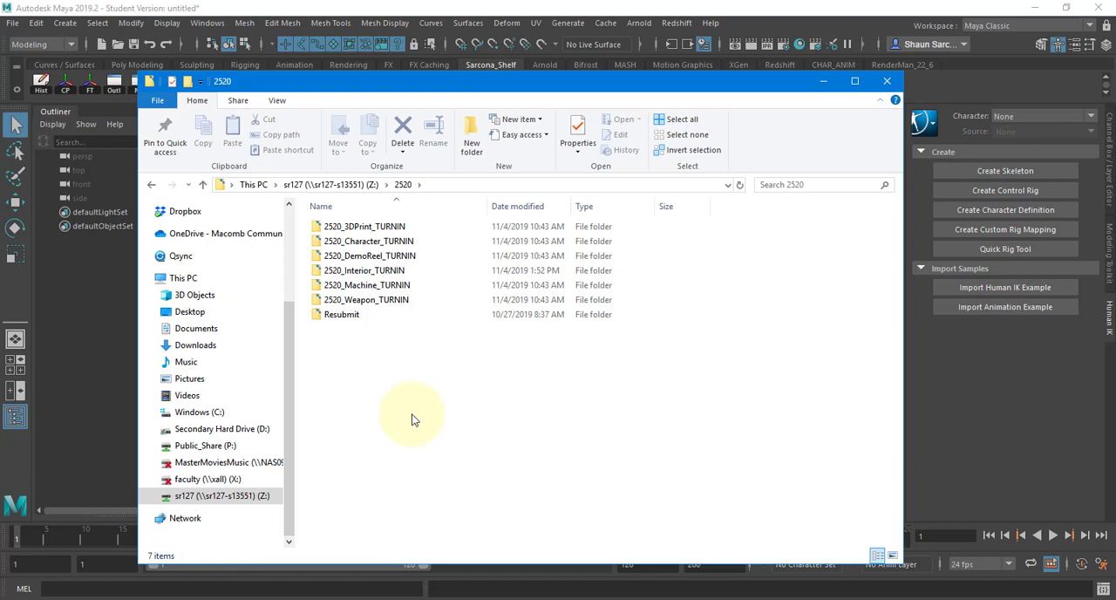
# Step: Look over the 3D print and interior turn-in folders in the 2520 directory, and minimize the file window
pyautogui.click(376, 229)
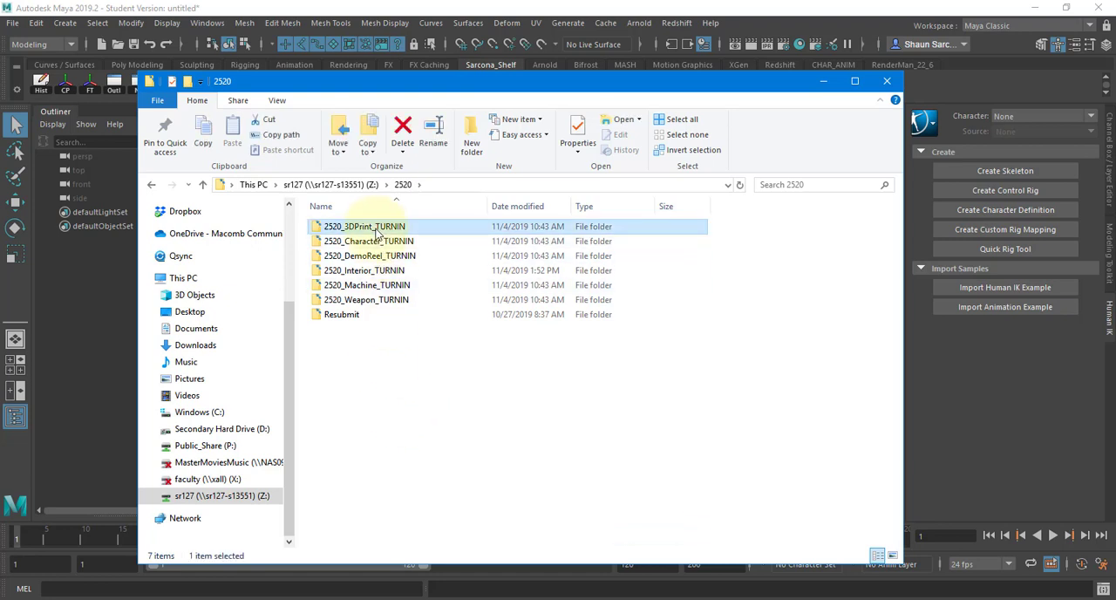
pyautogui.click(378, 272)
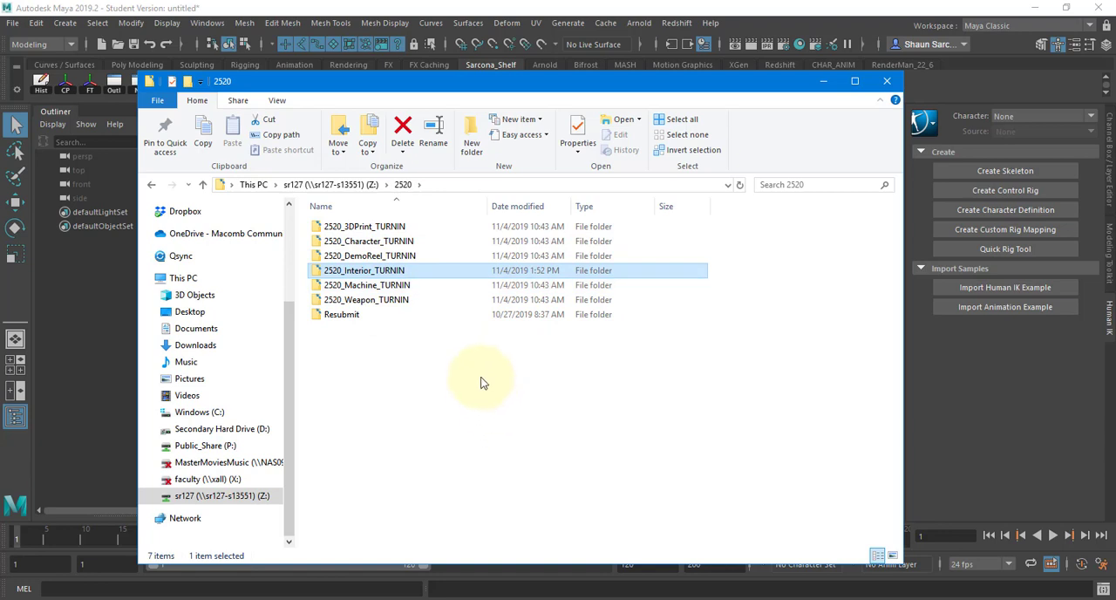
pyautogui.keyDown('ctrl'); pyautogui.click(375, 229); pyautogui.keyUp('ctrl')
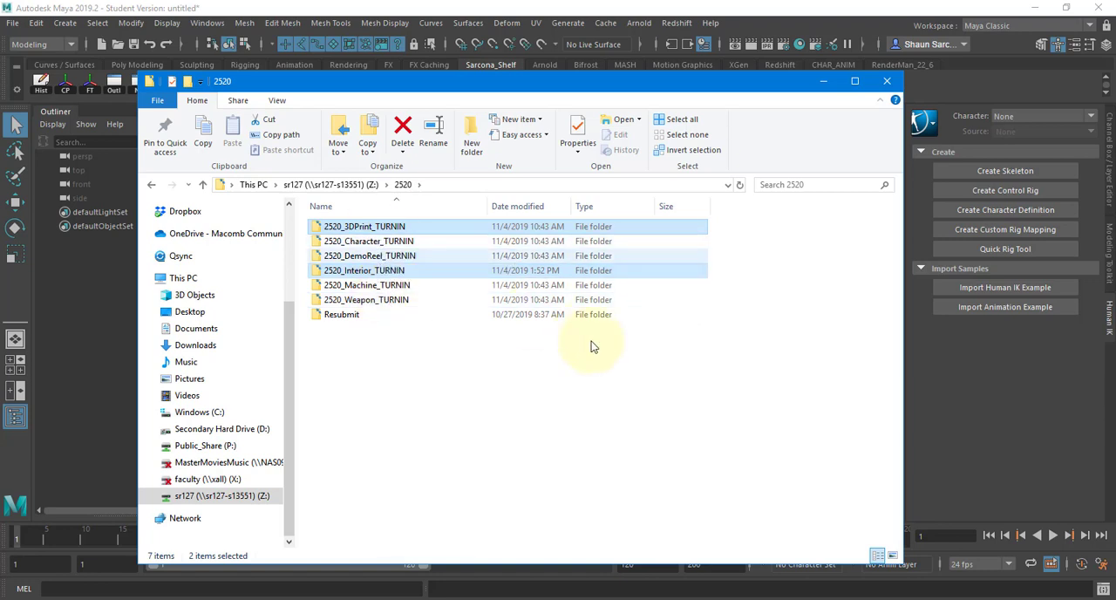
pyautogui.click(548, 409)
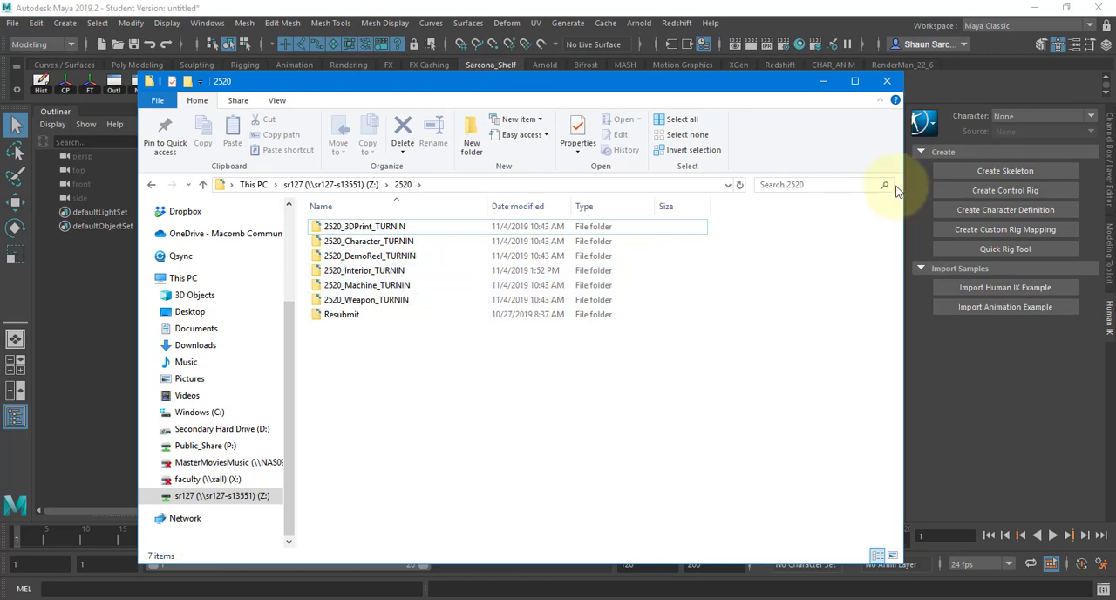
pyautogui.click(819, 83)
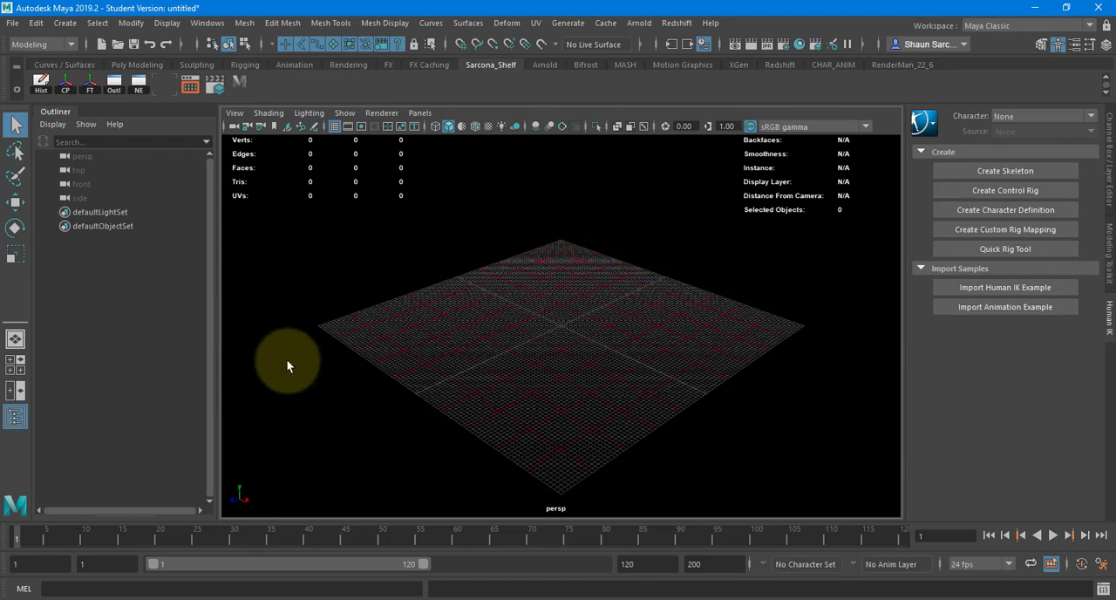
# Step: Switch to Fusion 360 to view its empty design workspace, and return to Maya
pyautogui.click(214, 593)
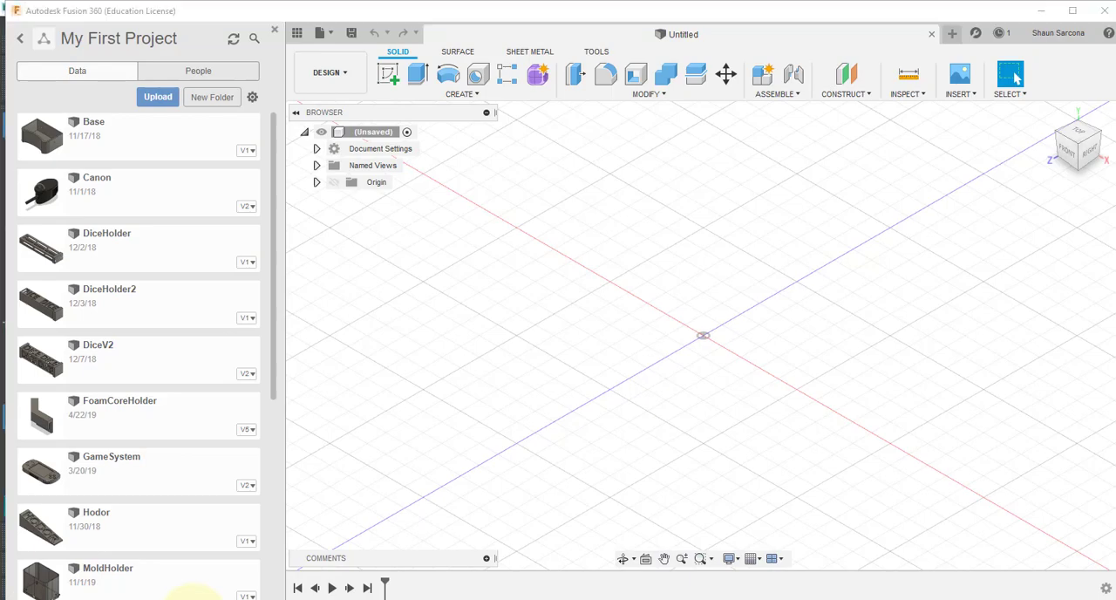
pyautogui.moveTo(200, 593)
pyautogui.click(272, 527)
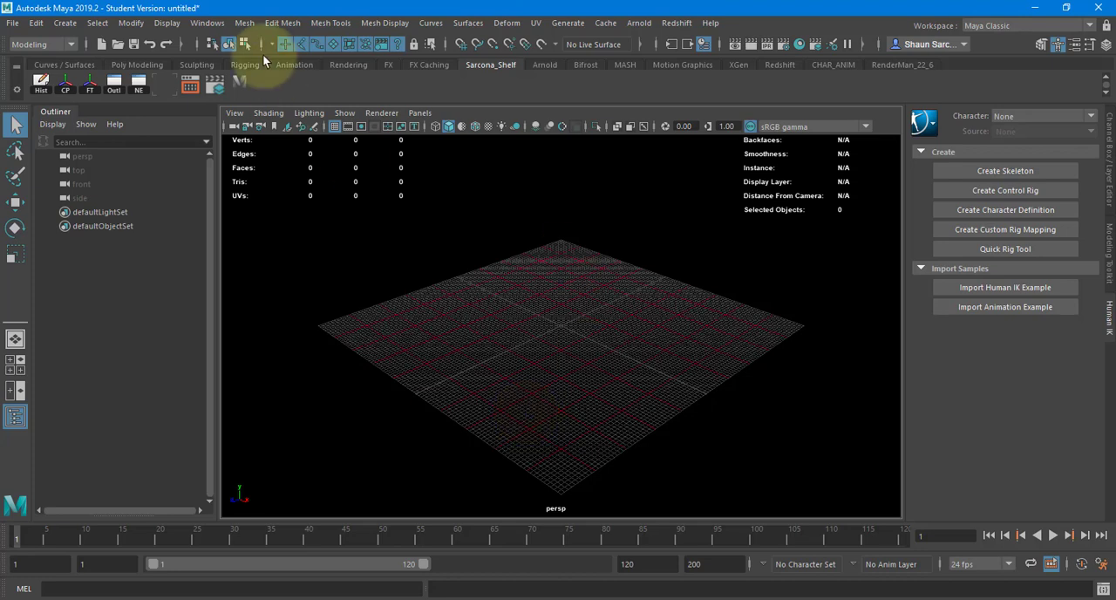
# Step: Create a polygon cube at the grid's centre and scale it up uniformly to about 360 units
pyautogui.click(64, 23)
pyautogui.moveTo(210, 73)
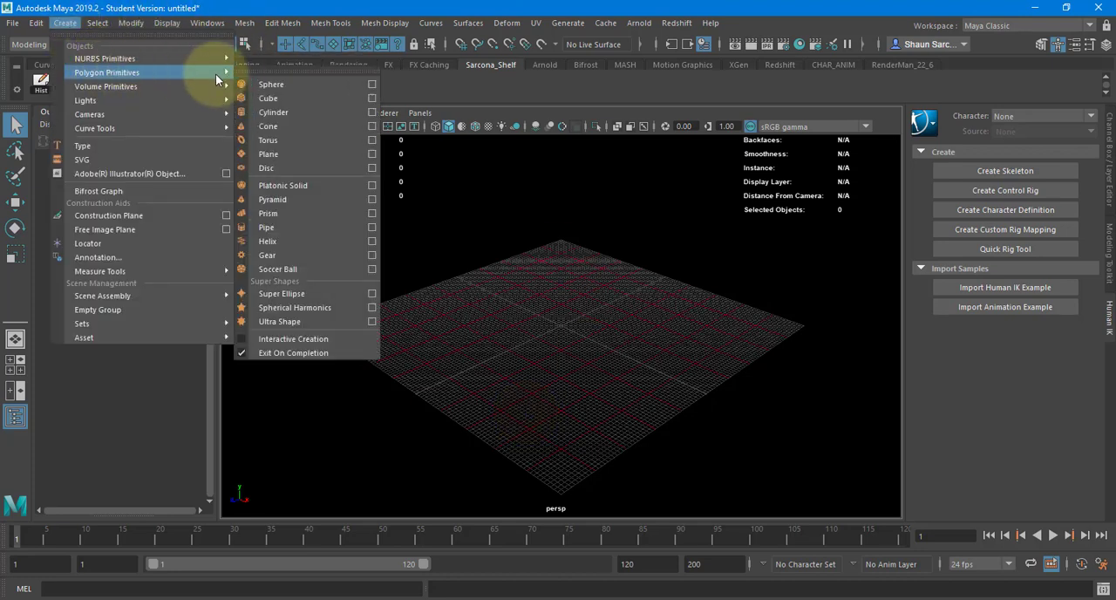
pyautogui.click(272, 93)
pyautogui.moveTo(559, 328); pyautogui.dragTo(765, 292)
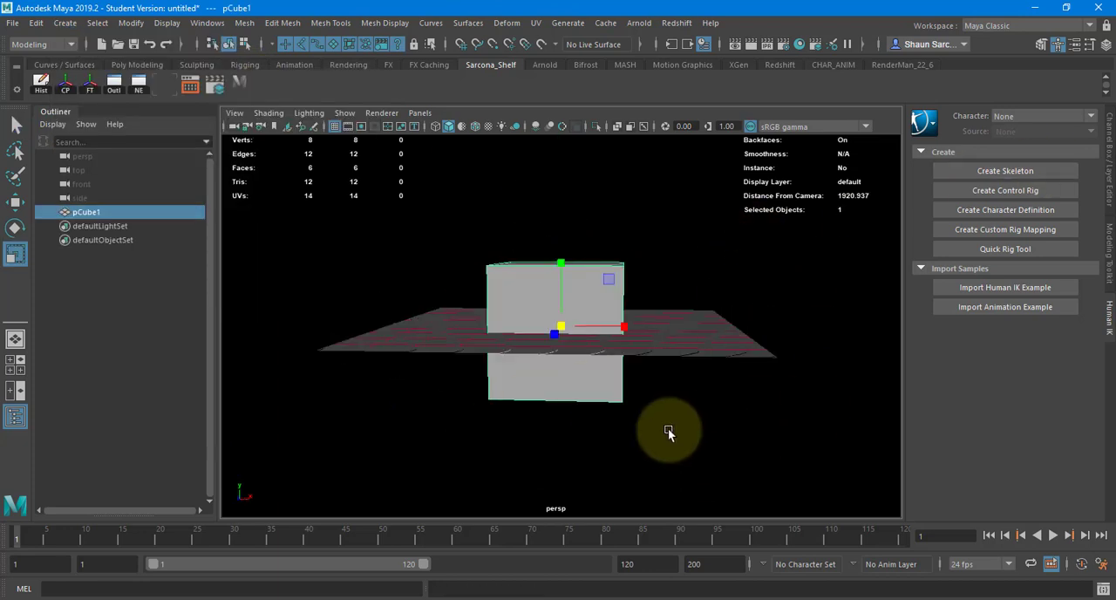
# Step: Open WordPad and write the dimension notes 3.5" high, 3 and 3 on separate lines
pyautogui.press('super')
pyautogui.write('wordpad')
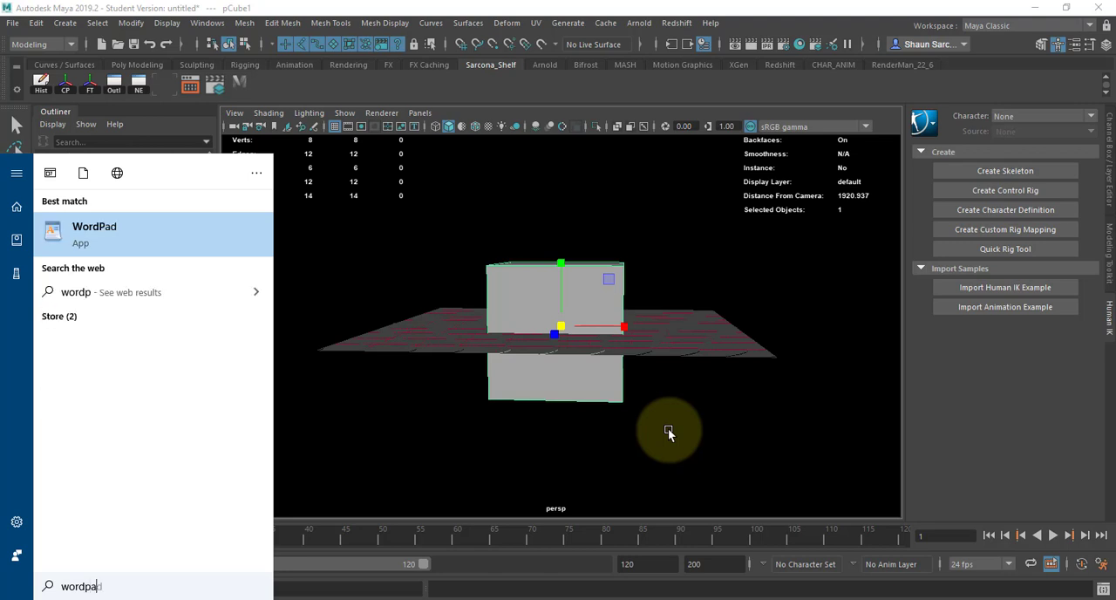
pyautogui.press('Return')
pyautogui.write('3.')
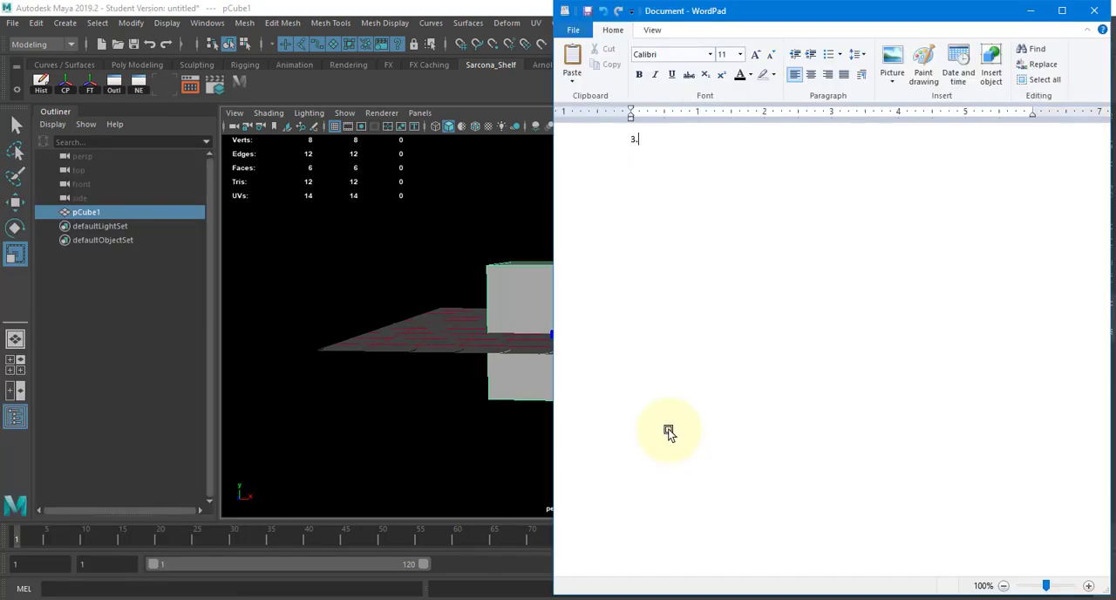
pyautogui.write('5" high')
pyautogui.press('Return')
pyautogui.write('3')
pyautogui.press('Return')
pyautogui.write('3')
# Step: Change the noted dimensions to 4" high, 3.5 and 3.5
pyautogui.press('Right')
pyautogui.hotkey('shift', 'Left')
pyautogui.press('Right')
pyautogui.press('Right')
pyautogui.hotkey('shift', 'Left')
pyautogui.hotkey('shift', 'Left')
pyautogui.hotkey('shift', 'Left')
pyautogui.write('4')
pyautogui.press('Down')
pyautogui.write('.5')
pyautogui.press('Down')
pyautogui.write('.5')
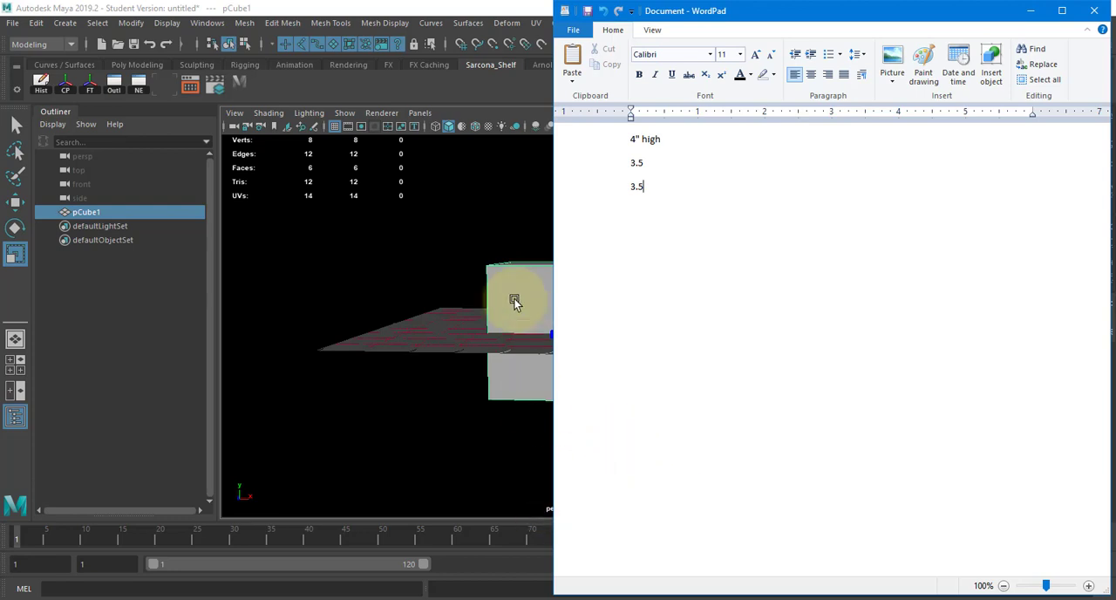
# Step: Switch back to Maya, check the linear working unit in the general Settings preferences, and close the preferences
pyautogui.click(519, 266)
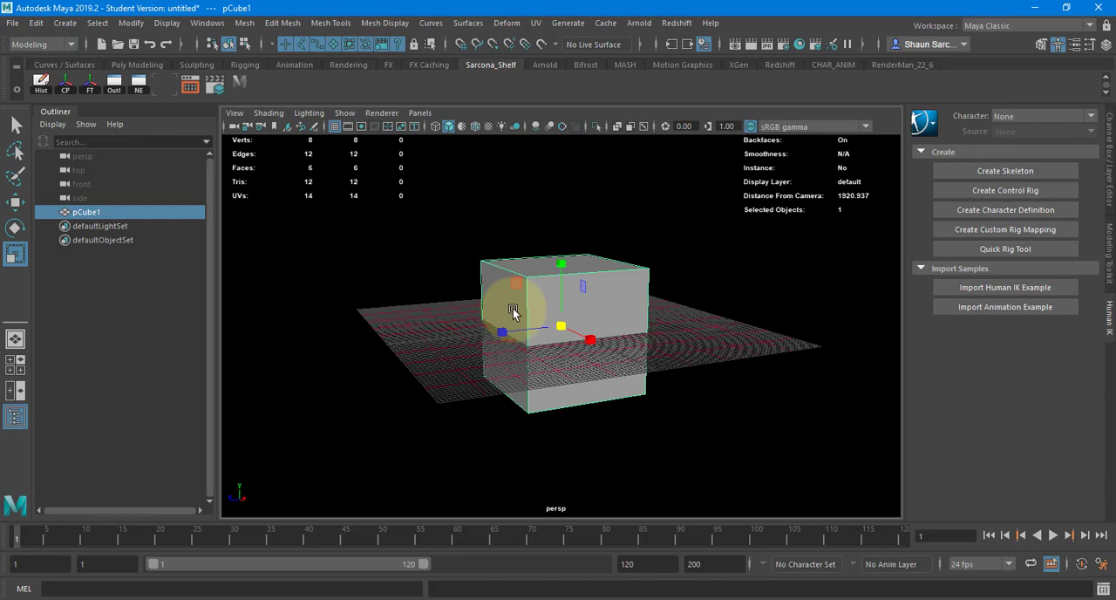
pyautogui.click(1102, 567)
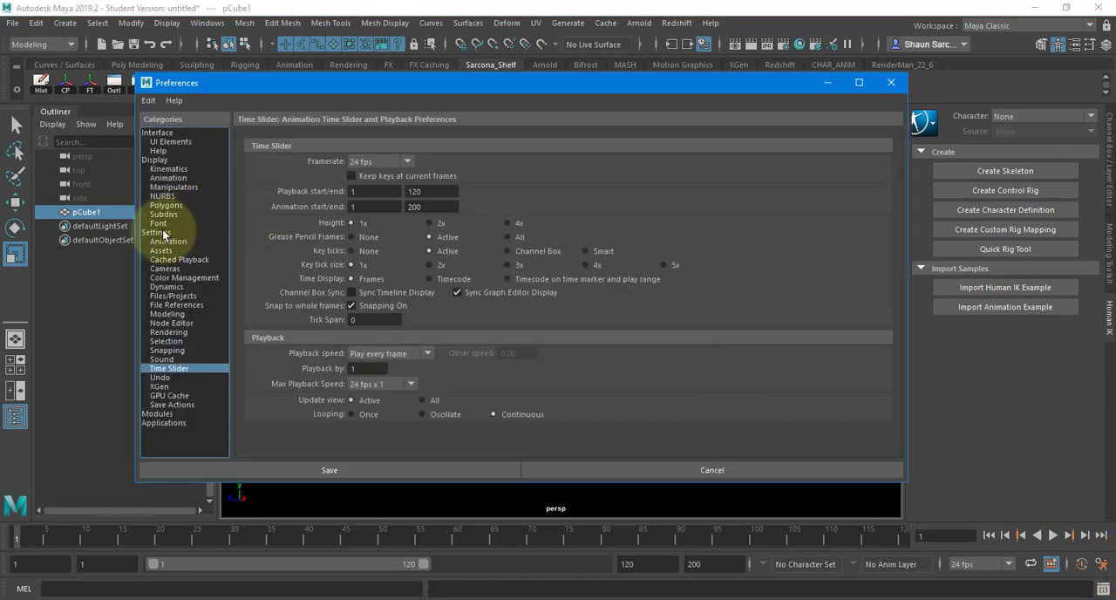
pyautogui.click(161, 233)
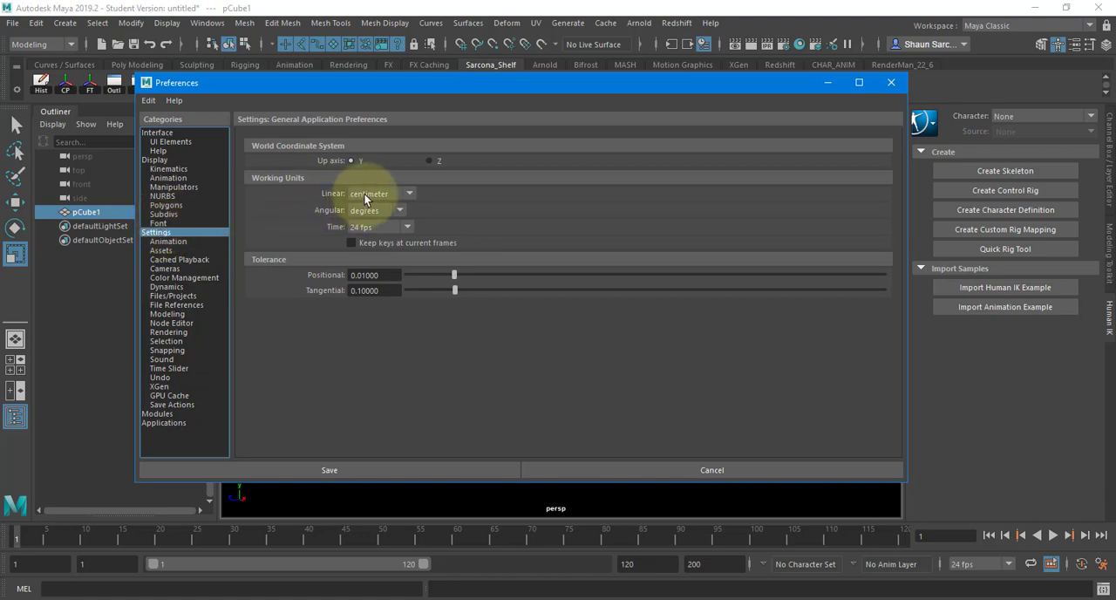
pyautogui.click(888, 82)
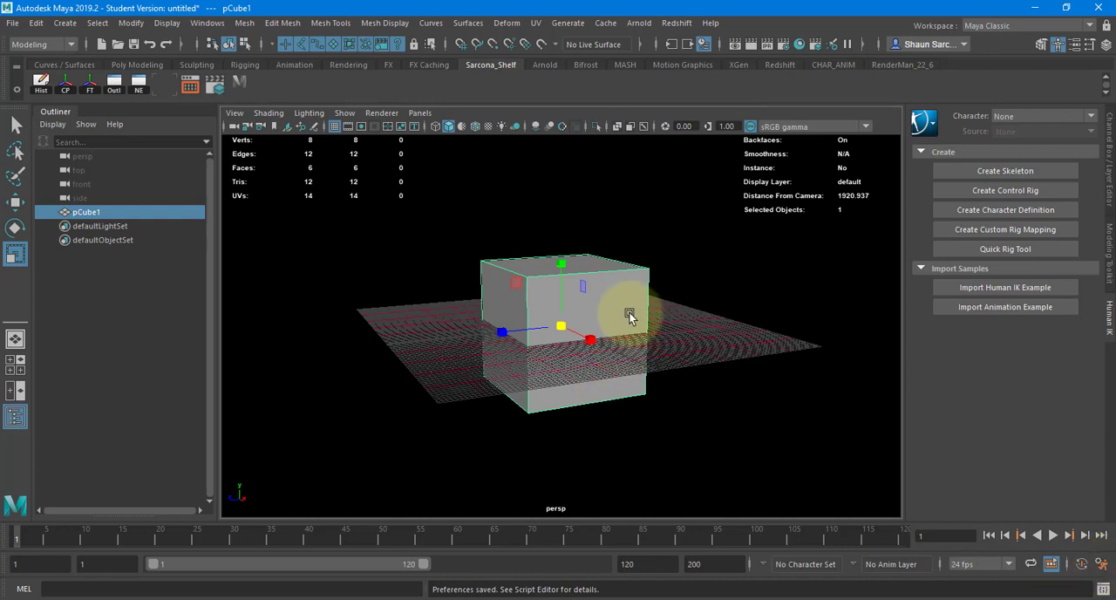
# Step: Restore the Maya window to a smaller size and narrow it so Fusion 360's project list shows beside it
pyautogui.keyDown('alt'); pyautogui.moveTo(639, 306); pyautogui.dragTo(631, 316); pyautogui.keyUp('alt')
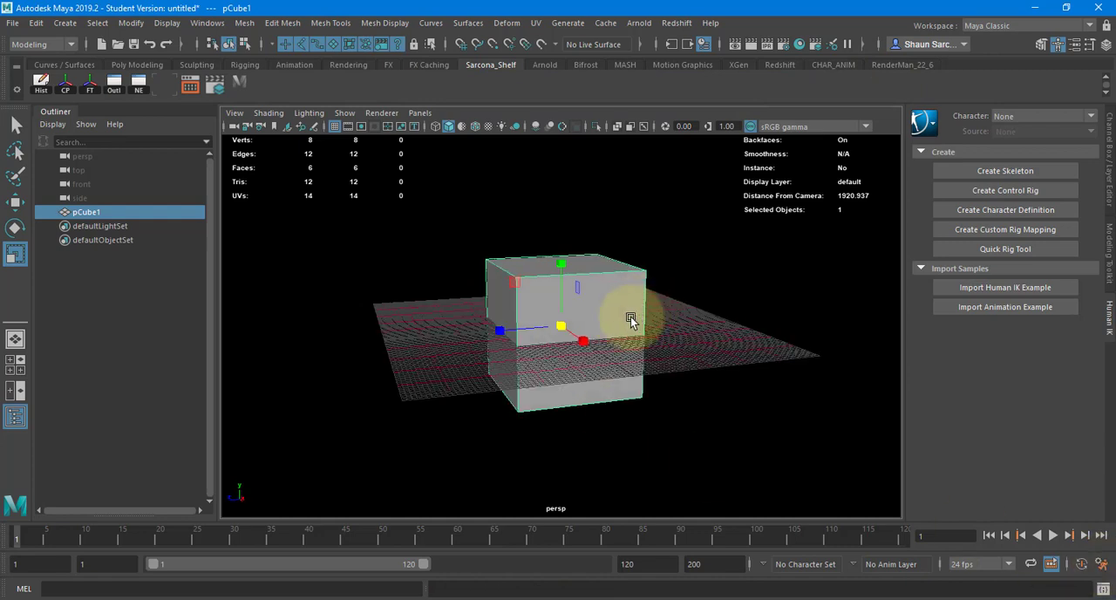
pyautogui.doubleClick(614, 10)
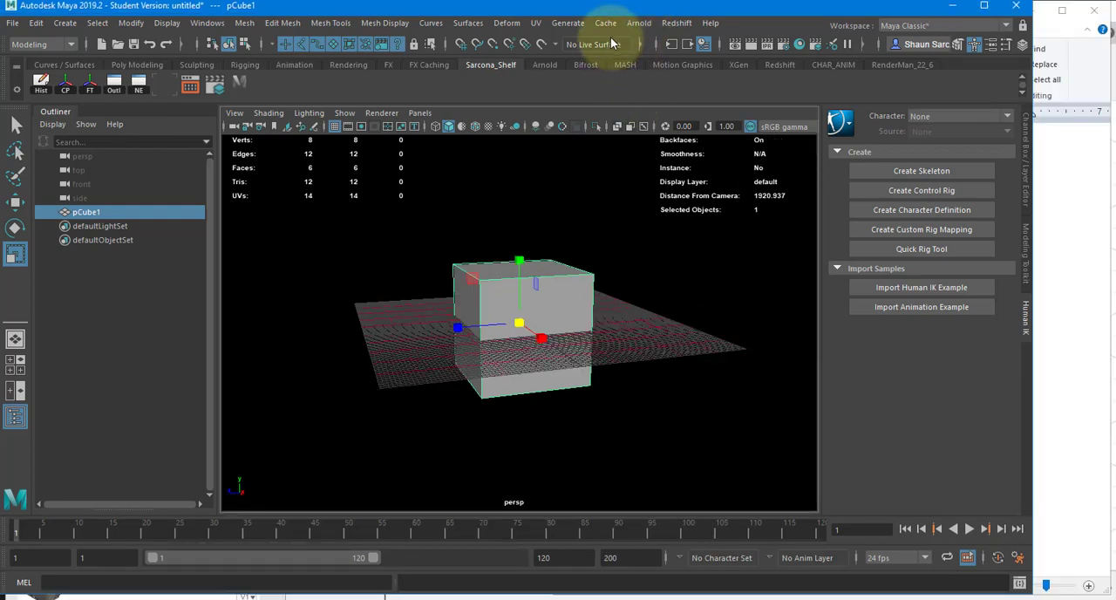
pyautogui.moveTo(612, 15); pyautogui.dragTo(651, 21)
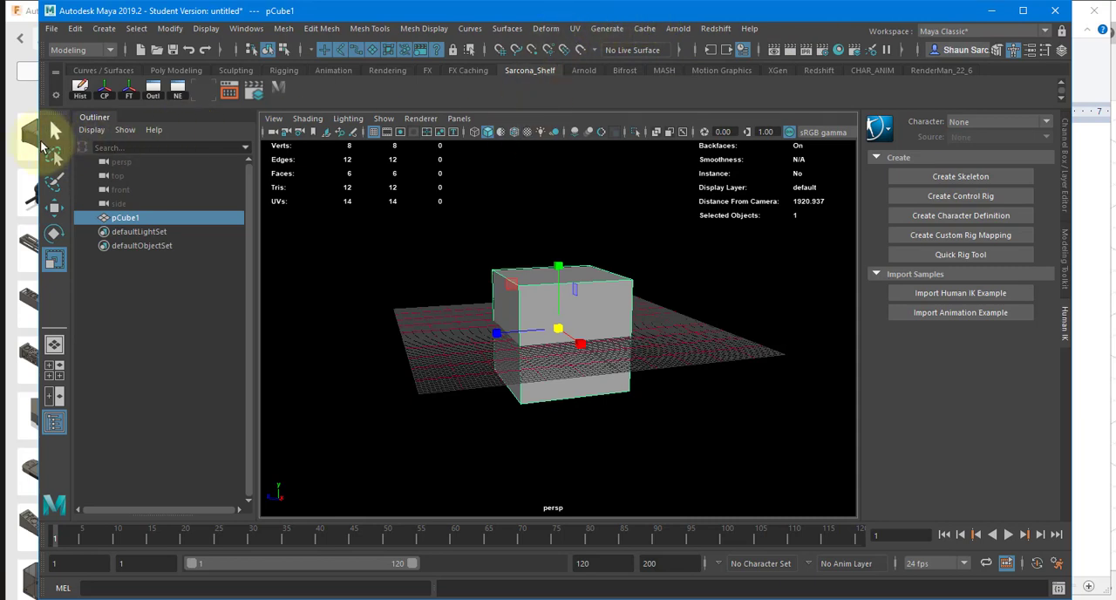
pyautogui.moveTo(39, 147); pyautogui.dragTo(177, 148)
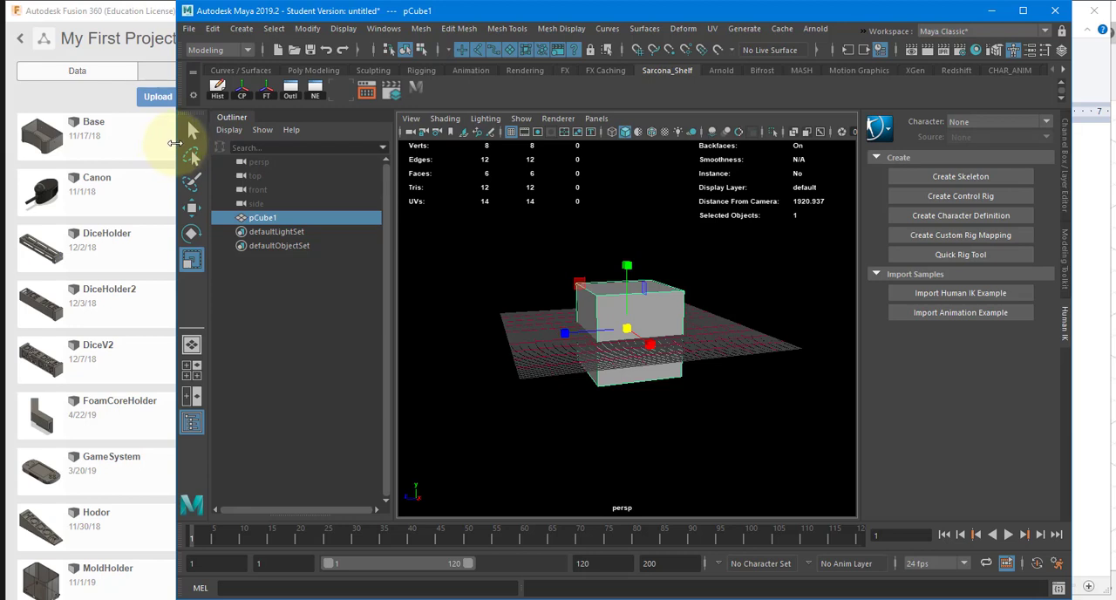
pyautogui.moveTo(174, 142); pyautogui.dragTo(180, 141)
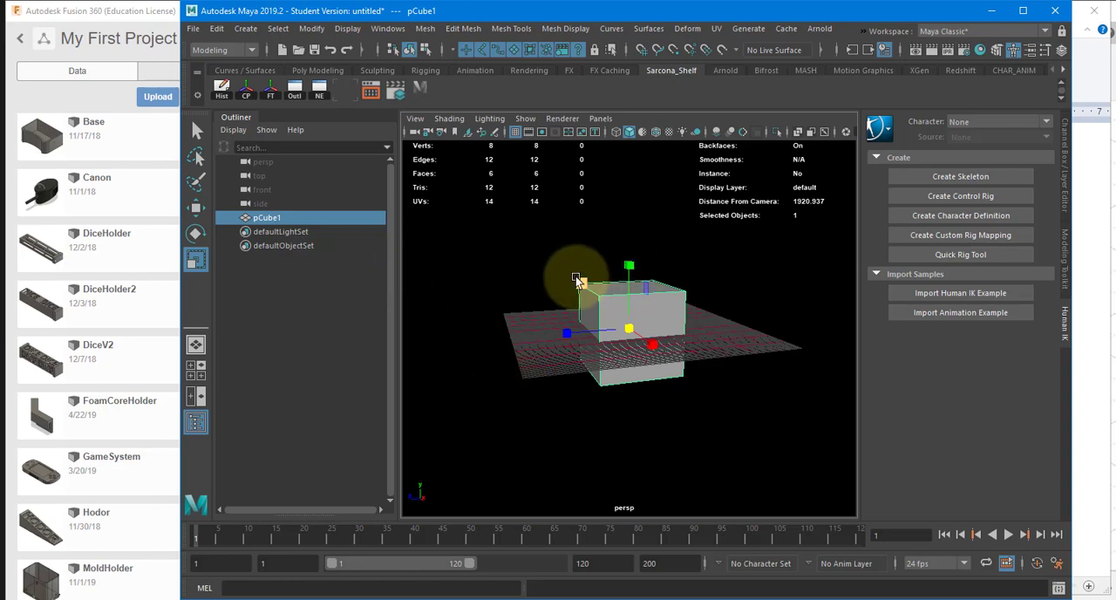
pyautogui.keyDown('alt'); pyautogui.moveTo(749, 265); pyautogui.dragTo(684, 325); pyautogui.keyUp('alt')
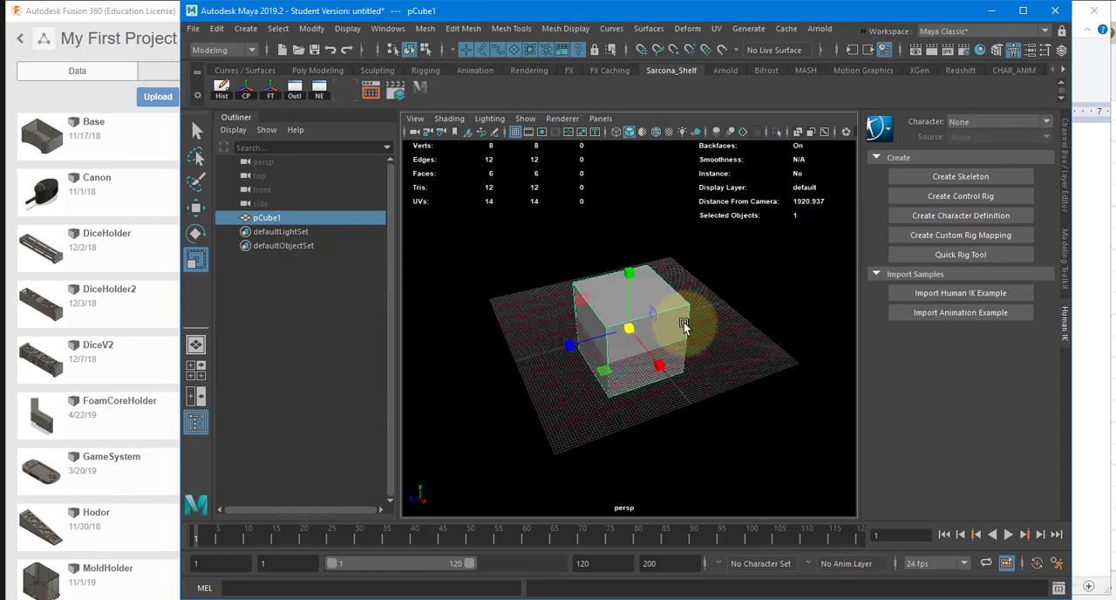
# Step: Open Google Chrome, search Google for 4in to cm, and select the converted centimetre value in a reduced browser window
pyautogui.press('super')
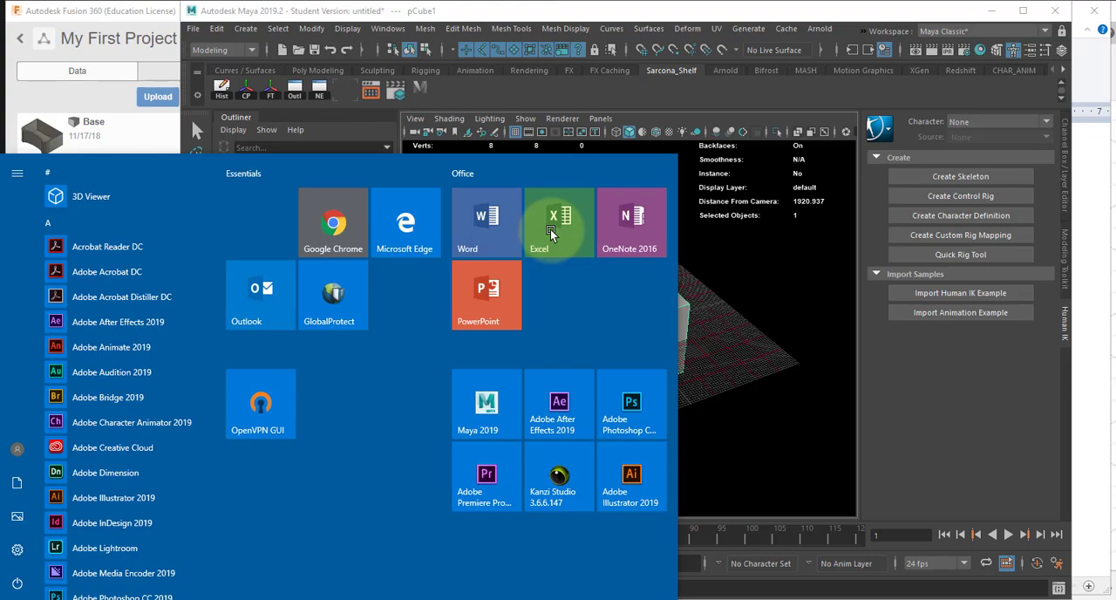
pyautogui.click(310, 213)
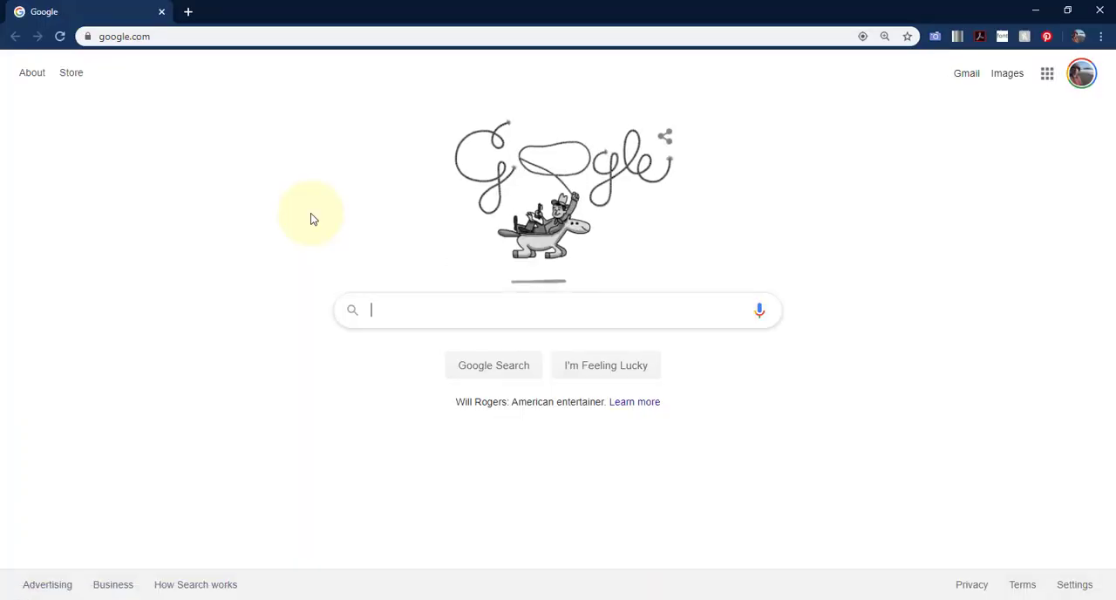
pyautogui.write('4cm to in')
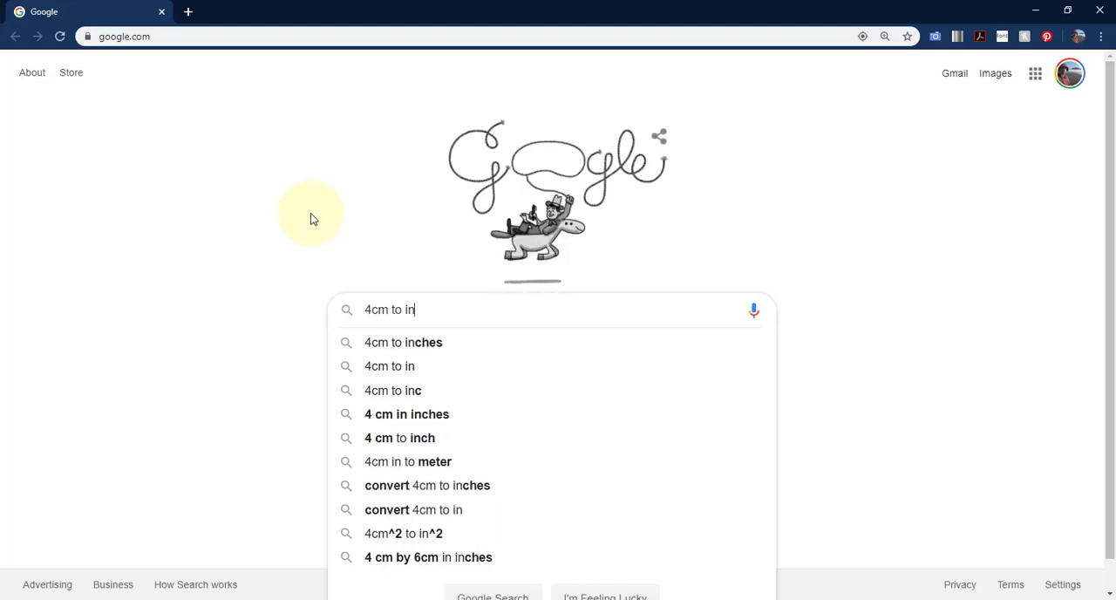
pyautogui.press('BackSpace')
pyautogui.press('BackSpace')
pyautogui.press('BackSpace')
pyautogui.press('BackSpace')
pyautogui.press('BackSpace')
pyautogui.press('BackSpace')
pyautogui.press('BackSpace')
pyautogui.press('BackSpace')
pyautogui.write('in to ')
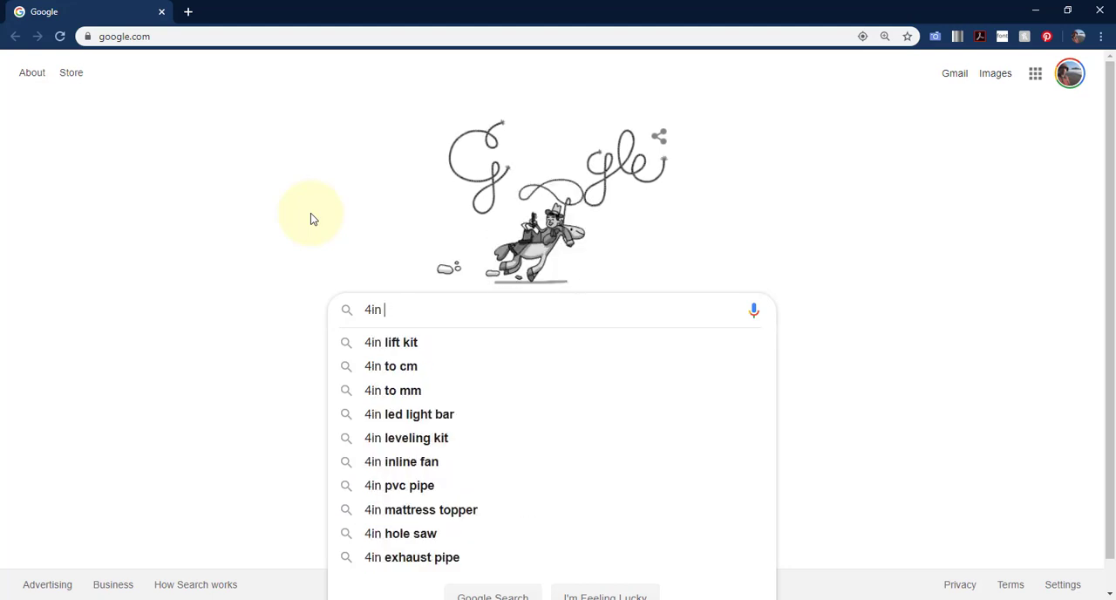
pyautogui.write('c')
pyautogui.press('BackSpace')
pyautogui.write('to cm')
pyautogui.press('Return')
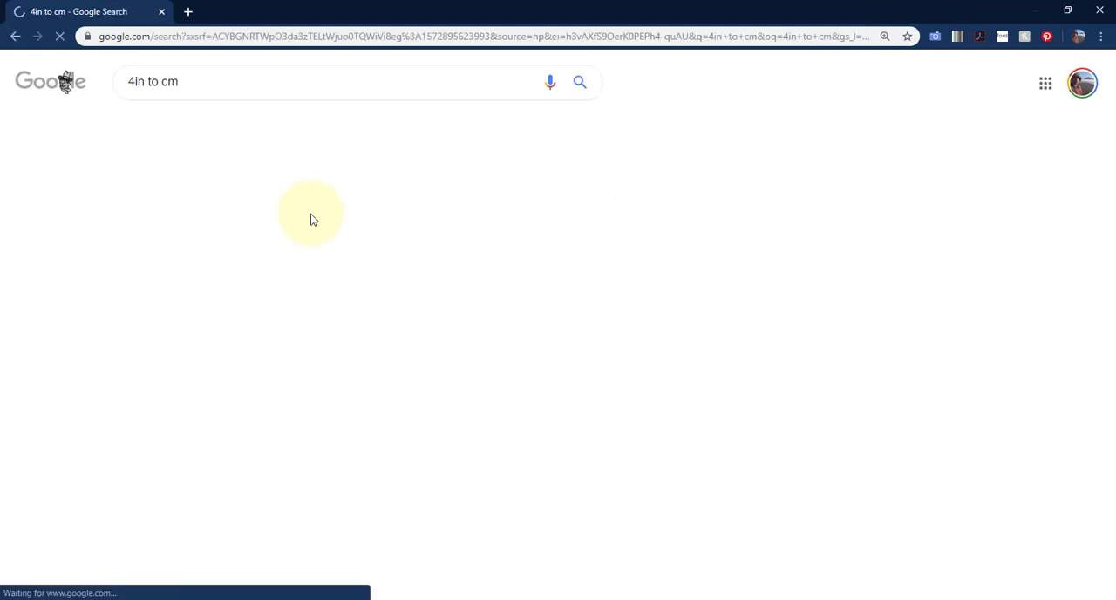
pyautogui.doubleClick(552, 12)
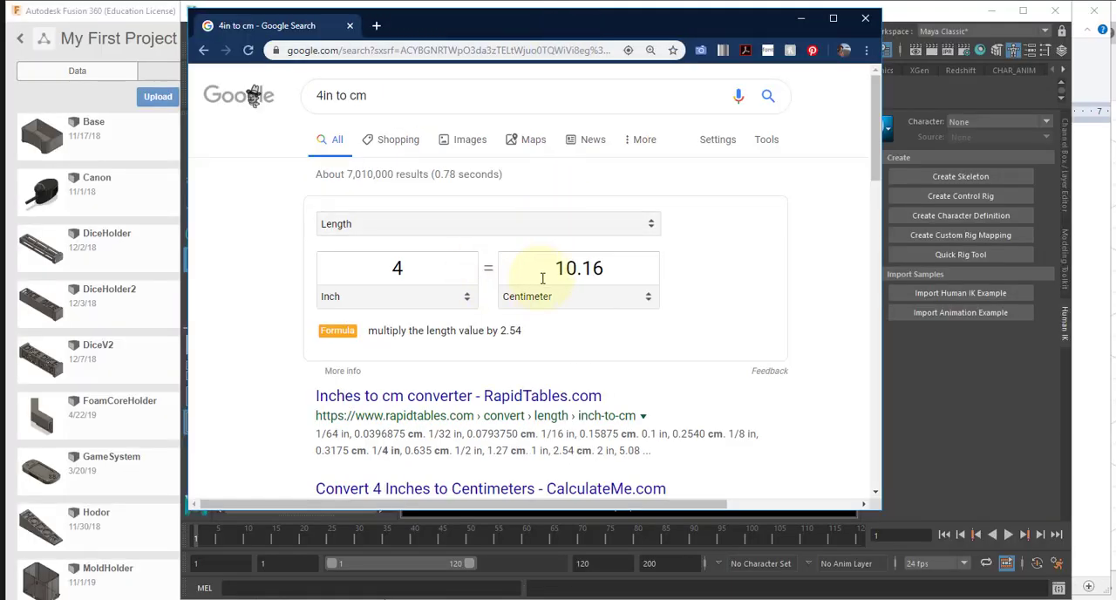
pyautogui.click(587, 268)
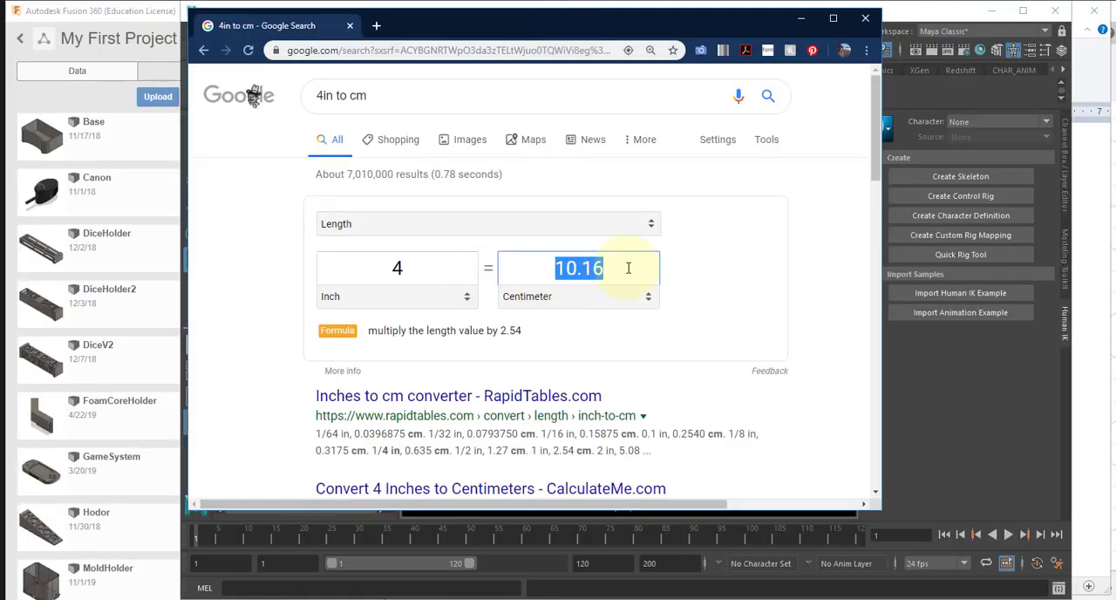
# Step: Switch back to Maya and set the cube's Scale X, Y and Z to 10.16 in its channels
pyautogui.click(934, 397)
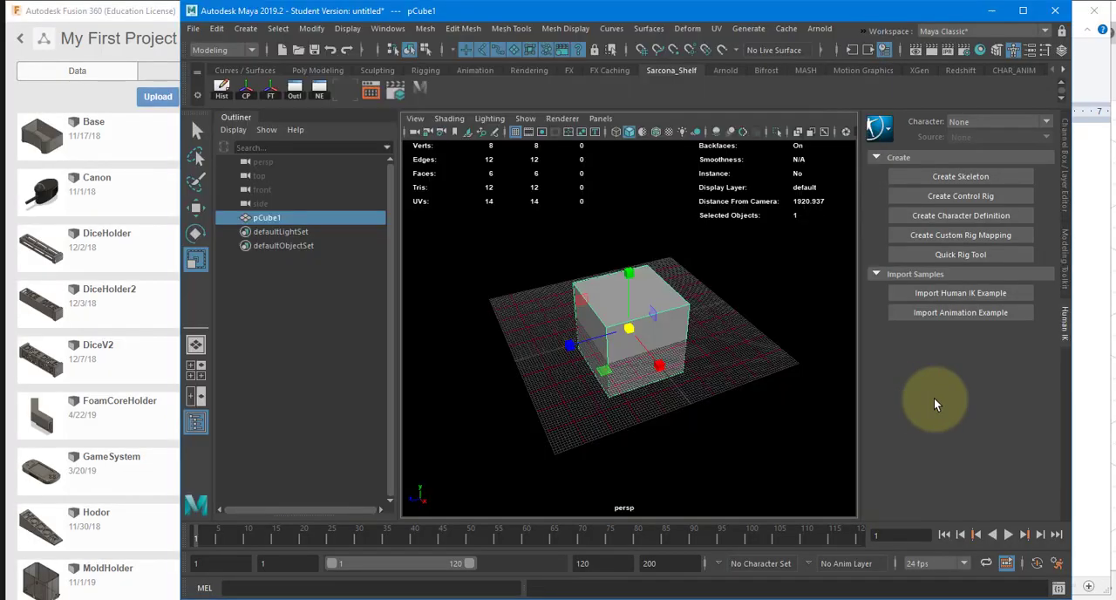
pyautogui.click(1062, 157)
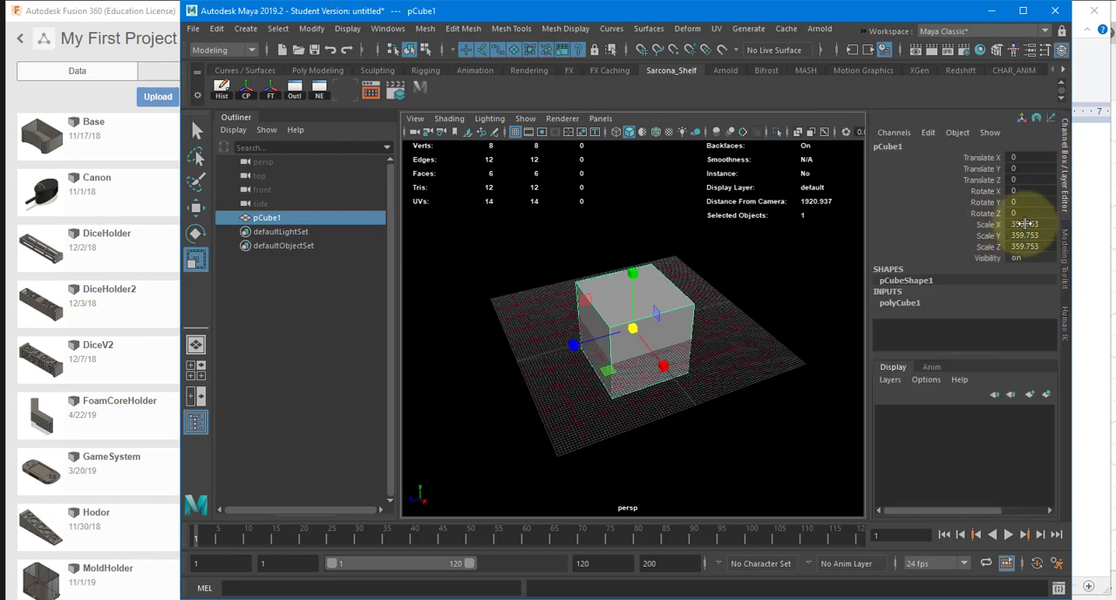
pyautogui.moveTo(1024, 224); pyautogui.dragTo(1025, 247)
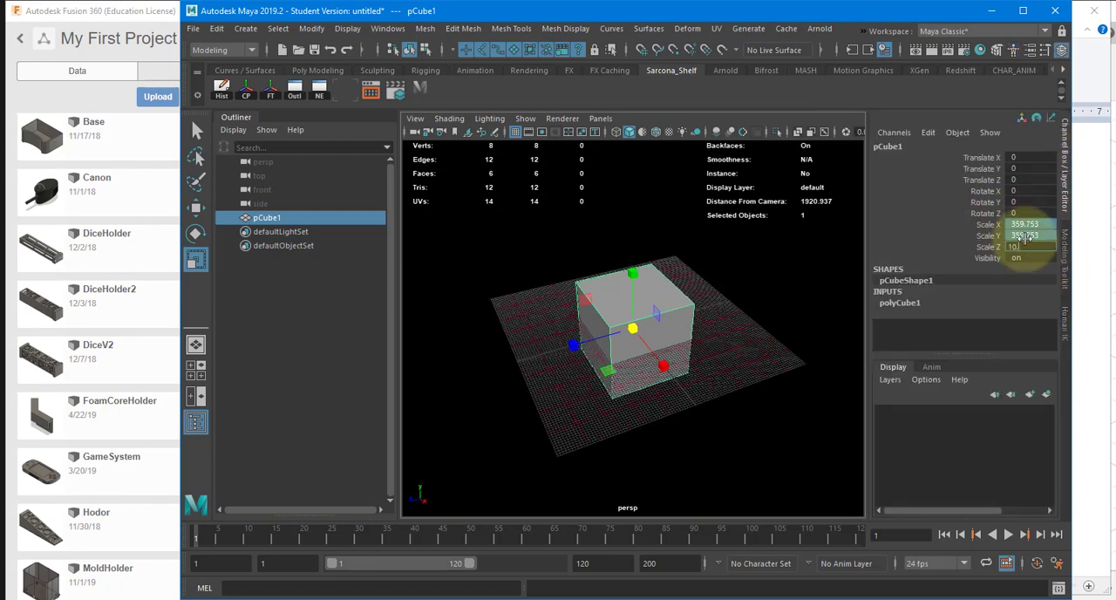
pyautogui.write('10.16')
pyautogui.press('Return')
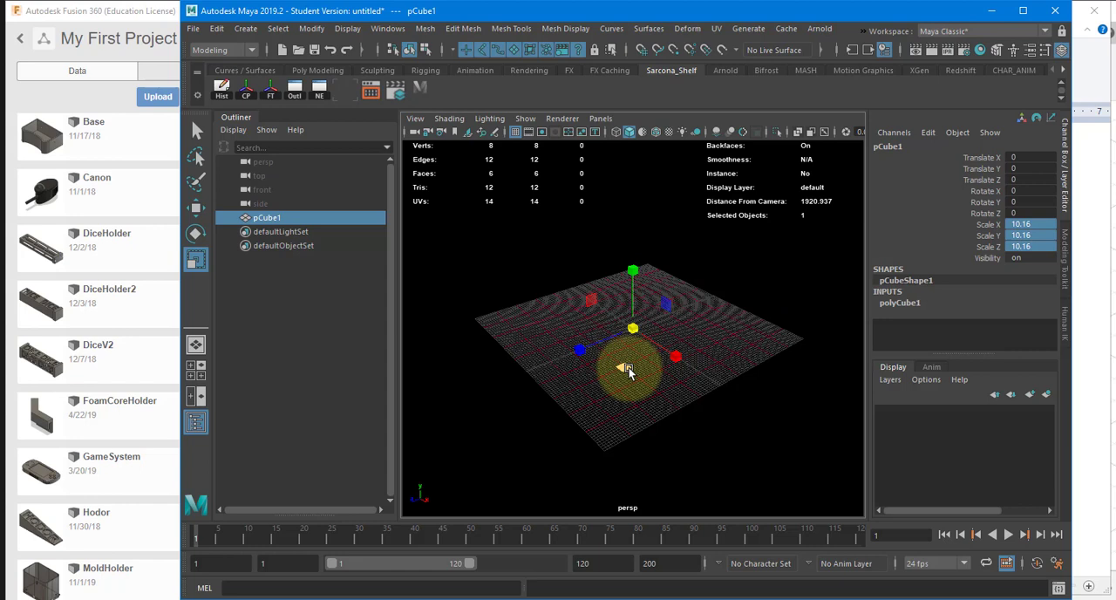
# Step: Frame the resized cube in the perspective view and recheck the inch-to-centimetre conversion in the browser
pyautogui.press('f')
pyautogui.keyDown('alt'); pyautogui.moveTo(705, 361); pyautogui.dragTo(740, 348); pyautogui.keyUp('alt')
pyautogui.hotkey('alt', 'Tab')
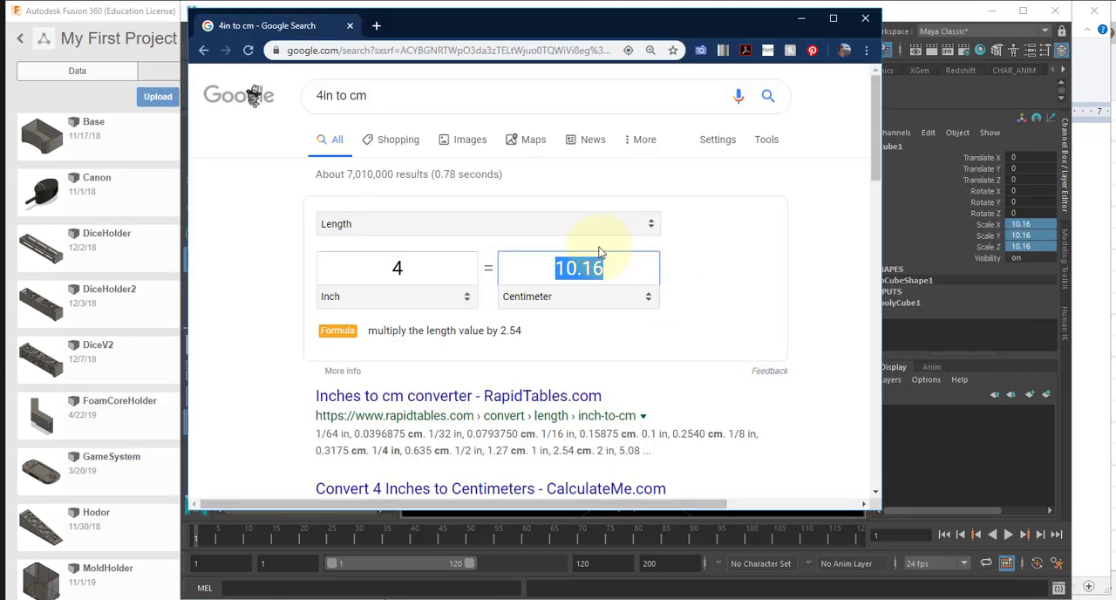
pyautogui.hotkey('alt', 'Tab')
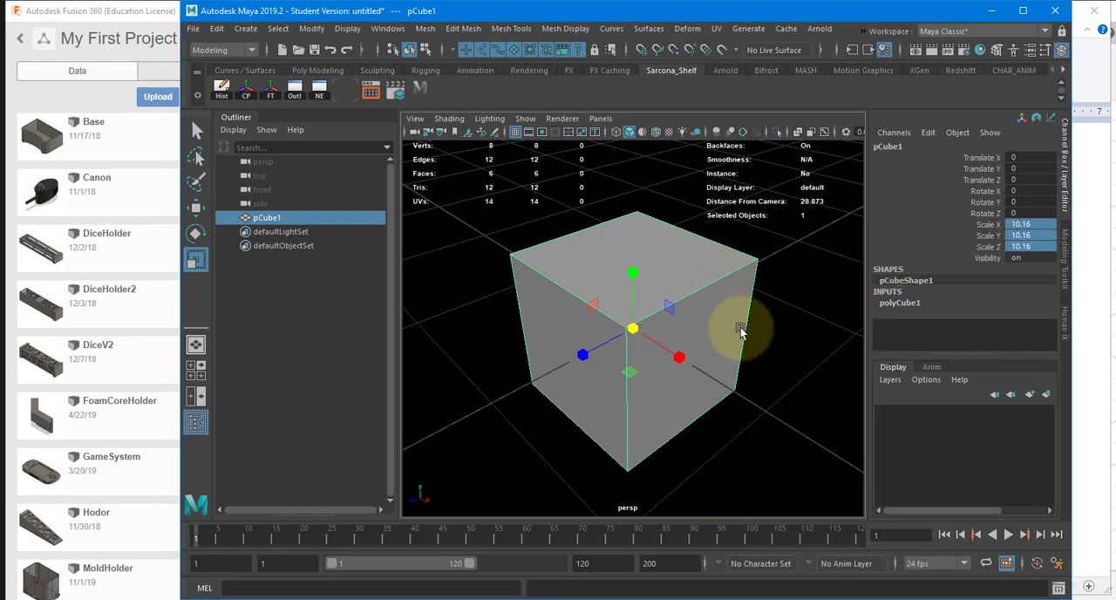
# Step: Interactively reduce the cube's Scale X to about 8.475
pyautogui.moveTo(658, 299)
pyautogui.keyDown('alt'); pyautogui.mouseDown()
pyautogui.moveTo(723, 279)
pyautogui.moveTo(667, 293)
pyautogui.mouseUp(); pyautogui.keyUp('alt')
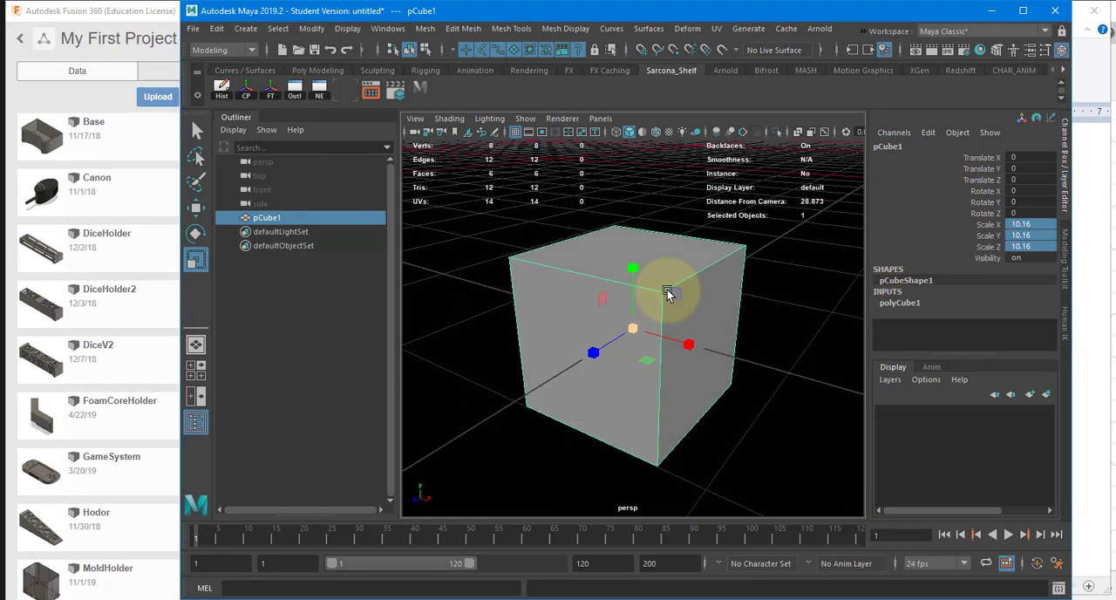
pyautogui.click(1024, 224)
pyautogui.moveTo(689, 336); pyautogui.dragTo(904, 258, button='middle')
# Step: Switch to Chrome and convert 3.5 inches to centimetres in the length converter
pyautogui.hotkey('alt', 'Tab')
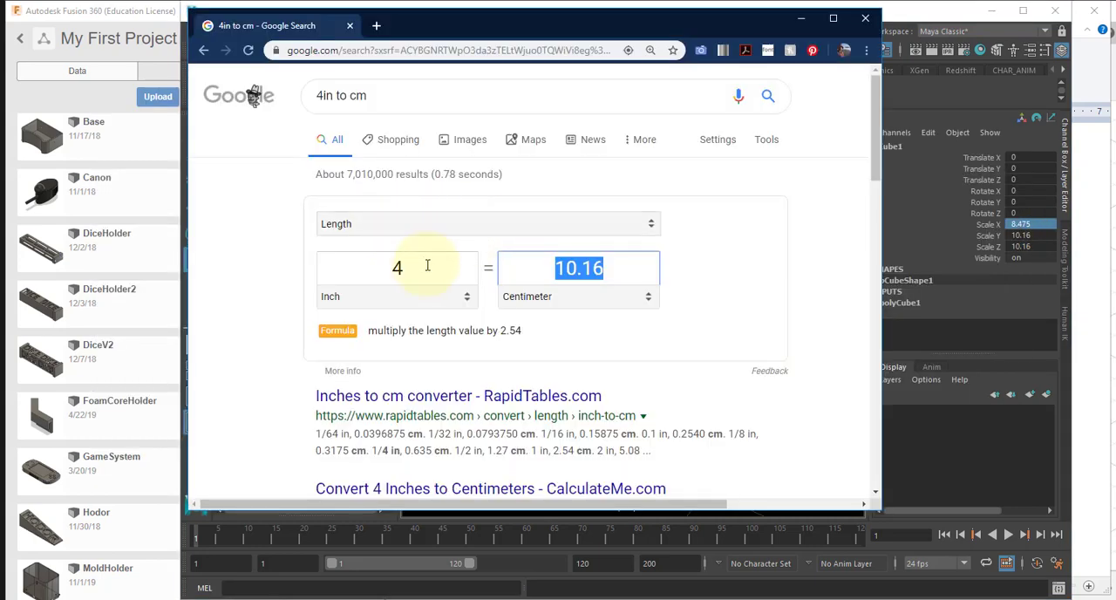
pyautogui.moveTo(427, 265); pyautogui.dragTo(359, 267)
pyautogui.write('3.5')
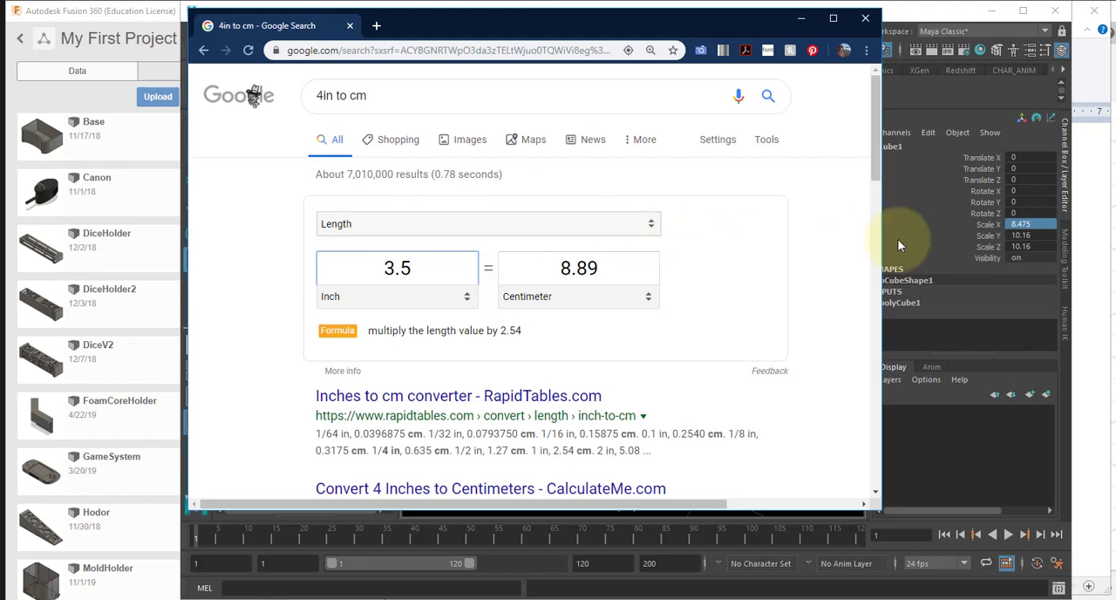
# Step: Return to Maya and set the cube's Scale X and Scale Z to 8.89
pyautogui.click(1039, 224)
pyautogui.write('8.8')
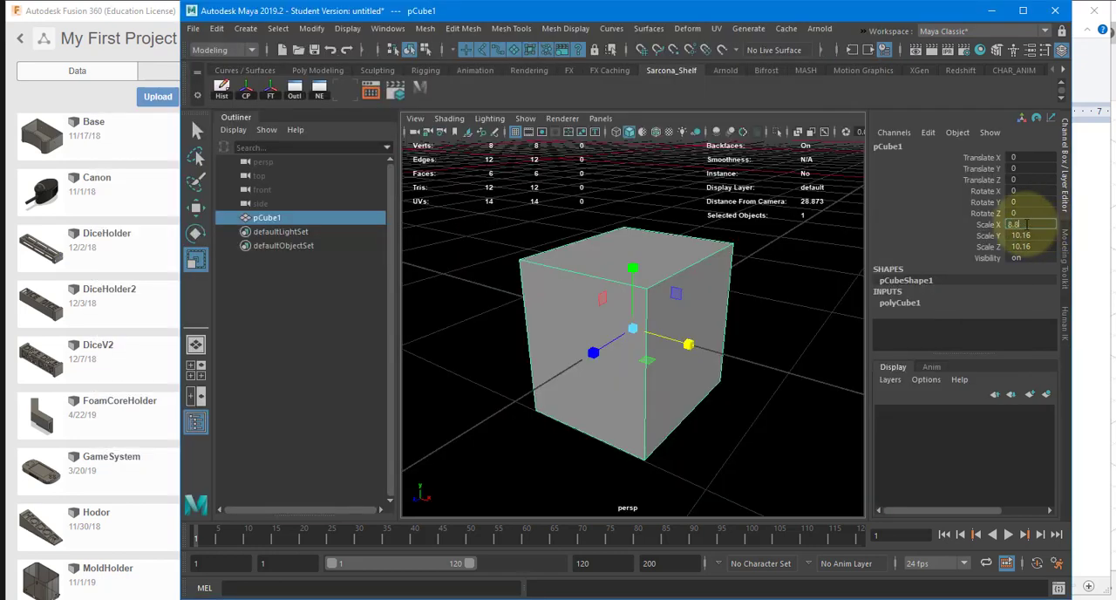
pyautogui.write('9')
pyautogui.press('Return')
pyautogui.click(1028, 247)
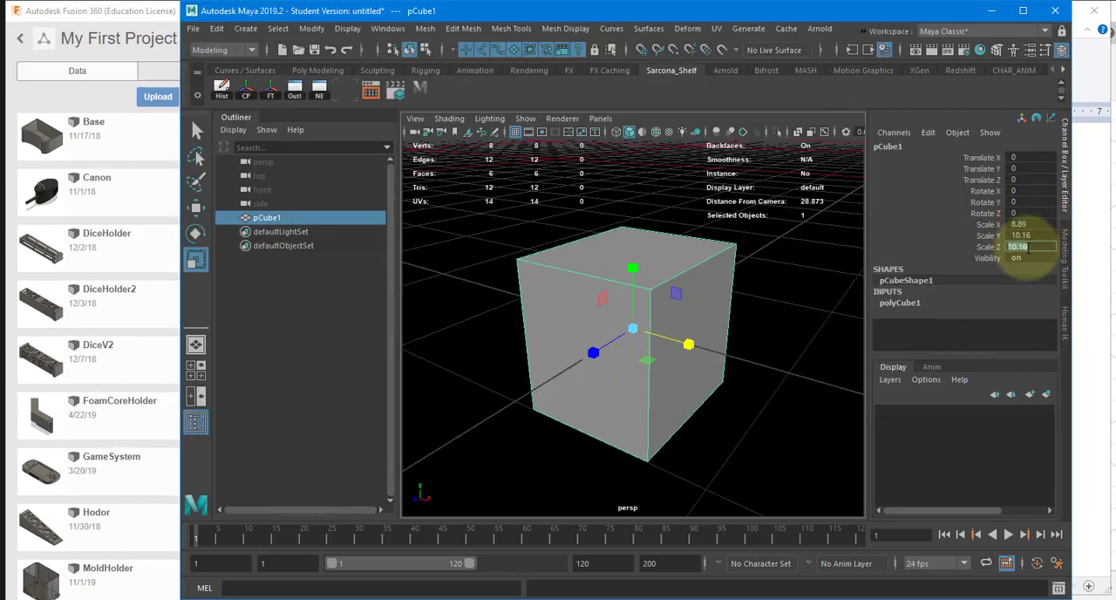
pyautogui.press('Return')
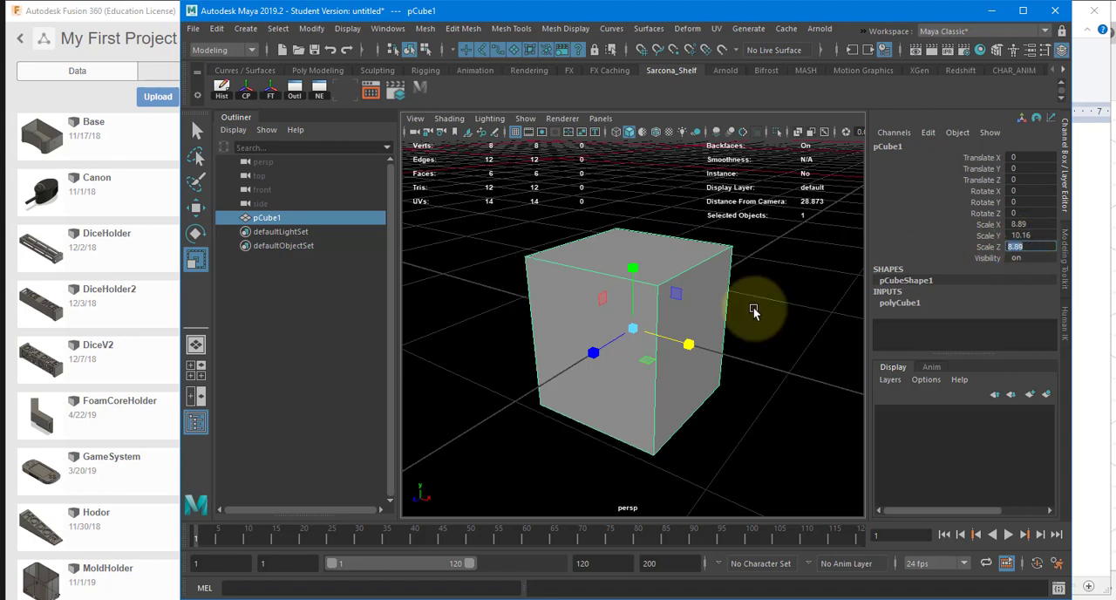
# Step: Measure one top edge of the cube with the Distance Tool, snapping both ends to the corner vertices
pyautogui.keyDown('alt'); pyautogui.moveTo(719, 311); pyautogui.dragTo(623, 305); pyautogui.keyUp('alt')
pyautogui.press('w')
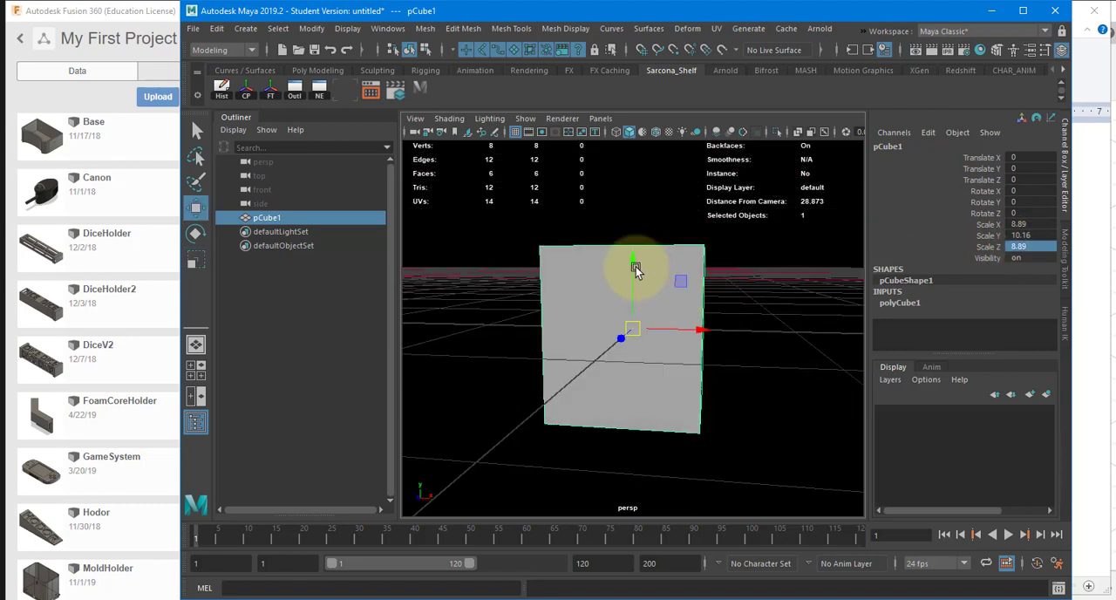
pyautogui.moveTo(635, 266); pyautogui.dragTo(699, 276)
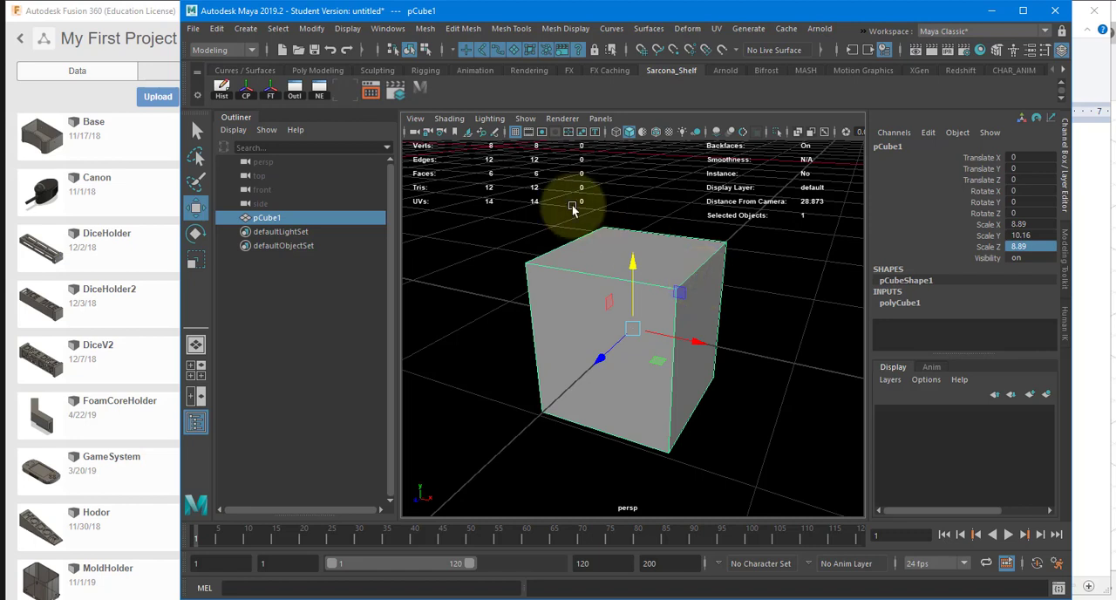
pyautogui.click(246, 28)
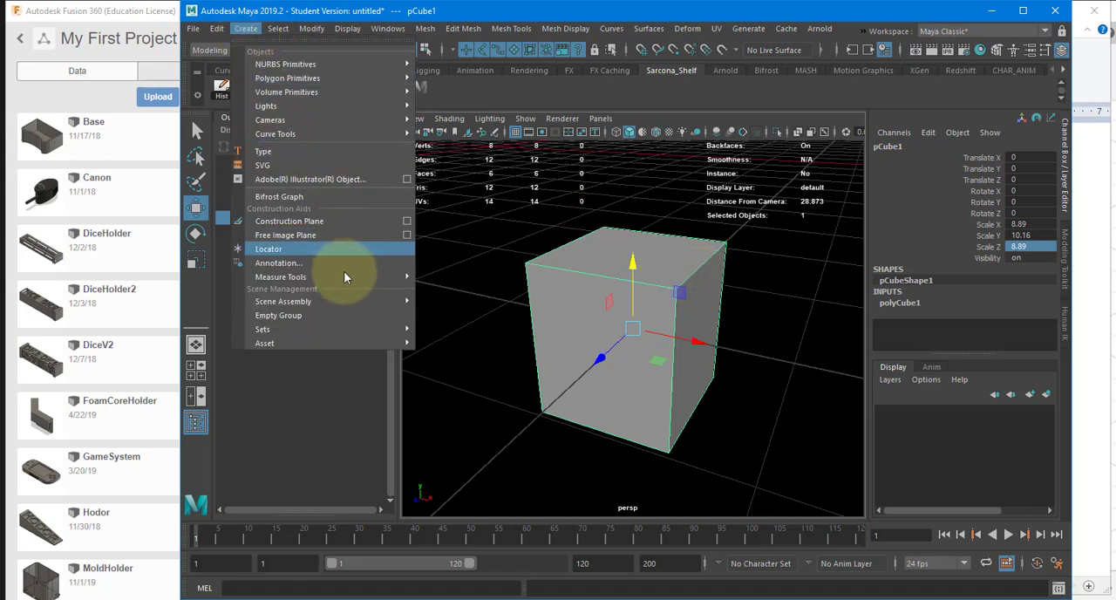
pyautogui.moveTo(363, 276)
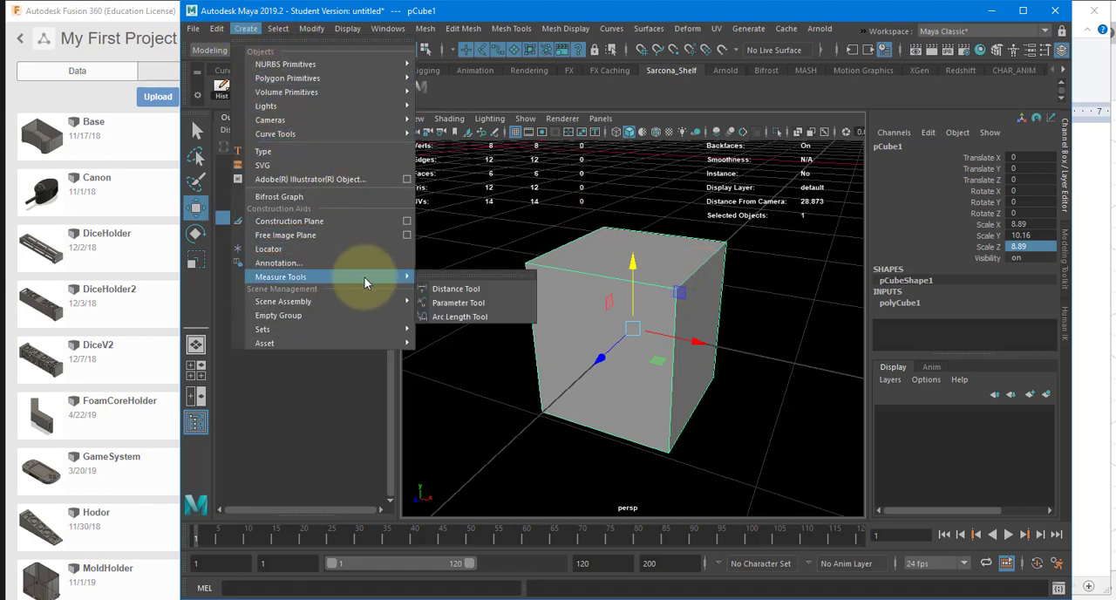
pyautogui.click(460, 294)
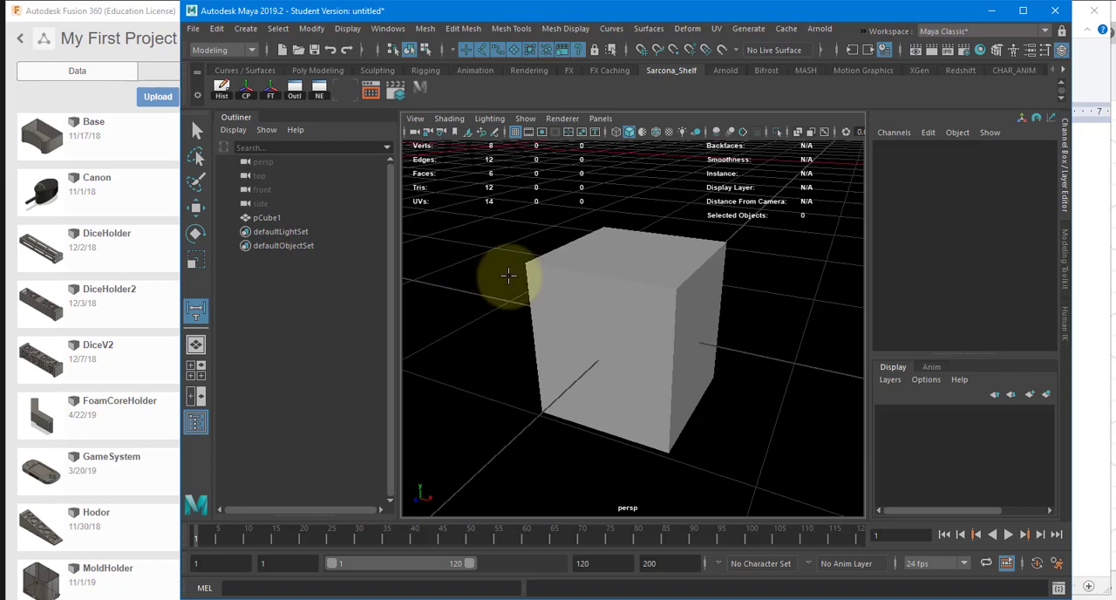
pyautogui.press('v')
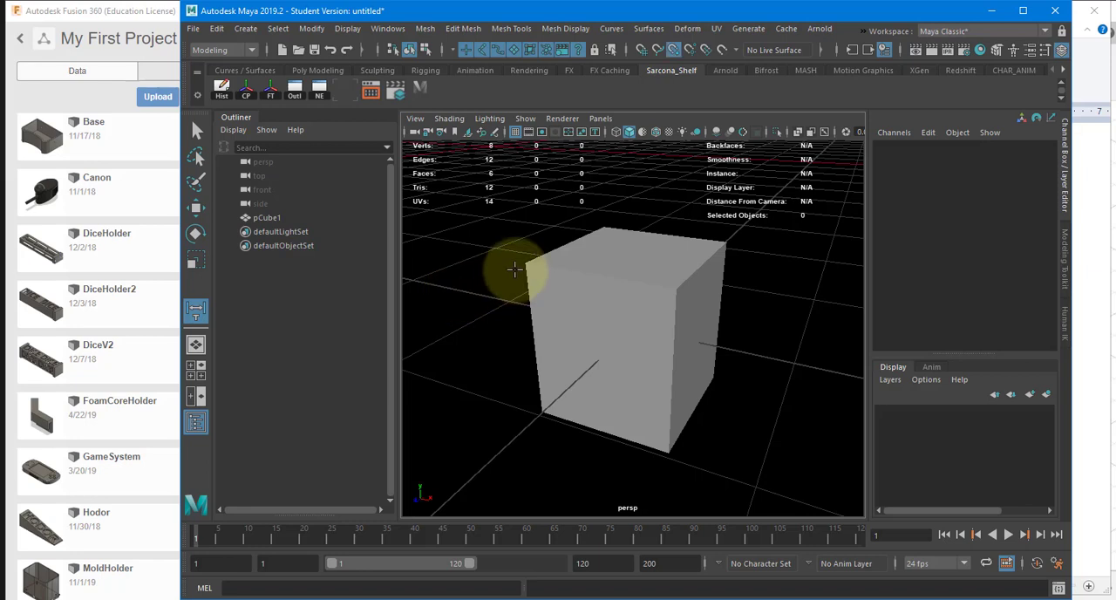
pyautogui.click(525, 262)
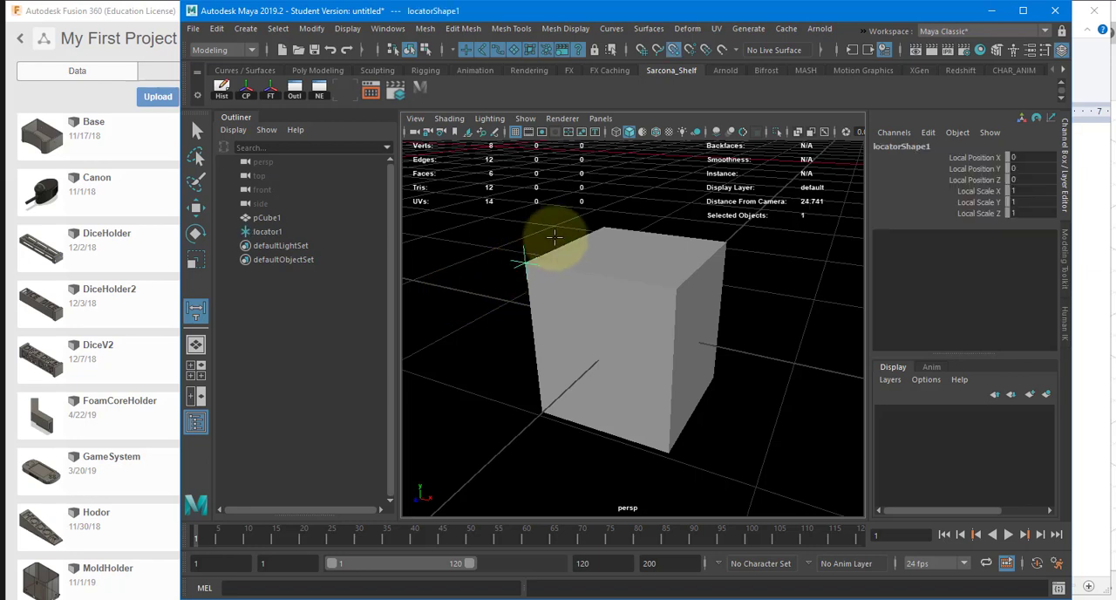
pyautogui.click(603, 225)
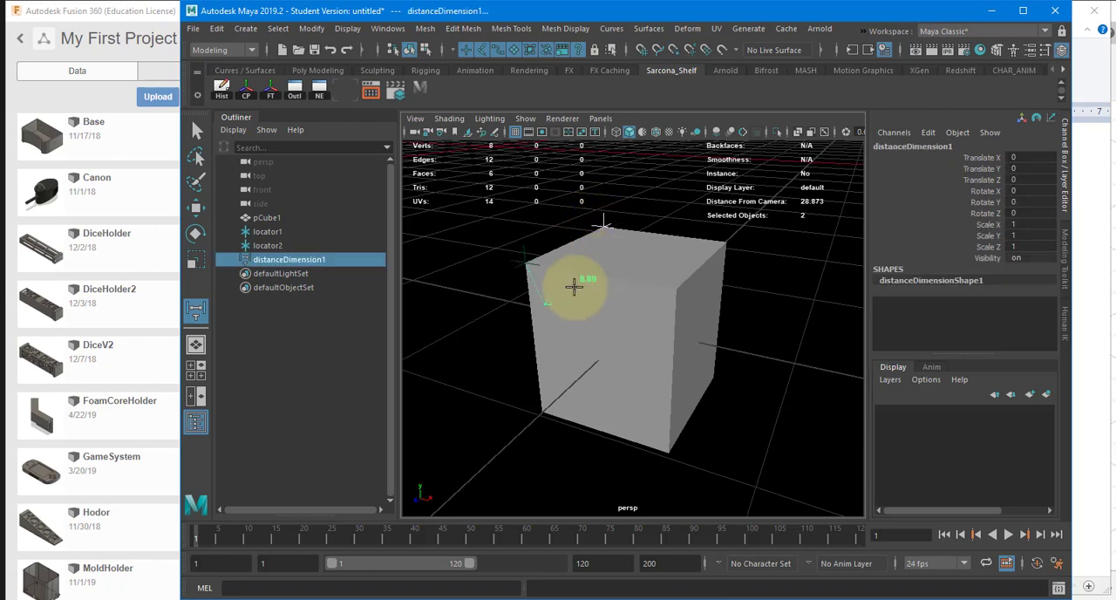
# Step: Measure the cube's front vertical edge and the diagonal across its adjoining side face, snapping to the corner vertices
pyautogui.press('b')
pyautogui.click(676, 289)
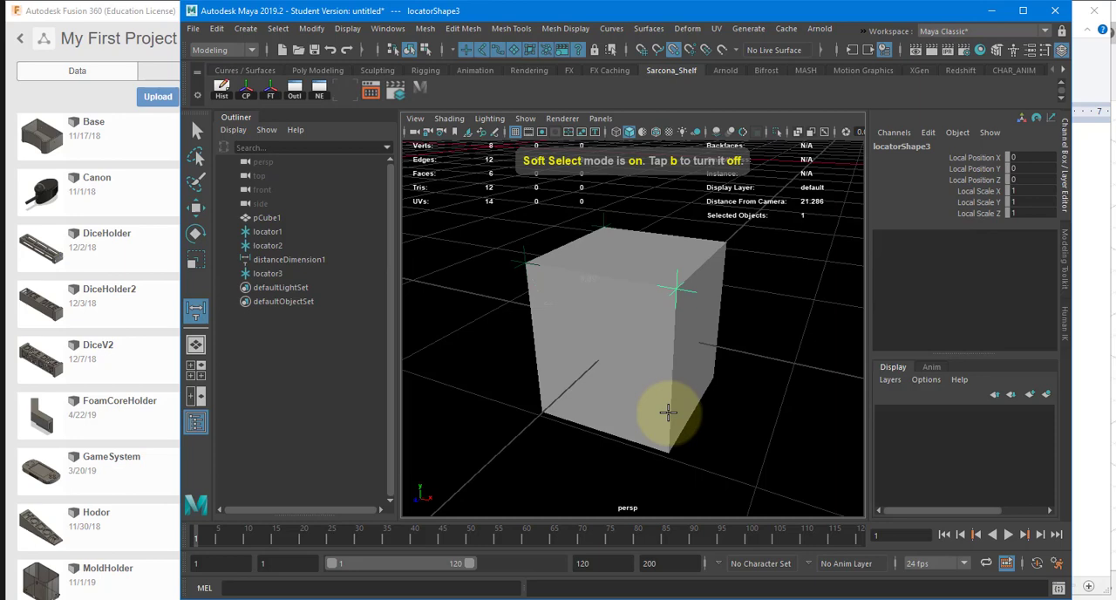
pyautogui.click(664, 455)
pyautogui.keyDown('alt'); pyautogui.moveTo(674, 363); pyautogui.dragTo(711, 330); pyautogui.keyUp('alt')
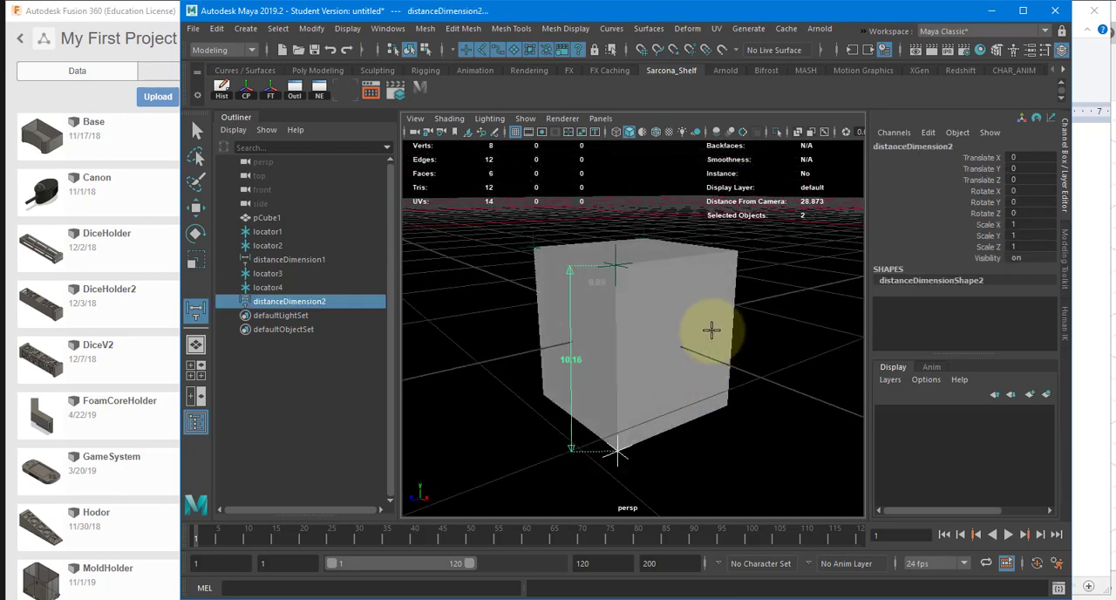
pyautogui.click(737, 251)
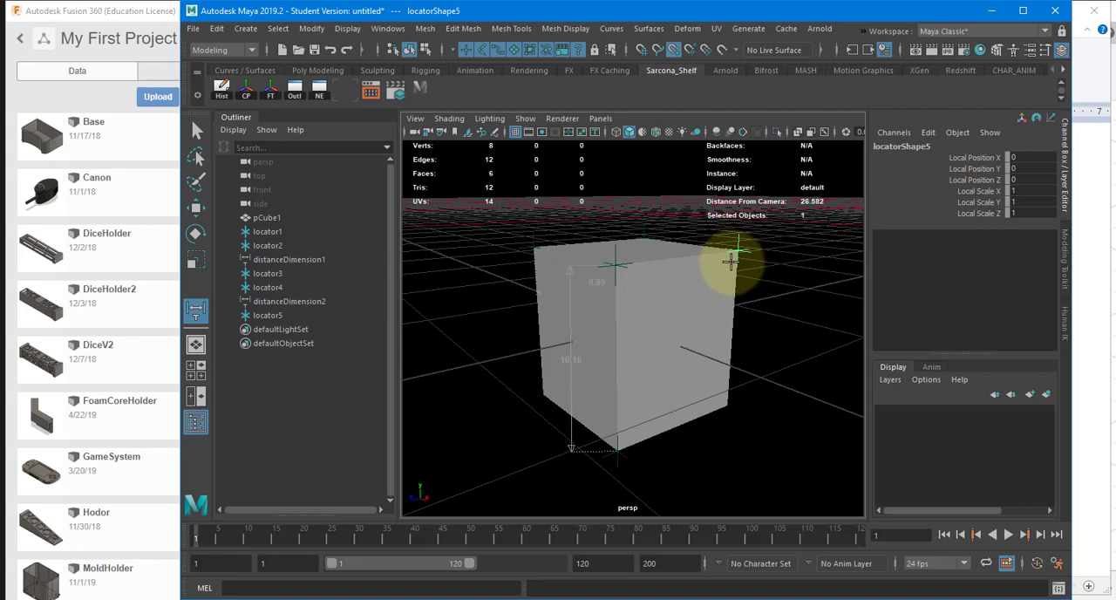
pyautogui.click(619, 451)
pyautogui.keyDown('alt'); pyautogui.moveTo(692, 381); pyautogui.dragTo(703, 384); pyautogui.keyUp('alt')
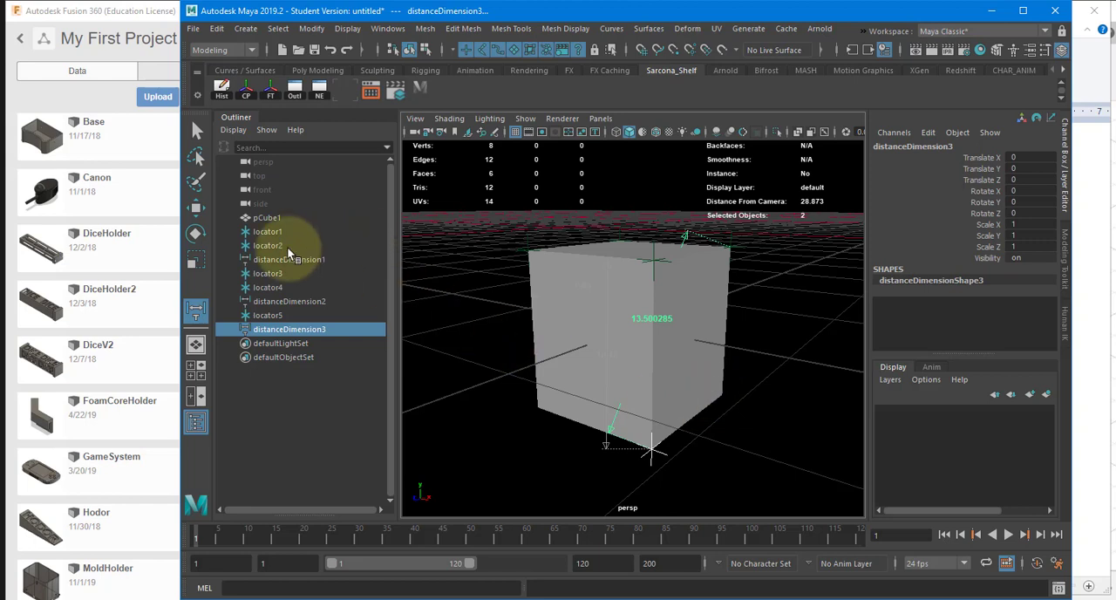
# Step: Delete all the locators and distance dimensions from the scene and select the cube with the Move tool
pyautogui.moveTo(277, 233); pyautogui.dragTo(287, 324)
pyautogui.press('Delete')
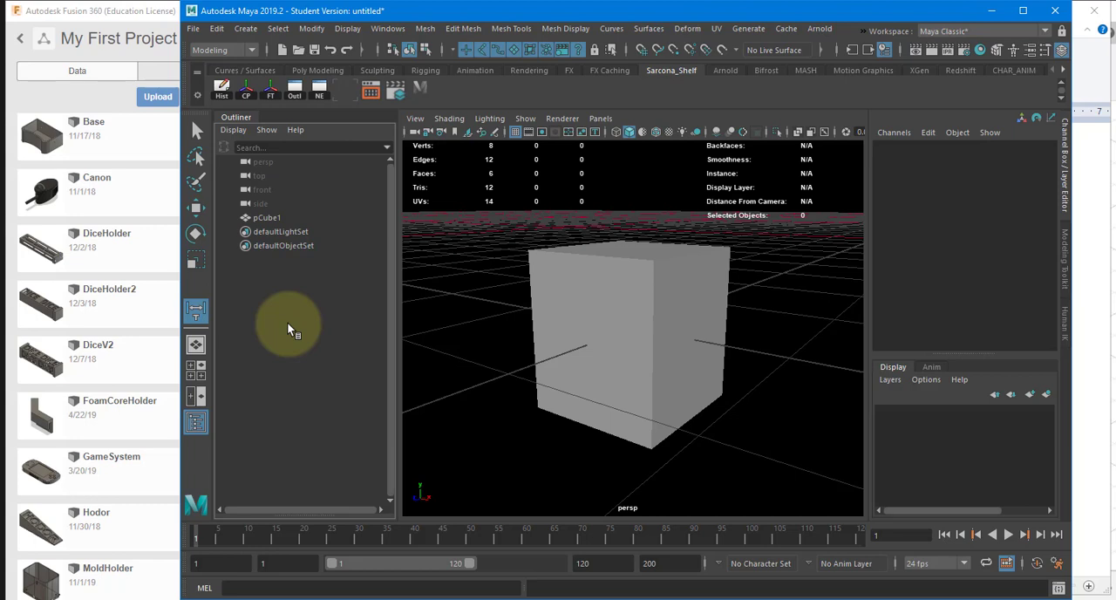
pyautogui.keyDown('alt'); pyautogui.moveTo(575, 288); pyautogui.dragTo(578, 309); pyautogui.keyUp('alt')
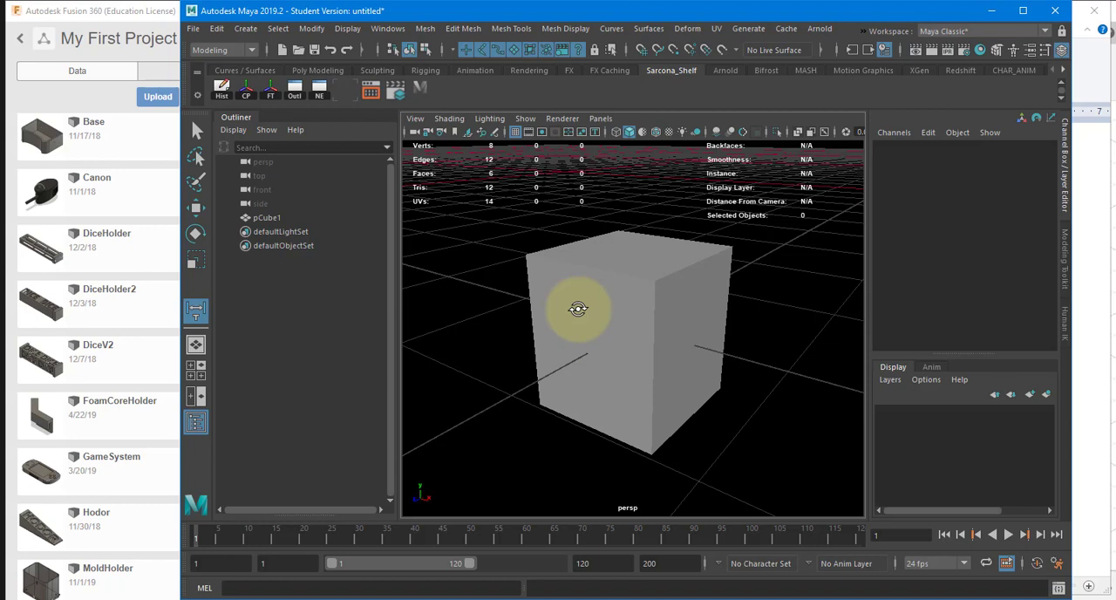
pyautogui.press('w')
pyautogui.click(668, 274)
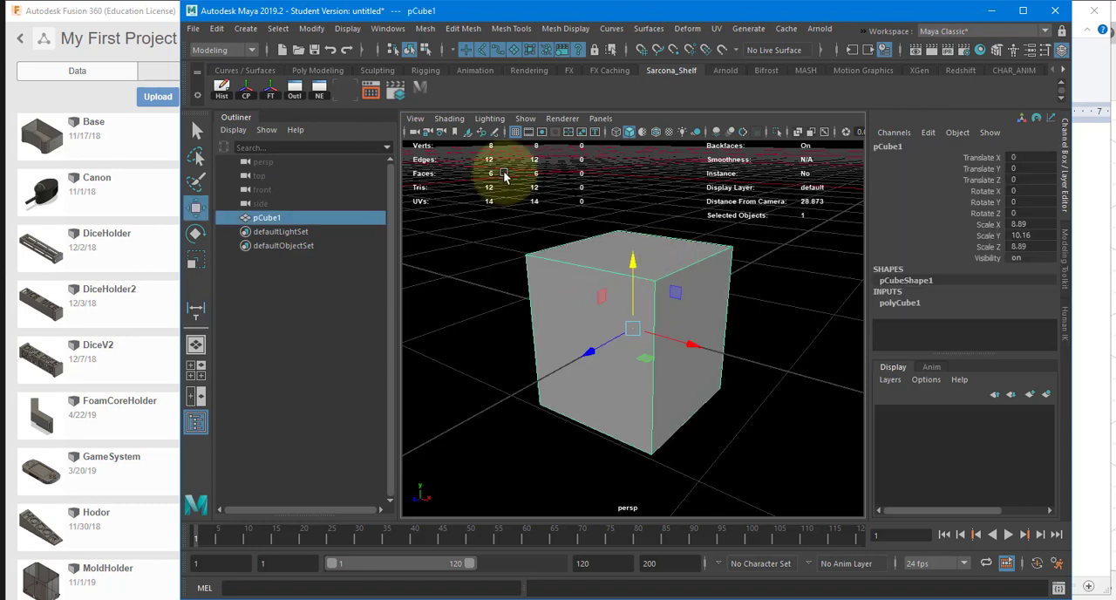
# Step: Create a second polygon cube and shape it into a flat base plate under the first, about 0.621 thick, at Translate Y about -5.394
pyautogui.click(245, 28)
pyautogui.moveTo(384, 77)
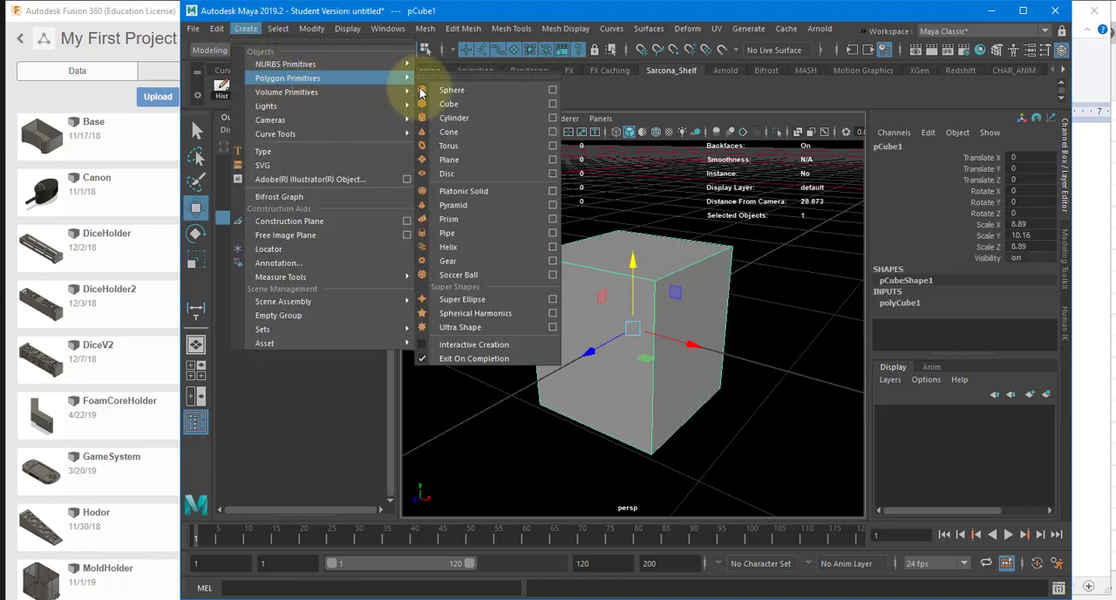
pyautogui.click(453, 105)
pyautogui.moveTo(634, 264); pyautogui.dragTo(634, 348)
pyautogui.press('r')
pyautogui.moveTo(635, 415); pyautogui.dragTo(758, 417)
pyautogui.moveTo(633, 352); pyautogui.dragTo(650, 398)
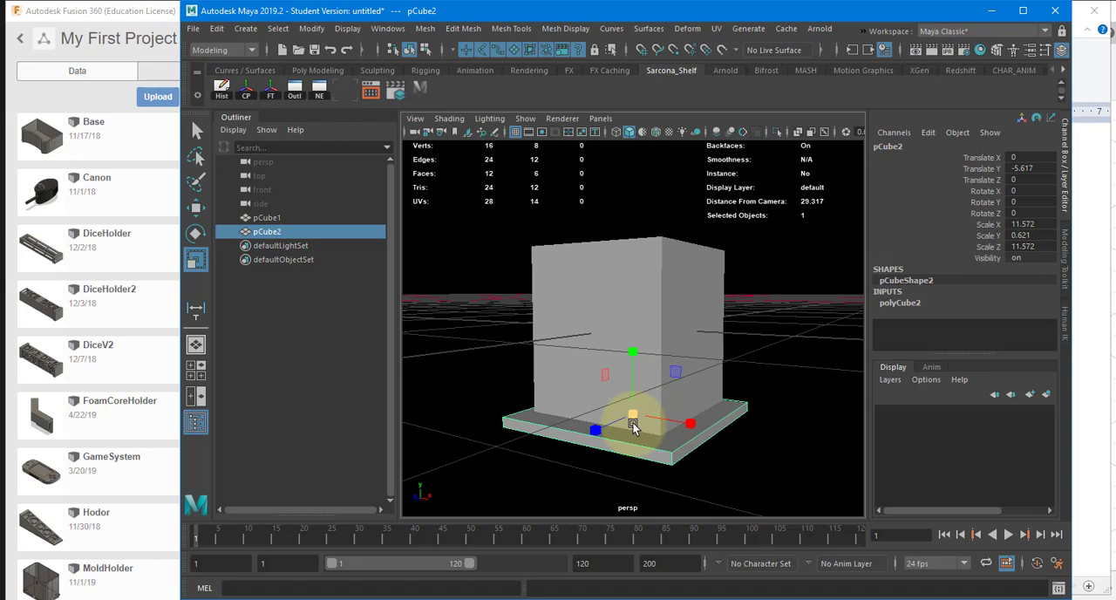
pyautogui.moveTo(660, 368)
pyautogui.keyDown('alt'); pyautogui.mouseDown()
pyautogui.moveTo(708, 360)
pyautogui.moveTo(633, 357)
pyautogui.moveTo(637, 379)
pyautogui.moveTo(687, 387)
pyautogui.moveTo(742, 423)
pyautogui.moveTo(642, 374)
pyautogui.moveTo(668, 381)
pyautogui.mouseUp(); pyautogui.keyUp('alt')
pyautogui.press('w')
pyautogui.press('r')
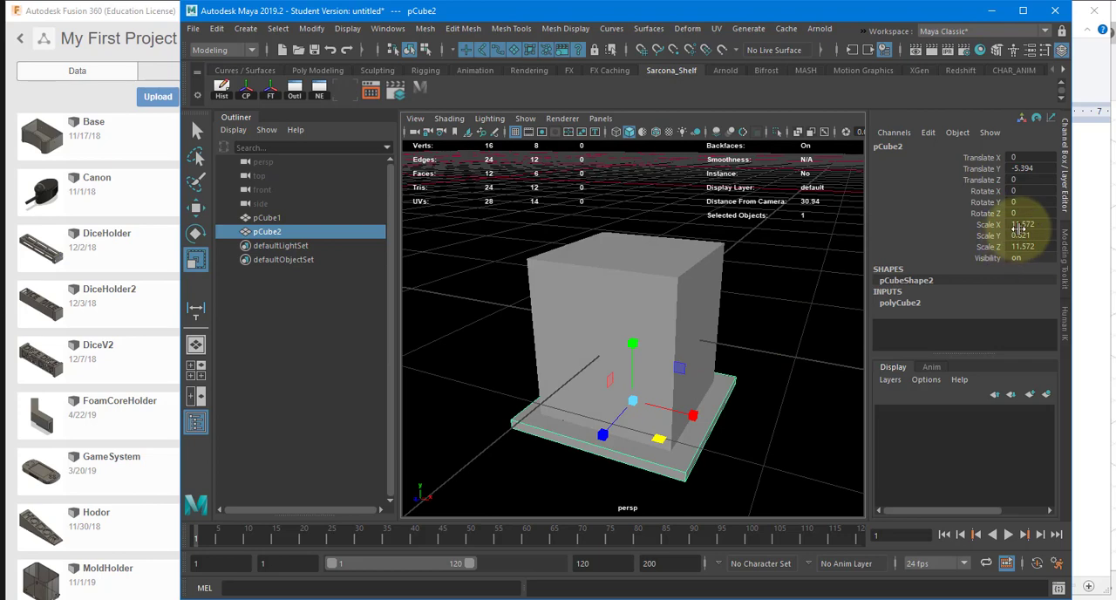
# Step: Set the base plate's Scale X and Scale Z to 13 and its Scale Y to 0.5
pyautogui.click(1019, 225)
pyautogui.write('13')
pyautogui.press('Return')
pyautogui.click(1022, 247)
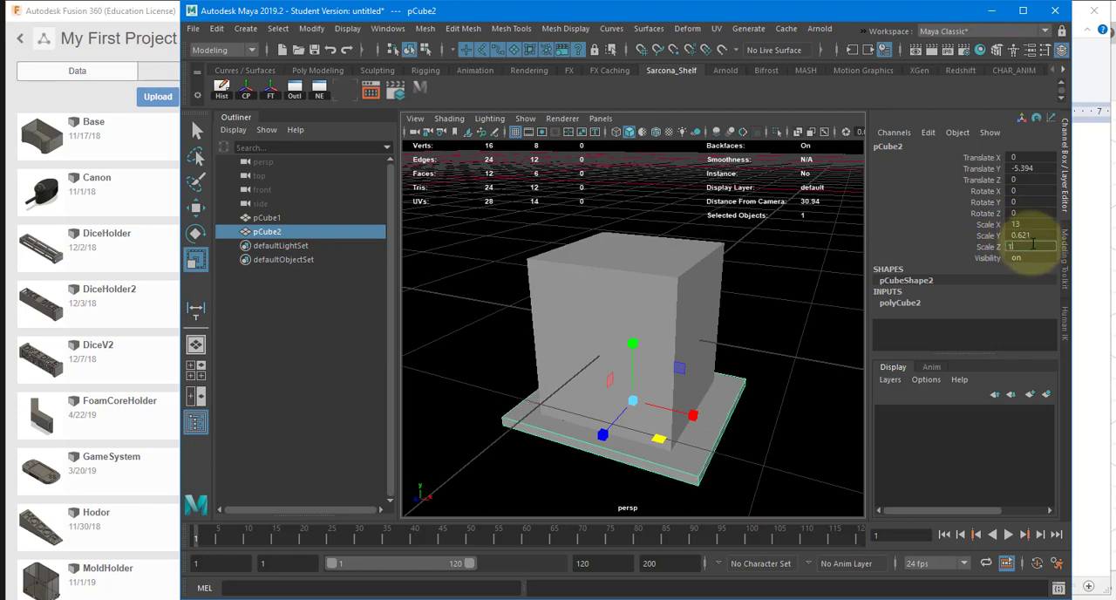
pyautogui.write('13')
pyautogui.press('Return')
pyautogui.keyDown('alt'); pyautogui.moveTo(811, 275); pyautogui.dragTo(854, 272); pyautogui.keyUp('alt')
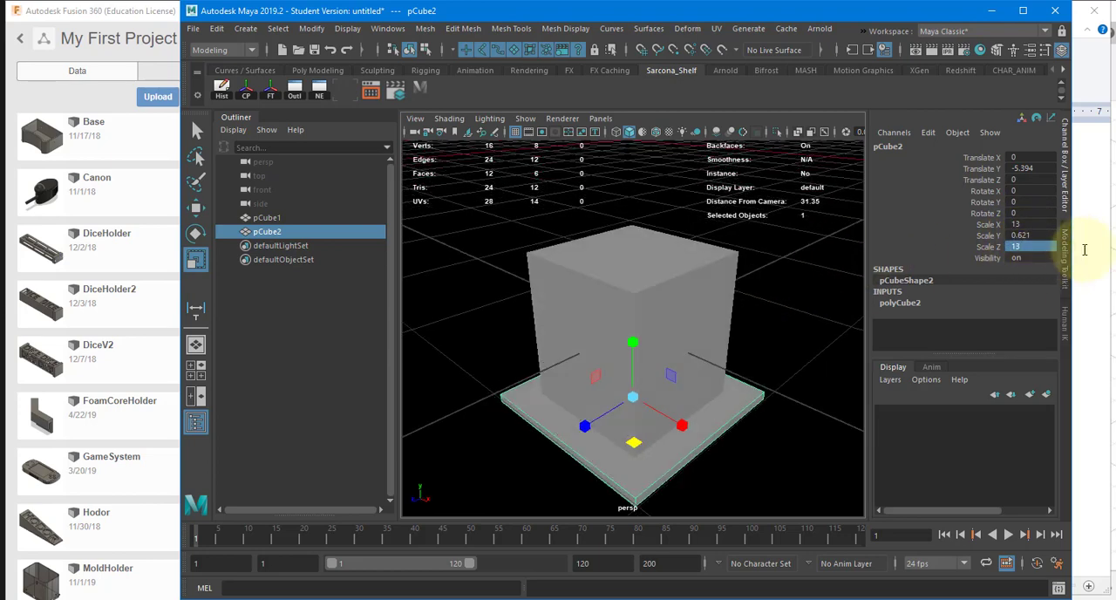
pyautogui.click(1019, 235)
pyautogui.write('0.5')
pyautogui.press('Return')
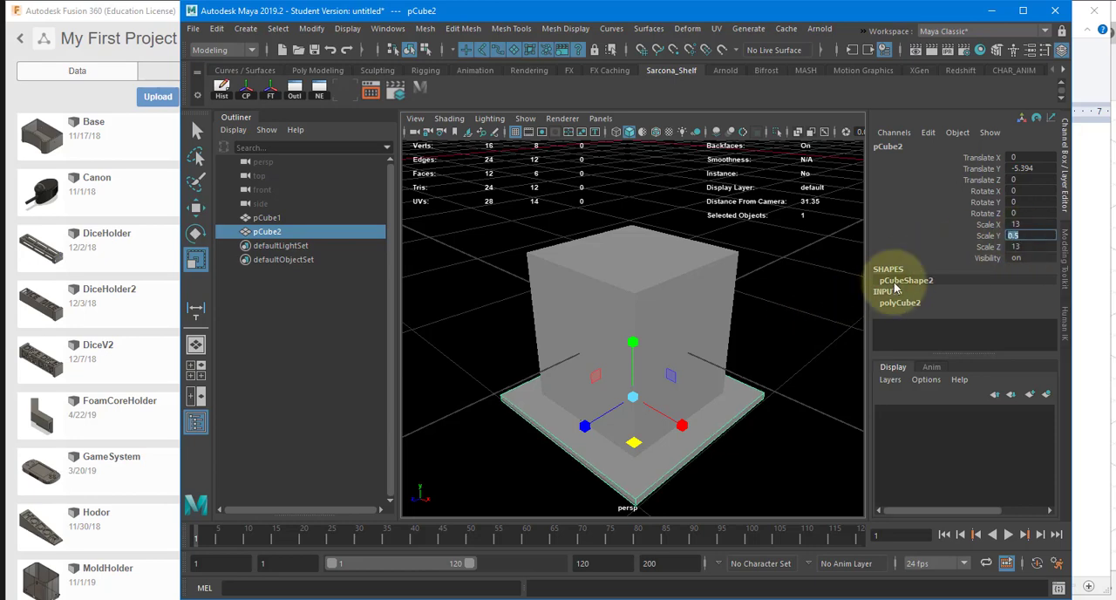
# Step: Try inserting an edge loop near one side of the base plate, and undo it
pyautogui.keyDown('alt'); pyautogui.moveTo(707, 332); pyautogui.dragTo(742, 331); pyautogui.keyUp('alt')
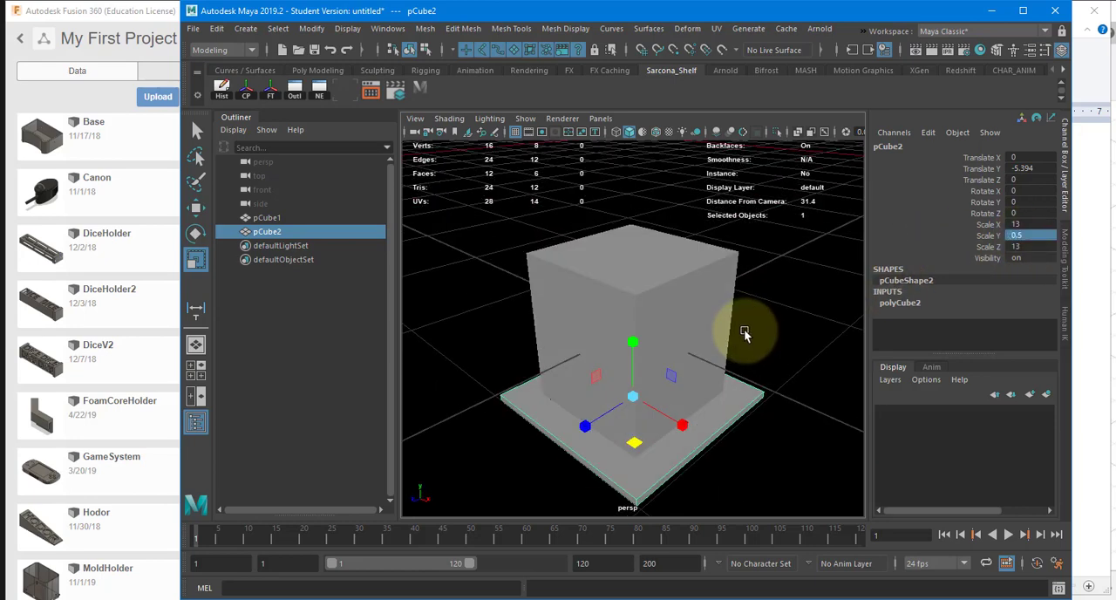
pyautogui.keyDown('alt'); pyautogui.moveTo(682, 354); pyautogui.dragTo(713, 353); pyautogui.keyUp('alt')
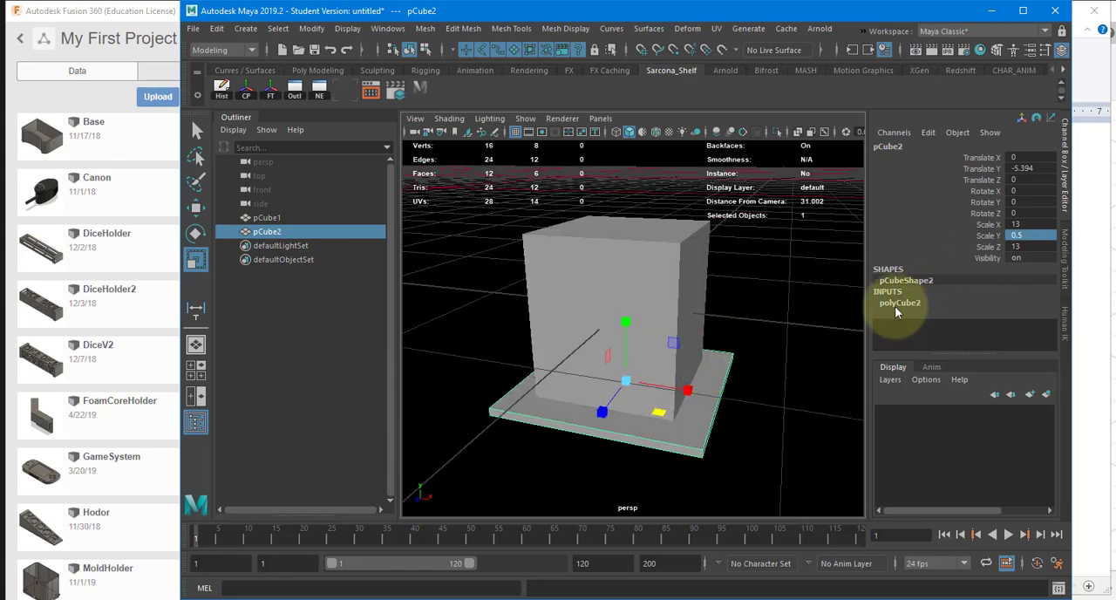
pyautogui.keyDown('shift'); pyautogui.moveTo(728, 358); pyautogui.dragTo(623, 291, button='right'); pyautogui.keyUp('shift')
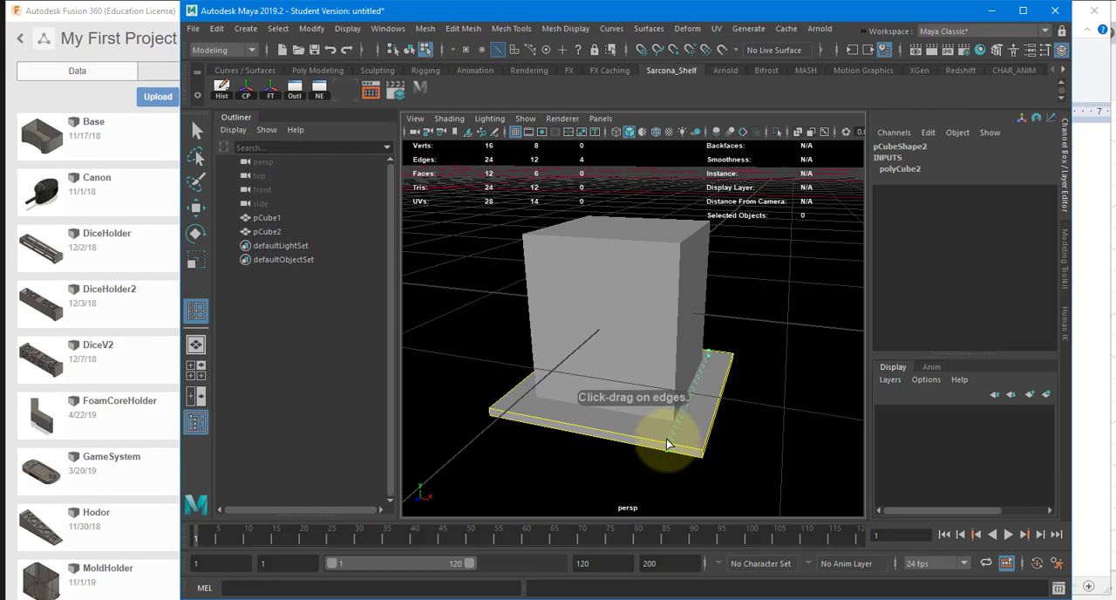
pyautogui.click(667, 445)
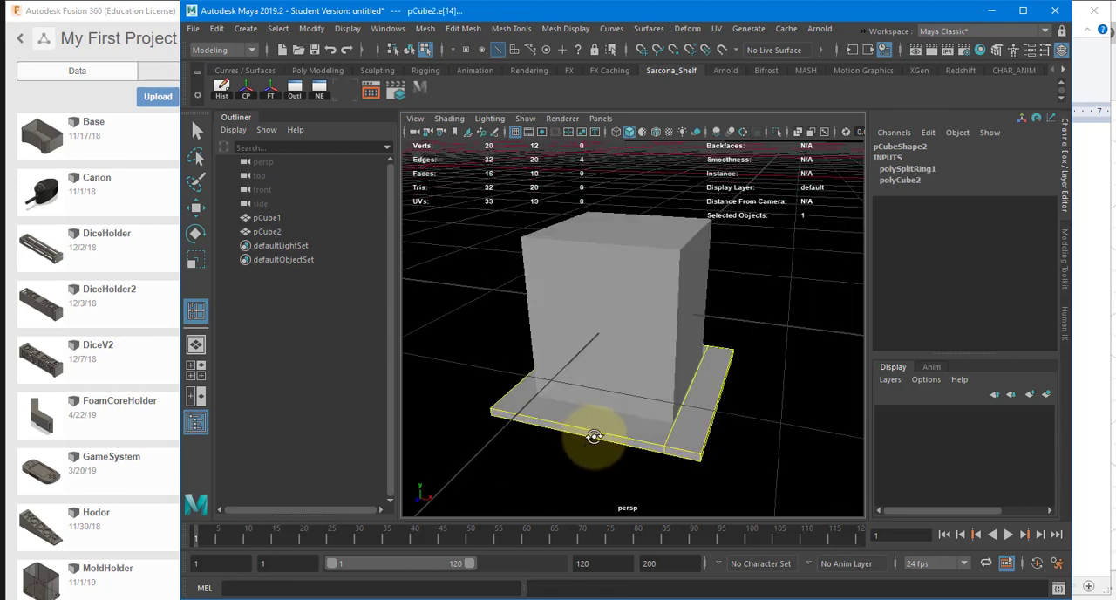
pyautogui.hotkey('ctrl', 'z')
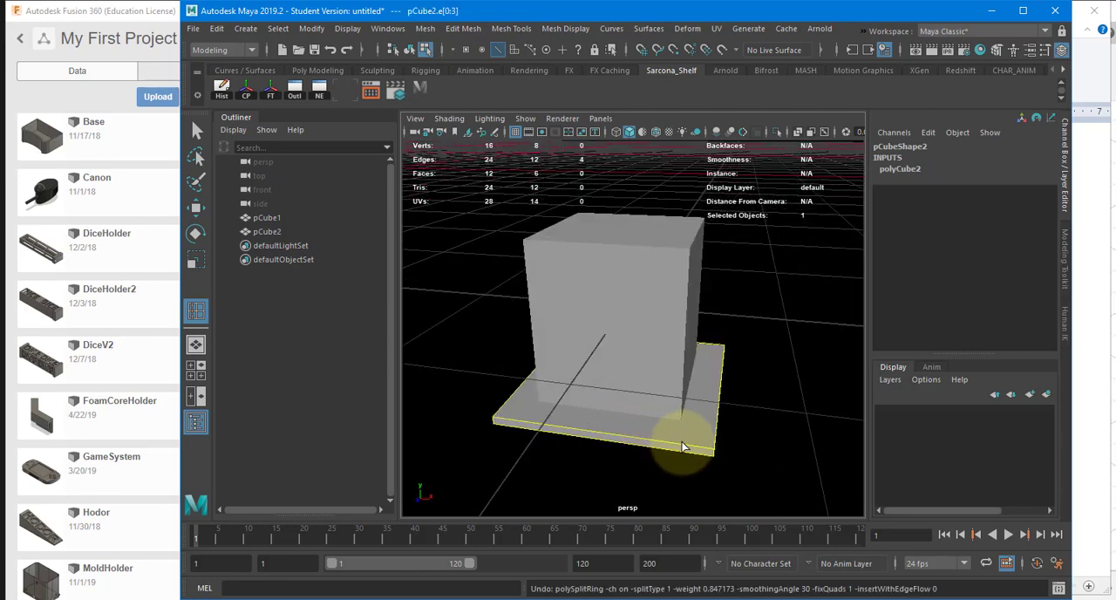
# Step: Insert an edge loop across the middle of the base plate and set its split ring Weight to 0.5
pyautogui.moveTo(636, 440)
pyautogui.keyDown('alt'); pyautogui.mouseDown()
pyautogui.moveTo(610, 432)
pyautogui.moveTo(627, 431)
pyautogui.mouseUp(); pyautogui.keyUp('alt')
pyautogui.click(627, 432)
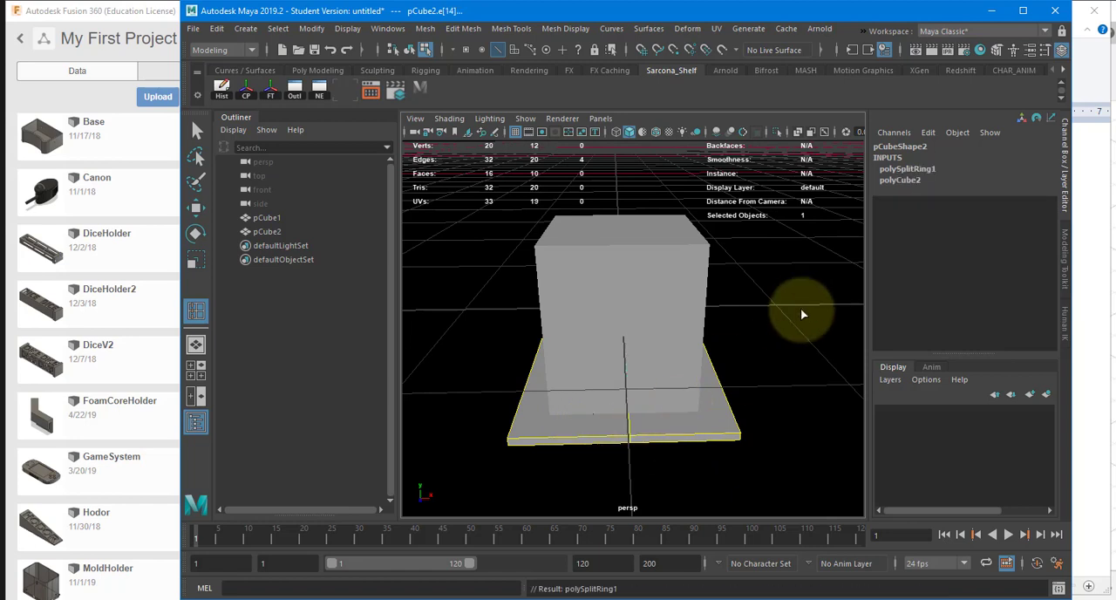
pyautogui.press('w')
pyautogui.click(911, 168)
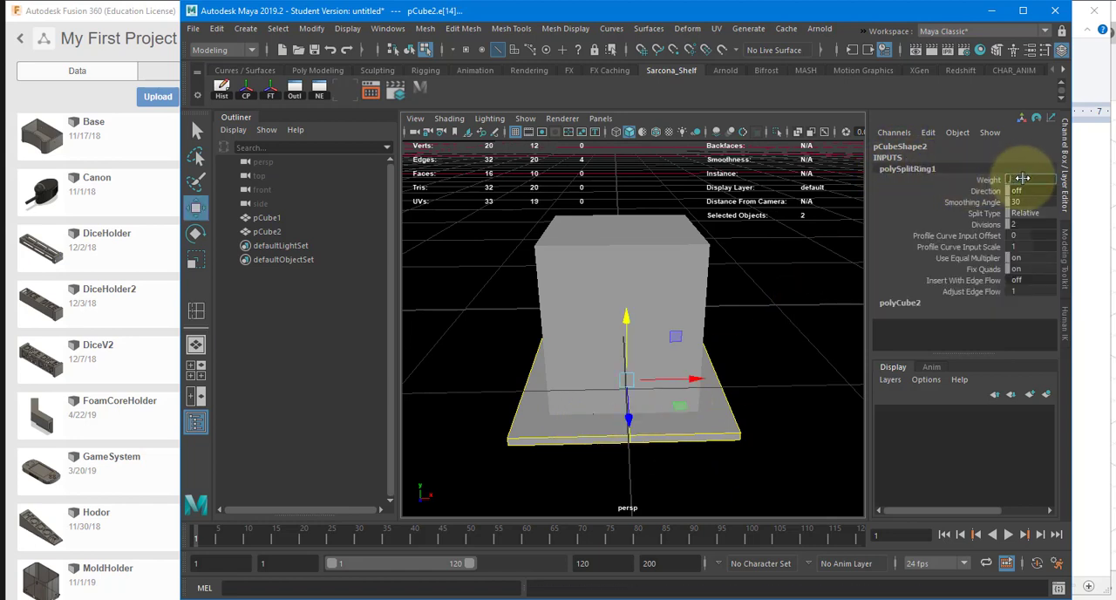
pyautogui.keyDown('alt'); pyautogui.moveTo(685, 406); pyautogui.dragTo(622, 427); pyautogui.keyUp('alt')
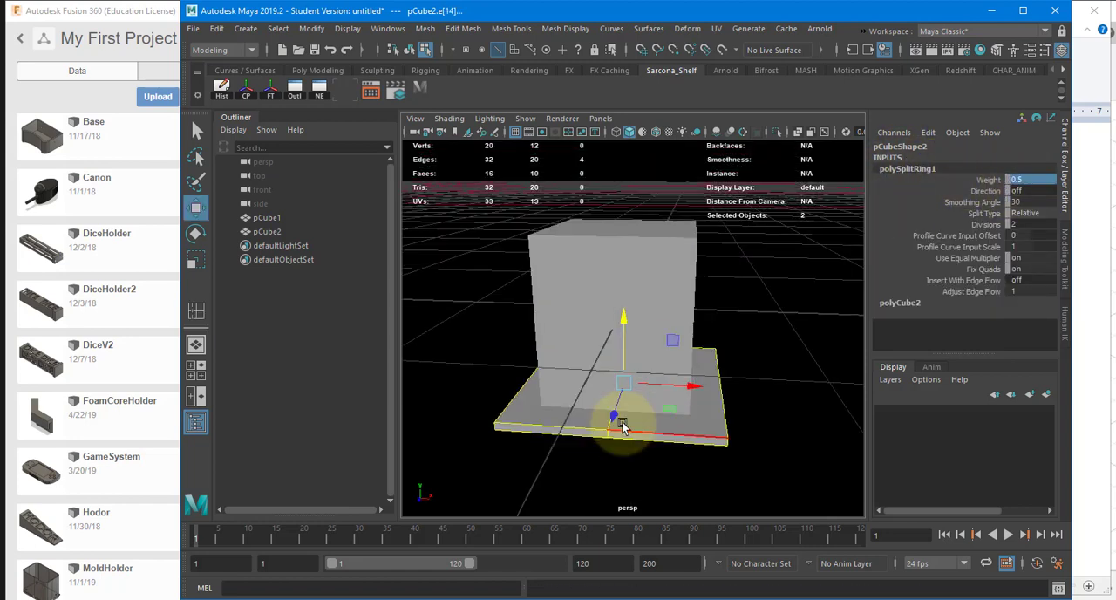
# Step: Bevel the base plate's middle edge loop with Offset 3 and Fraction 0.9
pyautogui.click(606, 437)
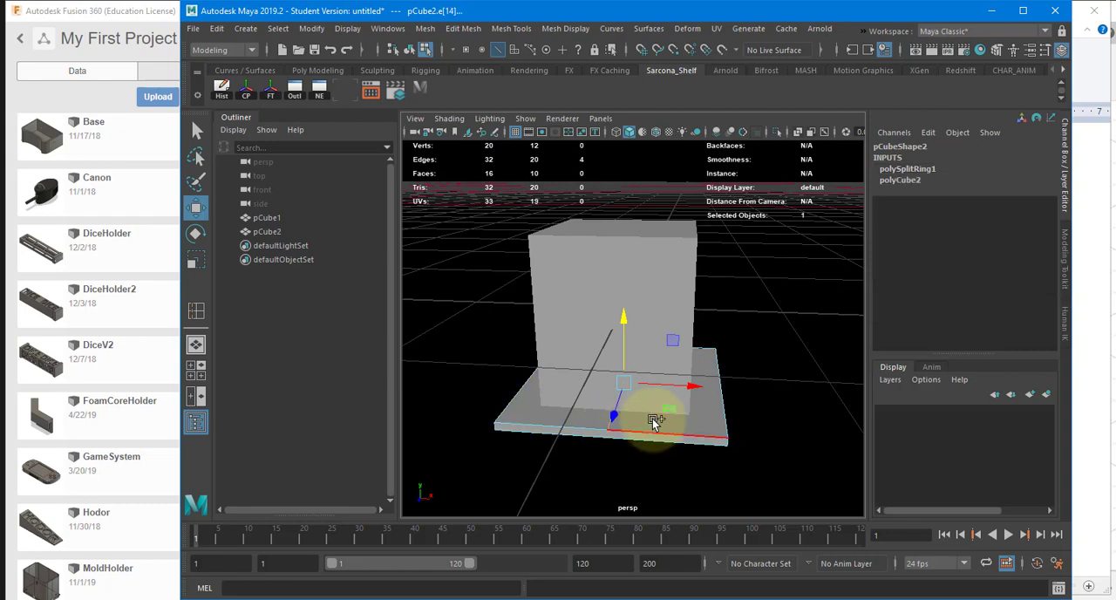
pyautogui.keyDown('shift'); pyautogui.rightClick(653, 355); pyautogui.keyUp('shift')
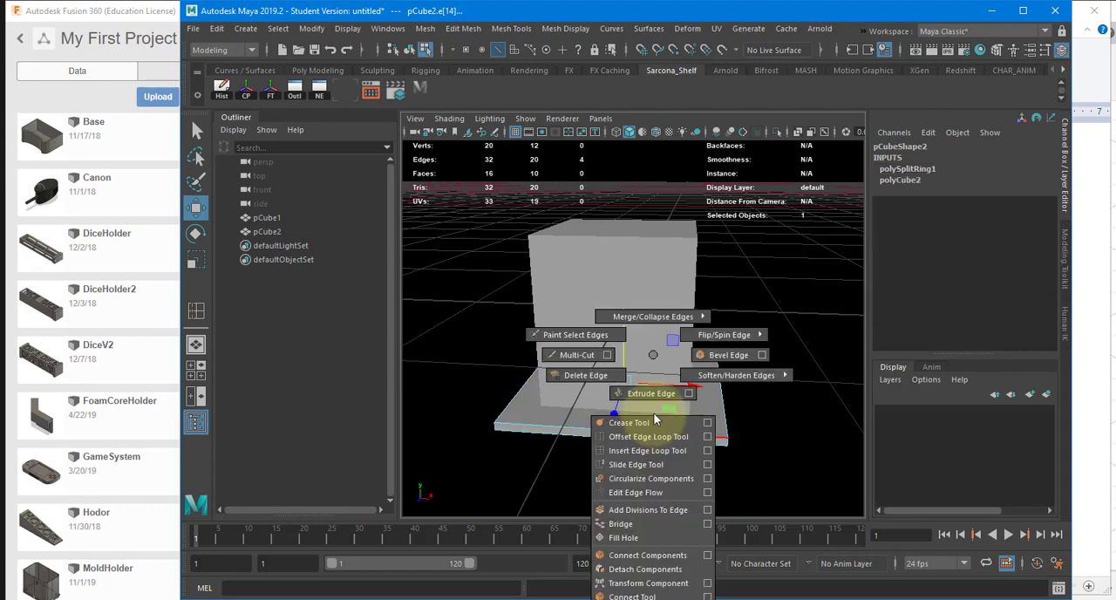
pyautogui.click(722, 353)
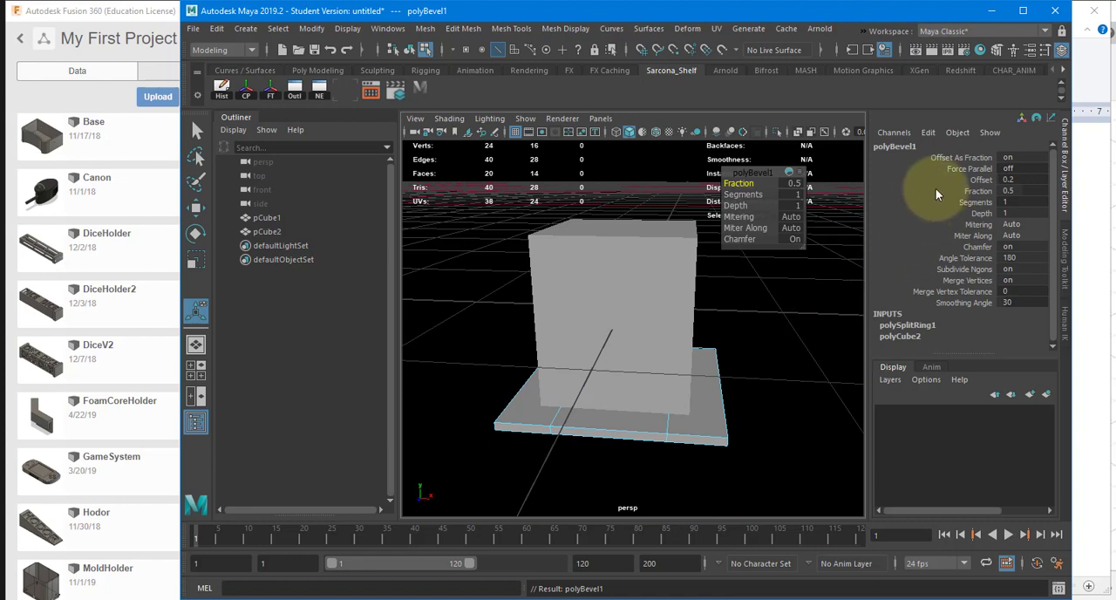
pyautogui.click(958, 179)
pyautogui.moveTo(771, 240); pyautogui.dragTo(822, 233, button='middle')
pyautogui.click(958, 190)
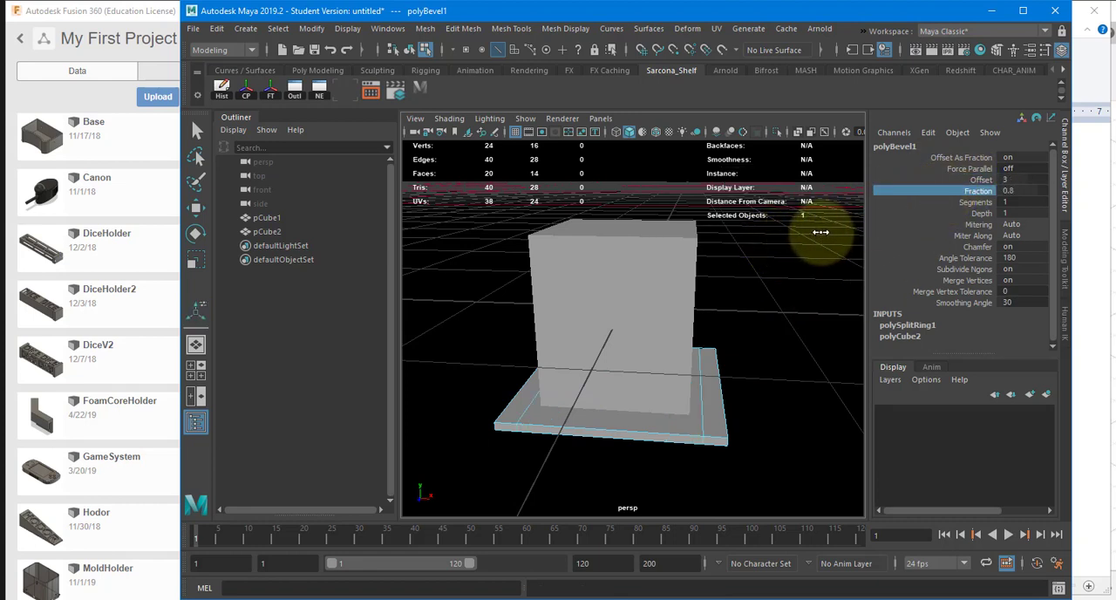
pyautogui.keyDown('alt'); pyautogui.moveTo(817, 293); pyautogui.dragTo(712, 318); pyautogui.keyUp('alt')
pyautogui.press('t')
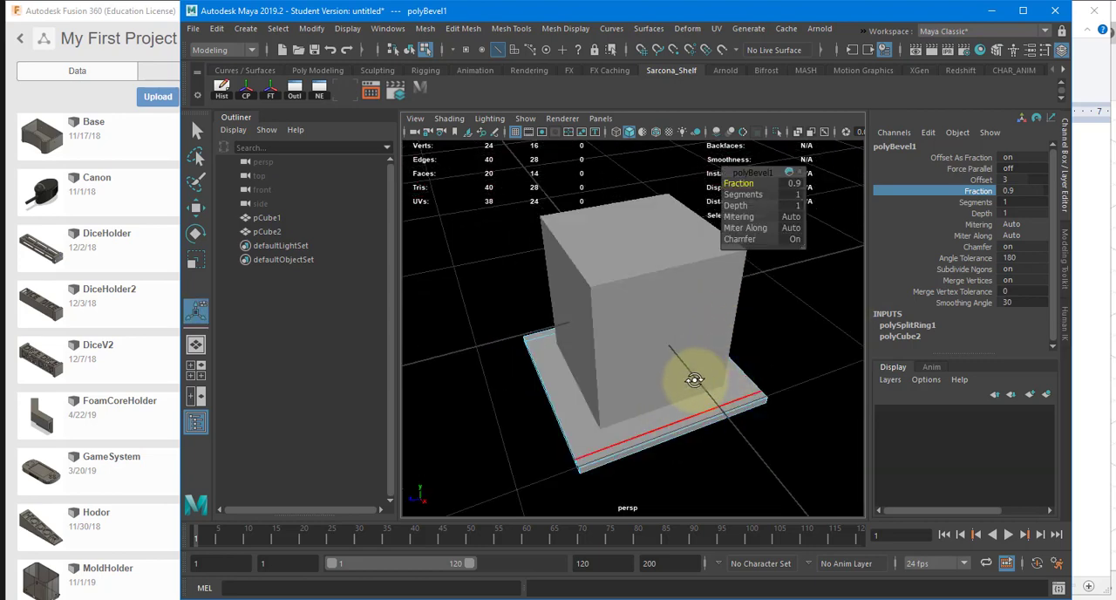
pyautogui.keyDown('alt'); pyautogui.moveTo(694, 379); pyautogui.dragTo(652, 418); pyautogui.keyUp('alt')
# Step: Return to object selection and hide the viewport grid
pyautogui.press('w')
pyautogui.click(652, 423)
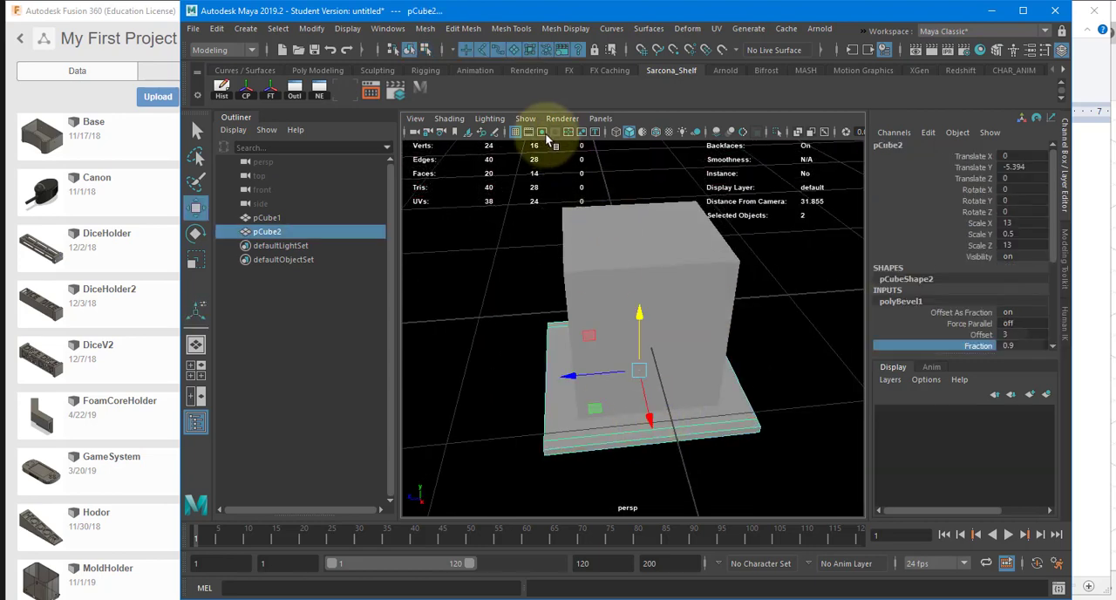
pyautogui.click(515, 131)
pyautogui.keyDown('alt'); pyautogui.moveTo(600, 277); pyautogui.dragTo(570, 266); pyautogui.keyUp('alt')
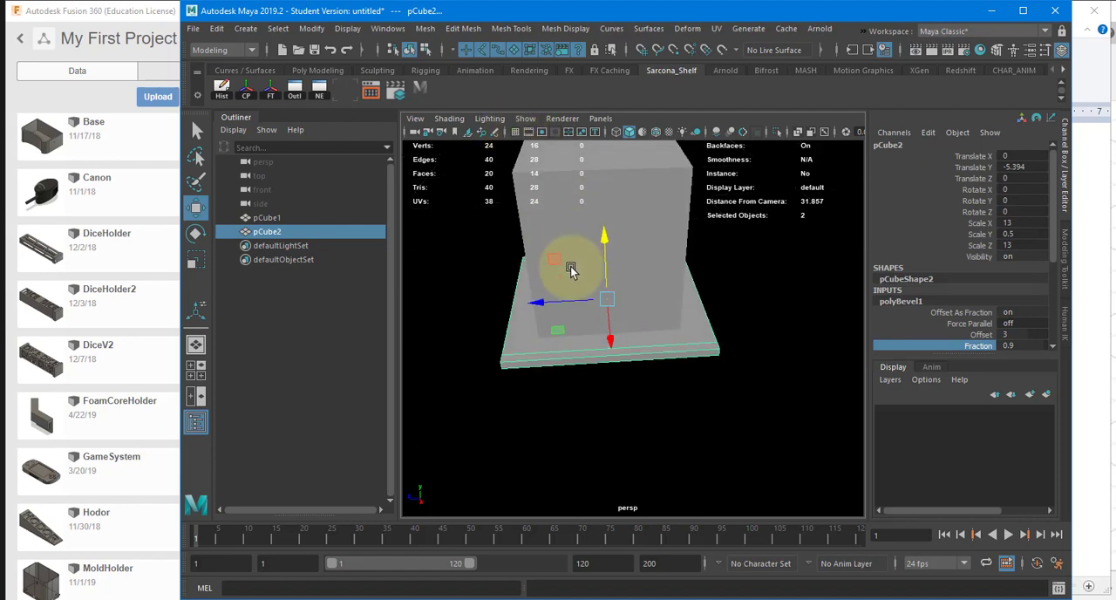
# Step: Insert a second edge loop across the base plate, perpendicular to the bevelled pair, and set its split ring Weight to 0.5
pyautogui.keyDown('shift'); pyautogui.moveTo(552, 287); pyautogui.dragTo(462, 294, button='right'); pyautogui.keyUp('shift')
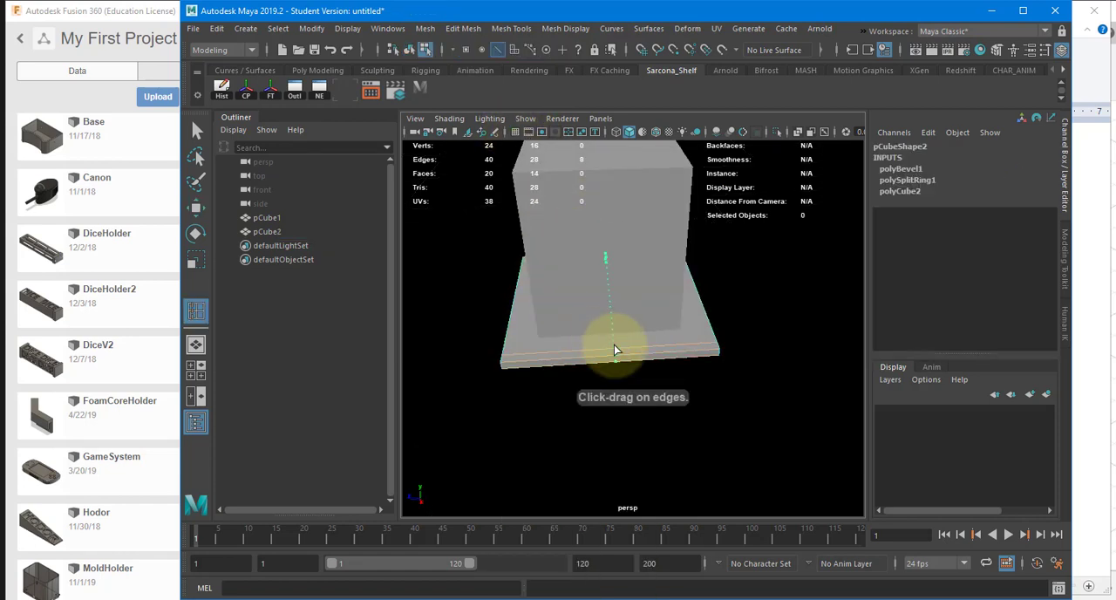
pyautogui.click(614, 347)
pyautogui.press('w')
pyautogui.click(909, 170)
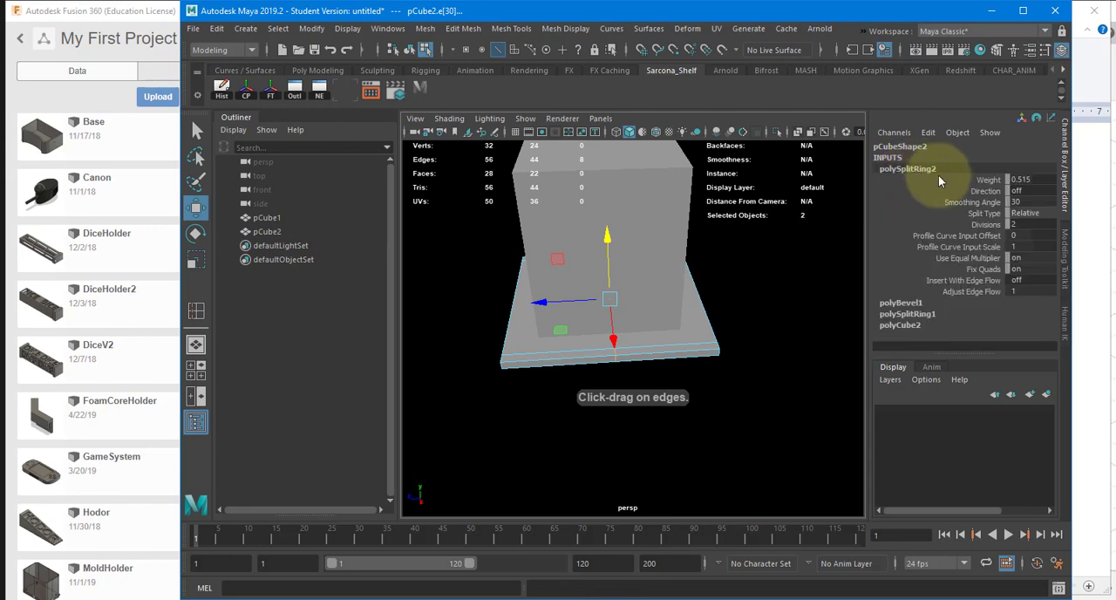
pyautogui.click(1031, 179)
pyautogui.write('0.5')
pyautogui.press('Return')
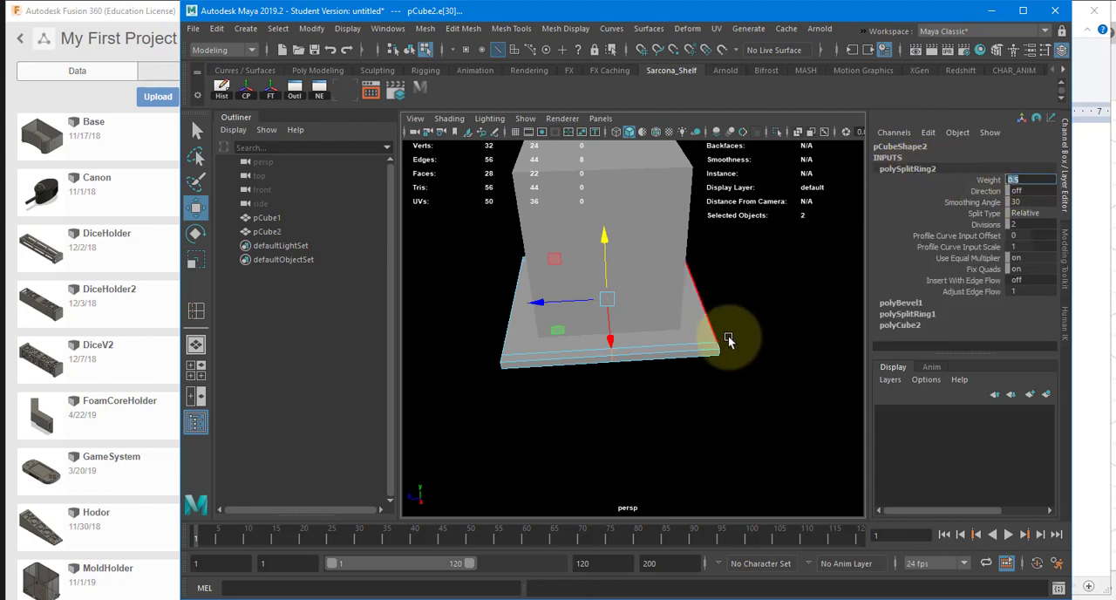
# Step: Bevel the new middle edge loop of the base plate with Fraction 0.9
pyautogui.keyDown('alt'); pyautogui.moveTo(729, 340); pyautogui.dragTo(727, 349); pyautogui.keyUp('alt')
pyautogui.keyDown('shift'); pyautogui.moveTo(712, 357); pyautogui.dragTo(784, 355, button='right'); pyautogui.keyUp('shift')
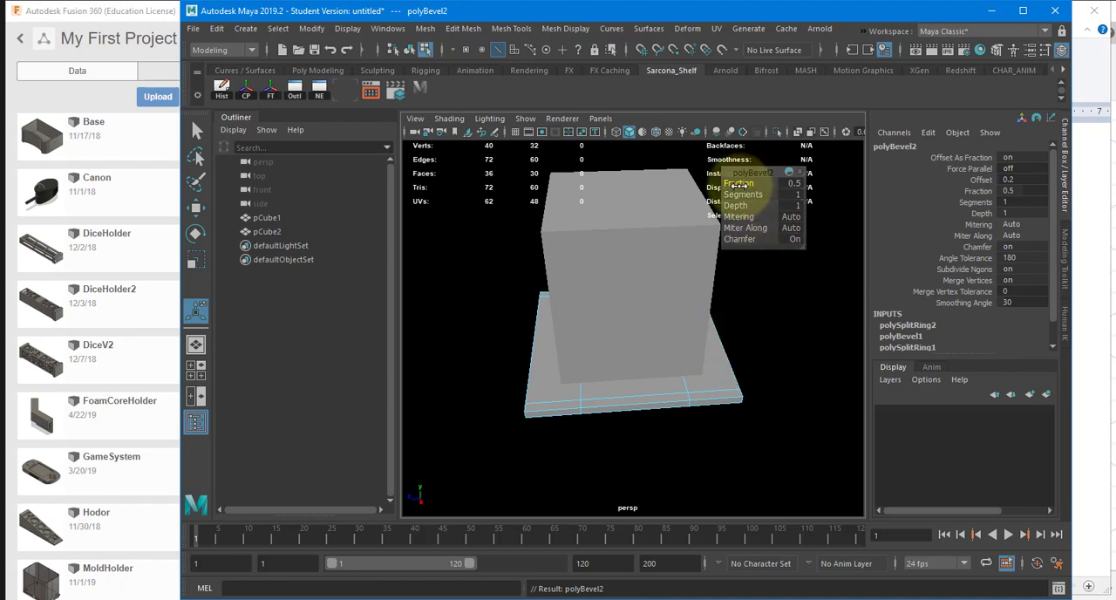
pyautogui.moveTo(738, 183); pyautogui.dragTo(660, 378)
# Step: Select the narrow top faces, including the corners, all around the rim of the base plate
pyautogui.click(658, 392)
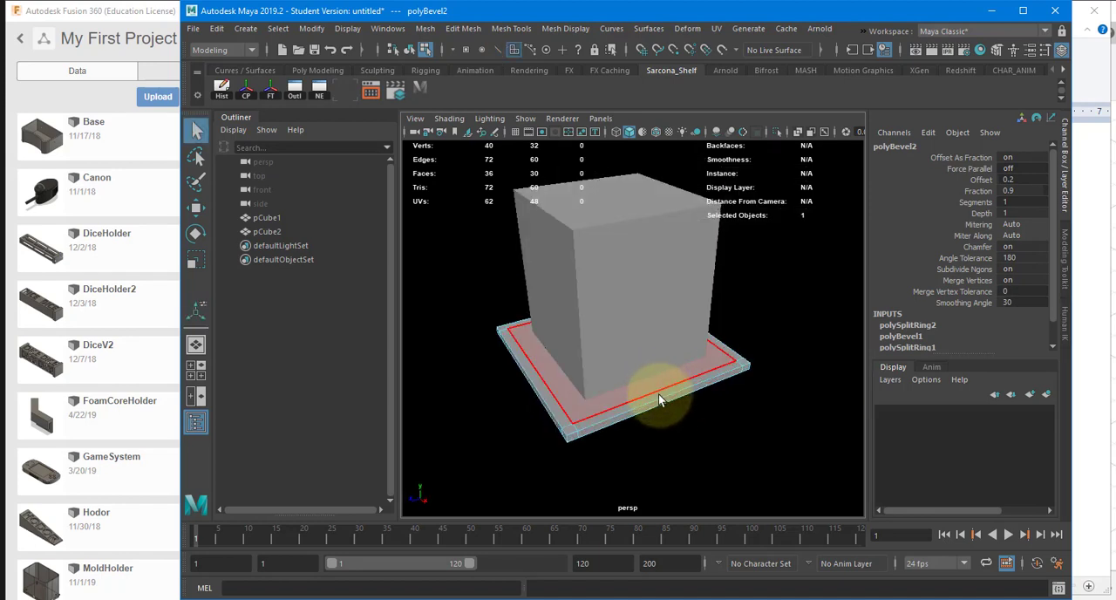
pyautogui.keyDown('shift'); pyautogui.click(548, 393); pyautogui.keyUp('shift')
pyautogui.keyDown('shift'); pyautogui.click(523, 326); pyautogui.keyUp('shift')
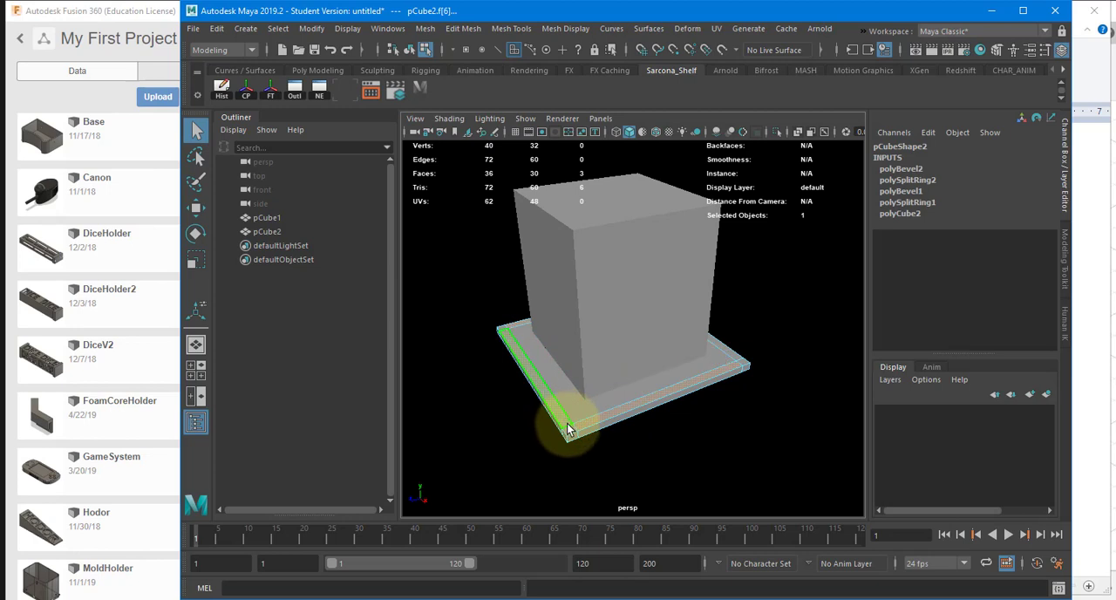
pyautogui.keyDown('shift'); pyautogui.click(745, 361); pyautogui.keyUp('shift')
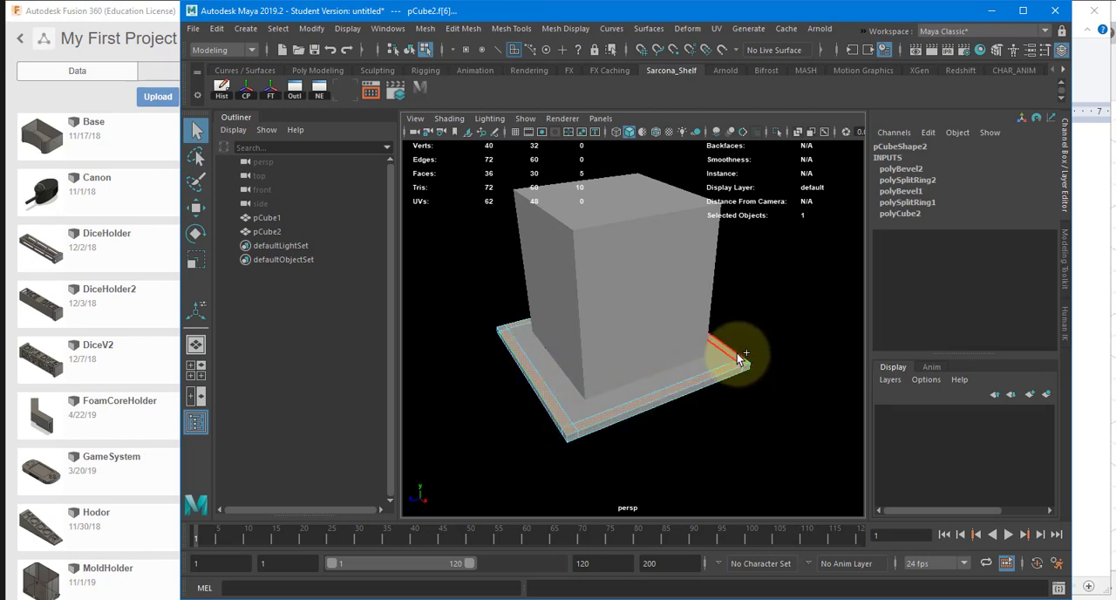
pyautogui.keyDown('shift'); pyautogui.click(737, 356); pyautogui.keyUp('shift')
pyautogui.keyDown('alt'); pyautogui.moveTo(706, 355); pyautogui.dragTo(559, 392); pyautogui.keyUp('alt')
pyautogui.keyDown('shift'); pyautogui.click(772, 419); pyautogui.keyUp('shift')
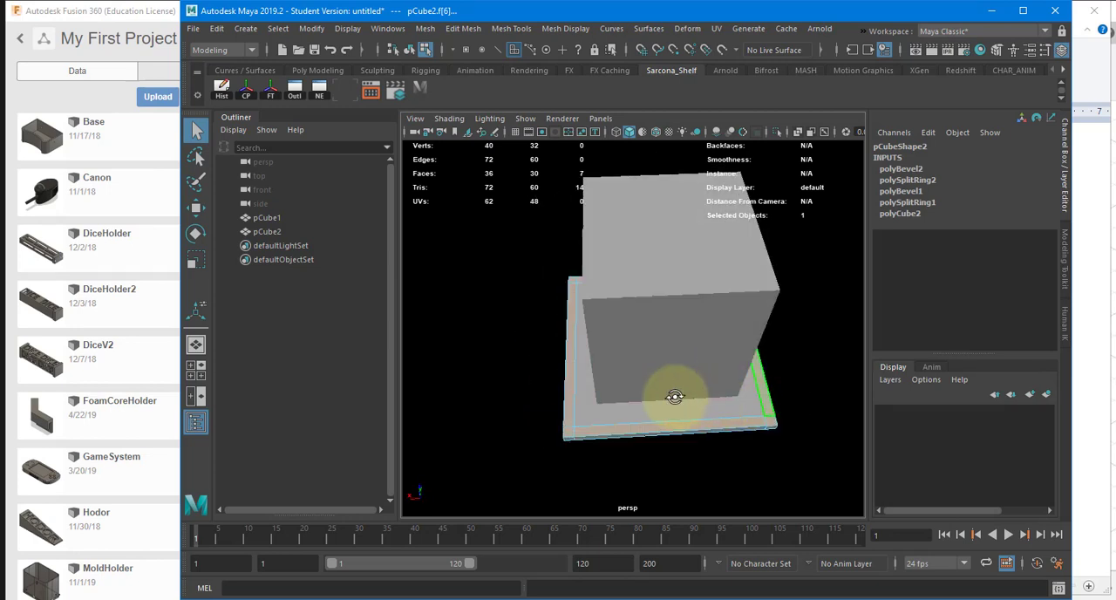
pyautogui.keyDown('alt'); pyautogui.moveTo(673, 398); pyautogui.dragTo(567, 394); pyautogui.keyUp('alt')
pyautogui.keyDown('shift'); pyautogui.click(774, 435); pyautogui.keyUp('shift')
pyautogui.keyDown('alt'); pyautogui.moveTo(735, 402); pyautogui.dragTo(700, 407); pyautogui.keyUp('alt')
# Step: Extrude the selected rim faces upward into walls with Local Translate Z about 12.338, and return to object selection
pyautogui.hotkey('ctrl', 'e')
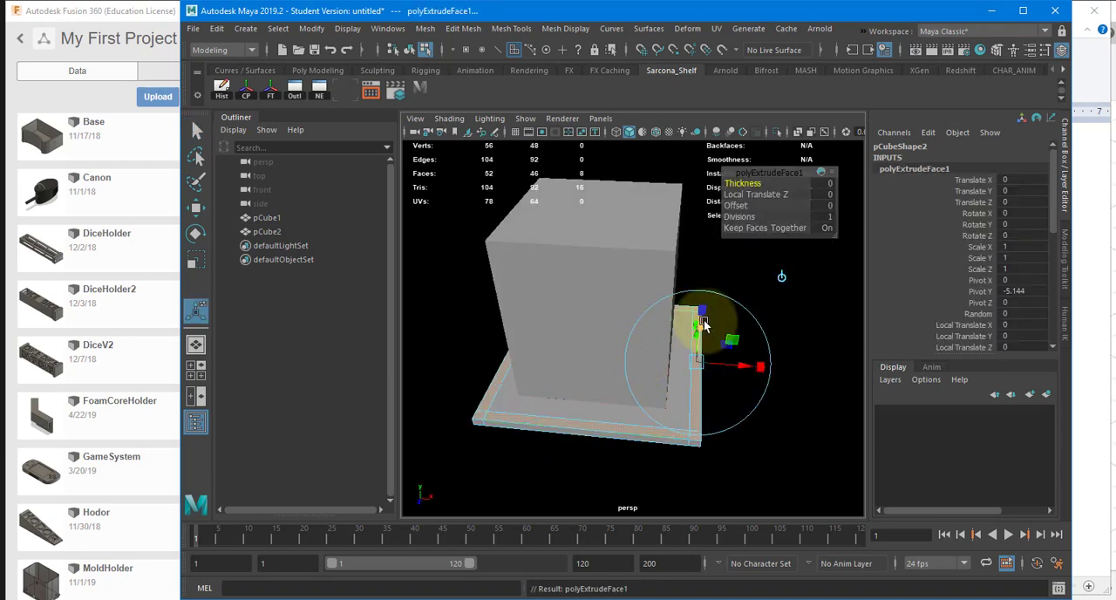
pyautogui.moveTo(703, 323); pyautogui.dragTo(637, 287)
pyautogui.press('4')
pyautogui.scroll(-1, 611, 317)
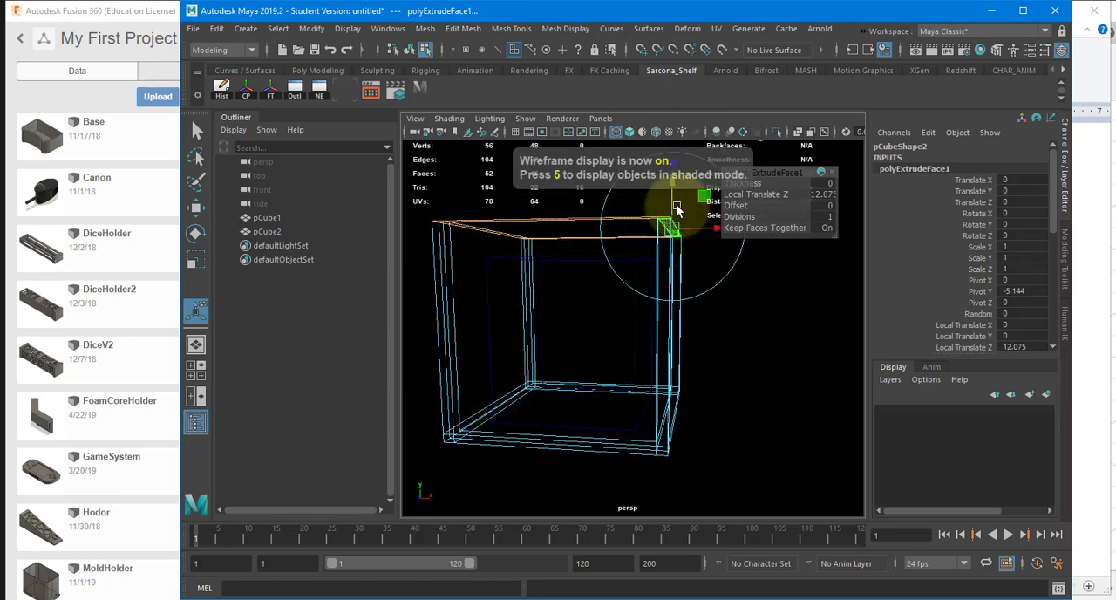
pyautogui.moveTo(672, 196); pyautogui.dragTo(667, 193)
pyautogui.press('5')
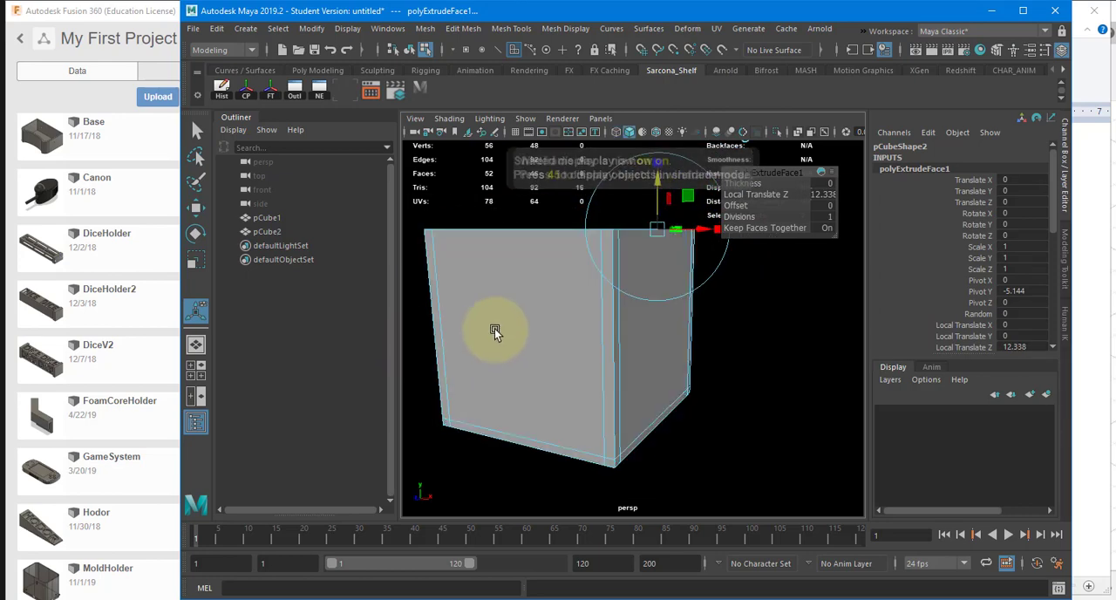
pyautogui.click(491, 300)
pyautogui.keyDown('alt'); pyautogui.moveTo(522, 322); pyautogui.dragTo(552, 292); pyautogui.keyUp('alt')
pyautogui.press('F8')
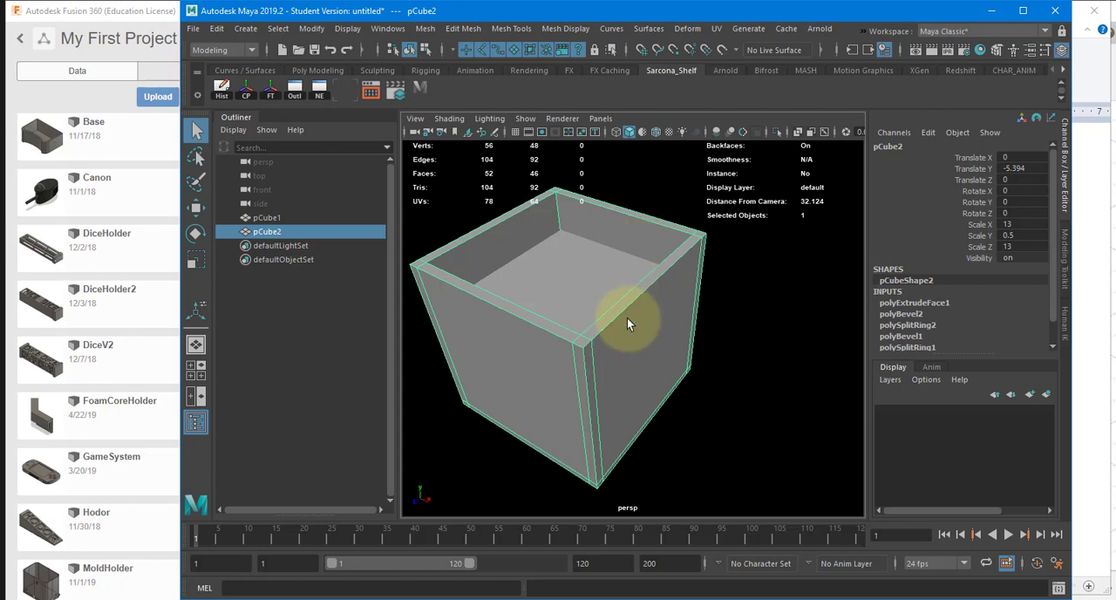
# Step: Insert an edge loop through the middle of the box in the wireframe top view and set its split ring Weight to 0.5
pyautogui.keyDown('alt'); pyautogui.moveTo(653, 326); pyautogui.dragTo(624, 278); pyautogui.keyUp('alt')
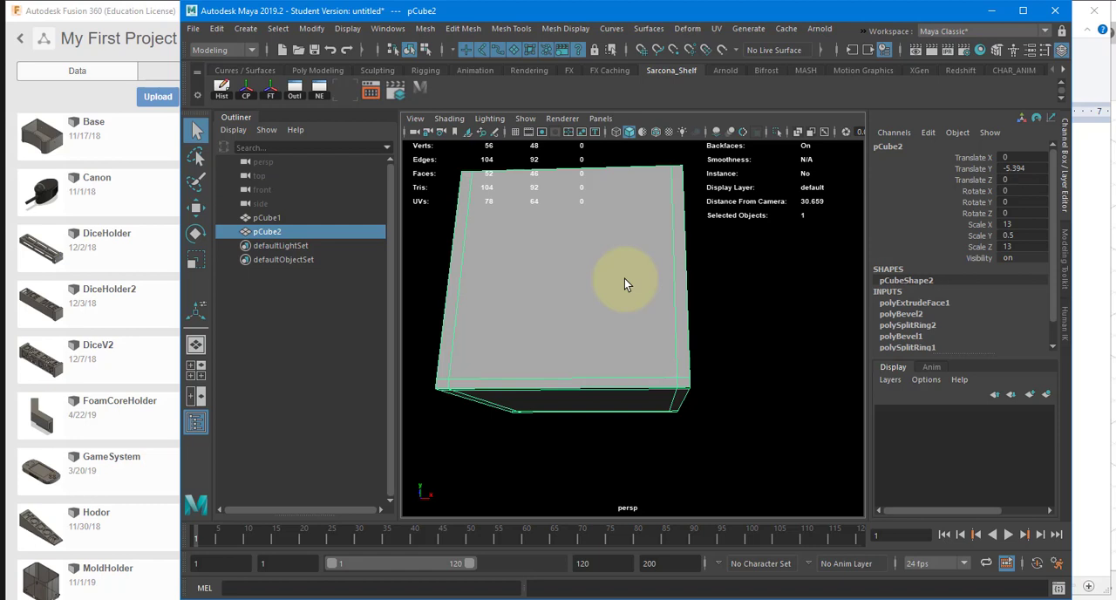
pyautogui.keyDown('alt'); pyautogui.moveTo(657, 271); pyautogui.dragTo(631, 323); pyautogui.keyUp('alt')
pyautogui.press('space')
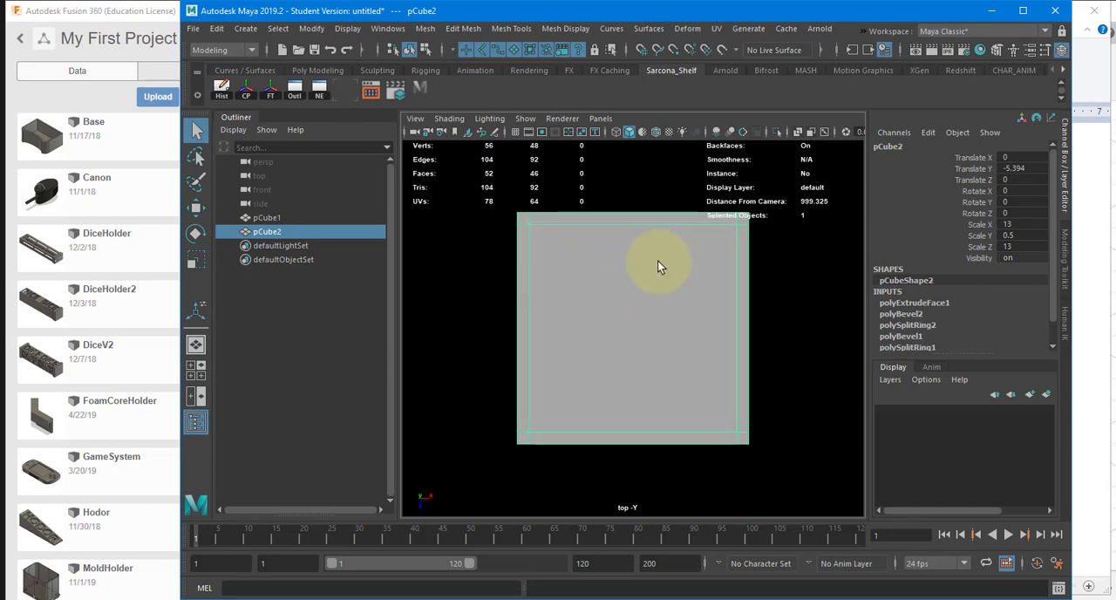
pyautogui.press('4')
pyautogui.keyDown('alt'); pyautogui.moveTo(528, 287); pyautogui.dragTo(828, 361, button='right'); pyautogui.keyUp('alt')
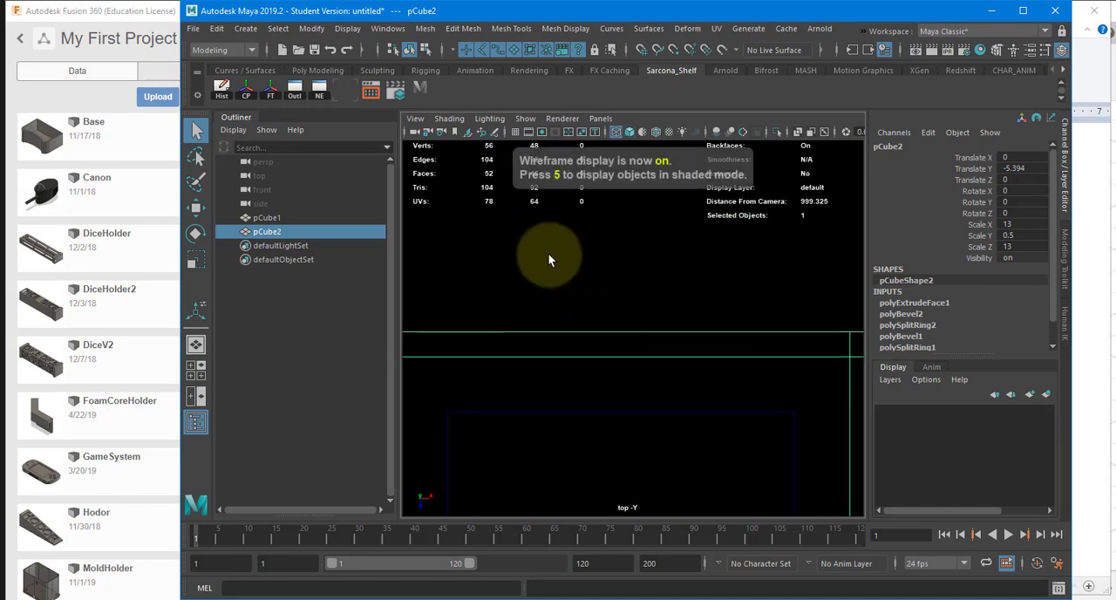
pyautogui.keyDown('shift'); pyautogui.moveTo(555, 245); pyautogui.dragTo(468, 262, button='right'); pyautogui.keyUp('shift')
pyautogui.moveTo(625, 335); pyautogui.dragTo(625, 334)
pyautogui.click(915, 169)
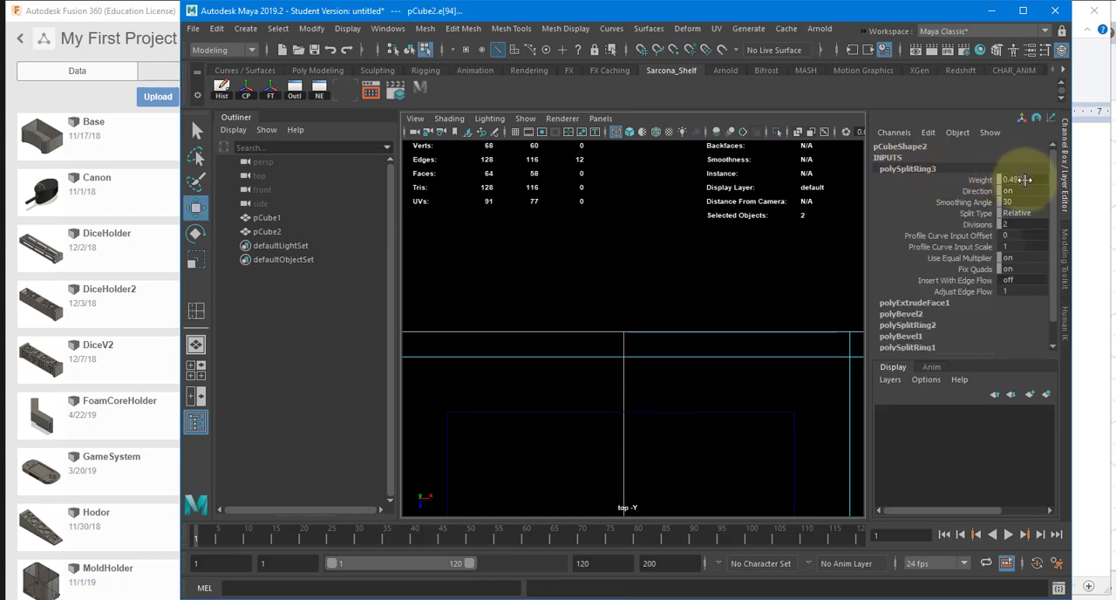
pyautogui.write('0.5')
pyautogui.press('Return')
pyautogui.keyDown('alt'); pyautogui.moveTo(660, 313); pyautogui.dragTo(635, 223, button='middle'); pyautogui.keyUp('alt')
pyautogui.press('y')
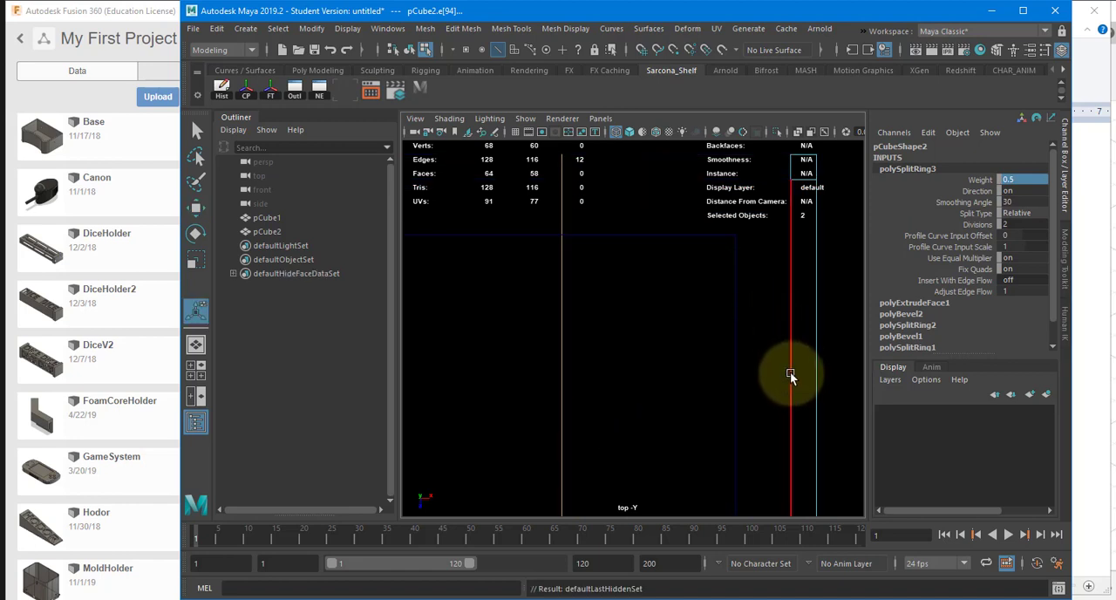
pyautogui.scroll(-2, 738, 378)
pyautogui.press('w')
pyautogui.press('F8')
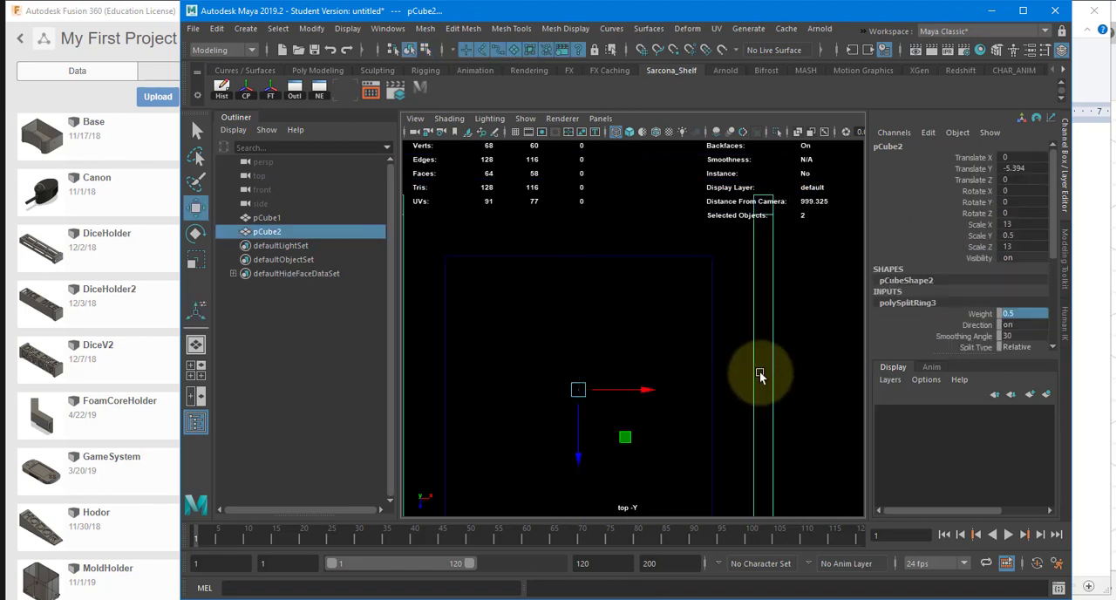
# Step: Try inserting an edge loop across the two remaining visible side walls, with a split ring Weight of 0.5
pyautogui.keyDown('shift'); pyautogui.moveTo(759, 371); pyautogui.dragTo(671, 290, button='right'); pyautogui.keyUp('shift')
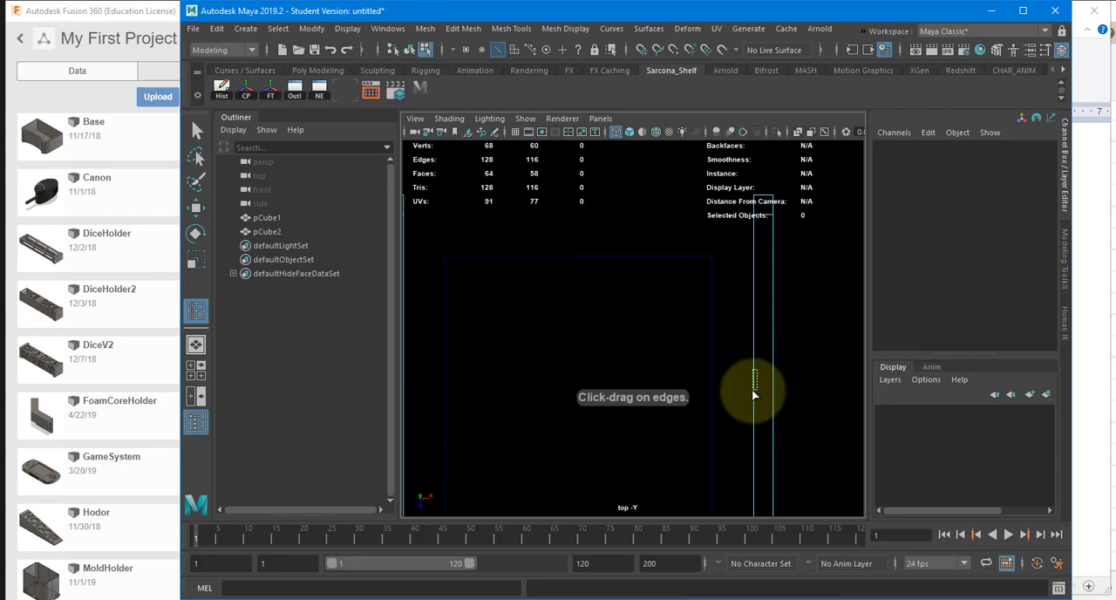
pyautogui.click(752, 391)
pyautogui.scroll(-2, 618, 377)
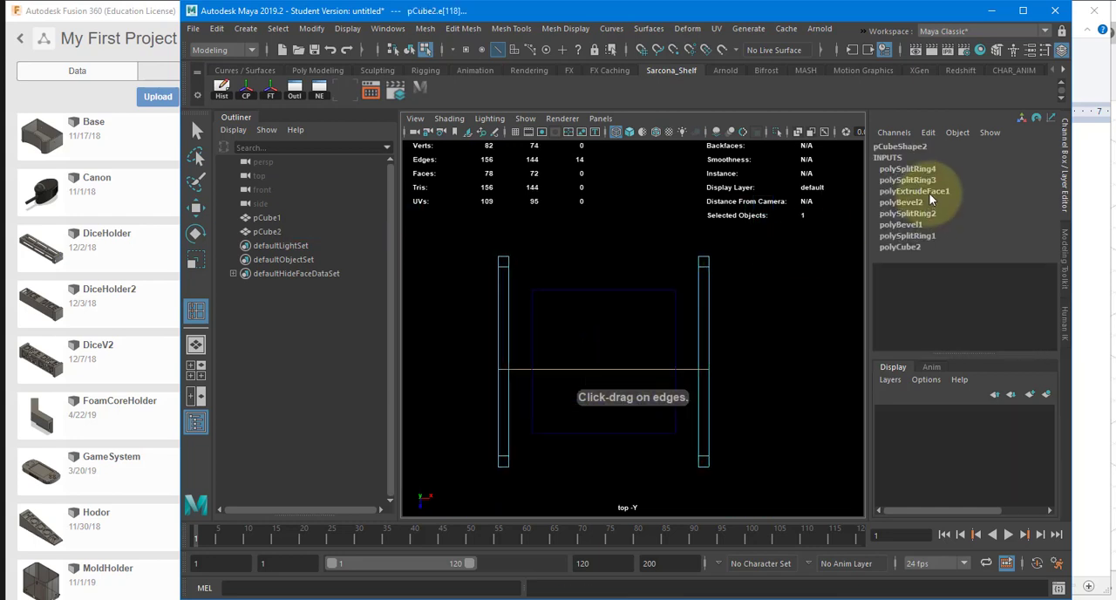
pyautogui.press('w')
pyautogui.click(924, 167)
pyautogui.click(1022, 179)
pyautogui.write('.5')
pyautogui.press('Return')
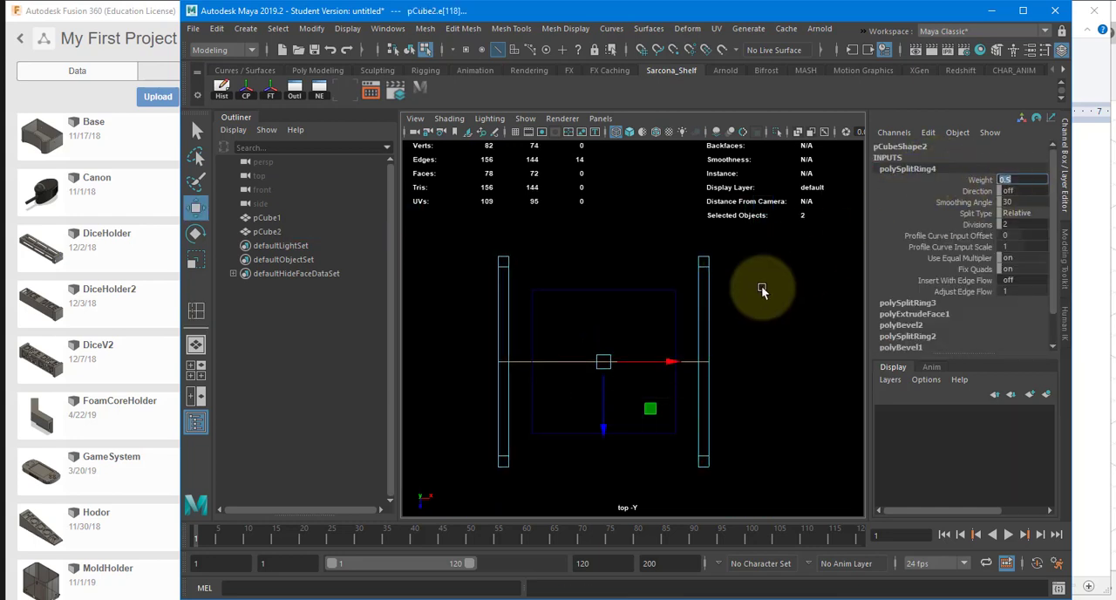
# Step: Return to the shaded perspective view and undo the last edge loop and the accidental hiding of the box faces
pyautogui.keyDown('alt'); pyautogui.moveTo(739, 302); pyautogui.dragTo(737, 333, button='middle'); pyautogui.keyUp('alt')
pyautogui.moveTo(737, 331)
pyautogui.keyDown('alt'); pyautogui.mouseDown()
pyautogui.moveTo(752, 315)
pyautogui.moveTo(715, 267)
pyautogui.moveTo(715, 294)
pyautogui.mouseUp(); pyautogui.keyUp('alt')
pyautogui.press('5')
pyautogui.moveTo(686, 338); pyautogui.dragTo(697, 306, button='right')
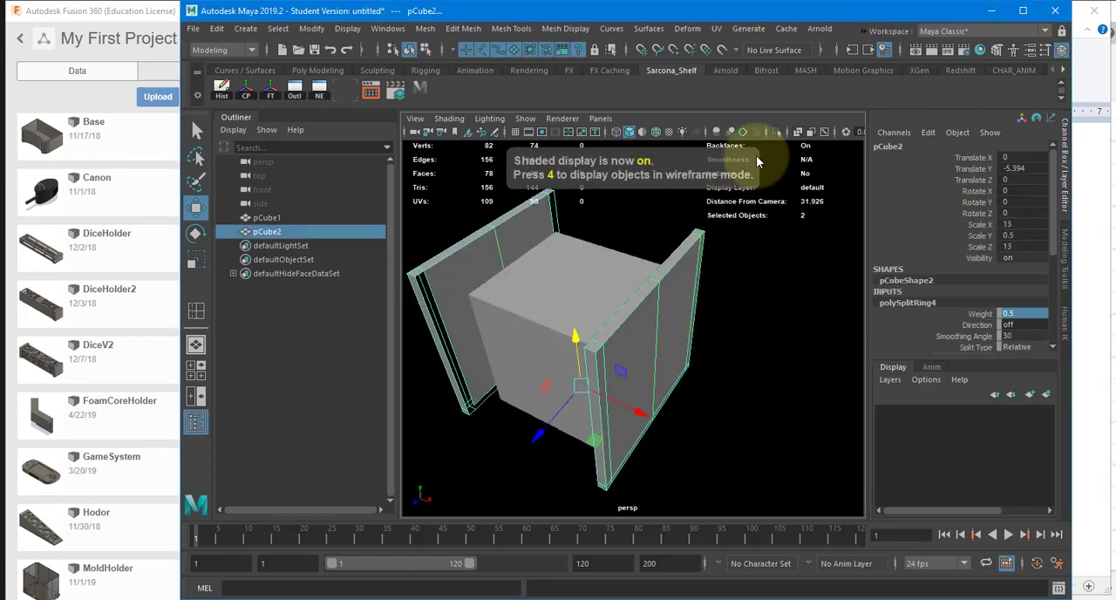
pyautogui.hotkey('ctrl', 'z')
pyautogui.hotkey('ctrl', 'z')
pyautogui.hotkey('ctrl', 'z')
pyautogui.hotkey('ctrl', 'z')
pyautogui.hotkey('ctrl', 'z')
pyautogui.hotkey('ctrl', 'z')
pyautogui.hotkey('ctrl', 'z')
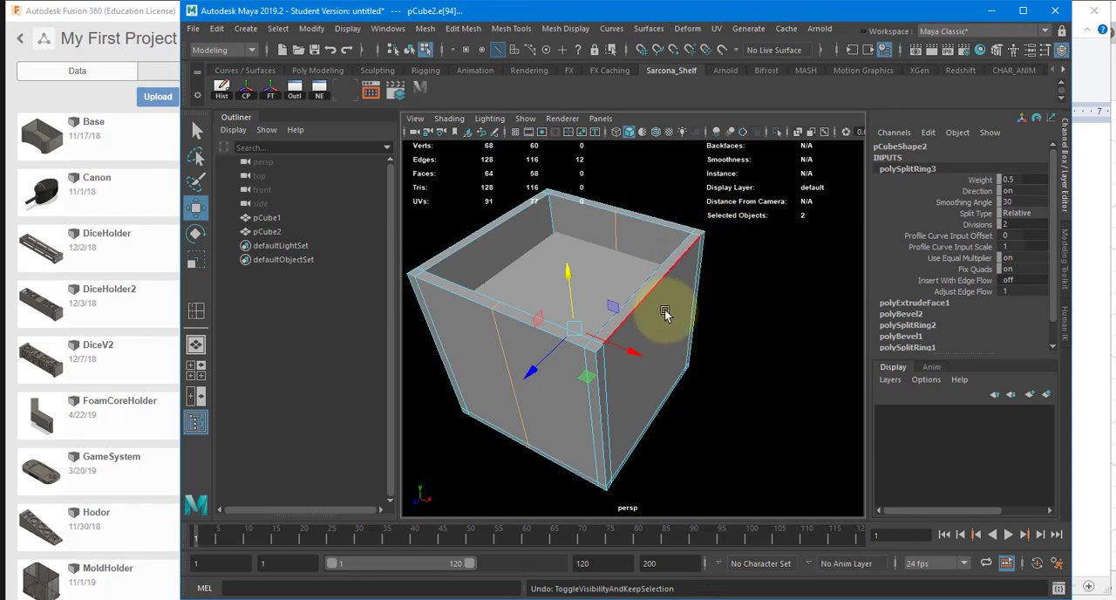
# Step: Insert an edge loop through the middle of the box, perpendicular to the first centre loop, and set its split ring Weight to 0.5
pyautogui.keyDown('shift'); pyautogui.rightClick(648, 339); pyautogui.keyUp('shift')
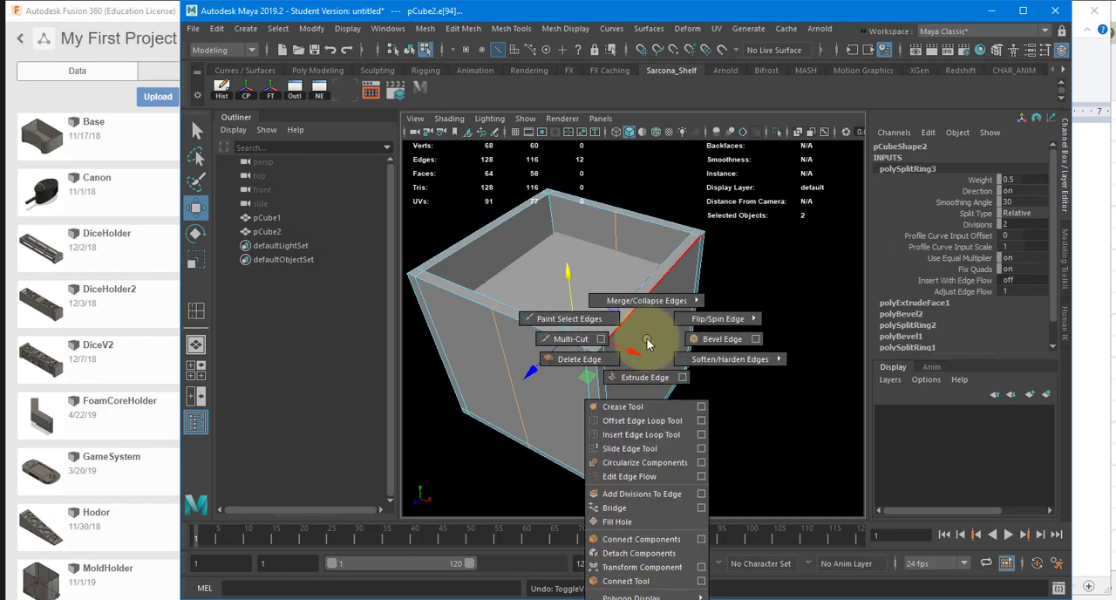
pyautogui.click(676, 307)
pyautogui.keyDown('shift'); pyautogui.moveTo(677, 309); pyautogui.dragTo(594, 303, button='right'); pyautogui.keyUp('shift')
pyautogui.click(734, 298)
pyautogui.click(667, 321)
pyautogui.click(644, 296)
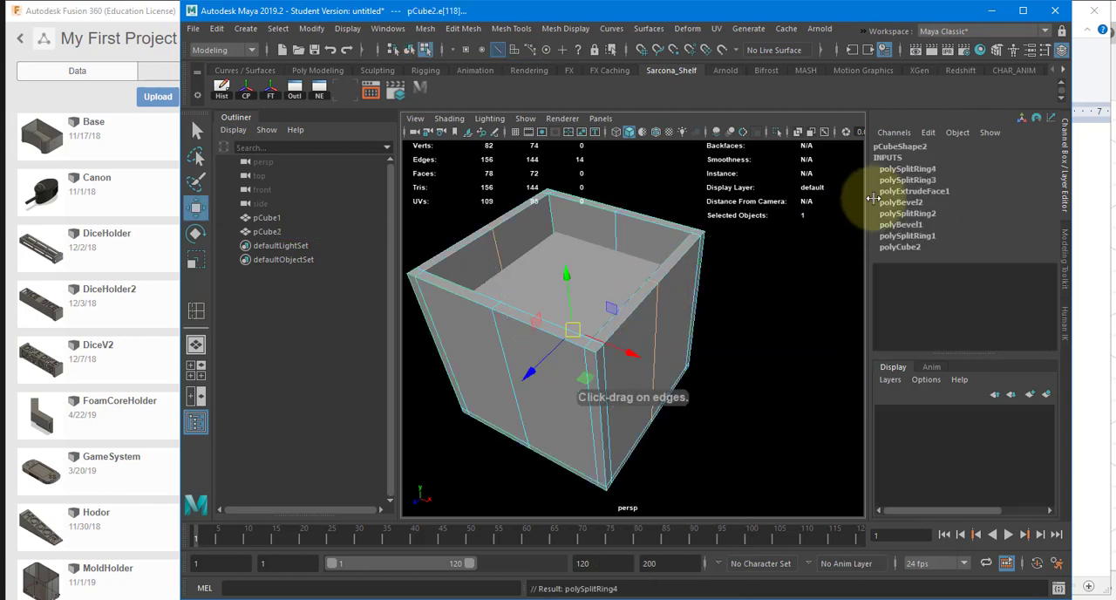
pyautogui.click(931, 172)
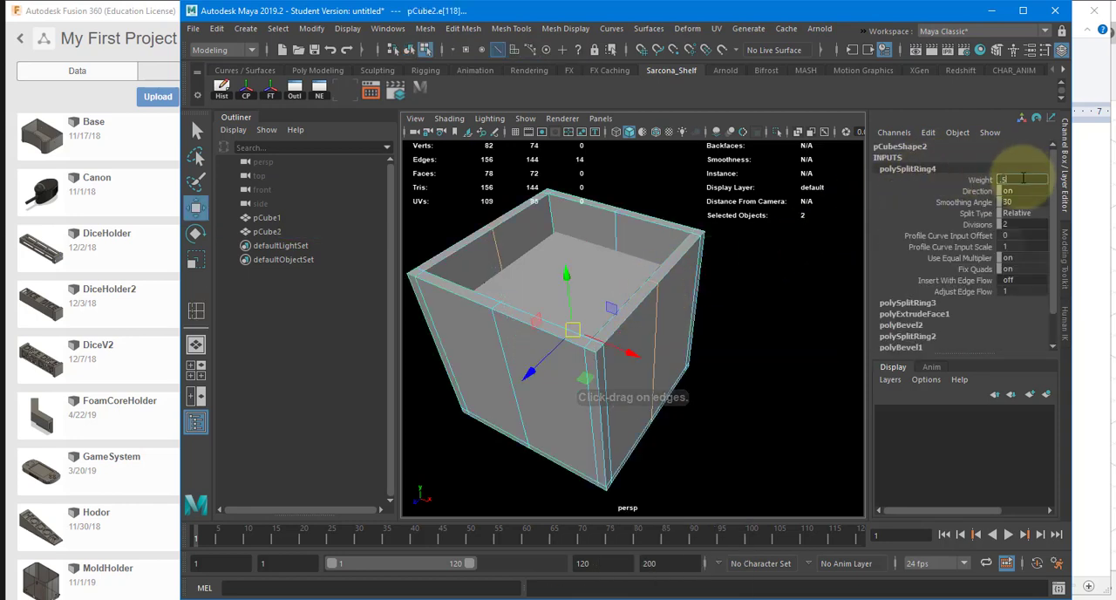
pyautogui.keyDown('alt'); pyautogui.moveTo(732, 313); pyautogui.dragTo(697, 318); pyautogui.keyUp('alt')
# Step: In the wireframe top view, bevel the two crossing centre edge loops of the box with a Fraction of 0.05
pyautogui.press('space')
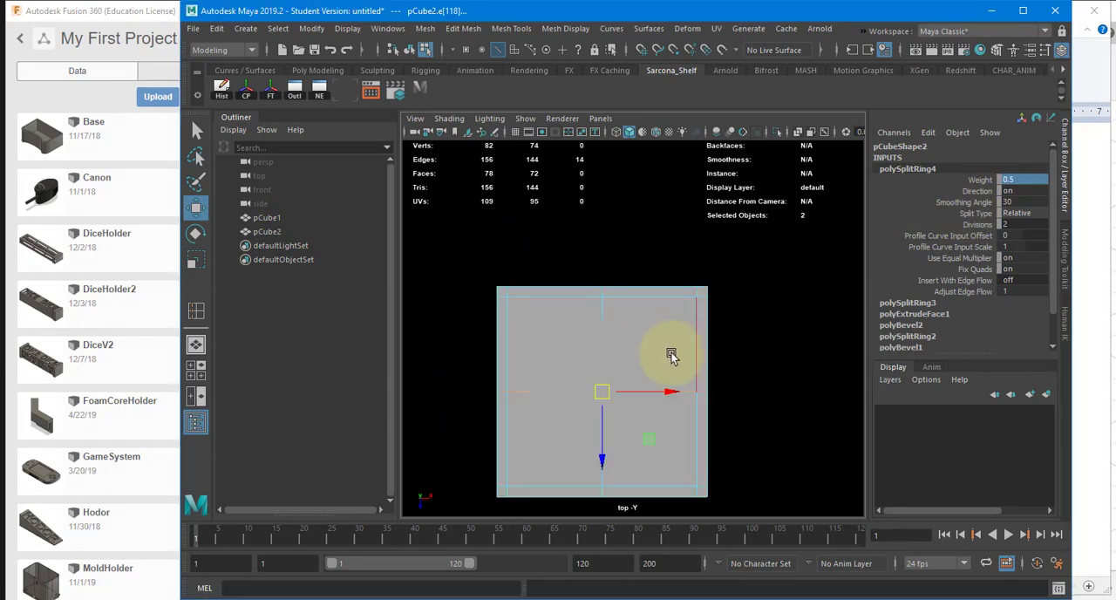
pyautogui.press('4')
pyautogui.moveTo(740, 289)
pyautogui.keyDown('shift'); pyautogui.mouseDown(button='right')
pyautogui.moveTo(646, 295)
pyautogui.moveTo(646, 309)
pyautogui.moveTo(642, 288)
pyautogui.moveTo(642, 302)
pyautogui.moveTo(681, 274)
pyautogui.moveTo(741, 292)
pyautogui.mouseUp(button='right'); pyautogui.keyUp('shift')
pyautogui.doubleClick(722, 345)
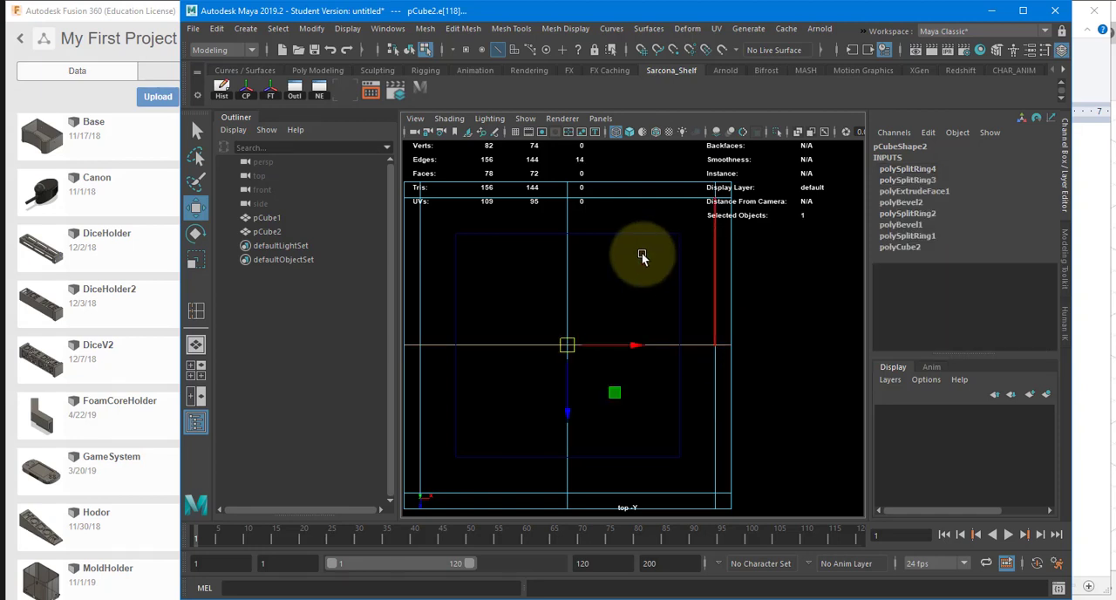
pyautogui.keyDown('shift'); pyautogui.doubleClick(568, 233); pyautogui.keyUp('shift')
pyautogui.keyDown('shift'); pyautogui.moveTo(721, 250); pyautogui.dragTo(777, 258, button='right'); pyautogui.keyUp('shift')
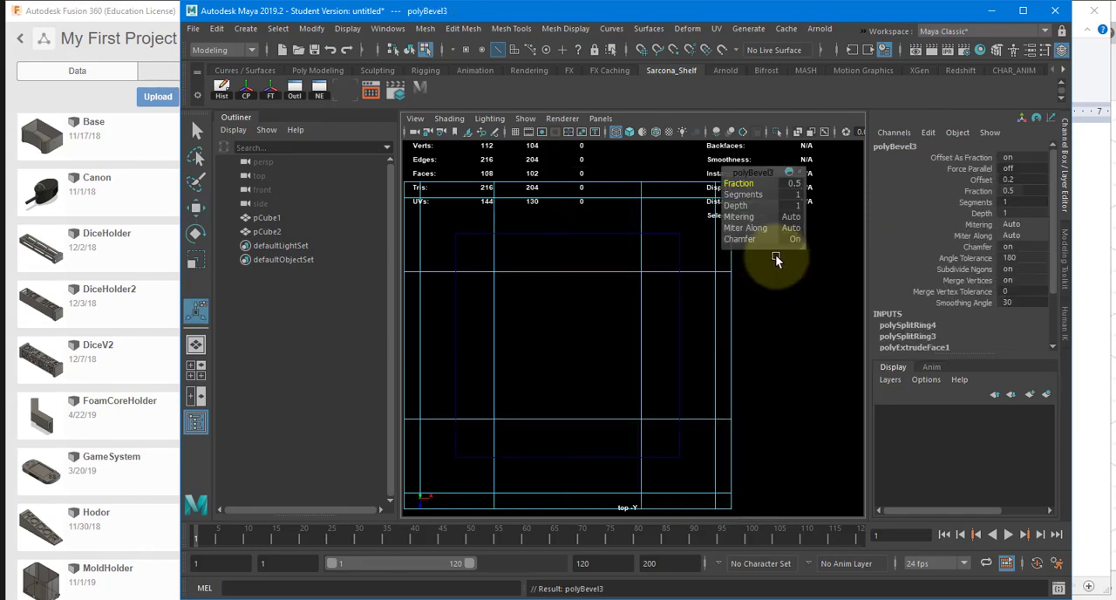
pyautogui.moveTo(787, 184); pyautogui.dragTo(794, 193)
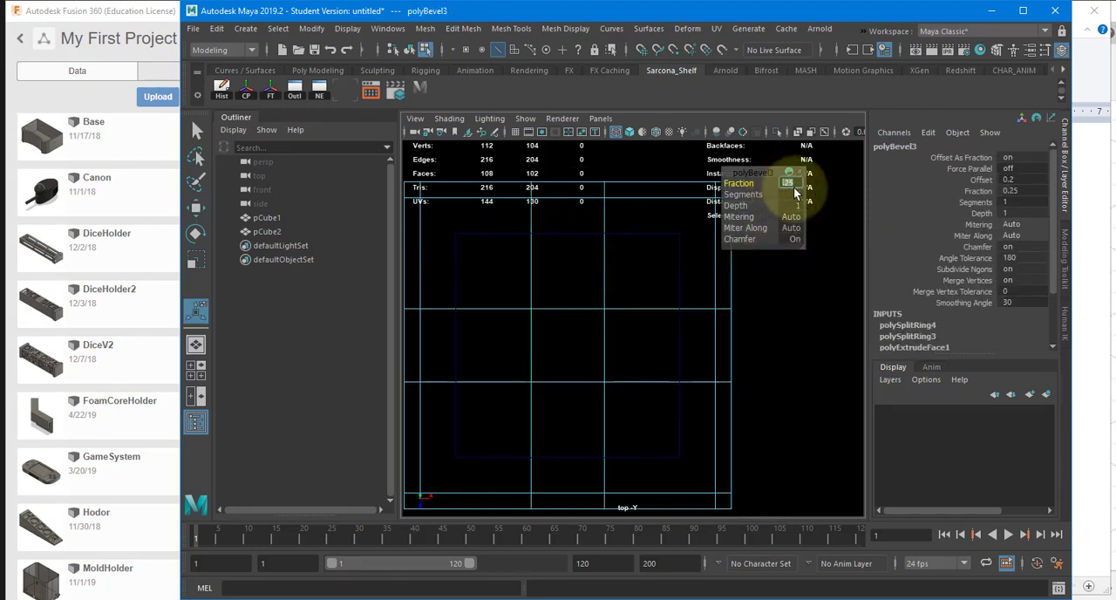
pyautogui.write('.05')
pyautogui.press('Return')
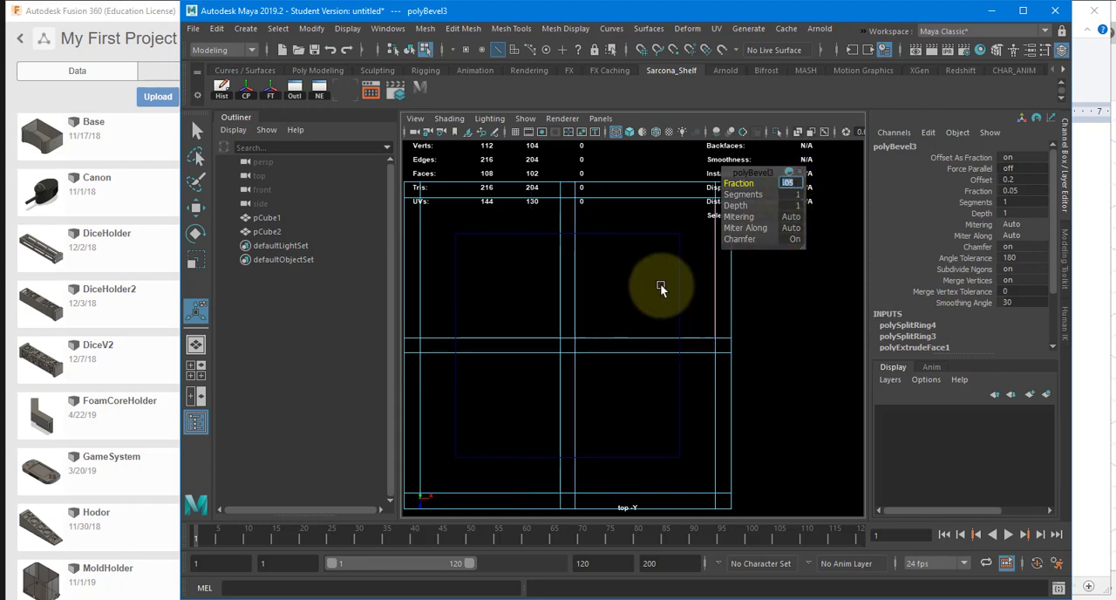
# Step: Insert an edge loop lengthwise through the thickness of the box wall on the negative X side
pyautogui.keyDown('alt'); pyautogui.moveTo(656, 292); pyautogui.dragTo(663, 341, button='middle'); pyautogui.keyUp('alt')
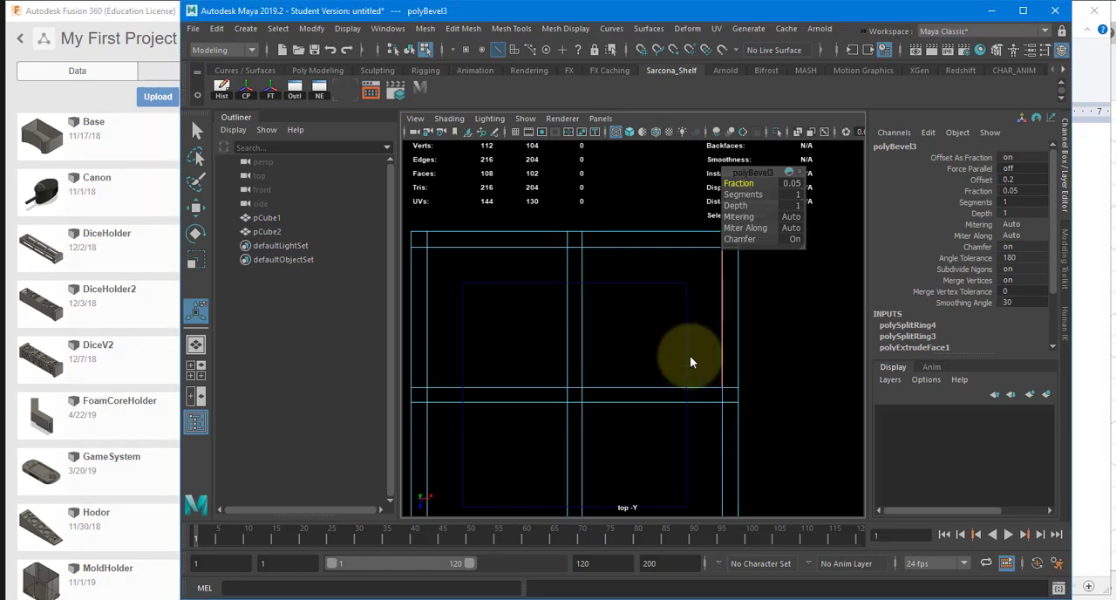
pyautogui.press('space')
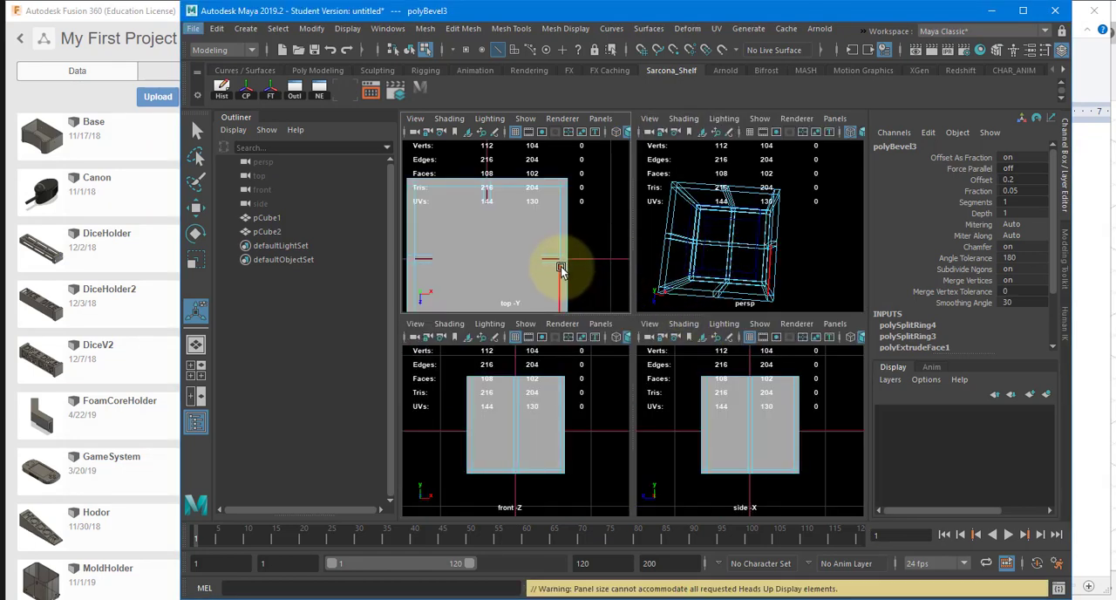
pyautogui.press('space')
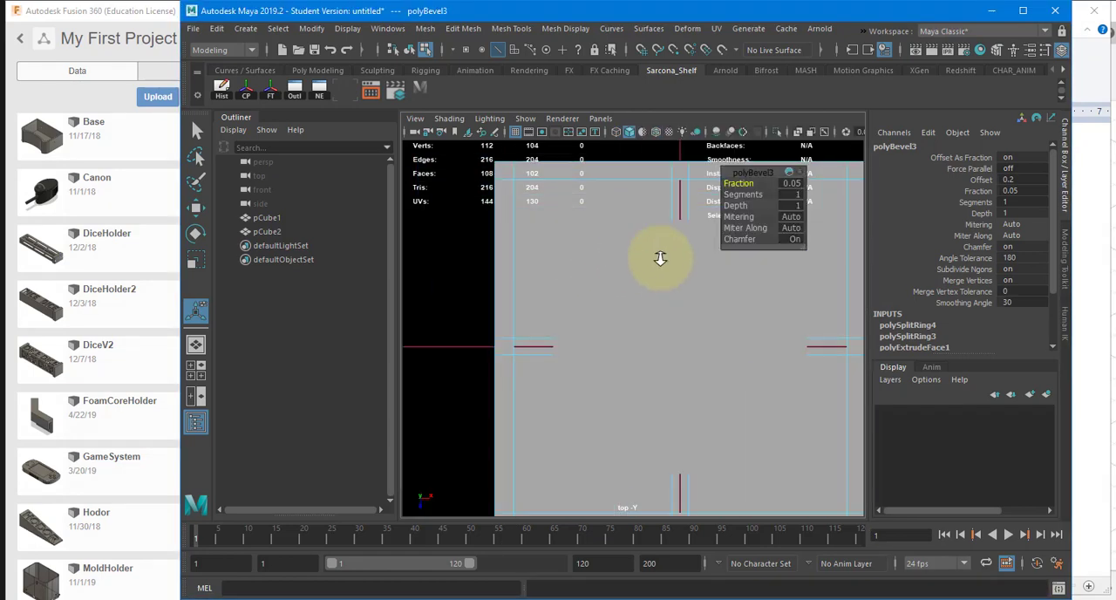
pyautogui.press('F8')
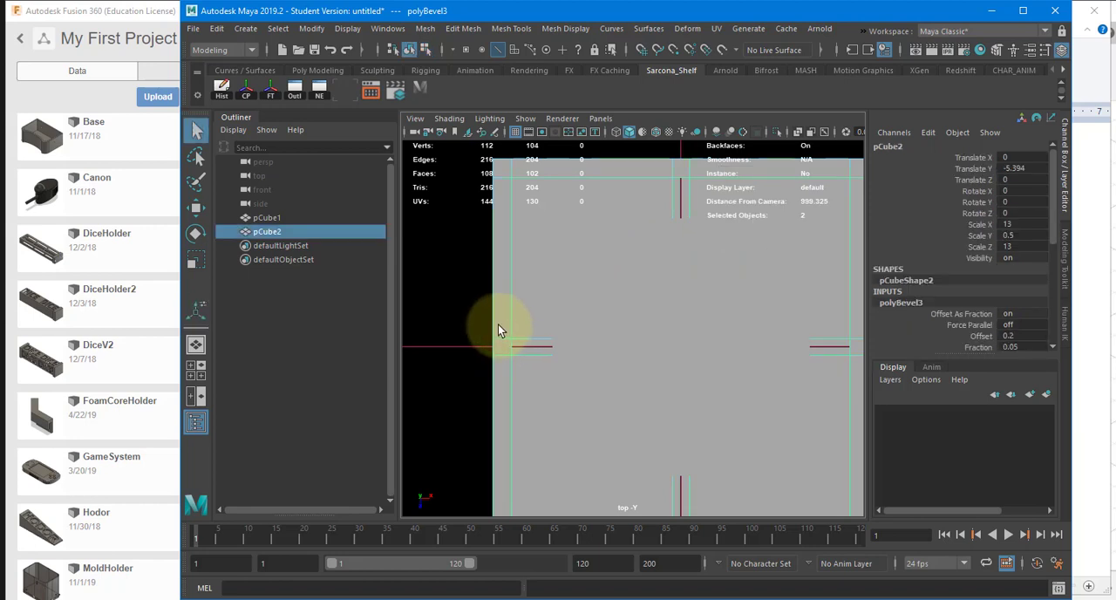
pyautogui.press('w')
pyautogui.keyDown('shift'); pyautogui.moveTo(500, 318); pyautogui.dragTo(421, 301, button='right'); pyautogui.keyUp('shift')
pyautogui.click(501, 335)
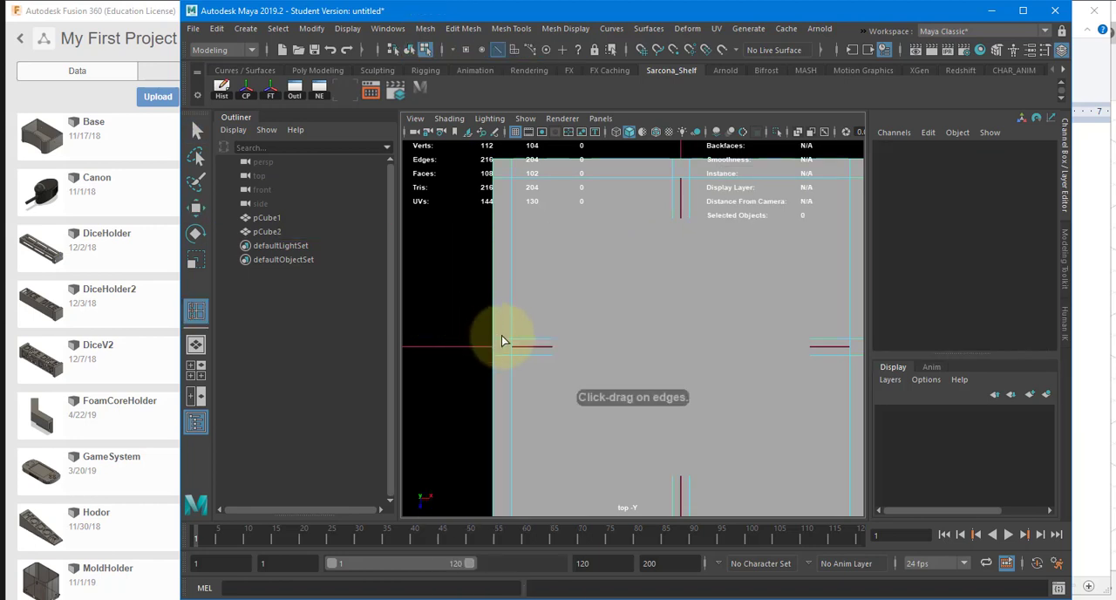
pyautogui.press('w')
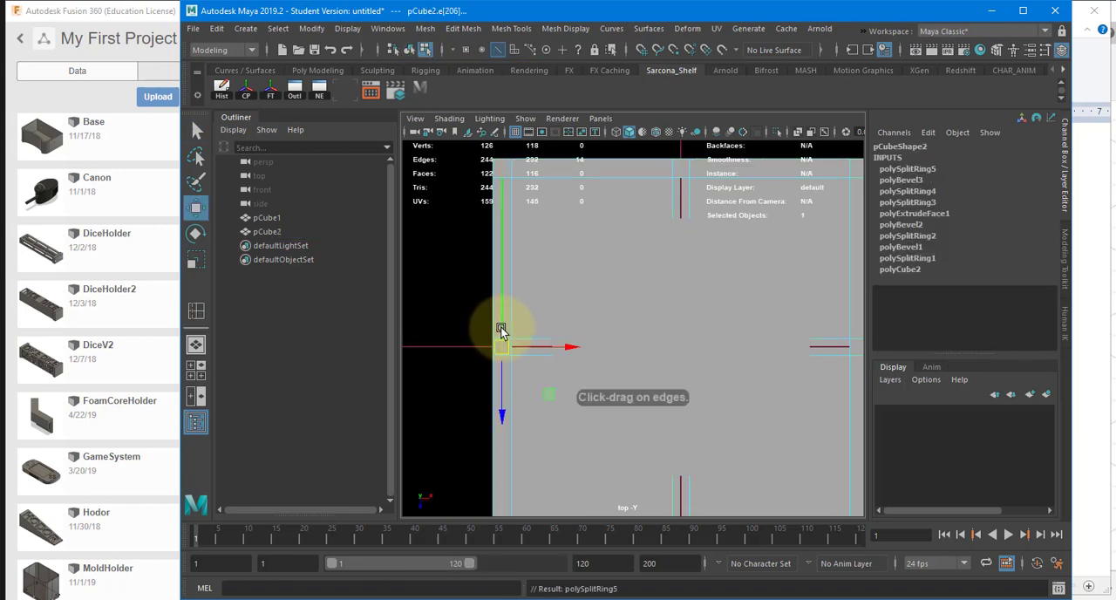
# Step: Insert an edge loop down the middle of each of the two bevelled centre strips, with a split ring Weight of 0.5
pyautogui.keyDown('alt'); pyautogui.moveTo(505, 312); pyautogui.dragTo(502, 293, button='middle'); pyautogui.keyUp('alt')
pyautogui.scroll(3, 499, 292)
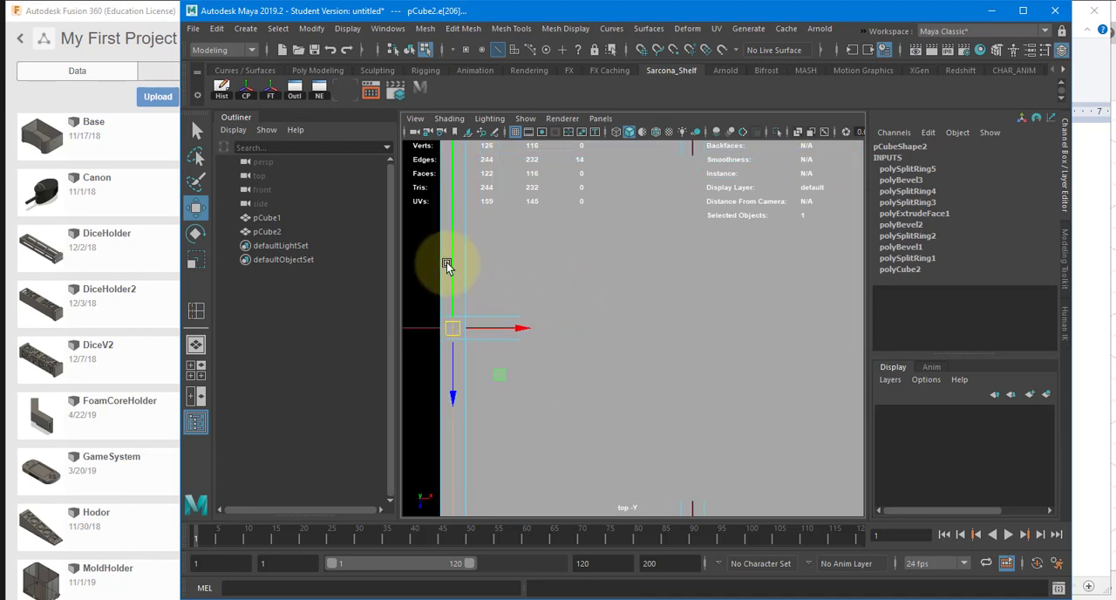
pyautogui.click(449, 300)
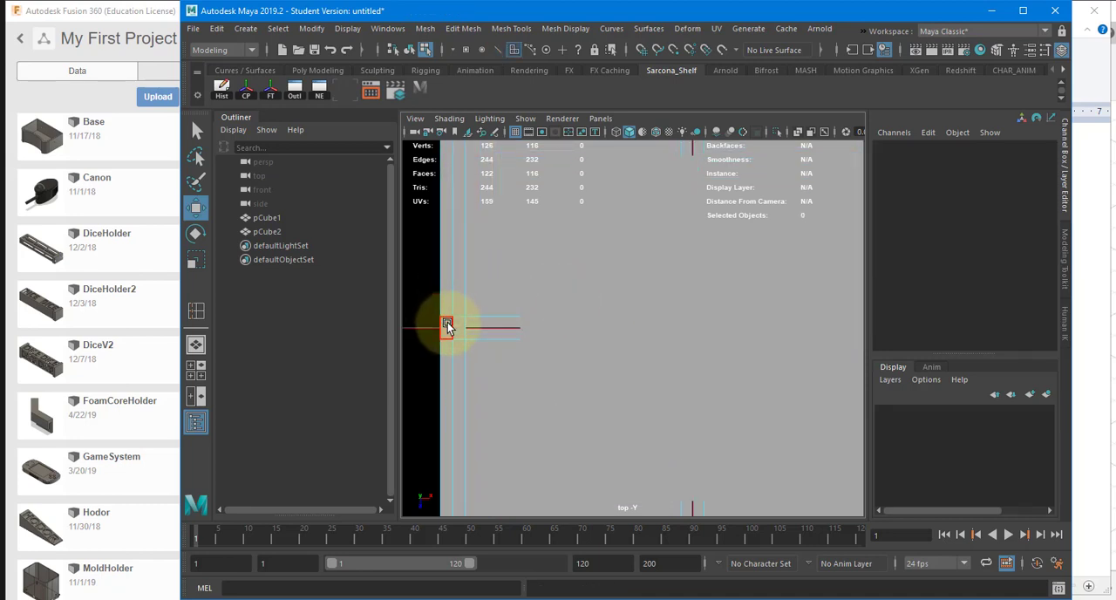
pyautogui.press('y')
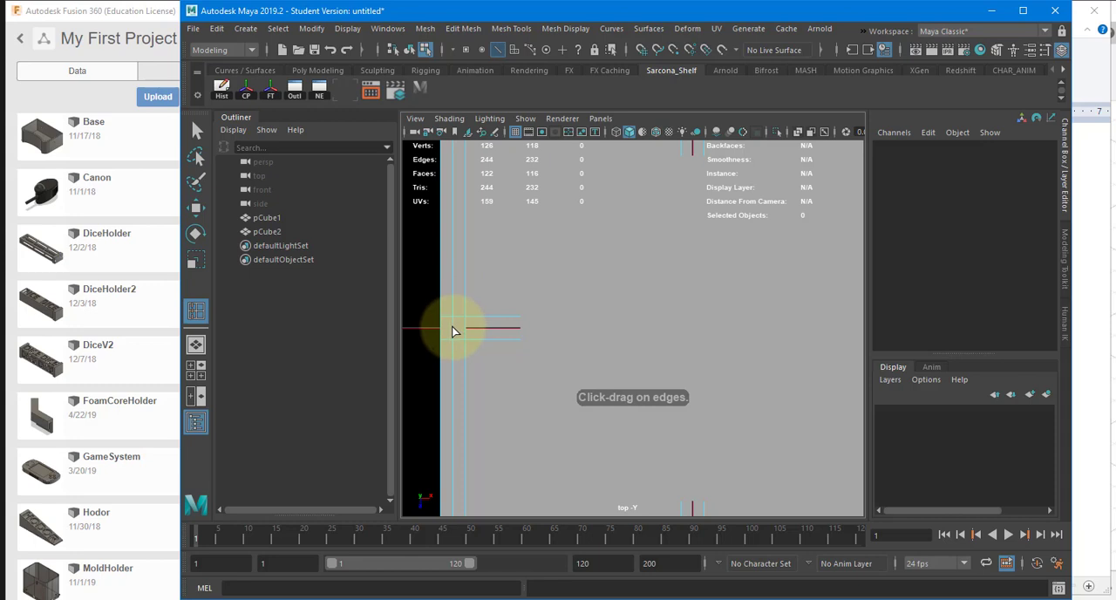
pyautogui.click(453, 332)
pyautogui.scroll(-5, 570, 299)
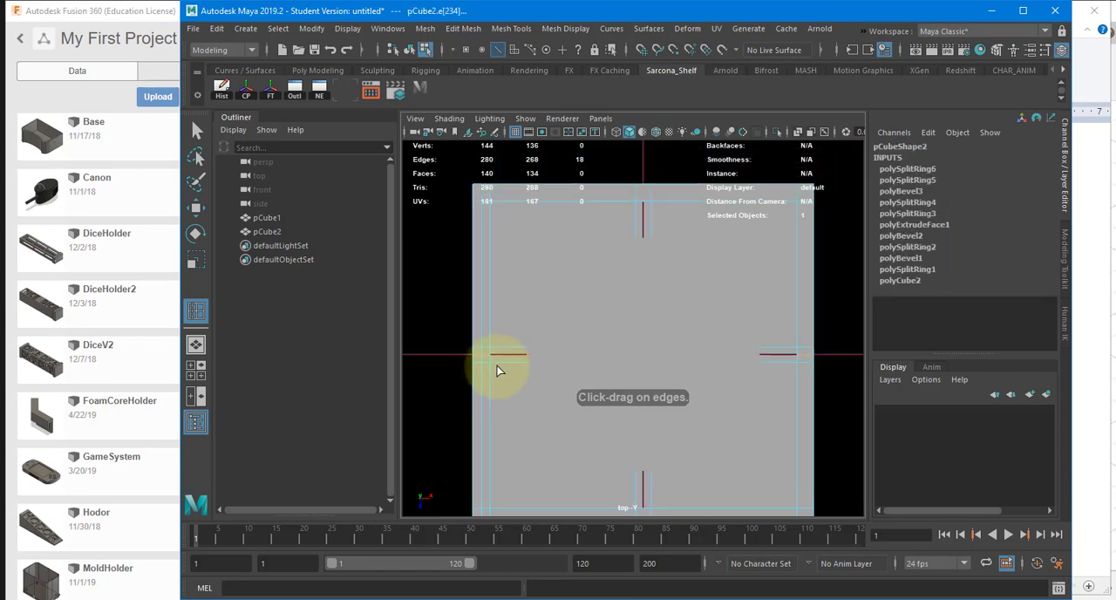
pyautogui.click(610, 255)
pyautogui.press('w')
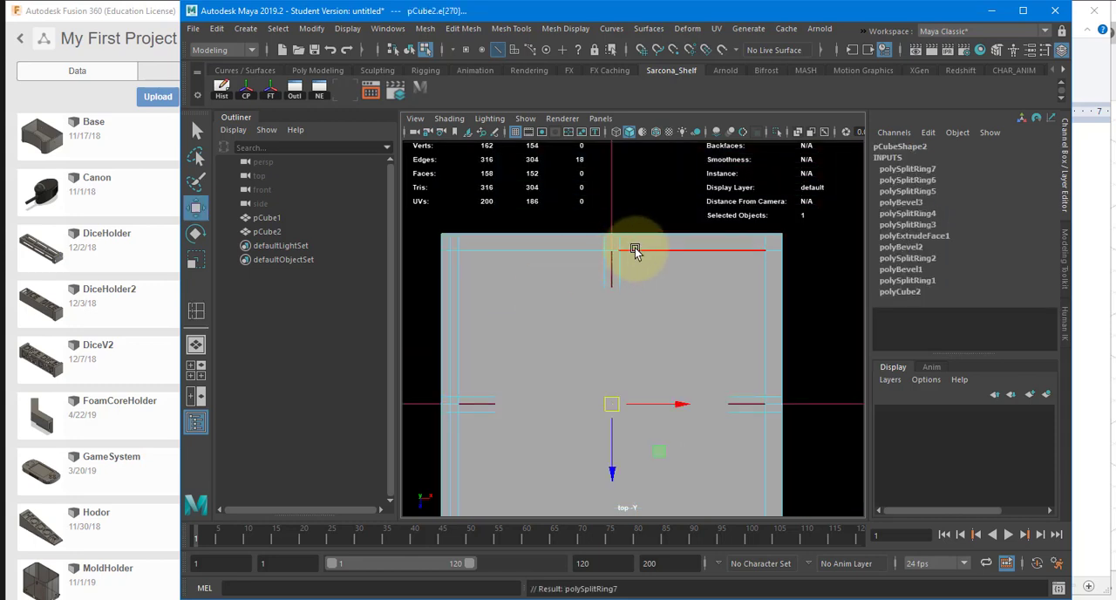
pyautogui.click(966, 180)
pyautogui.press('Return')
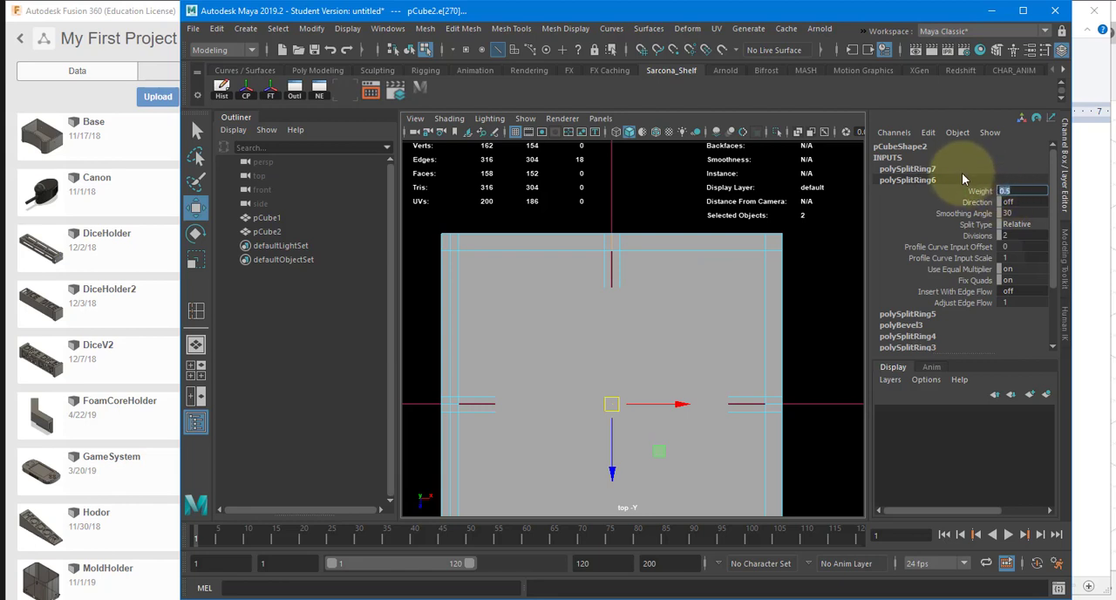
pyautogui.click(960, 169)
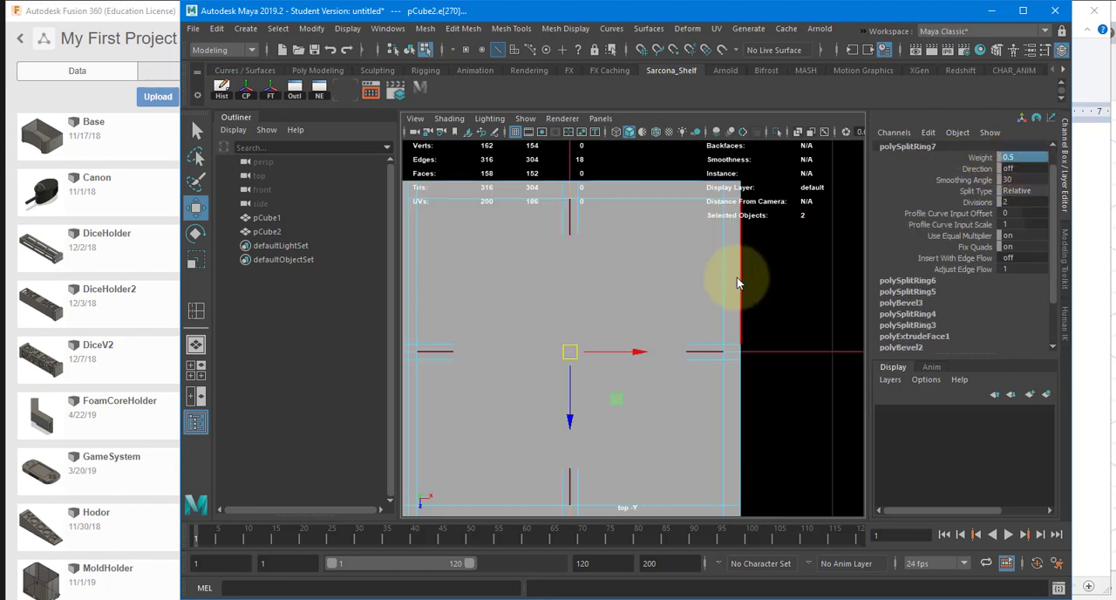
# Step: Delete all faces of the box below its top rim, keeping only the rim faces of the walls
pyautogui.press('space')
pyautogui.press('space')
pyautogui.moveTo(766, 257)
pyautogui.keyDown('alt'); pyautogui.mouseDown()
pyautogui.moveTo(728, 267)
pyautogui.moveTo(735, 300)
pyautogui.mouseUp(); pyautogui.keyUp('alt')
pyautogui.press('5')
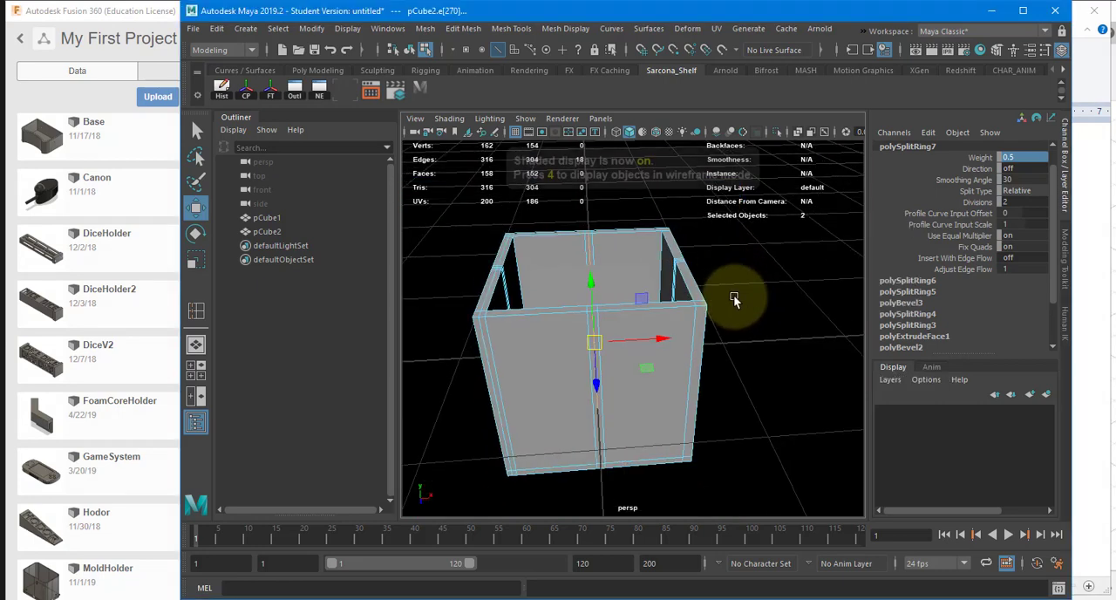
pyautogui.press('4')
pyautogui.keyDown('alt'); pyautogui.moveTo(743, 339); pyautogui.dragTo(739, 278); pyautogui.keyUp('alt')
pyautogui.moveTo(739, 279); pyautogui.dragTo(733, 343, button='right')
pyautogui.keyDown('alt'); pyautogui.moveTo(750, 315); pyautogui.dragTo(777, 313); pyautogui.keyUp('alt')
pyautogui.moveTo(779, 312); pyautogui.dragTo(326, 595)
pyautogui.press('Delete')
# Step: In the shaded top view, insert an edge loop lengthwise along each of the three rim sides that lack one
pyautogui.moveTo(697, 285)
pyautogui.keyDown('alt'); pyautogui.mouseDown()
pyautogui.moveTo(704, 341)
pyautogui.moveTo(635, 346)
pyautogui.moveTo(639, 379)
pyautogui.moveTo(627, 360)
pyautogui.mouseUp(); pyautogui.keyUp('alt')
pyautogui.press('5')
pyautogui.press('space')
pyautogui.keyDown('alt'); pyautogui.moveTo(649, 314); pyautogui.dragTo(687, 308, button='middle'); pyautogui.keyUp('alt')
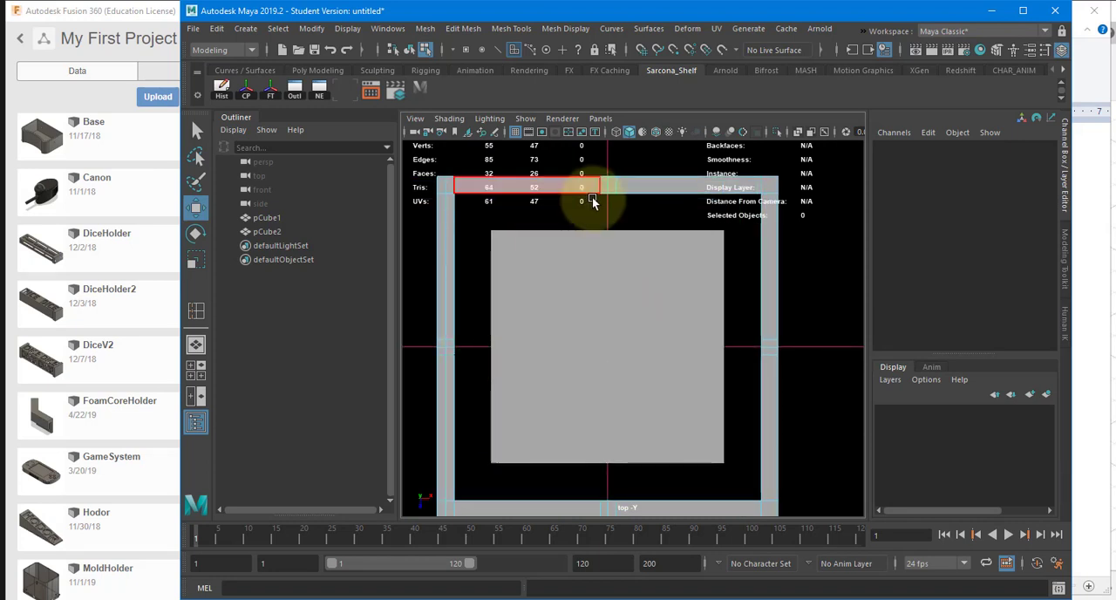
pyautogui.keyDown('alt'); pyautogui.moveTo(615, 346); pyautogui.dragTo(537, 297, button='middle'); pyautogui.keyUp('alt')
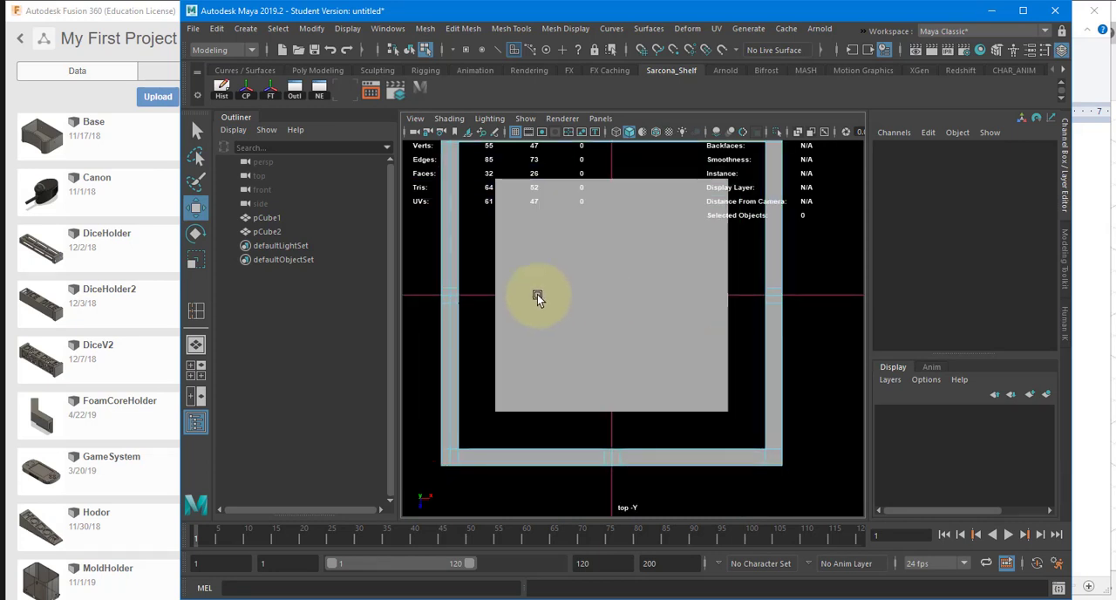
pyautogui.moveTo(437, 319); pyautogui.dragTo(453, 284, button='right')
pyautogui.keyDown('alt'); pyautogui.moveTo(443, 176); pyautogui.dragTo(441, 247, button='middle'); pyautogui.keyUp('alt')
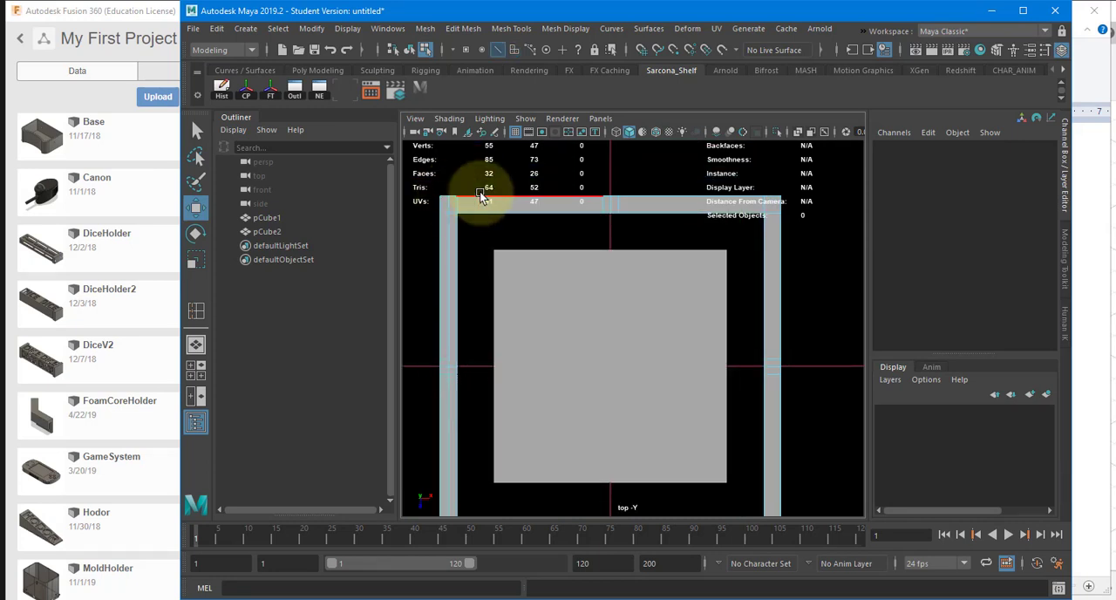
pyautogui.press('g')
pyautogui.click(458, 206)
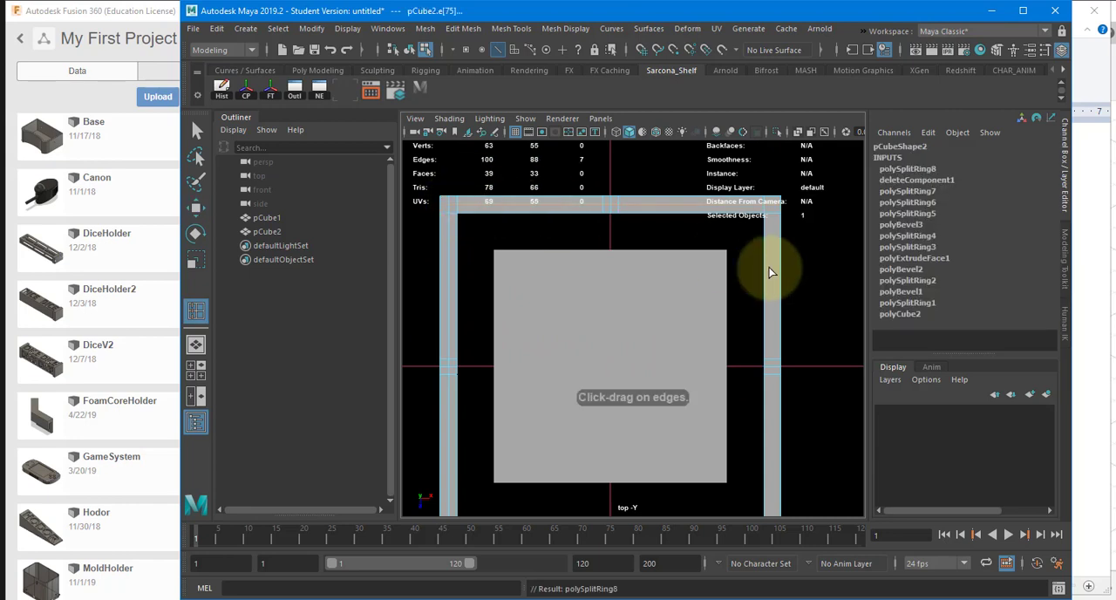
pyautogui.click(772, 362)
pyautogui.keyDown('alt'); pyautogui.moveTo(747, 391); pyautogui.dragTo(737, 294, button='middle'); pyautogui.keyUp('alt')
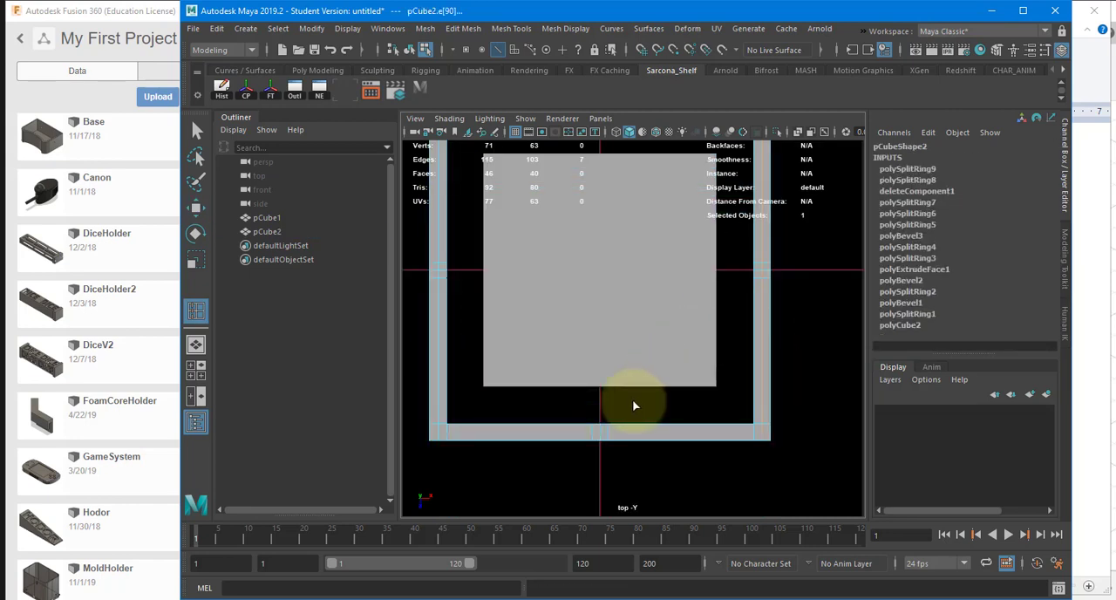
pyautogui.click(608, 436)
pyautogui.press('w')
pyautogui.keyDown('alt'); pyautogui.moveTo(618, 269); pyautogui.dragTo(615, 319, button='middle'); pyautogui.keyUp('alt')
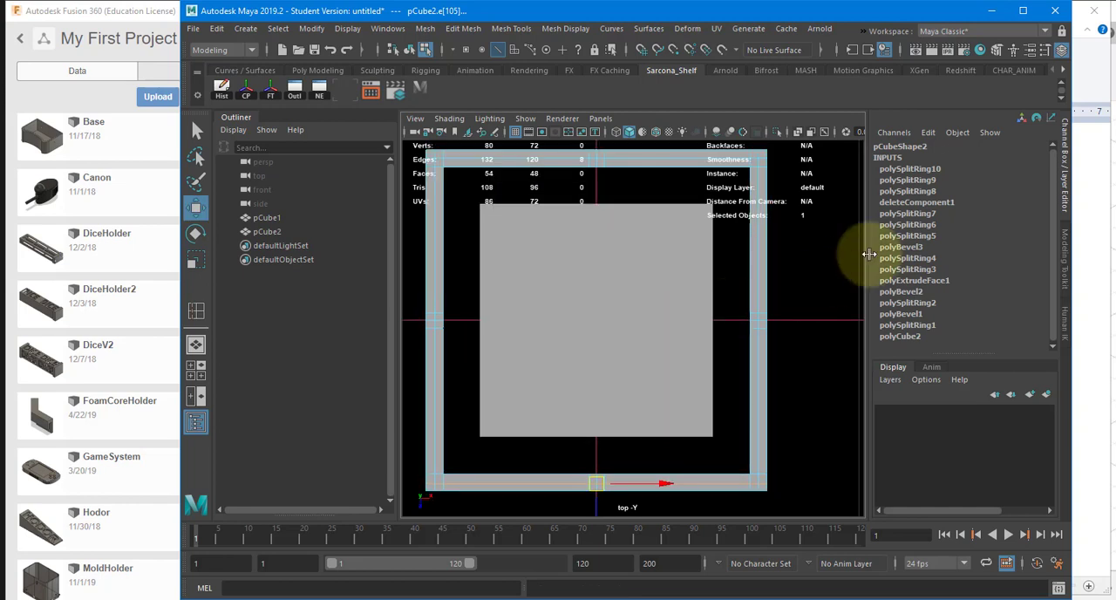
# Step: Set the Weight of polySplitRing8, polySplitRing9 and polySplitRing10 to 0.5
pyautogui.click(921, 192)
pyautogui.click(1022, 200)
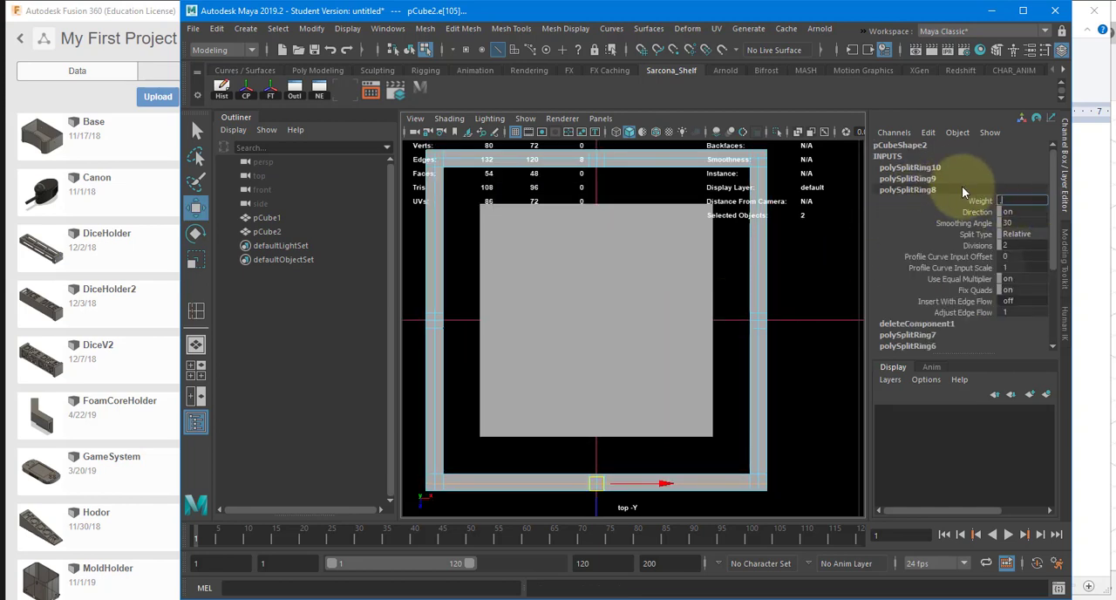
pyautogui.click(952, 180)
pyautogui.click(1031, 157)
pyautogui.write('.5')
pyautogui.scroll(1, 939, 207)
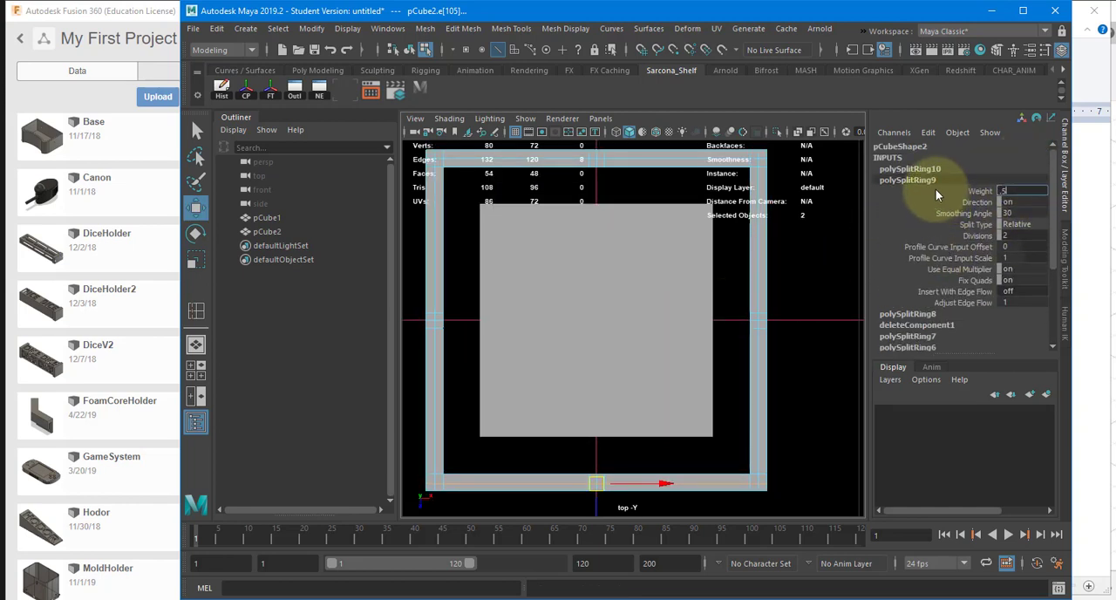
pyautogui.click(950, 168)
pyautogui.click(1014, 158)
pyautogui.write('.5')
pyautogui.press('Return')
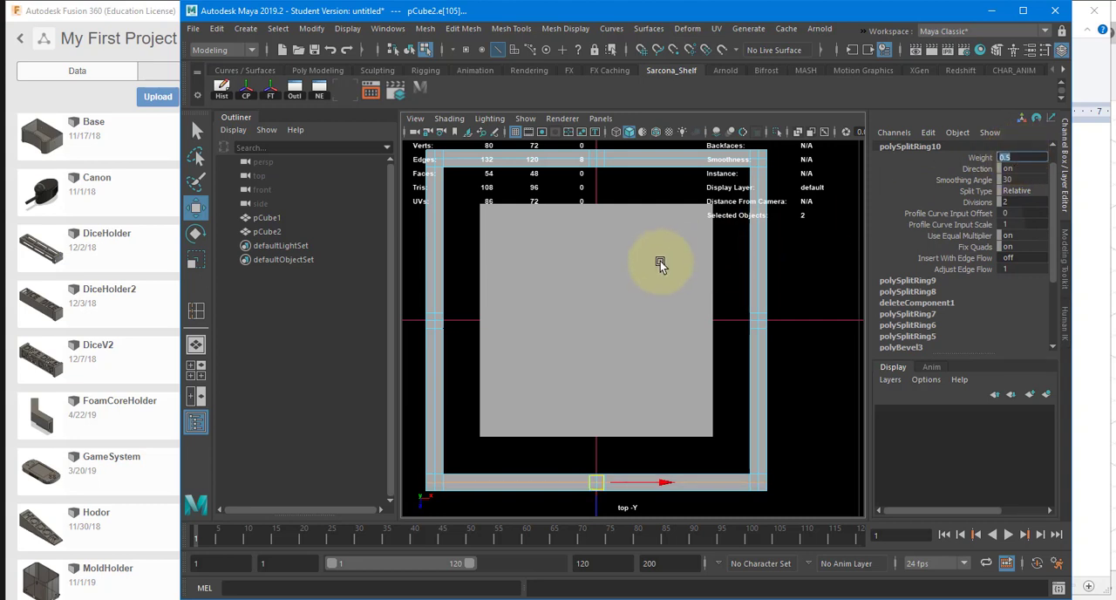
# Step: Select the rim faces along the negative Z wall from its negative X corner to the centre line
pyautogui.keyDown('alt'); pyautogui.moveTo(729, 258); pyautogui.dragTo(737, 277, button='middle'); pyautogui.keyUp('alt')
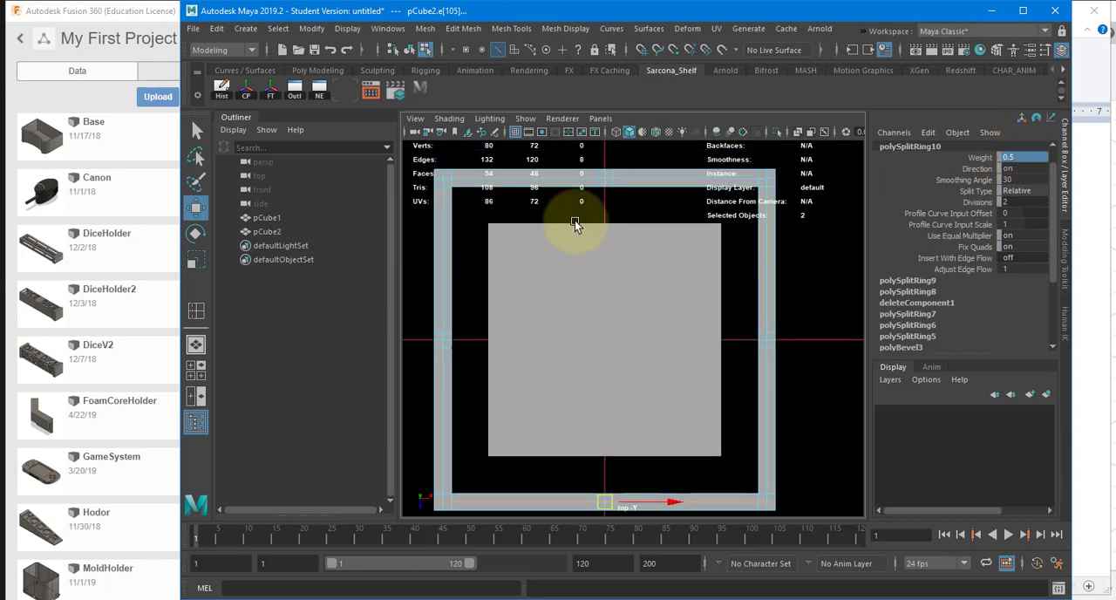
pyautogui.keyDown('alt'); pyautogui.moveTo(540, 311); pyautogui.dragTo(564, 348, button='middle'); pyautogui.keyUp('alt')
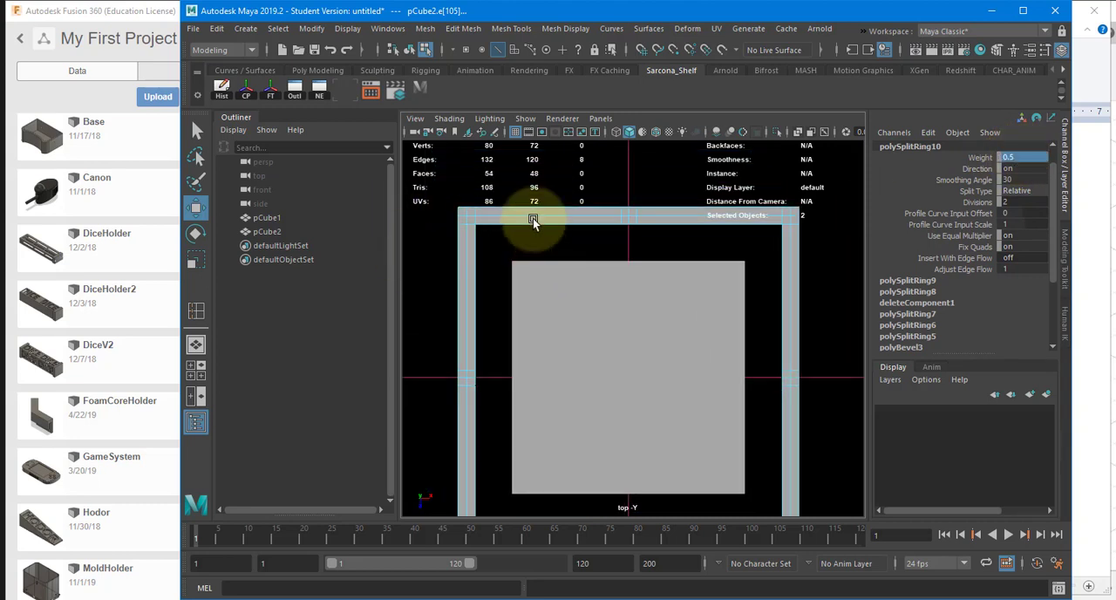
pyautogui.moveTo(532, 219); pyautogui.dragTo(530, 233, button='right')
pyautogui.keyDown('alt'); pyautogui.moveTo(618, 259); pyautogui.dragTo(656, 335, button='middle'); pyautogui.keyUp('alt')
pyautogui.scroll(3, 589, 298)
pyautogui.keyDown('alt'); pyautogui.moveTo(589, 298); pyautogui.dragTo(702, 315, button='middle'); pyautogui.keyUp('alt')
pyautogui.click(627, 289)
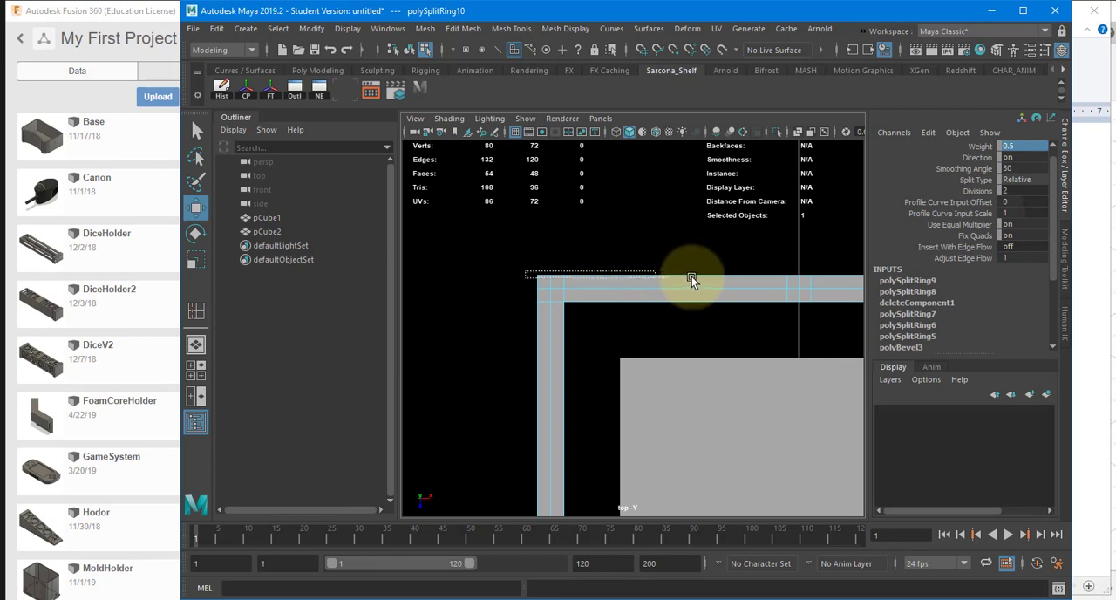
pyautogui.moveTo(721, 276); pyautogui.dragTo(719, 279)
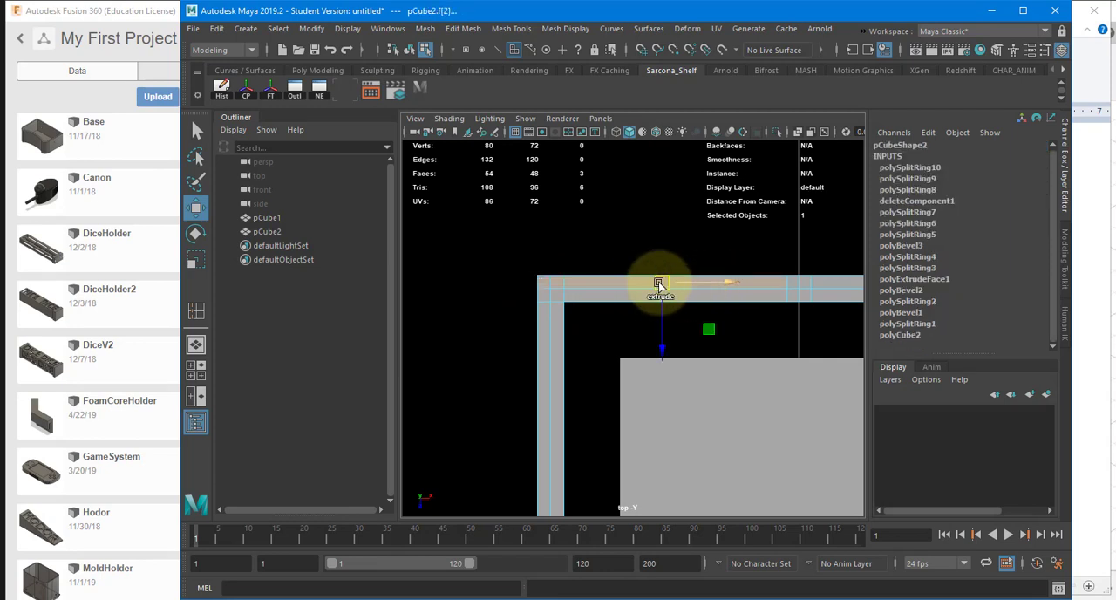
pyautogui.keyDown('shift'); pyautogui.click(687, 293); pyautogui.keyUp('shift')
pyautogui.keyDown('shift'); pyautogui.click(795, 280); pyautogui.keyUp('shift')
pyautogui.keyDown('shift'); pyautogui.click(803, 281); pyautogui.keyUp('shift')
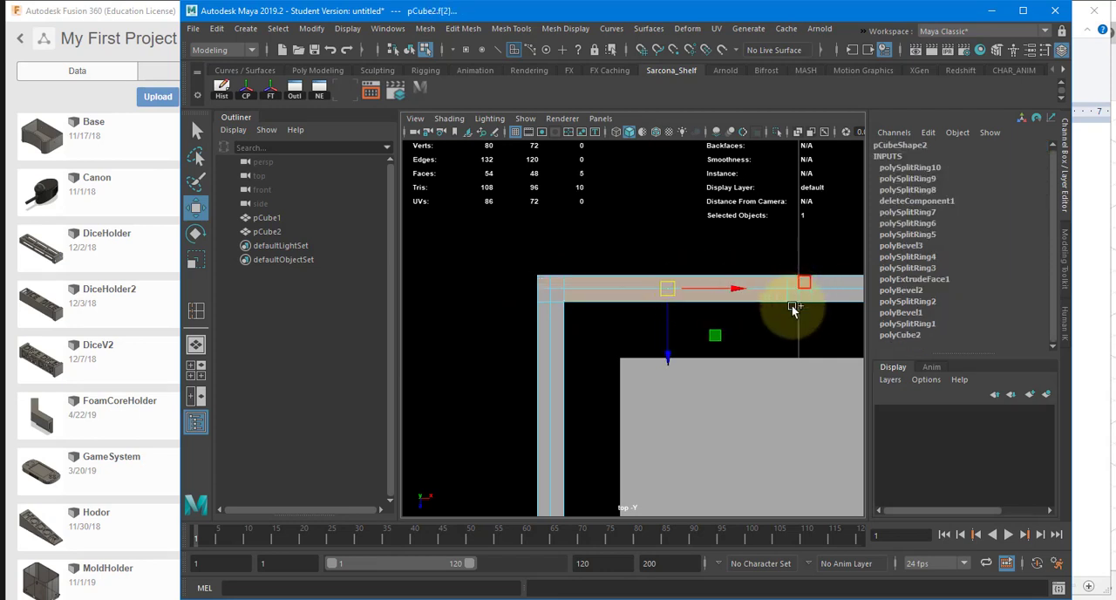
# Step: Add the last centre-line face to the rim selection along the negative Z wall and switch to the perspective view
pyautogui.keyDown('alt'); pyautogui.moveTo(777, 334); pyautogui.dragTo(736, 340, button='middle'); pyautogui.keyUp('alt')
pyautogui.press('space')
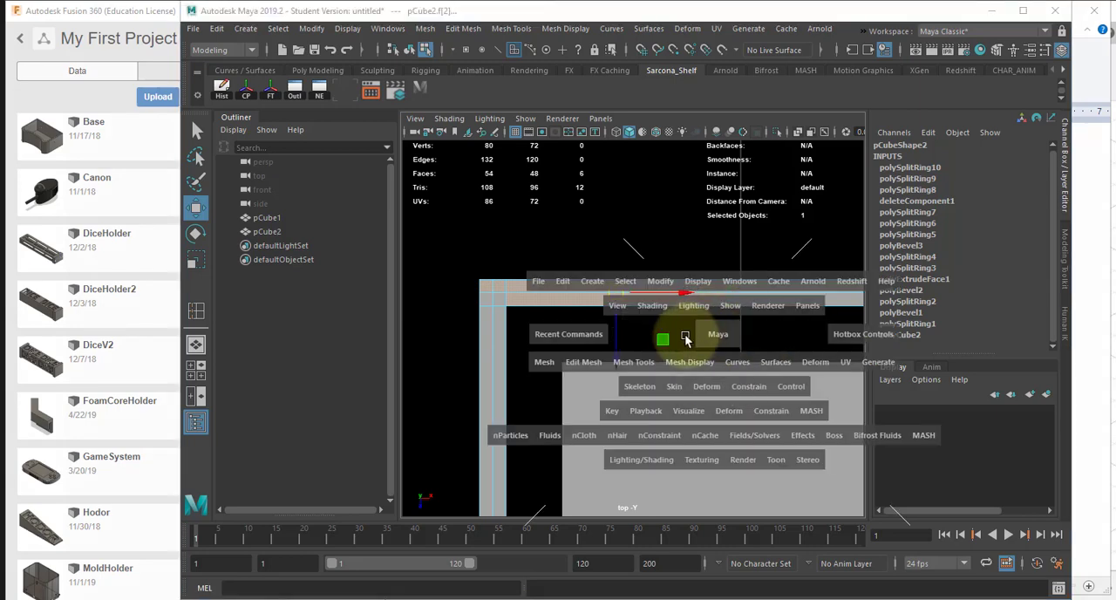
pyautogui.moveTo(717, 337); pyautogui.dragTo(625, 369)
pyautogui.click(600, 354)
# Step: Try to extrude the selected rim faces upward by about 3 units
pyautogui.hotkey('ctrl', 'z')
pyautogui.hotkey('ctrl', 'e')
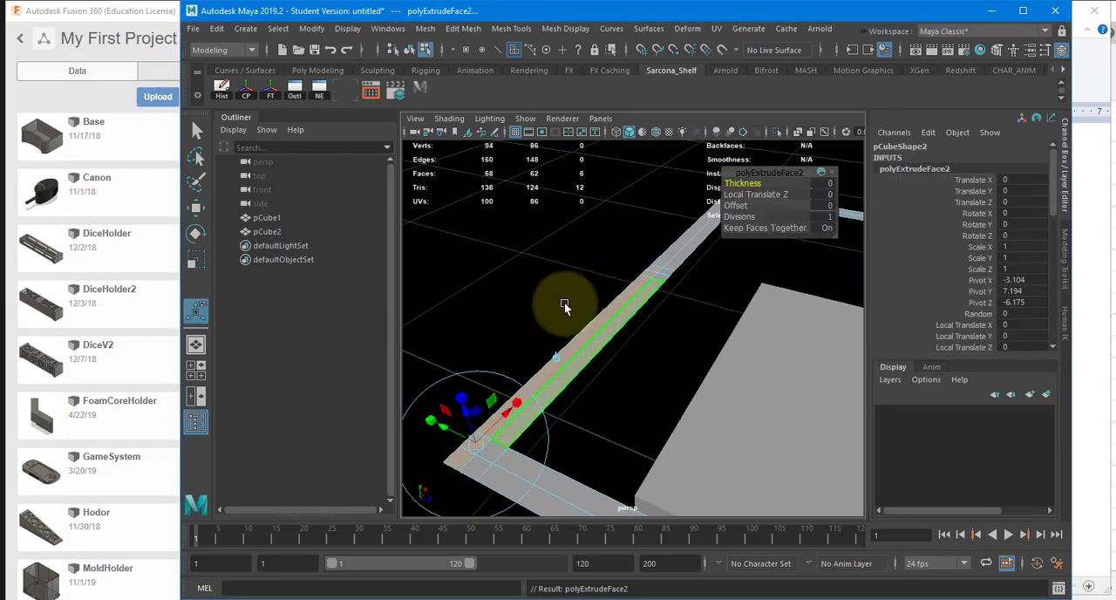
pyautogui.moveTo(459, 399); pyautogui.dragTo(461, 199)
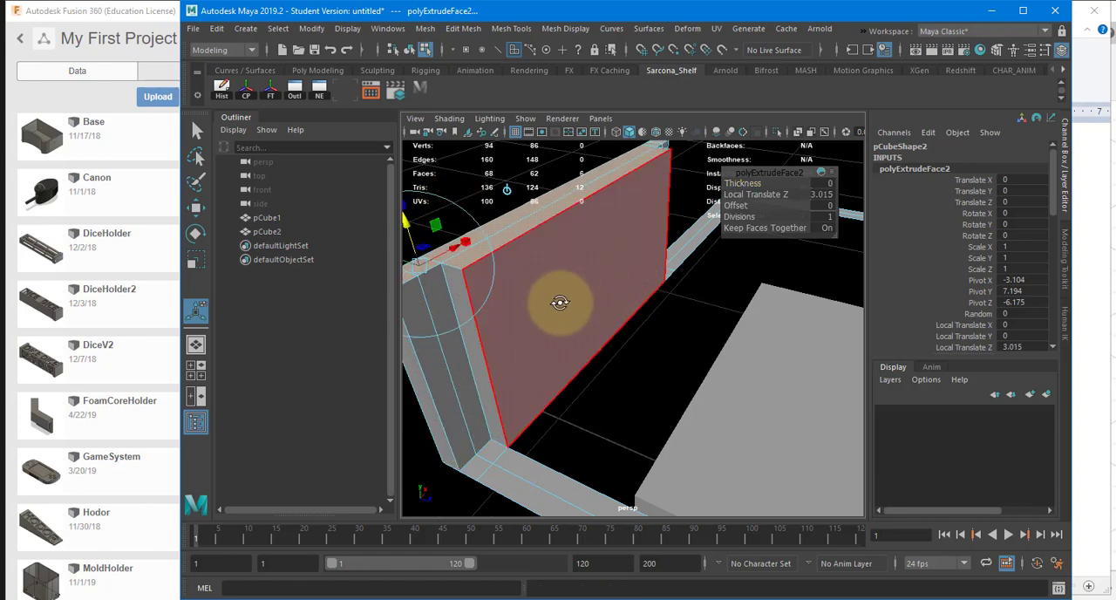
pyautogui.keyDown('alt'); pyautogui.moveTo(560, 303); pyautogui.dragTo(638, 316); pyautogui.keyUp('alt')
pyautogui.click(619, 385)
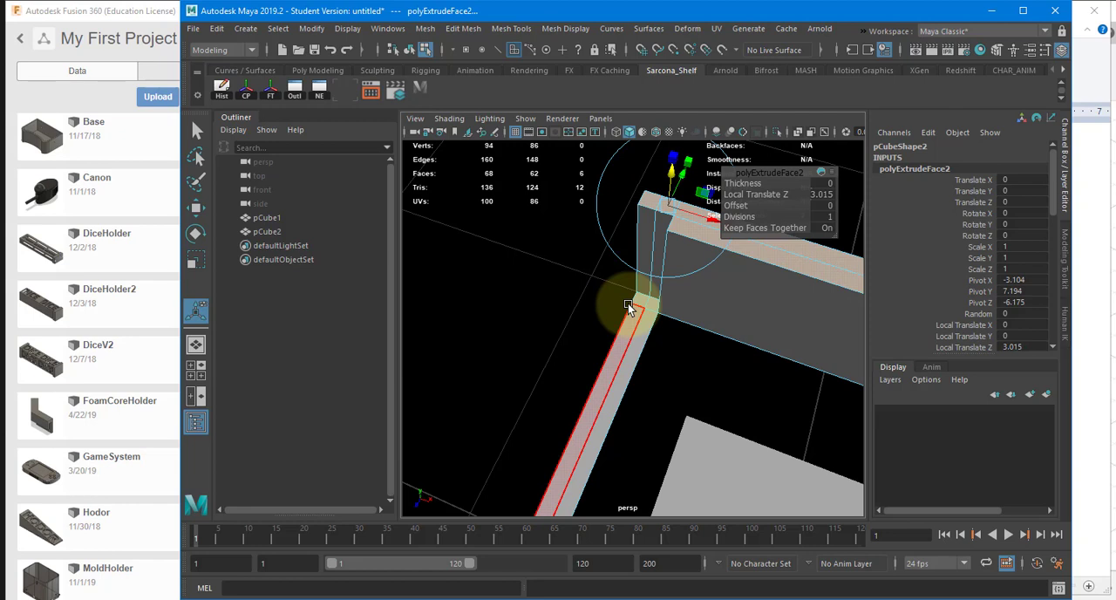
pyautogui.keyDown('alt'); pyautogui.moveTo(638, 308); pyautogui.dragTo(608, 338); pyautogui.keyUp('alt')
pyautogui.hotkey('ctrl', 'z')
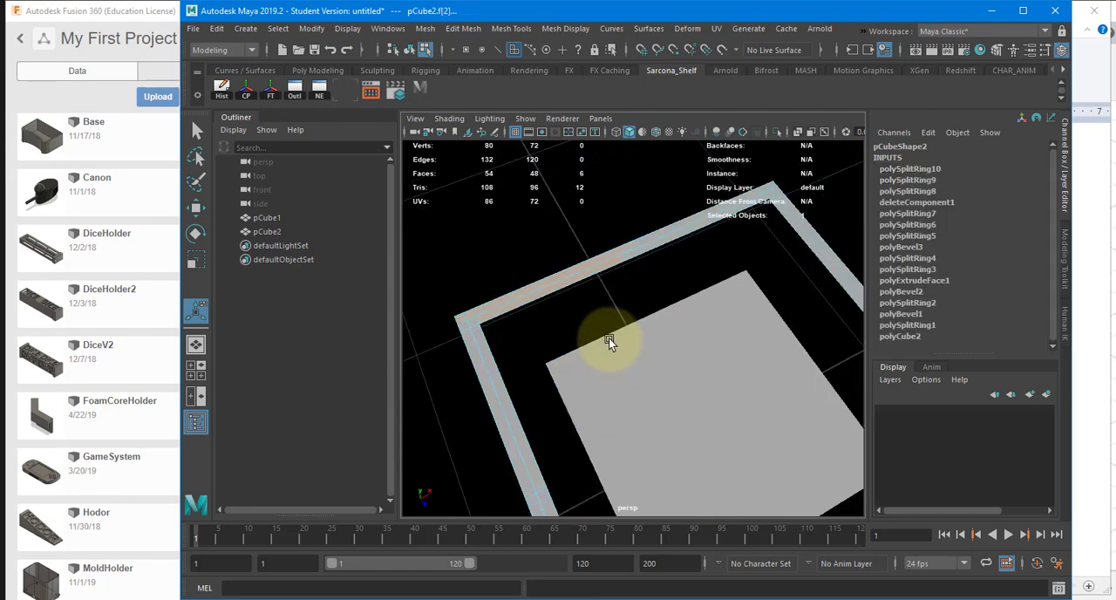
# Step: Extract the selected rim faces as their own object, with Separate extracted faces on and an Offset of 0
pyautogui.keyDown('alt'); pyautogui.moveTo(640, 305); pyautogui.dragTo(661, 354); pyautogui.keyUp('alt')
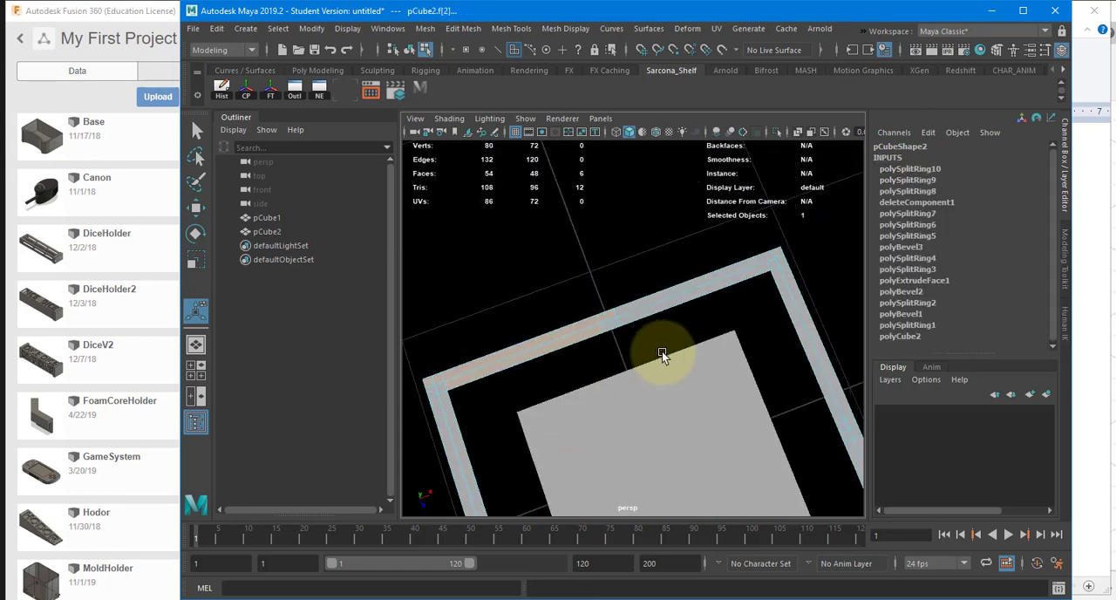
pyautogui.moveTo(567, 346)
pyautogui.keyDown('alt'); pyautogui.mouseDown()
pyautogui.moveTo(618, 354)
pyautogui.moveTo(615, 326)
pyautogui.moveTo(543, 326)
pyautogui.moveTo(561, 328)
pyautogui.mouseUp(); pyautogui.keyUp('alt')
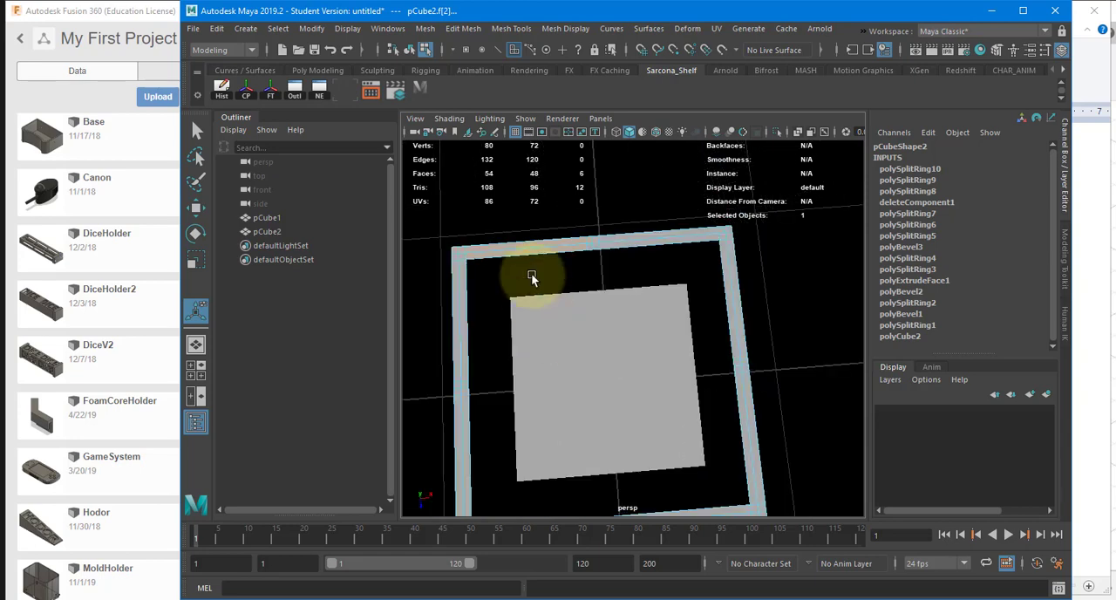
pyautogui.click(431, 29)
pyautogui.moveTo(455, 31)
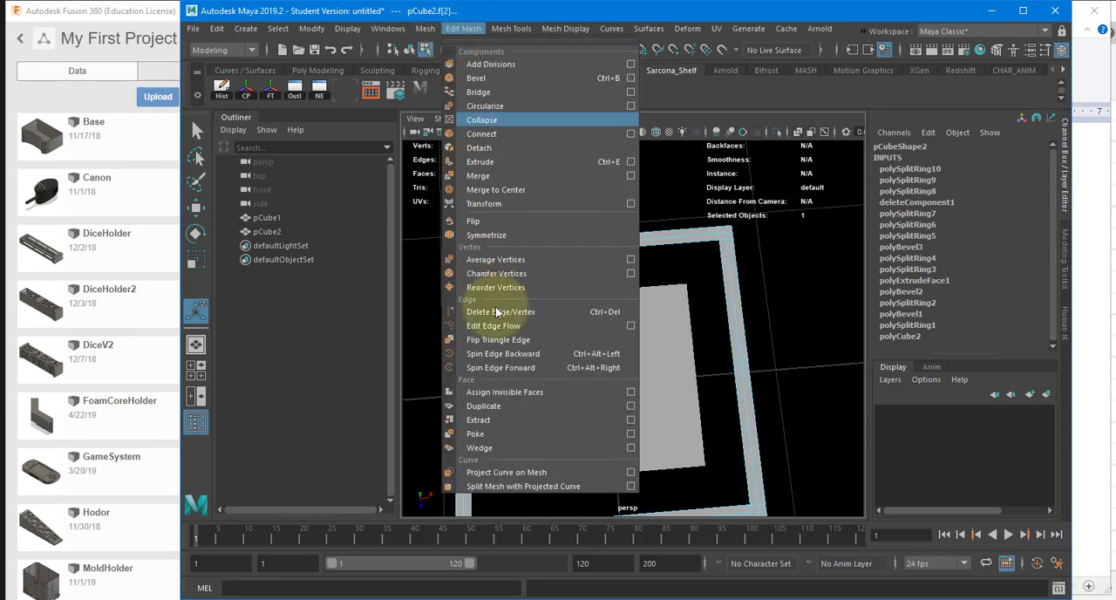
pyautogui.click(629, 418)
pyautogui.moveTo(261, 199); pyautogui.dragTo(556, 171)
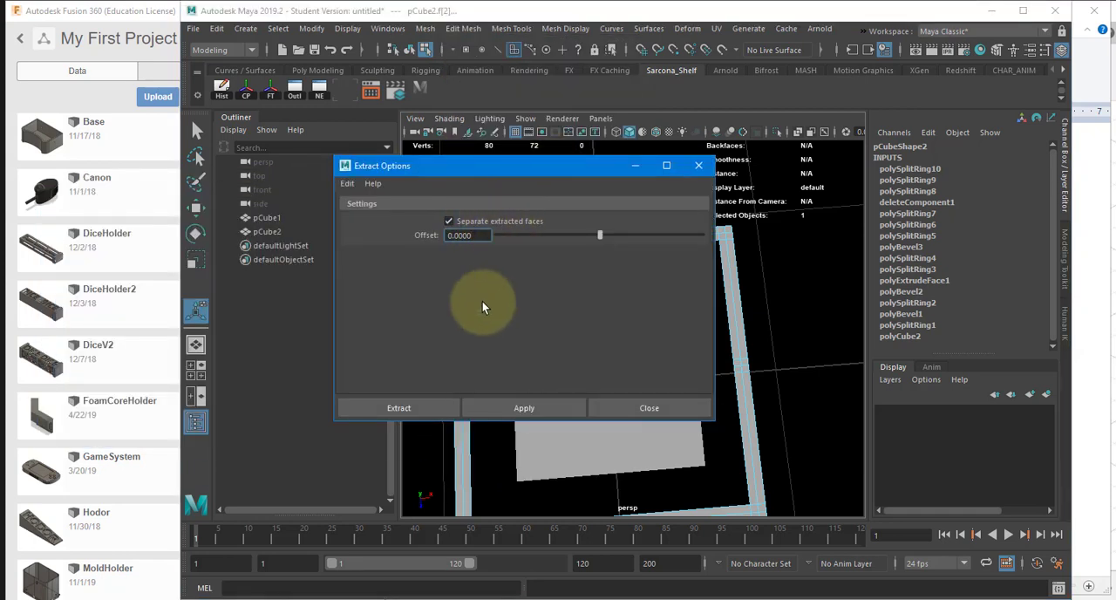
pyautogui.click(435, 408)
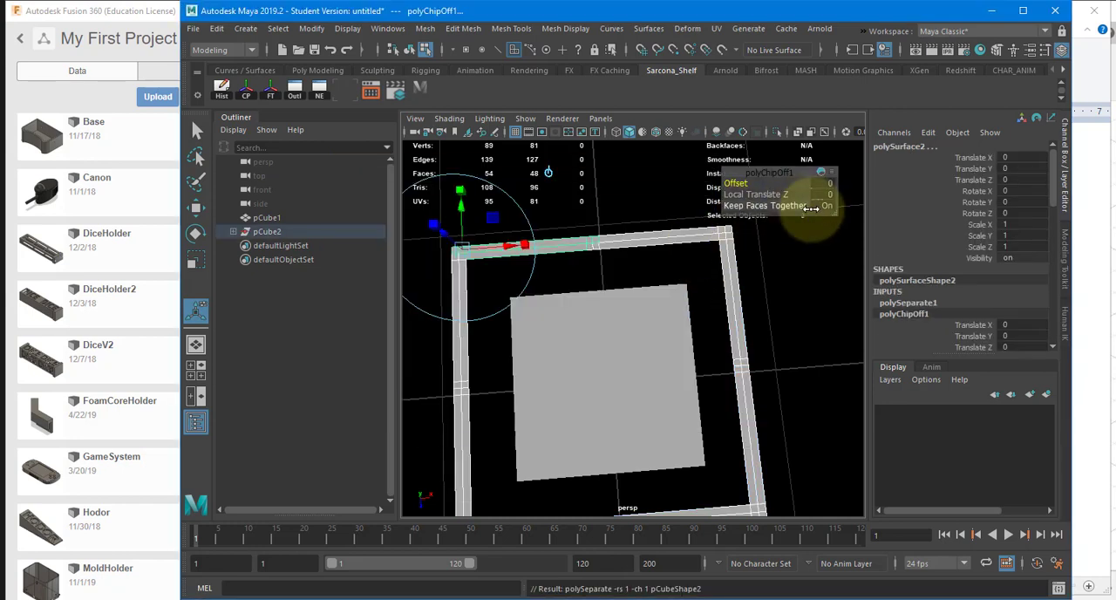
# Step: Try moving the extracted rim section vertically in object mode, and undo the move
pyautogui.press('w')
pyautogui.press('F8')
pyautogui.click(570, 243)
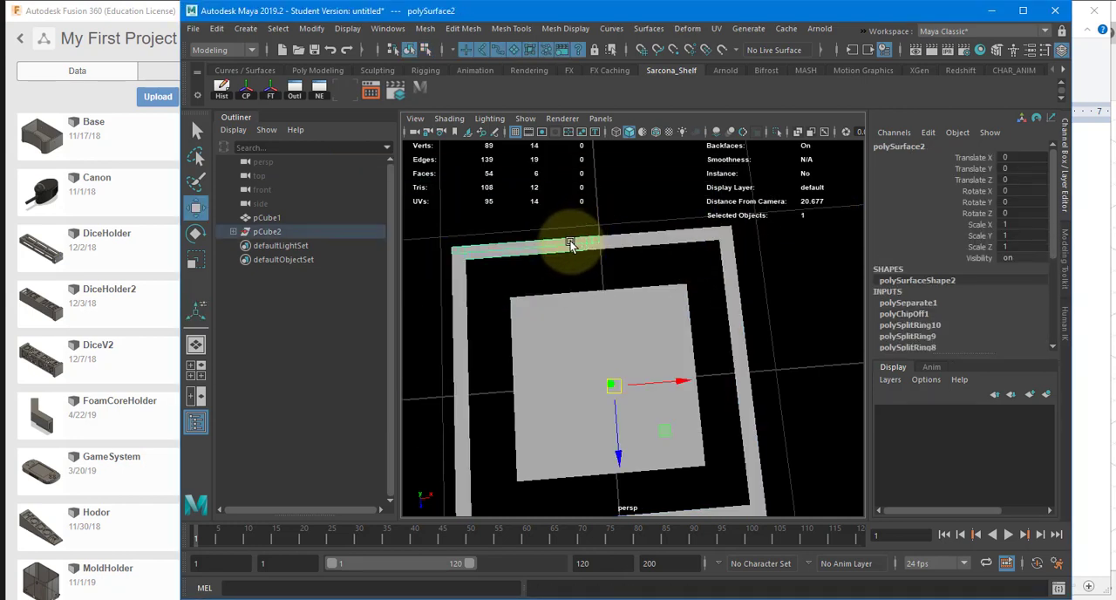
pyautogui.keyDown('alt'); pyautogui.moveTo(613, 379); pyautogui.dragTo(596, 266); pyautogui.keyUp('alt')
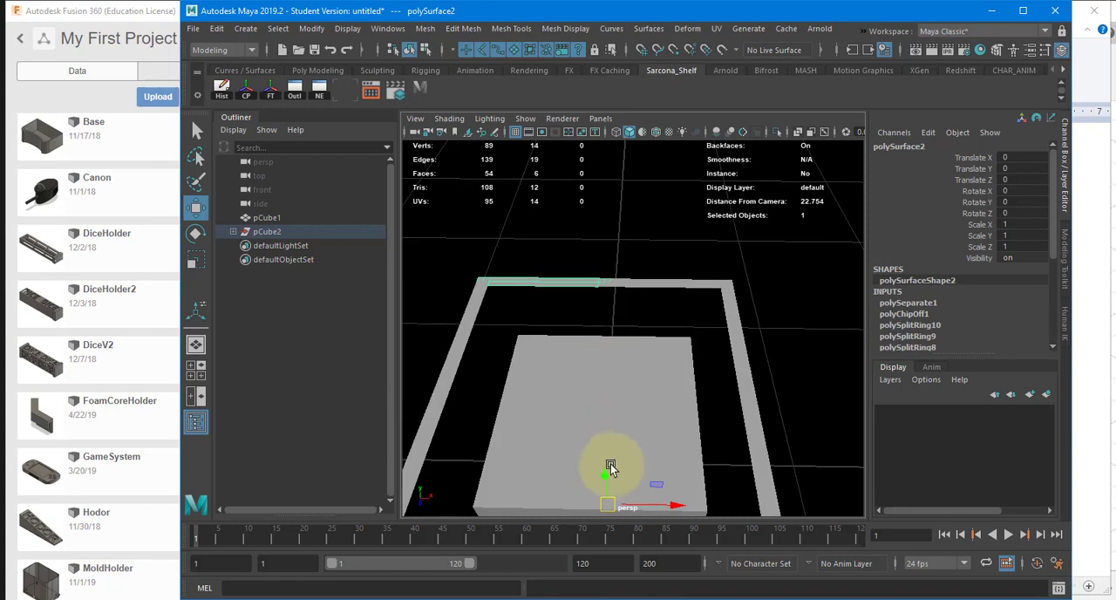
pyautogui.moveTo(602, 472); pyautogui.dragTo(614, 361)
pyautogui.hotkey('ctrl', 'z')
# Step: Extract the remaining rim faces of the negative Z wall, from the centre line to the positive X corner
pyautogui.click(660, 282)
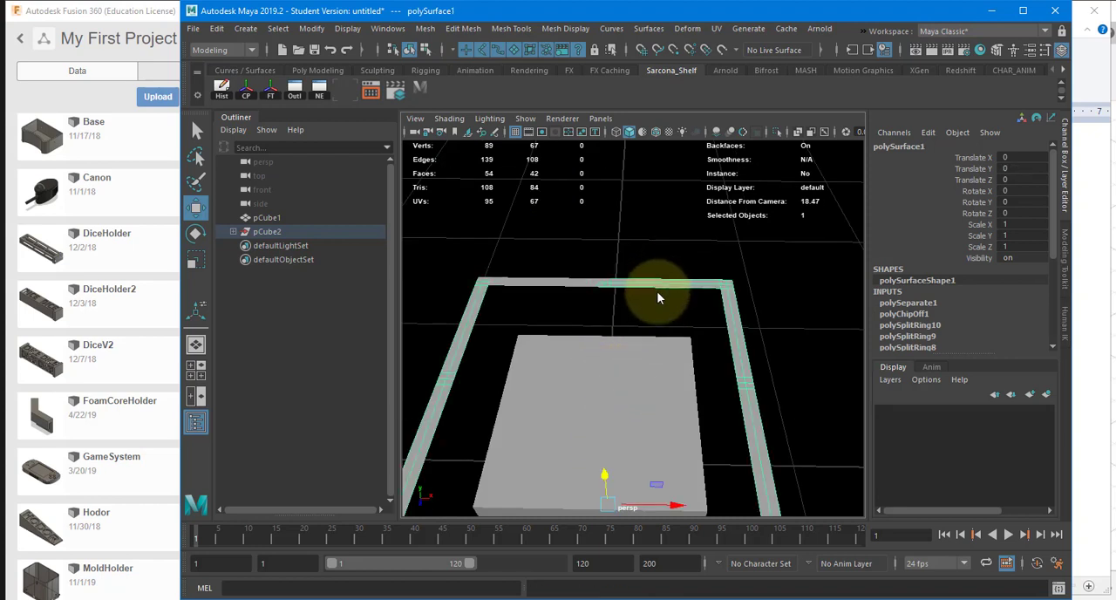
pyautogui.press('F11')
pyautogui.moveTo(656, 291)
pyautogui.keyDown('alt'); pyautogui.mouseDown()
pyautogui.moveTo(666, 310)
pyautogui.moveTo(655, 312)
pyautogui.mouseUp(); pyautogui.keyUp('alt')
pyautogui.click(603, 370)
pyautogui.press('f')
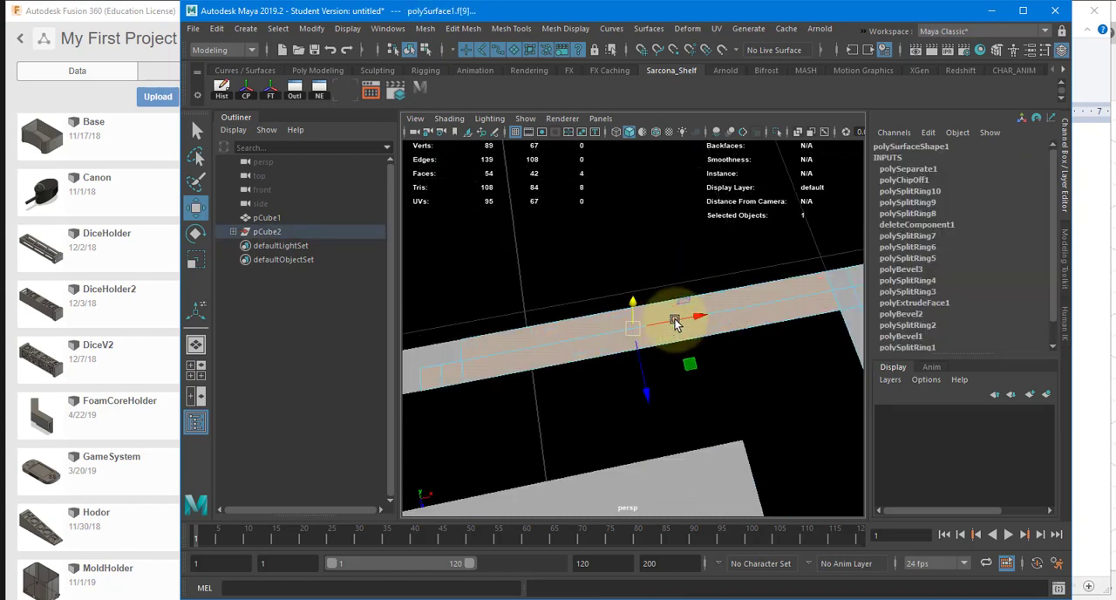
pyautogui.keyDown('alt'); pyautogui.moveTo(593, 357); pyautogui.dragTo(476, 384, button='middle'); pyautogui.keyUp('alt')
pyautogui.keyDown('shift'); pyautogui.click(719, 318); pyautogui.keyUp('shift')
pyautogui.keyDown('shift'); pyautogui.click(737, 306); pyautogui.keyUp('shift')
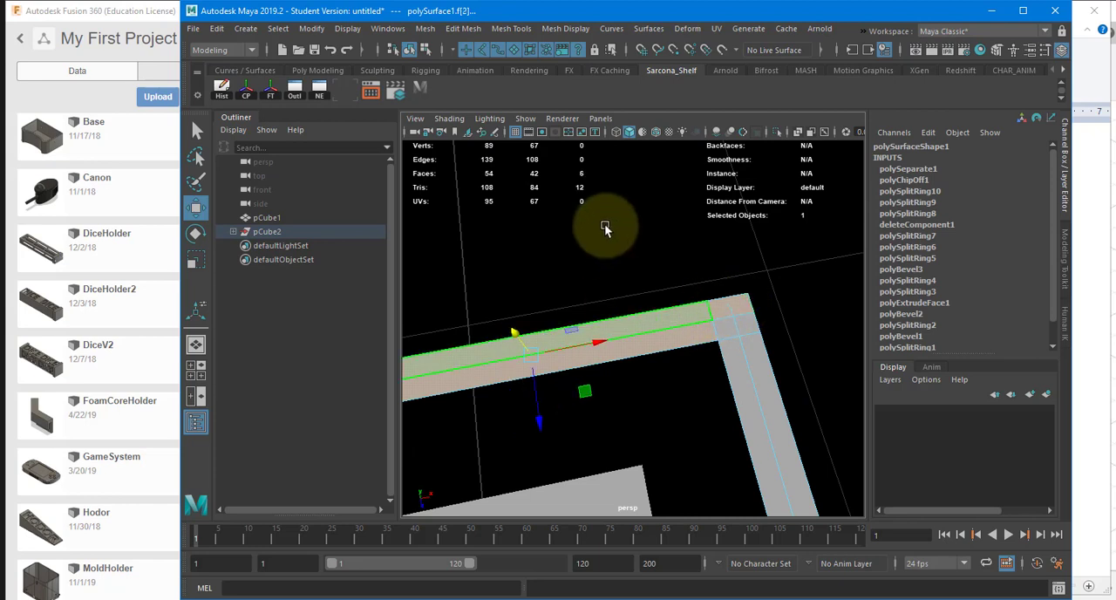
pyautogui.keyDown('shift'); pyautogui.rightClick(603, 222); pyautogui.keyUp('shift')
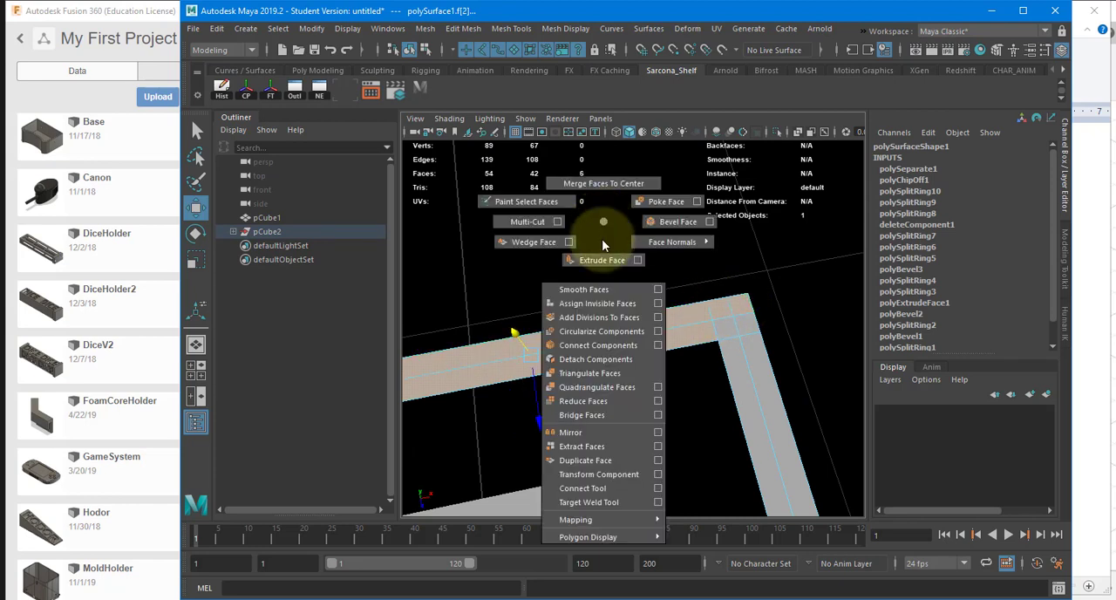
pyautogui.click(601, 450)
# Step: Extract the rim faces of the positive X wall from the negative Z corner to the centre line
pyautogui.keyDown('alt'); pyautogui.moveTo(722, 398); pyautogui.dragTo(498, 382); pyautogui.keyUp('alt')
pyautogui.click(587, 339)
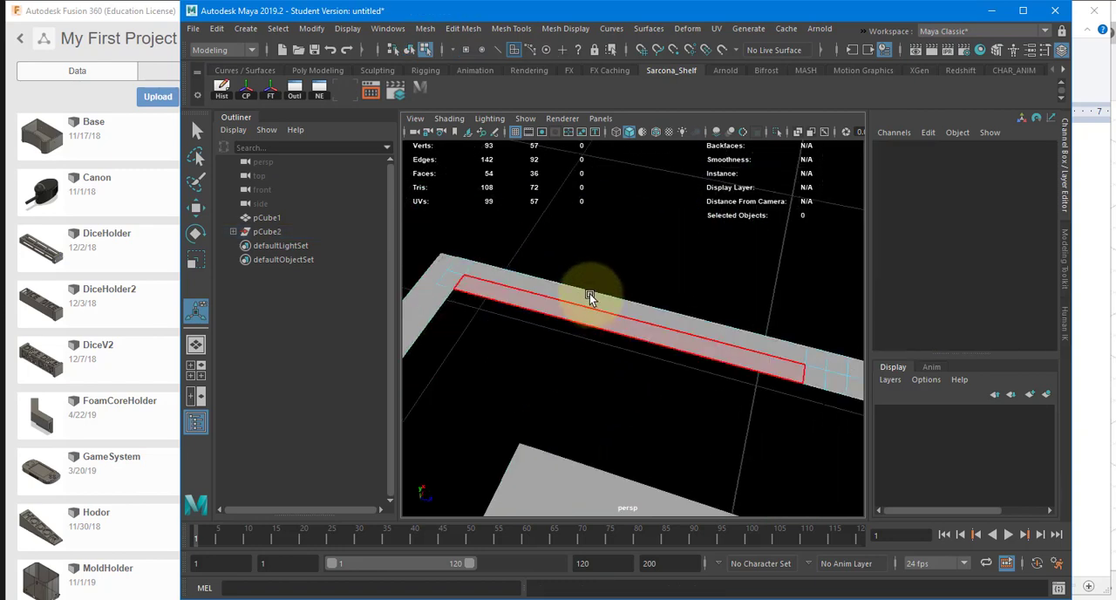
pyautogui.moveTo(546, 237); pyautogui.dragTo(514, 342)
pyautogui.keyDown('alt'); pyautogui.moveTo(687, 321); pyautogui.dragTo(640, 321); pyautogui.keyUp('alt')
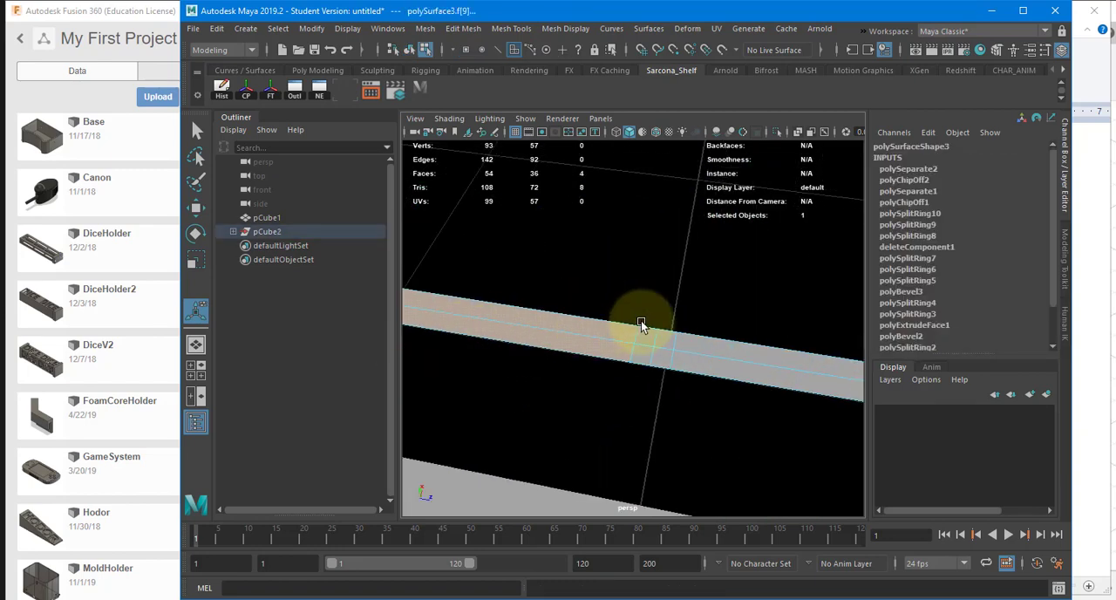
pyautogui.keyDown('shift'); pyautogui.click(642, 331); pyautogui.keyUp('shift')
pyautogui.keyDown('shift'); pyautogui.click(666, 334); pyautogui.keyUp('shift')
pyautogui.press('g')
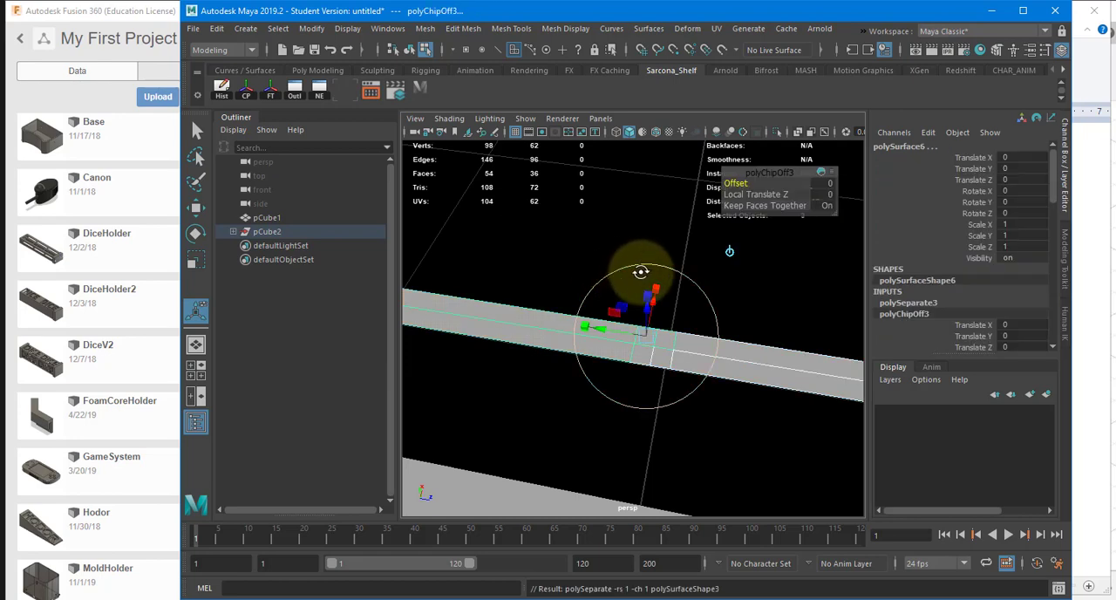
pyautogui.keyDown('alt'); pyautogui.moveTo(640, 271); pyautogui.dragTo(587, 276); pyautogui.keyUp('alt')
pyautogui.press('w')
# Step: Extract the rim faces of the positive X wall from the centre line to the positive Z corner
pyautogui.keyDown('shift'); pyautogui.click(682, 319); pyautogui.keyUp('shift')
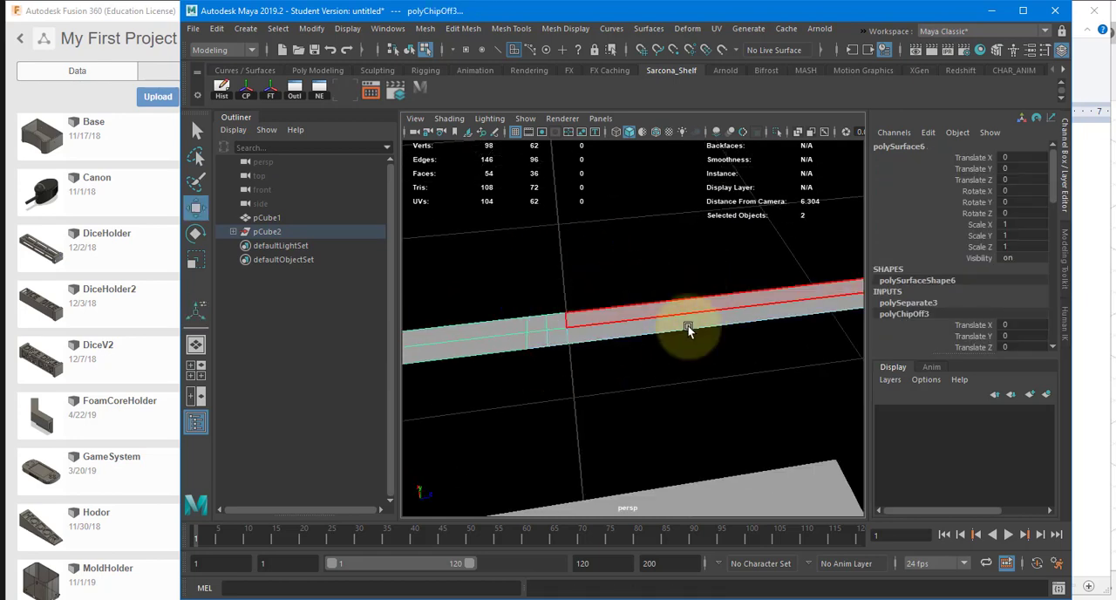
pyautogui.click(598, 317)
pyautogui.keyDown('shift'); pyautogui.moveTo(599, 329); pyautogui.dragTo(526, 369); pyautogui.keyUp('shift')
pyautogui.keyDown('alt'); pyautogui.moveTo(447, 328); pyautogui.dragTo(253, 332, button='middle'); pyautogui.keyUp('alt')
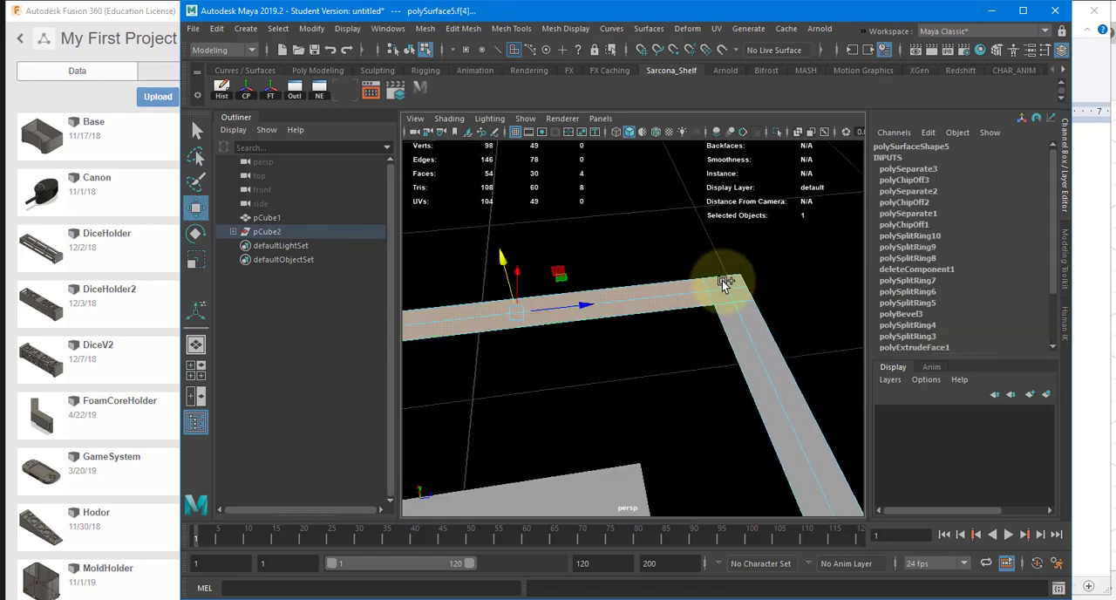
pyautogui.keyDown('shift'); pyautogui.click(735, 279); pyautogui.keyUp('shift')
pyautogui.keyDown('shift'); pyautogui.moveTo(734, 281); pyautogui.dragTo(649, 310, button='right'); pyautogui.keyUp('shift')
pyautogui.press('w')
# Step: Extract the rim faces of the positive Z wall from the positive X corner to the centre line
pyautogui.keyDown('alt'); pyautogui.moveTo(679, 314); pyautogui.dragTo(627, 308); pyautogui.keyUp('alt')
pyautogui.keyDown('shift'); pyautogui.click(735, 297); pyautogui.keyUp('shift')
pyautogui.click(627, 308)
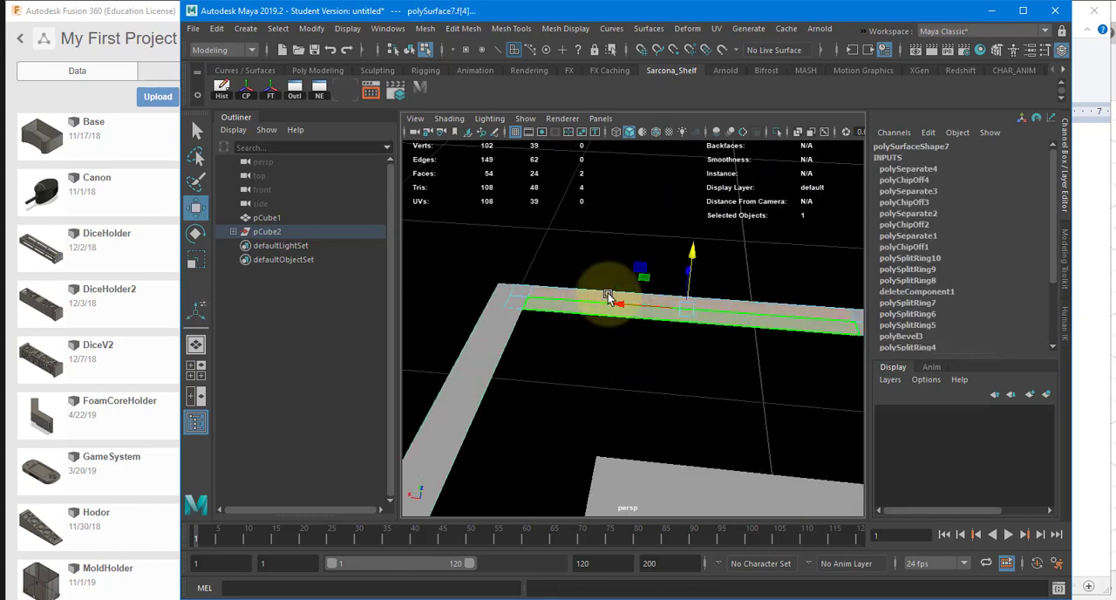
pyautogui.keyDown('alt'); pyautogui.moveTo(445, 311); pyautogui.dragTo(592, 328); pyautogui.keyUp('alt')
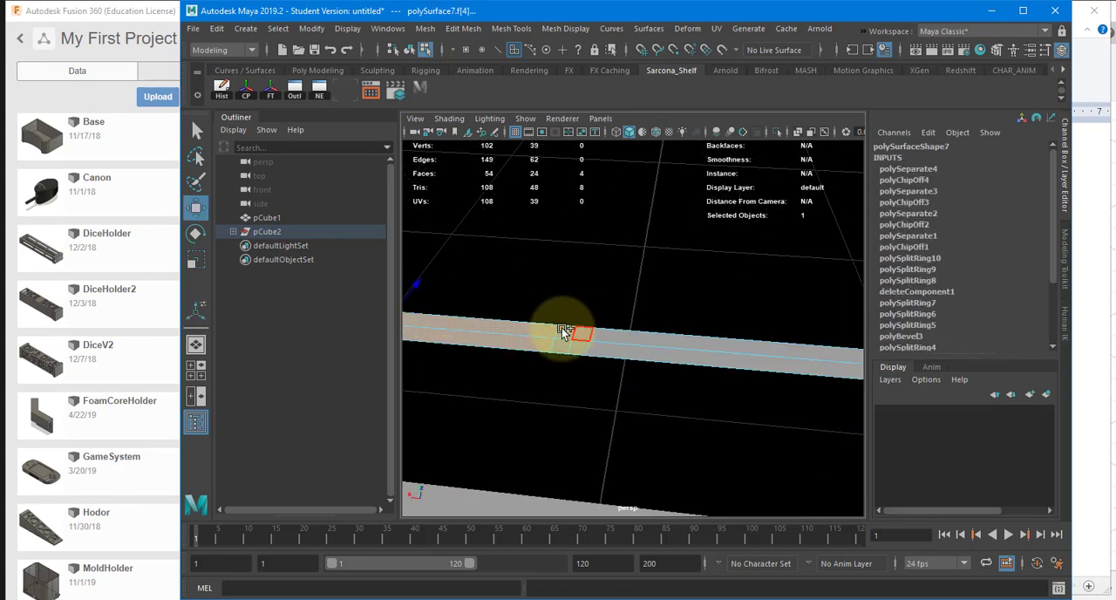
pyautogui.press('g')
pyautogui.keyDown('alt'); pyautogui.moveTo(613, 311); pyautogui.dragTo(502, 318, button='right'); pyautogui.keyUp('alt')
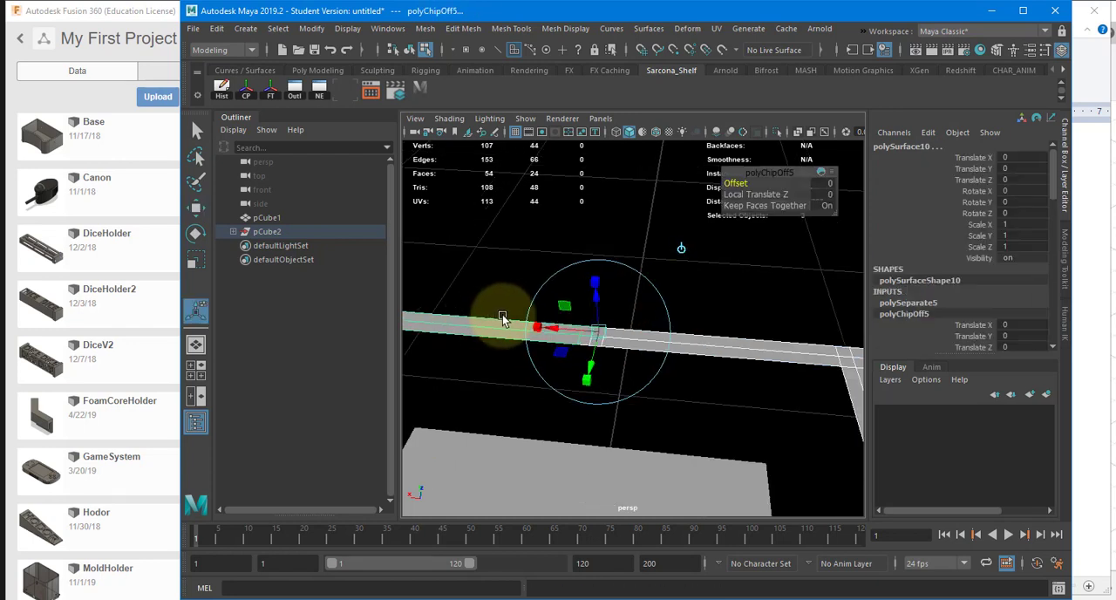
pyautogui.press('w')
# Step: Extract the rim faces of the positive Z wall from the centre line to the negative X corner
pyautogui.press('F8')
pyautogui.click(658, 341)
pyautogui.keyDown('alt'); pyautogui.moveTo(658, 341); pyautogui.dragTo(670, 348); pyautogui.keyUp('alt')
pyautogui.press('F11')
pyautogui.moveTo(542, 413); pyautogui.dragTo(586, 324)
pyautogui.keyDown('alt'); pyautogui.moveTo(497, 388); pyautogui.dragTo(672, 342); pyautogui.keyUp('alt')
pyautogui.press('g')
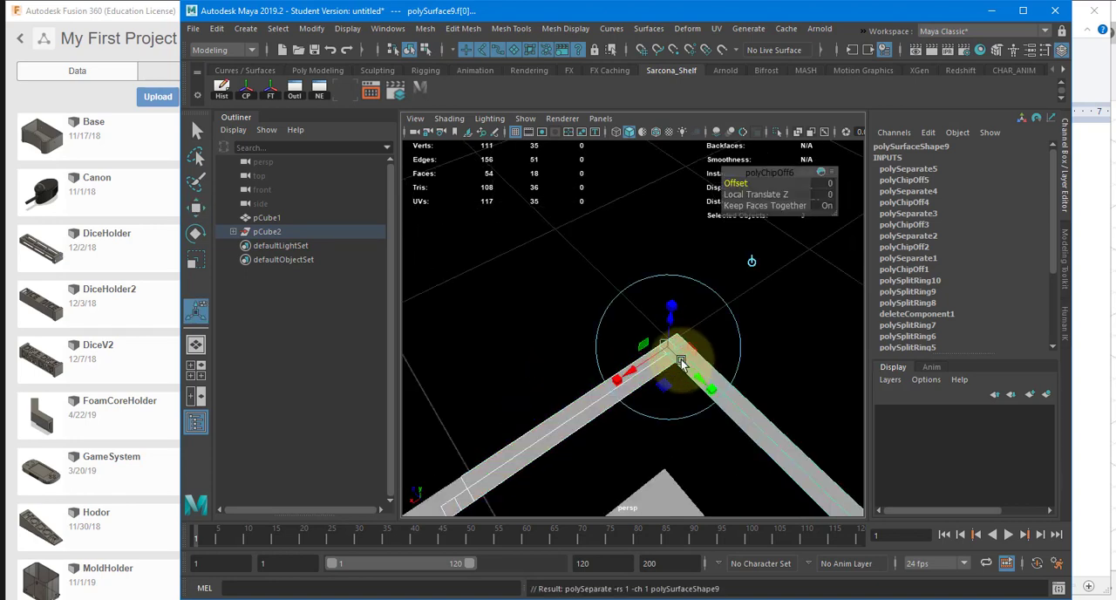
pyautogui.keyDown('alt'); pyautogui.moveTo(692, 379); pyautogui.dragTo(638, 404); pyautogui.keyUp('alt')
pyautogui.press('w')
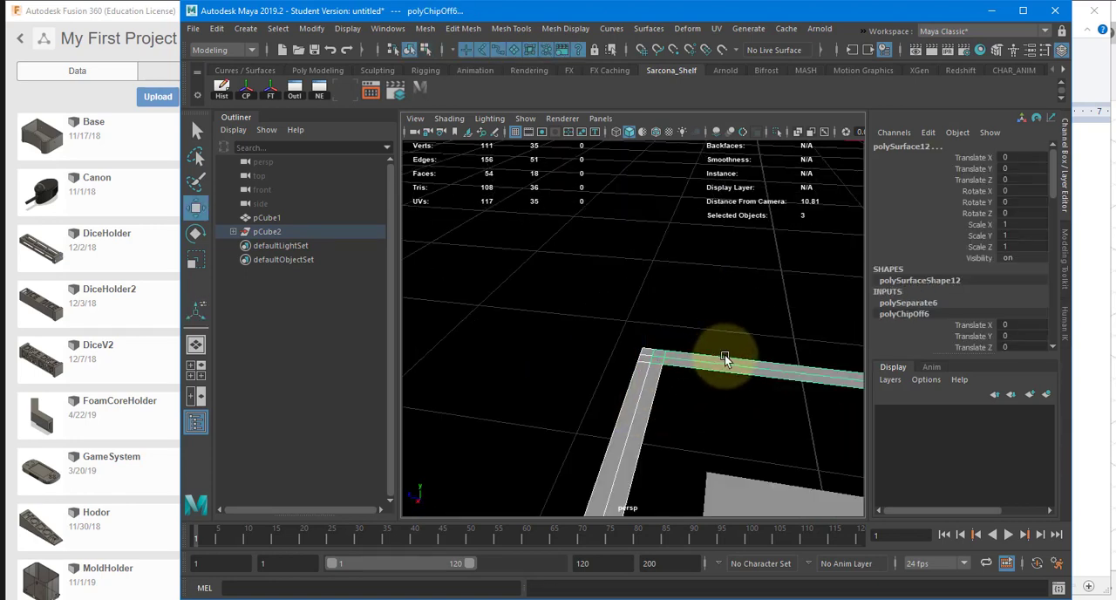
# Step: Extract the rim faces of the negative X wall from the positive Z corner to the centre line, and return to object mode
pyautogui.keyDown('alt'); pyautogui.moveTo(724, 355); pyautogui.dragTo(530, 314); pyautogui.keyUp('alt')
pyautogui.click(489, 286)
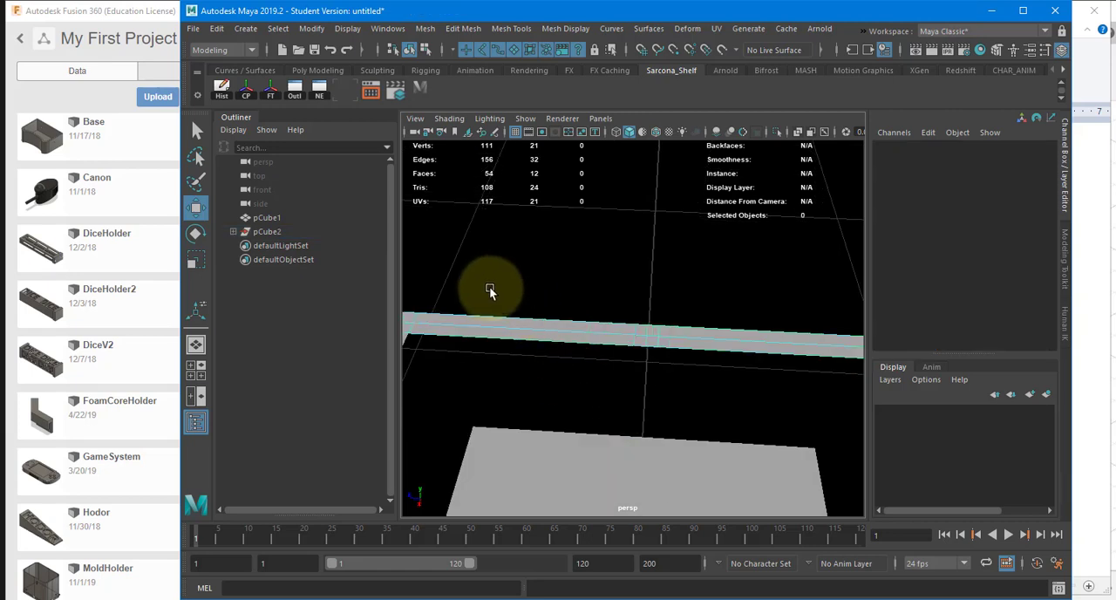
pyautogui.click(703, 326)
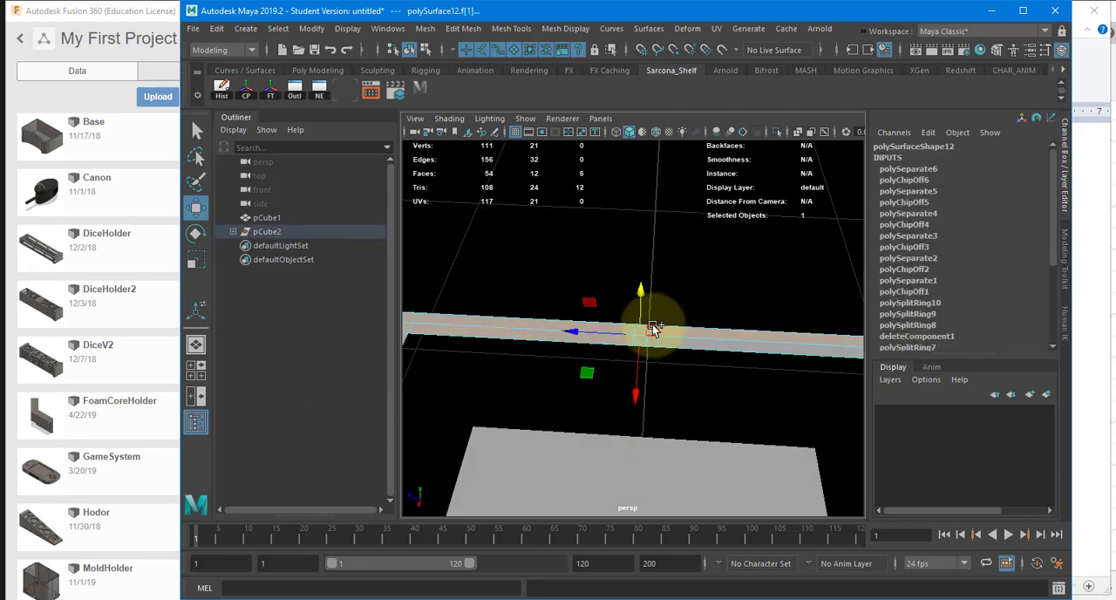
pyautogui.keyDown('shift'); pyautogui.click(676, 328); pyautogui.keyUp('shift')
pyautogui.press('g')
pyautogui.press('w')
pyautogui.moveTo(677, 326); pyautogui.dragTo(690, 305, button='right')
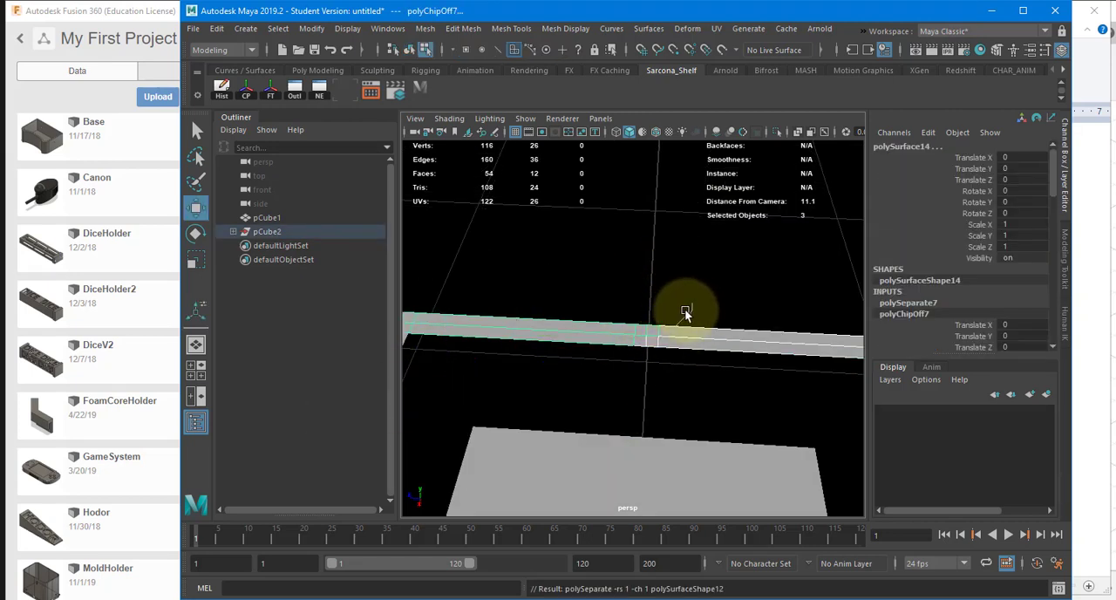
# Step: Select the faces of all eight rim sections and extrude them downward with a Local Translate Z of -14
pyautogui.keyDown('alt'); pyautogui.moveTo(712, 316); pyautogui.dragTo(442, 242); pyautogui.keyUp('alt')
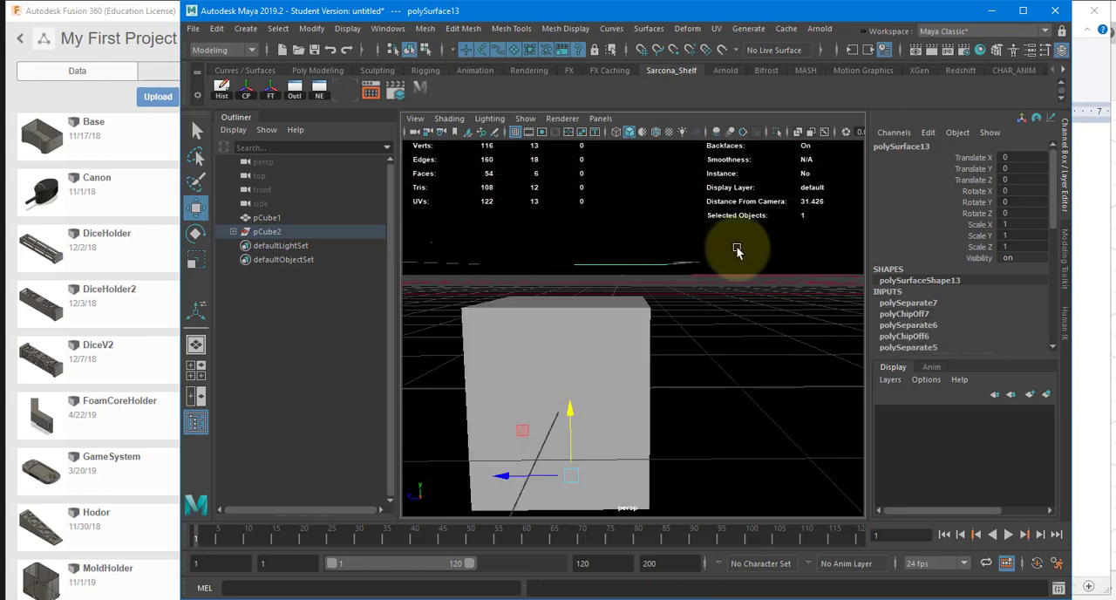
pyautogui.moveTo(736, 248); pyautogui.dragTo(778, 286)
pyautogui.keyDown('alt'); pyautogui.moveTo(779, 286); pyautogui.dragTo(488, 507); pyautogui.keyUp('alt')
pyautogui.hotkey('ctrl', 'e')
pyautogui.keyDown('alt'); pyautogui.moveTo(552, 323); pyautogui.dragTo(596, 372); pyautogui.keyUp('alt')
pyautogui.hotkey('ctrl', 'z')
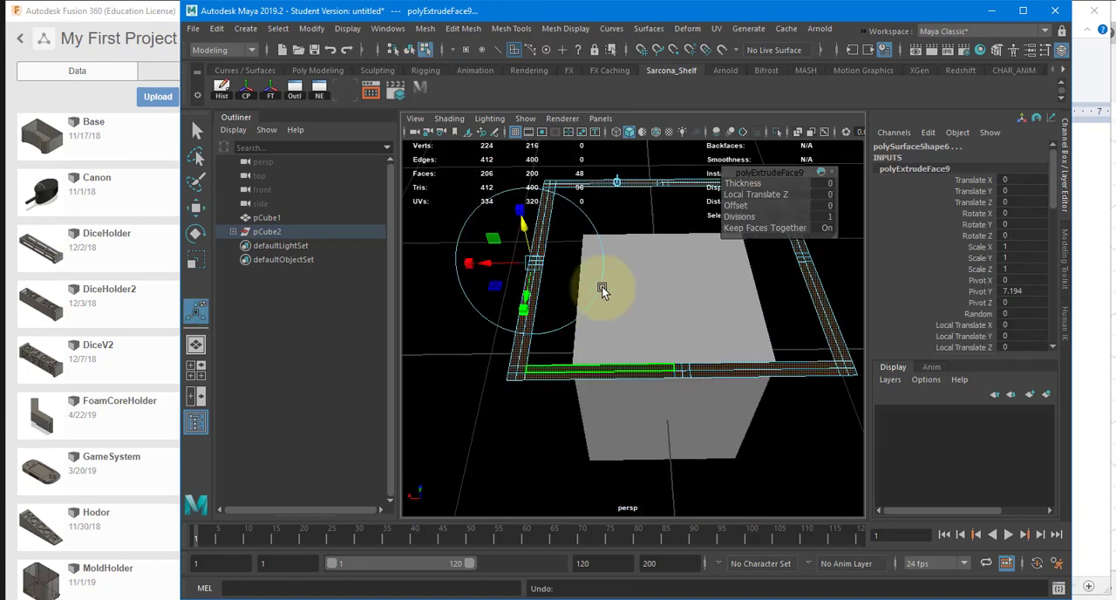
pyautogui.keyDown('alt'); pyautogui.moveTo(603, 260); pyautogui.dragTo(656, 333, button='middle'); pyautogui.keyUp('alt')
pyautogui.moveTo(593, 315); pyautogui.dragTo(605, 429)
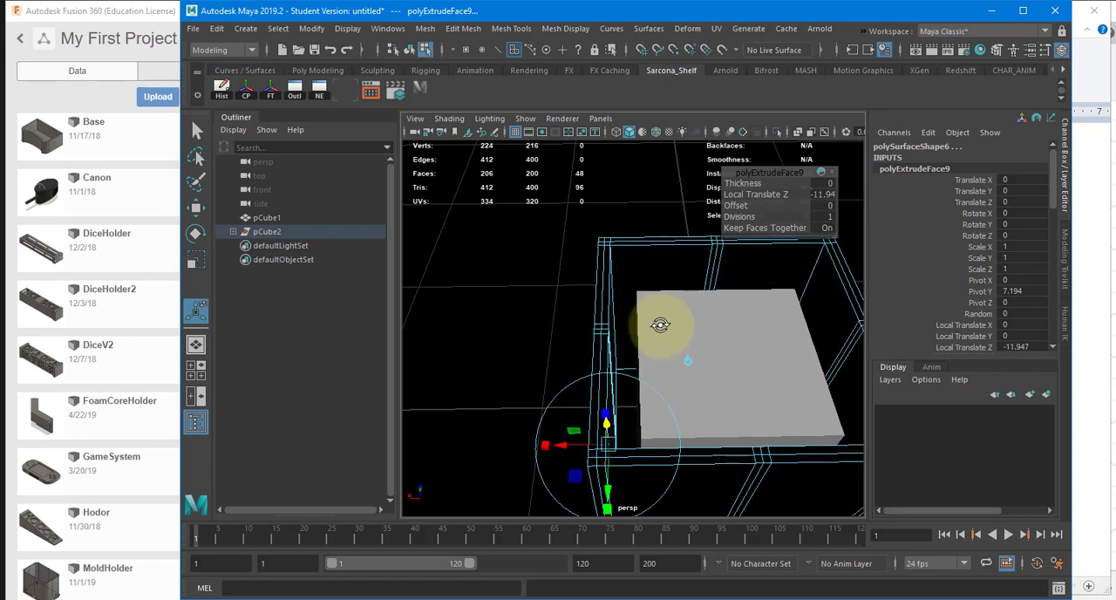
pyautogui.keyDown('alt'); pyautogui.moveTo(660, 325); pyautogui.dragTo(835, 185); pyautogui.keyUp('alt')
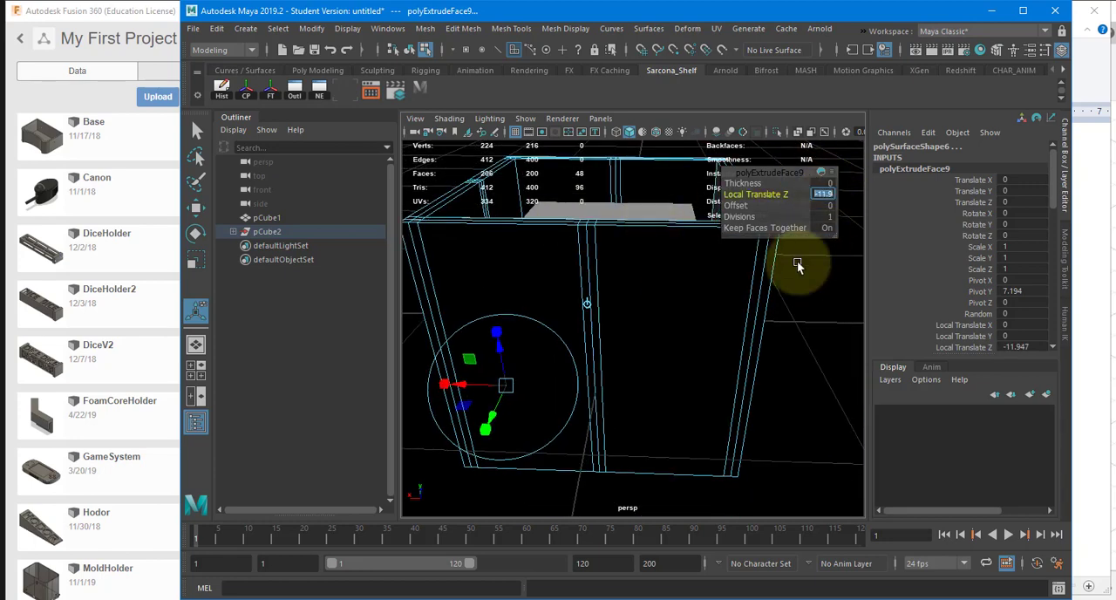
pyautogui.write('-14')
pyautogui.press('Return')
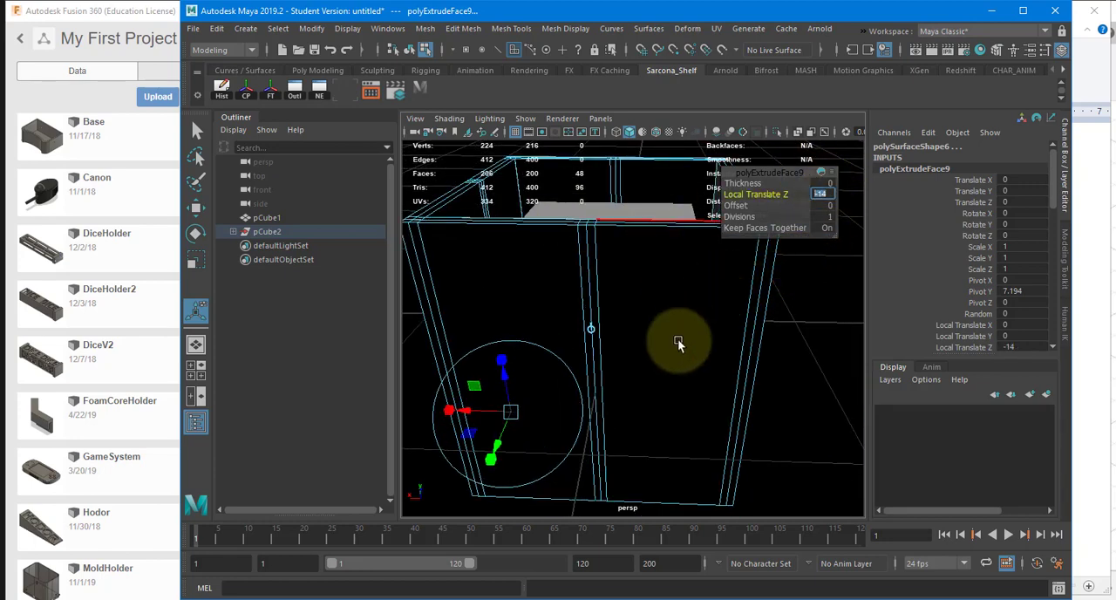
# Step: Switch to Chrome and convert 14 centimetres to inches in the Google unit converter
pyautogui.hotkey('alt', 'Tab')
pyautogui.click(510, 207)
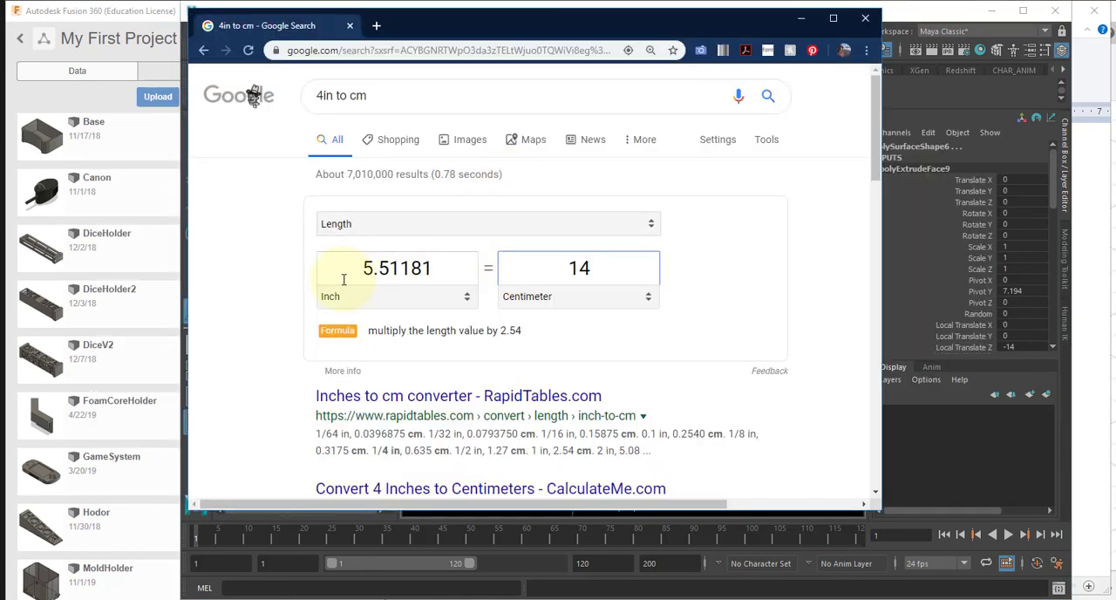
# Step: Switch back to Maya and examine the extruded wall pieces in wireframe from the perspective and front views
pyautogui.hotkey('alt', 'Tab')
pyautogui.click(526, 295)
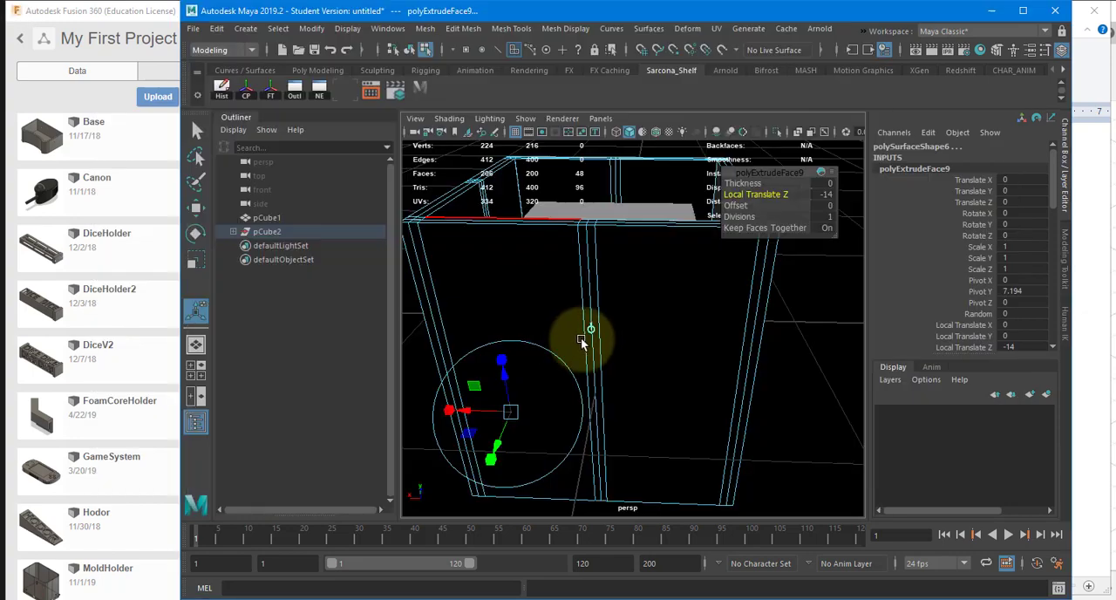
pyautogui.keyDown('alt'); pyautogui.moveTo(587, 334); pyautogui.dragTo(618, 291); pyautogui.keyUp('alt')
pyautogui.press('space')
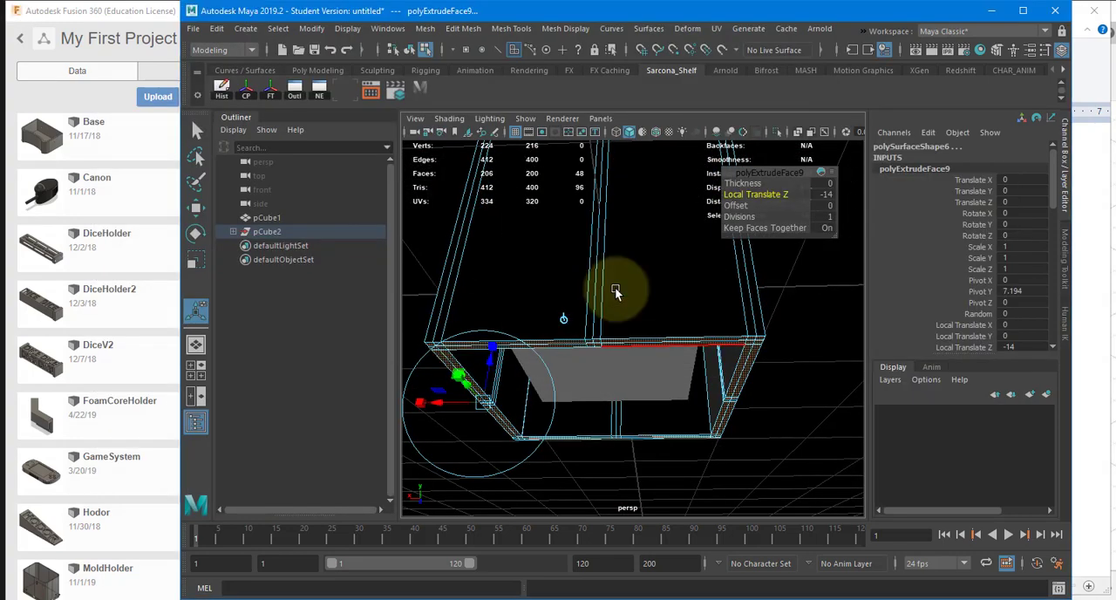
pyautogui.press('4')
pyautogui.click(643, 309)
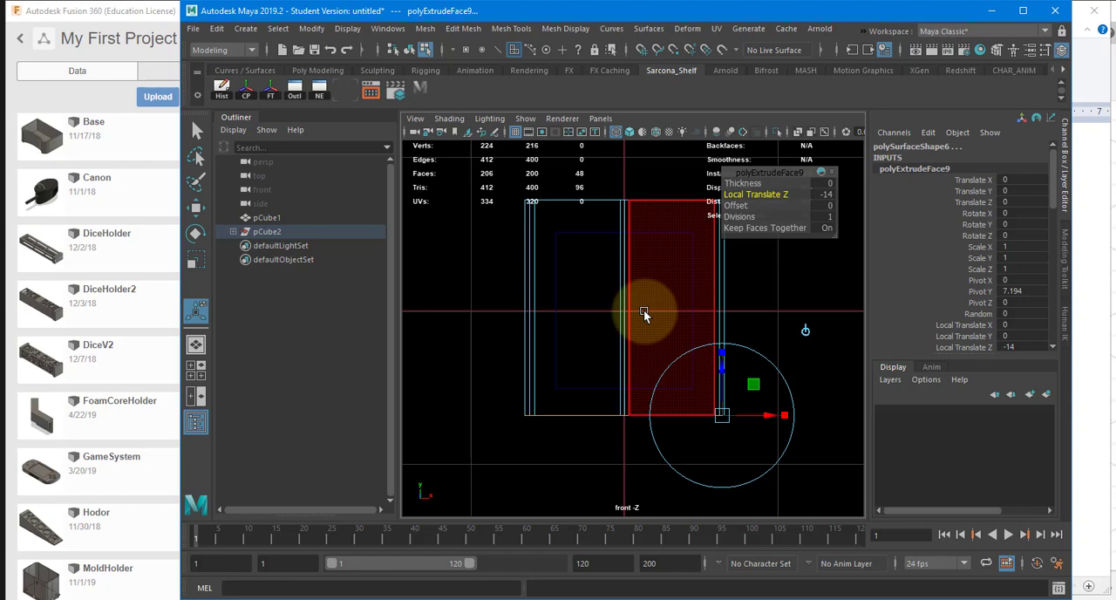
pyautogui.scroll(5, 640, 312)
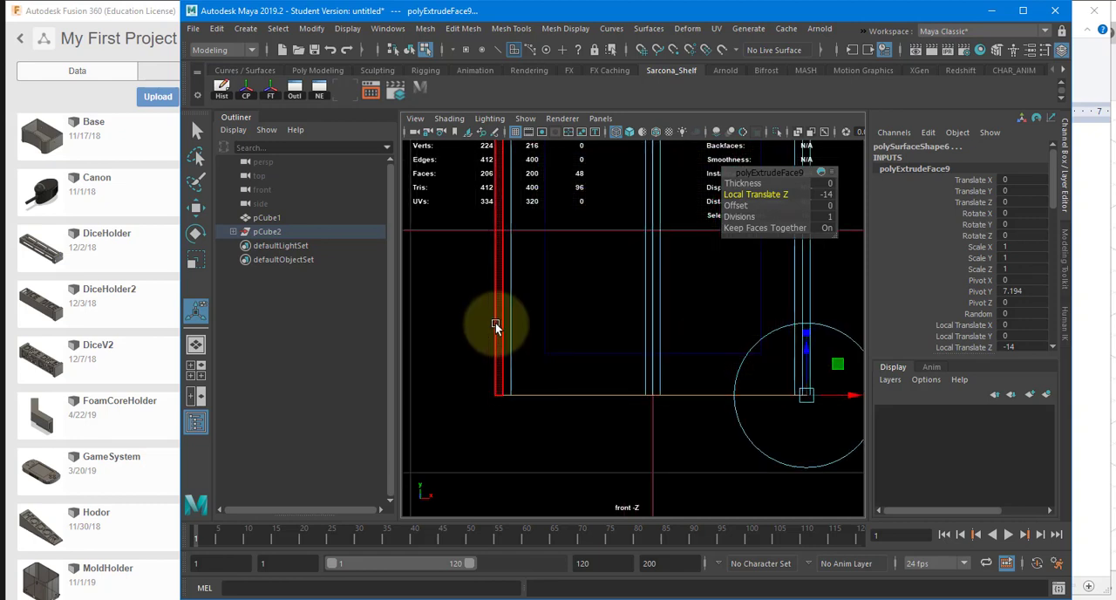
pyautogui.keyDown('alt'); pyautogui.moveTo(499, 296); pyautogui.dragTo(488, 317, button='middle'); pyautogui.keyUp('alt')
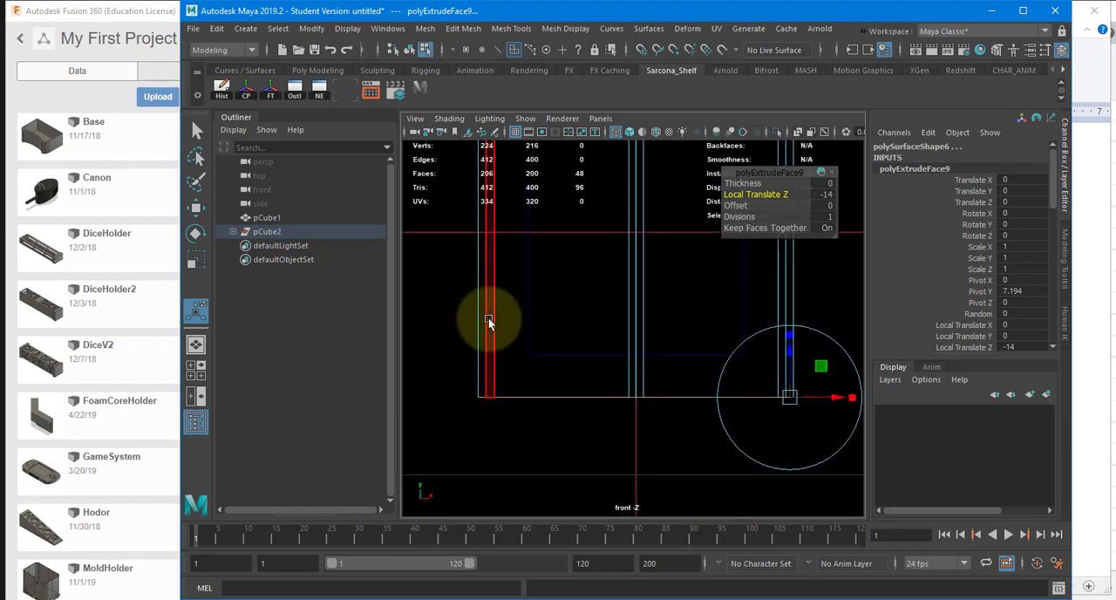
pyautogui.press('space')
pyautogui.moveTo(488, 292); pyautogui.dragTo(488, 277)
pyautogui.press('5')
pyautogui.keyDown('alt'); pyautogui.moveTo(511, 338); pyautogui.dragTo(565, 319); pyautogui.keyUp('alt')
# Step: Return to object mode, select all eight extruded wall pieces and reverse their normals
pyautogui.press('q')
pyautogui.press('F8')
pyautogui.click(530, 299)
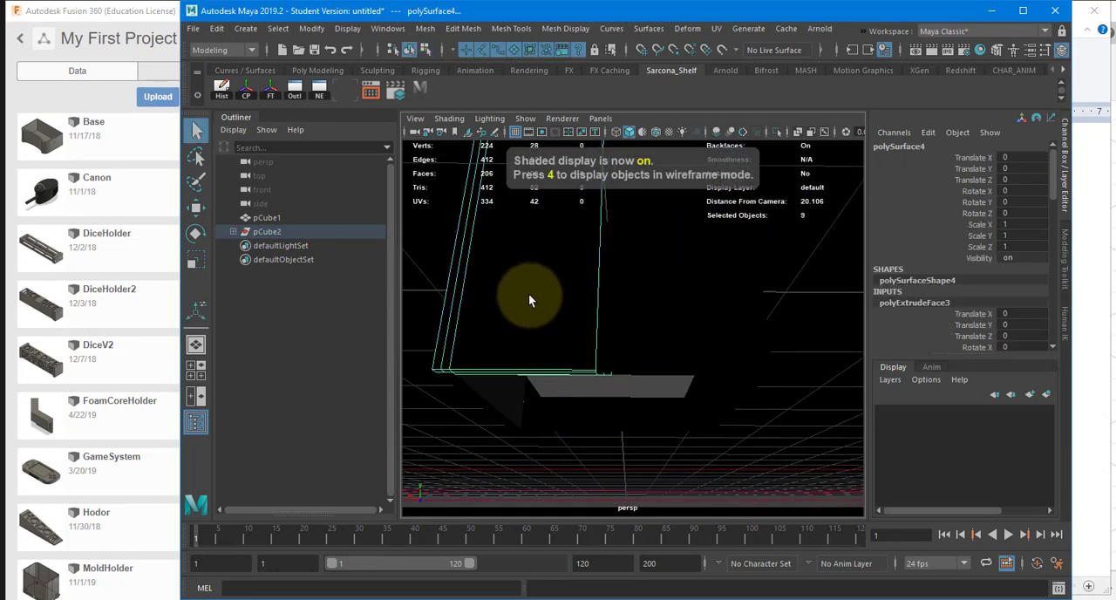
pyautogui.moveTo(557, 279)
pyautogui.keyDown('alt'); pyautogui.mouseDown()
pyautogui.moveTo(593, 334)
pyautogui.moveTo(543, 357)
pyautogui.moveTo(560, 323)
pyautogui.moveTo(578, 351)
pyautogui.moveTo(554, 331)
pyautogui.mouseUp(); pyautogui.keyUp('alt')
pyautogui.keyDown('shift'); pyautogui.click(555, 327); pyautogui.keyUp('shift')
pyautogui.keyDown('shift'); pyautogui.click(546, 240); pyautogui.keyUp('shift')
pyautogui.keyDown('shift'); pyautogui.click(541, 259); pyautogui.keyUp('shift')
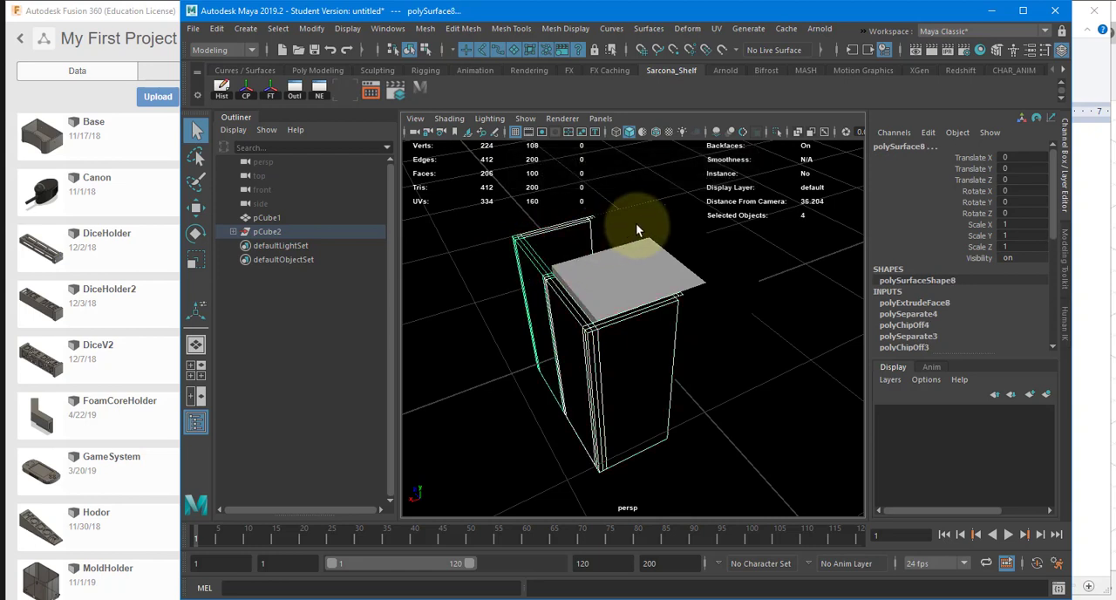
pyautogui.keyDown('shift'); pyautogui.click(636, 226); pyautogui.keyUp('shift')
pyautogui.keyDown('shift'); pyautogui.click(680, 227); pyautogui.keyUp('shift')
pyautogui.keyDown('shift'); pyautogui.click(725, 266); pyautogui.keyUp('shift')
pyautogui.keyDown('shift'); pyautogui.click(751, 294); pyautogui.keyUp('shift')
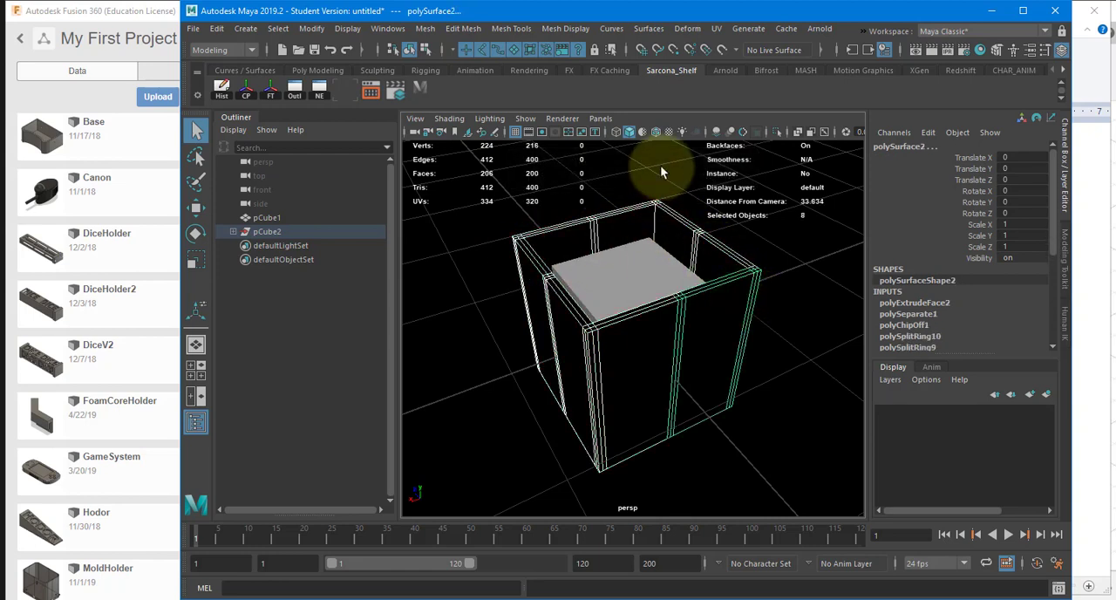
pyautogui.click(564, 29)
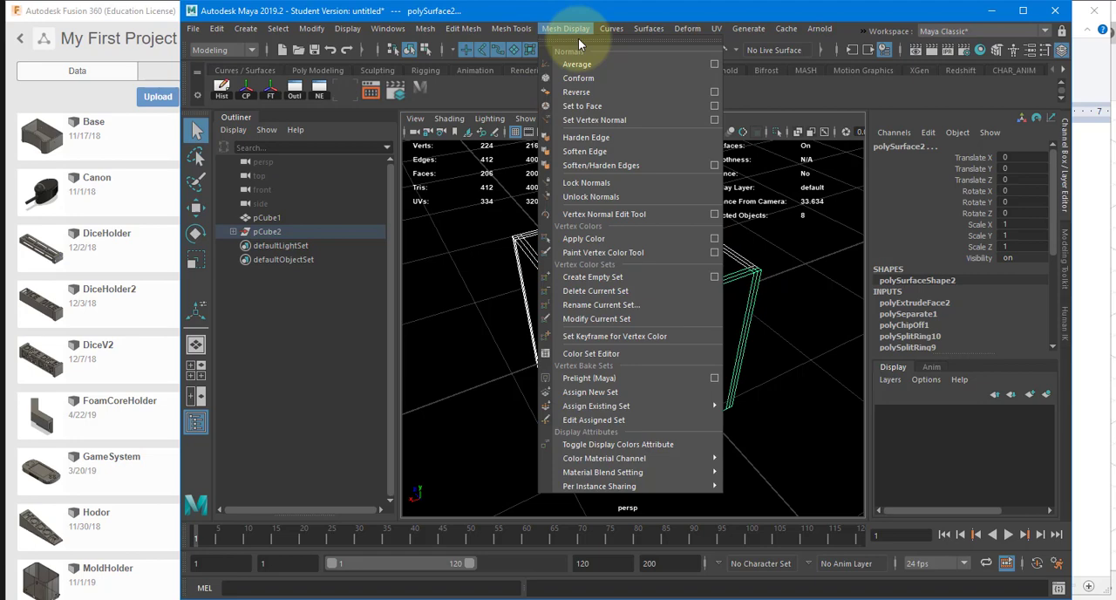
pyautogui.click(589, 94)
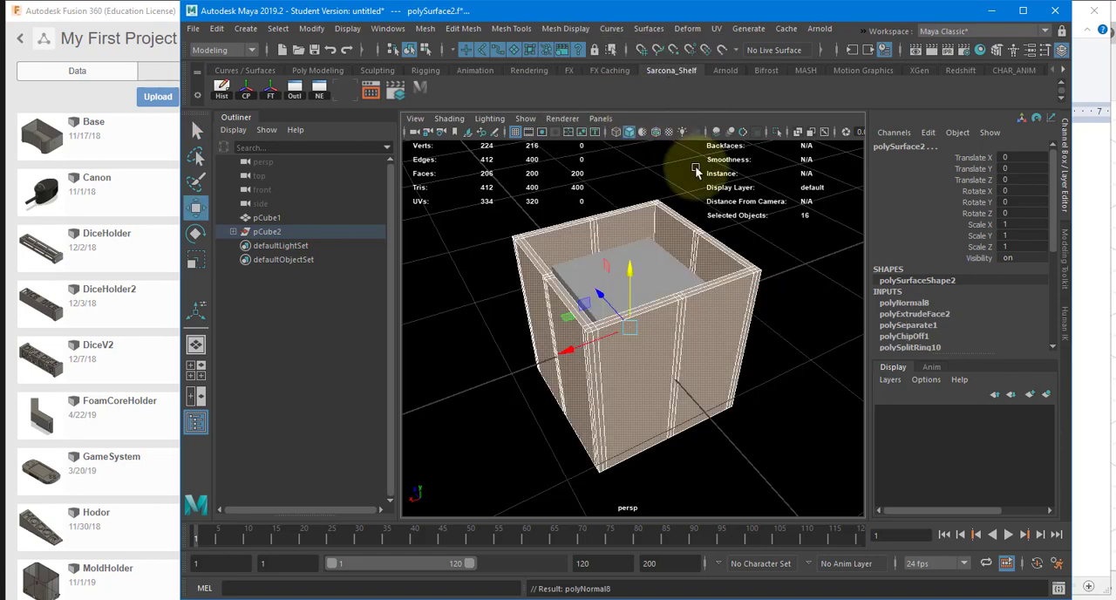
# Step: Lift one wall piece about 19.5 units up out of the box to inspect its stepped edge, and undo the move
pyautogui.click(784, 270)
pyautogui.keyDown('alt'); pyautogui.moveTo(785, 269); pyautogui.dragTo(716, 274); pyautogui.keyUp('alt')
pyautogui.click(716, 318)
pyautogui.keyDown('alt'); pyautogui.moveTo(717, 318); pyautogui.dragTo(475, 307); pyautogui.keyUp('alt')
pyautogui.keyDown('alt'); pyautogui.moveTo(560, 343); pyautogui.dragTo(601, 334, button='right'); pyautogui.keyUp('alt')
pyautogui.moveTo(595, 326); pyautogui.dragTo(595, 215)
pyautogui.keyDown('alt'); pyautogui.moveTo(602, 292); pyautogui.dragTo(573, 299); pyautogui.keyUp('alt')
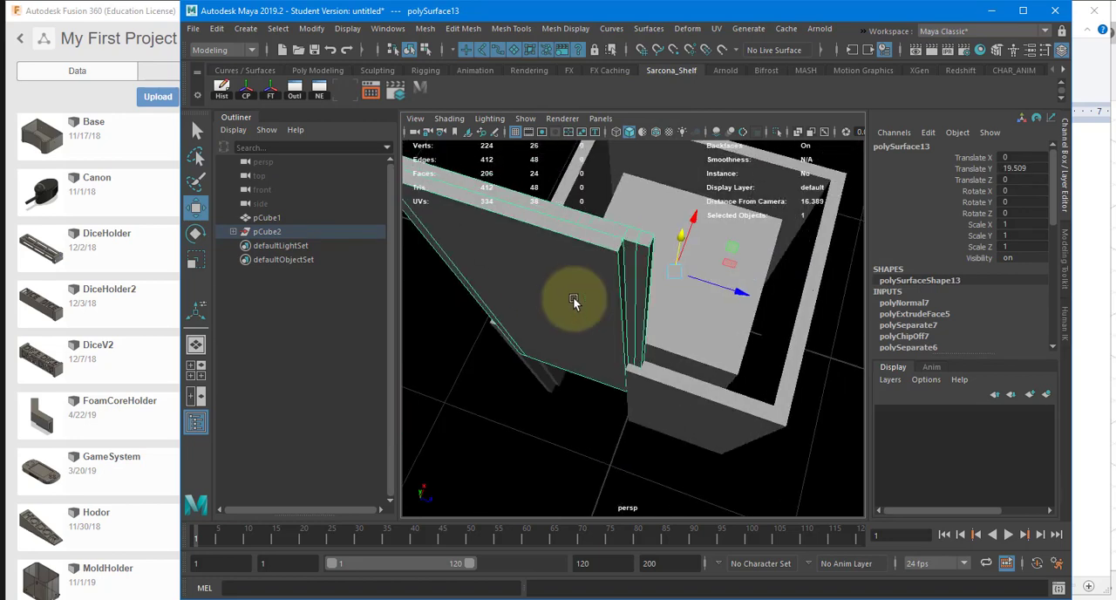
pyautogui.hotkey('ctrl', 'z')
# Step: Create a four-sided polygon snapped to the inner corners of the walls at the underside of the box
pyautogui.keyDown('alt'); pyautogui.moveTo(600, 335); pyautogui.dragTo(635, 320); pyautogui.keyUp('alt')
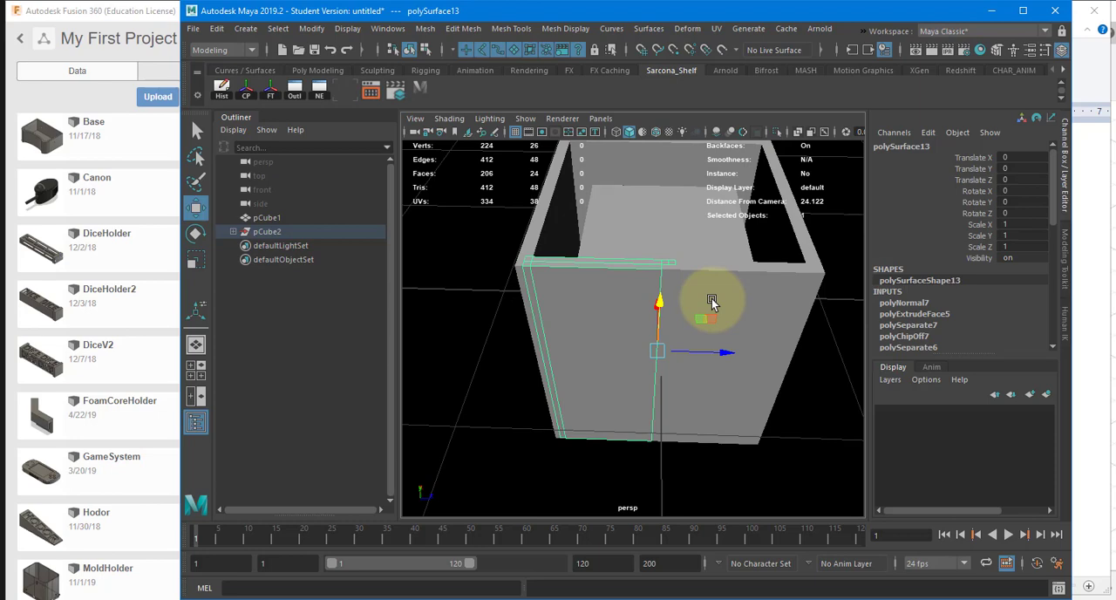
pyautogui.keyDown('alt'); pyautogui.moveTo(569, 313); pyautogui.dragTo(559, 288); pyautogui.keyUp('alt')
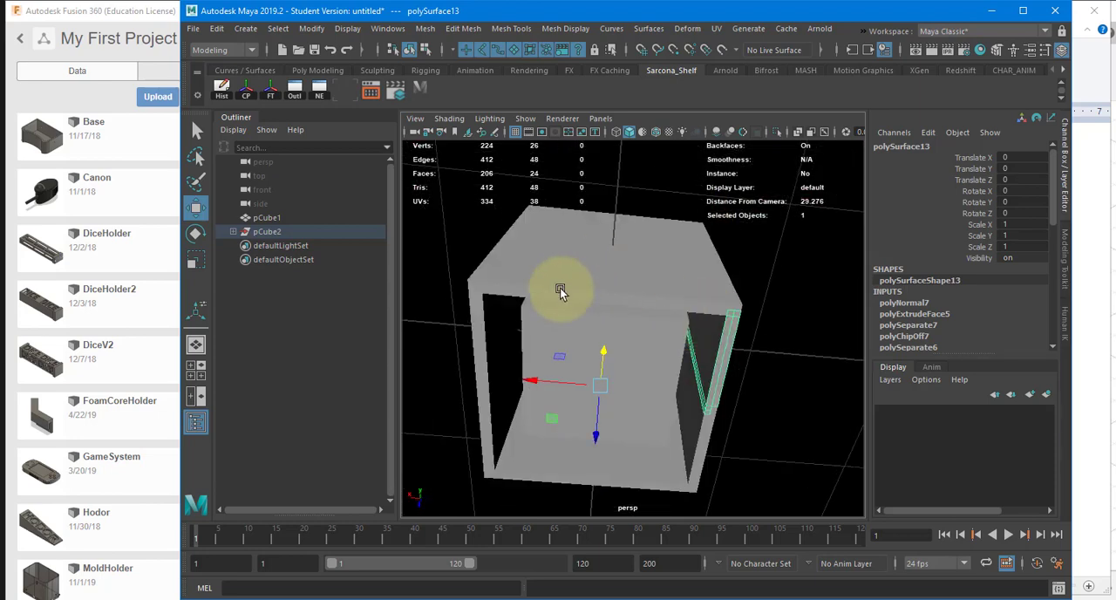
pyautogui.keyDown('alt'); pyautogui.moveTo(650, 368); pyautogui.dragTo(645, 287); pyautogui.keyUp('alt')
pyautogui.click(502, 28)
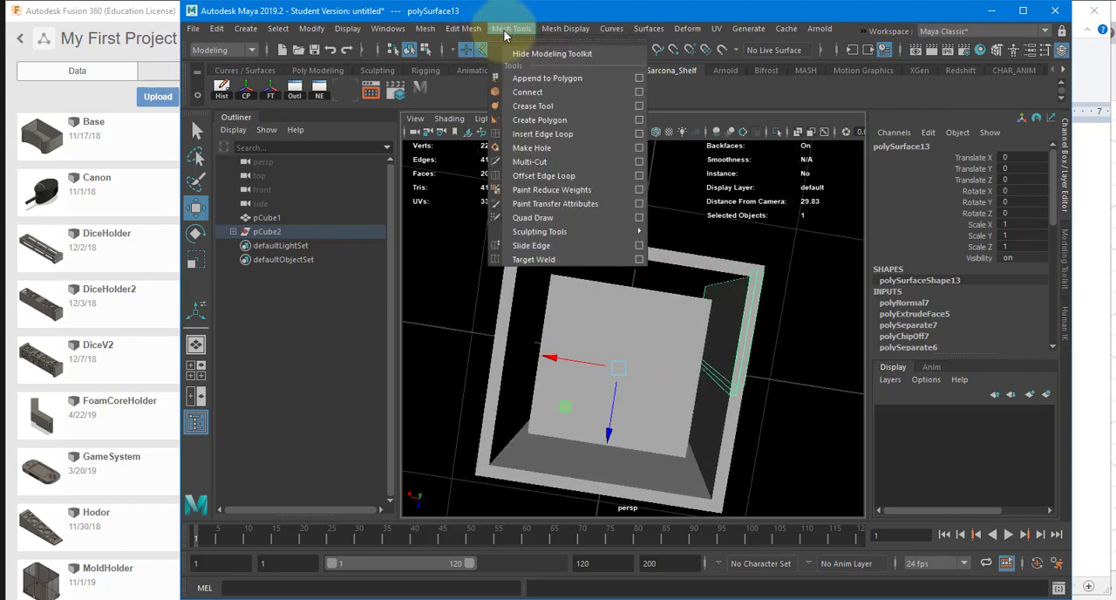
pyautogui.click(541, 119)
pyautogui.keyDown('alt'); pyautogui.moveTo(553, 210); pyautogui.dragTo(532, 224); pyautogui.keyUp('alt')
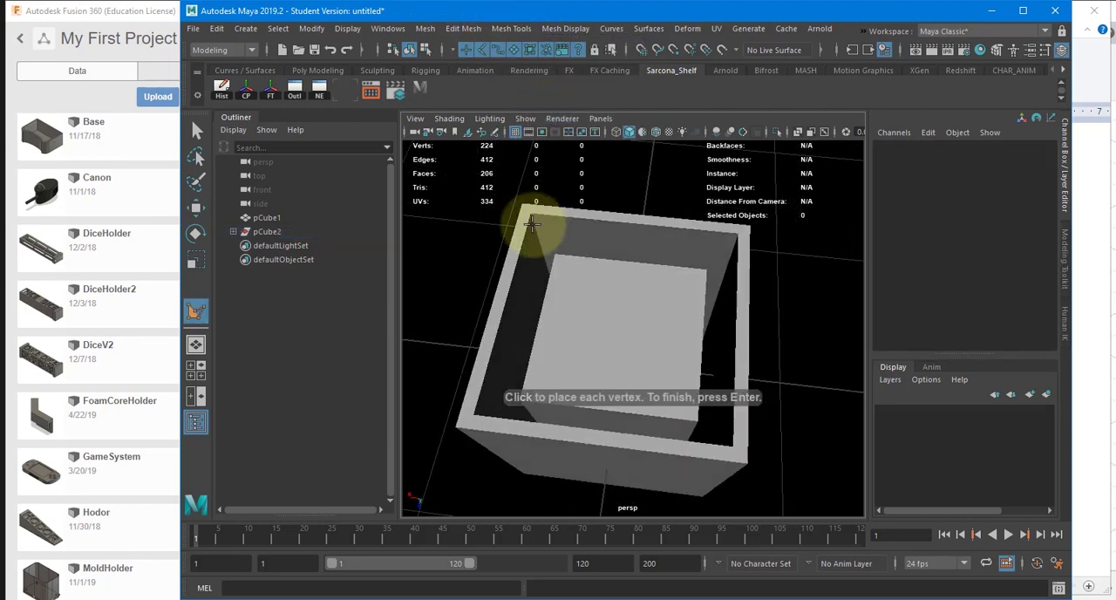
pyautogui.click(529, 211)
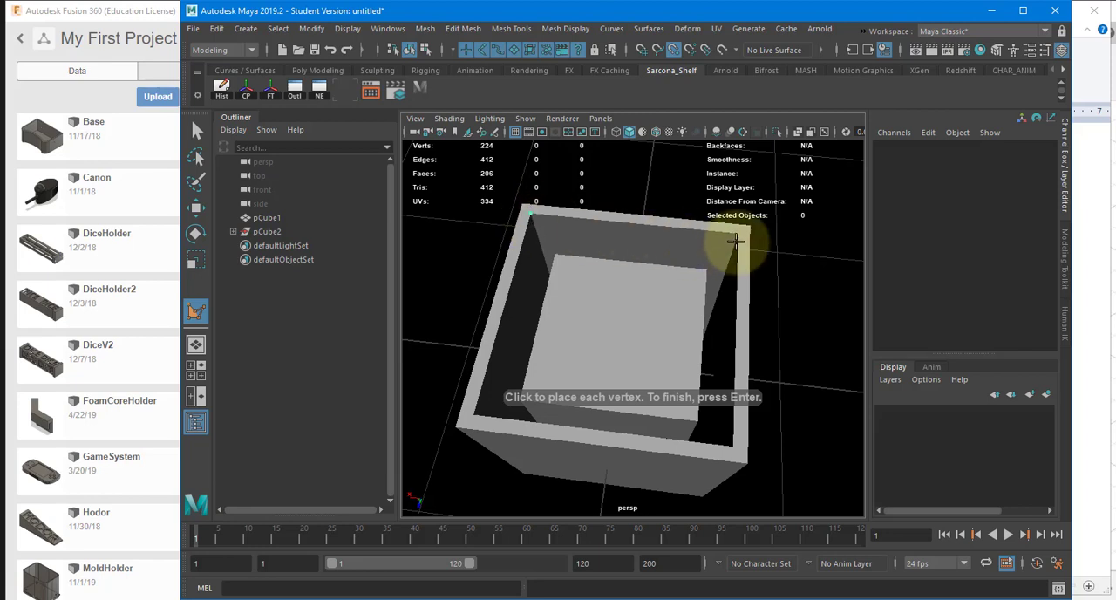
pyautogui.click(737, 232)
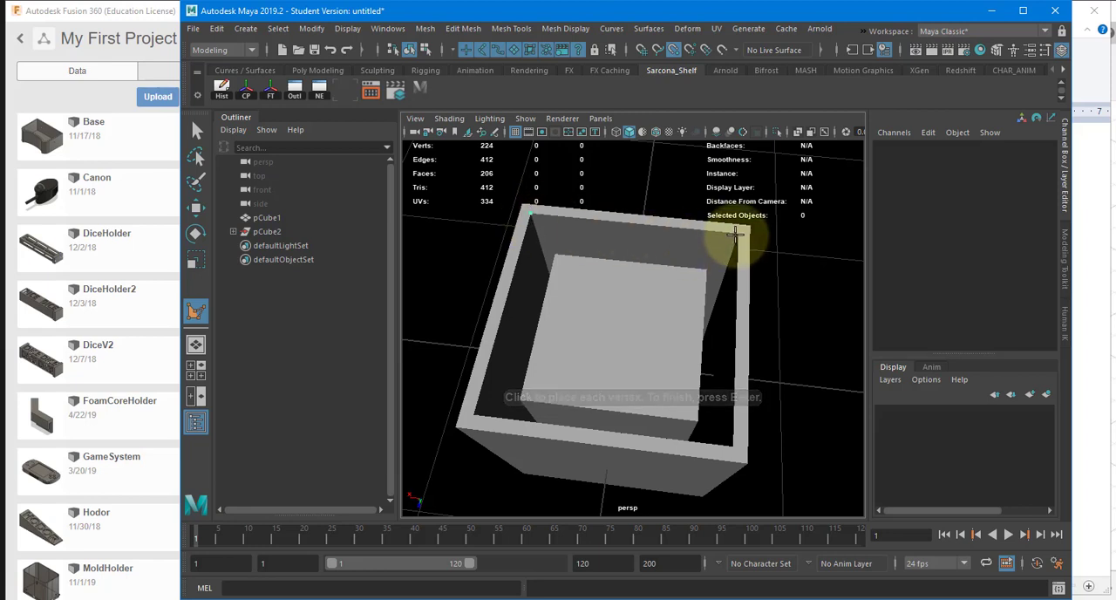
pyautogui.click(732, 446)
pyautogui.click(471, 415)
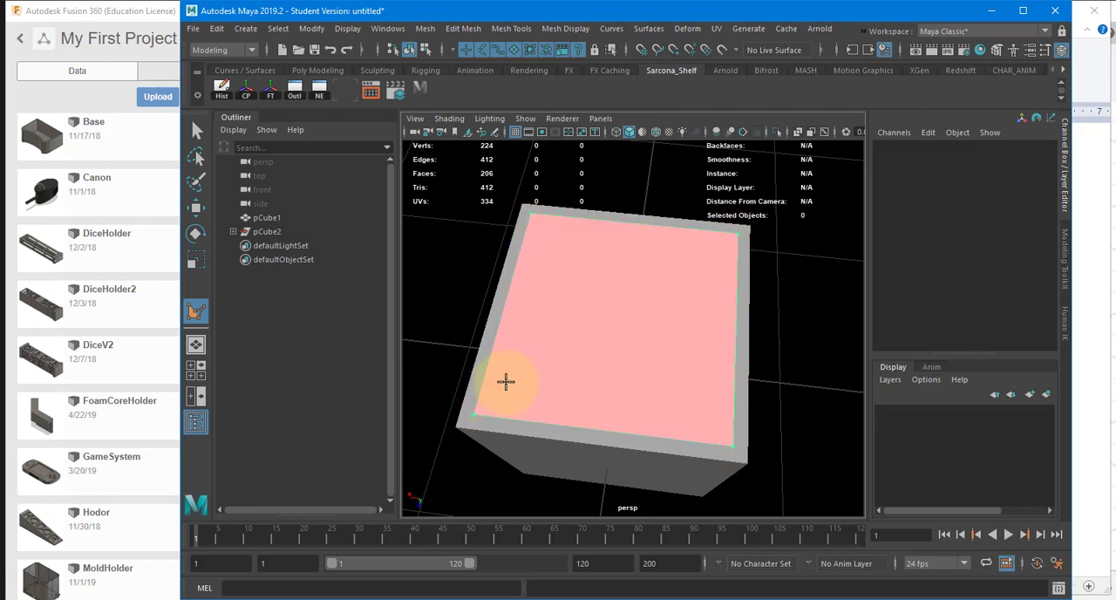
pyautogui.press('Return')
pyautogui.press('w')
# Step: Extrude the new bottom polygon downward into a plate with a Local Translate Z of about -0.7
pyautogui.keyDown('alt'); pyautogui.moveTo(553, 336); pyautogui.dragTo(580, 275); pyautogui.keyUp('alt')
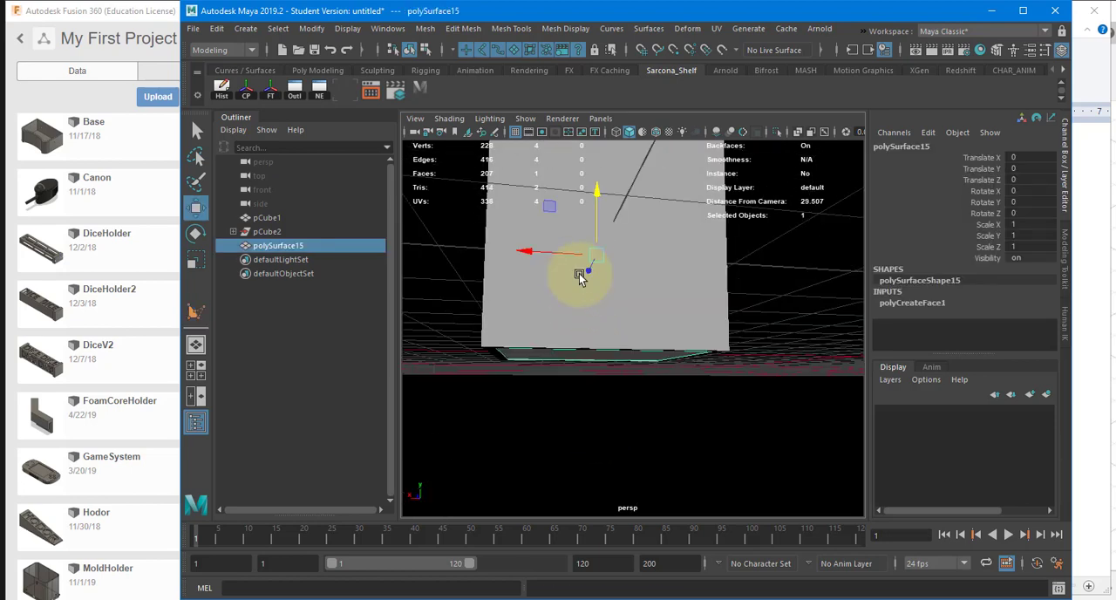
pyautogui.hotkey('ctrl', 'e')
pyautogui.press('4')
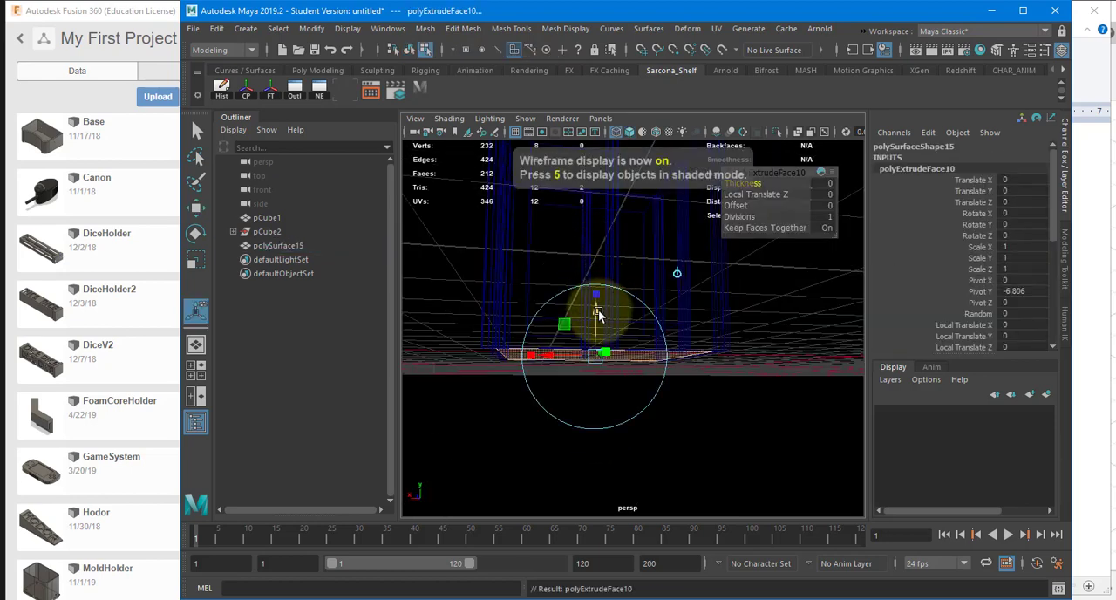
pyautogui.moveTo(597, 317); pyautogui.dragTo(597, 321)
pyautogui.press('f')
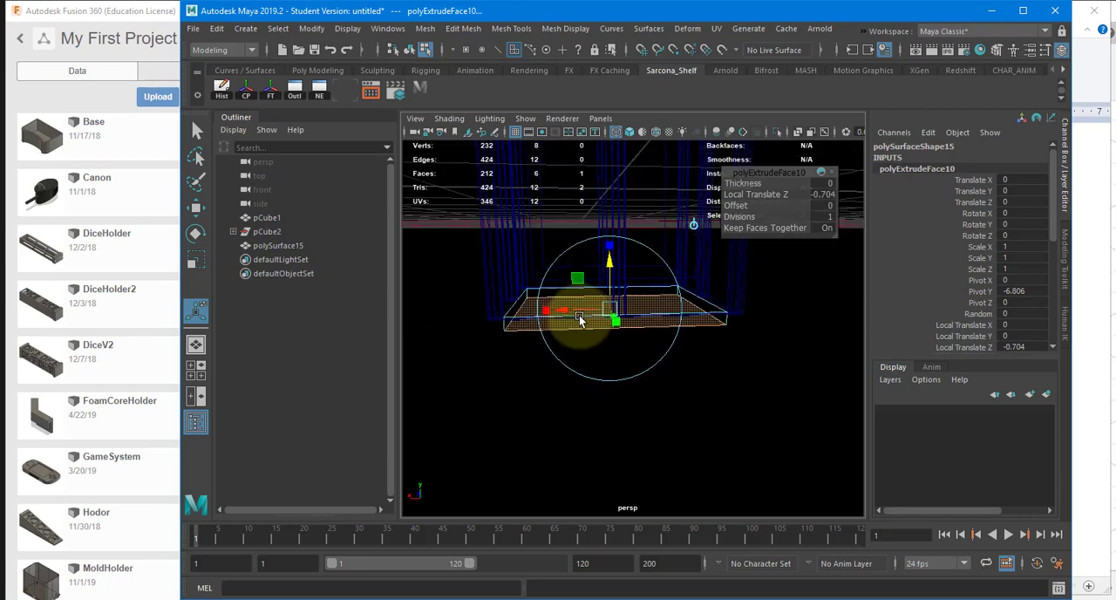
# Step: Extrude the bottom plate's four side faces outward to the walls' outer edges, and return to shaded object mode
pyautogui.click(508, 320)
pyautogui.keyDown('alt'); pyautogui.moveTo(491, 323); pyautogui.dragTo(530, 326); pyautogui.keyUp('alt')
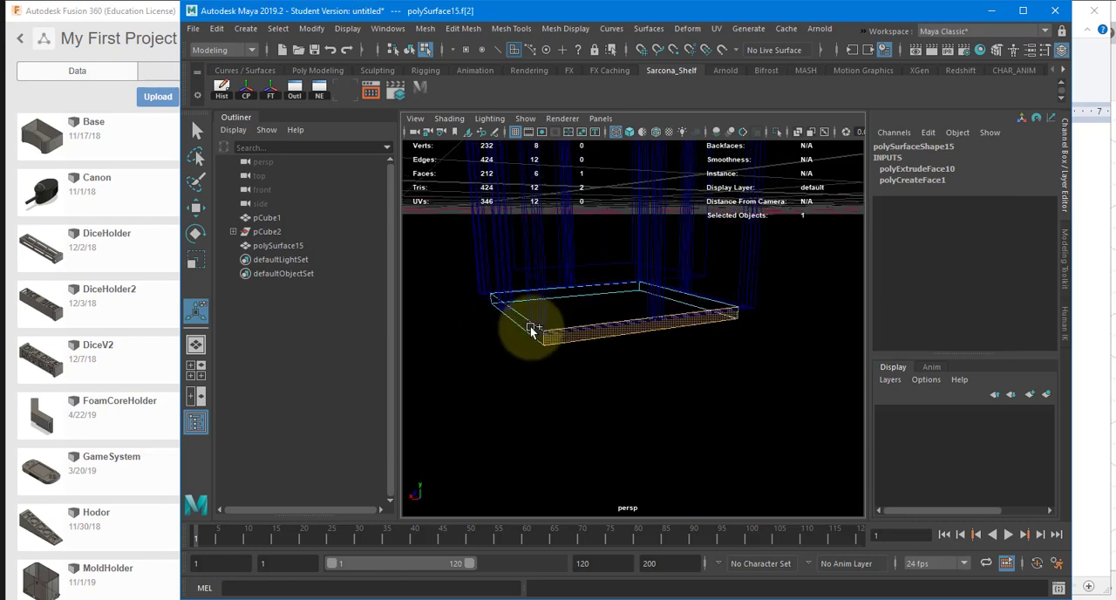
pyautogui.keyDown('shift'); pyautogui.doubleClick(530, 328); pyautogui.keyUp('shift')
pyautogui.keyDown('alt'); pyautogui.moveTo(594, 373); pyautogui.dragTo(630, 379); pyautogui.keyUp('alt')
pyautogui.hotkey('ctrl', 'e')
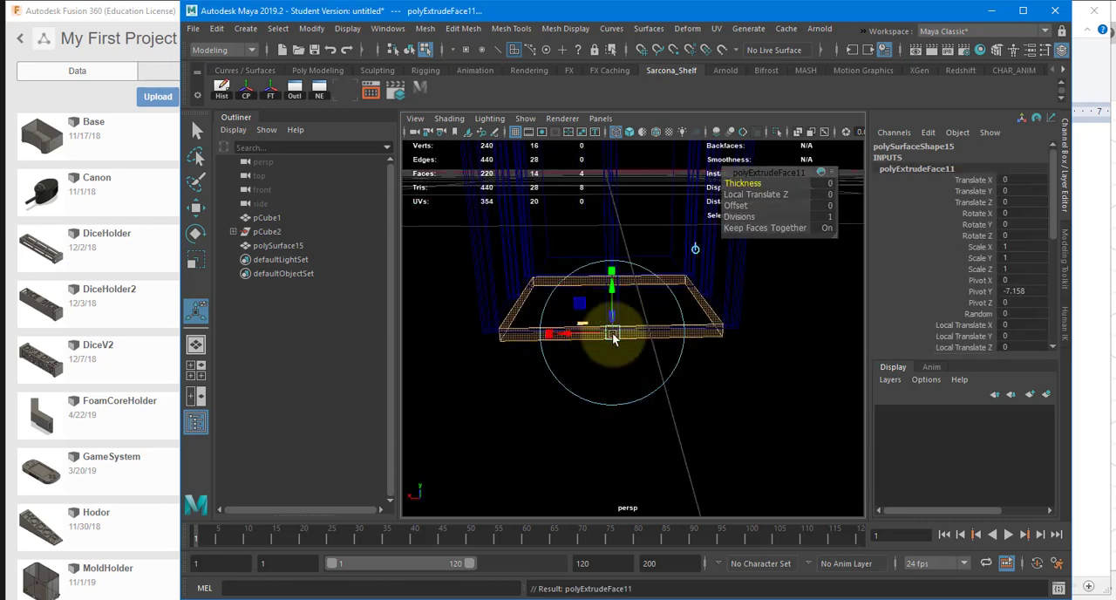
pyautogui.moveTo(685, 338)
pyautogui.keyDown('alt'); pyautogui.mouseDown()
pyautogui.moveTo(567, 316)
pyautogui.moveTo(671, 342)
pyautogui.moveTo(660, 359)
pyautogui.mouseUp(); pyautogui.keyUp('alt')
pyautogui.press('5')
pyautogui.press('w')
pyautogui.press('F8')
# Step: Select the bottom plate, reverse its normals and clear the selection
pyautogui.keyDown('alt'); pyautogui.moveTo(645, 363); pyautogui.dragTo(643, 471, button='middle'); pyautogui.keyUp('alt')
pyautogui.keyDown('alt'); pyautogui.moveTo(644, 471); pyautogui.dragTo(571, 366, button='right'); pyautogui.keyUp('alt')
pyautogui.keyDown('alt'); pyautogui.moveTo(575, 368); pyautogui.dragTo(680, 227); pyautogui.keyUp('alt')
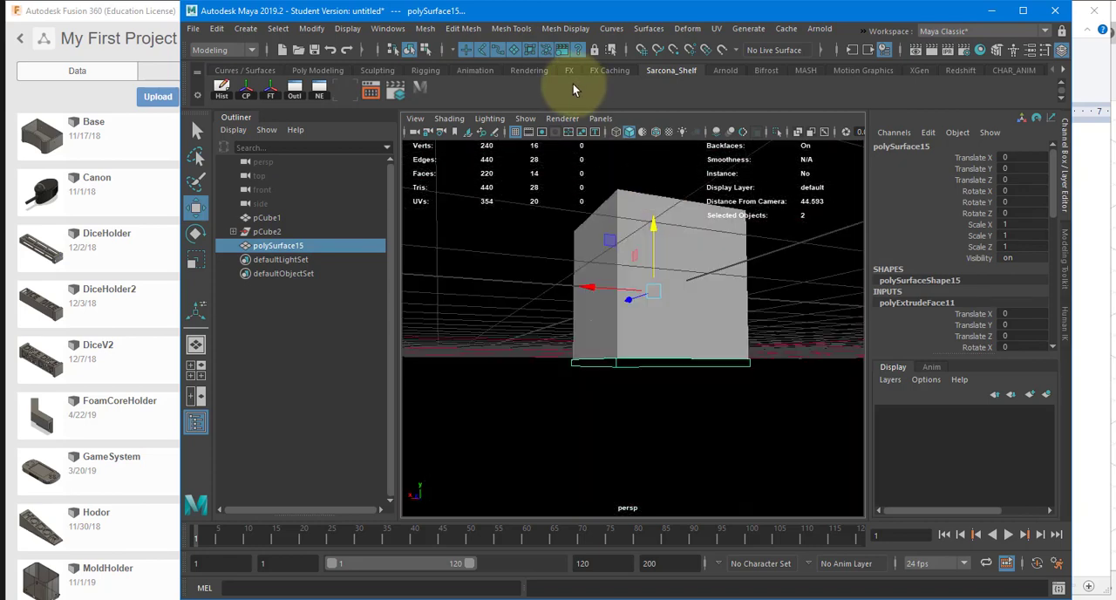
pyautogui.click(565, 28)
pyautogui.click(575, 91)
pyautogui.keyDown('alt'); pyautogui.moveTo(578, 323); pyautogui.dragTo(616, 389); pyautogui.keyUp('alt')
pyautogui.click(538, 340)
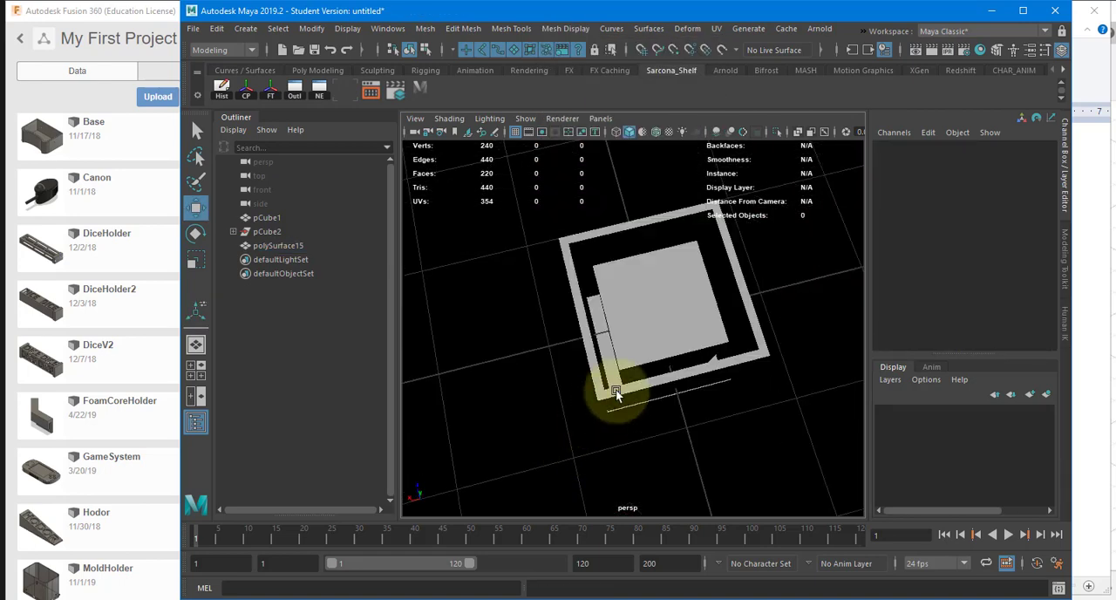
# Step: Slide individual wall pieces out of the box, one of them about 8.27 units along negative Z, and undo the moves
pyautogui.click(622, 341)
pyautogui.keyDown('alt'); pyautogui.moveTo(622, 341); pyautogui.dragTo(758, 340); pyautogui.keyUp('alt')
pyautogui.hotkey('ctrl', 'z')
pyautogui.click(735, 277)
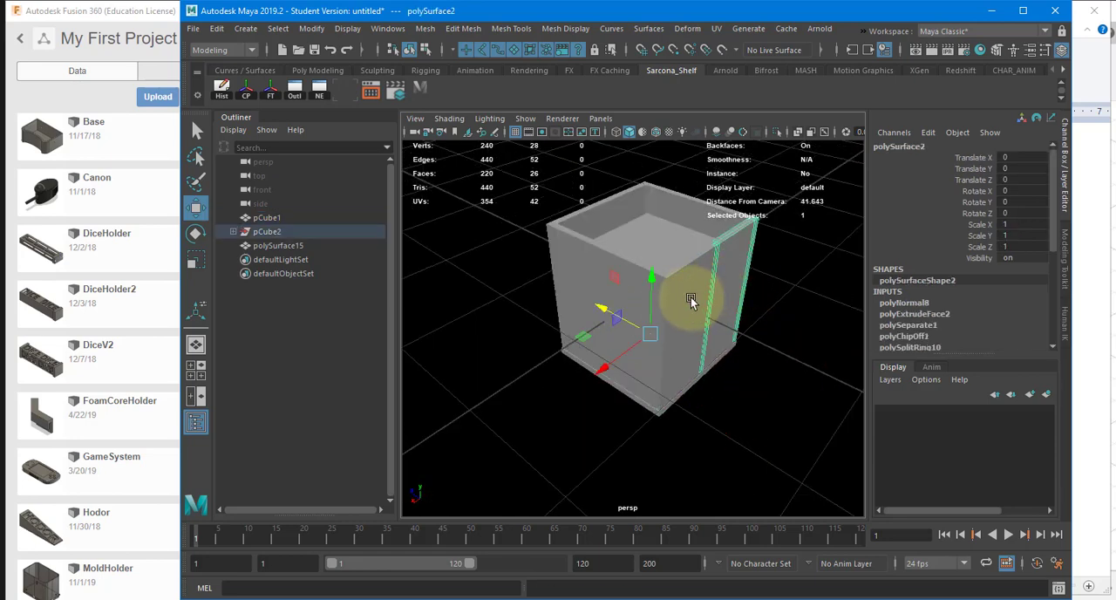
pyautogui.moveTo(639, 327); pyautogui.dragTo(711, 336)
pyautogui.hotkey('ctrl', 'z')
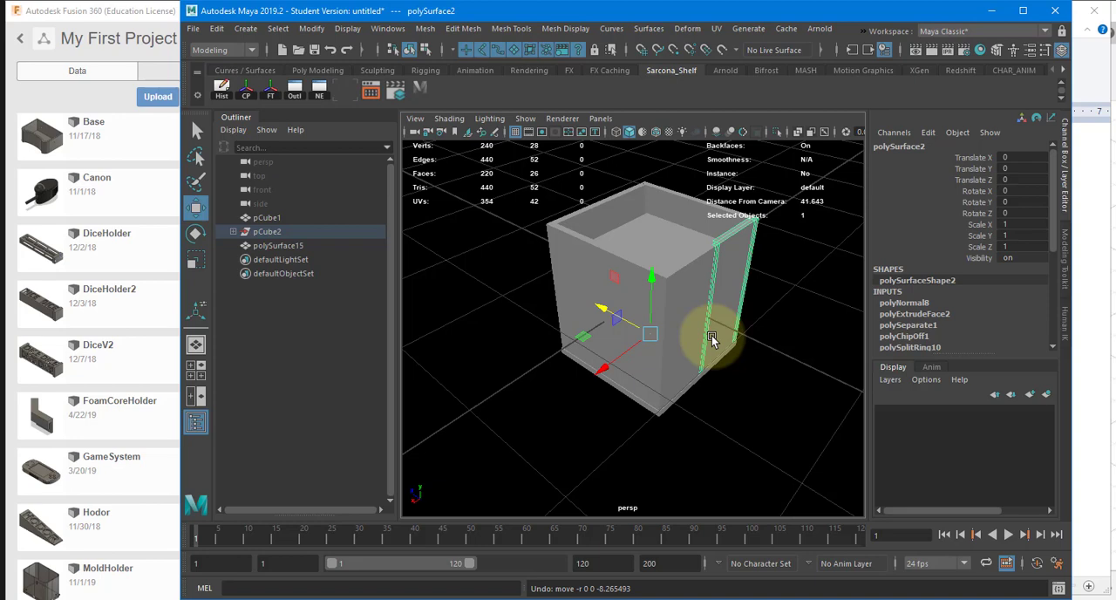
# Step: Move the bottom plate about 3.3 units down, away from the walls
pyautogui.keyDown('alt'); pyautogui.moveTo(692, 384); pyautogui.dragTo(704, 198); pyautogui.keyUp('alt')
pyautogui.click(652, 352)
pyautogui.moveTo(653, 353)
pyautogui.keyDown('alt'); pyautogui.mouseDown()
pyautogui.moveTo(654, 390)
pyautogui.moveTo(625, 347)
pyautogui.moveTo(667, 338)
pyautogui.mouseUp(); pyautogui.keyUp('alt')
pyautogui.keyDown('alt'); pyautogui.moveTo(667, 338); pyautogui.dragTo(720, 324, button='right'); pyautogui.keyUp('alt')
pyautogui.keyDown('alt'); pyautogui.moveTo(720, 324); pyautogui.dragTo(650, 265); pyautogui.keyUp('alt')
# Step: Extrude the central inner face of the bottom plate toward the box to form a raised lip that fits inside the walls
pyautogui.moveTo(633, 192); pyautogui.dragTo(628, 224, button='right')
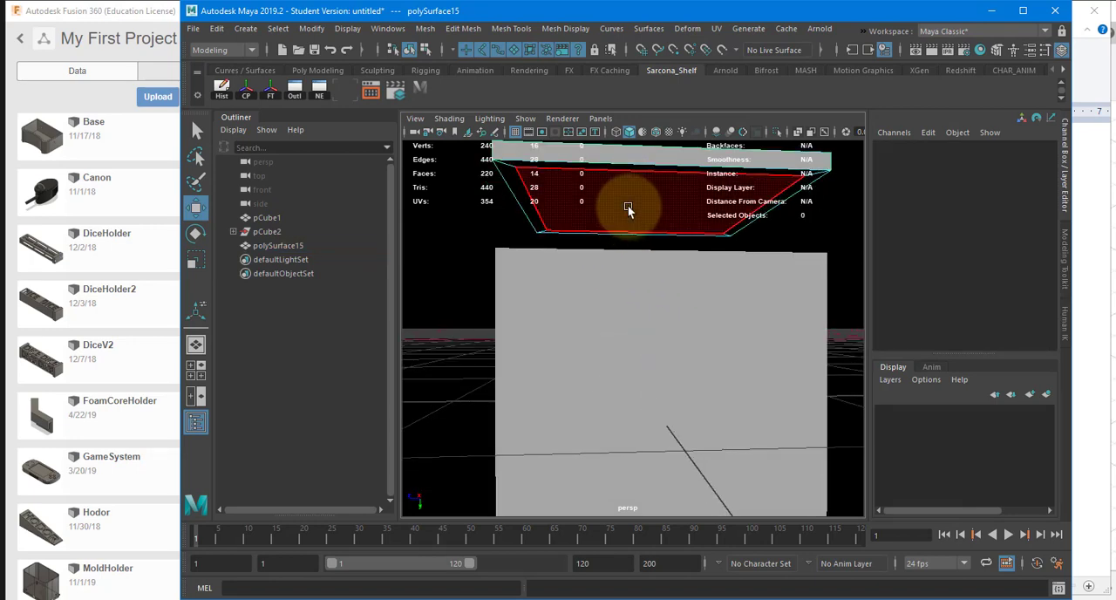
pyautogui.click(628, 207)
pyautogui.keyDown('alt'); pyautogui.moveTo(627, 208); pyautogui.dragTo(650, 311); pyautogui.keyUp('alt')
pyautogui.press('4')
pyautogui.hotkey('ctrl', 'z')
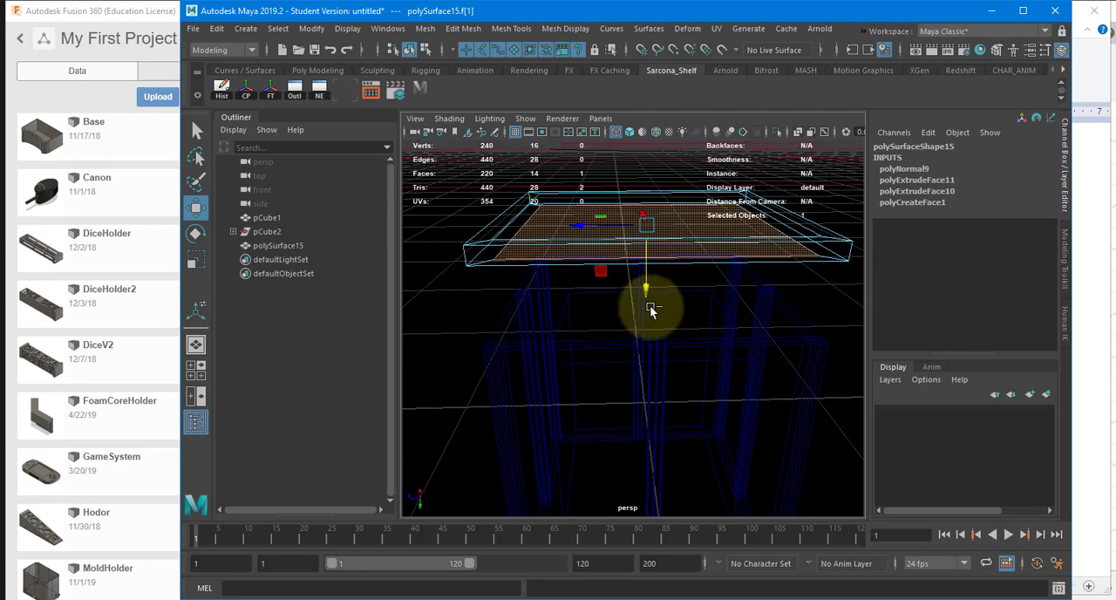
pyautogui.click(932, 191)
pyautogui.press('t')
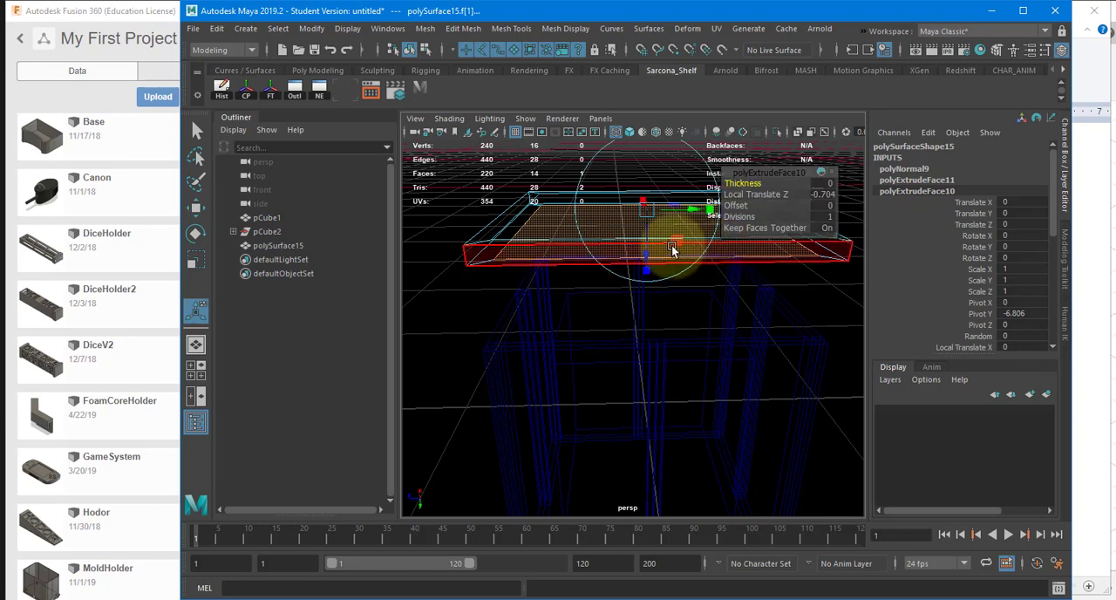
pyautogui.moveTo(649, 252)
pyautogui.keyDown('alt'); pyautogui.mouseDown()
pyautogui.moveTo(643, 241)
pyautogui.moveTo(705, 281)
pyautogui.moveTo(715, 239)
pyautogui.moveTo(663, 230)
pyautogui.moveTo(648, 279)
pyautogui.moveTo(570, 273)
pyautogui.moveTo(618, 271)
pyautogui.moveTo(568, 224)
pyautogui.mouseUp(); pyautogui.keyUp('alt')
pyautogui.hotkey('ctrl', 'e')
pyautogui.press('5')
pyautogui.press('w')
pyautogui.moveTo(567, 224); pyautogui.dragTo(587, 195, button='right')
pyautogui.moveTo(587, 195)
pyautogui.keyDown('alt'); pyautogui.mouseDown()
pyautogui.moveTo(590, 304)
pyautogui.moveTo(576, 403)
pyautogui.moveTo(567, 393)
pyautogui.mouseUp(); pyautogui.keyUp('alt')
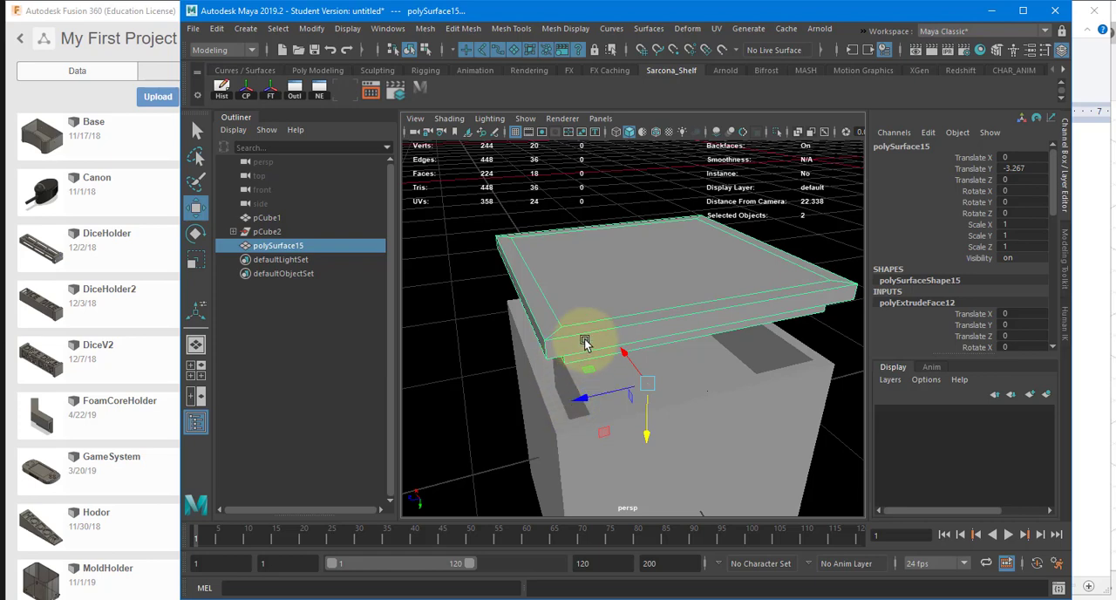
# Step: Examine the lipped bottom plate beneath the box and the individual wall pieces from several angles
pyautogui.keyDown('alt'); pyautogui.moveTo(583, 341); pyautogui.dragTo(565, 266); pyautogui.keyUp('alt')
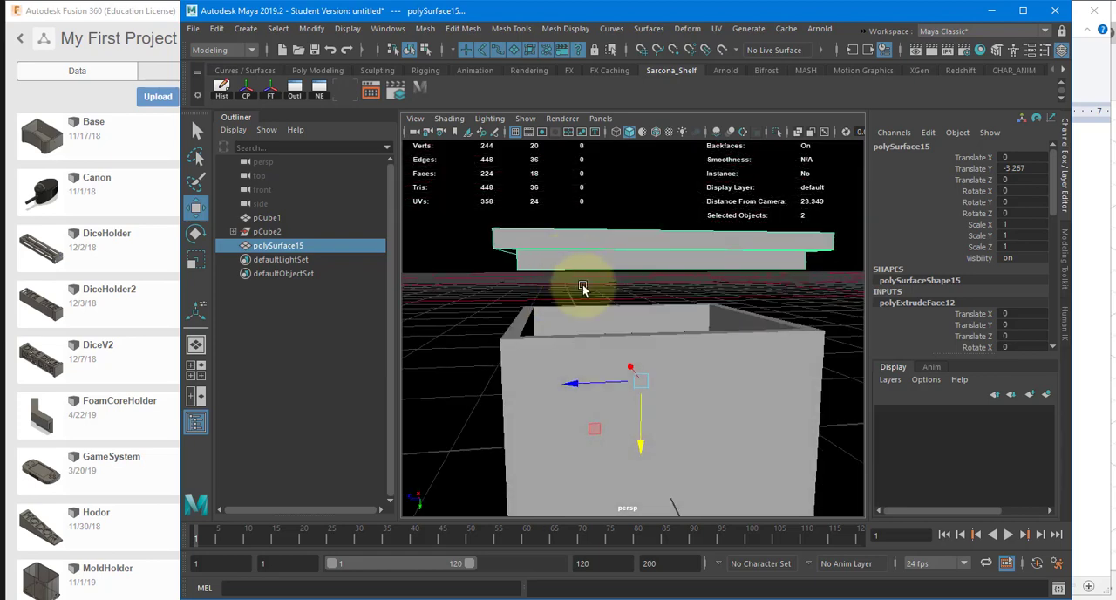
pyautogui.click(601, 351)
pyautogui.keyDown('alt'); pyautogui.moveTo(601, 351); pyautogui.dragTo(552, 374); pyautogui.keyUp('alt')
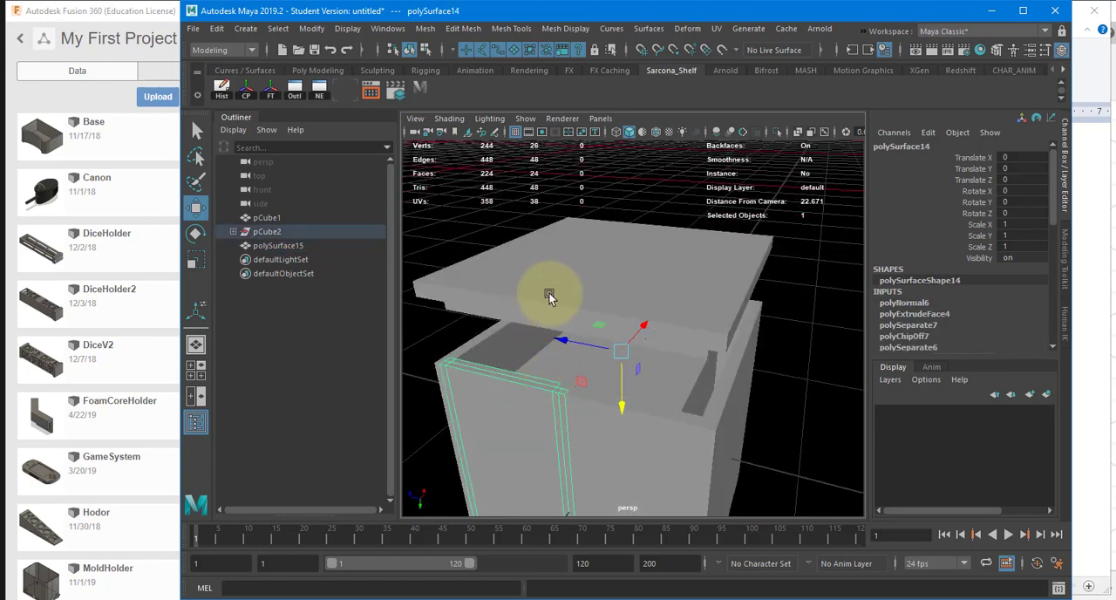
pyautogui.keyDown('alt'); pyautogui.moveTo(581, 252); pyautogui.dragTo(580, 358); pyautogui.keyUp('alt')
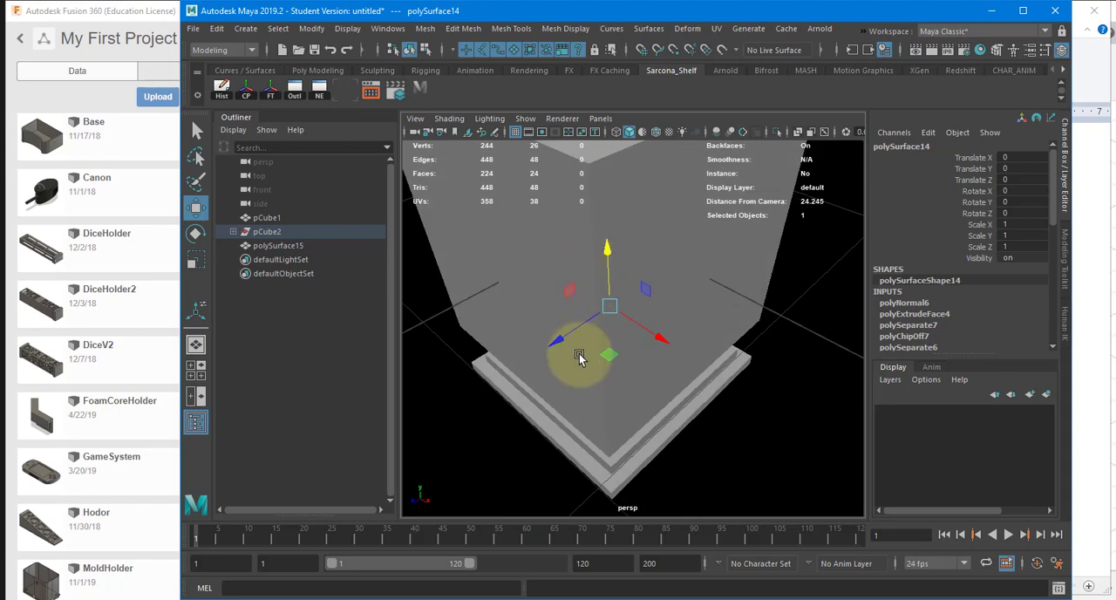
pyautogui.keyDown('alt'); pyautogui.moveTo(579, 357); pyautogui.dragTo(571, 447, button='middle'); pyautogui.keyUp('alt')
pyautogui.click(583, 332)
pyautogui.click(570, 367)
pyautogui.click(721, 278)
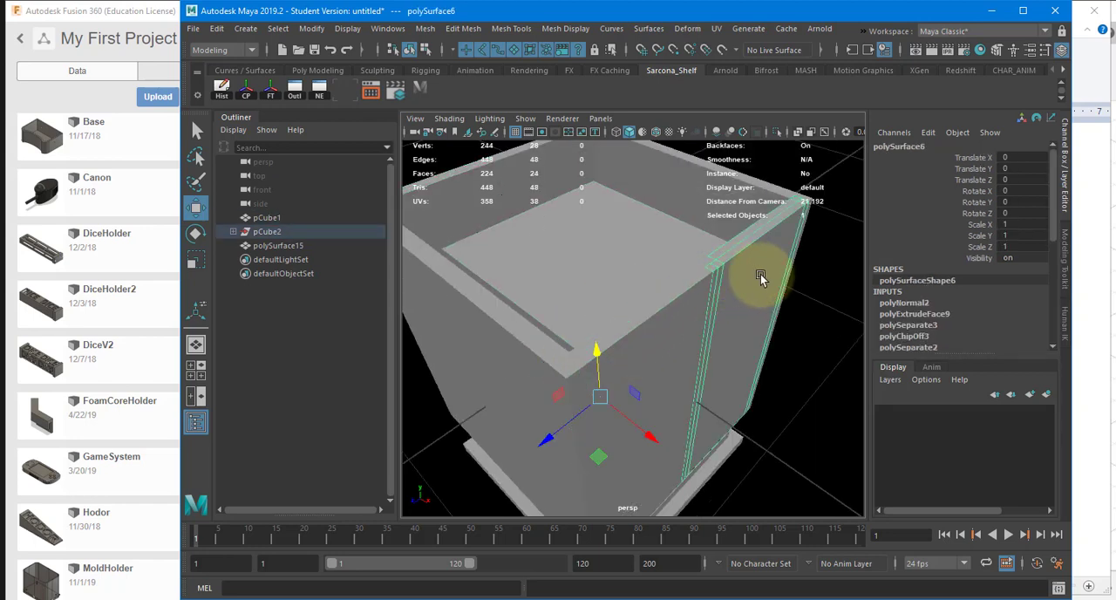
# Step: Show the model in wireframe from the top and enter vertex mode on the wall piece on the negative-X side of the centre joint
pyautogui.press('space')
pyautogui.moveTo(758, 269); pyautogui.dragTo(692, 296)
pyautogui.keyDown('alt'); pyautogui.moveTo(692, 298); pyautogui.dragTo(706, 286, button='middle'); pyautogui.keyUp('alt')
pyautogui.press('4')
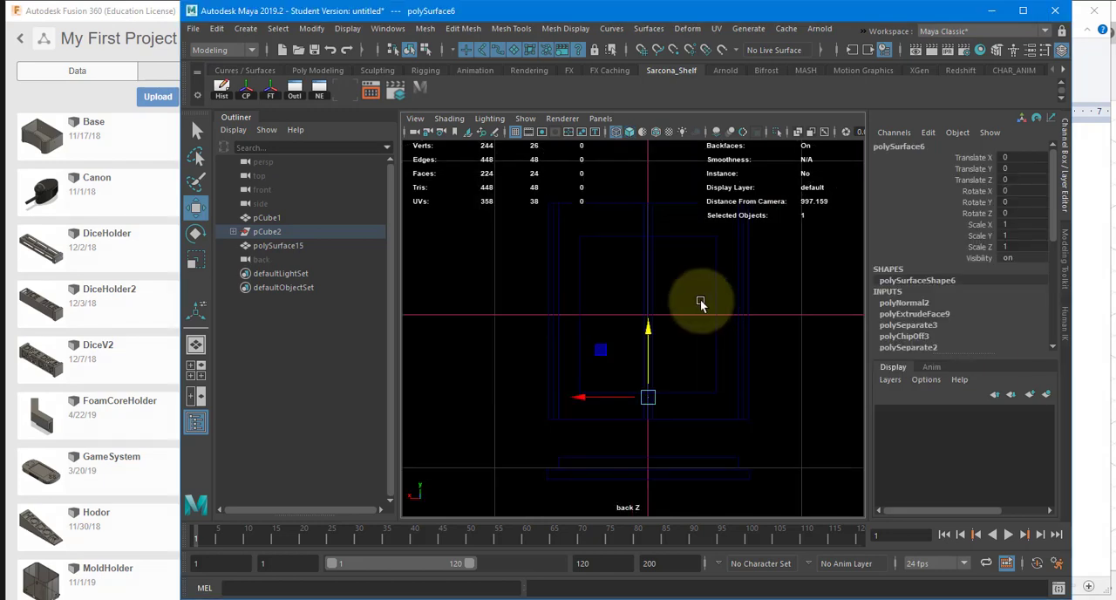
pyautogui.press('space')
pyautogui.moveTo(628, 251); pyautogui.dragTo(555, 296)
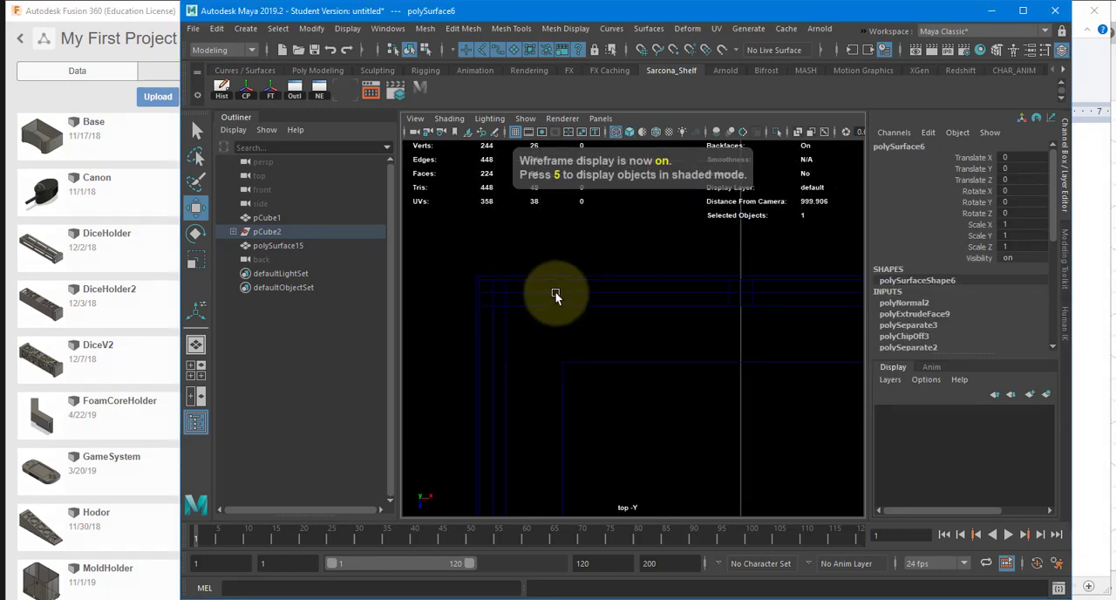
pyautogui.moveTo(556, 296)
pyautogui.keyDown('alt'); pyautogui.mouseDown(button='middle')
pyautogui.moveTo(558, 255)
pyautogui.moveTo(570, 311)
pyautogui.mouseUp(button='middle'); pyautogui.keyUp('alt')
pyautogui.click(577, 247)
pyautogui.click(594, 252)
pyautogui.keyDown('alt'); pyautogui.moveTo(680, 322); pyautogui.dragTo(814, 328, button='right'); pyautogui.keyUp('alt')
pyautogui.keyDown('alt'); pyautogui.moveTo(733, 332); pyautogui.dragTo(644, 347, button='middle'); pyautogui.keyUp('alt')
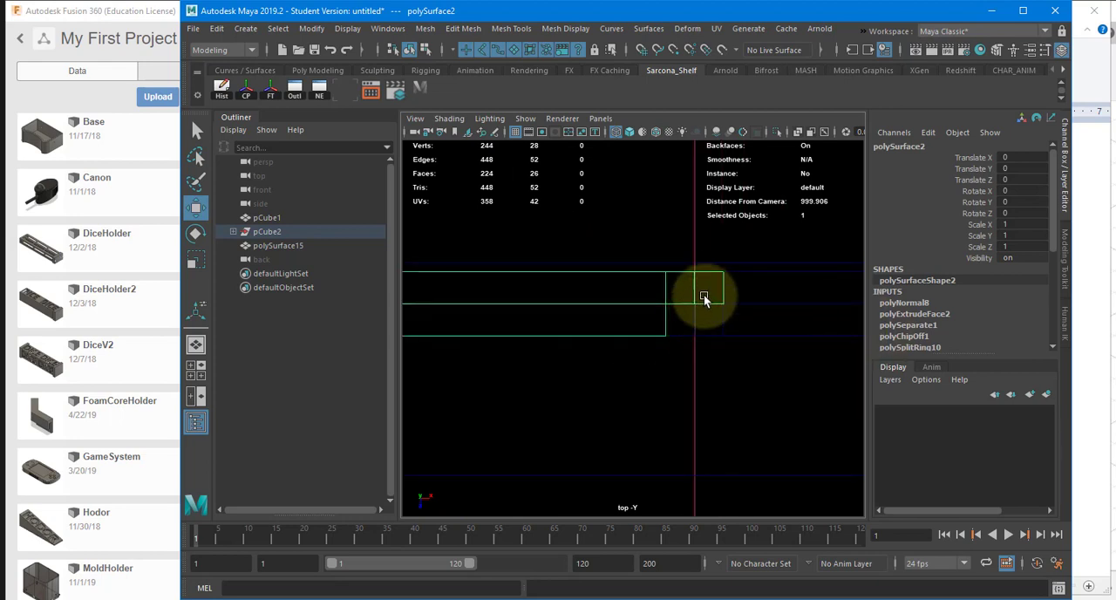
pyautogui.moveTo(665, 221); pyautogui.dragTo(590, 215, button='right')
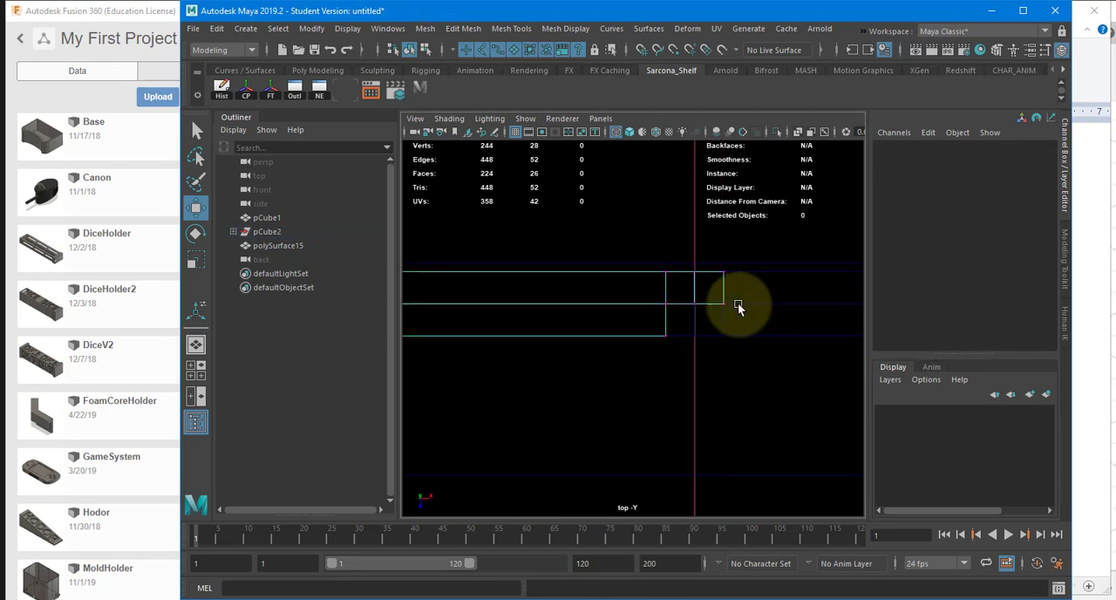
pyautogui.moveTo(733, 260); pyautogui.dragTo(720, 320)
pyautogui.keyDown('alt'); pyautogui.moveTo(769, 332); pyautogui.dragTo(819, 298, button='right'); pyautogui.keyUp('alt')
pyautogui.keyDown('alt'); pyautogui.moveTo(827, 281); pyautogui.dragTo(739, 321, button='middle'); pyautogui.keyUp('alt')
pyautogui.moveTo(739, 323); pyautogui.dragTo(728, 319)
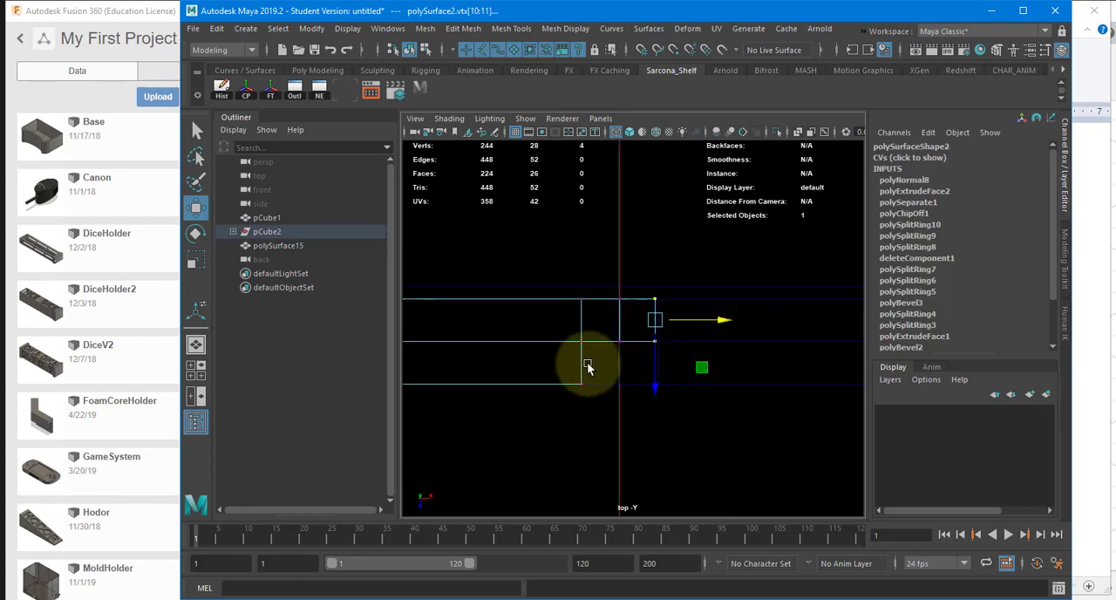
pyautogui.hotkey('ctrl', 'z')
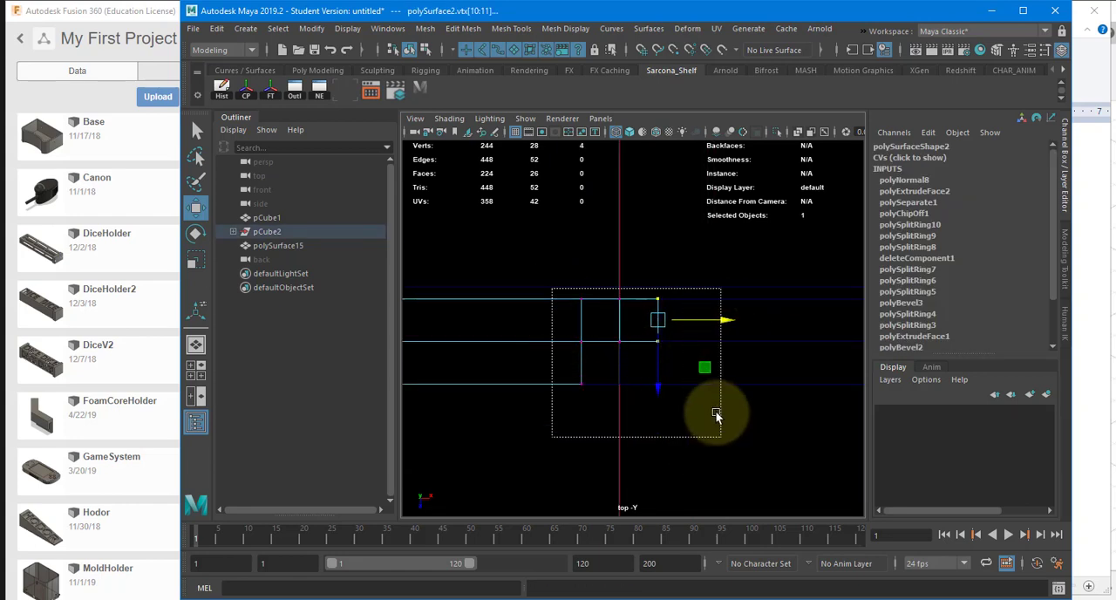
# Step: Move this piece's joint vertices slightly toward negative X and its middle vertex row slightly toward negative Z to create clearance
pyautogui.moveTo(715, 415); pyautogui.dragTo(716, 418)
pyautogui.moveTo(692, 339); pyautogui.dragTo(511, 381)
pyautogui.scroll(3, 746, 410)
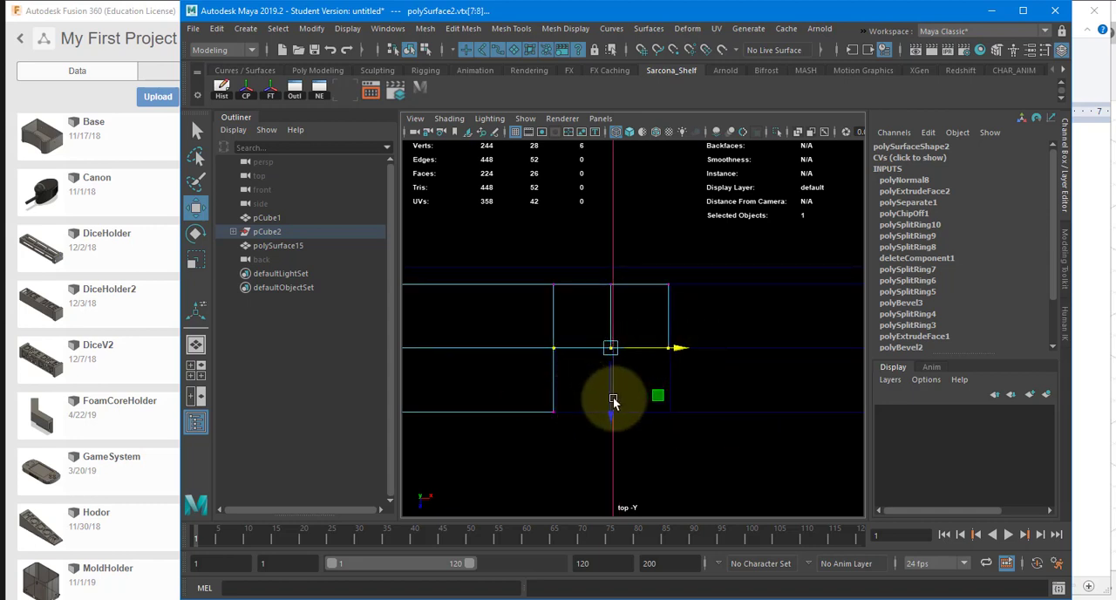
pyautogui.moveTo(611, 400); pyautogui.dragTo(612, 396)
# Step: On the mating wall piece, move the joint vertices slightly toward positive X and the middle vertex row slightly toward positive Z
pyautogui.keyDown('alt'); pyautogui.moveTo(609, 403); pyautogui.dragTo(550, 343, button='right'); pyautogui.keyUp('alt')
pyautogui.click(682, 373)
pyautogui.moveTo(495, 336); pyautogui.dragTo(545, 503)
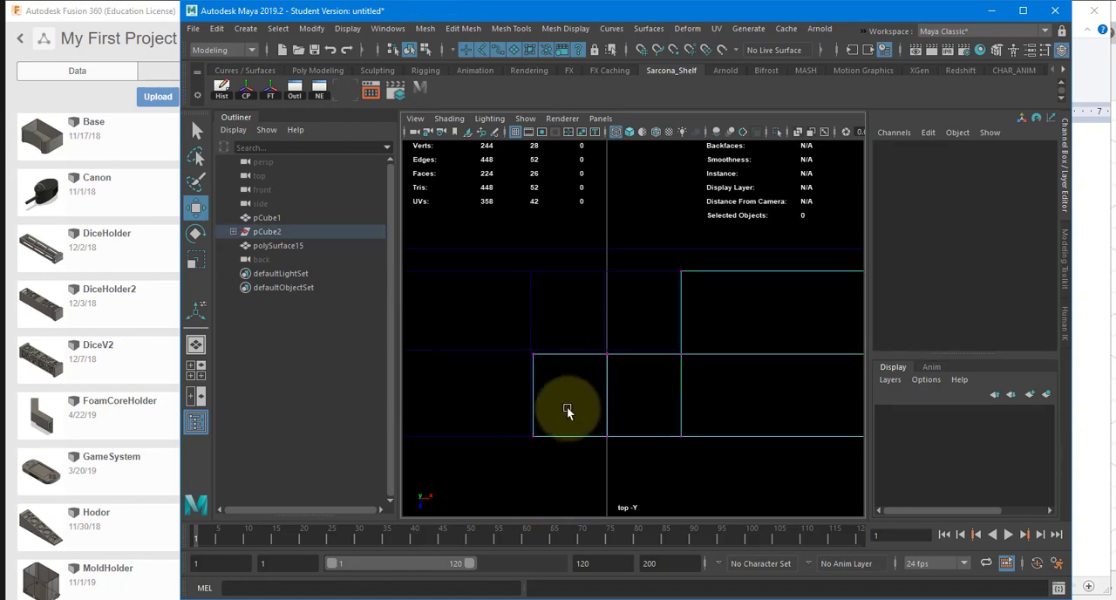
pyautogui.moveTo(574, 397); pyautogui.dragTo(572, 397)
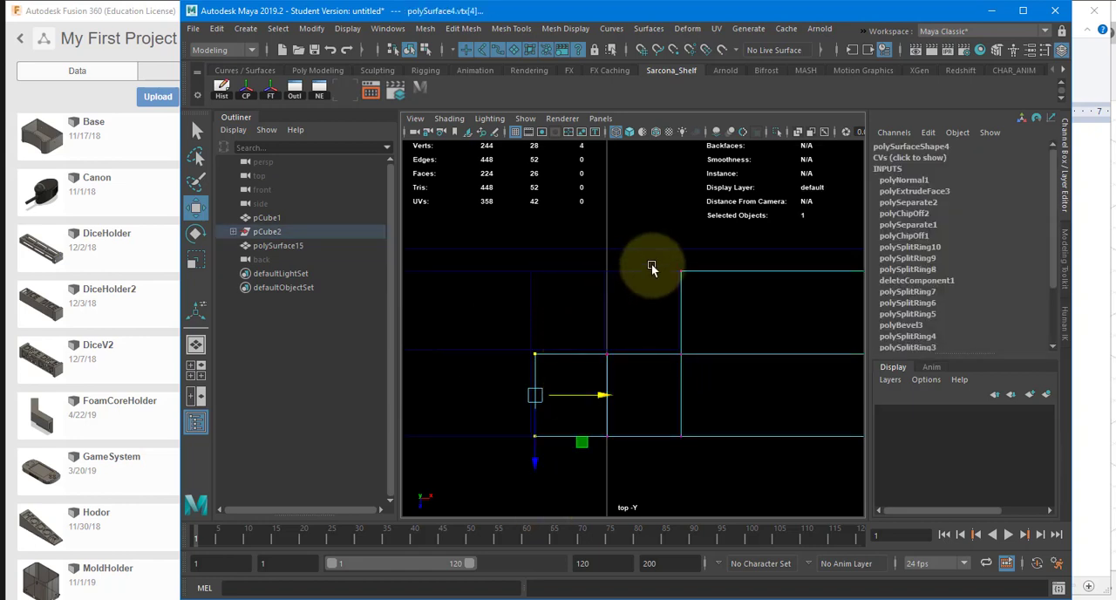
pyautogui.moveTo(657, 255); pyautogui.dragTo(680, 351)
pyautogui.hotkey('ctrl', 'z')
pyautogui.keyDown('shift'); pyautogui.moveTo(672, 420); pyautogui.dragTo(706, 456); pyautogui.keyUp('shift')
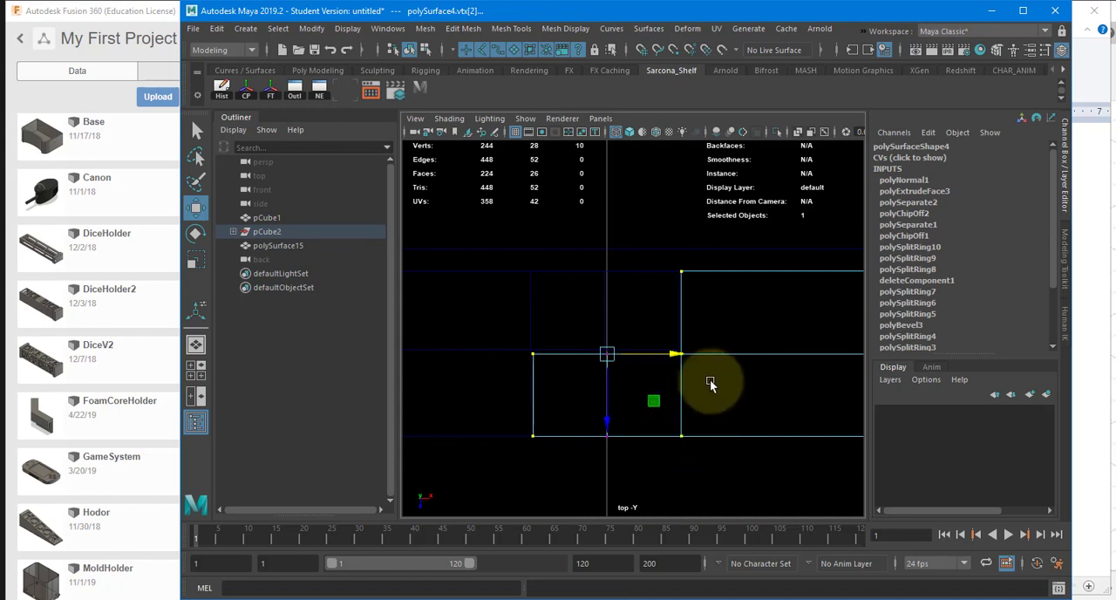
pyautogui.moveTo(677, 354); pyautogui.dragTo(678, 353)
pyautogui.moveTo(738, 325); pyautogui.dragTo(514, 393)
pyautogui.moveTo(609, 404); pyautogui.dragTo(608, 408)
# Step: Move the end vertices of the side wall piece at the negative-X, negative-Z corner slightly toward positive Z, away from the adjoining wall
pyautogui.scroll(-5, 588, 402)
pyautogui.keyDown('alt'); pyautogui.moveTo(588, 394); pyautogui.dragTo(763, 363, button='middle'); pyautogui.keyUp('alt')
pyautogui.scroll(2, 558, 328)
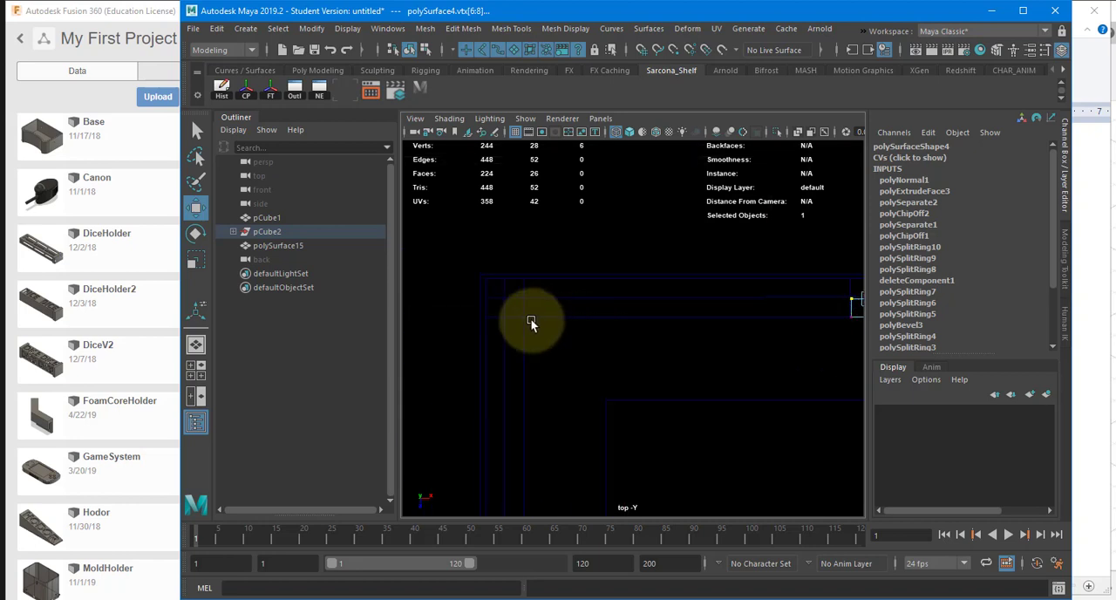
pyautogui.click(530, 318)
pyautogui.click(522, 315)
pyautogui.keyDown('alt'); pyautogui.moveTo(516, 318); pyautogui.dragTo(627, 365, button='middle'); pyautogui.keyUp('alt')
pyautogui.scroll(2, 688, 386)
pyautogui.scroll(3, 643, 301)
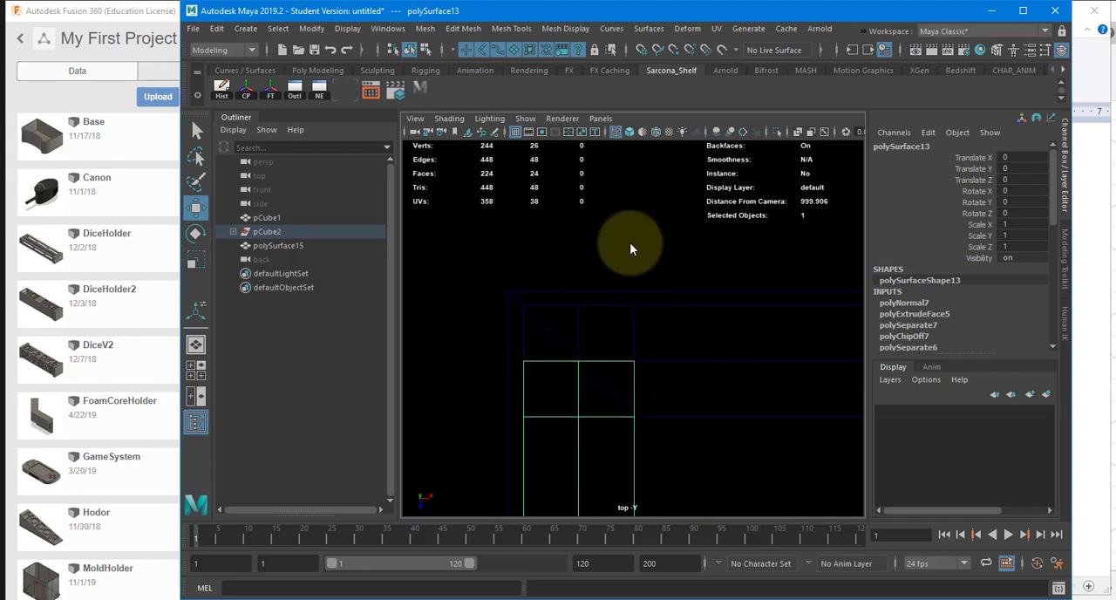
pyautogui.moveTo(640, 229); pyautogui.dragTo(610, 222, button='right')
pyautogui.moveTo(665, 340); pyautogui.dragTo(516, 381)
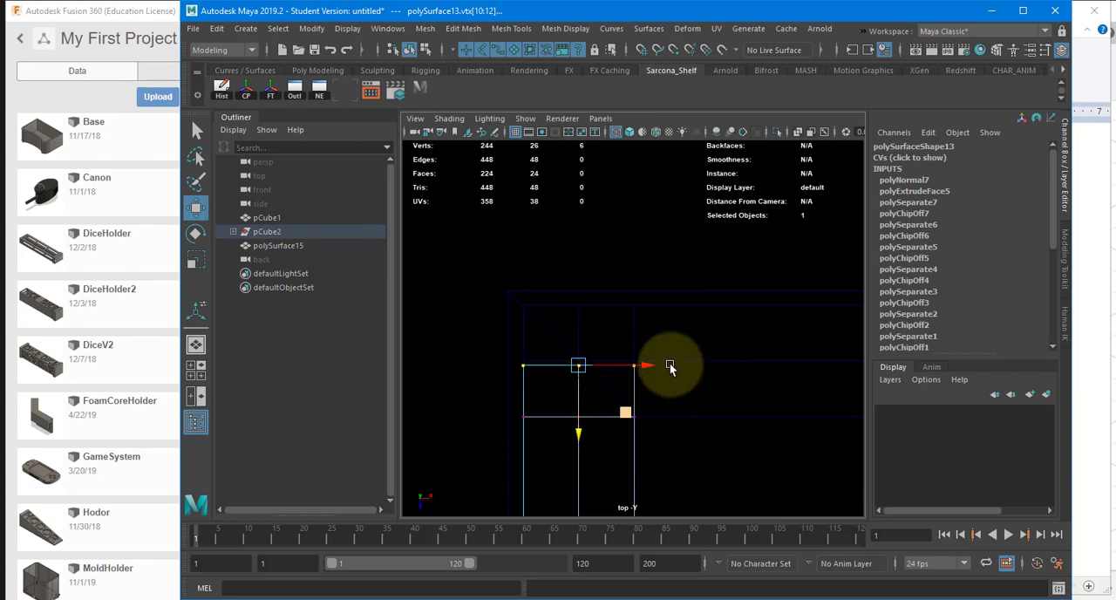
# Step: Move the inner-side vertices along the length of the corner side wall piece slightly toward negative X
pyautogui.moveTo(620, 355); pyautogui.dragTo(673, 470)
pyautogui.scroll(-5, 579, 311)
pyautogui.keyDown('alt'); pyautogui.moveTo(628, 508); pyautogui.dragTo(563, 268, button='middle'); pyautogui.keyUp('alt')
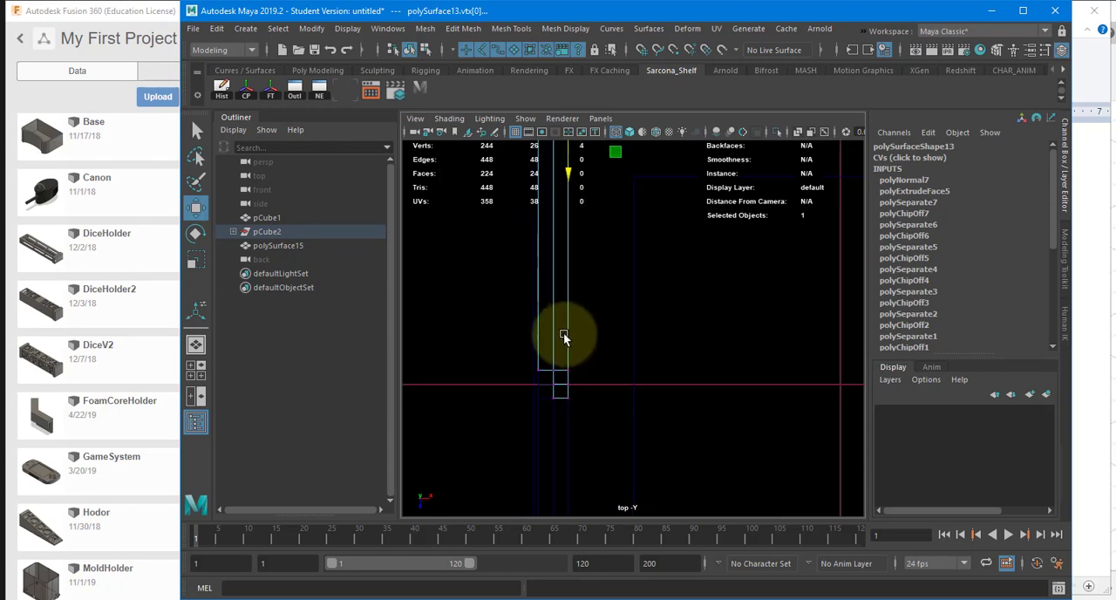
pyautogui.keyDown('shift'); pyautogui.moveTo(562, 338); pyautogui.dragTo(579, 428); pyautogui.keyUp('shift')
pyautogui.keyDown('alt'); pyautogui.moveTo(583, 304); pyautogui.dragTo(593, 413, button='middle'); pyautogui.keyUp('alt')
pyautogui.scroll(3, 680, 393)
pyautogui.keyDown('alt'); pyautogui.moveTo(631, 343); pyautogui.dragTo(638, 454, button='middle'); pyautogui.keyUp('alt')
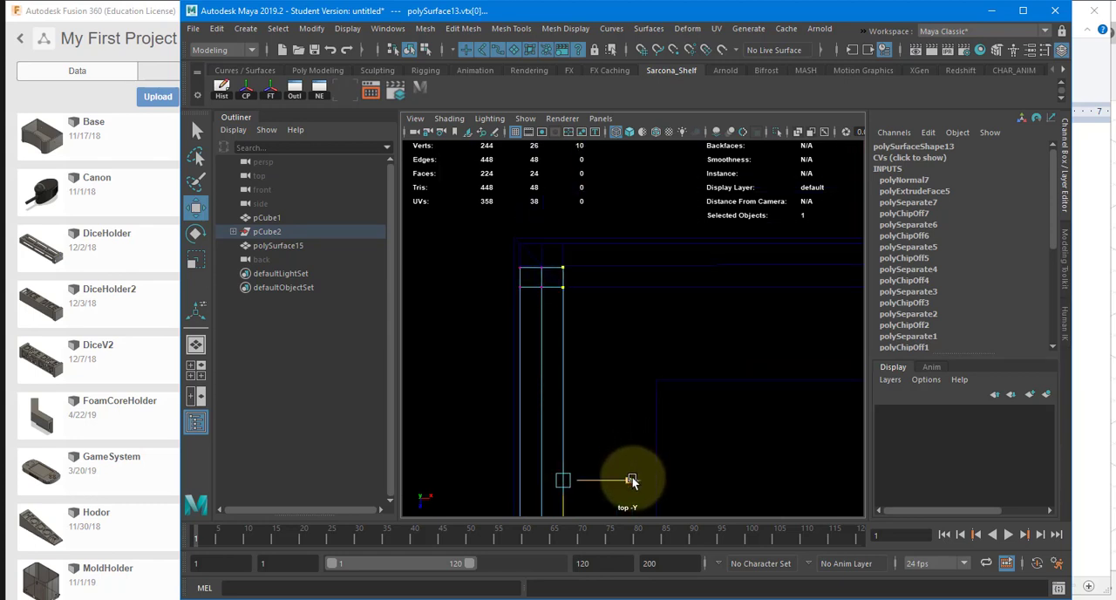
pyautogui.moveTo(630, 477); pyautogui.dragTo(627, 476)
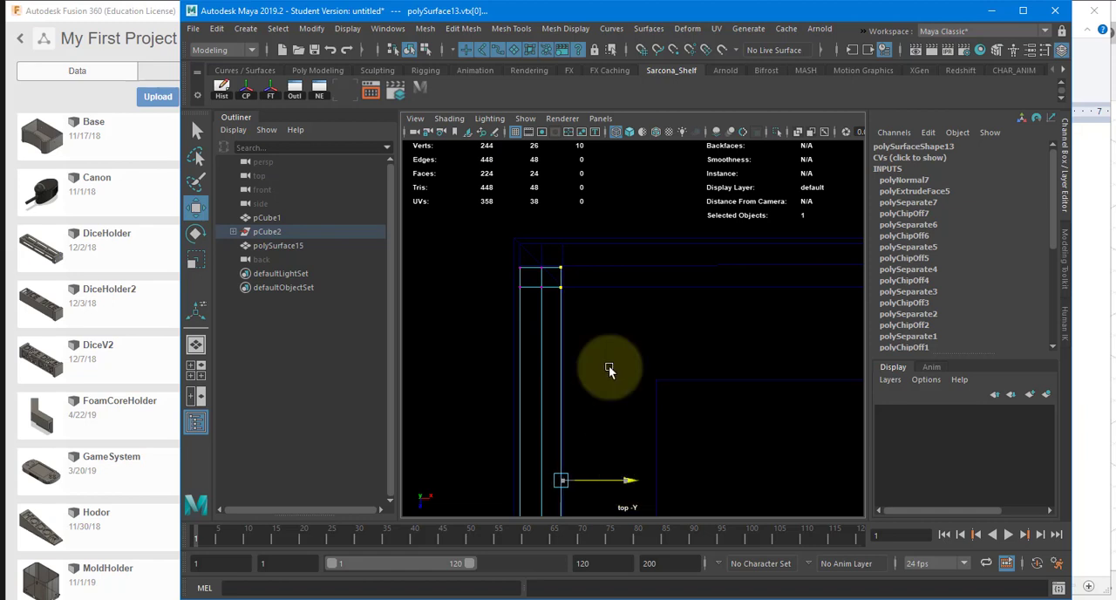
pyautogui.scroll(2, 647, 259)
pyautogui.keyDown('alt'); pyautogui.moveTo(478, 257); pyautogui.dragTo(545, 341, button='middle'); pyautogui.keyUp('alt')
pyautogui.scroll(3, 548, 338)
pyautogui.scroll(2, 563, 315)
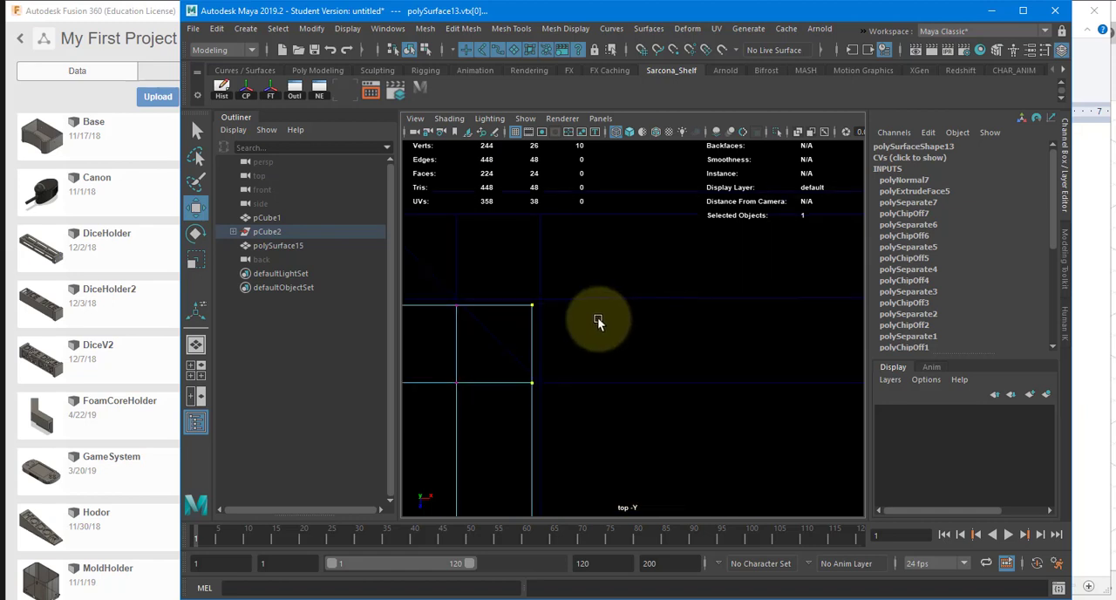
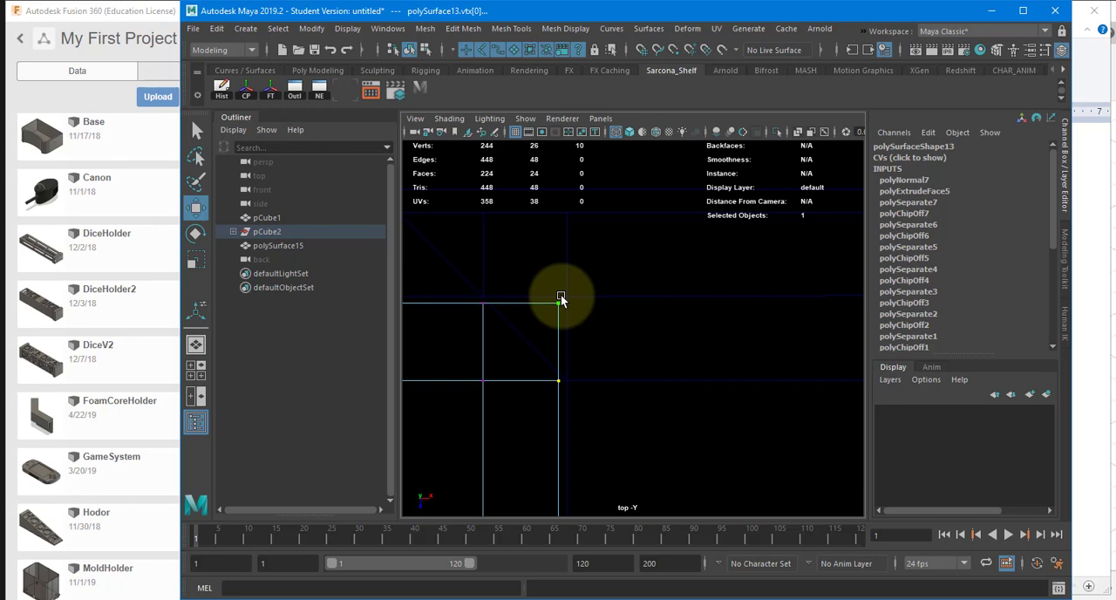
# Step: Move the joint-end vertices of the side wall piece at the negative-X, positive-Z corner slightly toward positive Z
pyautogui.scroll(-12, 684, 387)
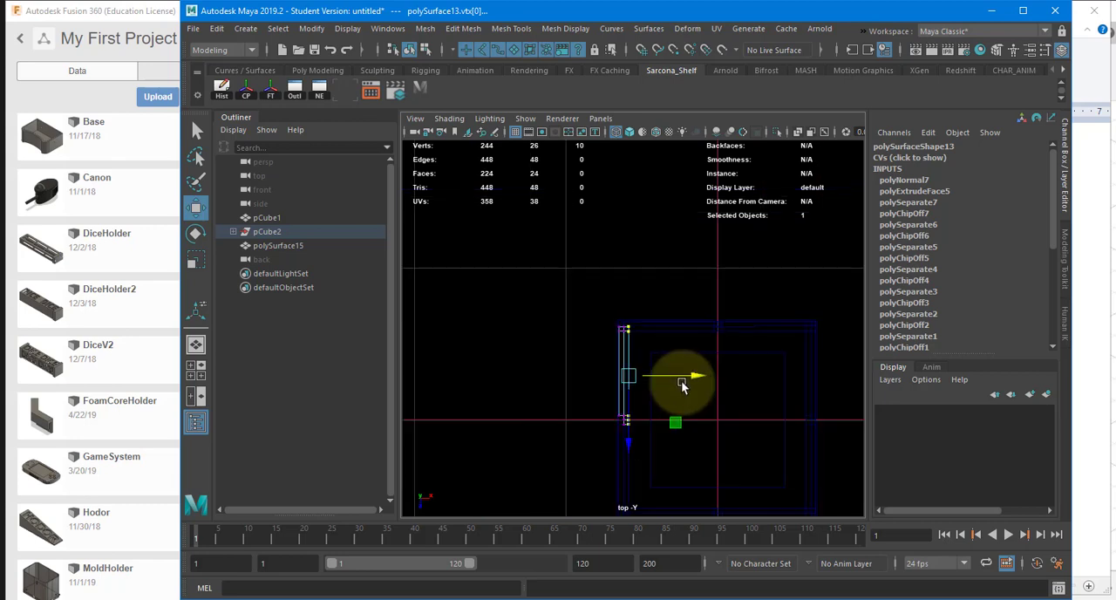
pyautogui.scroll(3, 677, 390)
pyautogui.keyDown('alt'); pyautogui.moveTo(646, 373); pyautogui.dragTo(640, 263, button='middle'); pyautogui.keyUp('alt')
pyautogui.keyDown('alt'); pyautogui.moveTo(705, 386); pyautogui.dragTo(657, 297, button='right'); pyautogui.keyUp('alt')
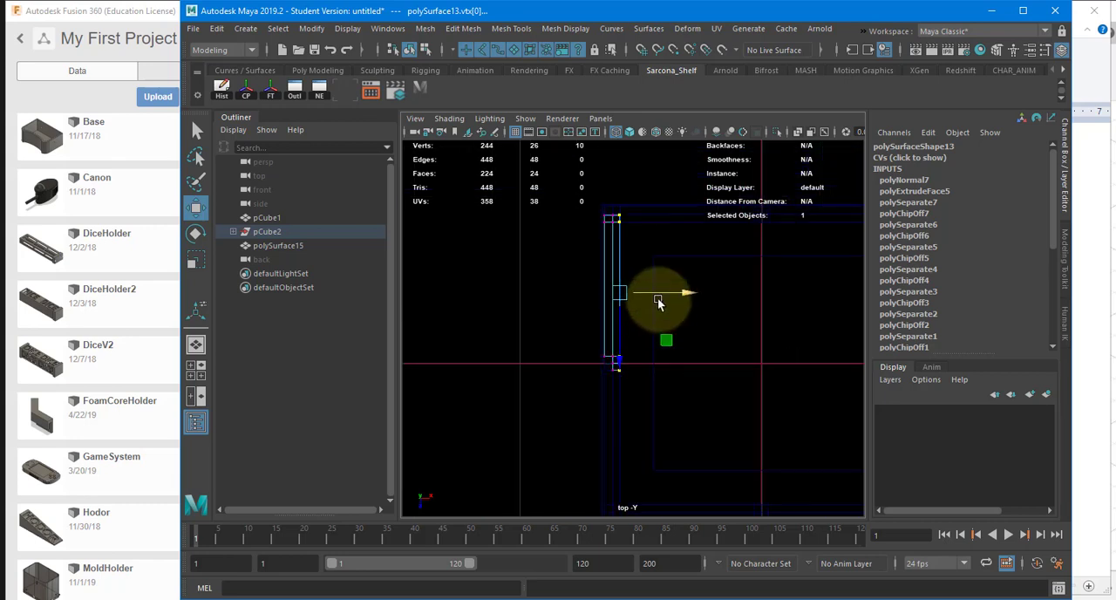
pyautogui.keyDown('alt'); pyautogui.moveTo(657, 297); pyautogui.dragTo(657, 210, button='middle'); pyautogui.keyUp('alt')
pyautogui.keyDown('alt'); pyautogui.moveTo(656, 210); pyautogui.dragTo(1015, 318, button='right'); pyautogui.keyUp('alt')
pyautogui.click(576, 271)
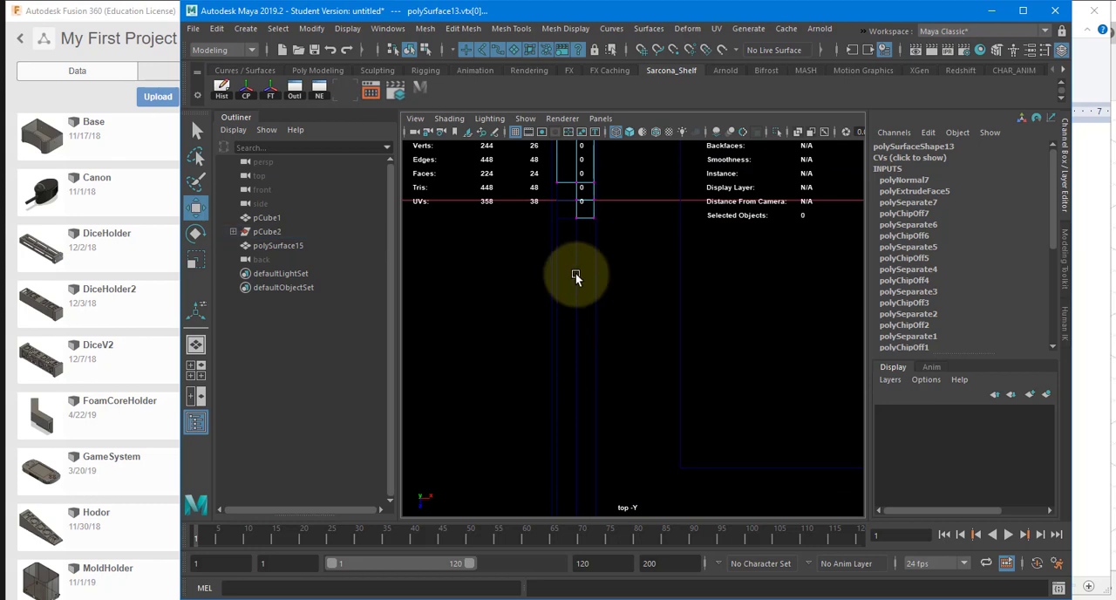
pyautogui.keyDown('alt'); pyautogui.moveTo(578, 266); pyautogui.dragTo(563, 333, button='middle'); pyautogui.keyUp('alt')
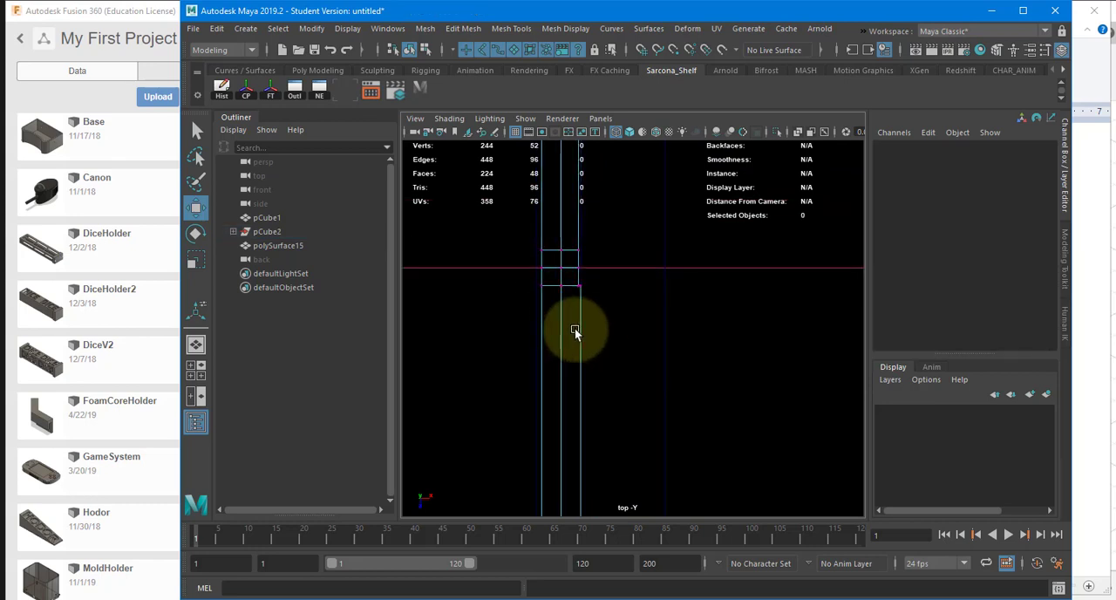
pyautogui.click(578, 316)
pyautogui.moveTo(578, 316); pyautogui.dragTo(522, 316, button='right')
pyautogui.keyDown('alt'); pyautogui.moveTo(566, 339); pyautogui.dragTo(562, 383, button='middle'); pyautogui.keyUp('alt')
pyautogui.keyDown('alt'); pyautogui.moveTo(562, 384); pyautogui.dragTo(577, 357, button='right'); pyautogui.keyUp('alt')
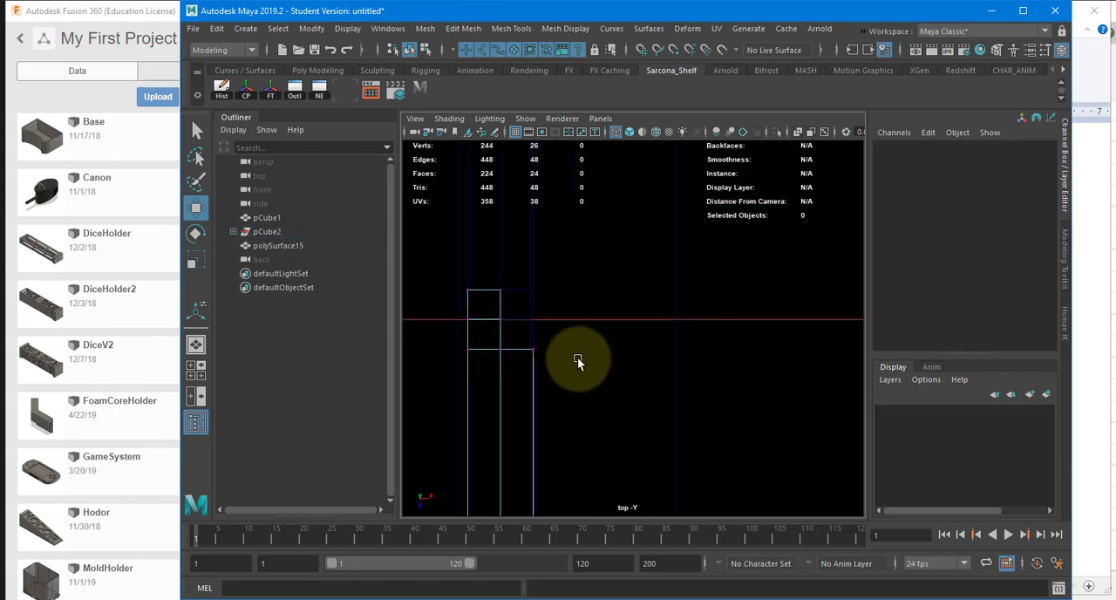
pyautogui.moveTo(560, 385); pyautogui.dragTo(563, 387)
pyautogui.press('f')
pyautogui.keyDown('alt'); pyautogui.moveTo(564, 334); pyautogui.dragTo(572, 371, button='right'); pyautogui.keyUp('alt')
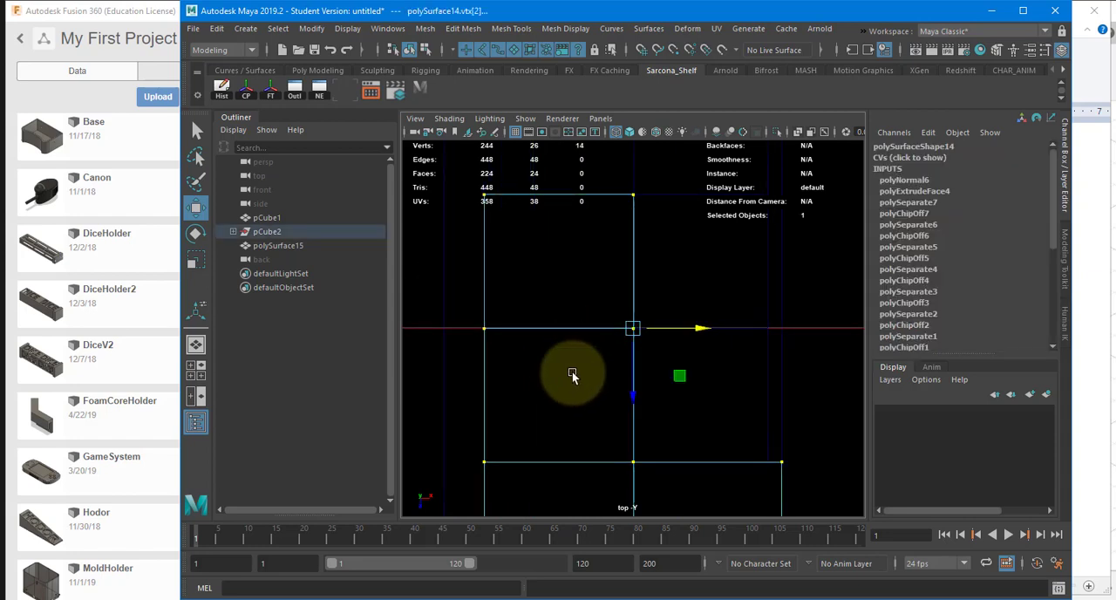
pyautogui.keyDown('alt'); pyautogui.moveTo(572, 372); pyautogui.dragTo(539, 430, button='middle'); pyautogui.keyUp('alt')
pyautogui.moveTo(434, 232); pyautogui.dragTo(685, 348)
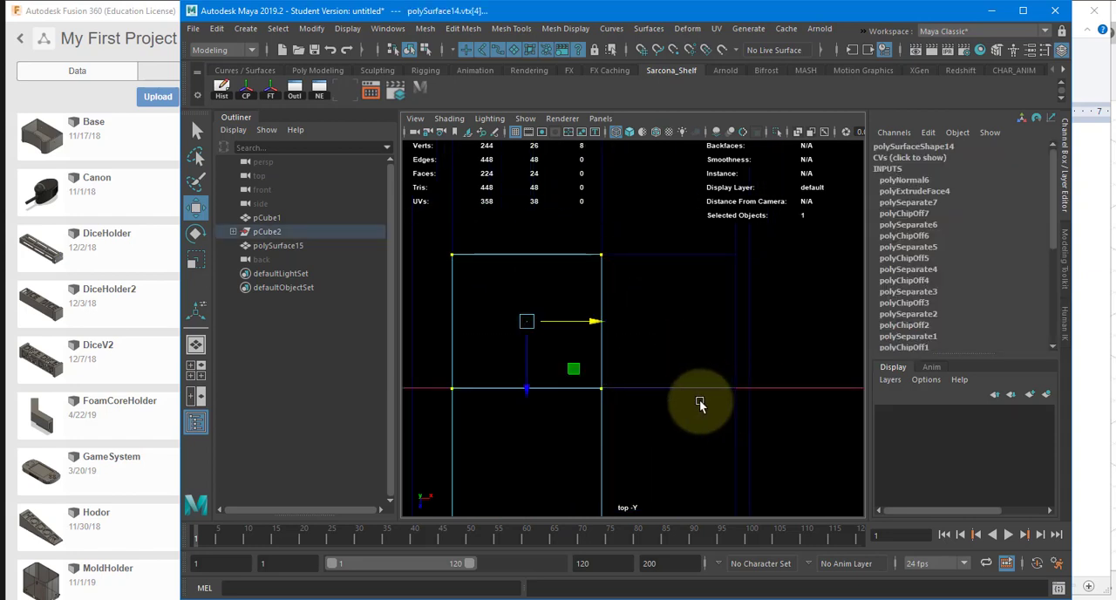
pyautogui.press('f')
pyautogui.keyDown('alt'); pyautogui.moveTo(609, 376); pyautogui.dragTo(618, 391, button='right'); pyautogui.keyUp('alt')
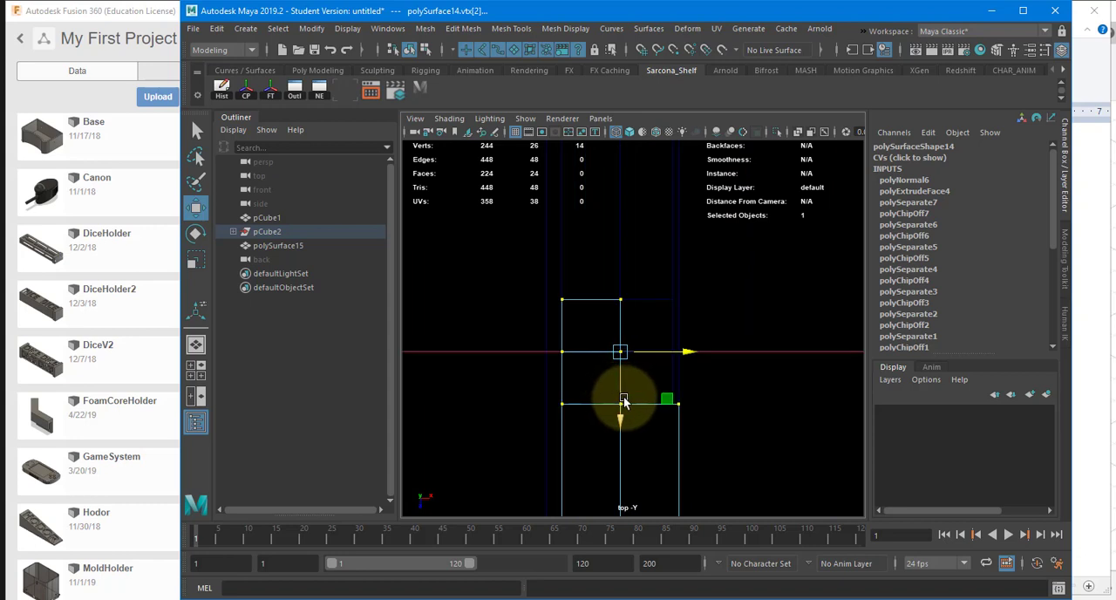
pyautogui.moveTo(623, 400); pyautogui.dragTo(624, 405)
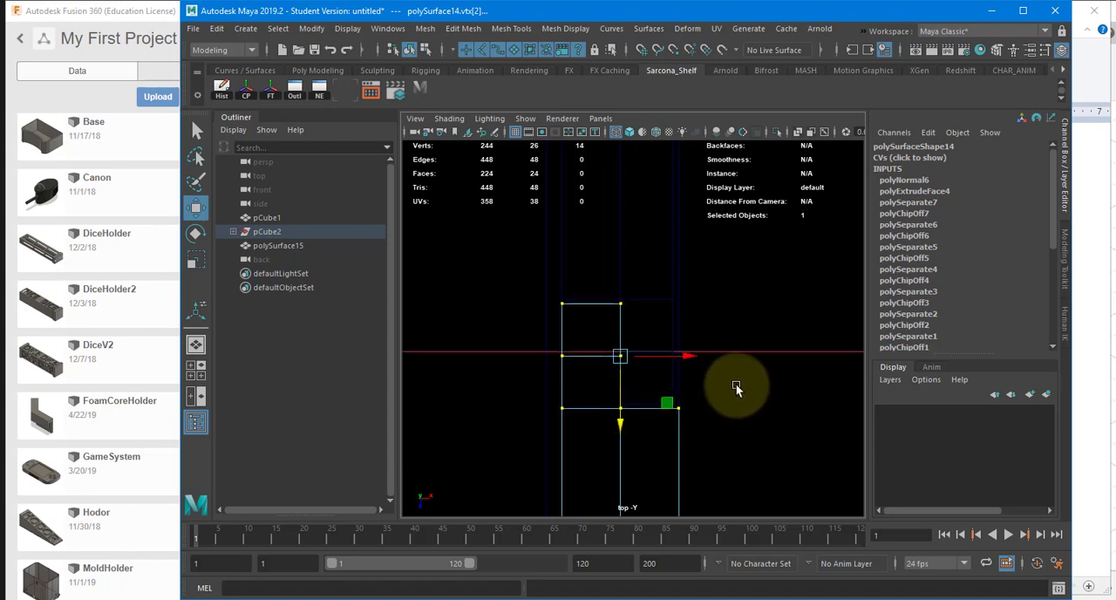
# Step: Move the middle column of vertices along this piece's length slightly toward positive X to create clearance
pyautogui.moveTo(598, 274); pyautogui.dragTo(672, 465)
pyautogui.scroll(-5, 672, 464)
pyautogui.scroll(-5, 673, 464)
pyautogui.keyDown('alt'); pyautogui.moveTo(679, 476); pyautogui.dragTo(673, 425, button='middle'); pyautogui.keyUp('alt')
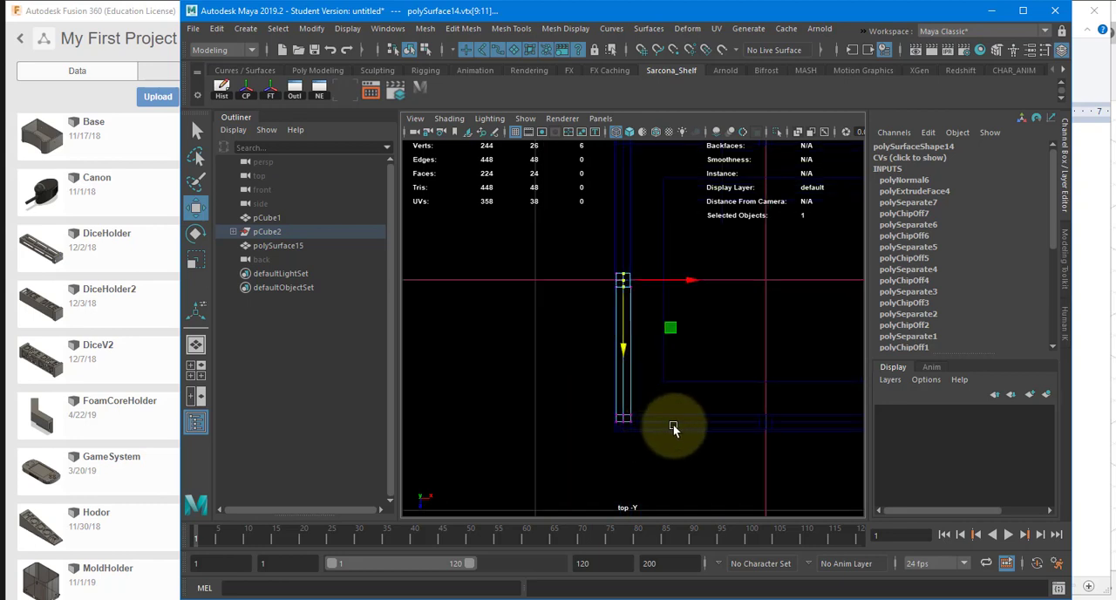
pyautogui.scroll(2, 667, 426)
pyautogui.moveTo(626, 428); pyautogui.dragTo(615, 463)
pyautogui.scroll(4, 749, 388)
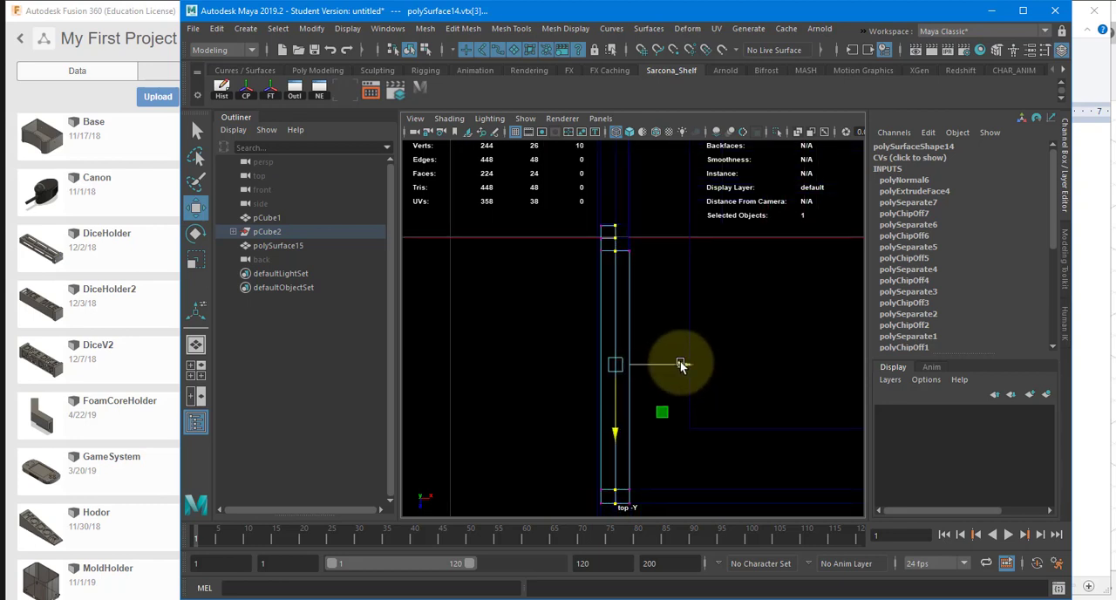
pyautogui.scroll(5, 610, 306)
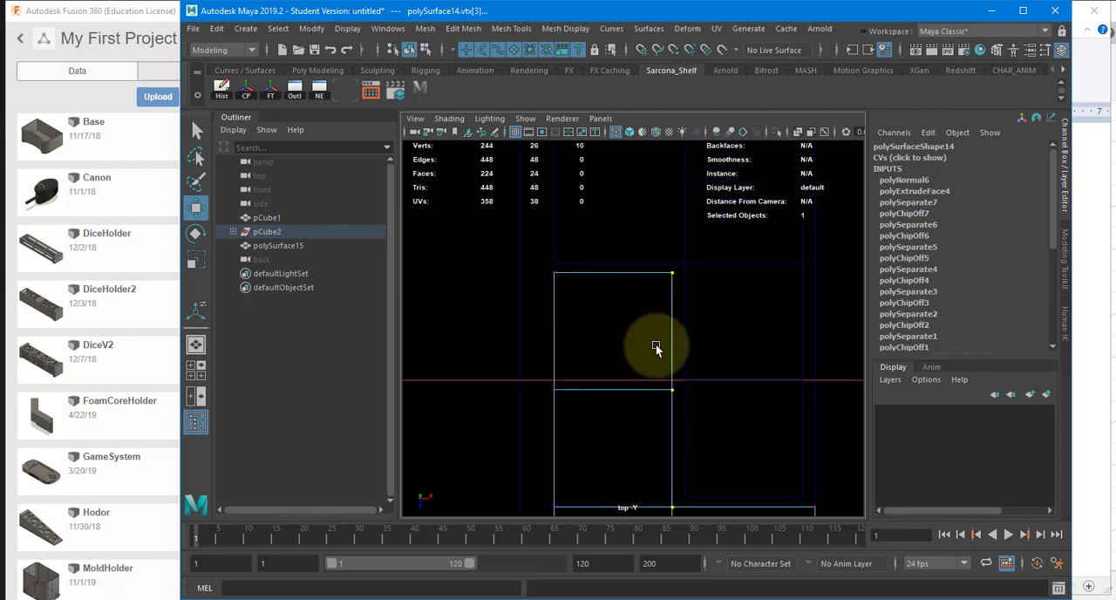
pyautogui.moveTo(672, 344); pyautogui.dragTo(678, 343, button='middle')
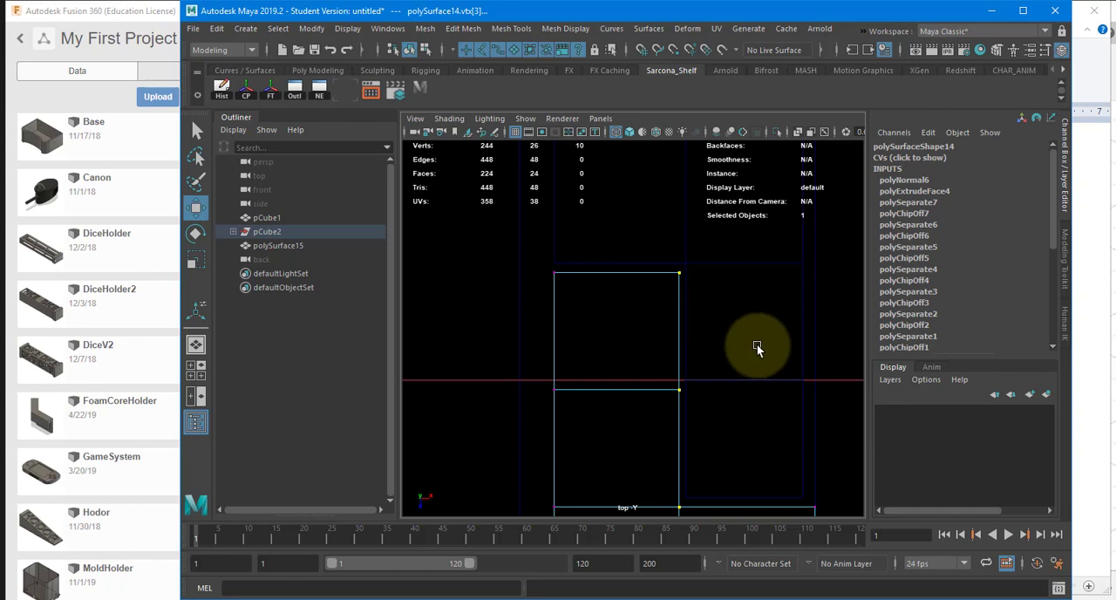
# Step: Move this piece's outer end vertices at the box corner slightly toward negative Z, away from the adjoining wall
pyautogui.scroll(-5, 757, 346)
pyautogui.scroll(5, 663, 404)
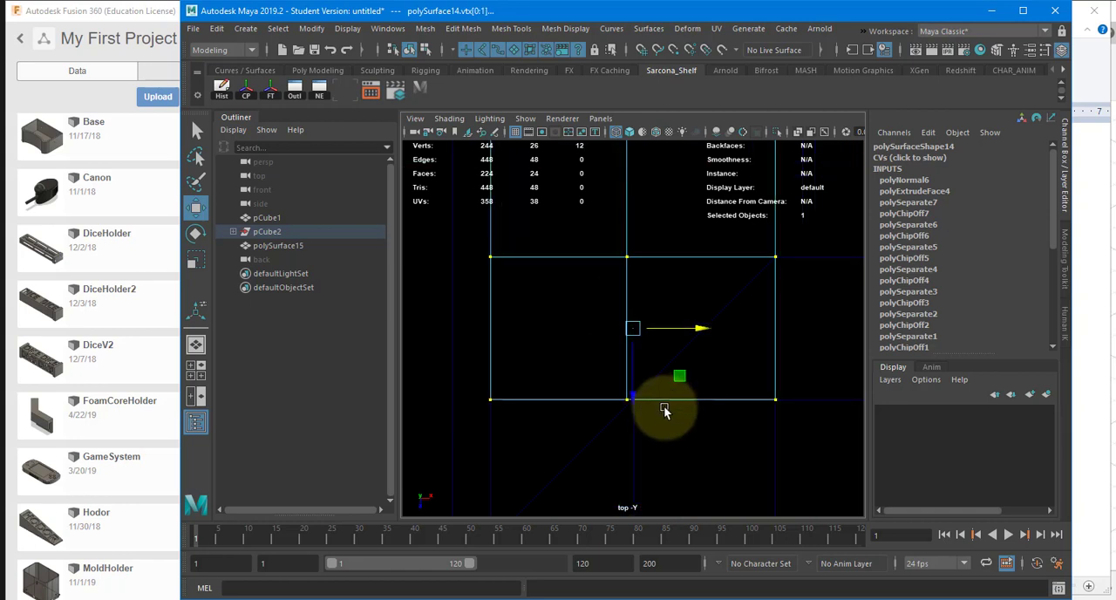
pyautogui.moveTo(441, 373); pyautogui.dragTo(828, 484)
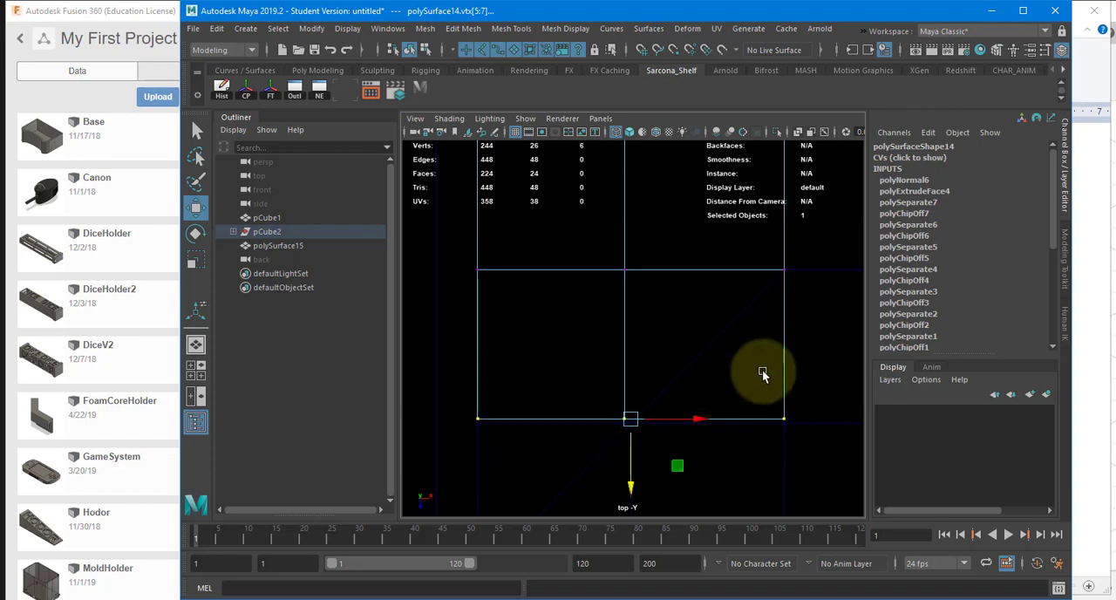
pyautogui.scroll(-3, 782, 366)
# Step: Return to the shaded perspective view in object mode and hide pCube1 inside the box
pyautogui.moveTo(689, 360); pyautogui.dragTo(690, 357)
pyautogui.press('5')
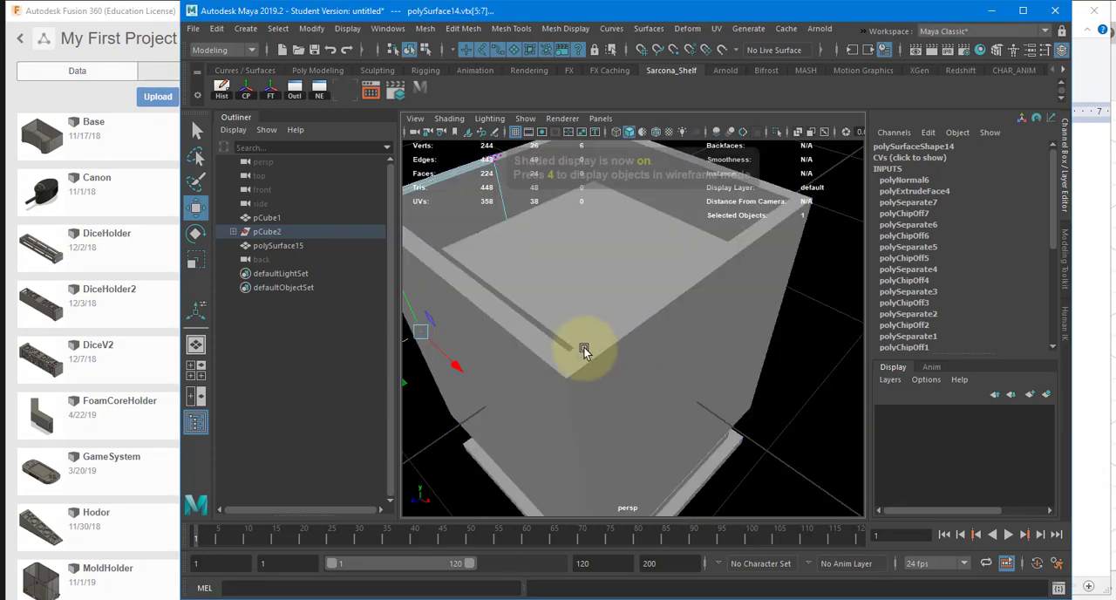
pyautogui.moveTo(583, 346)
pyautogui.keyDown('alt'); pyautogui.mouseDown()
pyautogui.moveTo(643, 343)
pyautogui.moveTo(601, 318)
pyautogui.moveTo(607, 340)
pyautogui.mouseUp(); pyautogui.keyUp('alt')
pyautogui.press('F8')
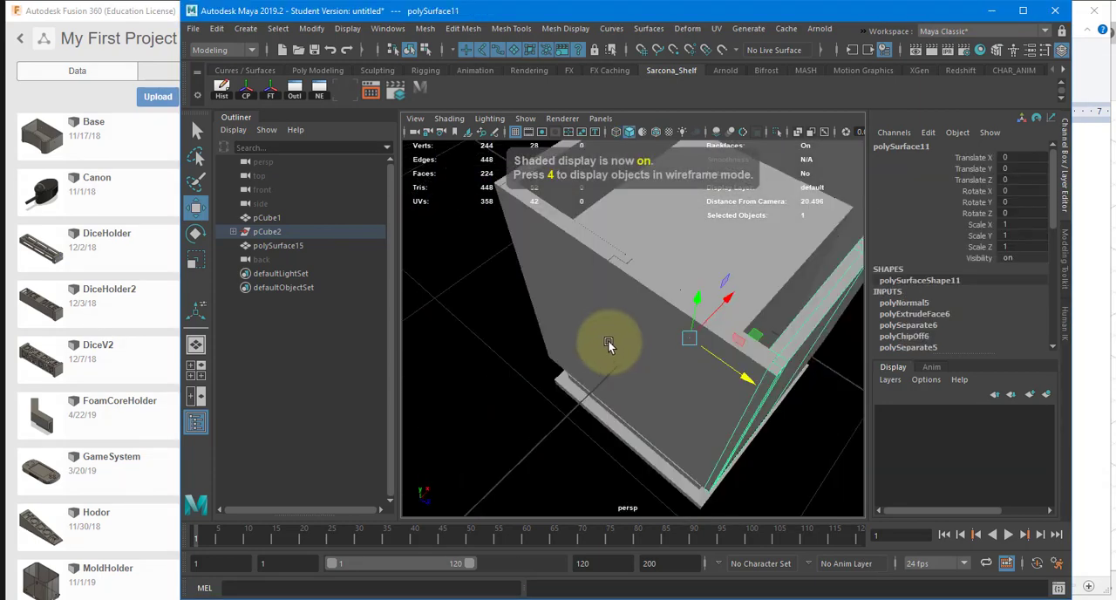
pyautogui.keyDown('alt'); pyautogui.moveTo(607, 340); pyautogui.dragTo(572, 338, button='right'); pyautogui.keyUp('alt')
pyautogui.keyDown('alt'); pyautogui.moveTo(572, 338); pyautogui.dragTo(551, 301); pyautogui.keyUp('alt')
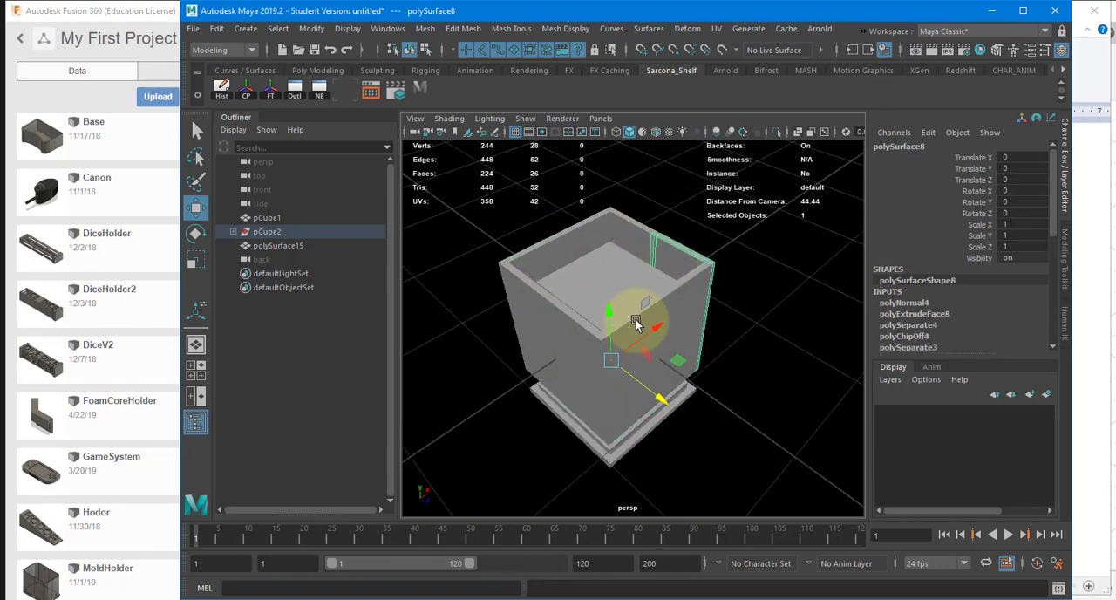
pyautogui.click(657, 297)
pyautogui.hotkey('ctrl', 'h')
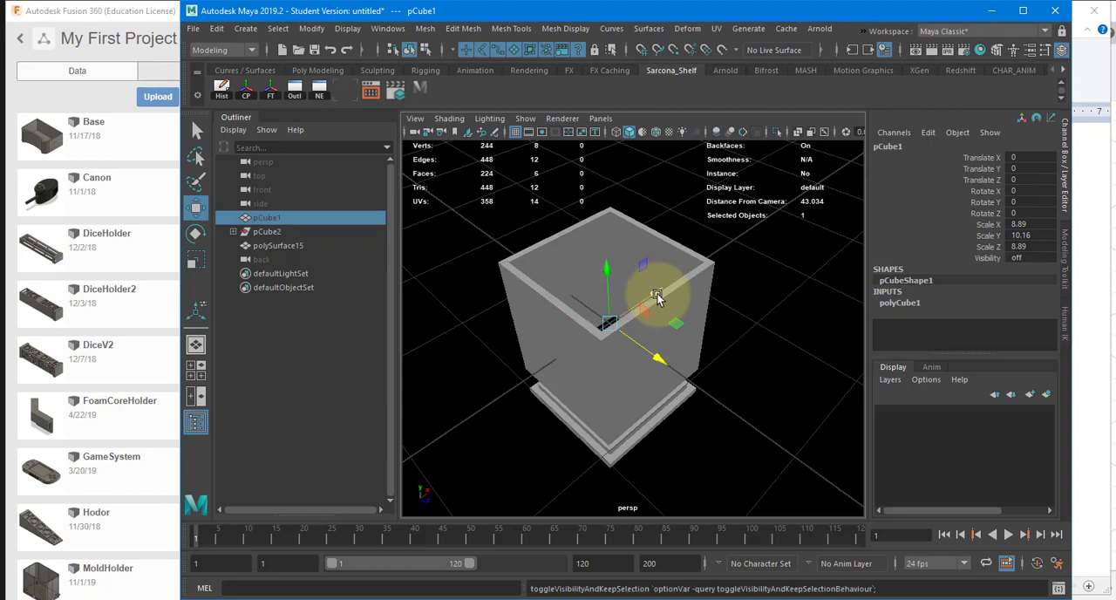
pyautogui.keyDown('alt'); pyautogui.moveTo(655, 294); pyautogui.dragTo(679, 363); pyautogui.keyUp('alt')
pyautogui.click(606, 362)
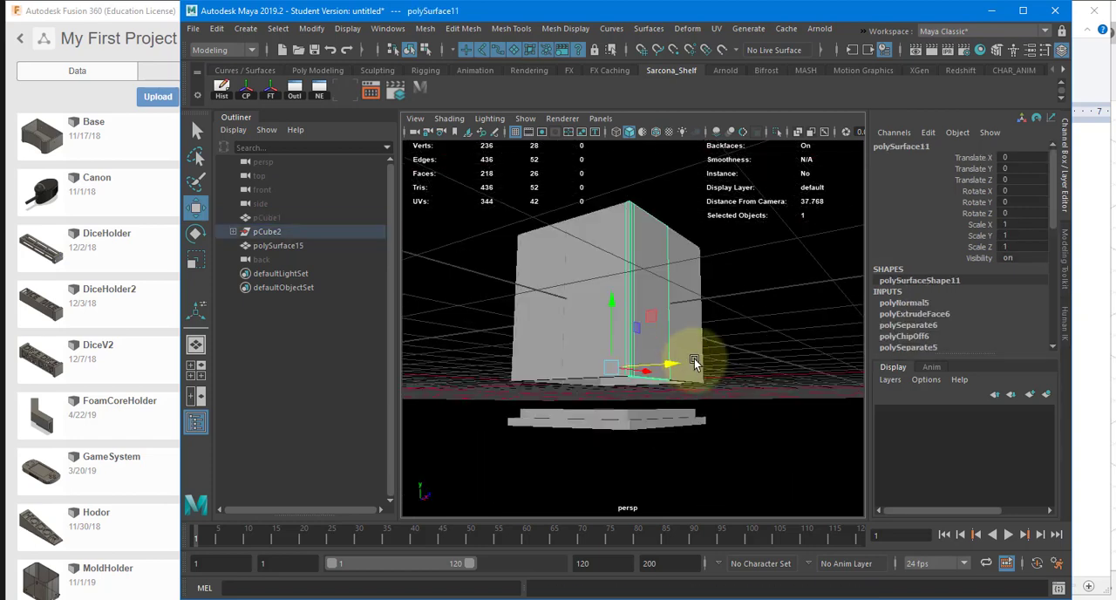
pyautogui.keyDown('alt'); pyautogui.moveTo(684, 264); pyautogui.dragTo(572, 263); pyautogui.keyUp('alt')
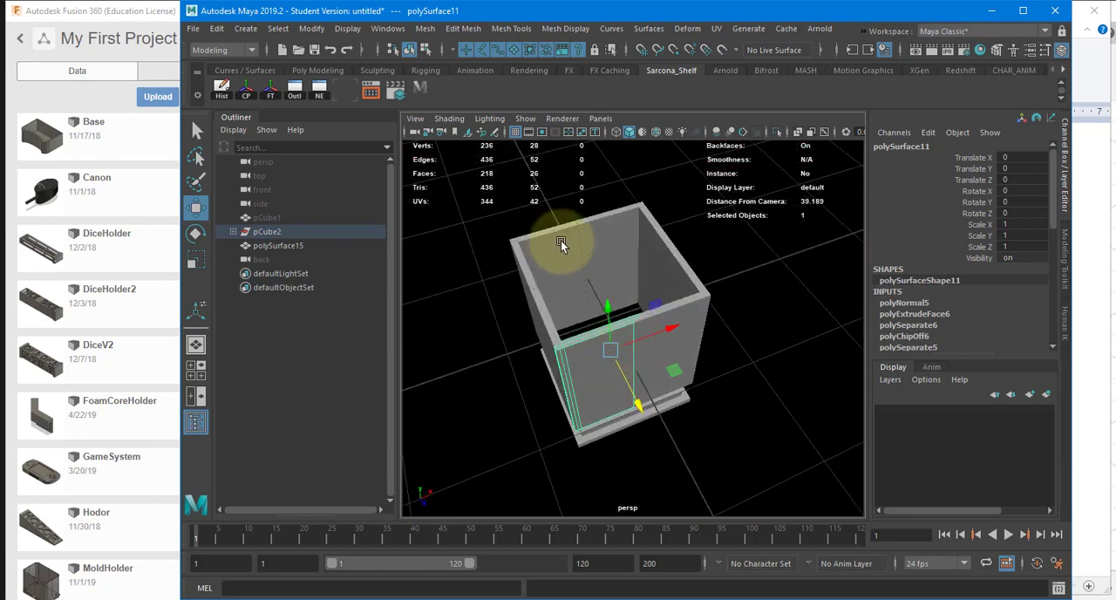
pyautogui.keyDown('alt'); pyautogui.moveTo(639, 225); pyautogui.dragTo(693, 226); pyautogui.keyUp('alt')
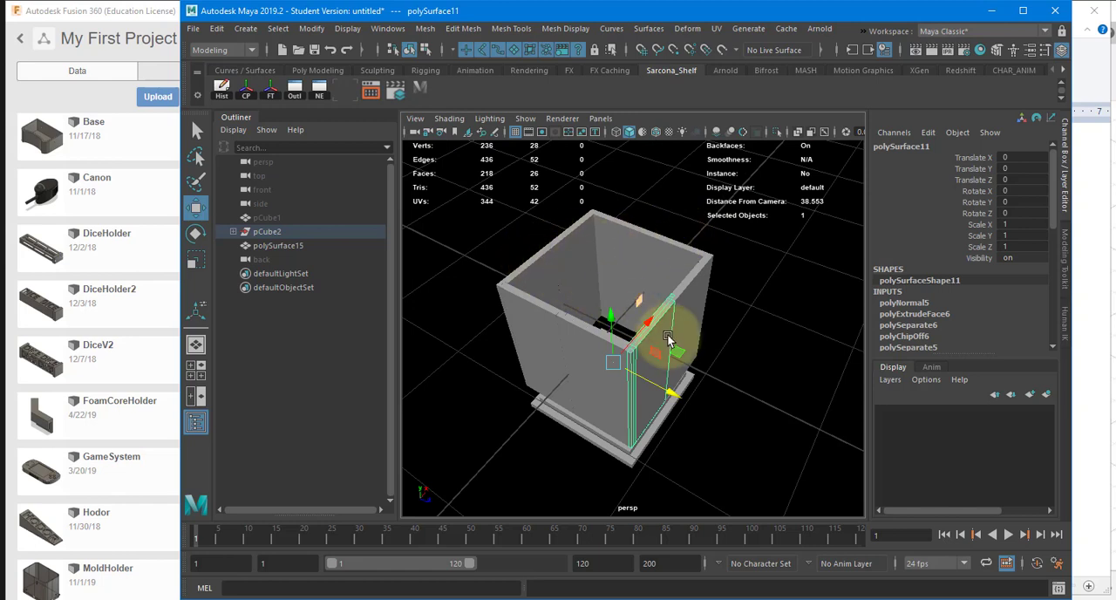
# Step: Try to rotate all eight wall pieces together about the X axis
pyautogui.press('e')
pyautogui.keyDown('alt'); pyautogui.moveTo(577, 269); pyautogui.dragTo(644, 226); pyautogui.keyUp('alt')
pyautogui.moveTo(722, 240); pyautogui.dragTo(495, 282)
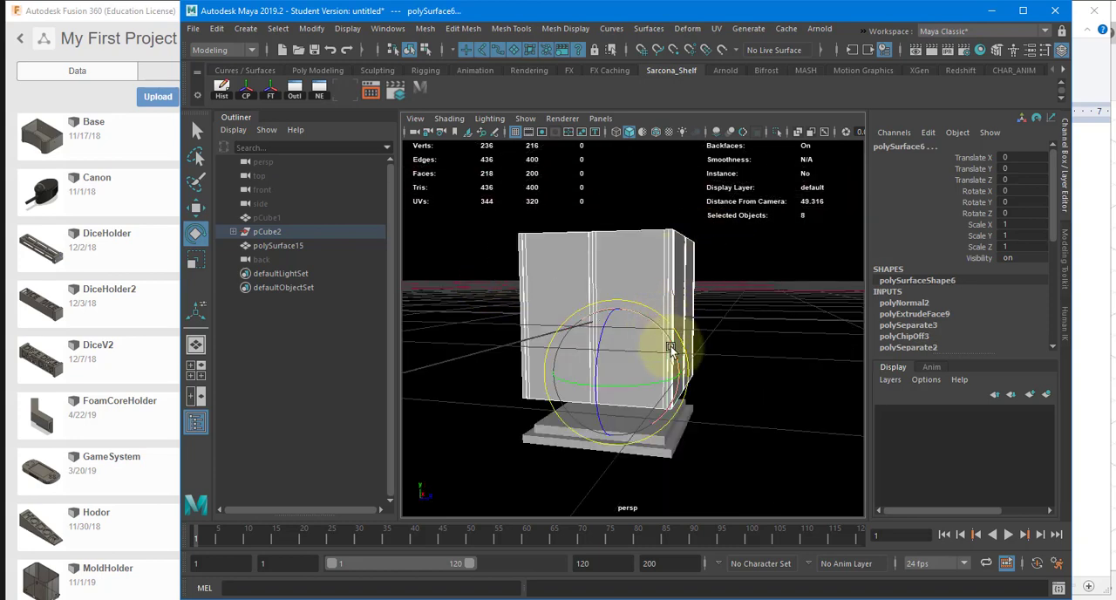
pyautogui.moveTo(670, 349); pyautogui.dragTo(702, 273)
pyautogui.hotkey('ctrl', 'z')
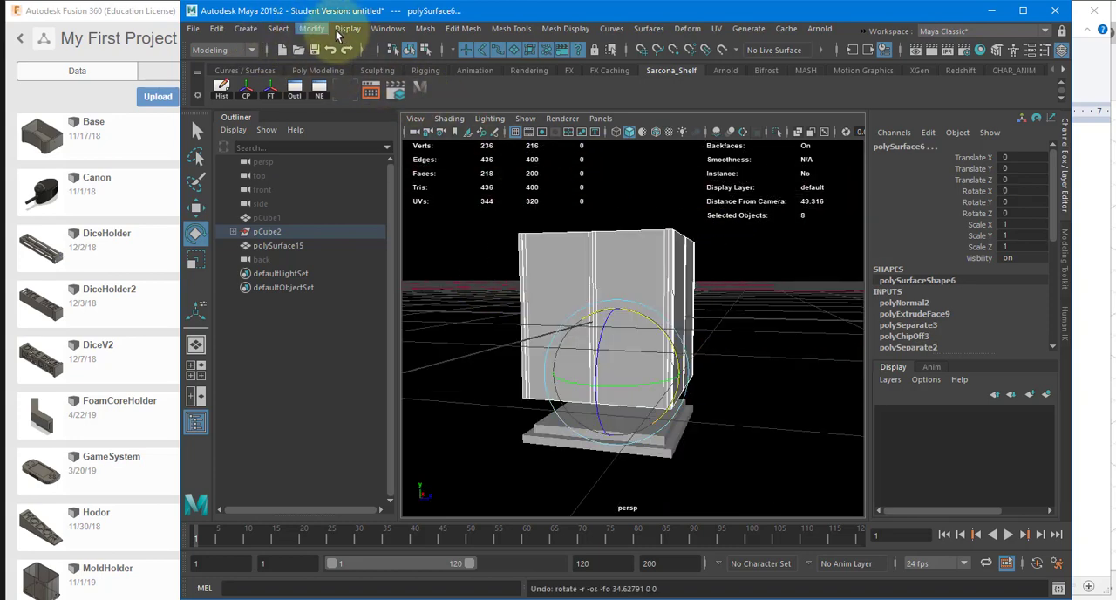
# Step: Freeze the transformations of the pCube2 group holding the wall pieces
pyautogui.click(304, 230)
pyautogui.click(311, 28)
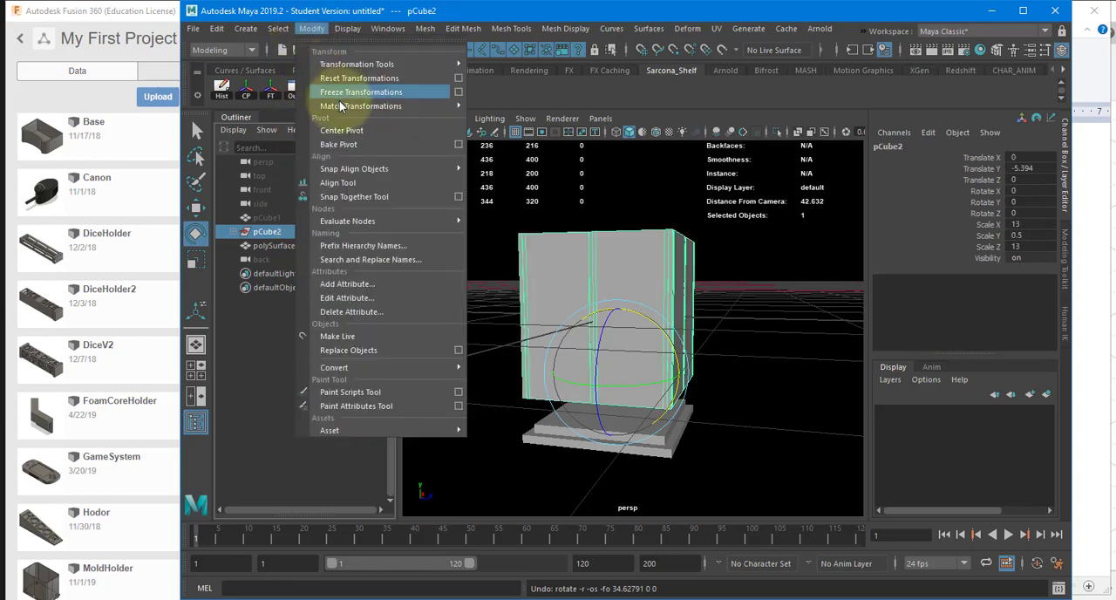
pyautogui.click(353, 91)
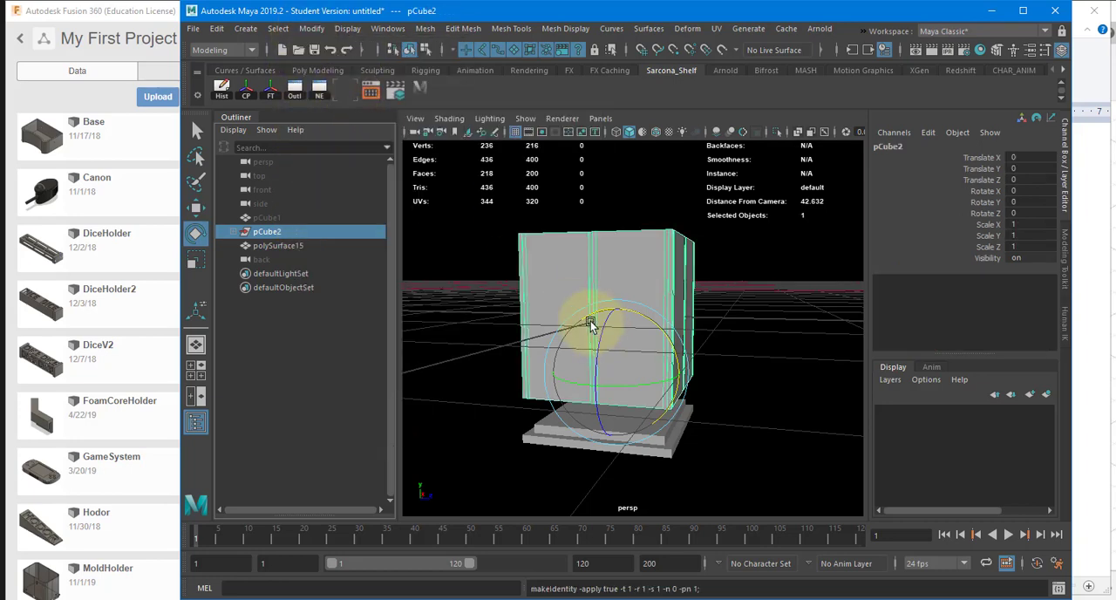
pyautogui.moveTo(652, 325); pyautogui.dragTo(680, 428)
pyautogui.hotkey('ctrl', 'z')
# Step: Lay the four wall pieces on the box's positive-Z and negative-Z sides flat by rotating them 90 degrees about X
pyautogui.keyDown('alt'); pyautogui.moveTo(653, 297); pyautogui.dragTo(578, 282); pyautogui.keyUp('alt')
pyautogui.moveTo(570, 221); pyautogui.dragTo(633, 407)
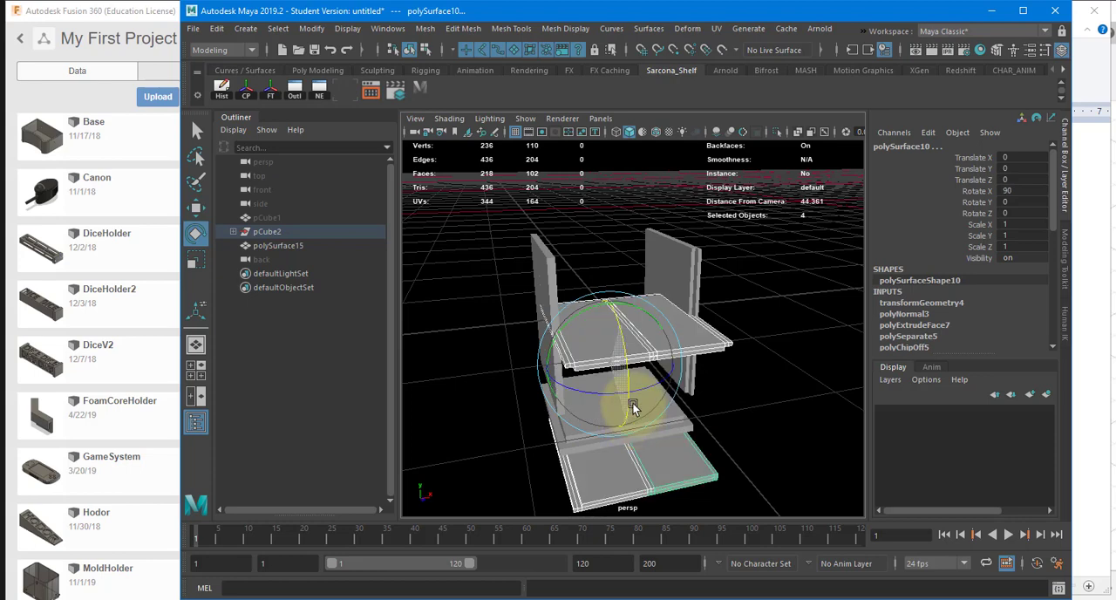
pyautogui.hotkey('ctrl', 'z')
pyautogui.hotkey('ctrl', 'z')
pyautogui.hotkey('ctrl', 'z')
pyautogui.hotkey('ctrl', 'z')
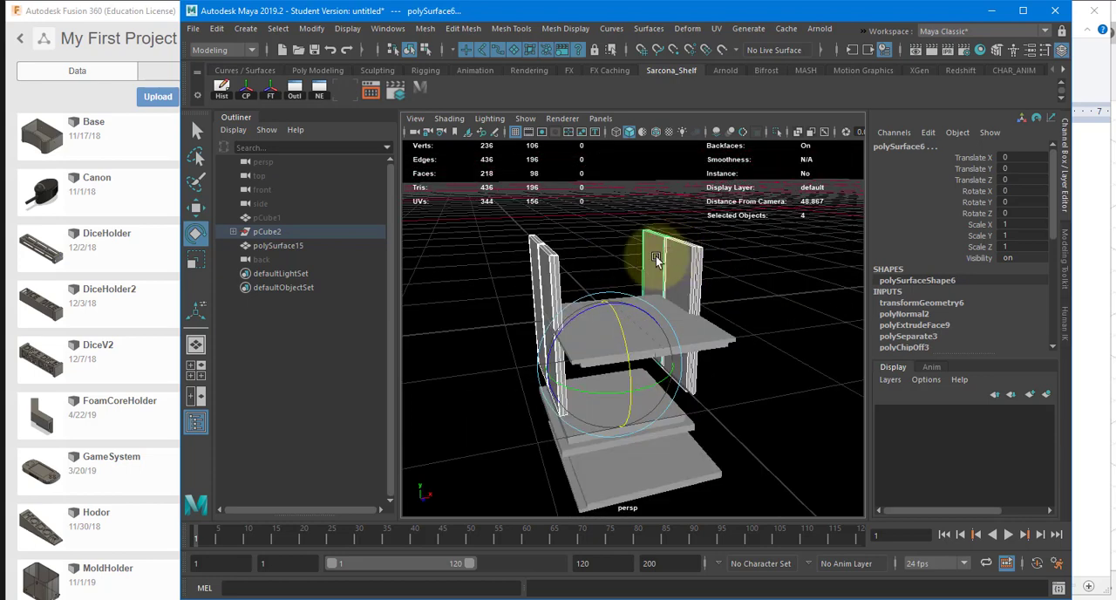
# Step: Lay the four remaining upright side wall pieces flat by rotating them 90 degrees about Z
pyautogui.moveTo(604, 293); pyautogui.dragTo(547, 347)
pyautogui.keyDown('alt'); pyautogui.moveTo(541, 311); pyautogui.dragTo(693, 312); pyautogui.keyUp('alt')
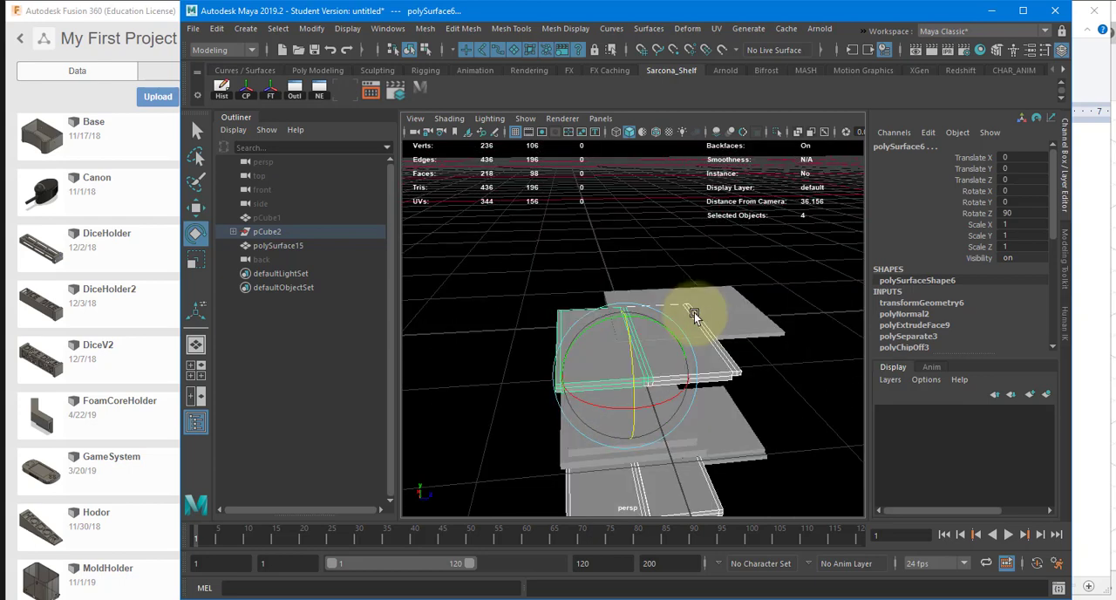
pyautogui.press('w')
pyautogui.press('e')
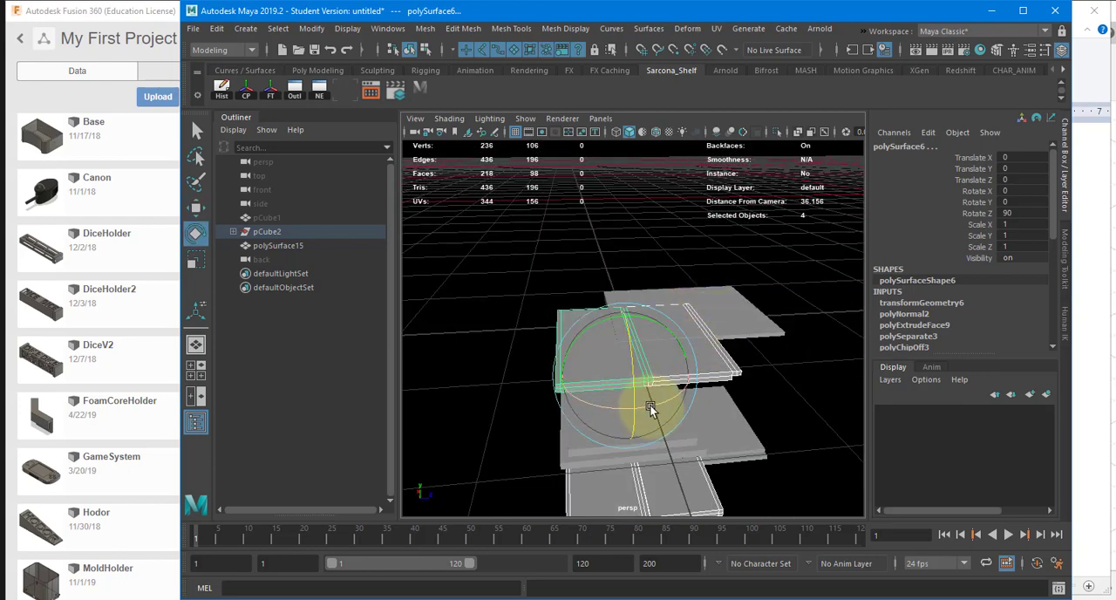
# Step: Turn the four flattened side wall pieces 90 degrees horizontally and move them to Translate Z -16.011
pyautogui.moveTo(649, 409); pyautogui.dragTo(507, 375)
pyautogui.press('w')
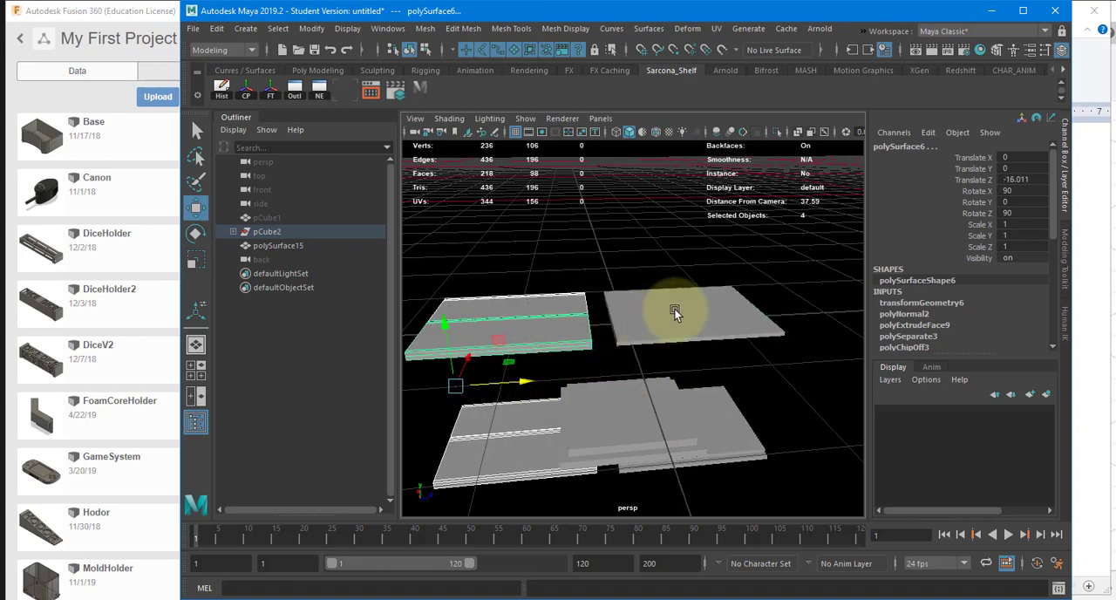
# Step: Move the flat wall piece polySurface4 to Translate X 1.286, away from its interlocking mate
pyautogui.moveTo(675, 312)
pyautogui.keyDown('alt'); pyautogui.mouseDown()
pyautogui.moveTo(570, 308)
pyautogui.moveTo(547, 291)
pyautogui.moveTo(670, 314)
pyautogui.mouseUp(); pyautogui.keyUp('alt')
pyautogui.click(608, 298)
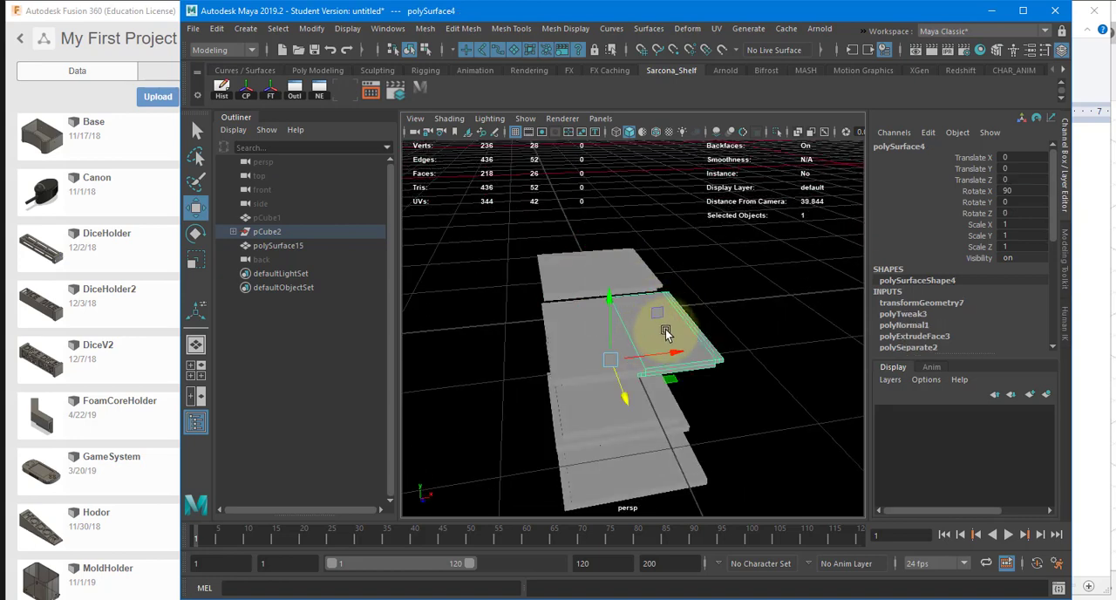
pyautogui.moveTo(675, 356); pyautogui.dragTo(676, 356)
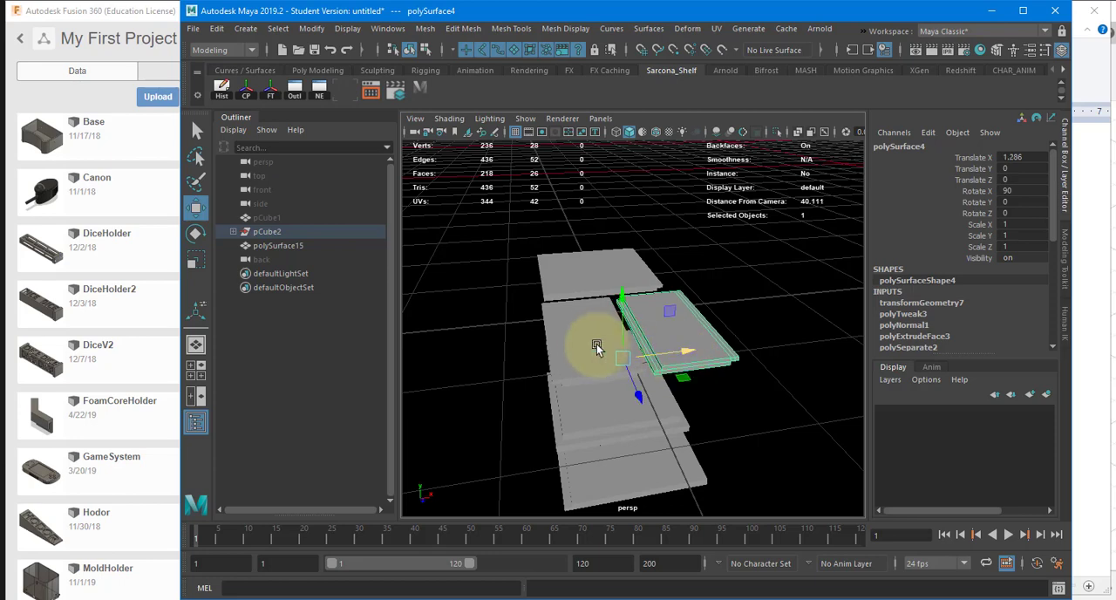
pyautogui.click(593, 345)
pyautogui.keyDown('alt'); pyautogui.moveTo(587, 346); pyautogui.dragTo(575, 345); pyautogui.keyUp('alt')
# Step: Move the lower flat pair containing polySurface10 to Translate Y 12.415 and Translate Z -31.257, and separate its two pieces
pyautogui.click(643, 266)
pyautogui.moveTo(660, 296); pyautogui.dragTo(466, 233)
pyautogui.click(579, 277)
pyautogui.click(668, 385)
pyautogui.keyDown('alt'); pyautogui.moveTo(475, 233); pyautogui.dragTo(732, 233, button='middle'); pyautogui.keyUp('alt')
pyautogui.moveTo(739, 230); pyautogui.dragTo(698, 272)
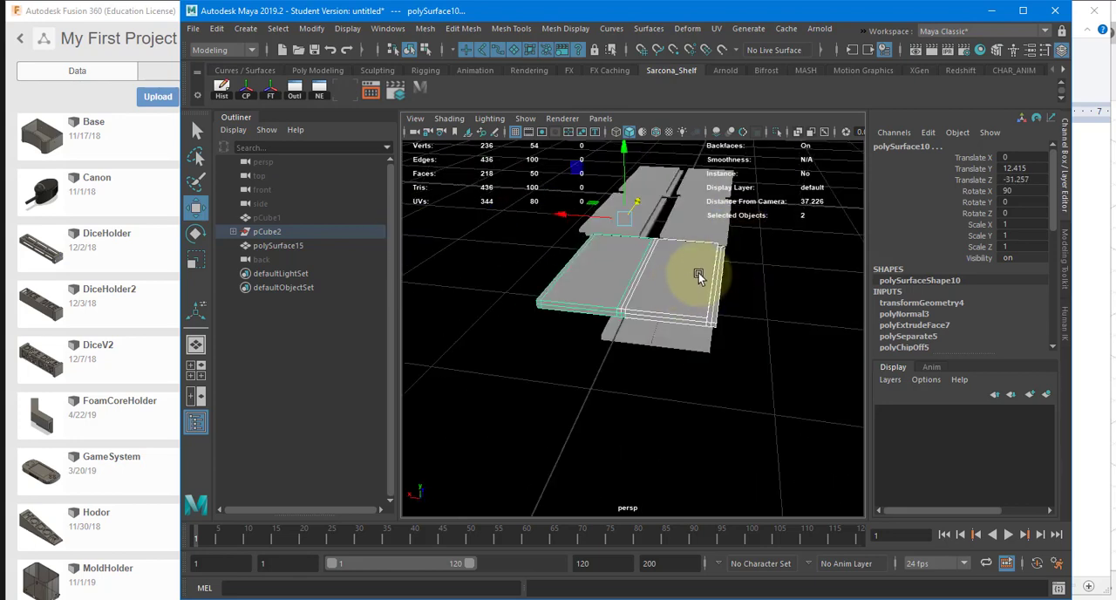
pyautogui.click(590, 273)
pyautogui.moveTo(563, 218); pyautogui.dragTo(560, 217)
# Step: Move the flat wall pair containing polySurface14 out to Translate X 14.032 and Translate Y 12.171
pyautogui.keyDown('alt'); pyautogui.moveTo(595, 227); pyautogui.dragTo(730, 414); pyautogui.keyUp('alt')
pyautogui.click(717, 356)
pyautogui.keyDown('shift'); pyautogui.click(687, 354); pyautogui.keyUp('shift')
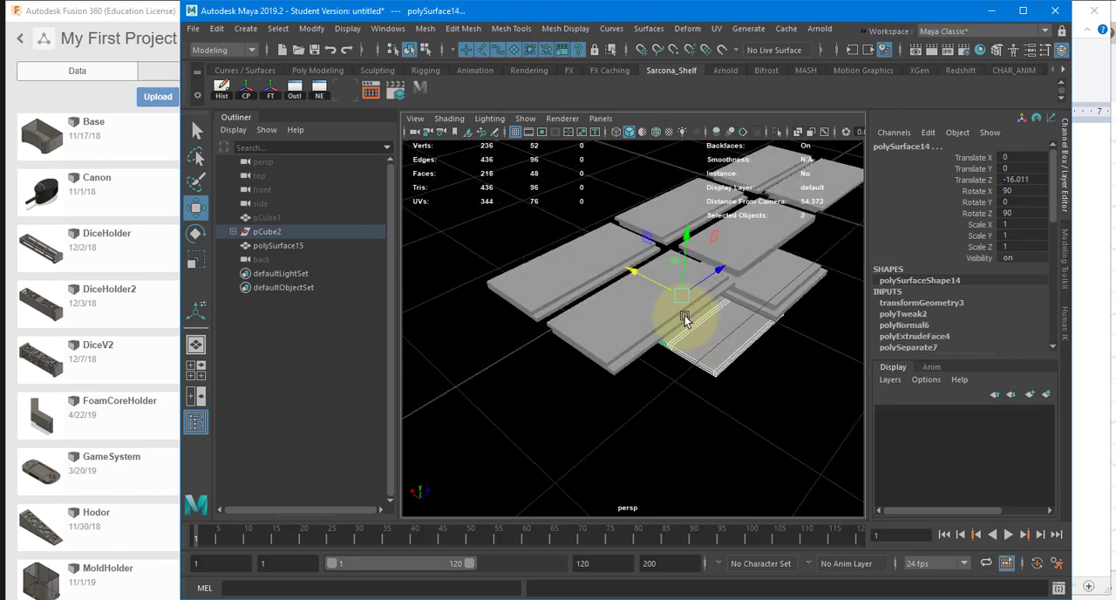
pyautogui.moveTo(651, 277)
pyautogui.mouseDown()
pyautogui.moveTo(570, 229)
pyautogui.moveTo(637, 275)
pyautogui.mouseUp()
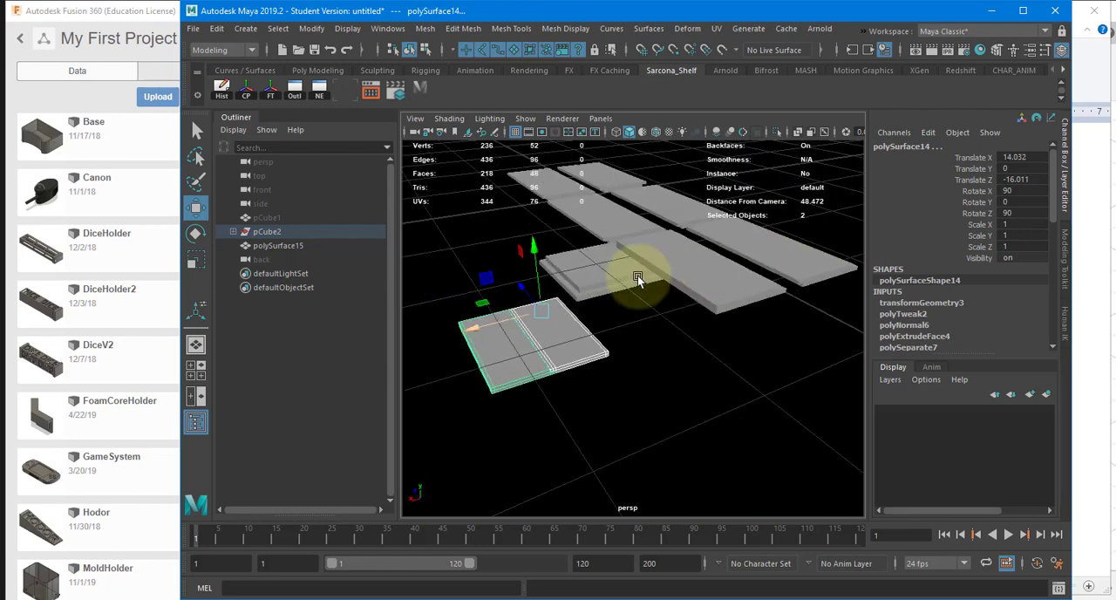
pyautogui.moveTo(535, 249); pyautogui.dragTo(539, 96)
pyautogui.keyDown('alt'); pyautogui.moveTo(649, 222); pyautogui.dragTo(756, 238); pyautogui.keyUp('alt')
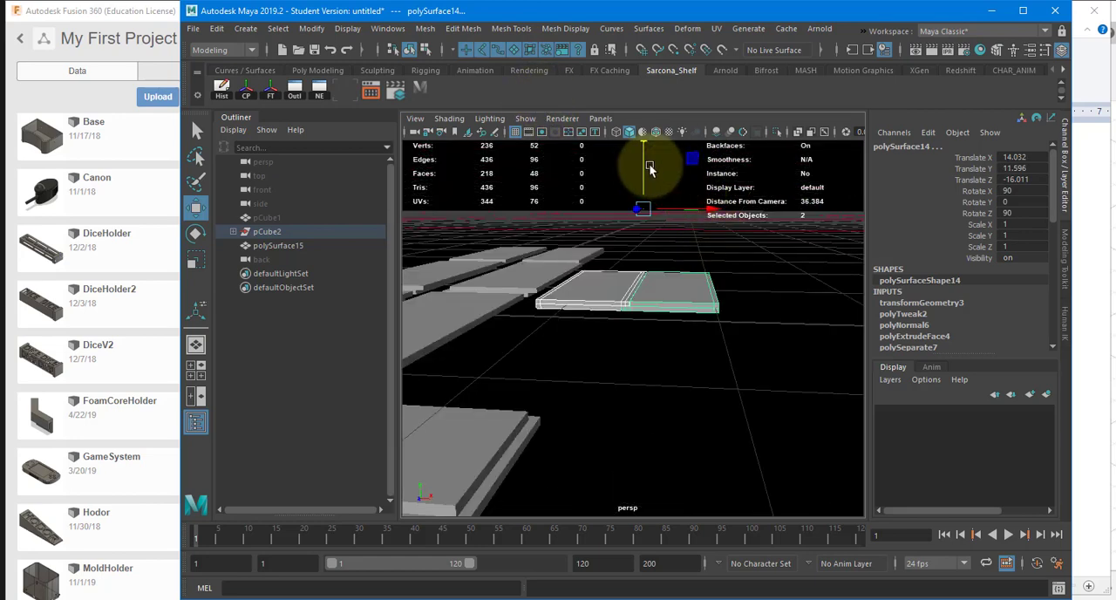
pyautogui.moveTo(642, 164); pyautogui.dragTo(638, 155)
pyautogui.keyDown('alt'); pyautogui.moveTo(614, 285); pyautogui.dragTo(649, 310); pyautogui.keyUp('alt')
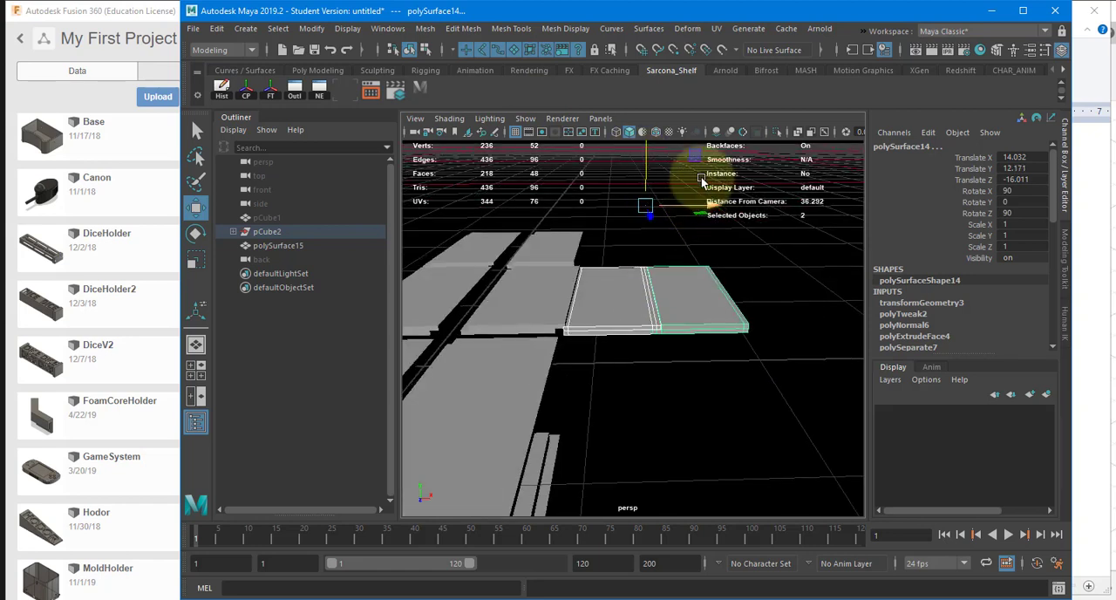
# Step: Shift the polySurface14 pair farther along X and separate its two pieces
pyautogui.moveTo(698, 206); pyautogui.dragTo(737, 206)
pyautogui.click(690, 279)
pyautogui.keyDown('alt'); pyautogui.moveTo(685, 318); pyautogui.dragTo(561, 403); pyautogui.keyUp('alt')
# Step: Move the square base piece polySurface15 to Translate X 19.304, Y 8.203 and Z 4.222, beside the flat wall pieces
pyautogui.click(476, 381)
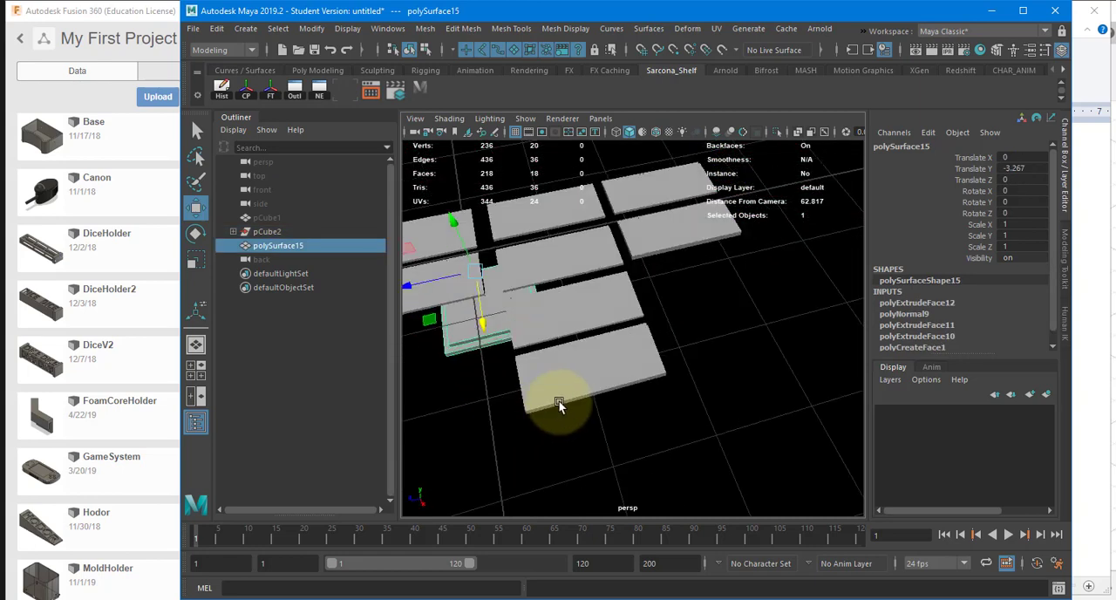
pyautogui.moveTo(479, 319); pyautogui.dragTo(522, 461)
pyautogui.keyDown('alt'); pyautogui.moveTo(522, 462); pyautogui.dragTo(594, 384); pyautogui.keyUp('alt')
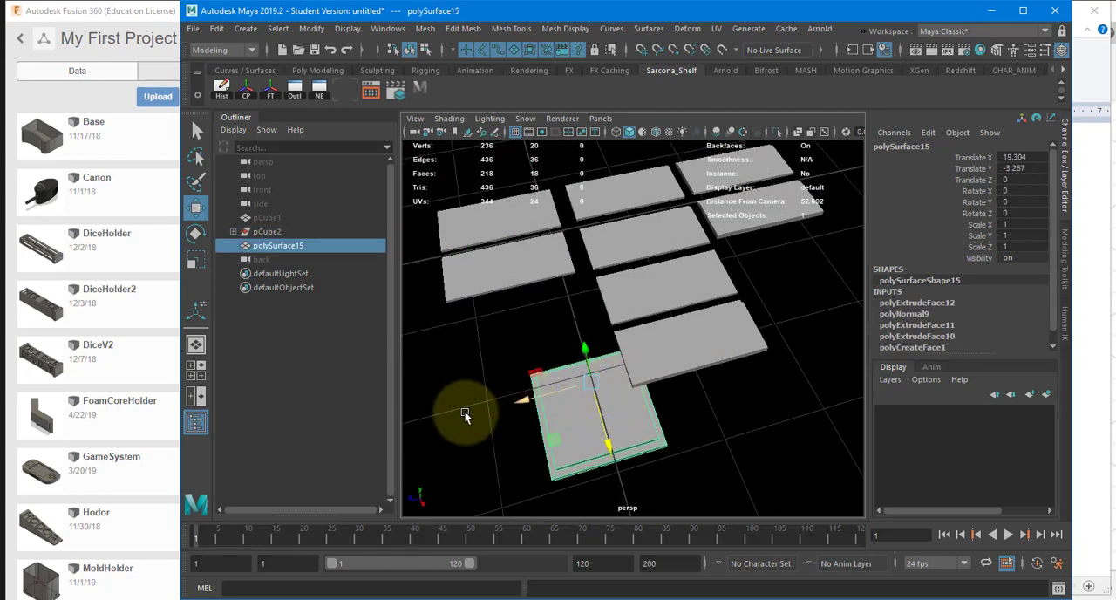
pyautogui.moveTo(464, 414); pyautogui.dragTo(443, 421)
pyautogui.moveTo(497, 378); pyautogui.dragTo(507, 232)
pyautogui.keyDown('alt'); pyautogui.moveTo(508, 232); pyautogui.dragTo(590, 276); pyautogui.keyUp('alt')
pyautogui.moveTo(591, 276); pyautogui.dragTo(593, 303, button='middle')
pyautogui.keyDown('alt'); pyautogui.moveTo(593, 304); pyautogui.dragTo(559, 281); pyautogui.keyUp('alt')
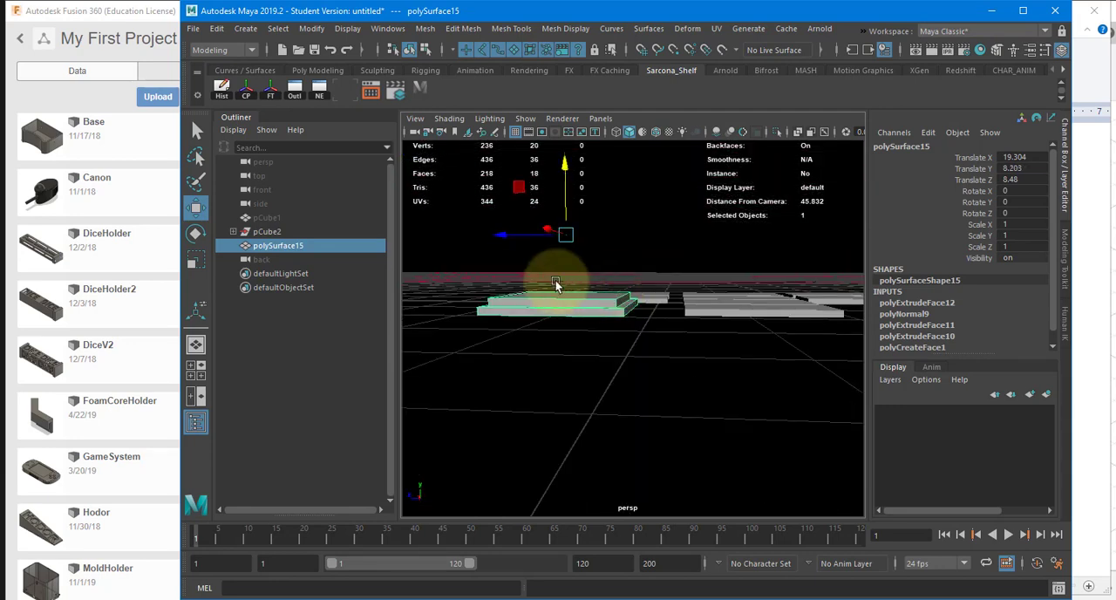
pyautogui.moveTo(503, 235); pyautogui.dragTo(533, 236)
pyautogui.keyDown('alt'); pyautogui.moveTo(626, 254); pyautogui.dragTo(616, 269); pyautogui.keyUp('alt')
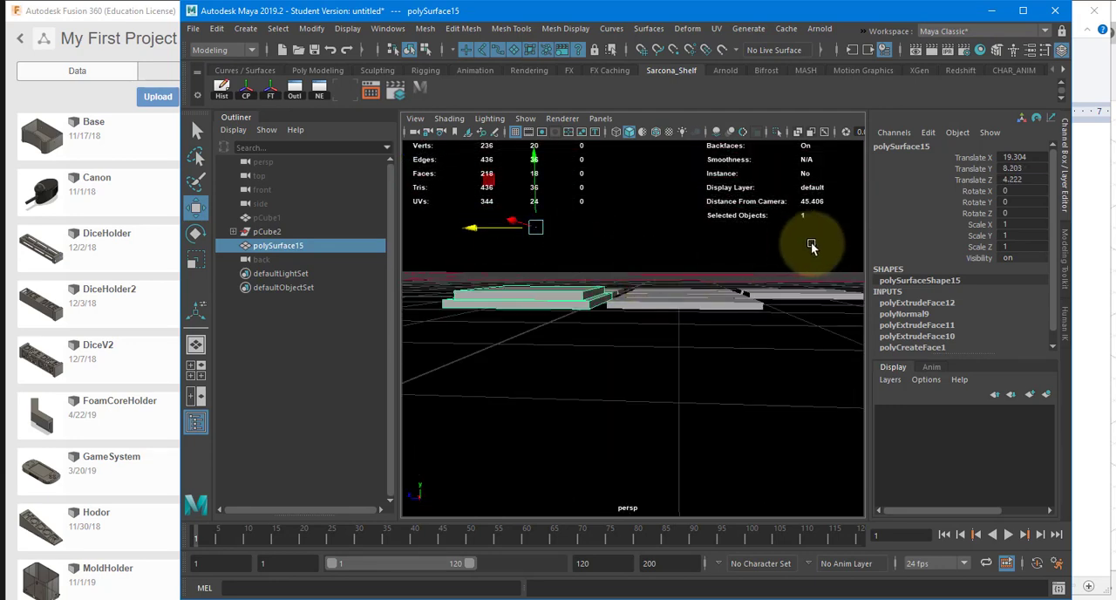
# Step: Select all the pieces and align them vertically to the ground plane in the front view, with polySurface15 at Translate Y 7.539
pyautogui.moveTo(812, 247); pyautogui.dragTo(539, 327)
pyautogui.press('space')
pyautogui.moveTo(539, 327); pyautogui.dragTo(542, 367)
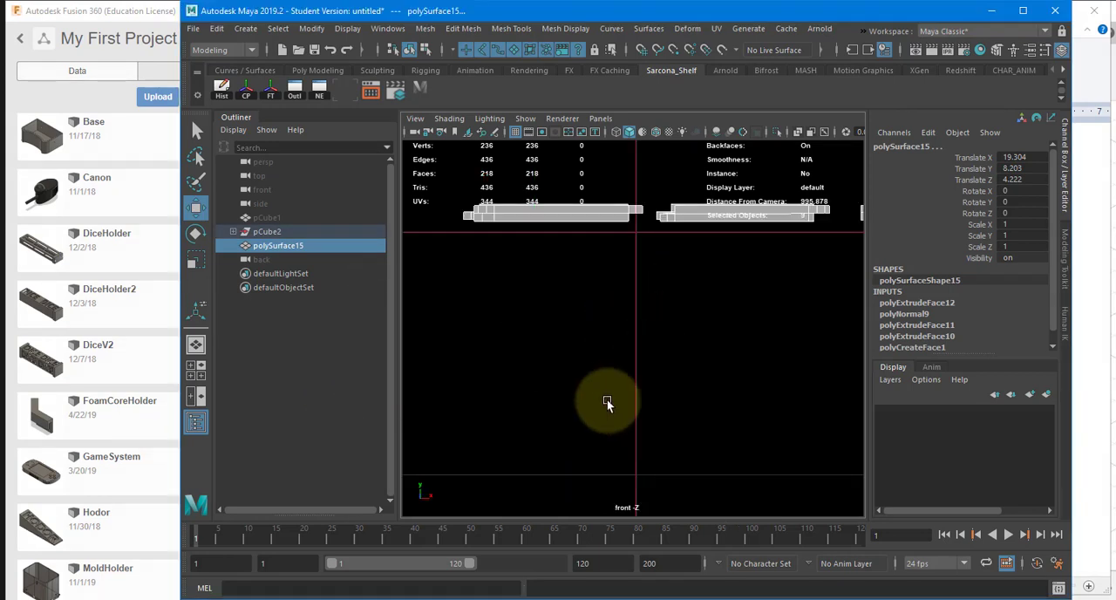
pyautogui.keyDown('alt'); pyautogui.moveTo(607, 399); pyautogui.dragTo(536, 496, button='middle'); pyautogui.keyUp('alt')
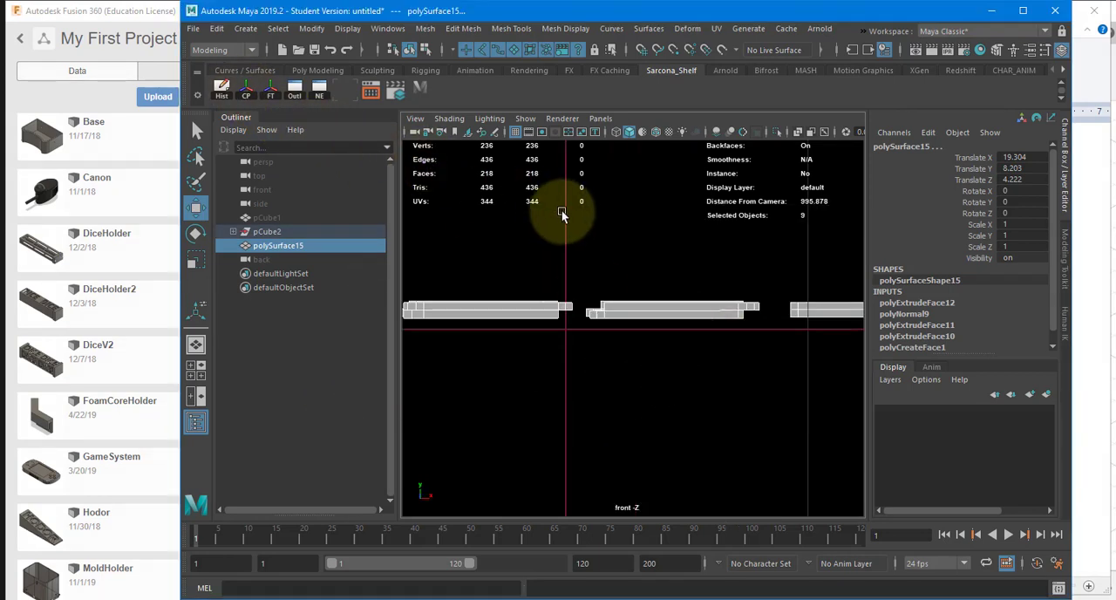
pyautogui.keyDown('alt'); pyautogui.moveTo(561, 210); pyautogui.dragTo(497, 214, button='right'); pyautogui.keyUp('alt')
pyautogui.keyDown('alt'); pyautogui.moveTo(676, 250); pyautogui.dragTo(460, 226, button='middle'); pyautogui.keyUp('alt')
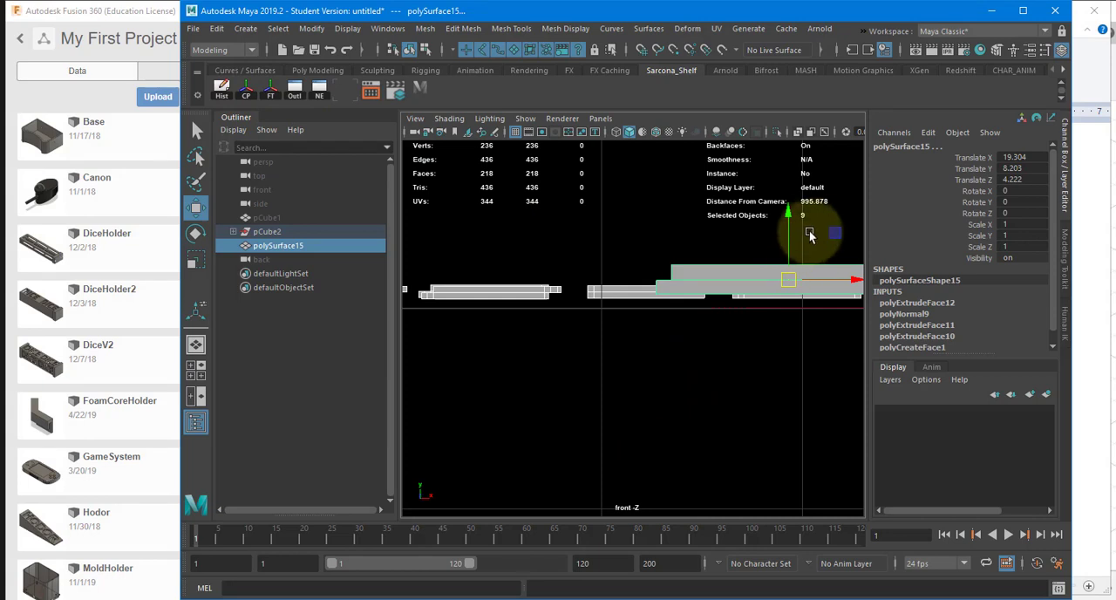
pyautogui.moveTo(789, 220); pyautogui.dragTo(787, 251)
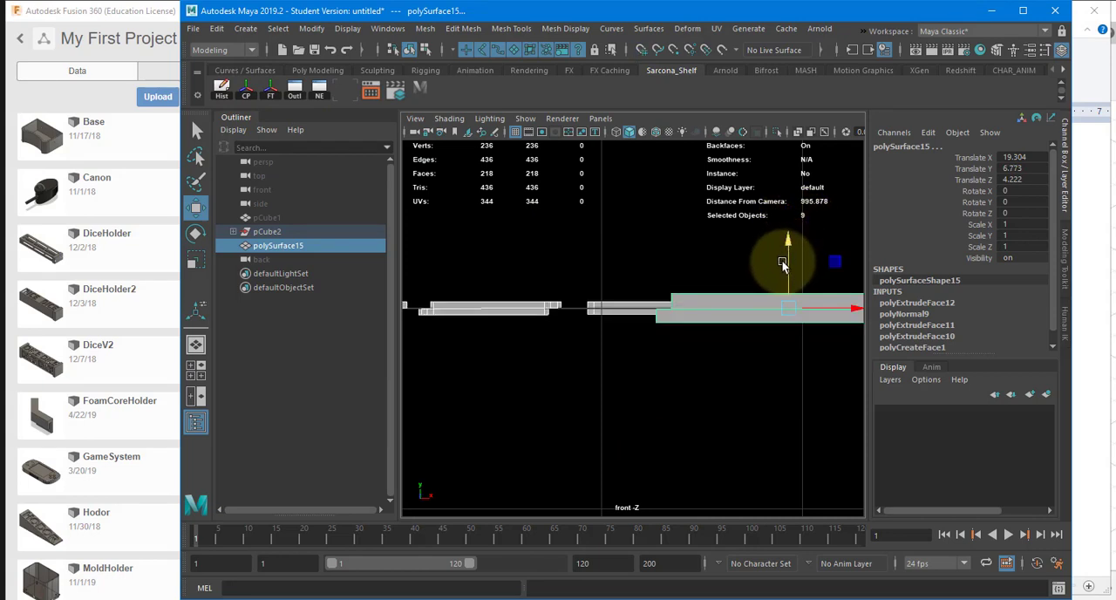
pyautogui.hotkey('ctrl', 'z')
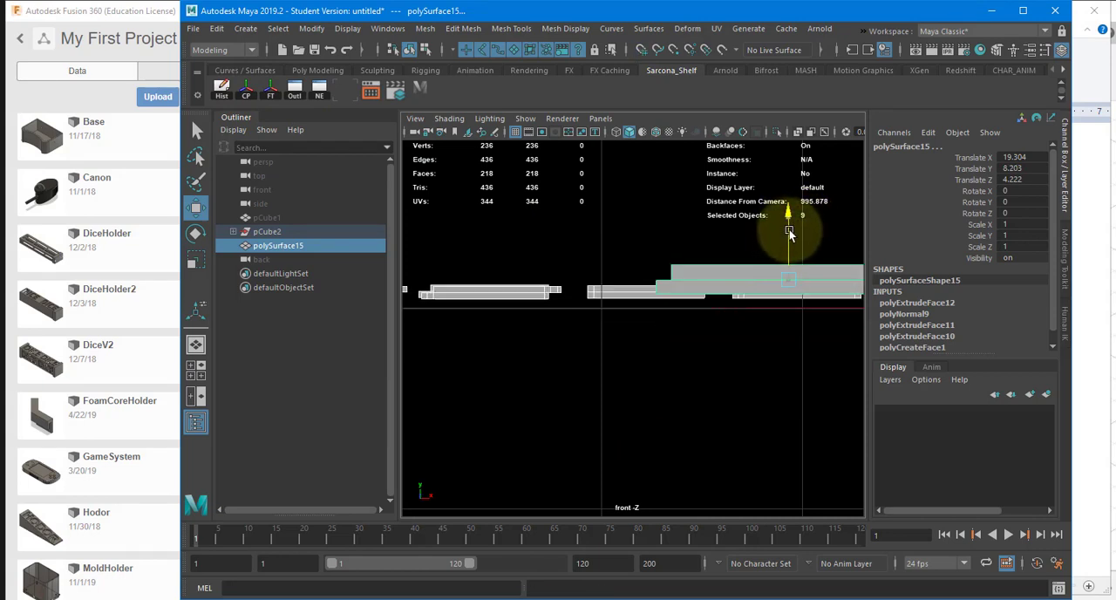
pyautogui.moveTo(788, 232); pyautogui.dragTo(790, 239)
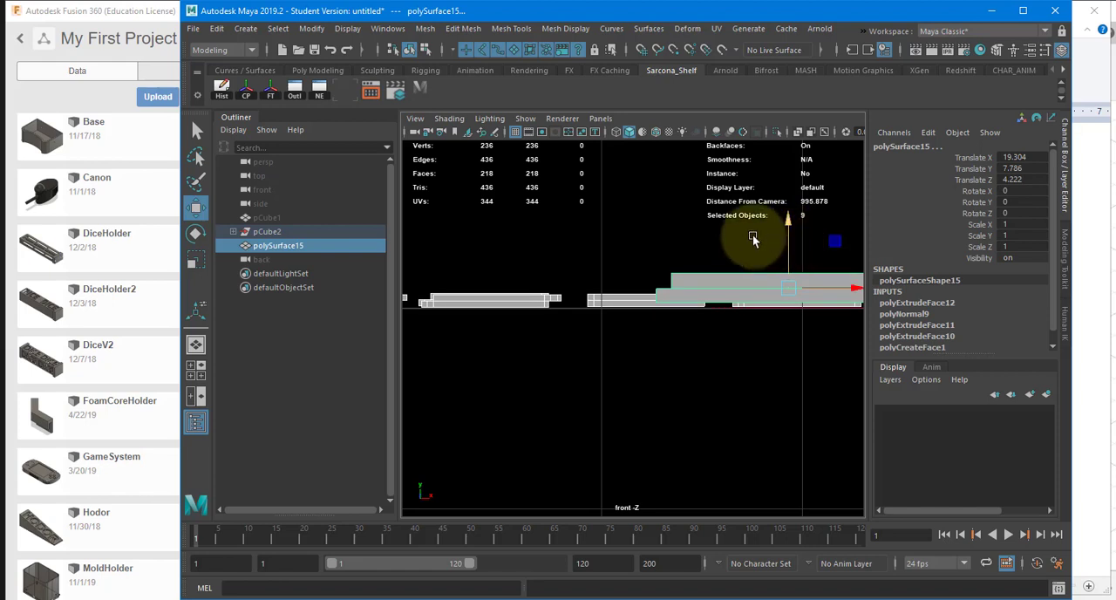
pyautogui.moveTo(786, 234); pyautogui.dragTo(787, 254)
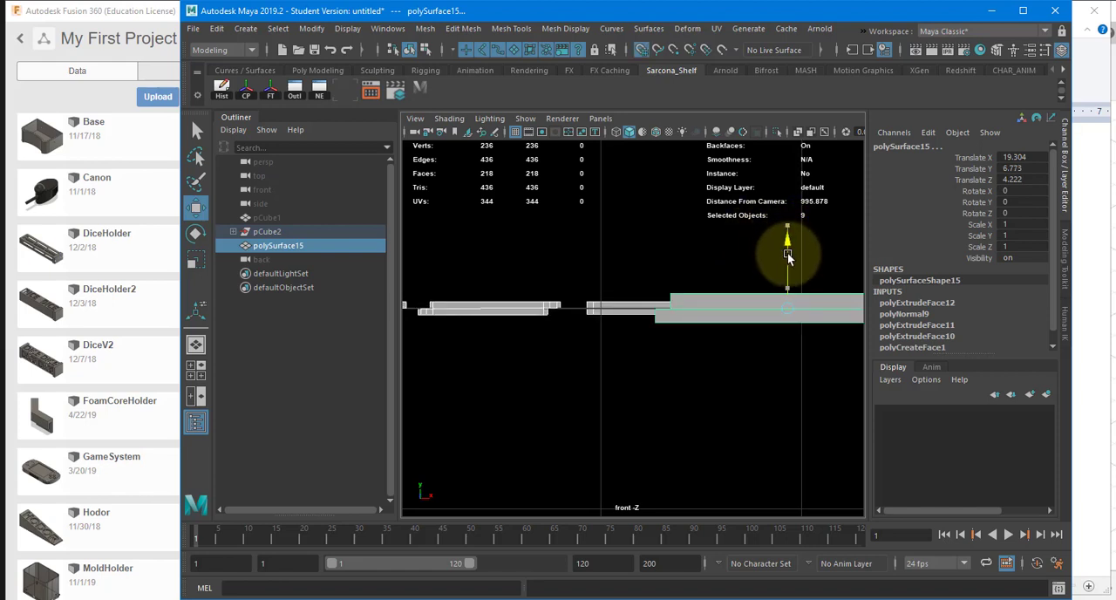
pyautogui.keyDown('alt'); pyautogui.moveTo(732, 267); pyautogui.dragTo(630, 276, button='middle'); pyautogui.keyUp('alt')
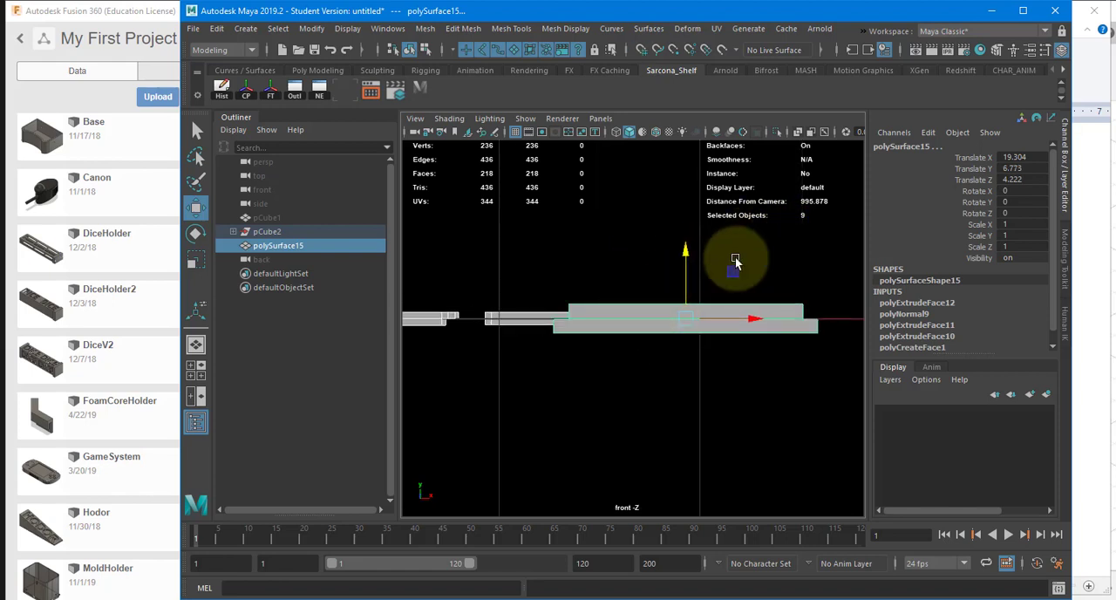
pyautogui.moveTo(687, 252); pyautogui.dragTo(577, 386)
# Step: Return to the perspective view, move polySurface15 to Translate X 15.73 beside the wall pieces, and clear the selection
pyautogui.press('space')
pyautogui.press('space')
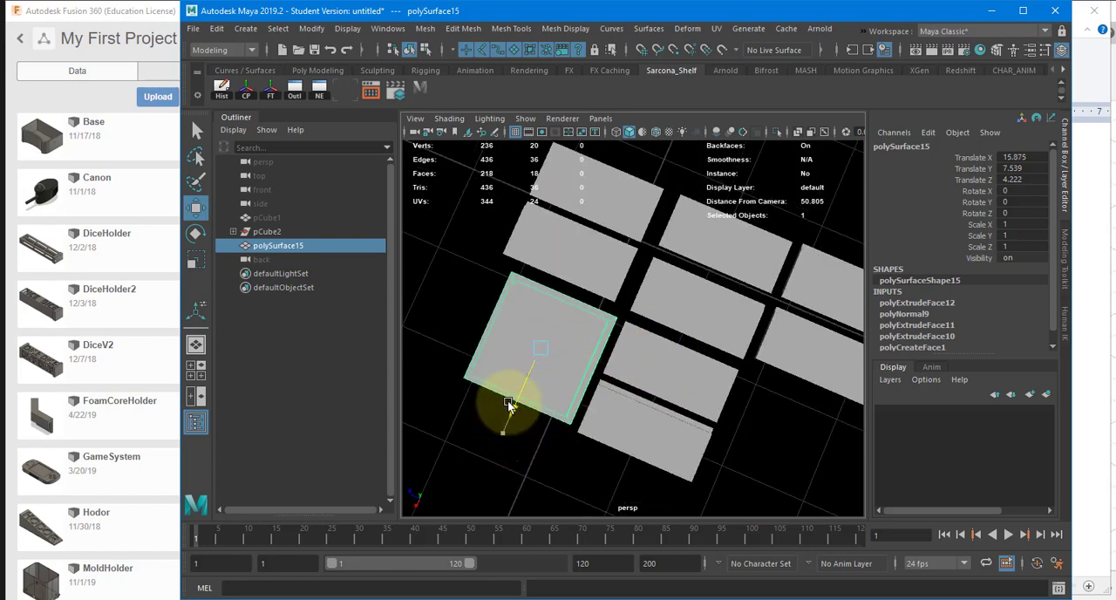
pyautogui.keyDown('alt'); pyautogui.moveTo(723, 339); pyautogui.dragTo(685, 311); pyautogui.keyUp('alt')
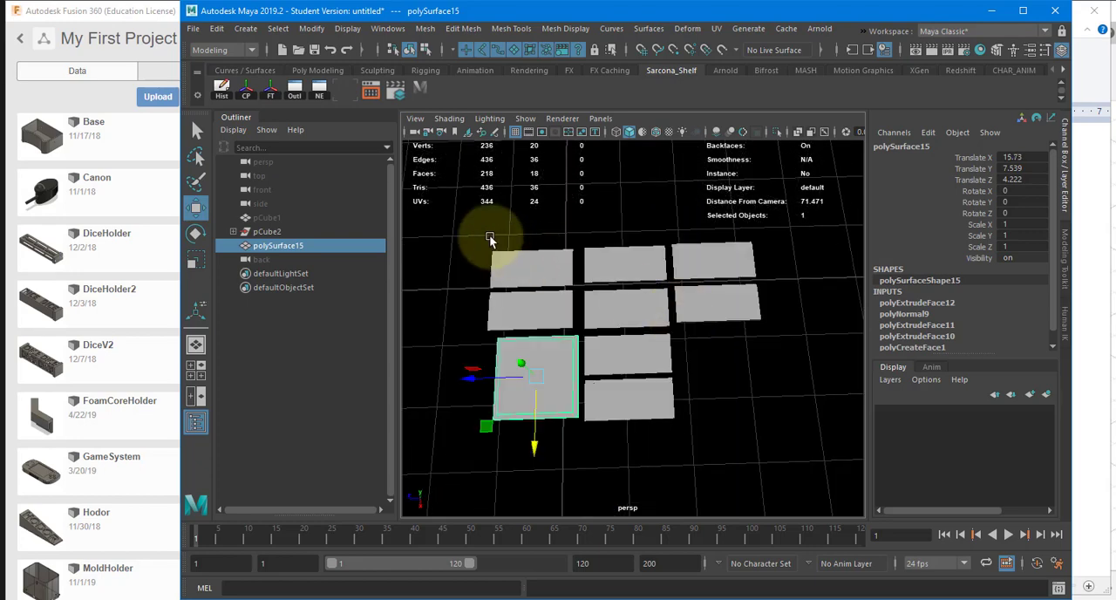
pyautogui.click(793, 463)
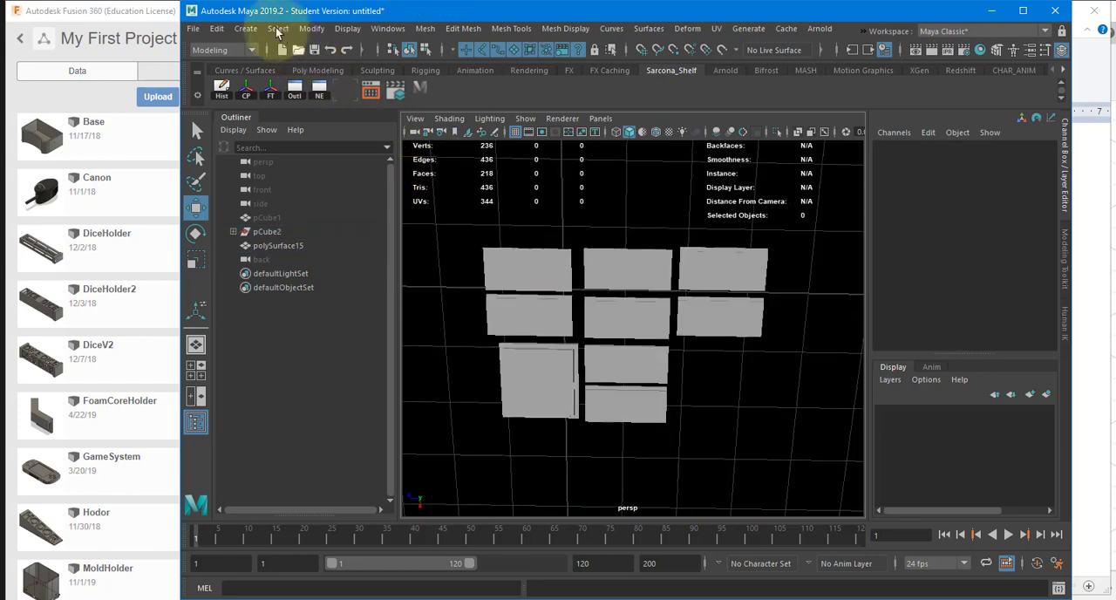
# Step: Measure across the outer corners of the three-piece row with the Distance Tool and consult the inch-to-centimetre converter in the browser
pyautogui.click(245, 29)
pyautogui.moveTo(327, 277)
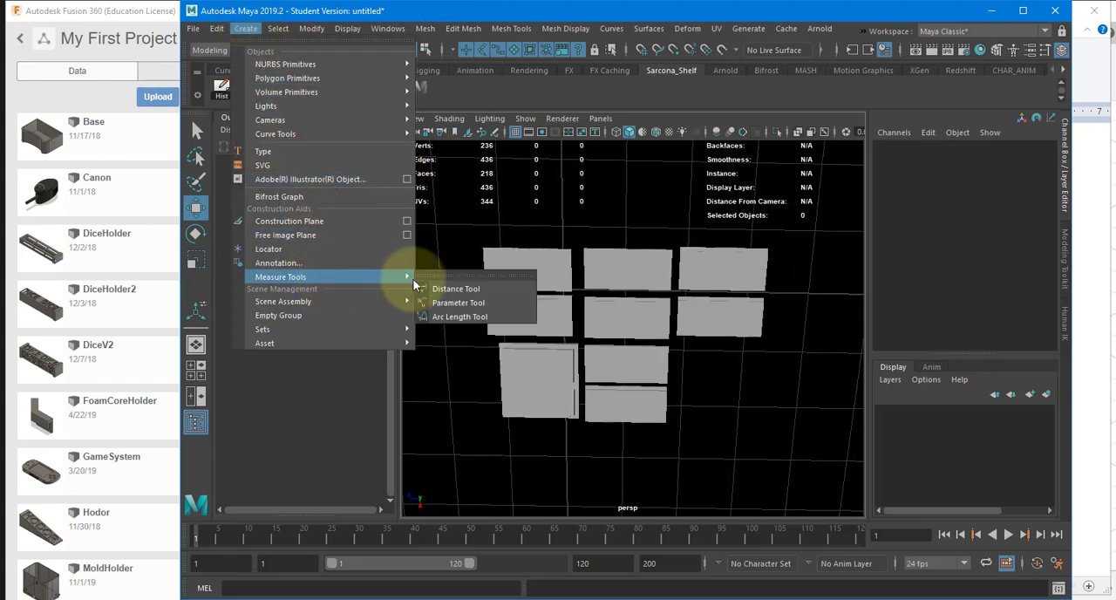
pyautogui.click(471, 287)
pyautogui.scroll(5, 485, 244)
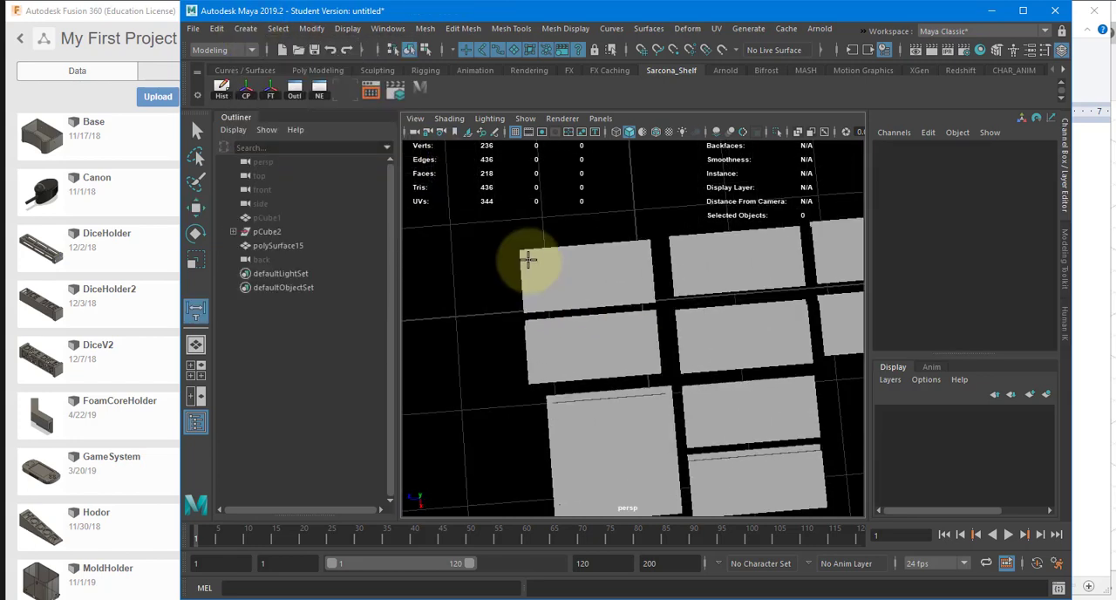
pyautogui.click(515, 251)
pyautogui.keyDown('alt'); pyautogui.moveTo(638, 251); pyautogui.dragTo(426, 303, button='middle'); pyautogui.keyUp('alt')
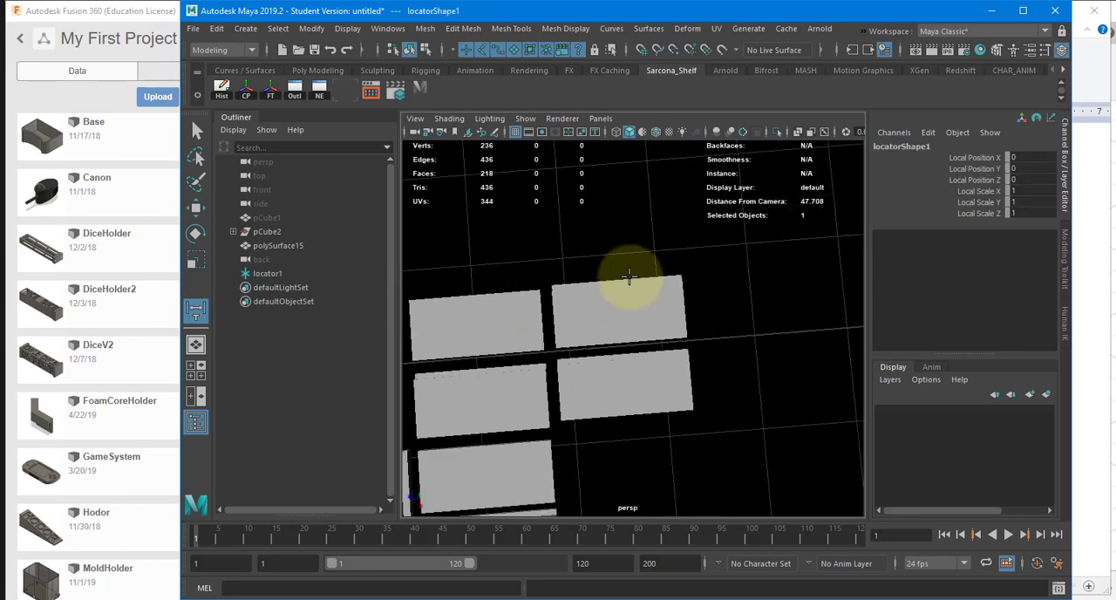
pyautogui.click(681, 276)
pyautogui.keyDown('alt'); pyautogui.moveTo(680, 305); pyautogui.dragTo(707, 277); pyautogui.keyUp('alt')
pyautogui.hotkey('alt', 'Tab')
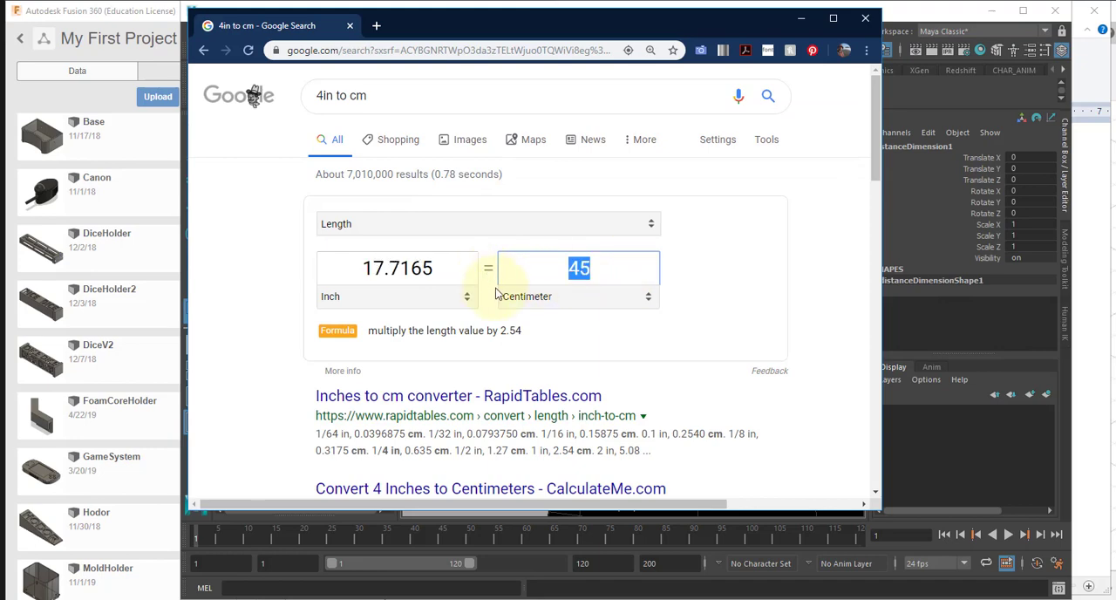
pyautogui.hotkey('alt', 'Tab')
# Step: Delete the distance measurement and both of its locators
pyautogui.moveTo(730, 381)
pyautogui.keyDown('alt'); pyautogui.mouseDown()
pyautogui.moveTo(615, 398)
pyautogui.moveTo(718, 378)
pyautogui.mouseUp(); pyautogui.keyUp('alt')
pyautogui.press('Delete')
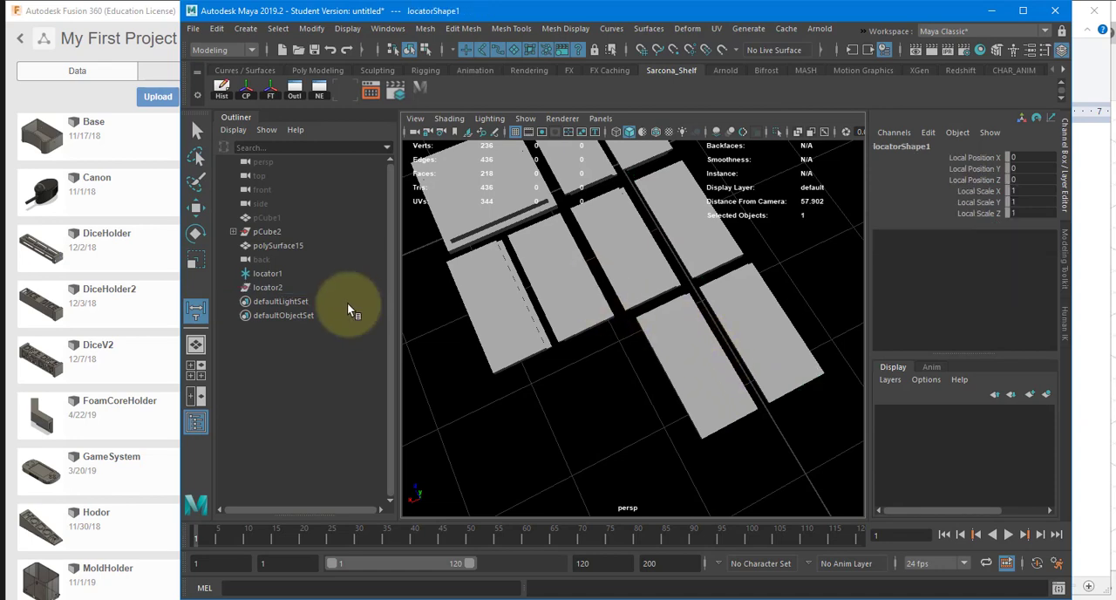
pyautogui.keyDown('shift'); pyautogui.click(297, 286); pyautogui.keyUp('shift')
pyautogui.press('Delete')
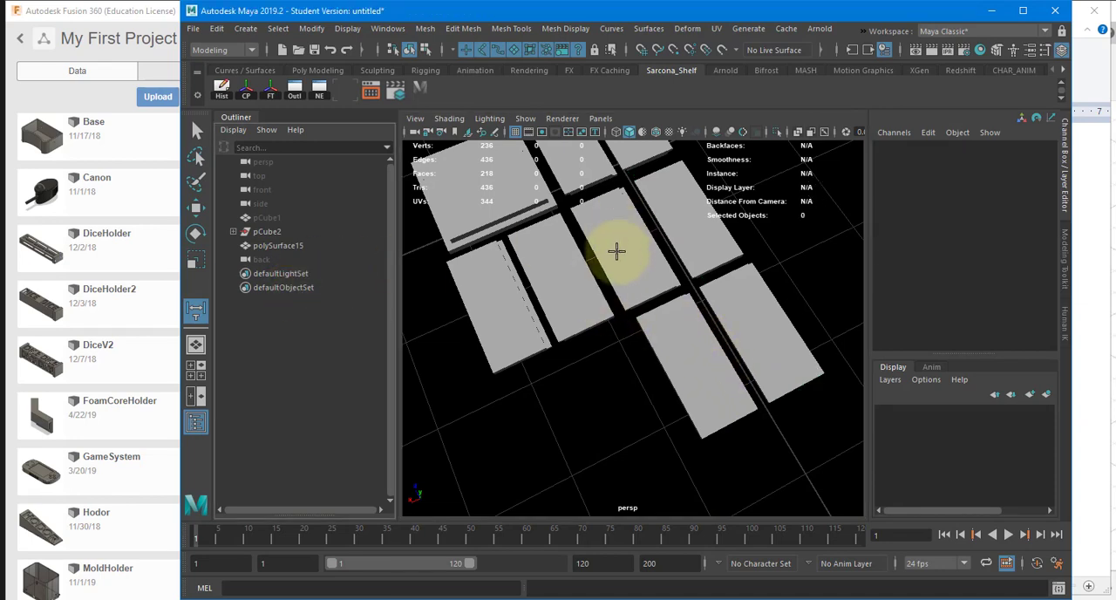
# Step: Turn the end pair polySurface10 and polySurface11 to Rotate Y -89.684, and move polySurface10 to Translate X 12.224
pyautogui.keyDown('alt'); pyautogui.moveTo(616, 251); pyautogui.dragTo(661, 406); pyautogui.keyUp('alt')
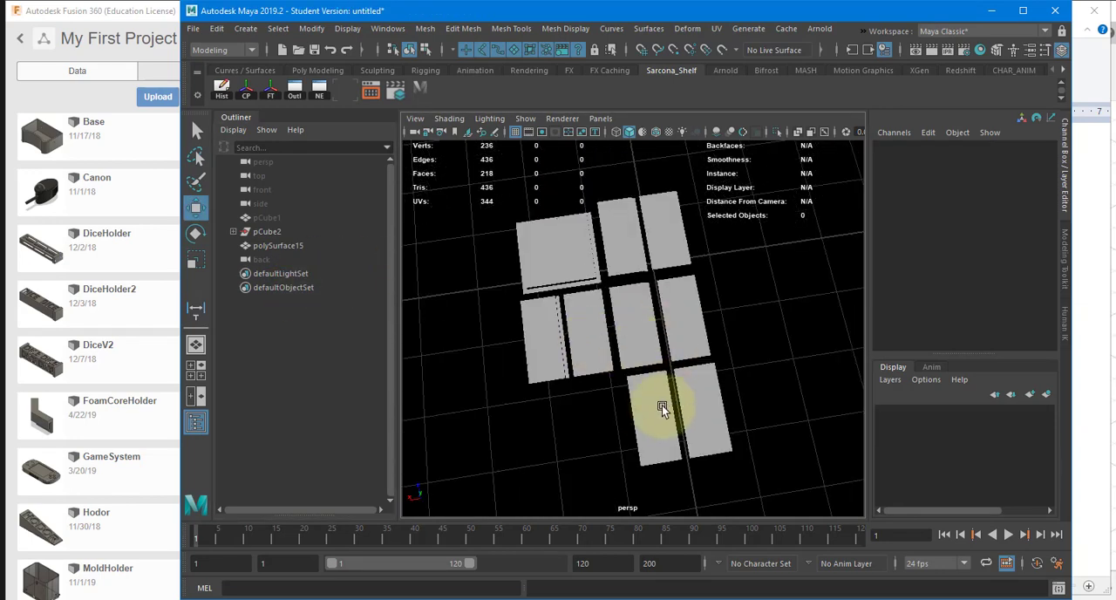
pyautogui.click(661, 406)
pyautogui.keyDown('shift'); pyautogui.click(700, 413); pyautogui.keyUp('shift')
pyautogui.press('e')
pyautogui.moveTo(655, 368); pyautogui.dragTo(736, 373)
pyautogui.press('w')
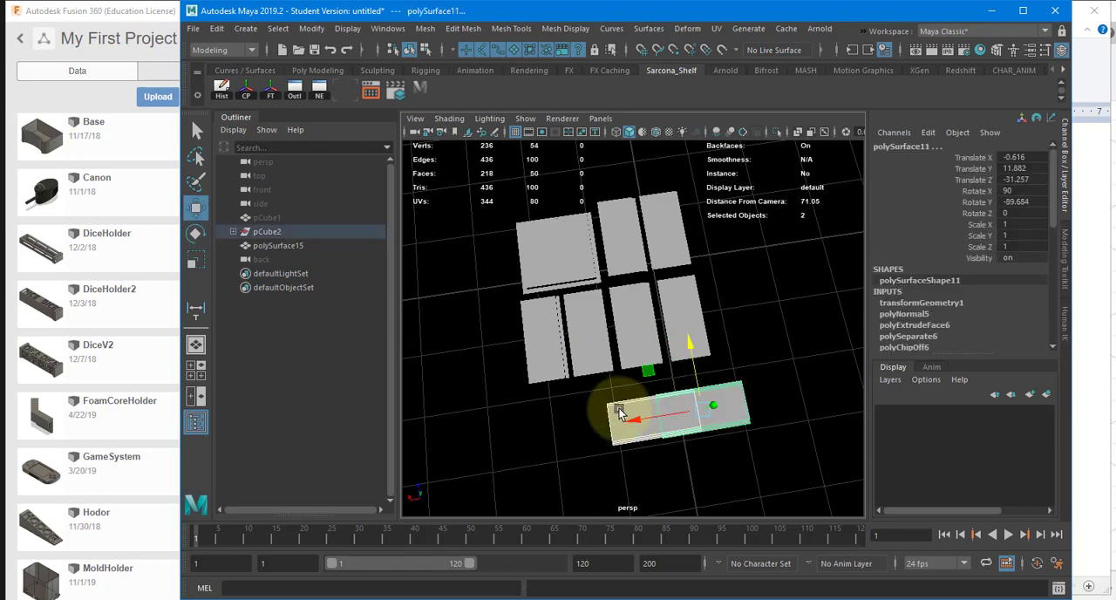
pyautogui.moveTo(591, 424); pyautogui.dragTo(558, 419)
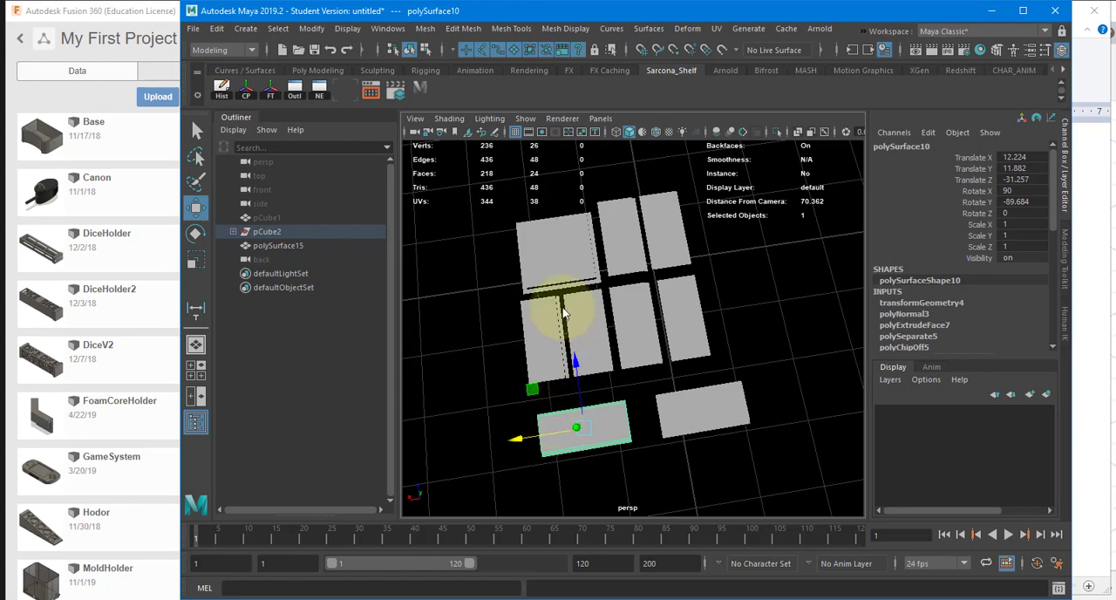
# Step: Switch to the browser, convert 10 inches to centimetres in the unit converter, and return to Maya
pyautogui.hotkey('alt', 'Tab')
pyautogui.doubleClick(580, 260)
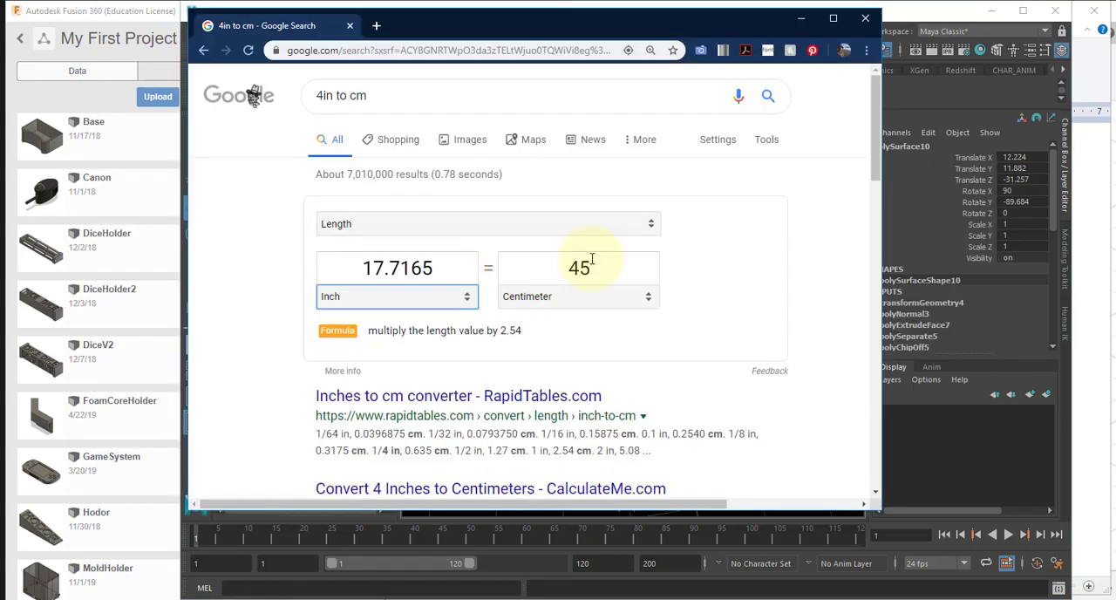
pyautogui.hotkey('shift', 'Tab')
pyautogui.hotkey('shift', 'Tab')
pyautogui.press('Tab')
pyautogui.write('10')
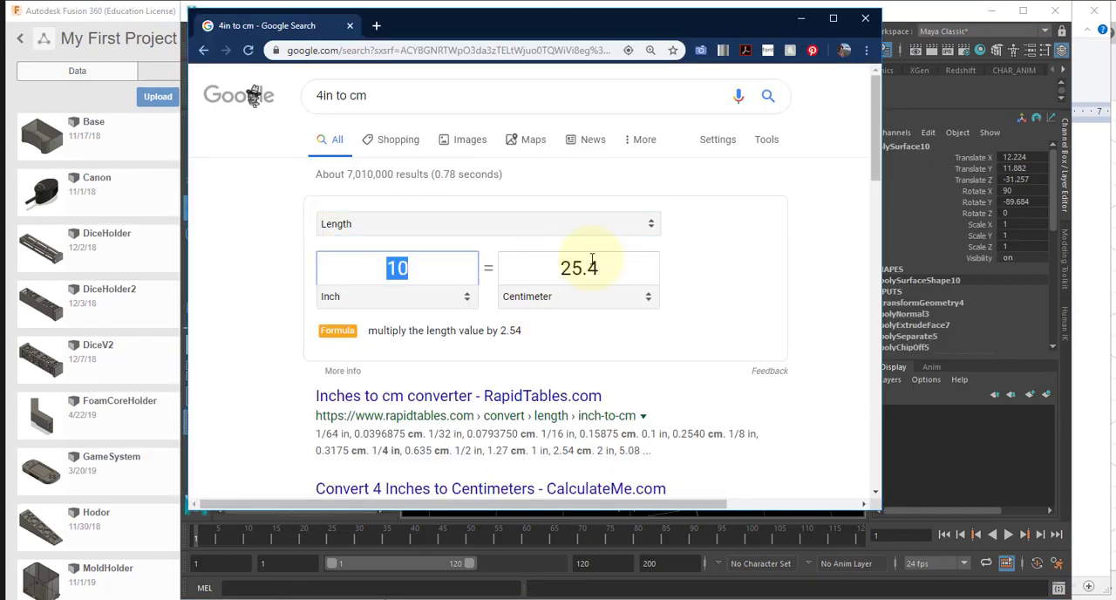
pyautogui.hotkey('alt', 'Tab')
# Step: Place a grid-snapped distance dimension 40 units long across the layout with the Distance Tool
pyautogui.keyDown('alt'); pyautogui.moveTo(532, 328); pyautogui.dragTo(522, 351, button='middle'); pyautogui.keyUp('alt')
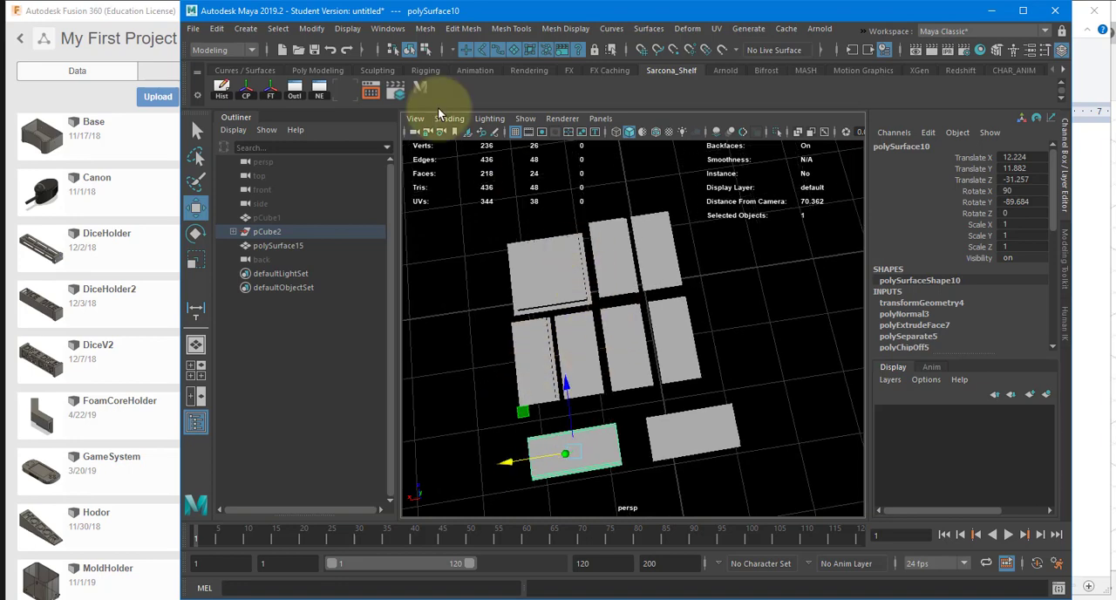
pyautogui.keyDown('alt'); pyautogui.moveTo(473, 218); pyautogui.dragTo(497, 192, button='middle'); pyautogui.keyUp('alt')
pyautogui.press('y')
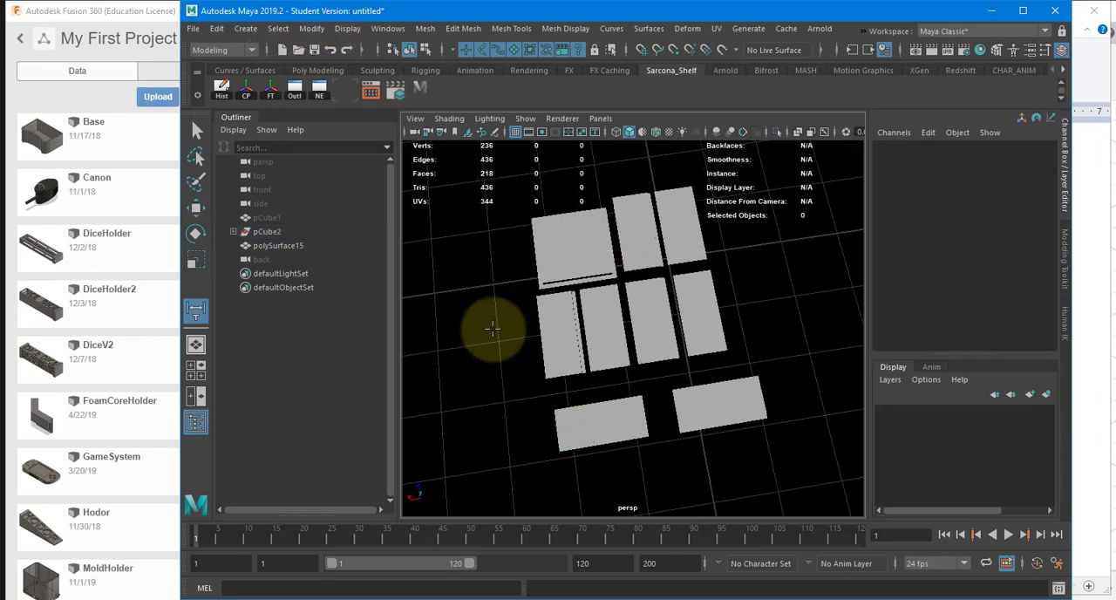
pyautogui.press('x')
pyautogui.click(494, 329)
pyautogui.click(742, 302)
pyautogui.keyDown('alt'); pyautogui.moveTo(737, 284); pyautogui.dragTo(740, 264); pyautogui.keyUp('alt')
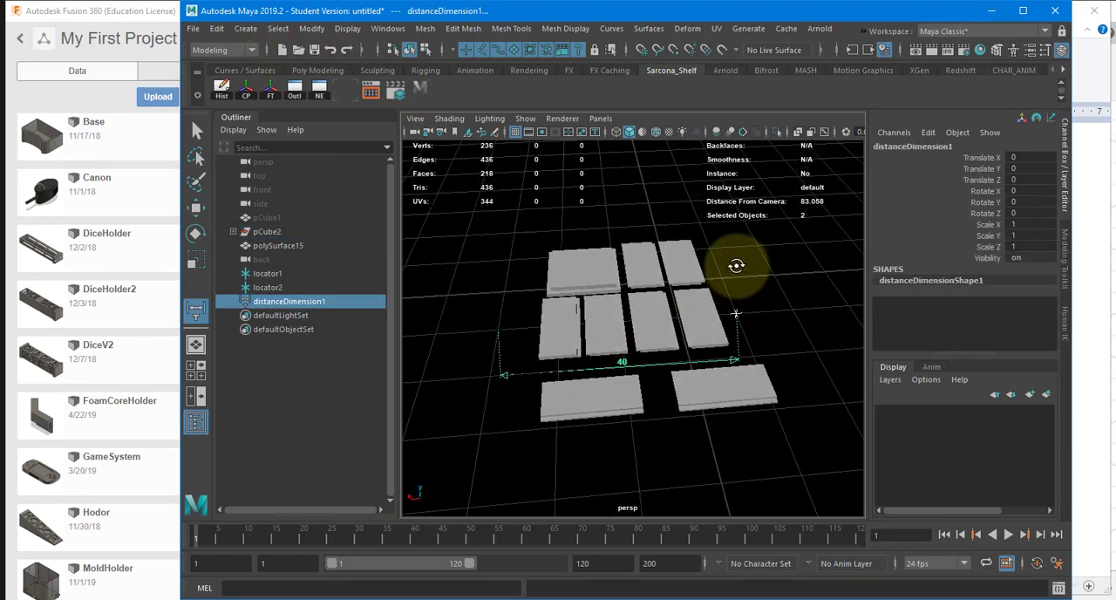
# Step: Shorten the distance dimension to about 25 units by moving locator2 to Translate X 0 and locator1 to Translate X 24.987
pyautogui.press('w')
pyautogui.click(713, 311)
pyautogui.moveTo(713, 311); pyautogui.dragTo(661, 321)
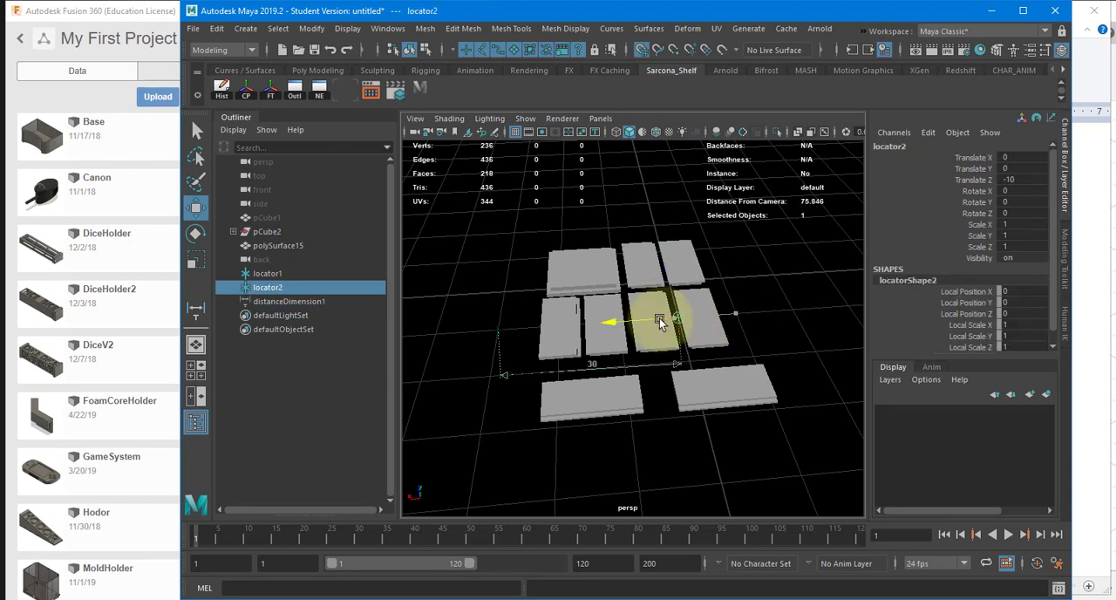
pyautogui.click(498, 329)
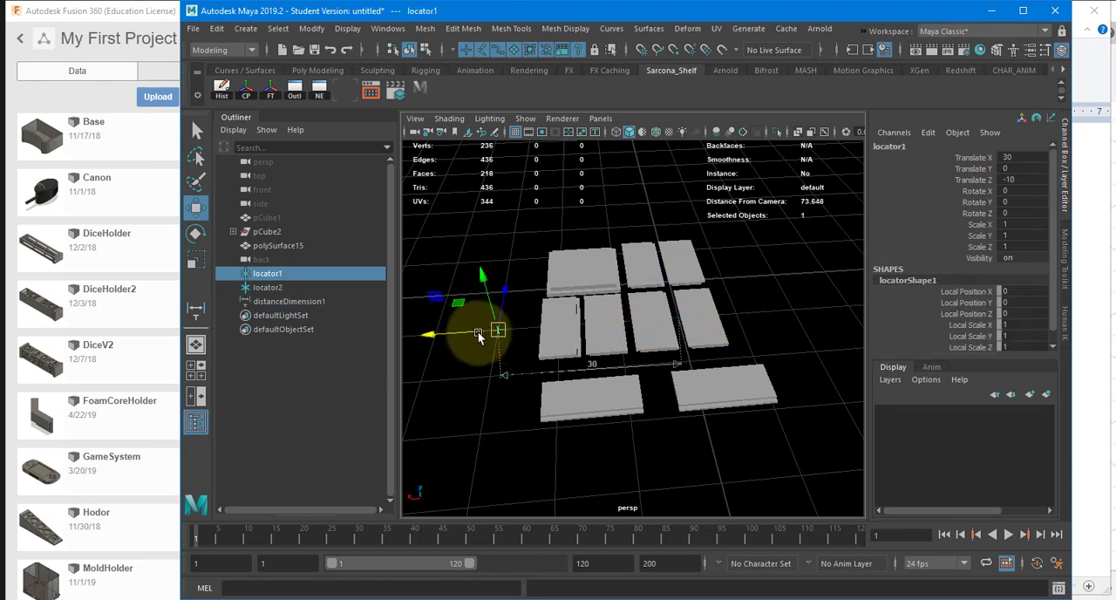
pyautogui.moveTo(480, 331); pyautogui.dragTo(506, 333)
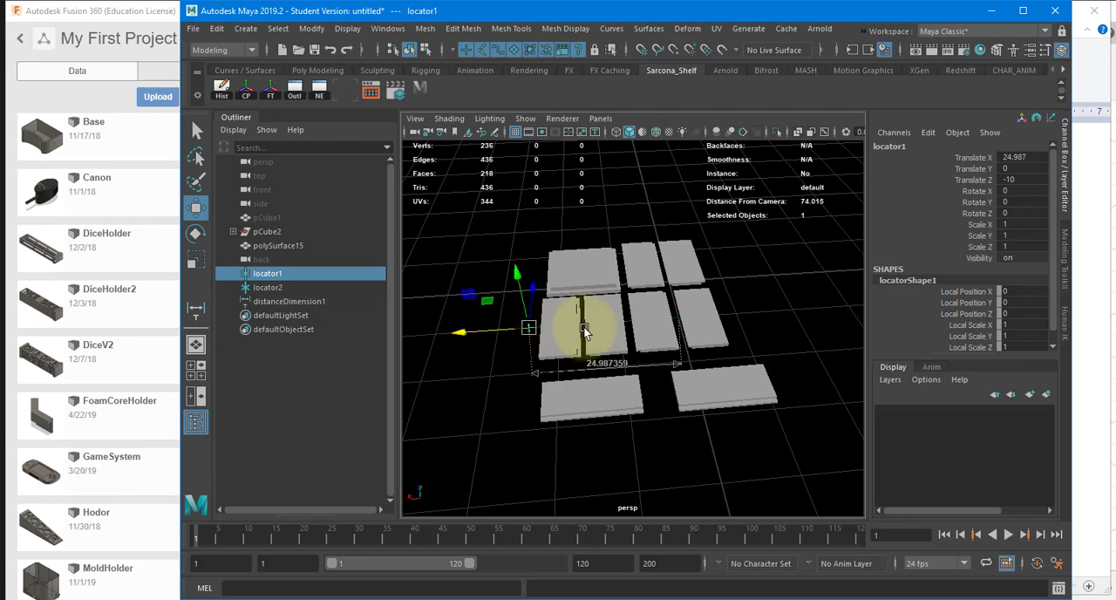
# Step: Stand polySurface14 on edge with Rotate Z 0, raise it to Translate Y 14.562 and move it to Translate X 21.429
pyautogui.keyDown('alt'); pyautogui.moveTo(583, 326); pyautogui.dragTo(661, 312); pyautogui.keyUp('alt')
pyautogui.click(661, 312)
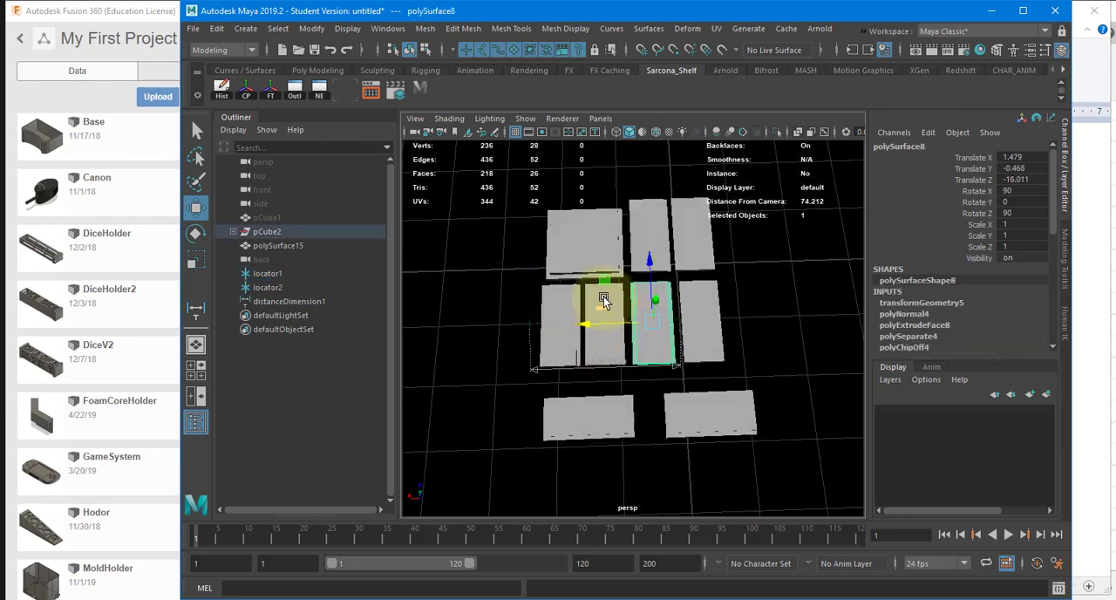
pyautogui.click(603, 296)
pyautogui.keyDown('alt'); pyautogui.moveTo(558, 297); pyautogui.dragTo(697, 284, button='right'); pyautogui.keyUp('alt')
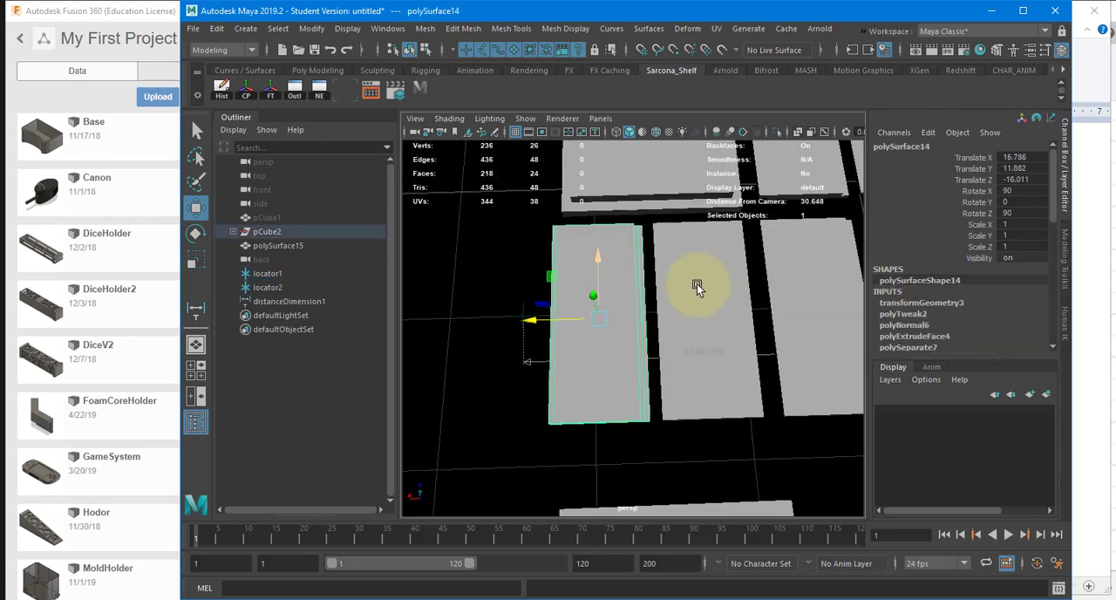
pyautogui.press('e')
pyautogui.moveTo(639, 291); pyautogui.dragTo(553, 279)
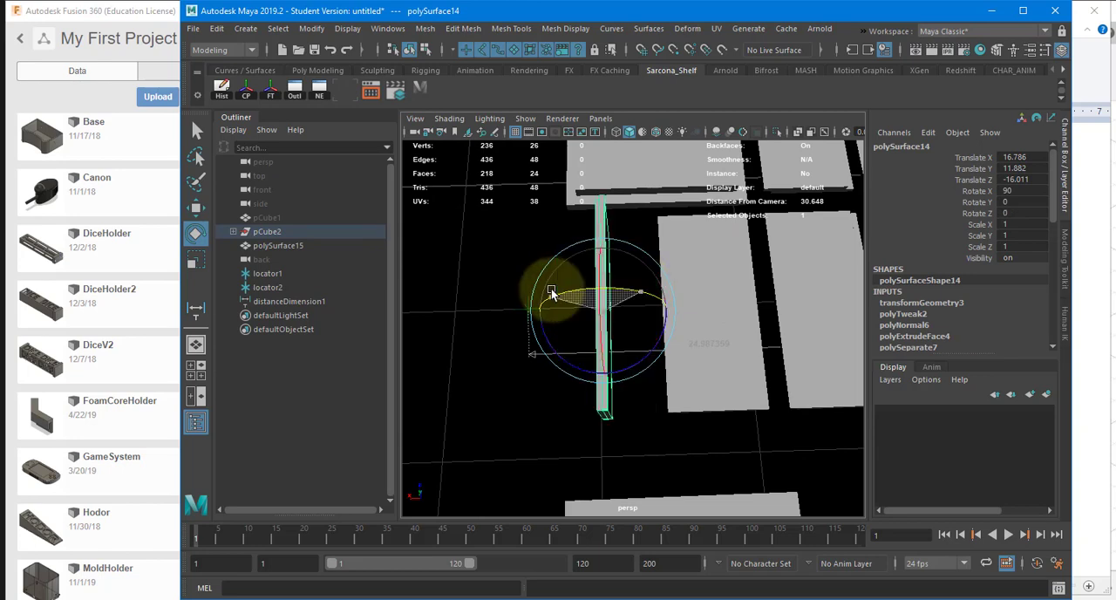
pyautogui.press('w')
pyautogui.keyDown('alt'); pyautogui.moveTo(617, 309); pyautogui.dragTo(730, 213); pyautogui.keyUp('alt')
pyautogui.moveTo(557, 298); pyautogui.dragTo(509, 322)
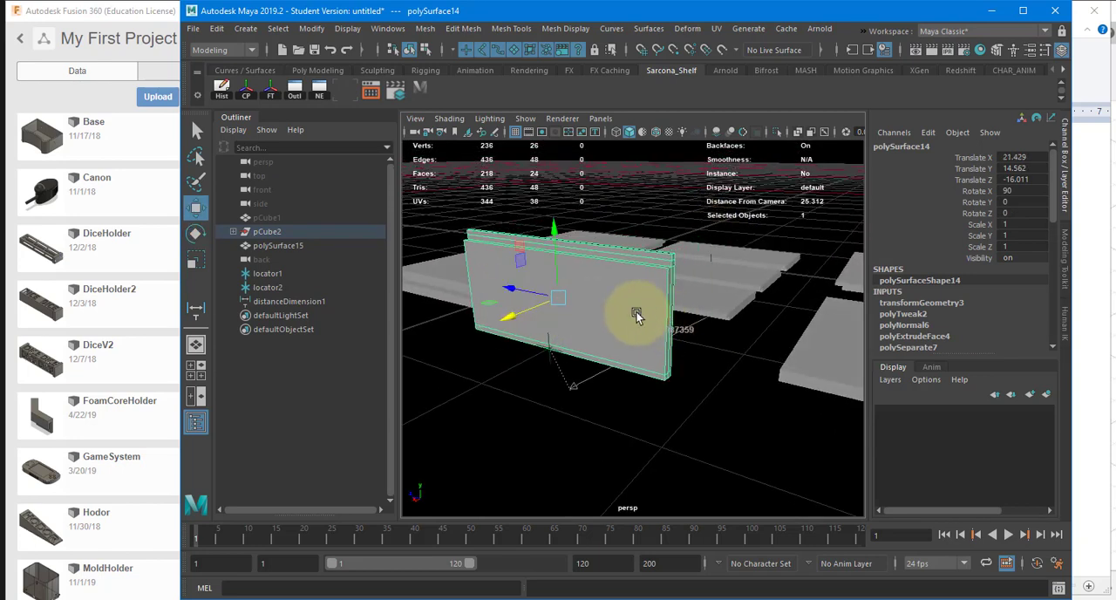
pyautogui.keyDown('alt'); pyautogui.moveTo(636, 310); pyautogui.dragTo(624, 336); pyautogui.keyUp('alt')
# Step: Stand the flat panel next to polySurface14 on edge, raise it, and move it alongside the first upright panel
pyautogui.click(652, 297)
pyautogui.press('e')
pyautogui.press('w')
pyautogui.moveTo(697, 277); pyautogui.dragTo(709, 233)
pyautogui.moveTo(701, 271); pyautogui.dragTo(553, 283)
# Step: Stand polySurface8 on edge with Rotate Z 0 and place it beside the upright panels at Translate X 16.028, Y 2.601
pyautogui.click(759, 291)
pyautogui.keyDown('alt'); pyautogui.moveTo(759, 291); pyautogui.dragTo(668, 311, button='middle'); pyautogui.keyUp('alt')
pyautogui.press('e')
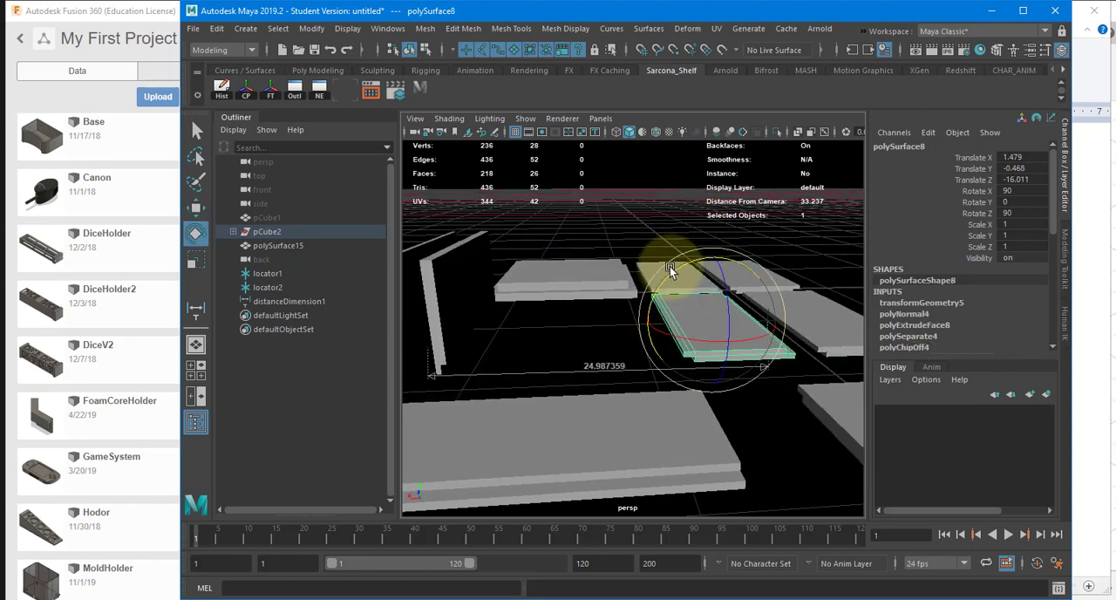
pyautogui.moveTo(670, 266); pyautogui.dragTo(660, 354)
pyautogui.press('w')
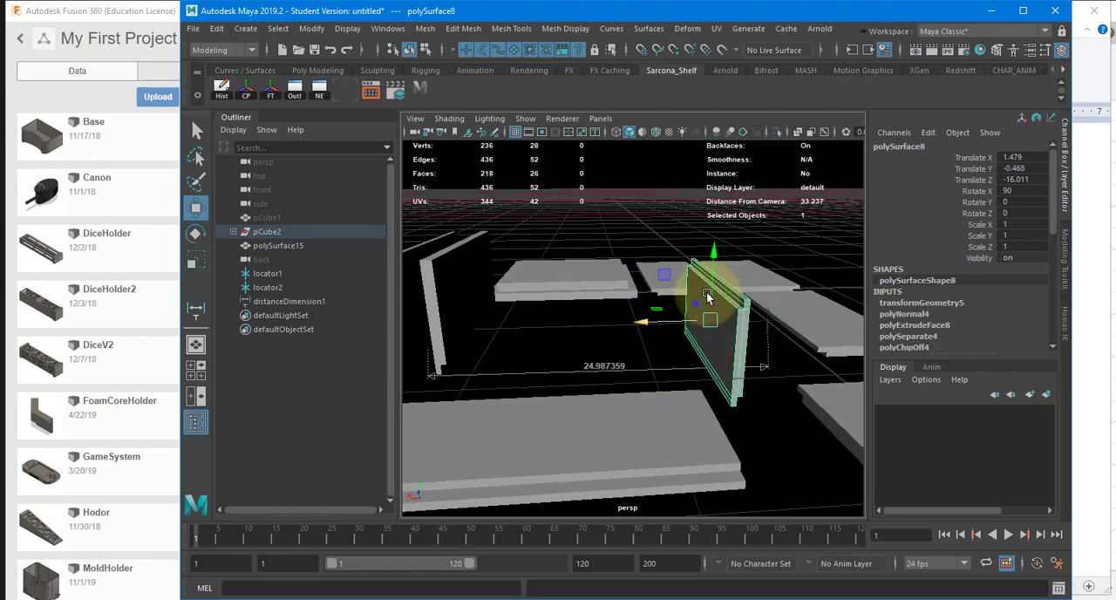
pyautogui.moveTo(718, 294); pyautogui.dragTo(716, 225)
pyautogui.moveTo(673, 271); pyautogui.dragTo(486, 314)
pyautogui.keyDown('alt'); pyautogui.moveTo(485, 314); pyautogui.dragTo(687, 316, button='middle'); pyautogui.keyUp('alt')
pyautogui.keyDown('alt'); pyautogui.moveTo(687, 317); pyautogui.dragTo(625, 323); pyautogui.keyUp('alt')
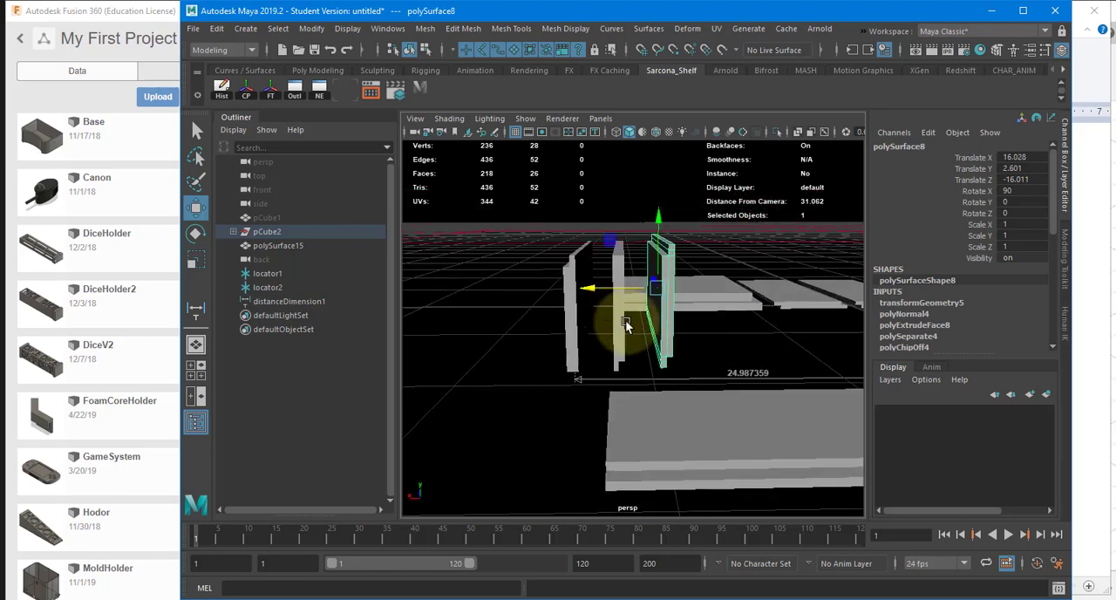
# Step: Close up the spacing between the three upright panels along X
pyautogui.click(610, 326)
pyautogui.click(620, 325)
pyautogui.moveTo(578, 291); pyautogui.dragTo(631, 260)
pyautogui.click(665, 284)
# Step: Stand polySurface10 upright parallel to the stacked panels and move it beside them at Translate X 17.387, Y 14.167, Z -16.421
pyautogui.moveTo(624, 223); pyautogui.dragTo(691, 454)
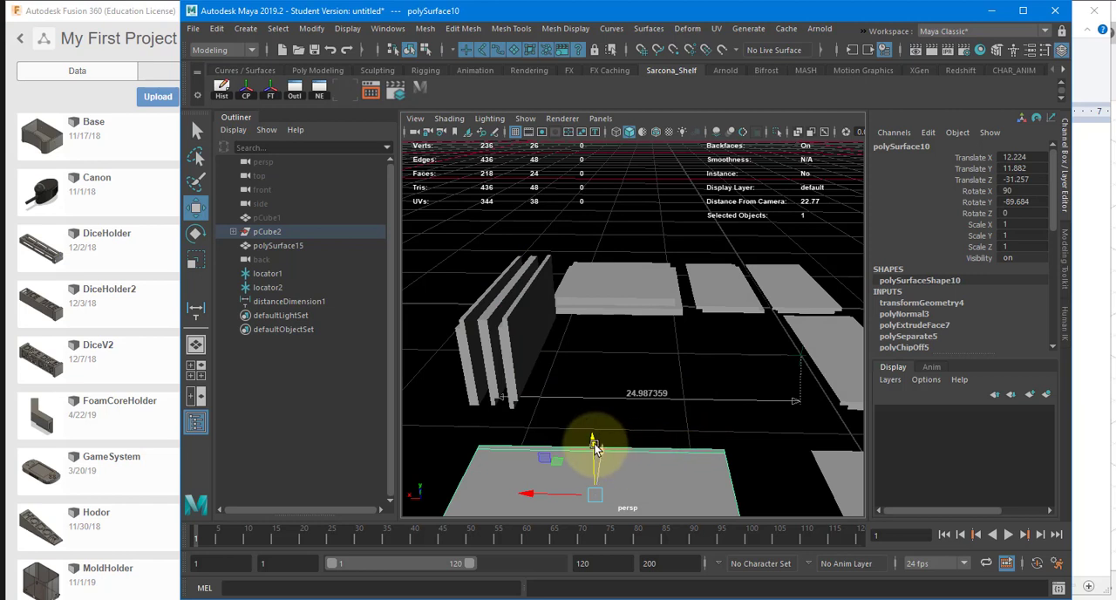
pyautogui.moveTo(591, 448); pyautogui.dragTo(625, 333)
pyautogui.press('e')
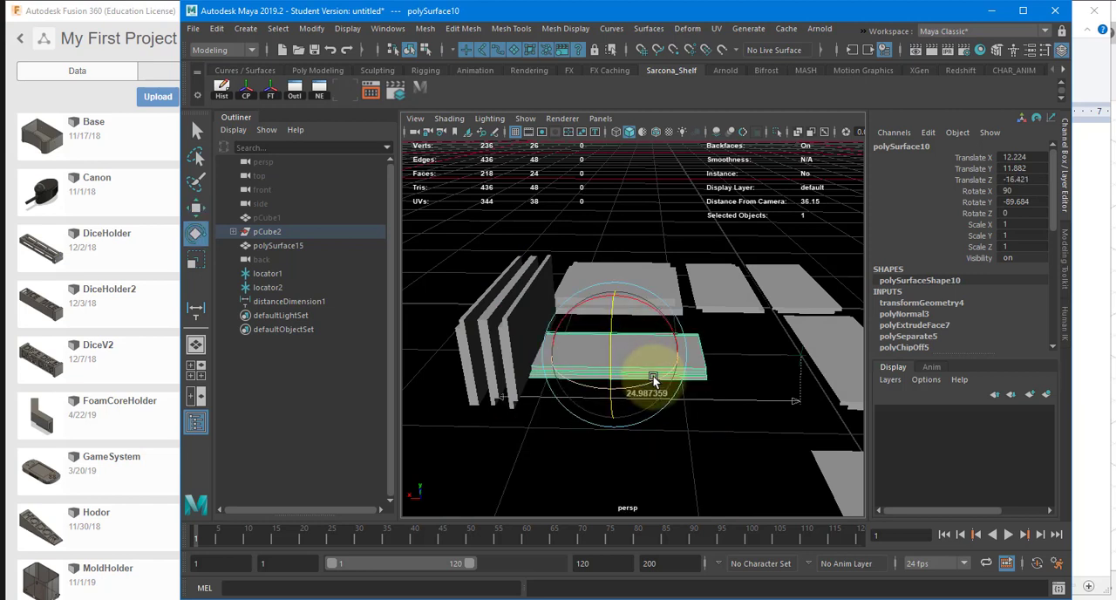
pyautogui.moveTo(652, 375); pyautogui.dragTo(559, 317)
pyautogui.press('w')
pyautogui.keyDown('alt'); pyautogui.moveTo(621, 301); pyautogui.dragTo(619, 290); pyautogui.keyUp('alt')
pyautogui.moveTo(618, 288); pyautogui.dragTo(626, 251)
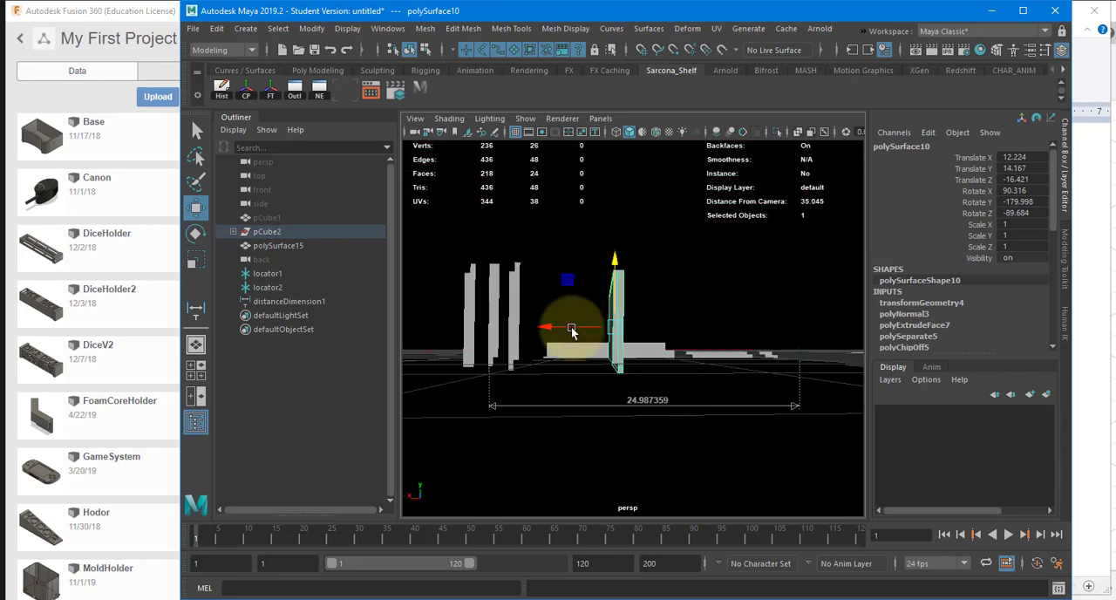
pyautogui.moveTo(558, 324); pyautogui.dragTo(508, 333)
# Step: Select the three remaining flat side panels, including polySurface4 and polySurface6, and rotate them together by 90 degrees to stand on edge
pyautogui.keyDown('alt'); pyautogui.moveTo(635, 356); pyautogui.dragTo(733, 316); pyautogui.keyUp('alt')
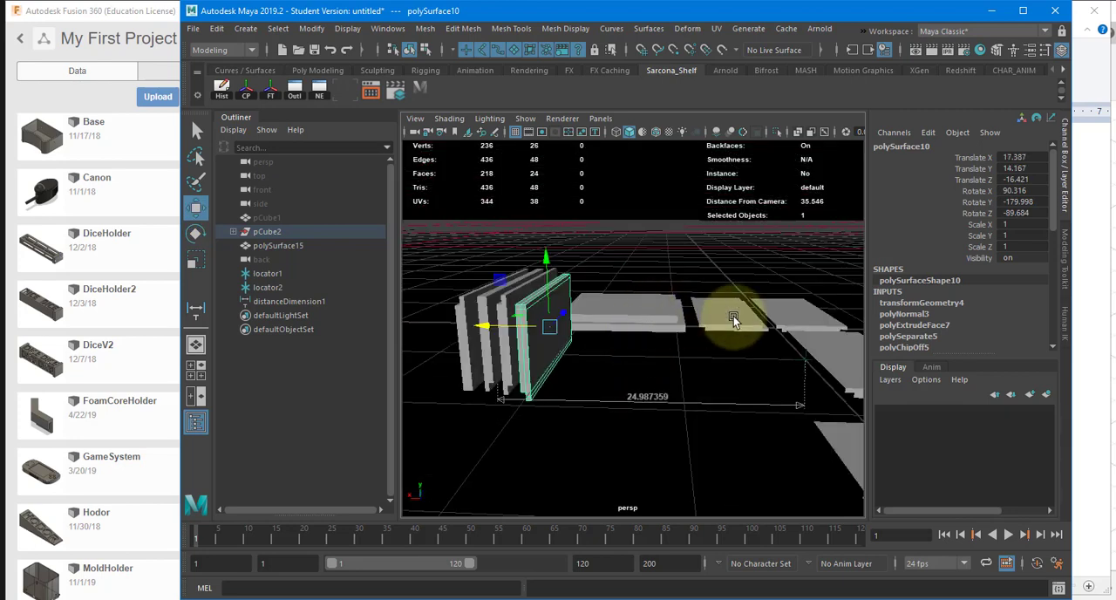
pyautogui.moveTo(834, 329); pyautogui.dragTo(837, 331)
pyautogui.keyDown('alt'); pyautogui.moveTo(837, 332); pyautogui.dragTo(767, 324, button='middle'); pyautogui.keyUp('alt')
pyautogui.press('e')
pyautogui.keyDown('shift'); pyautogui.click(786, 343); pyautogui.keyUp('shift')
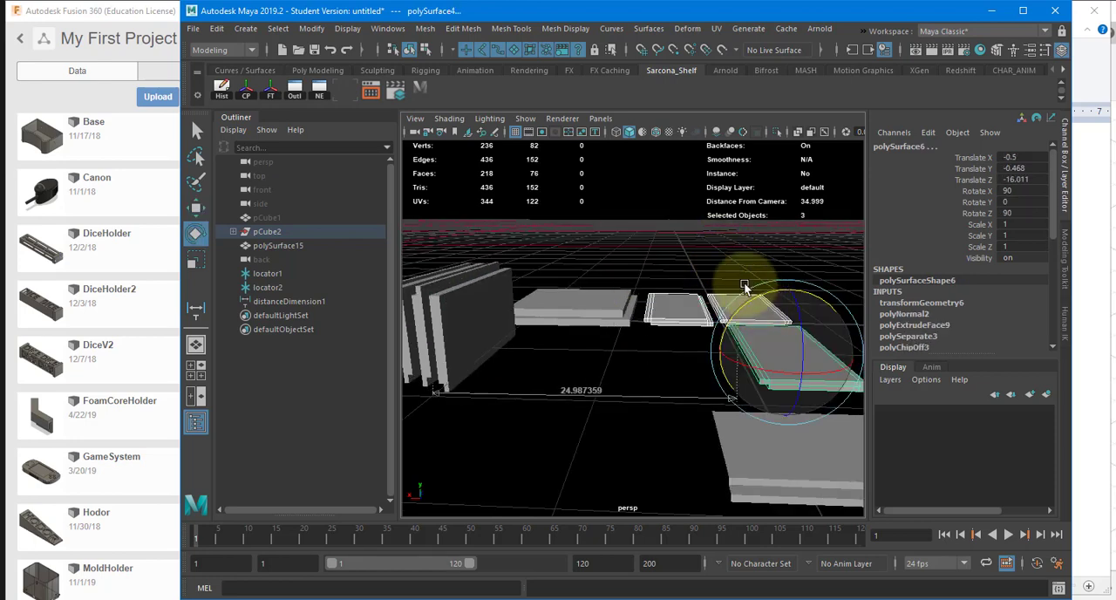
pyautogui.moveTo(762, 301); pyautogui.dragTo(715, 371)
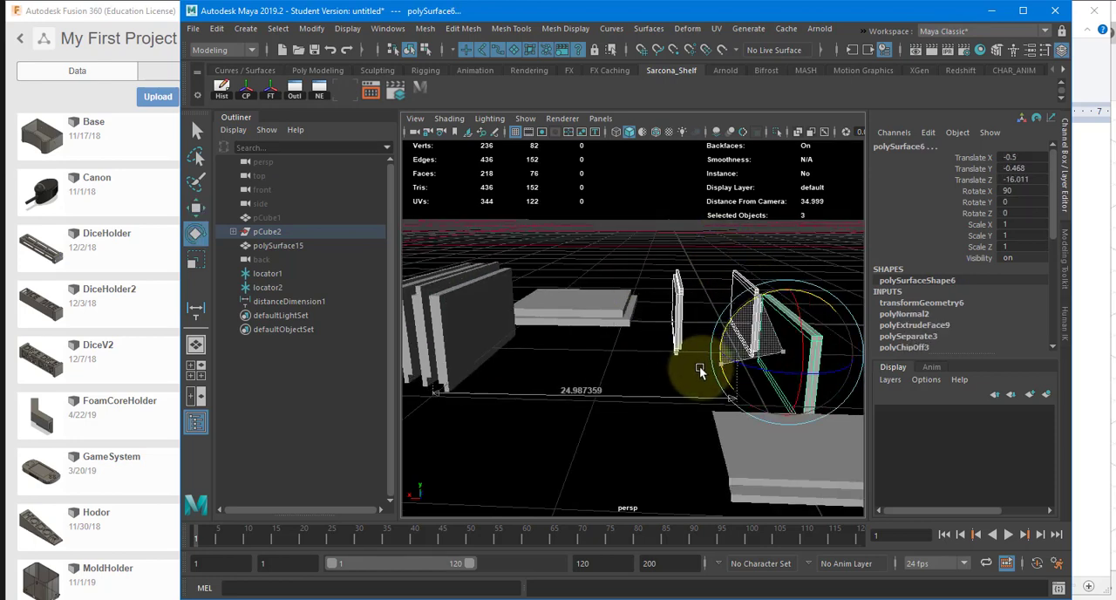
# Step: Move the three newly turned panels one by one beside the stack, polySurface4 to Translate X 15.604, and raise them together onto the ground plane
pyautogui.click(684, 322)
pyautogui.press('w')
pyautogui.keyDown('alt'); pyautogui.moveTo(697, 334); pyautogui.dragTo(492, 322); pyautogui.keyUp('alt')
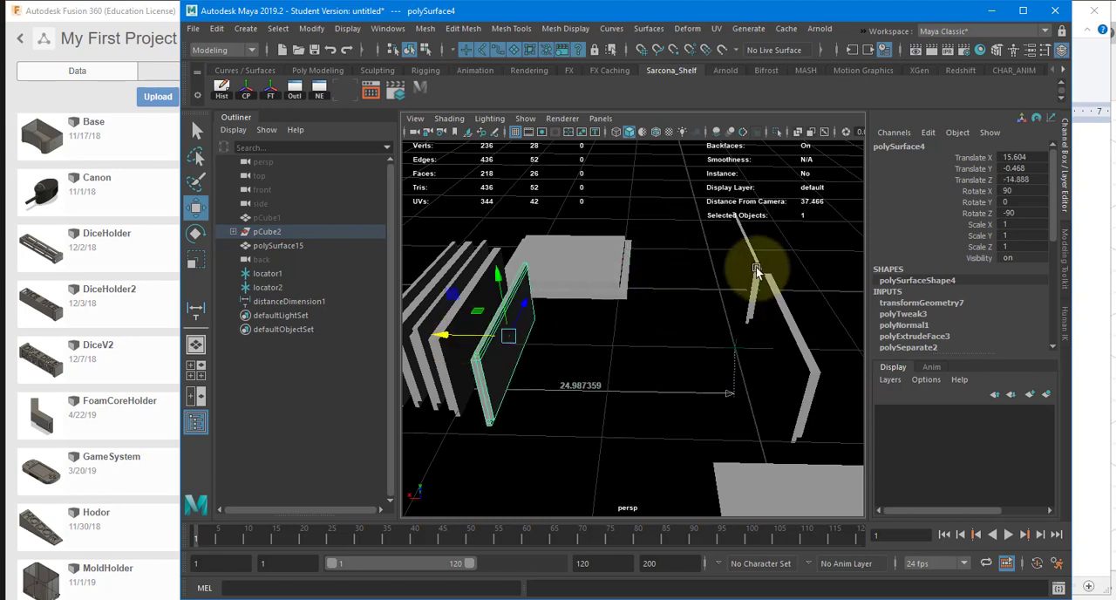
pyautogui.click(756, 269)
pyautogui.moveTo(719, 263); pyautogui.dragTo(549, 342)
pyautogui.keyDown('shift'); pyautogui.click(810, 359); pyautogui.keyUp('shift')
pyautogui.keyDown('shift'); pyautogui.click(549, 343); pyautogui.keyUp('shift')
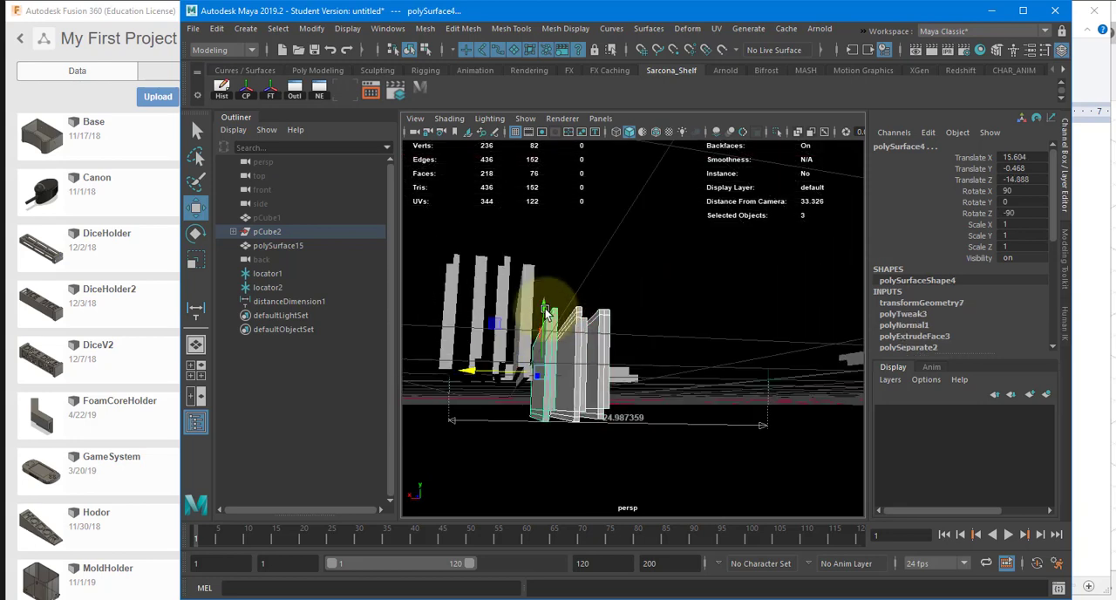
pyautogui.moveTo(547, 305); pyautogui.dragTo(547, 268)
# Step: Stand polySurface11 upright, turn it parallel to the stacked panels, and move it beside them to Translate X 16.413
pyautogui.keyDown('alt'); pyautogui.moveTo(585, 343); pyautogui.dragTo(672, 311); pyautogui.keyUp('alt')
pyautogui.click(691, 408)
pyautogui.press('e')
pyautogui.press('w')
pyautogui.press('e')
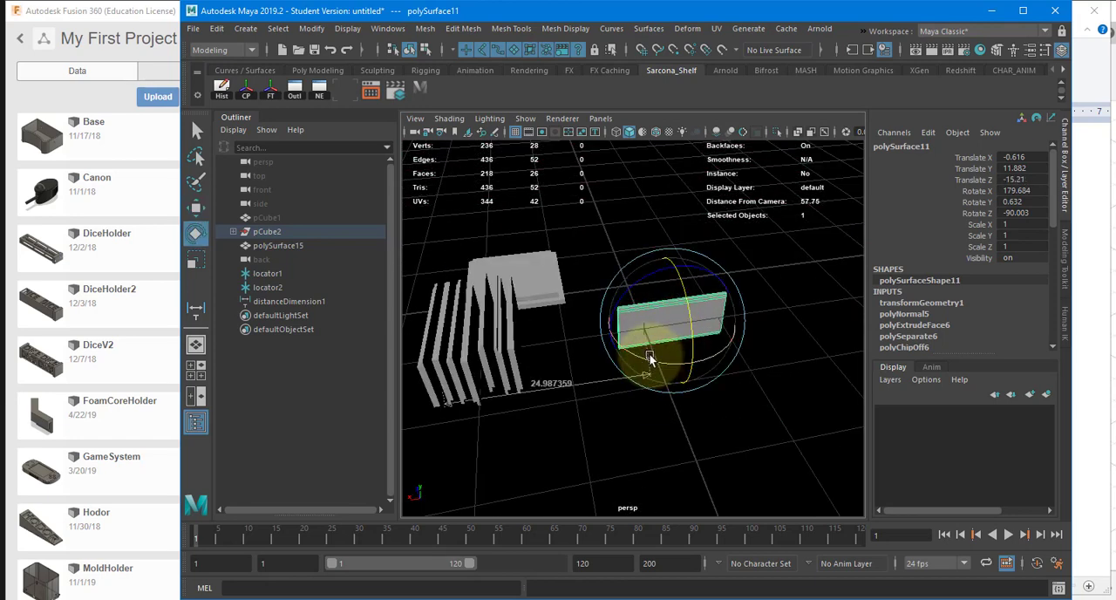
pyautogui.moveTo(650, 357); pyautogui.dragTo(770, 335)
pyautogui.press('w')
pyautogui.moveTo(604, 329); pyautogui.dragTo(484, 344)
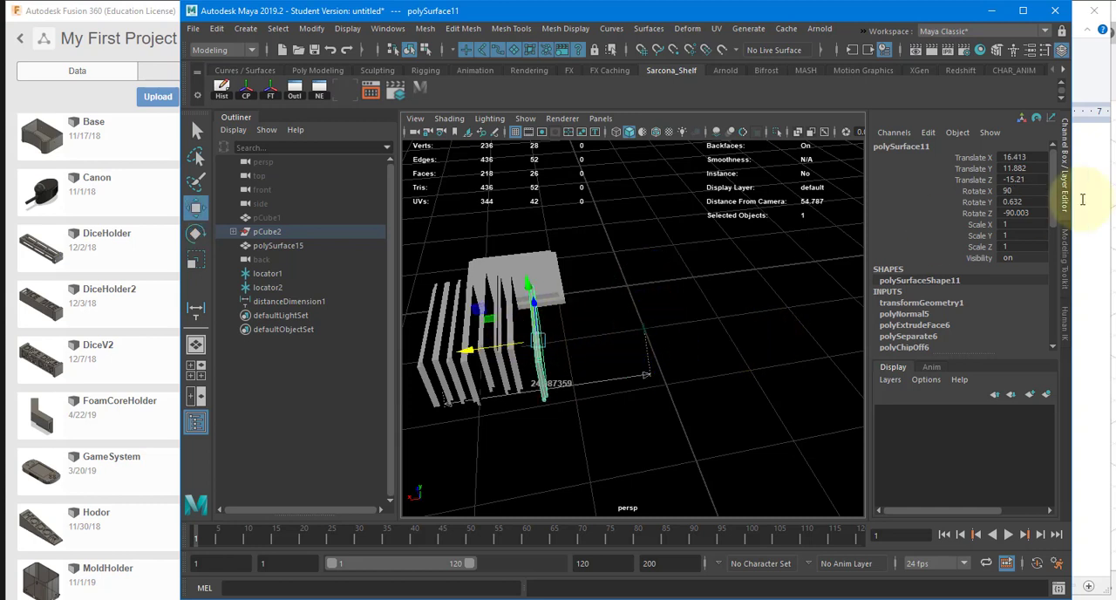
# Step: Set polySurface11's rotation to X 90, Y 0, Z -90 and raise it to Translate Y 14.232
pyautogui.click(1021, 214)
pyautogui.write('-90')
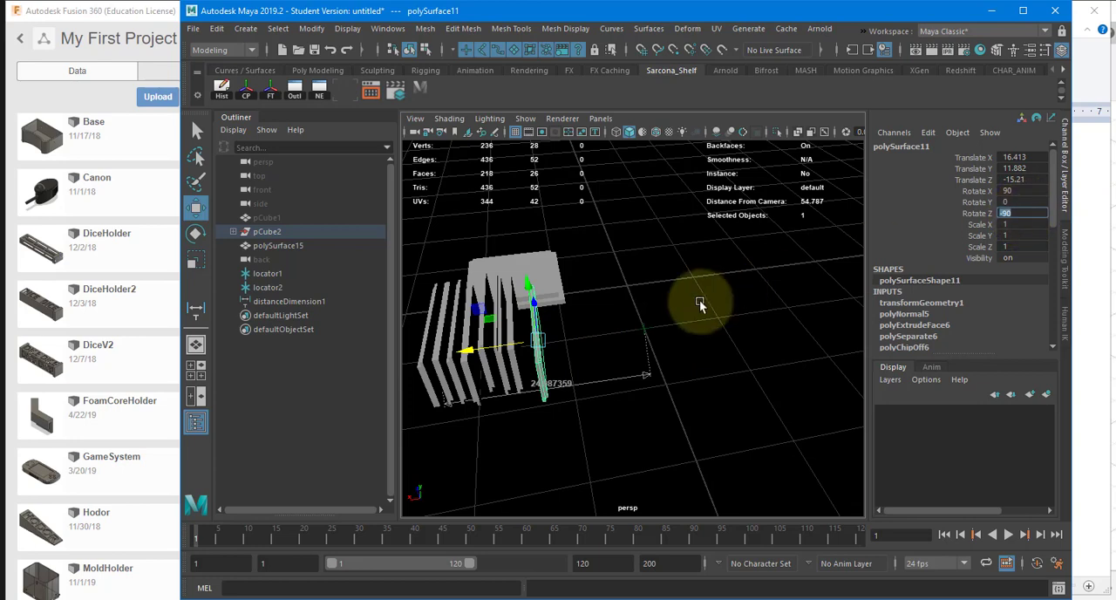
pyautogui.press('Return')
pyautogui.keyDown('alt'); pyautogui.moveTo(720, 305); pyautogui.dragTo(630, 271); pyautogui.keyUp('alt')
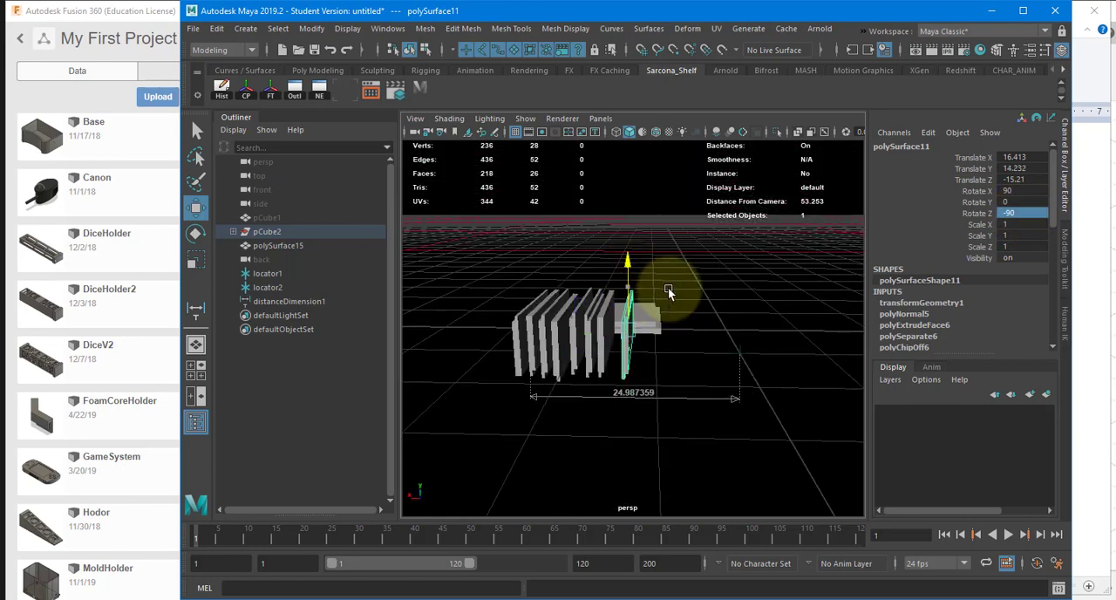
# Step: Stand the large panel polySurface15 upright with Rotate Z 90 and place it behind the stack at Translate X 10.117, Z -10.41
pyautogui.click(660, 314)
pyautogui.keyDown('alt'); pyautogui.moveTo(666, 315); pyautogui.dragTo(658, 344); pyautogui.keyUp('alt')
pyautogui.press('e')
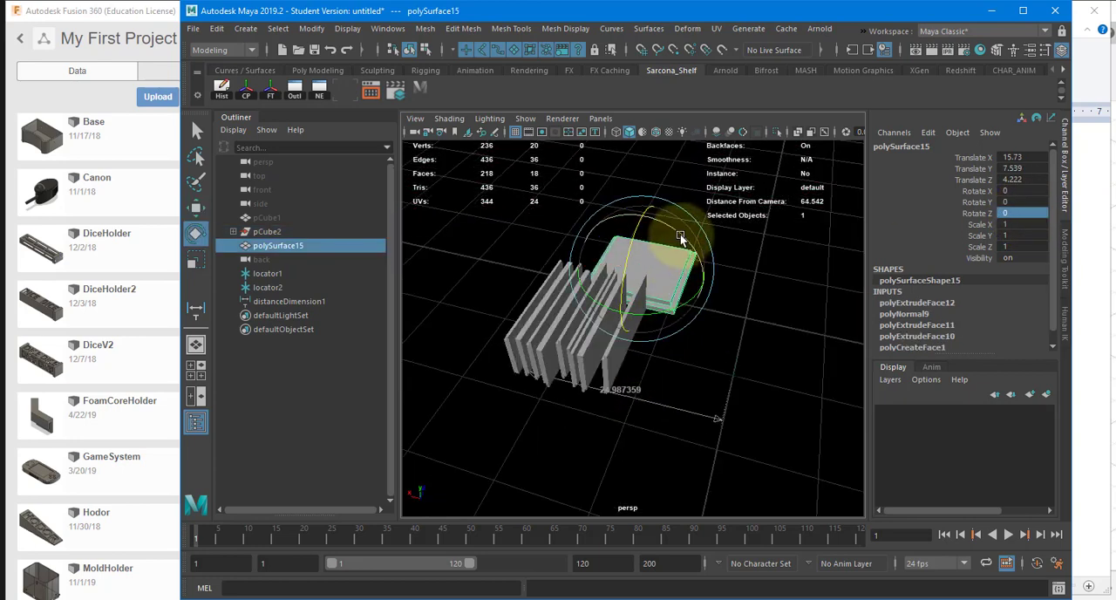
pyautogui.moveTo(681, 237); pyautogui.dragTo(654, 346)
pyautogui.press('w')
# Step: In a wireframe side view, raise polySurface15 to Translate Y 13.423 so its lower edge meets the ground line
pyautogui.press('space')
pyautogui.scroll(-3, 590, 340)
pyautogui.keyDown('alt'); pyautogui.moveTo(725, 343); pyautogui.dragTo(626, 331, button='middle'); pyautogui.keyUp('alt')
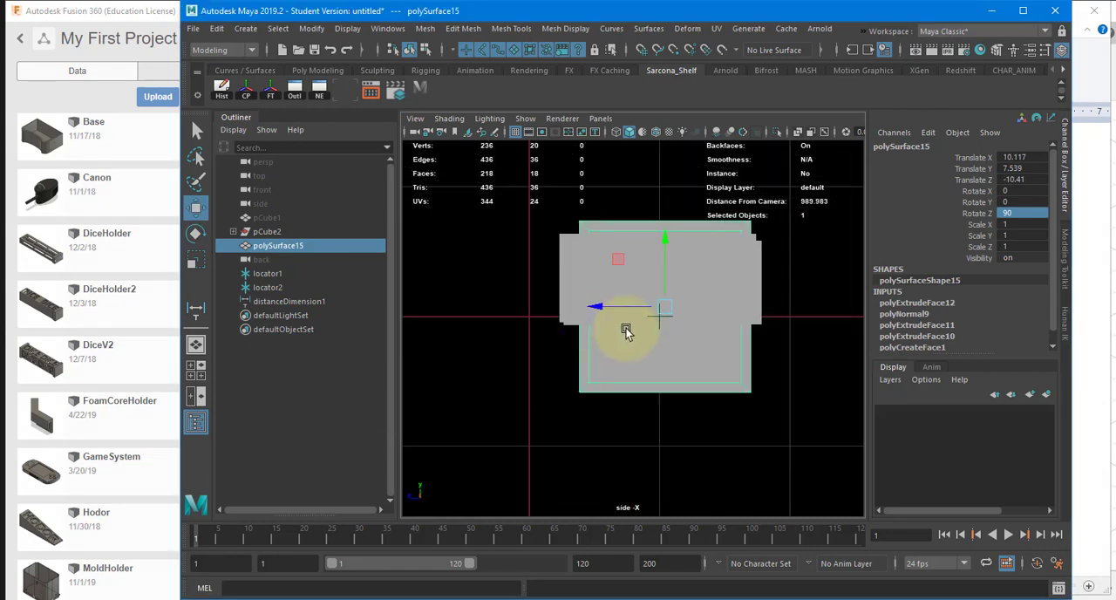
pyautogui.press('4')
pyautogui.moveTo(613, 357); pyautogui.dragTo(550, 286)
pyautogui.press('x')
pyautogui.moveTo(665, 269); pyautogui.dragTo(666, 166)
pyautogui.press('space')
pyautogui.moveTo(664, 242); pyautogui.dragTo(650, 218)
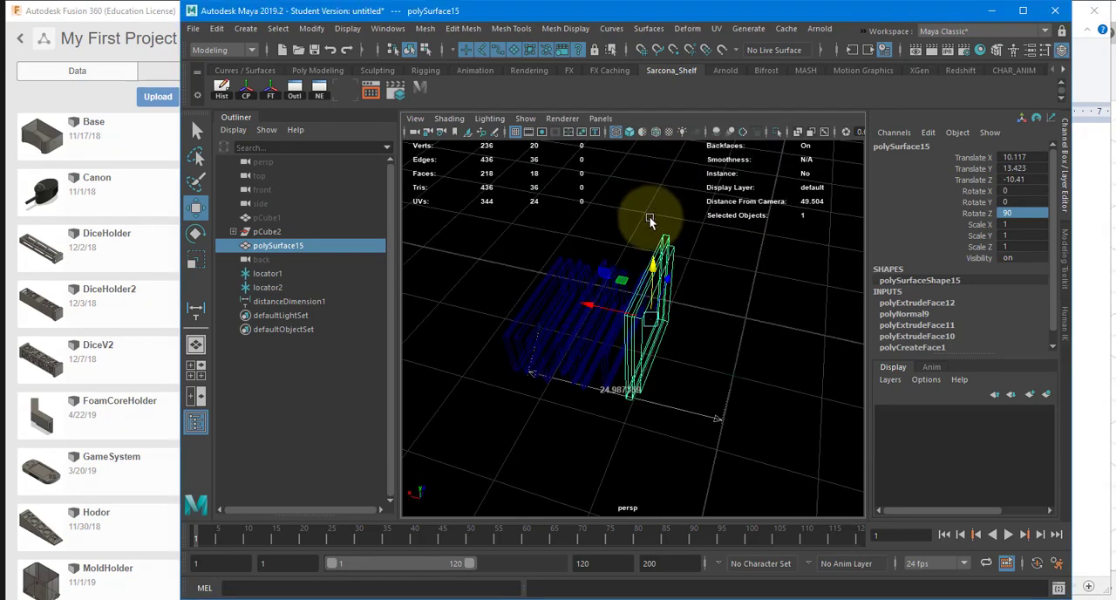
# Step: Return to shaded display and shift the rear panels of the stack along X to tighten the gaps between them
pyautogui.press('5')
pyautogui.moveTo(676, 272)
pyautogui.keyDown('alt'); pyautogui.mouseDown()
pyautogui.moveTo(698, 308)
pyautogui.moveTo(770, 272)
pyautogui.moveTo(711, 263)
pyautogui.moveTo(674, 386)
pyautogui.moveTo(720, 369)
pyautogui.mouseUp(); pyautogui.keyUp('alt')
pyautogui.scroll(3, 643, 312)
pyautogui.moveTo(643, 310); pyautogui.dragTo(634, 342)
pyautogui.keyDown('shift'); pyautogui.click(620, 329); pyautogui.keyUp('shift')
pyautogui.keyDown('shift'); pyautogui.click(646, 345); pyautogui.keyUp('shift')
pyautogui.keyDown('shift'); pyautogui.click(668, 351); pyautogui.keyUp('shift')
pyautogui.keyDown('shift'); pyautogui.click(689, 350); pyautogui.keyUp('shift')
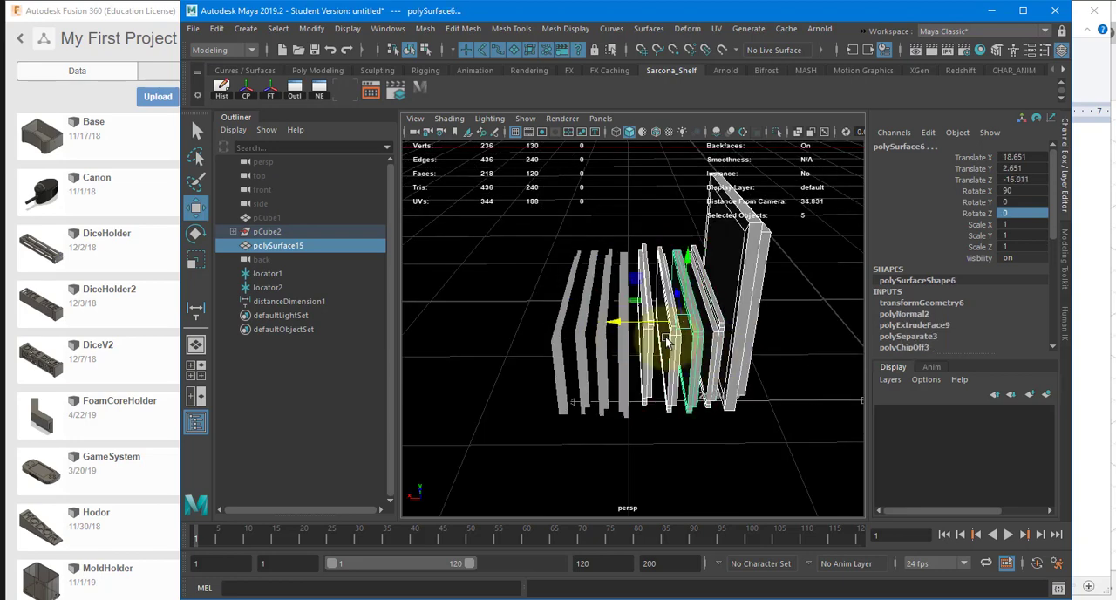
# Step: Delete the distance dimension together with locator1 and locator2
pyautogui.keyDown('alt'); pyautogui.moveTo(792, 323); pyautogui.dragTo(829, 460); pyautogui.keyUp('alt')
pyautogui.press('Delete')
pyautogui.click(276, 273)
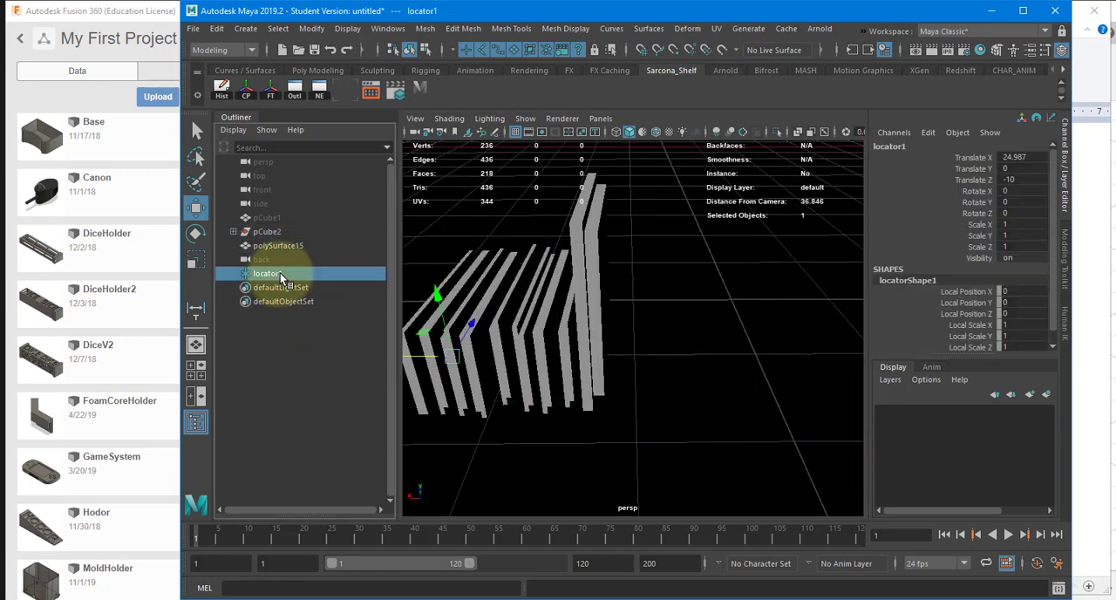
pyautogui.press('Delete')
# Step: Freeze the transformations of all nine panels and unparent the pieces that belong to pCube2
pyautogui.keyDown('alt'); pyautogui.moveTo(705, 303); pyautogui.dragTo(558, 288); pyautogui.keyUp('alt')
pyautogui.click(598, 305)
pyautogui.click(311, 28)
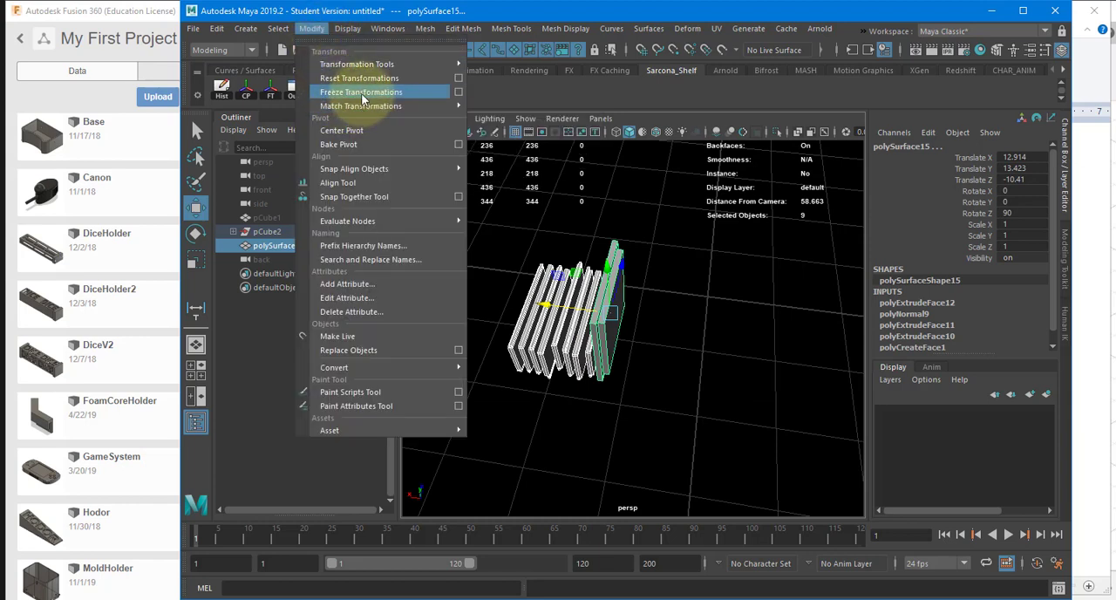
pyautogui.click(361, 92)
pyautogui.hotkey('shift', 'p')
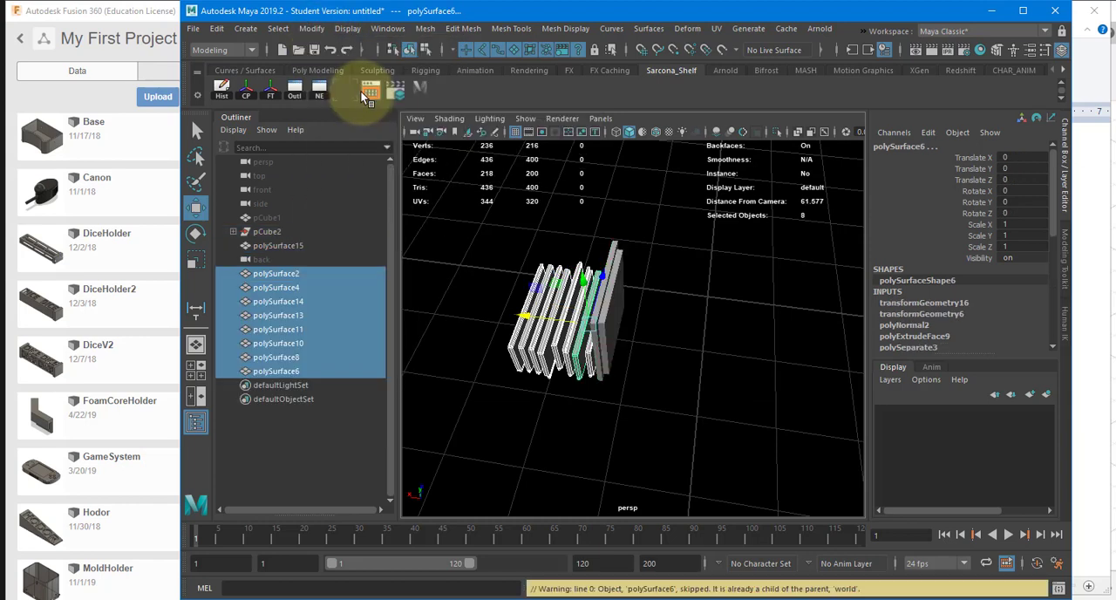
# Step: Delete the construction history of all nine panels, including polySurface15, and put them into one group
pyautogui.click(221, 88)
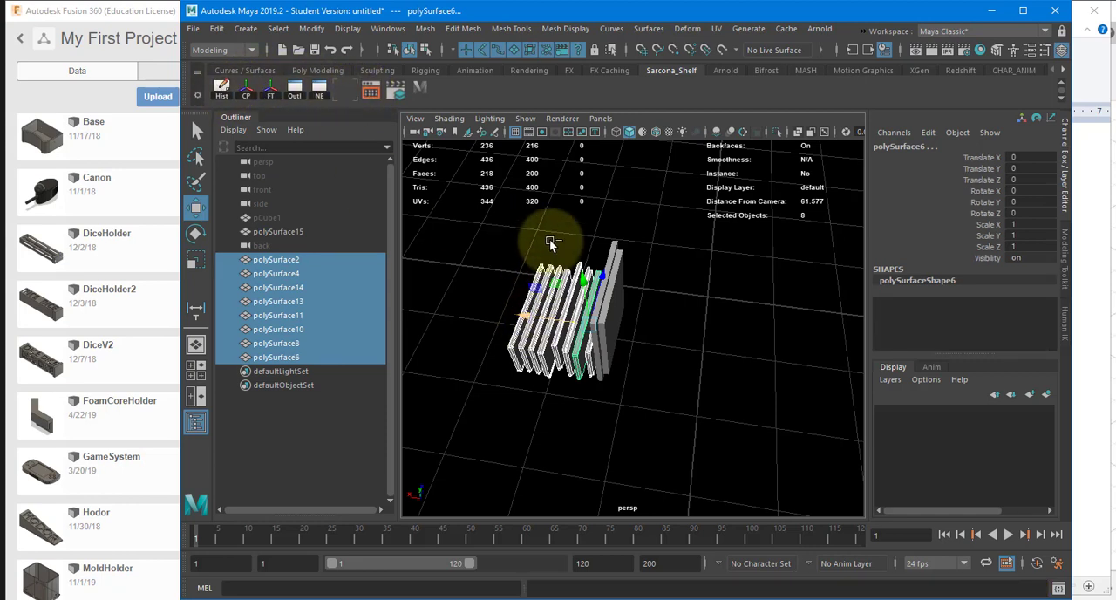
pyautogui.click(305, 231)
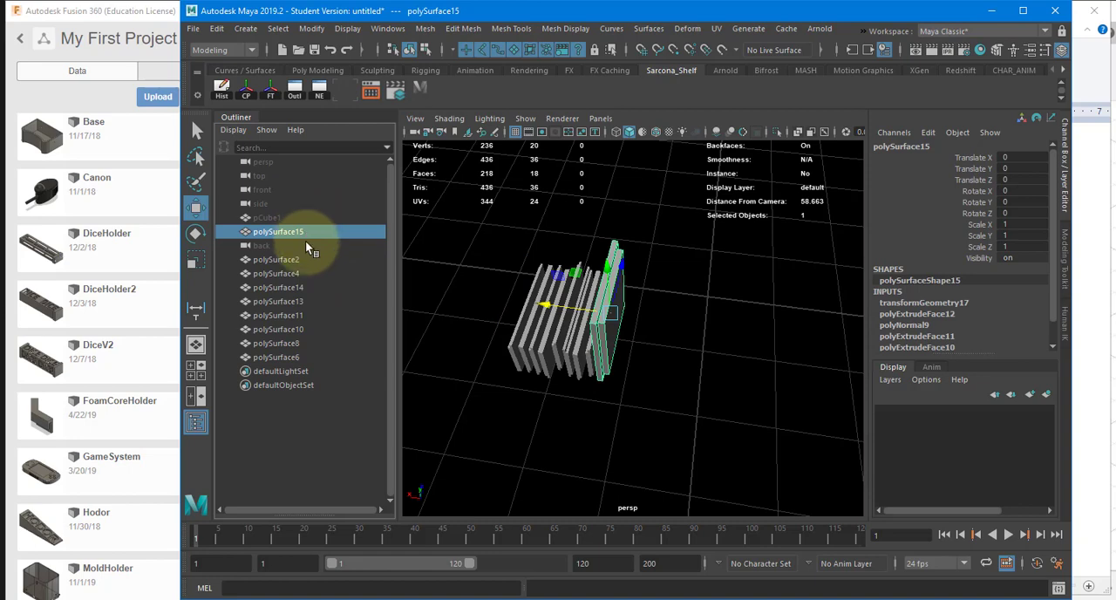
pyautogui.moveTo(423, 242); pyautogui.dragTo(615, 256)
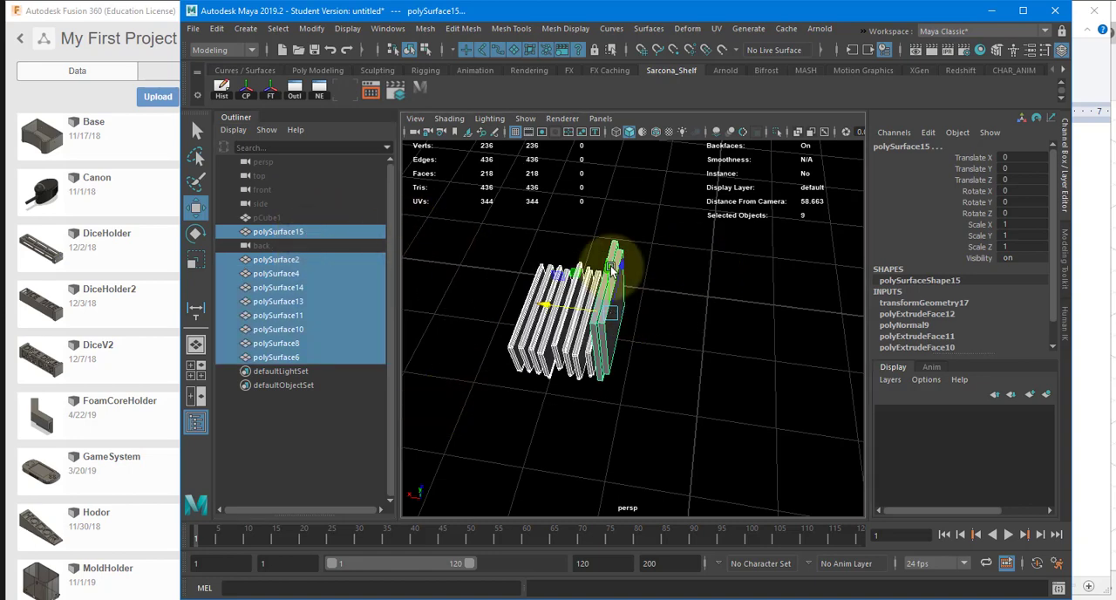
pyautogui.click(225, 88)
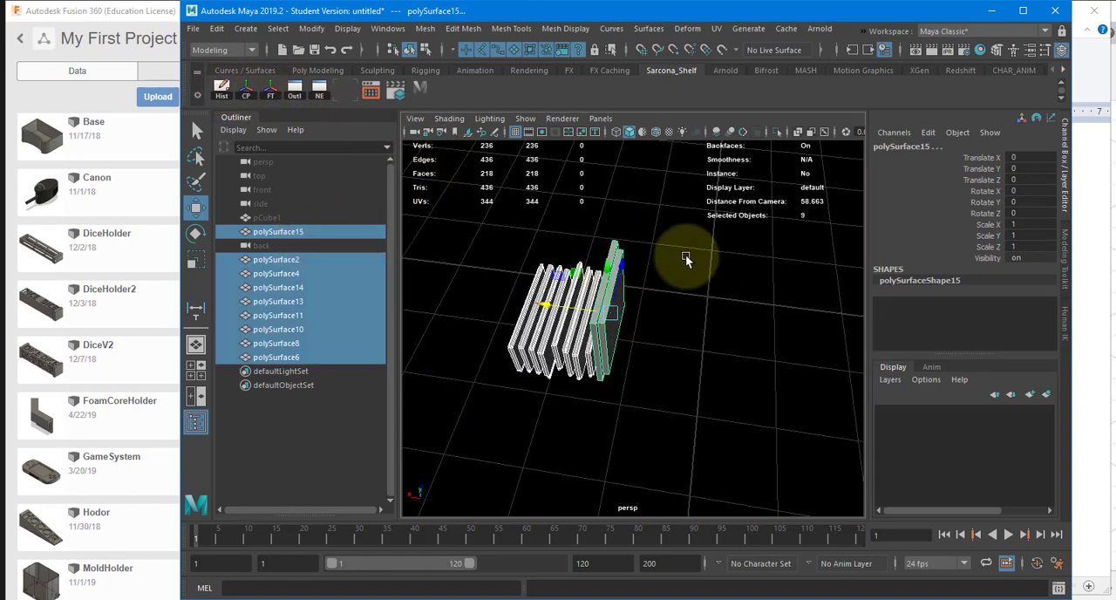
pyautogui.keyDown('alt'); pyautogui.moveTo(707, 288); pyautogui.dragTo(684, 309); pyautogui.keyUp('alt')
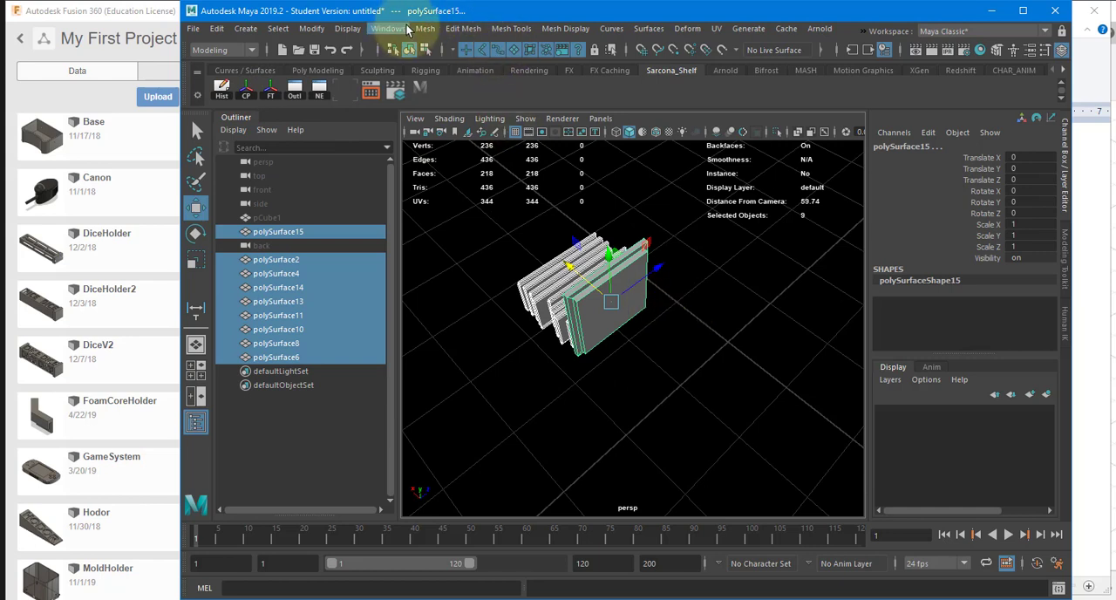
pyautogui.hotkey('ctrl', 'g')
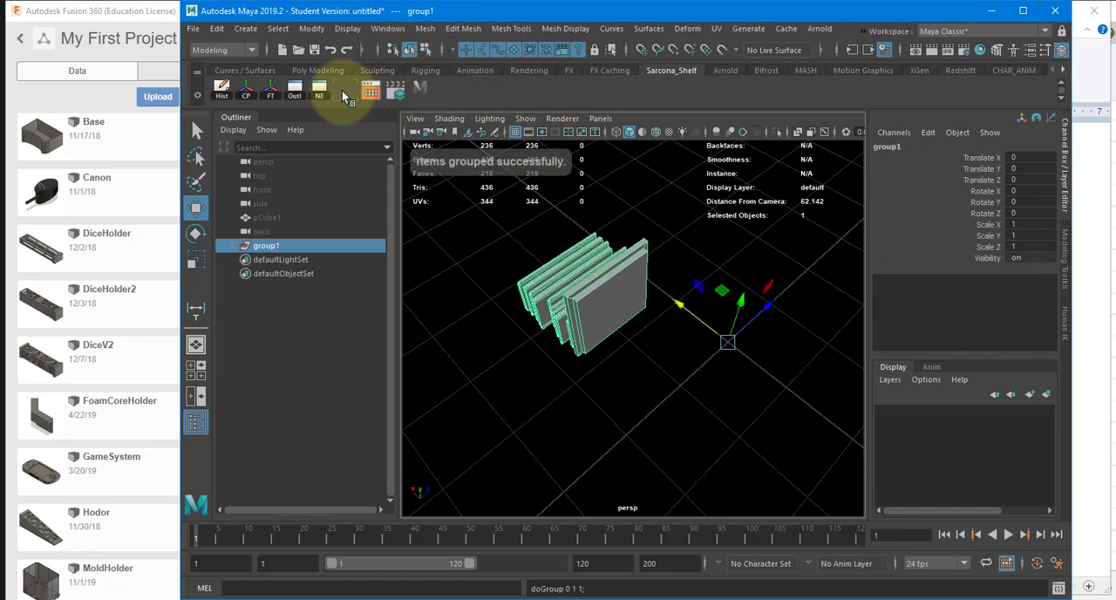
# Step: Centre group1's pivot, move the group to the centre of the grid and freeze its transformations
pyautogui.click(246, 88)
pyautogui.moveTo(590, 279); pyautogui.dragTo(494, 186)
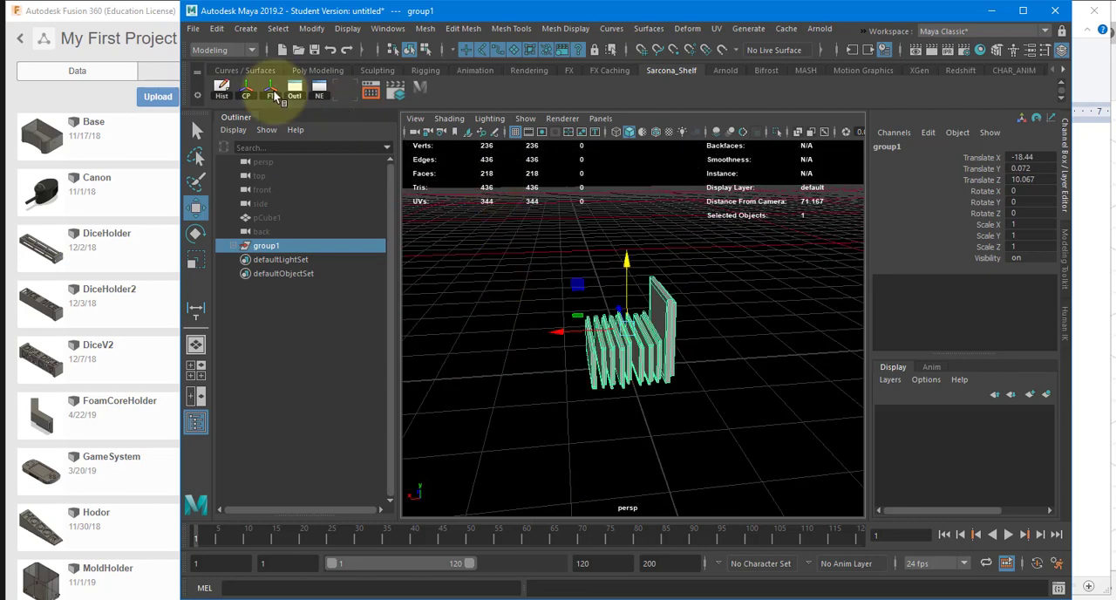
pyautogui.click(272, 89)
# Step: Snap all nine panels along Z onto the grid's central X axis in the top view so they line up
pyautogui.scroll(5, 567, 301)
pyautogui.keyDown('alt'); pyautogui.moveTo(567, 302); pyautogui.dragTo(692, 265); pyautogui.keyUp('alt')
pyautogui.press('space')
pyautogui.keyDown('alt'); pyautogui.moveTo(691, 264); pyautogui.dragTo(506, 365, button='right'); pyautogui.keyUp('alt')
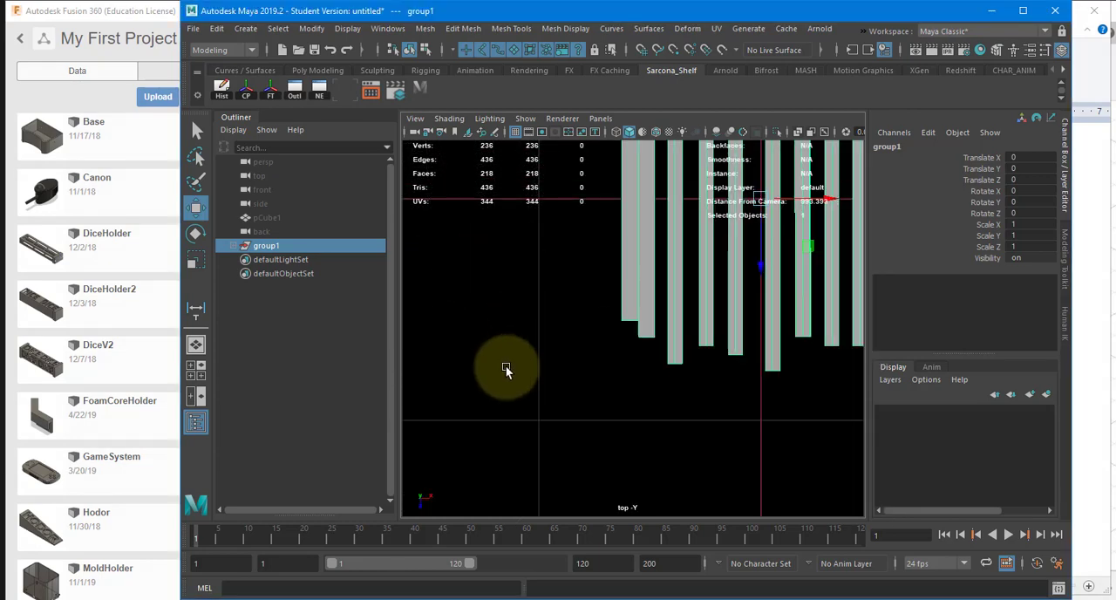
pyautogui.keyDown('alt'); pyautogui.moveTo(632, 238); pyautogui.dragTo(551, 380, button='middle'); pyautogui.keyUp('alt')
pyautogui.keyDown('alt'); pyautogui.moveTo(550, 380); pyautogui.dragTo(533, 385, button='right'); pyautogui.keyUp('alt')
pyautogui.keyDown('alt'); pyautogui.moveTo(610, 254); pyautogui.dragTo(488, 253, button='middle'); pyautogui.keyUp('alt')
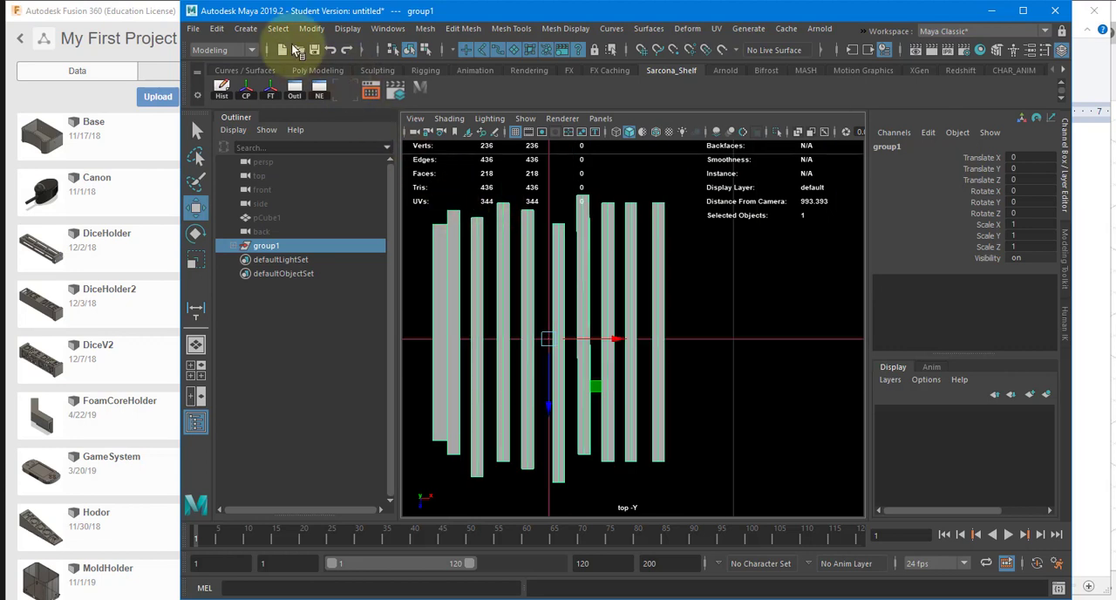
pyautogui.moveTo(680, 200); pyautogui.dragTo(373, 341)
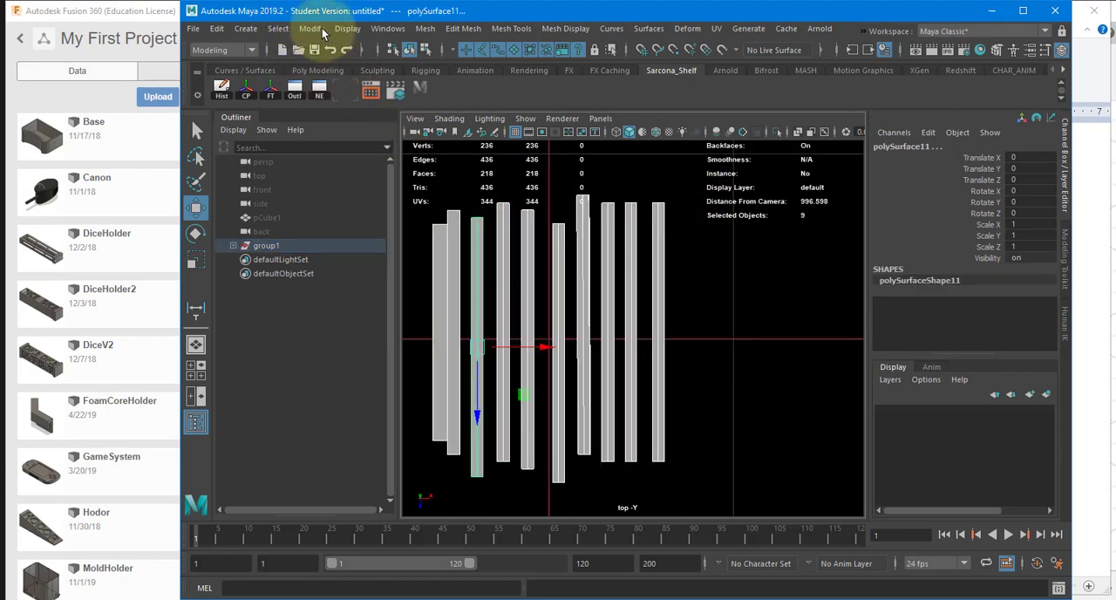
pyautogui.press('x')
pyautogui.moveTo(478, 369); pyautogui.dragTo(474, 356)
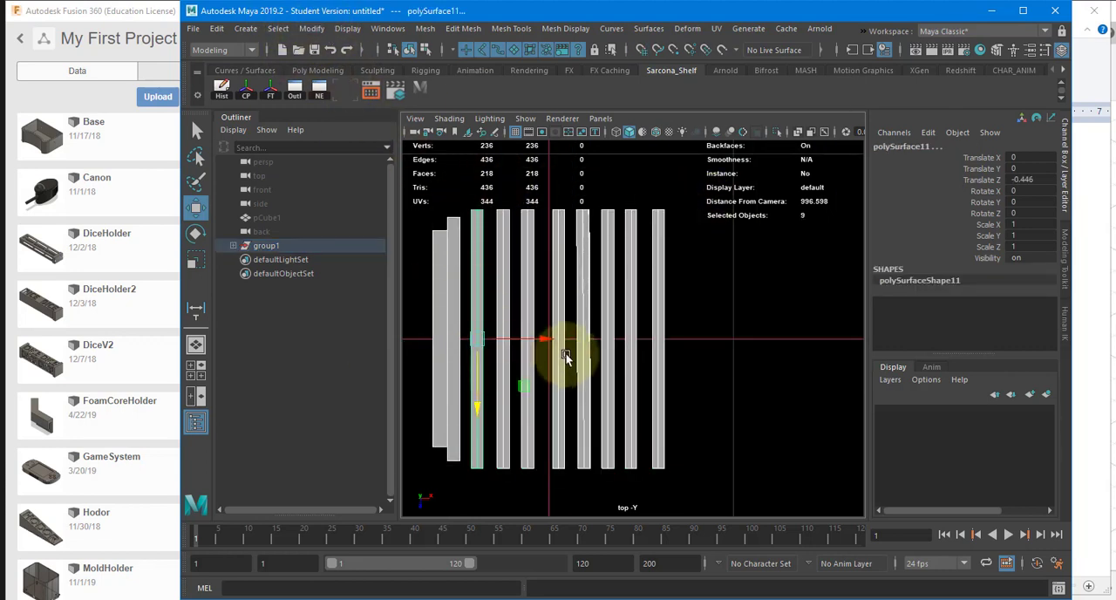
# Step: Examine the stacked panels in the perspective and front views to check their alignment and height above the grid
pyautogui.press('space')
pyautogui.moveTo(525, 327); pyautogui.dragTo(543, 299)
pyautogui.keyDown('alt'); pyautogui.moveTo(567, 301); pyautogui.dragTo(601, 165); pyautogui.keyUp('alt')
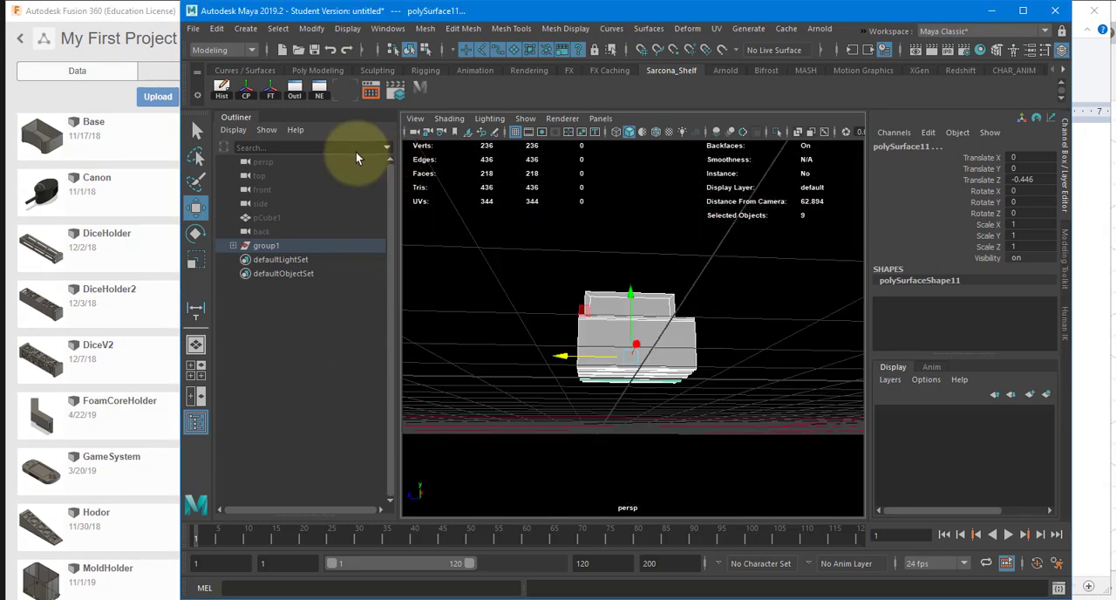
pyautogui.keyDown('alt'); pyautogui.moveTo(605, 254); pyautogui.dragTo(638, 363); pyautogui.keyUp('alt')
pyautogui.press('space')
pyautogui.press('space')
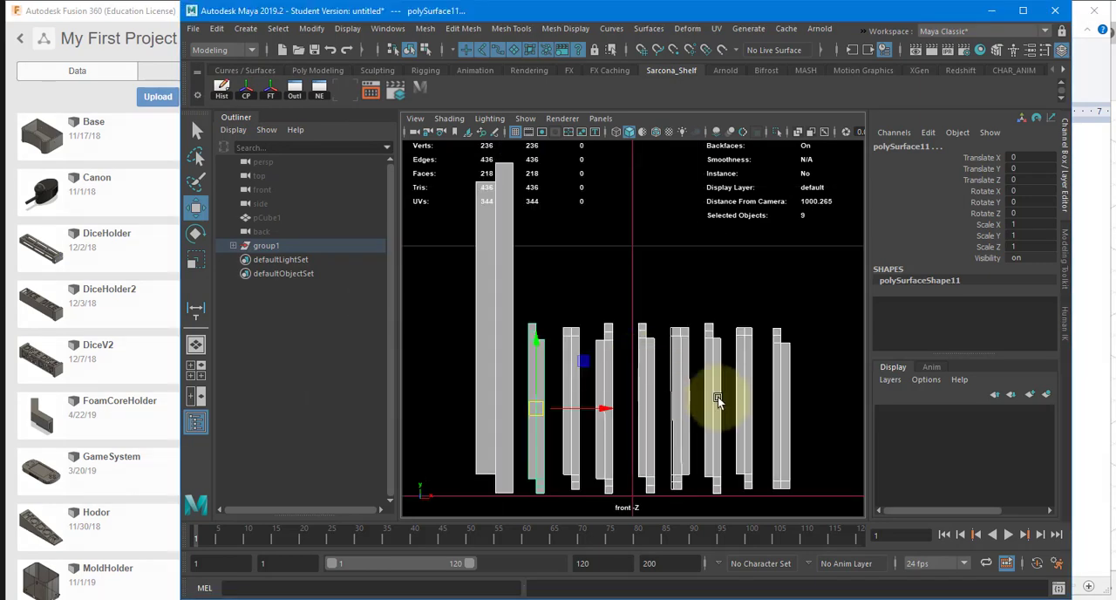
pyautogui.press('space')
pyautogui.moveTo(693, 396); pyautogui.dragTo(693, 353)
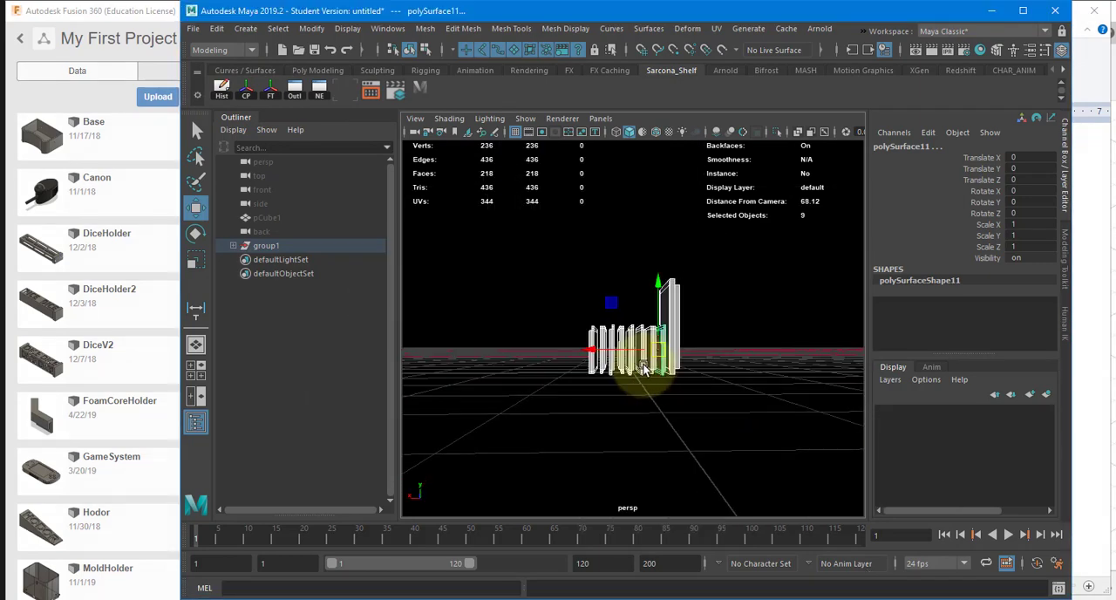
# Step: Select group1 and look through the scene's export commands
pyautogui.click(266, 245)
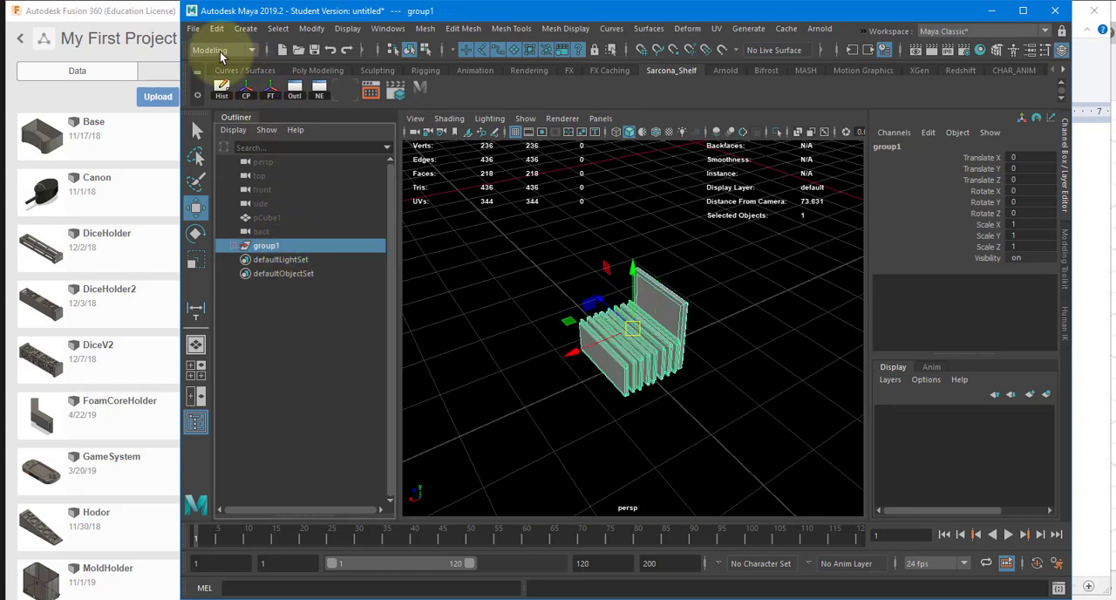
pyautogui.click(193, 29)
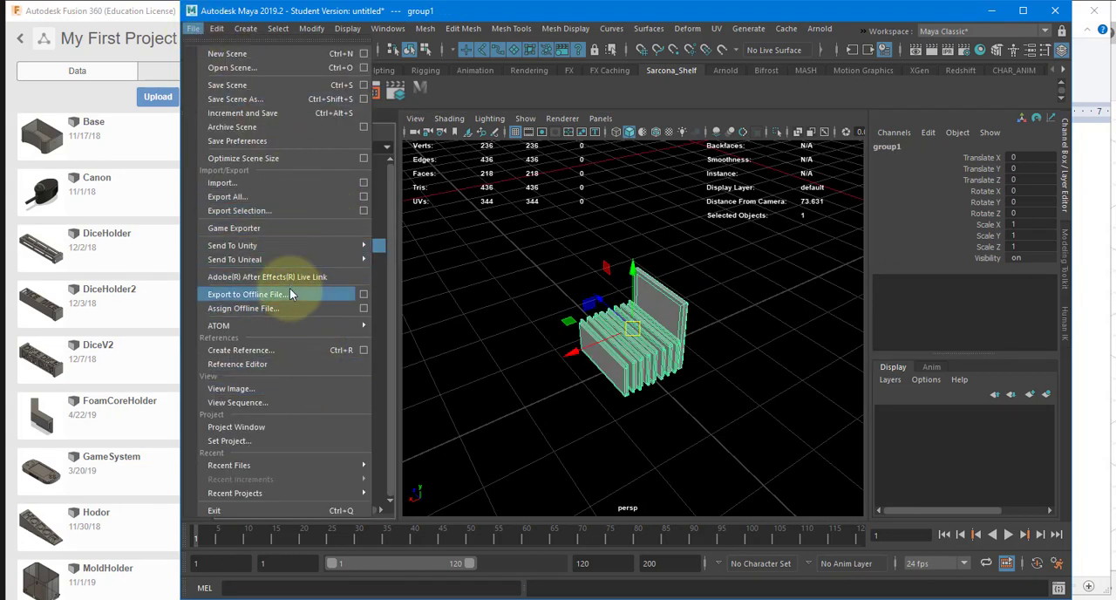
pyautogui.moveTo(298, 261)
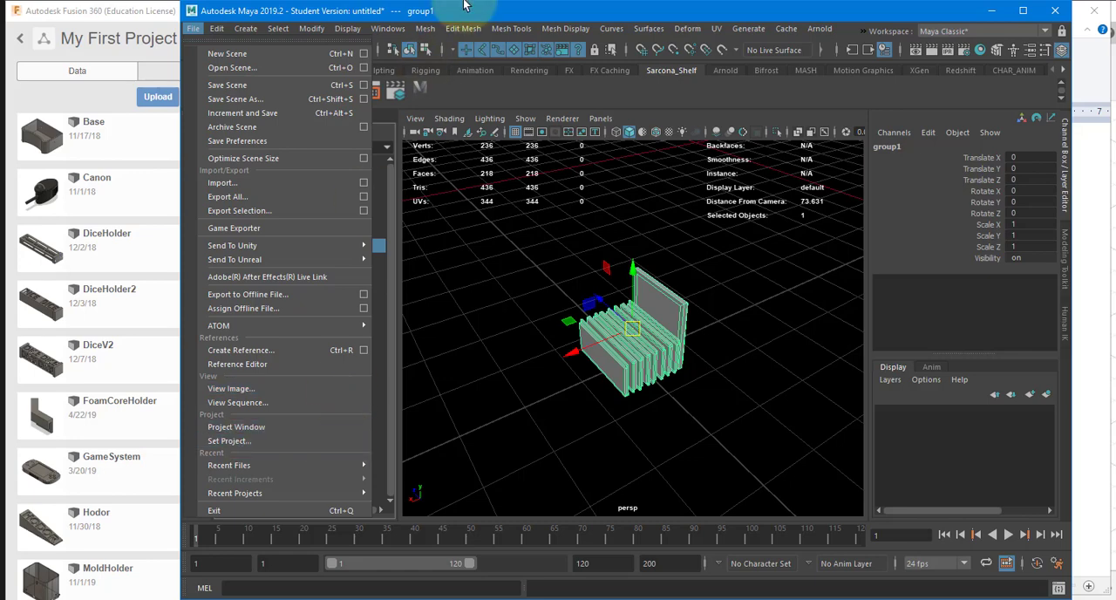
# Step: Look through the Plug-in Manager's full list for the export translators, such as OBJ and STL, and close it
pyautogui.moveTo(388, 28)
pyautogui.moveTo(476, 170)
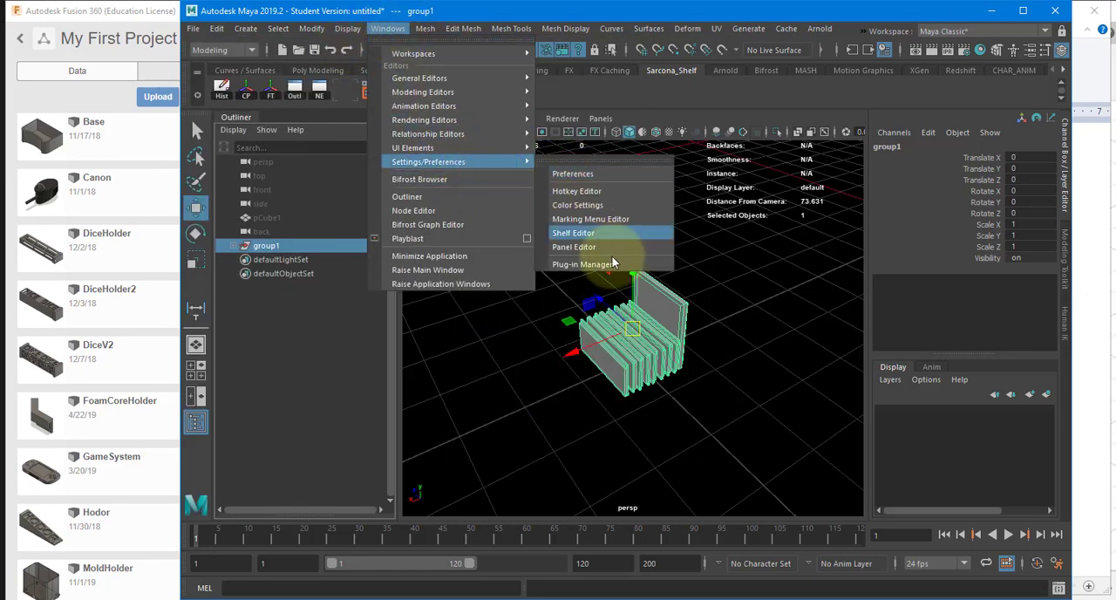
pyautogui.click(609, 265)
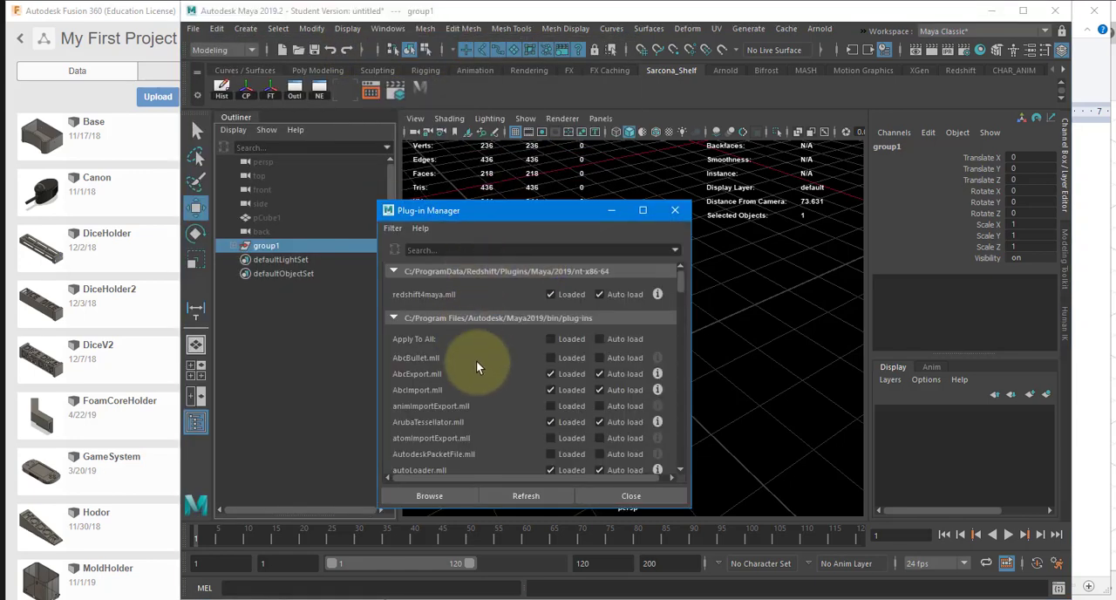
pyautogui.scroll(-5, 479, 367)
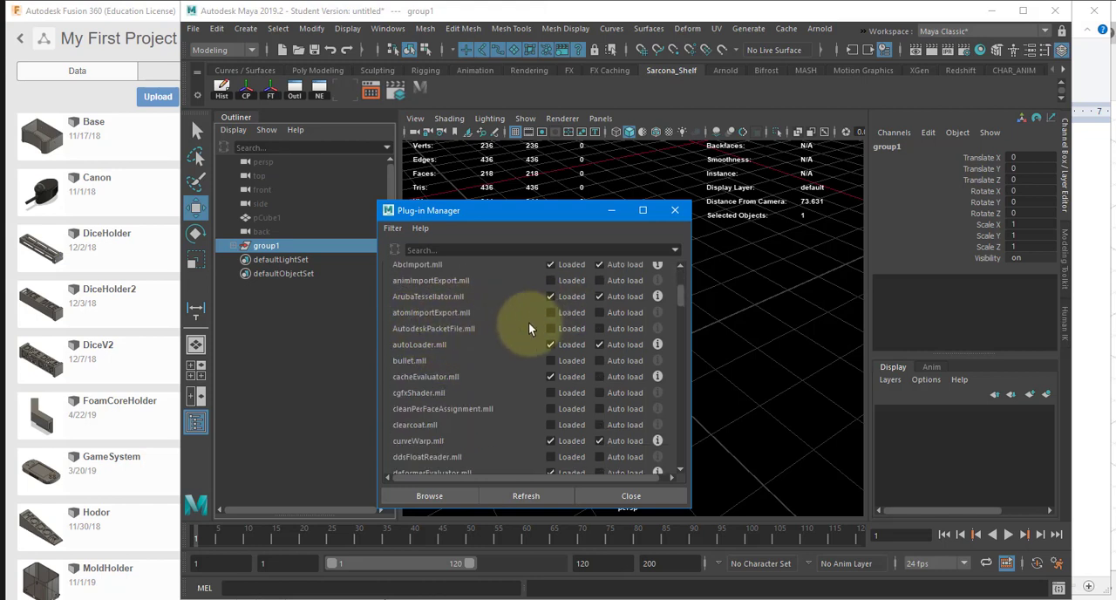
pyautogui.scroll(-3, 528, 321)
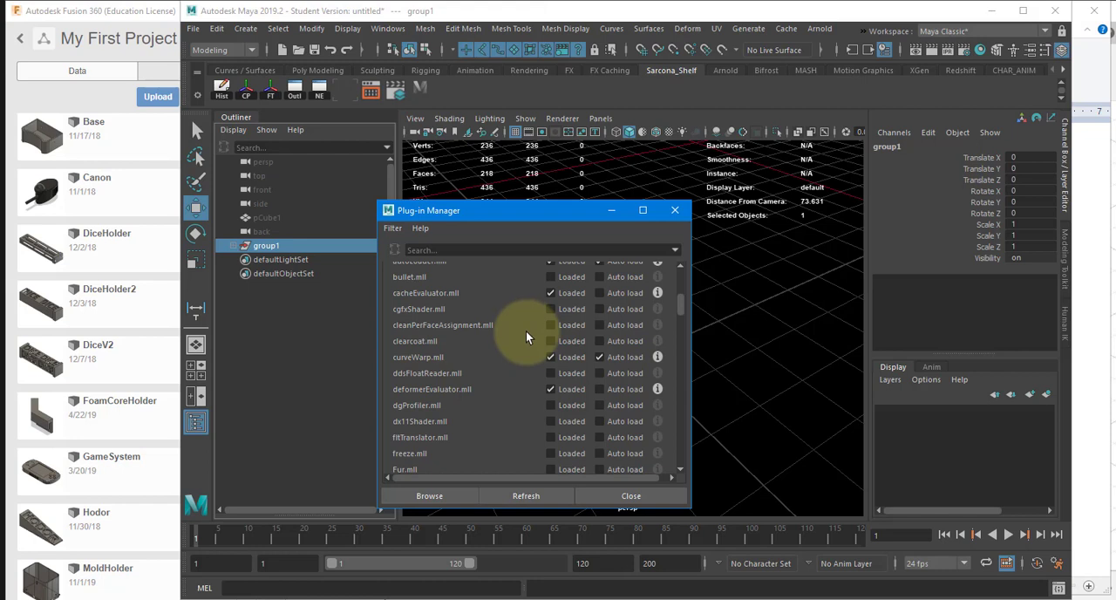
pyautogui.scroll(-7, 525, 332)
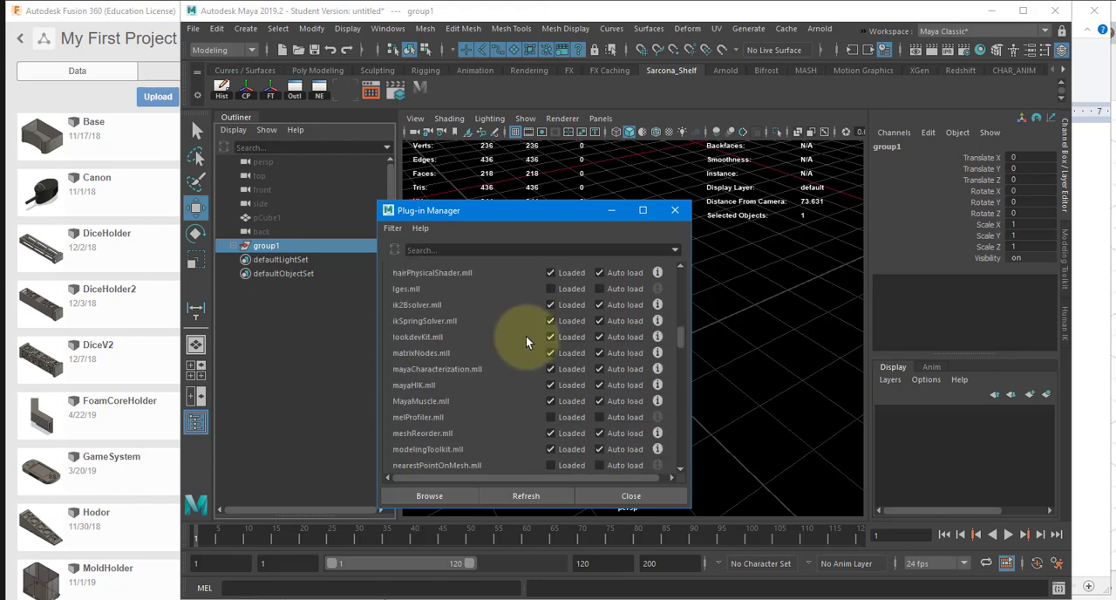
pyautogui.scroll(-4, 526, 335)
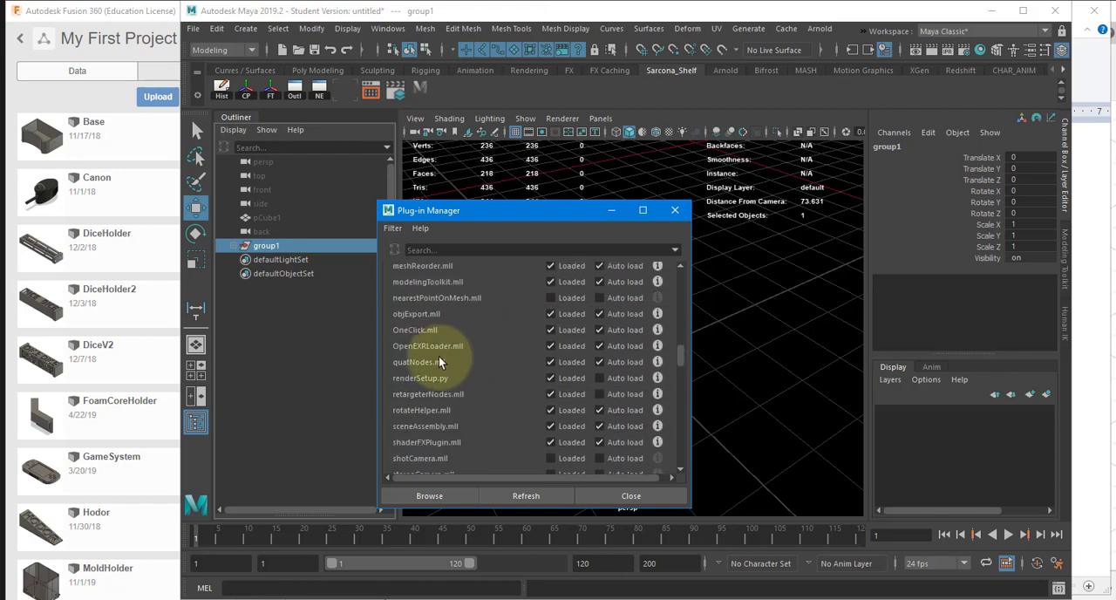
pyautogui.scroll(-5, 436, 444)
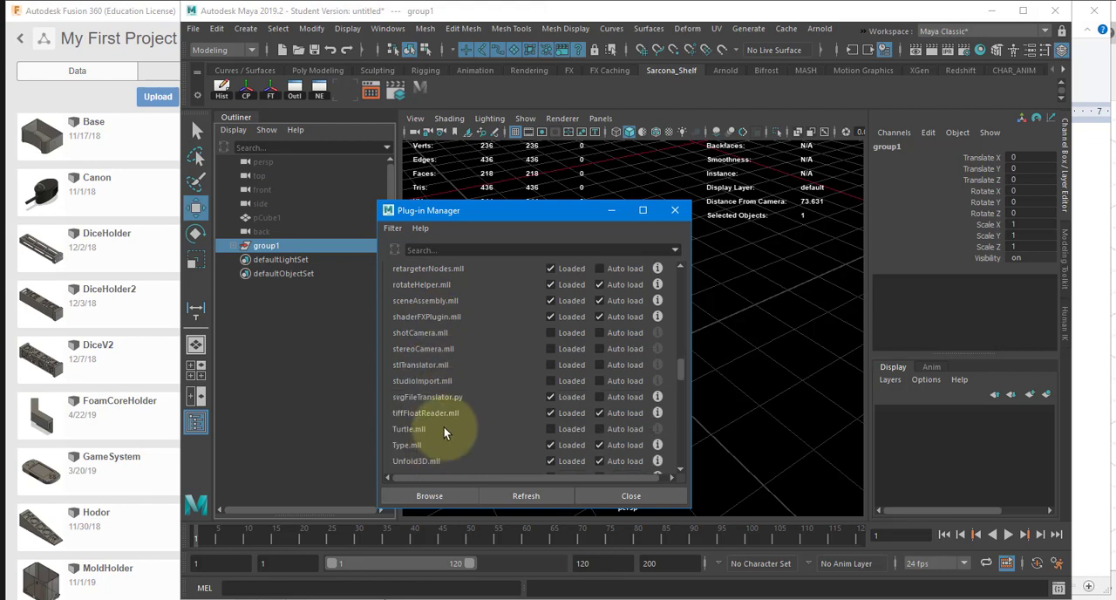
pyautogui.scroll(-9, 442, 426)
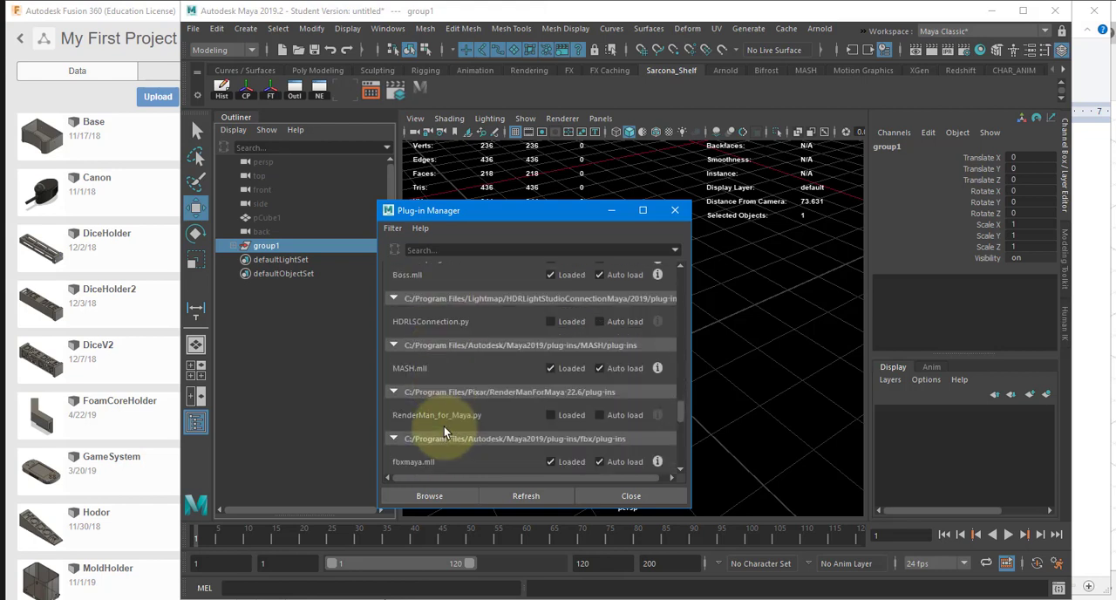
pyautogui.scroll(-3, 444, 427)
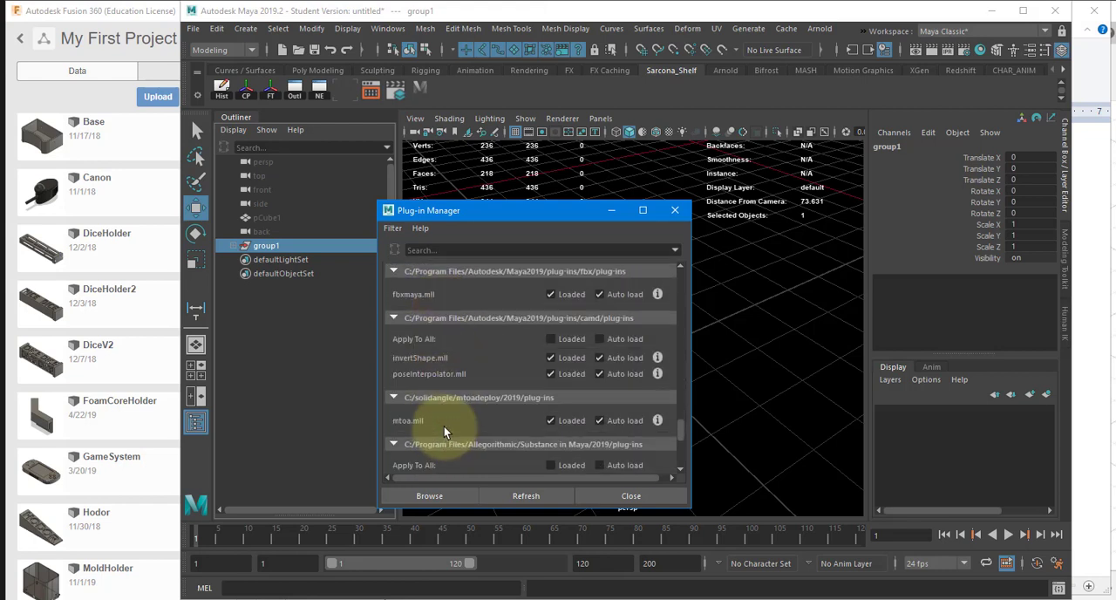
pyautogui.scroll(-5, 443, 426)
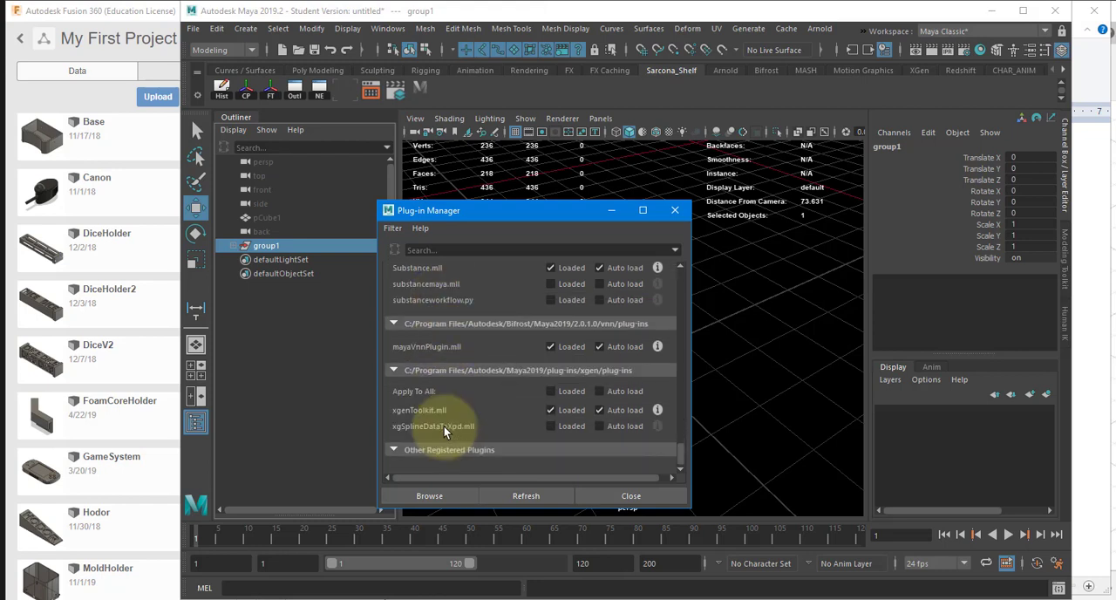
pyautogui.click(631, 495)
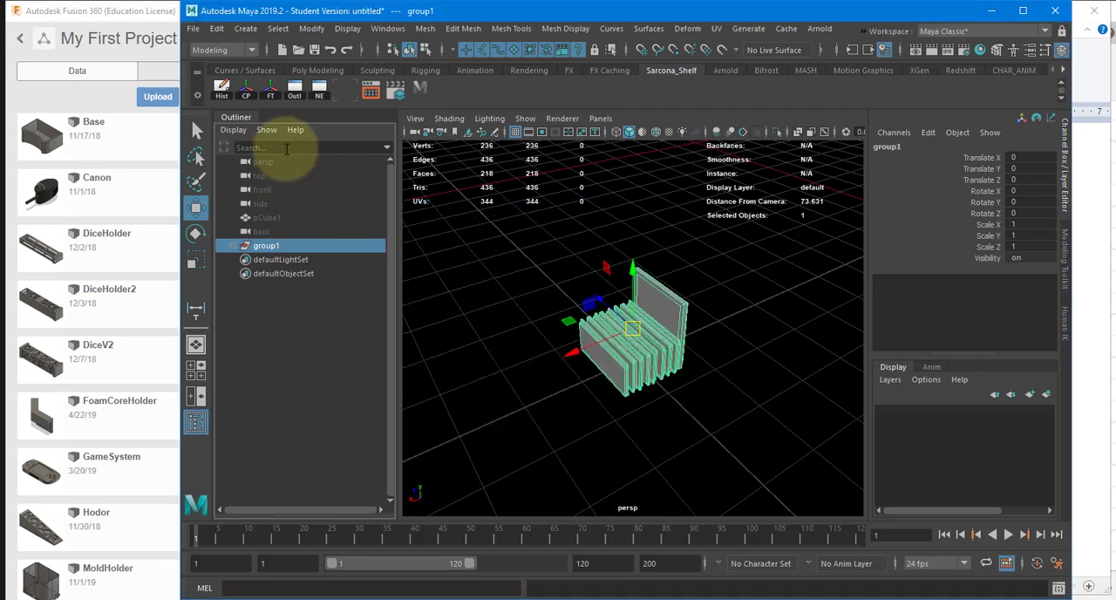
# Step: Export group1 as an OBJ file into the project's scenes folder, named with the author's surname followed by _BoxPrinting
pyautogui.click(193, 29)
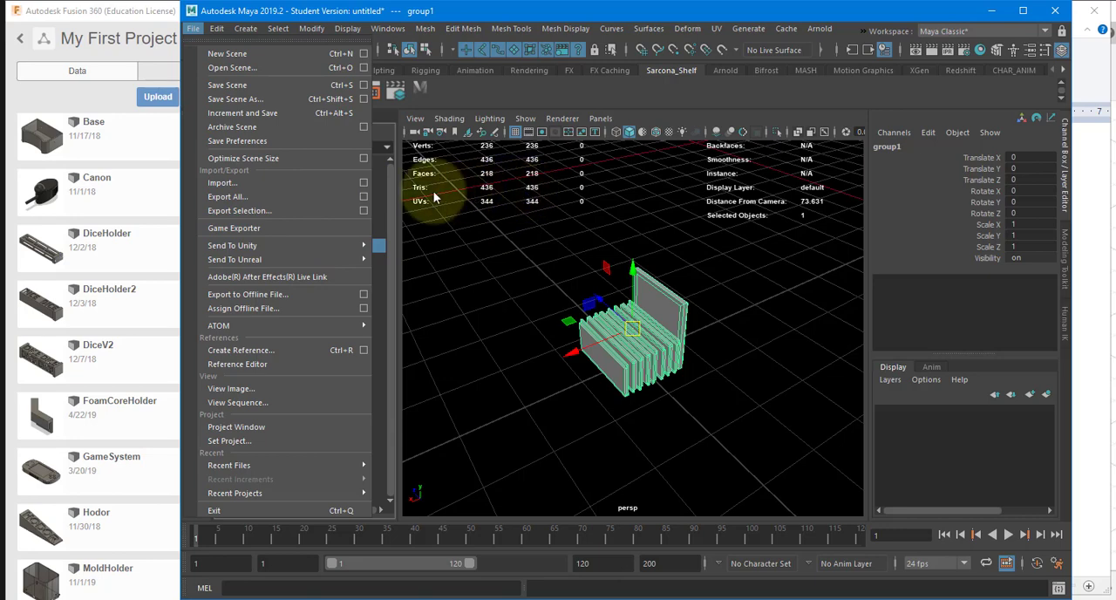
pyautogui.click(284, 210)
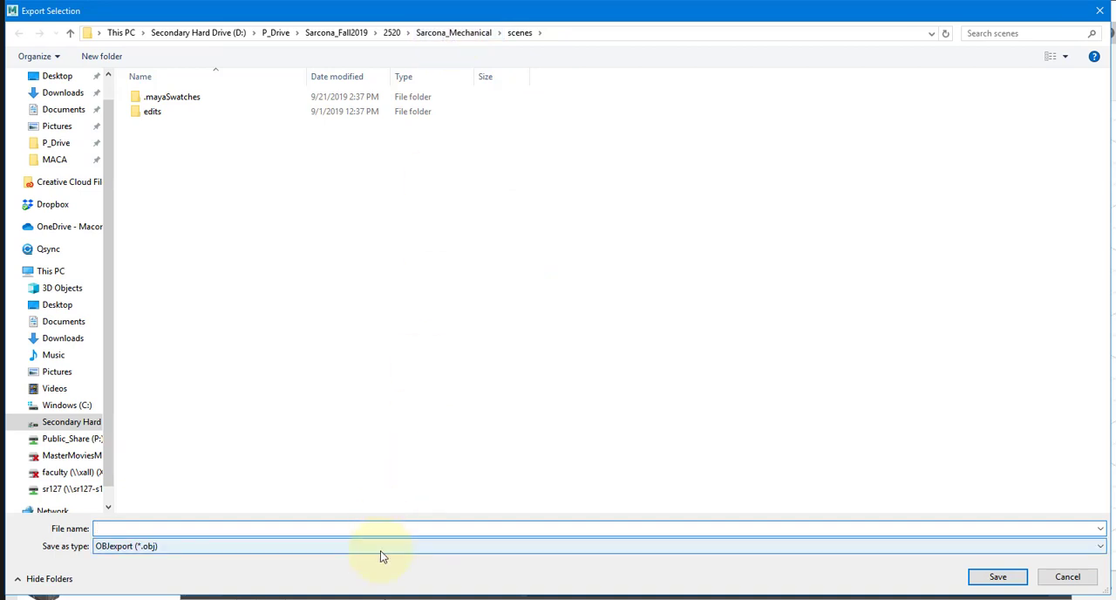
pyautogui.click(380, 550)
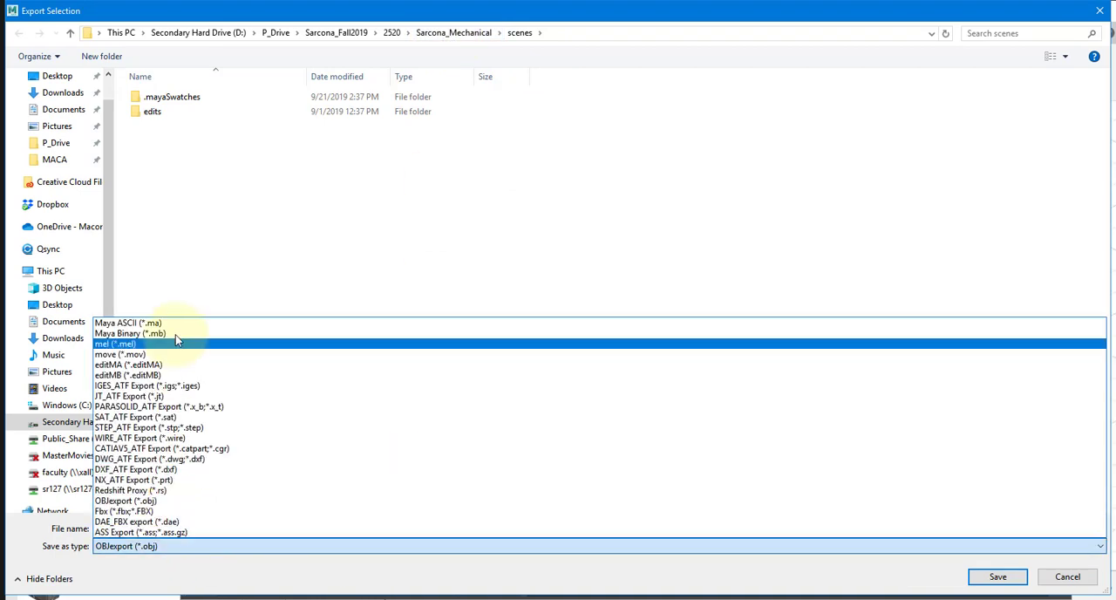
pyautogui.click(170, 529)
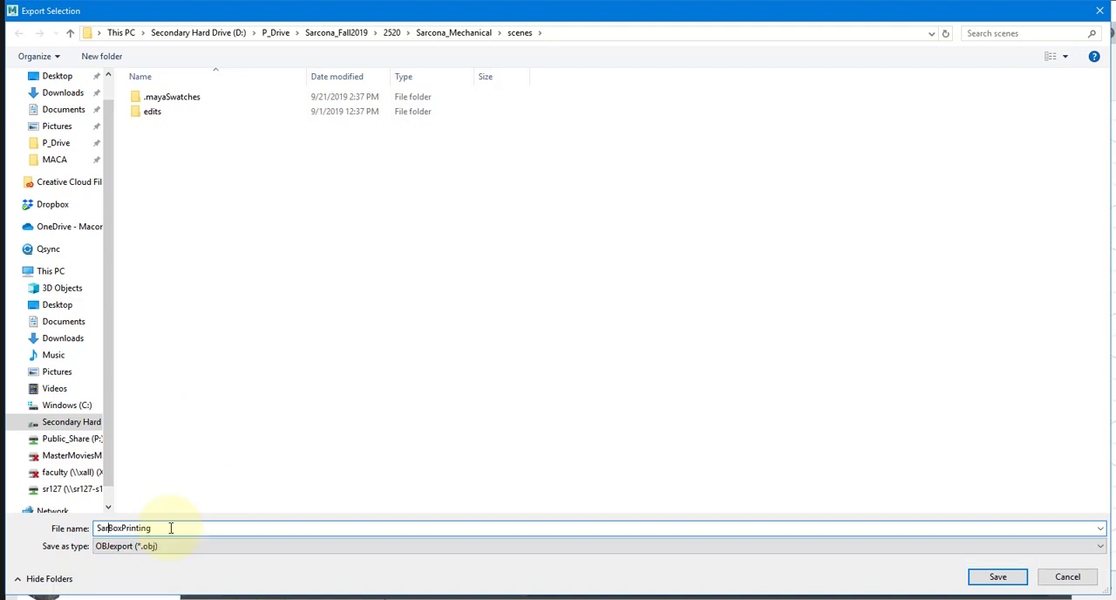
pyautogui.press('Return')
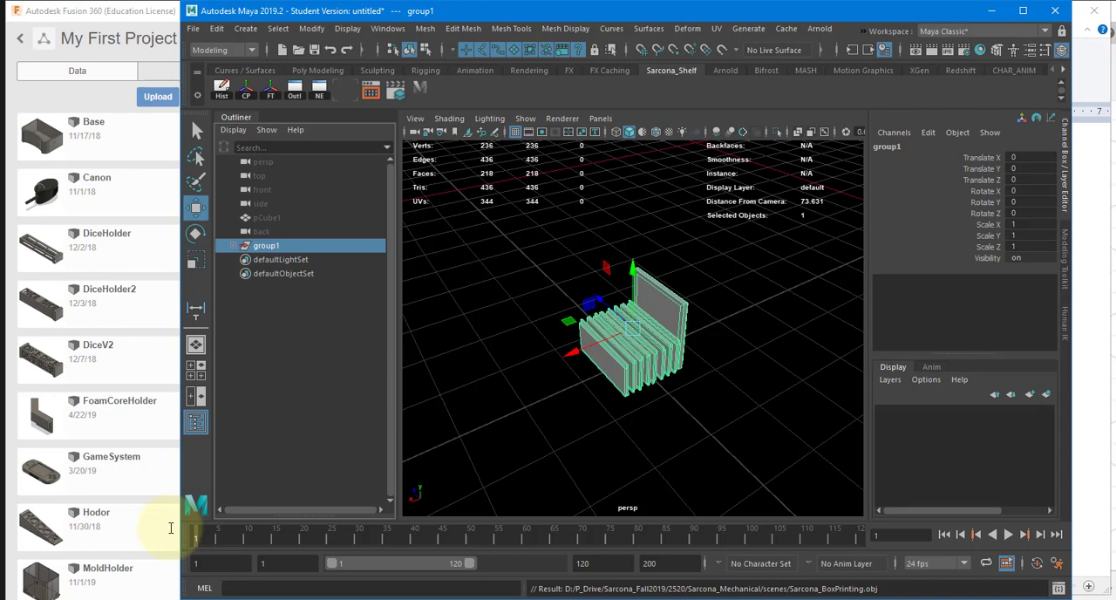
# Step: Search Windows for "print" and launch Autodesk Print Studio
pyautogui.press('super')
pyautogui.write('autodesk print')
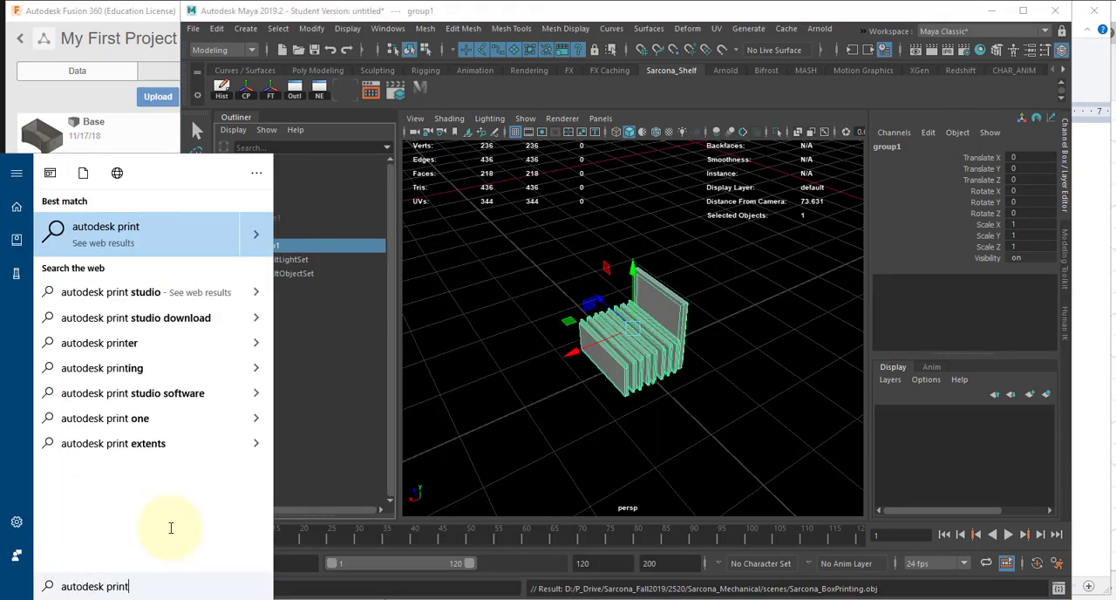
pyautogui.press('BackSpace')
pyautogui.press('BackSpace')
pyautogui.press('BackSpace')
pyautogui.press('BackSpace')
pyautogui.press('BackSpace')
pyautogui.press('BackSpace')
pyautogui.press('BackSpace')
pyautogui.press('BackSpace')
pyautogui.press('BackSpace')
pyautogui.press('BackSpace')
pyautogui.press('BackSpace')
pyautogui.press('BackSpace')
pyautogui.press('BackSpace')
pyautogui.press('BackSpace')
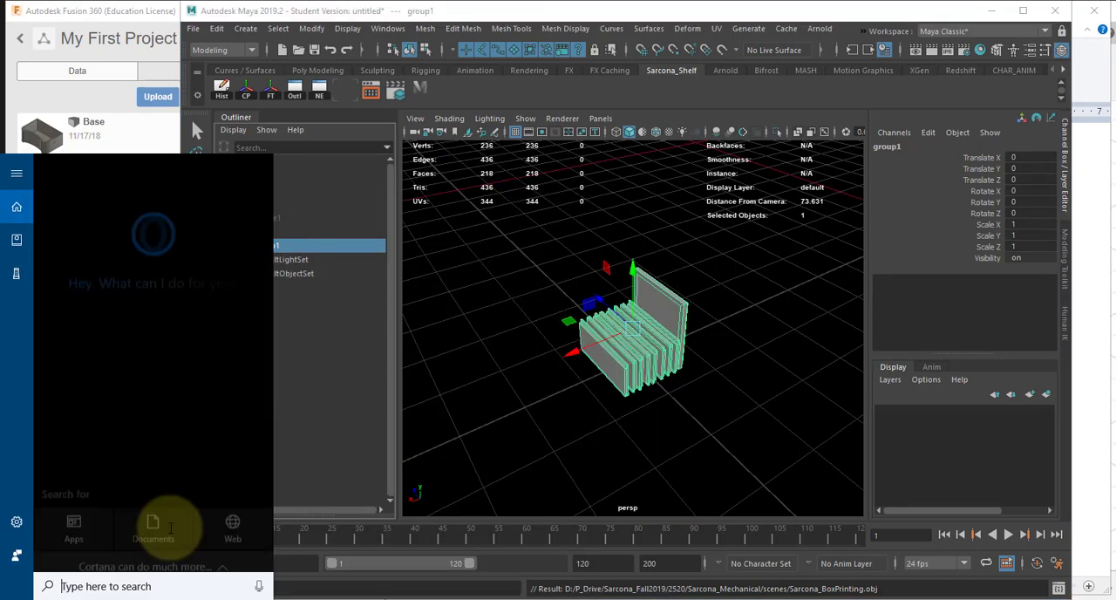
pyautogui.write('print')
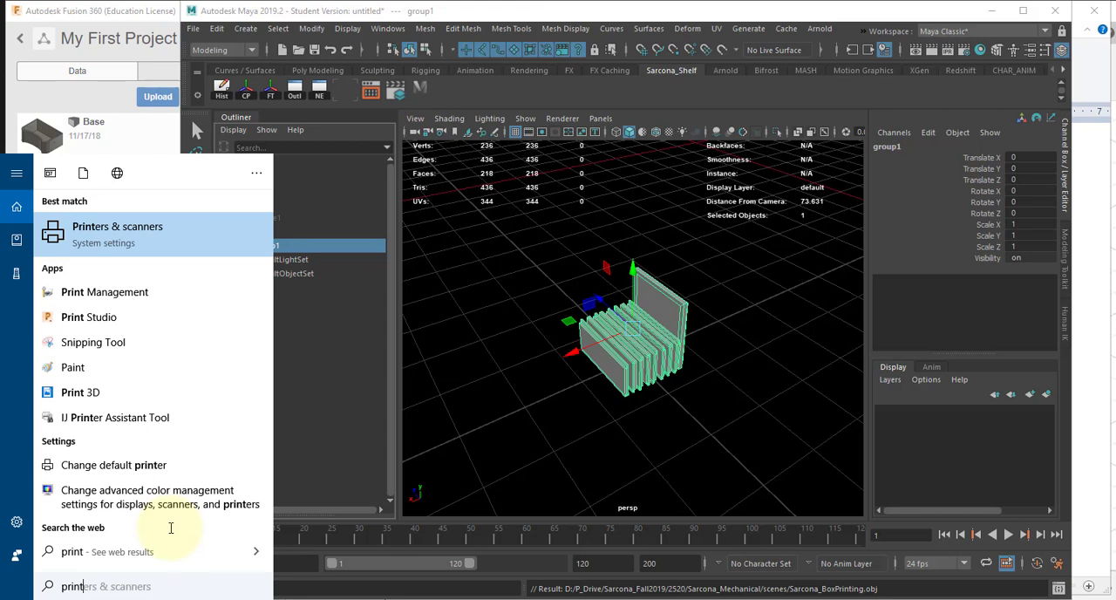
pyautogui.press('Down')
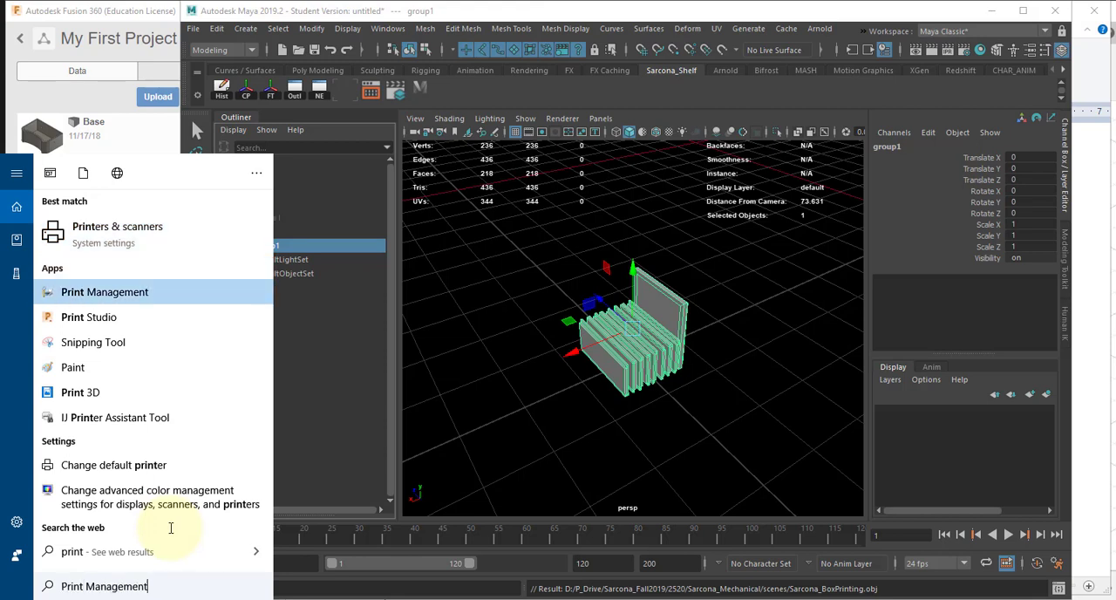
pyautogui.press('Down')
pyautogui.press('Escape')
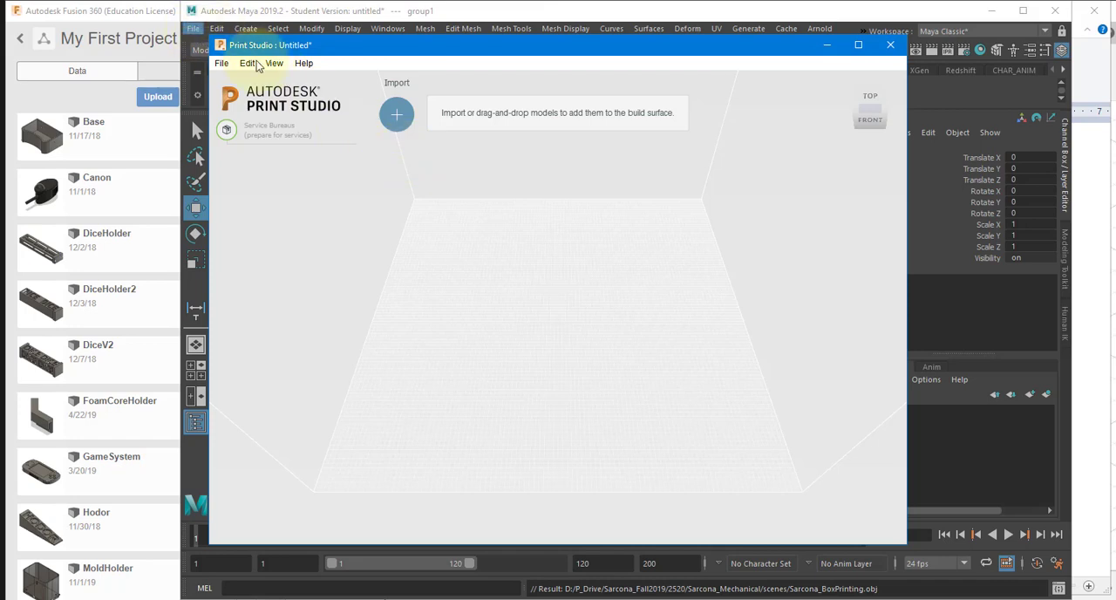
pyautogui.click(192, 29)
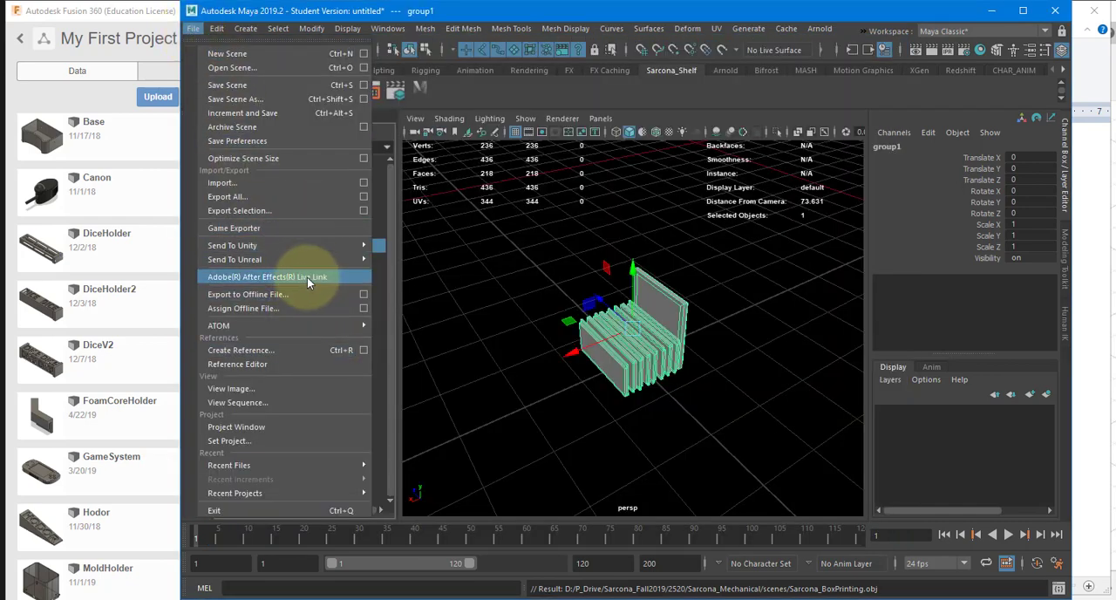
pyautogui.click(499, 321)
pyautogui.hotkey('alt', 'Tab')
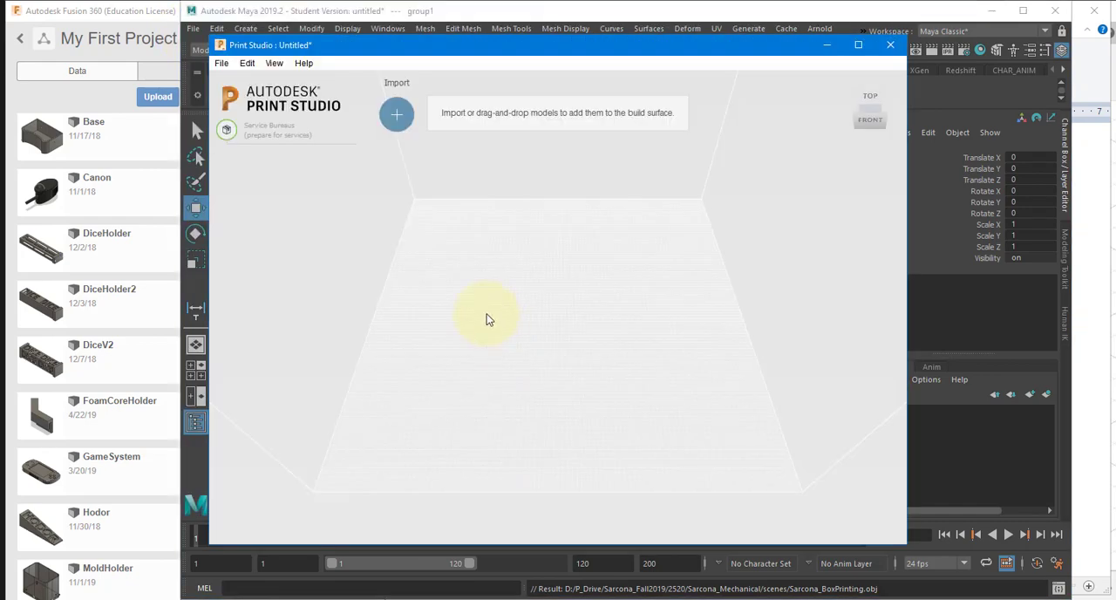
# Step: Import the exported box-printing OBJ file from the mechanical project's scenes folder on the D: drive
pyautogui.click(404, 123)
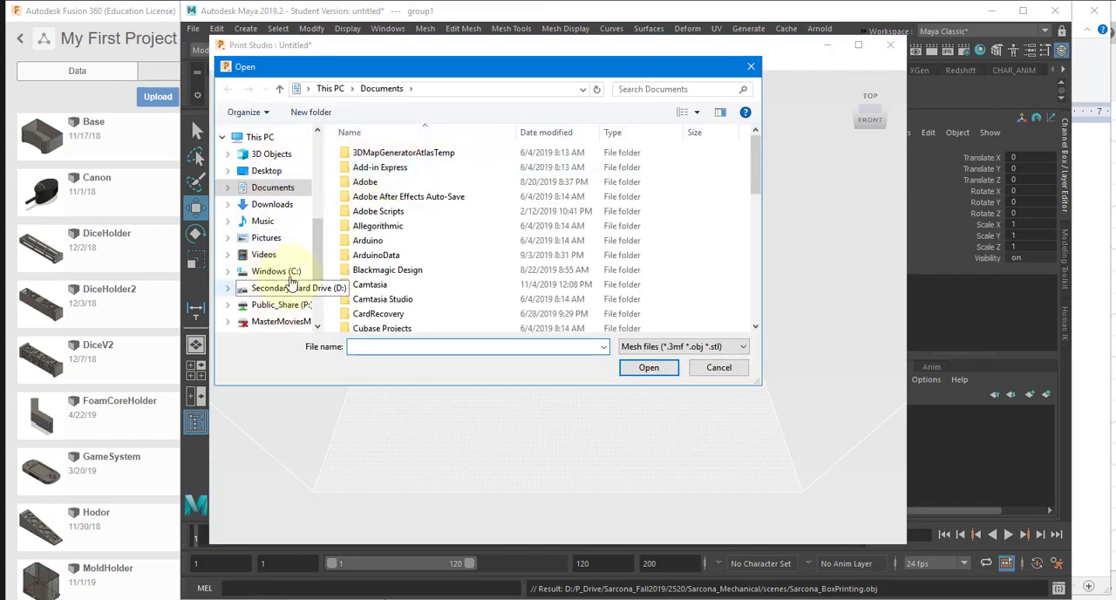
pyautogui.click(291, 286)
pyautogui.doubleClick(372, 181)
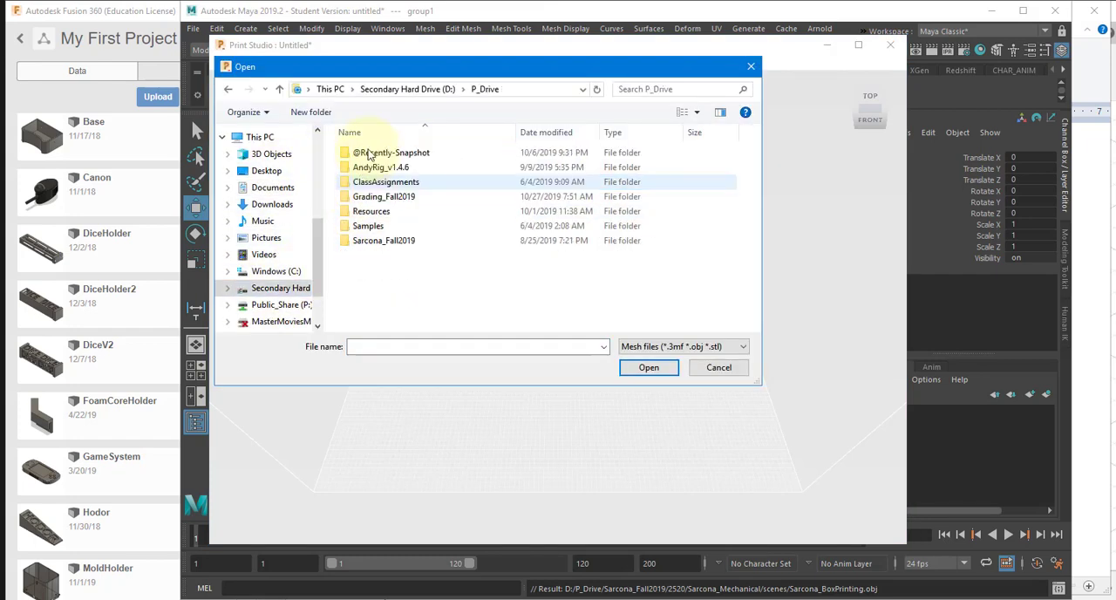
pyautogui.doubleClick(389, 242)
pyautogui.doubleClick(381, 183)
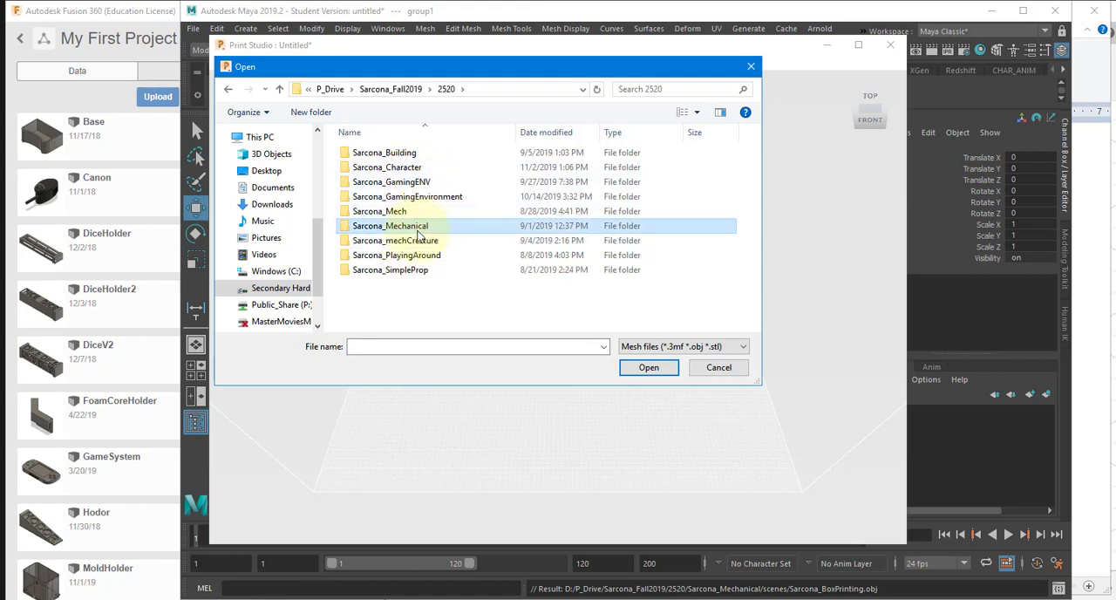
pyautogui.doubleClick(390, 226)
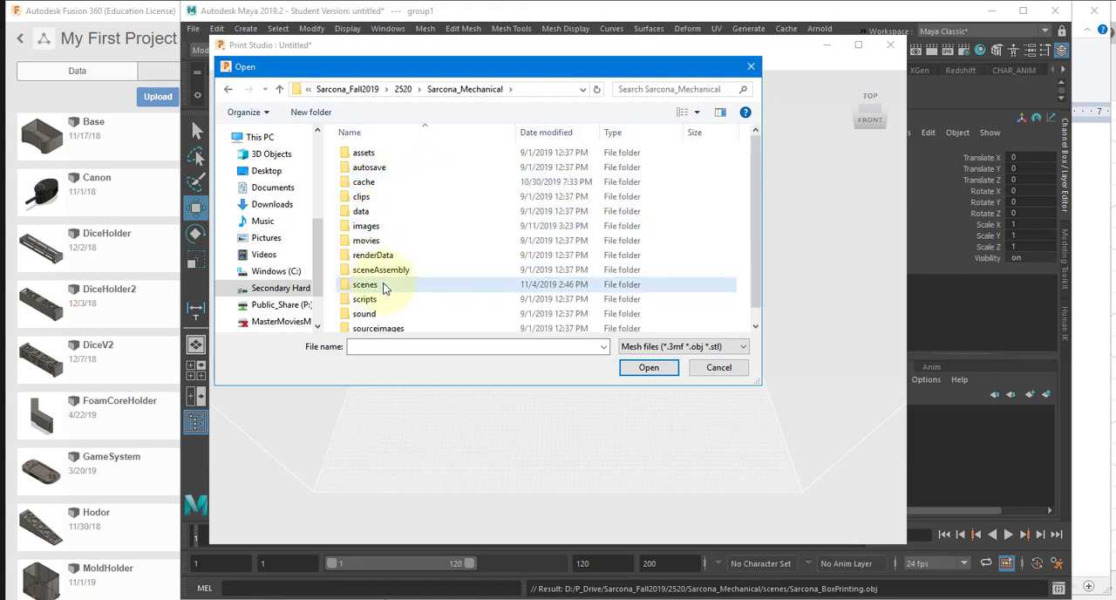
pyautogui.doubleClick(384, 284)
pyautogui.doubleClick(399, 183)
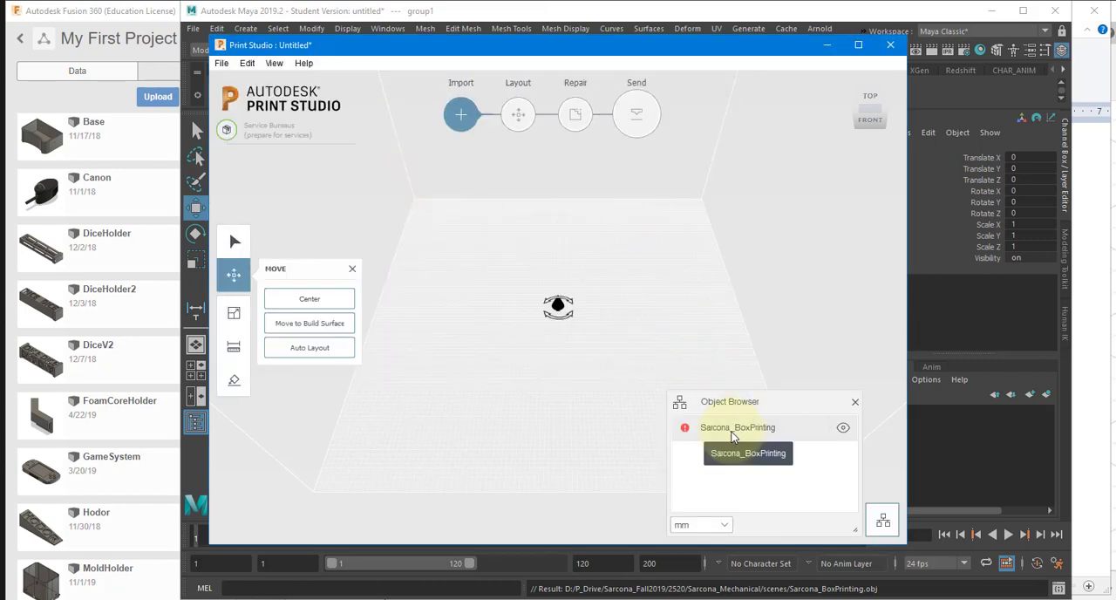
# Step: Center the imported box model on the build surface and check how it sits there
pyautogui.click(558, 305)
pyautogui.scroll(5, 652, 345)
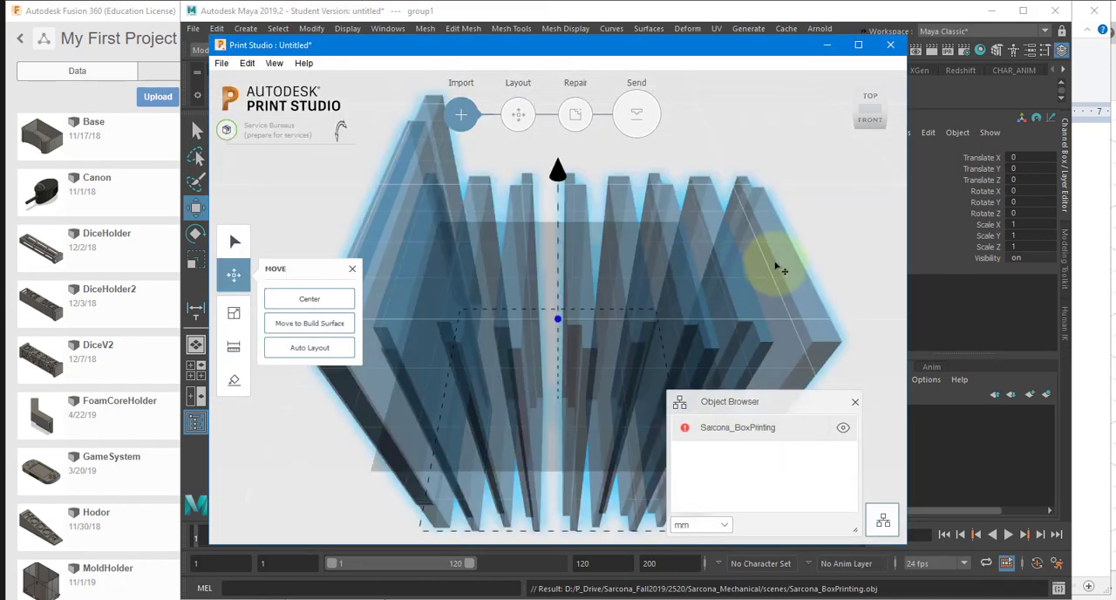
pyautogui.moveTo(756, 300); pyautogui.dragTo(641, 224, button='right')
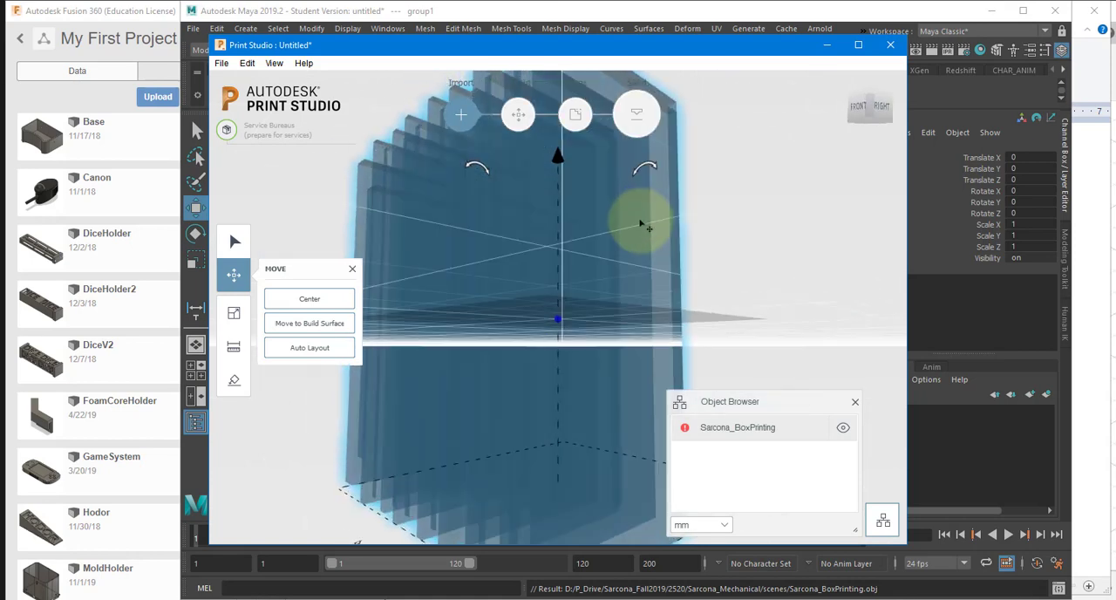
pyautogui.scroll(-5, 652, 244)
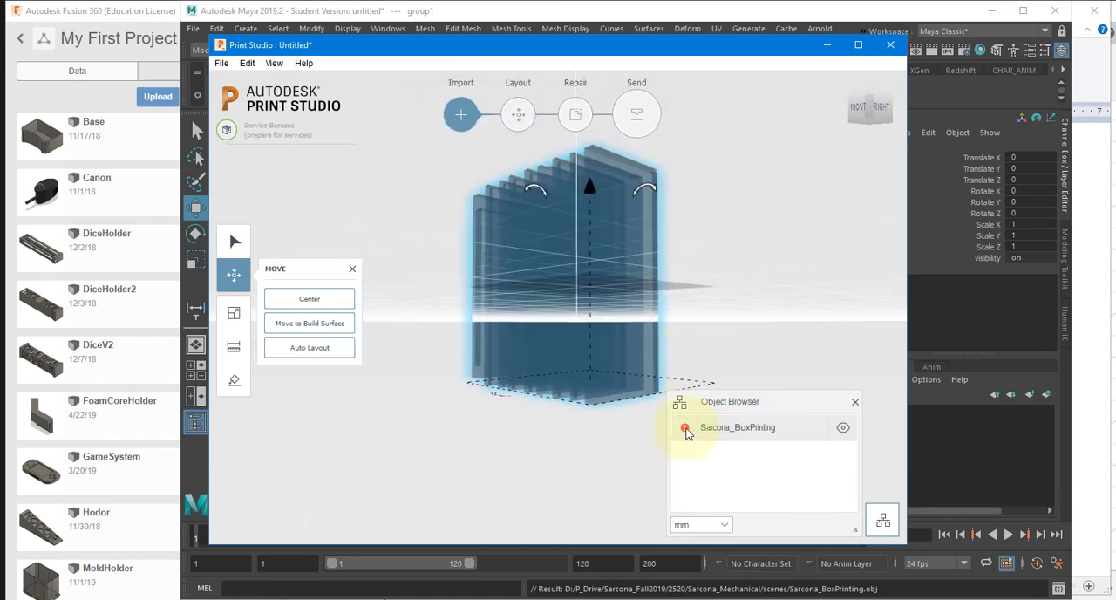
pyautogui.moveTo(686, 430)
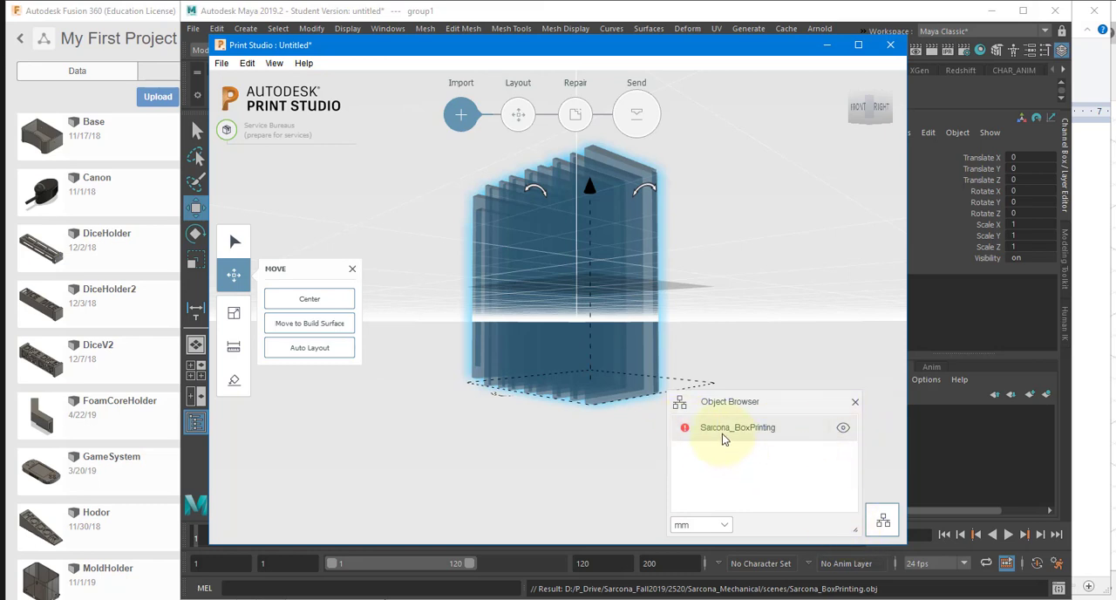
pyautogui.click(331, 304)
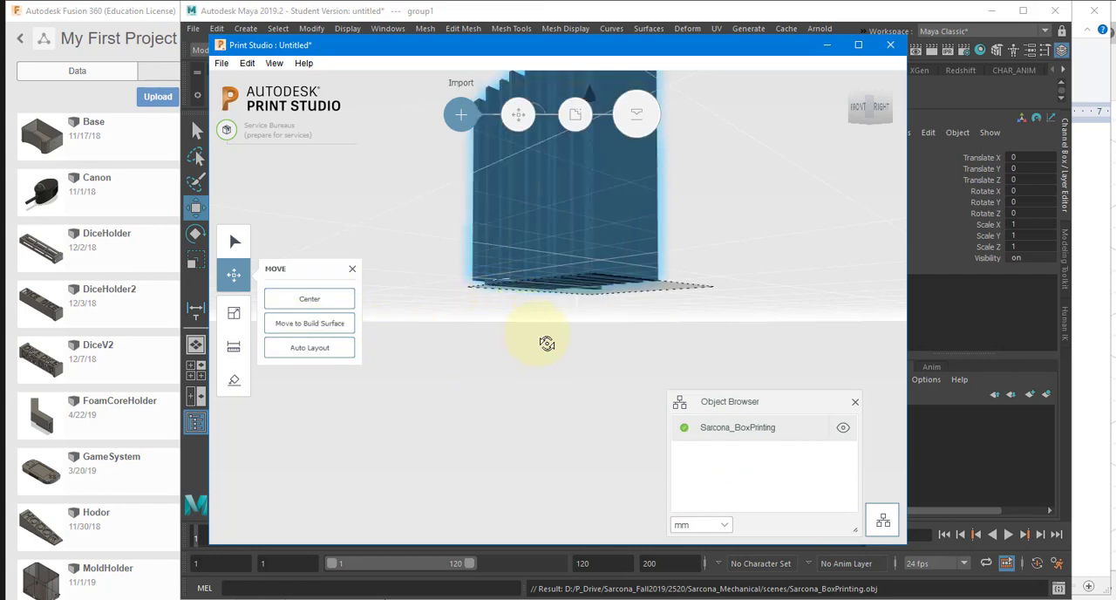
pyautogui.moveTo(546, 343); pyautogui.dragTo(573, 350, button='right')
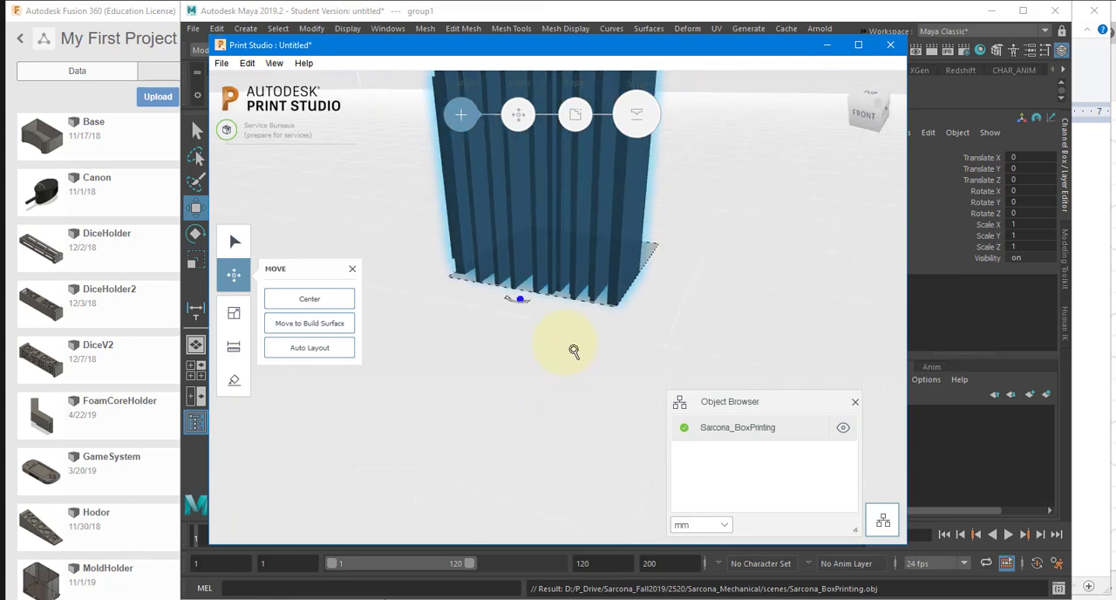
pyautogui.scroll(-4, 573, 350)
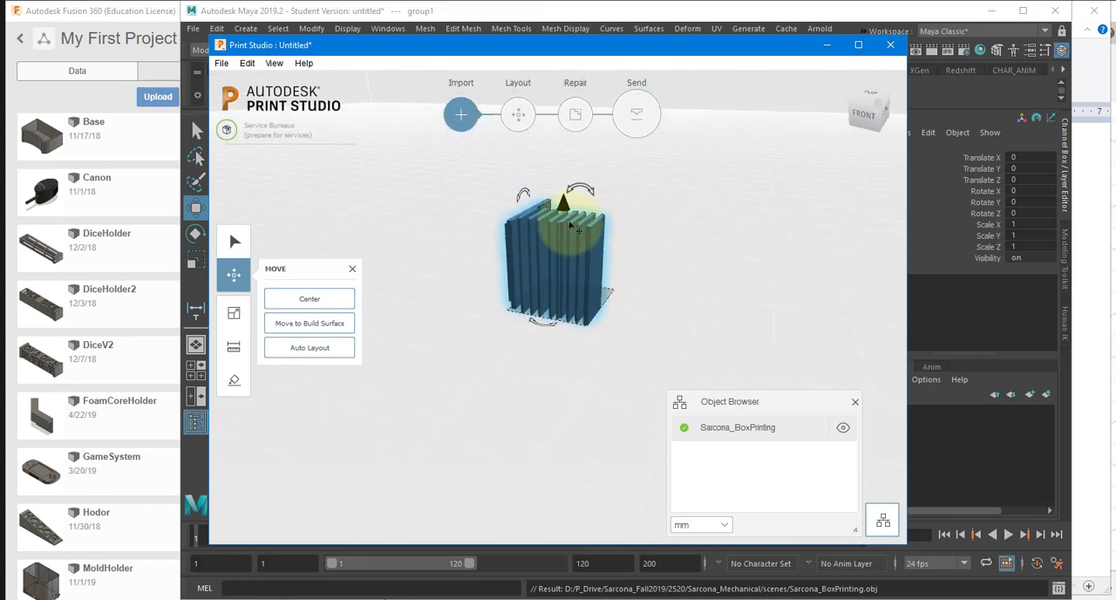
# Step: Display the model's dimensions with the Scale tool and convert 12.53 mm to inches in the browser's Google unit converter
pyautogui.click(235, 313)
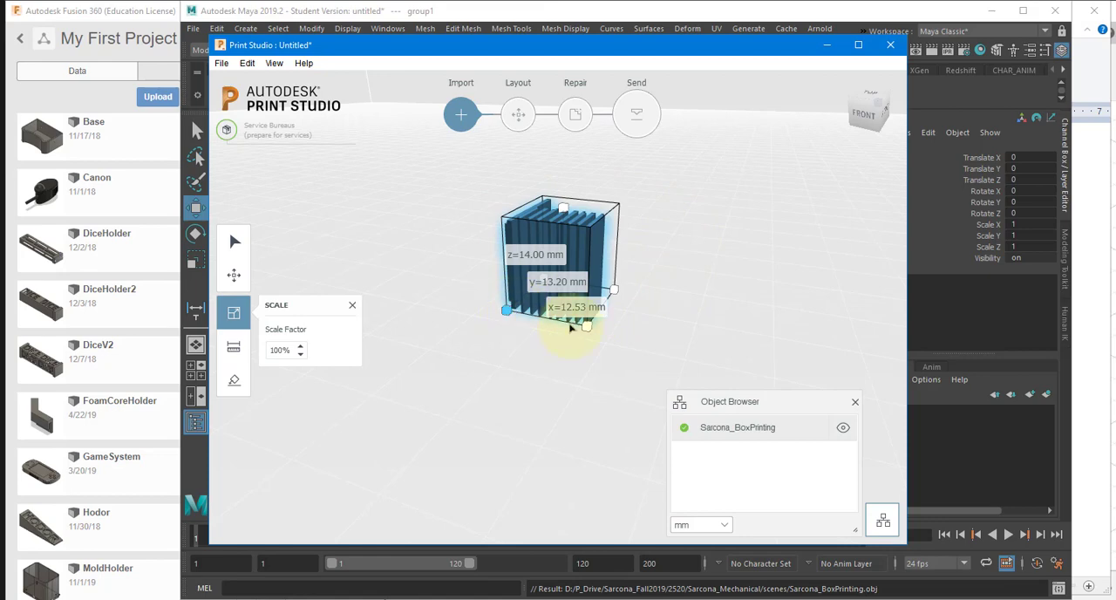
pyautogui.hotkey('alt', 'Tab')
pyautogui.hotkey('alt', 'Tab')
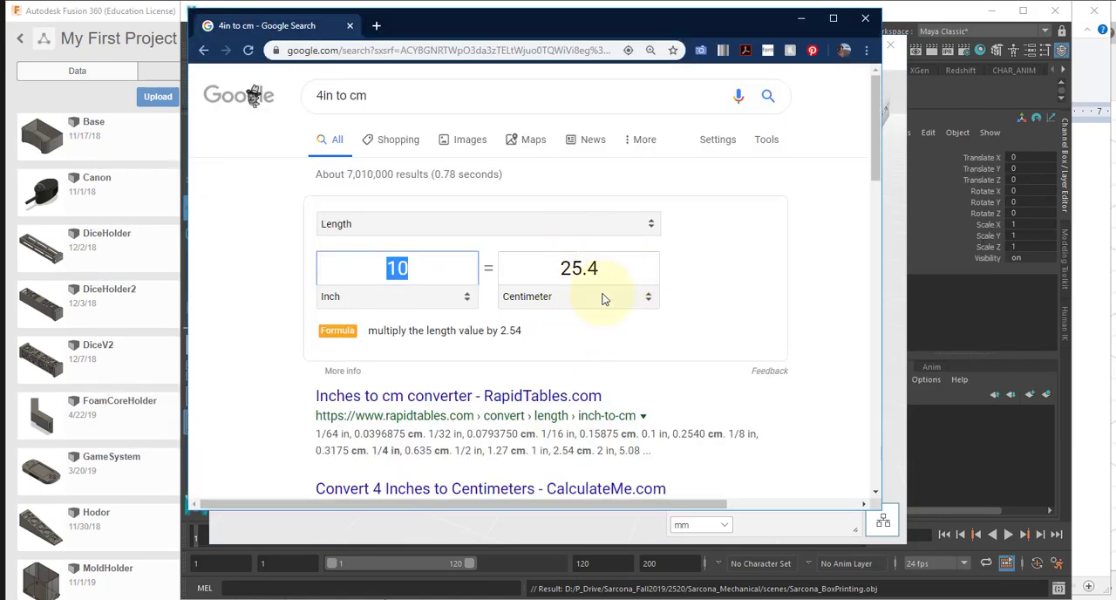
pyautogui.click(604, 298)
pyautogui.click(586, 358)
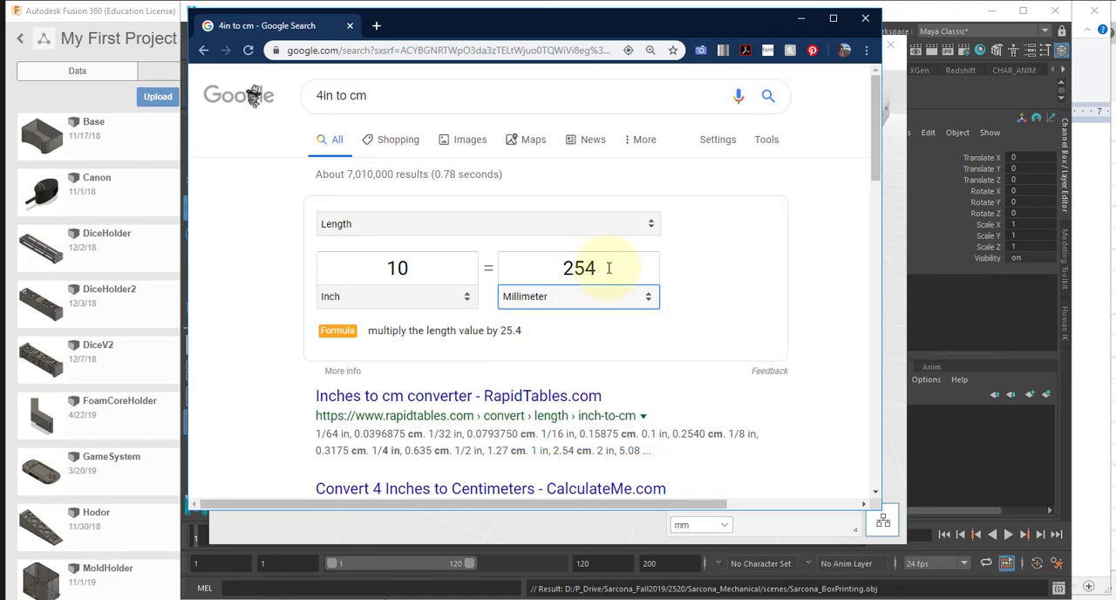
pyautogui.doubleClick(608, 268)
pyautogui.write('12')
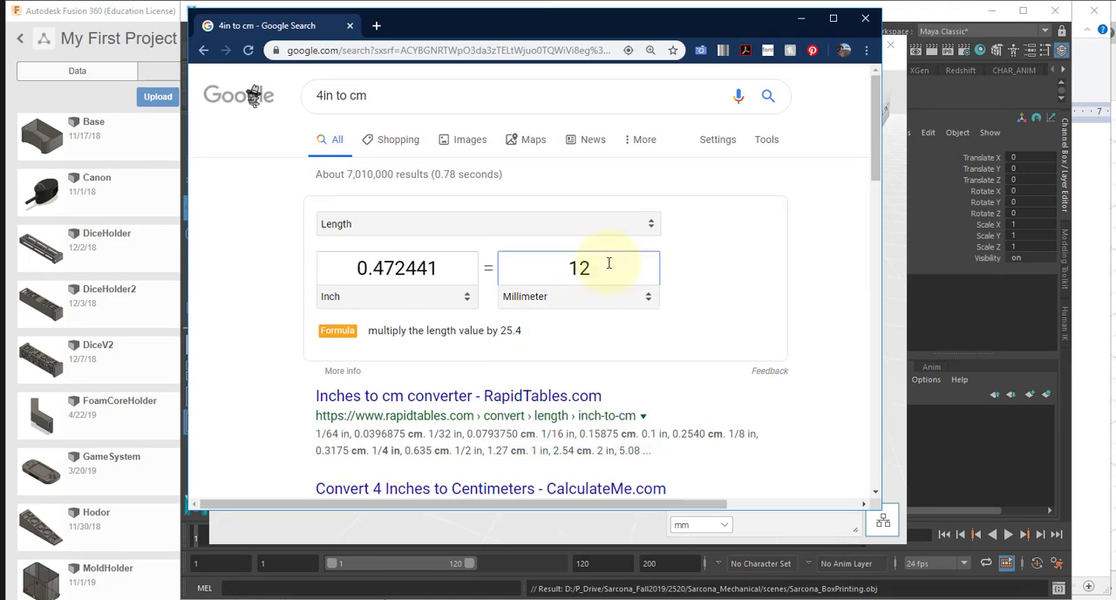
pyautogui.write('.53')
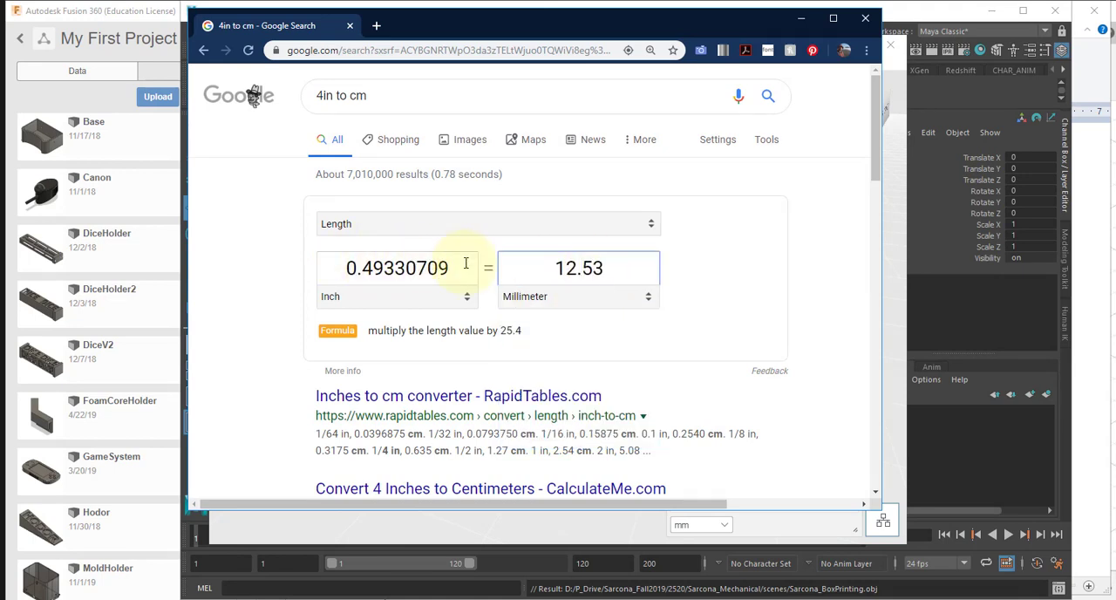
# Step: Switch back to Print Studio and examine the model's X, Y and Z sizes with the Scale tool
pyautogui.hotkey('alt', 'Tab')
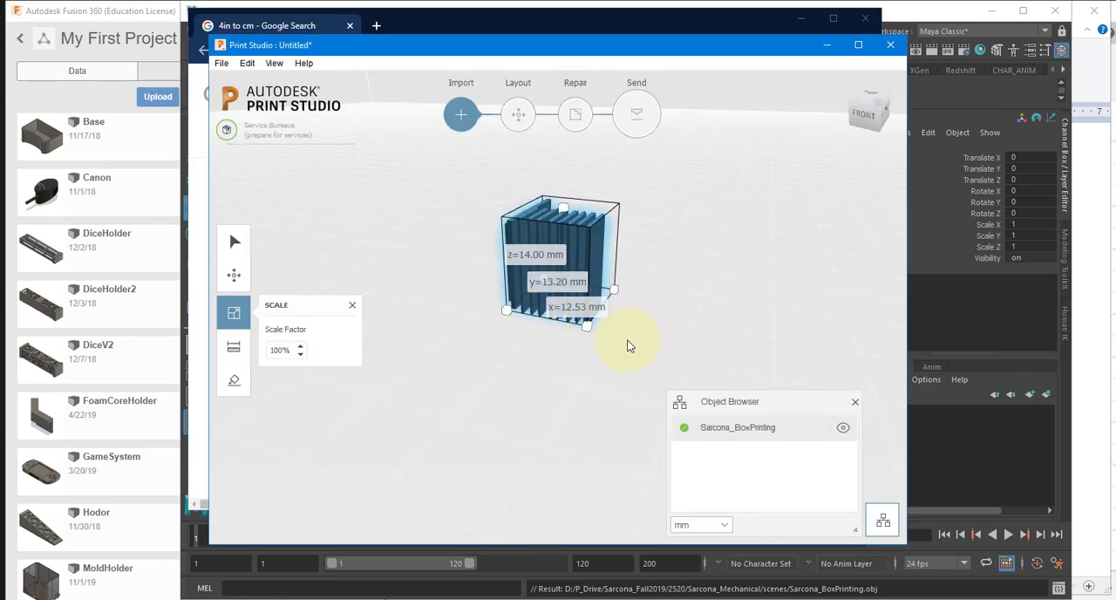
pyautogui.moveTo(669, 323); pyautogui.dragTo(645, 329, button='right')
pyautogui.scroll(4, 613, 330)
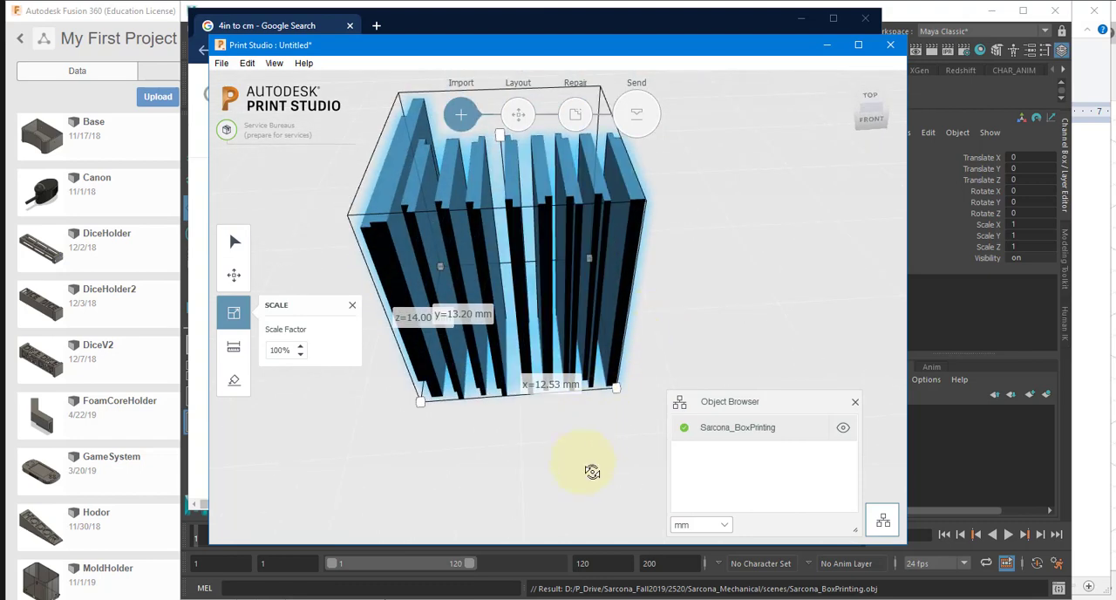
pyautogui.moveTo(590, 470); pyautogui.dragTo(423, 391, button='right')
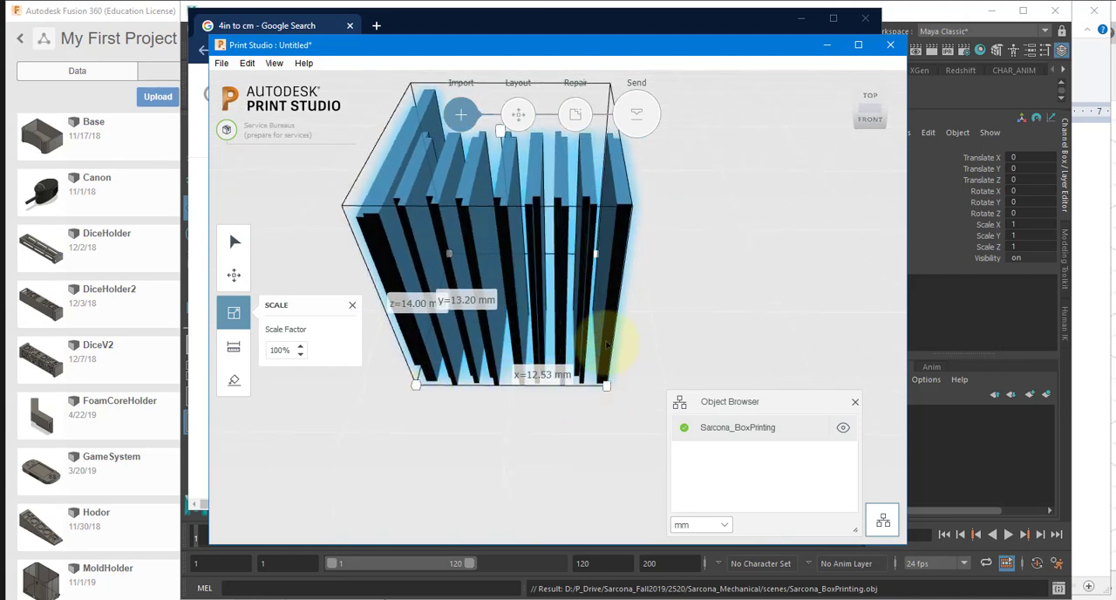
pyautogui.click(232, 347)
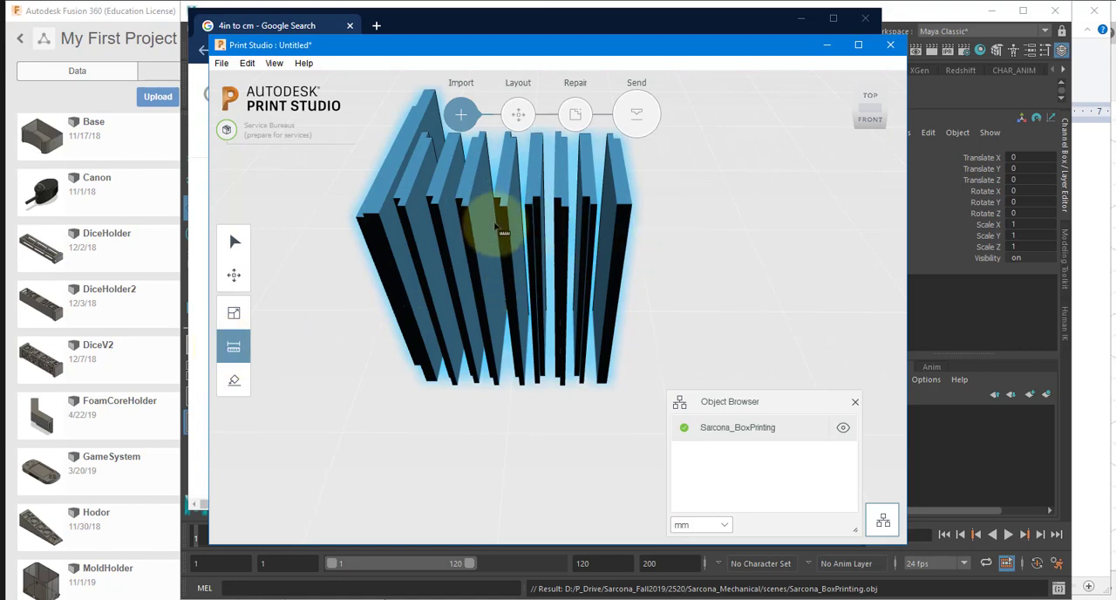
pyautogui.click(234, 313)
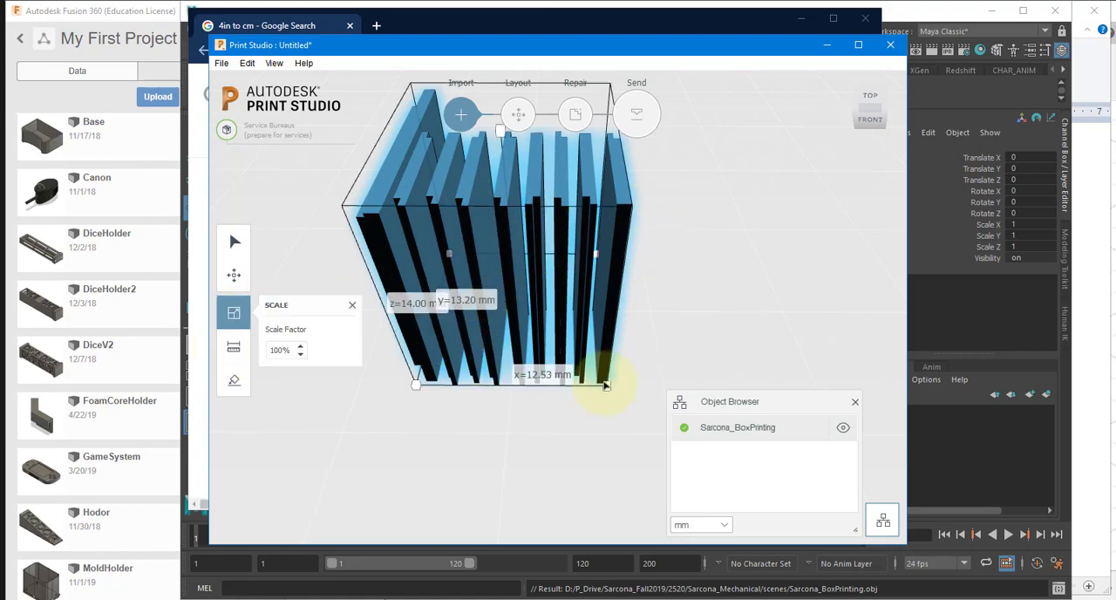
# Step: Switch to Maya and start the Distance Tool for measuring the row of box pieces
pyautogui.hotkey('alt', 'Tab')
pyautogui.hotkey('alt', 'Tab')
pyautogui.hotkey('alt', 'Tab')
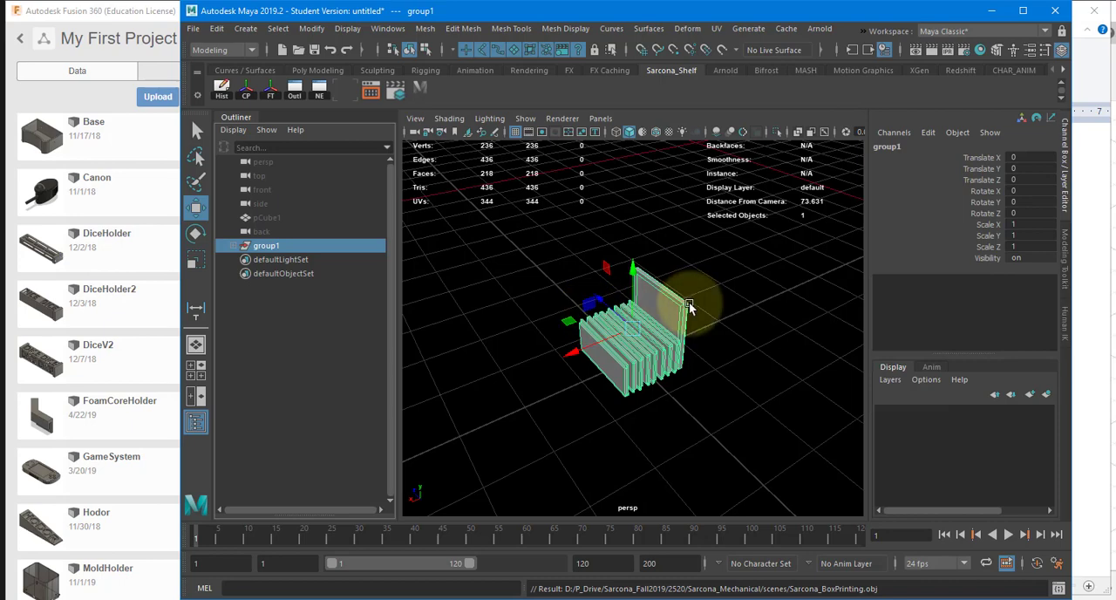
pyautogui.keyDown('alt'); pyautogui.moveTo(690, 303); pyautogui.dragTo(607, 329); pyautogui.keyUp('alt')
pyautogui.keyDown('alt'); pyautogui.moveTo(606, 329); pyautogui.dragTo(757, 325, button='right'); pyautogui.keyUp('alt')
pyautogui.keyDown('alt'); pyautogui.moveTo(760, 331); pyautogui.dragTo(456, 210); pyautogui.keyUp('alt')
pyautogui.click(242, 32)
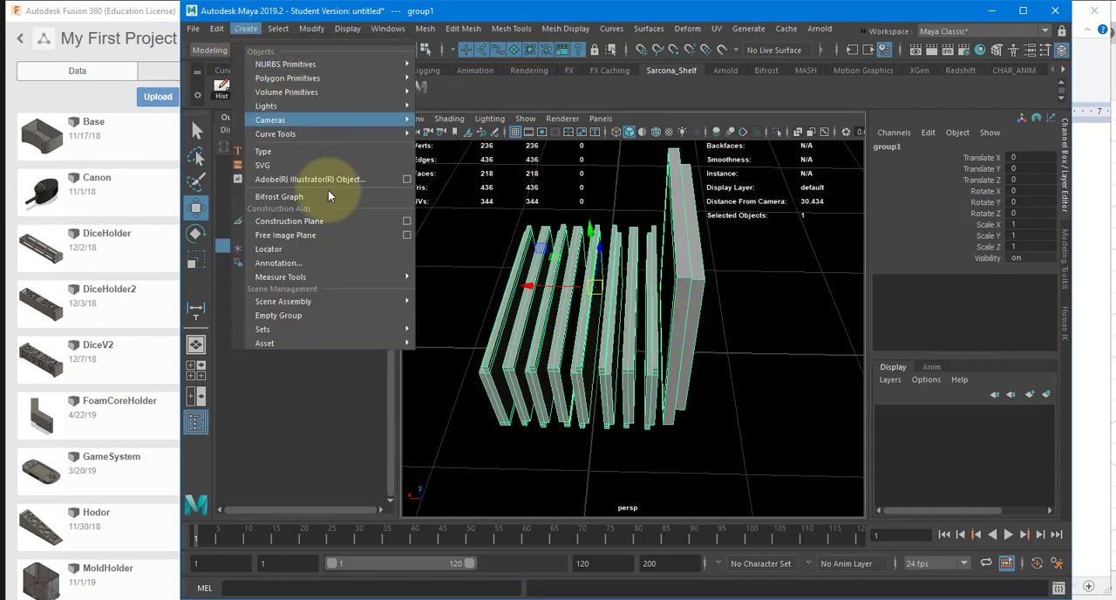
pyautogui.moveTo(338, 275)
pyautogui.click(434, 288)
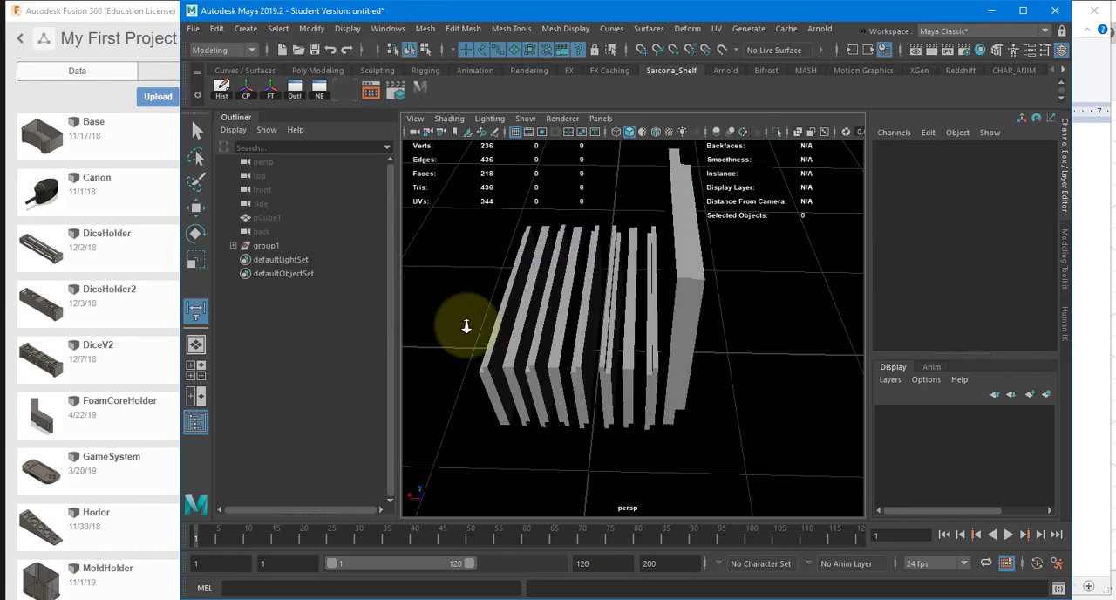
pyautogui.keyDown('alt'); pyautogui.moveTo(463, 323); pyautogui.dragTo(560, 362); pyautogui.keyUp('alt')
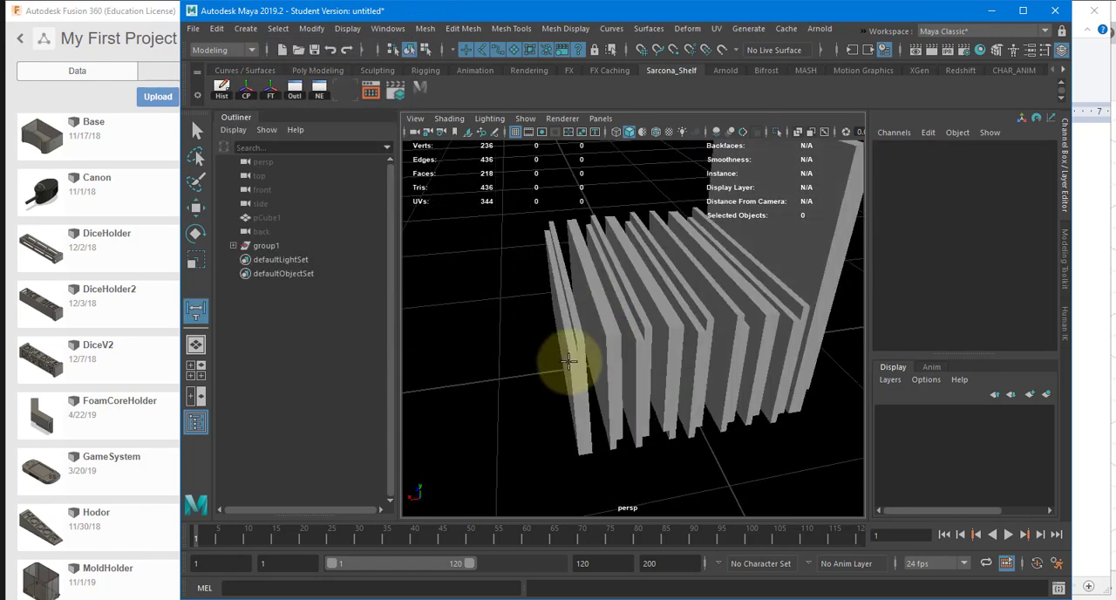
pyautogui.click(568, 351)
pyautogui.keyDown('alt'); pyautogui.moveTo(767, 356); pyautogui.dragTo(642, 356); pyautogui.keyUp('alt')
pyautogui.click(657, 342)
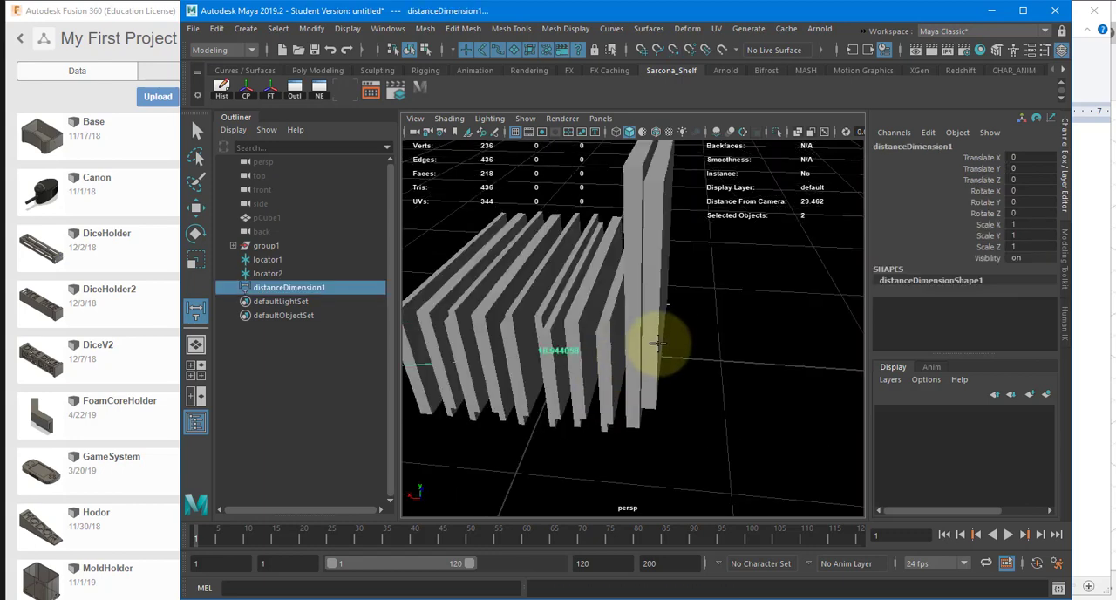
pyautogui.hotkey('ctrl', 'z')
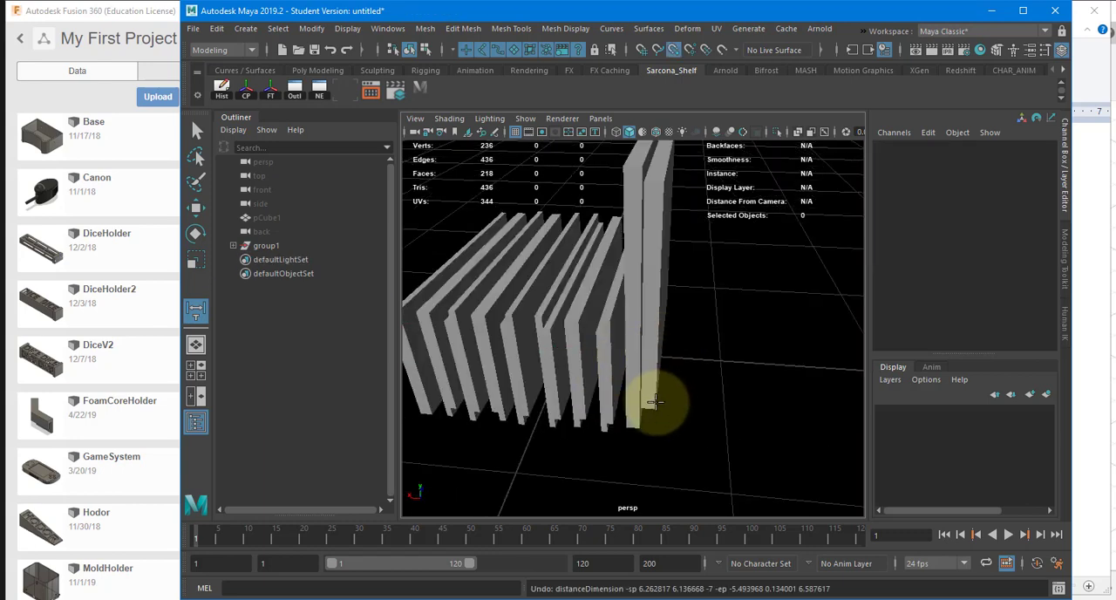
# Step: Measure the length of the row of pieces between its two outermost bottom corners, snapping to the vertices
pyautogui.click(655, 401)
pyautogui.keyDown('alt'); pyautogui.moveTo(598, 398); pyautogui.dragTo(581, 416); pyautogui.keyUp('alt')
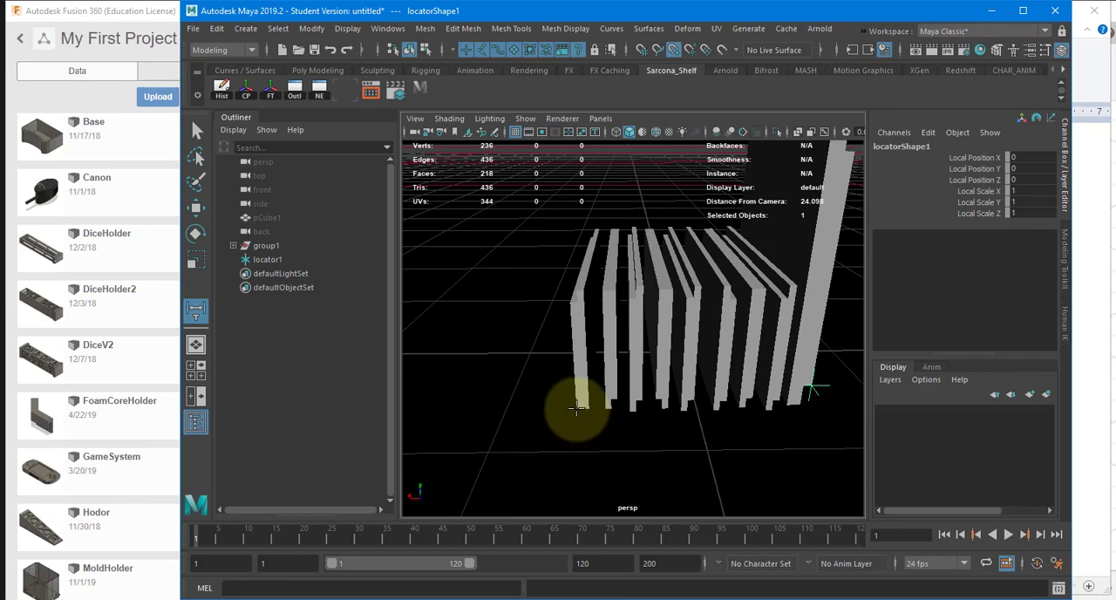
pyautogui.click(576, 408)
pyautogui.press('w')
pyautogui.keyDown('alt'); pyautogui.moveTo(659, 401); pyautogui.dragTo(657, 363); pyautogui.keyUp('alt')
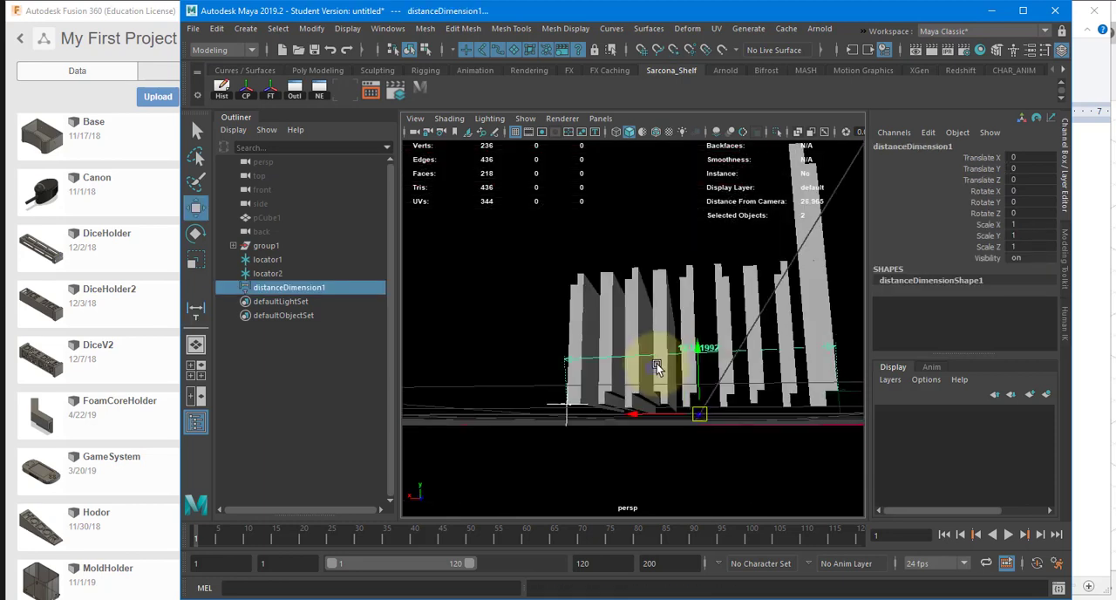
# Step: Compare the Maya measurement with Print Studio's dimensions, and switch the Google converter's millimeter unit to Centimeter
pyautogui.hotkey('alt', 'Tab')
pyautogui.hotkey('alt', 'Tab')
pyautogui.press('Tab')
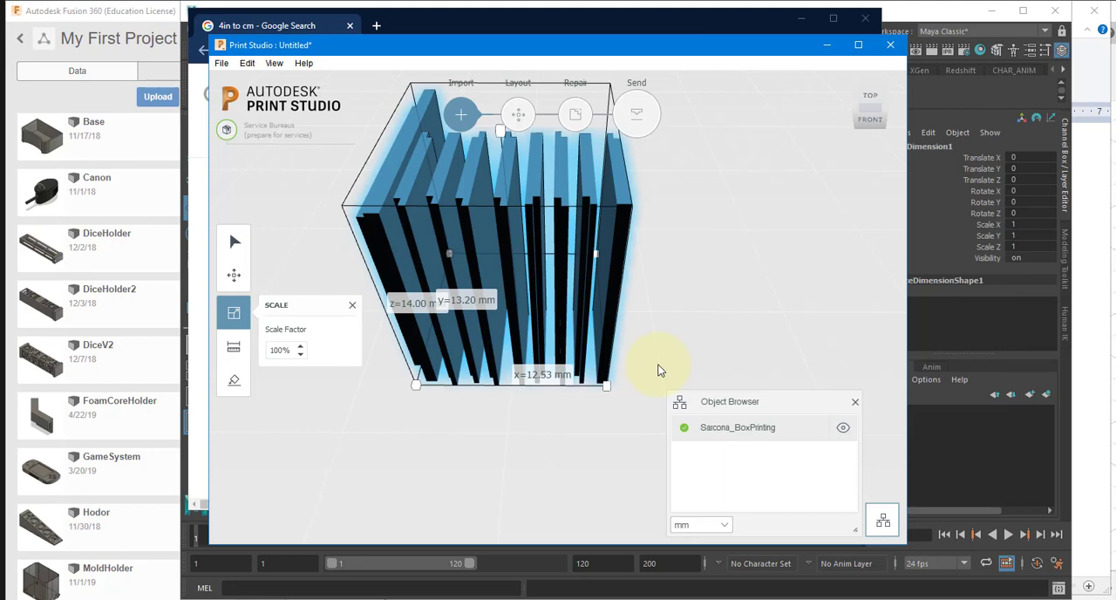
pyautogui.hotkey('alt', 'Tab')
pyautogui.hotkey('alt', 'Tab')
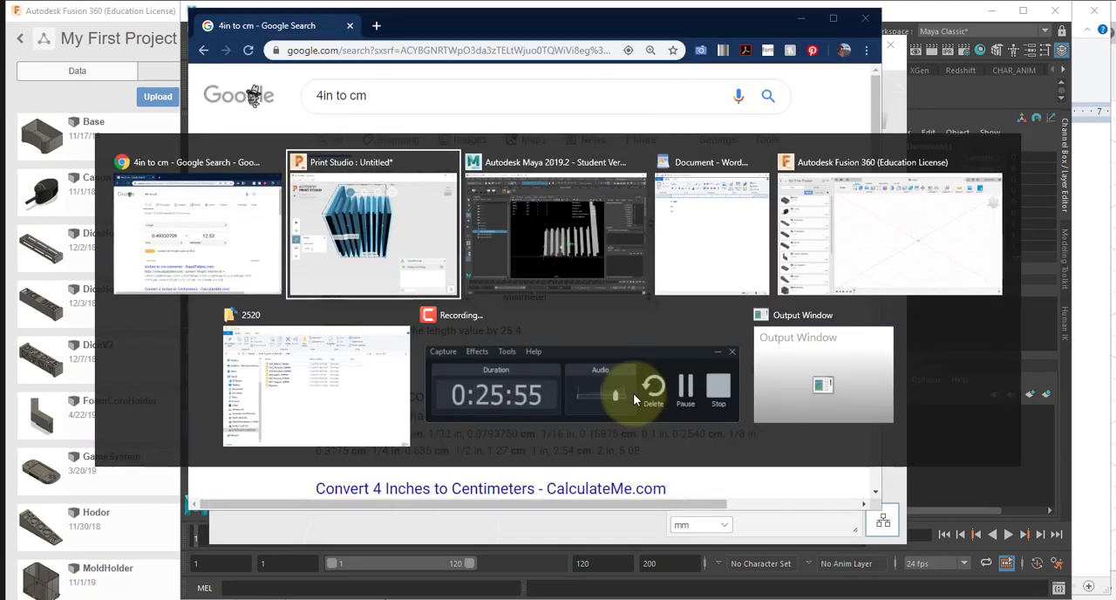
pyautogui.hotkey('alt', 'Tab')
pyautogui.hotkey('alt', 'Tab')
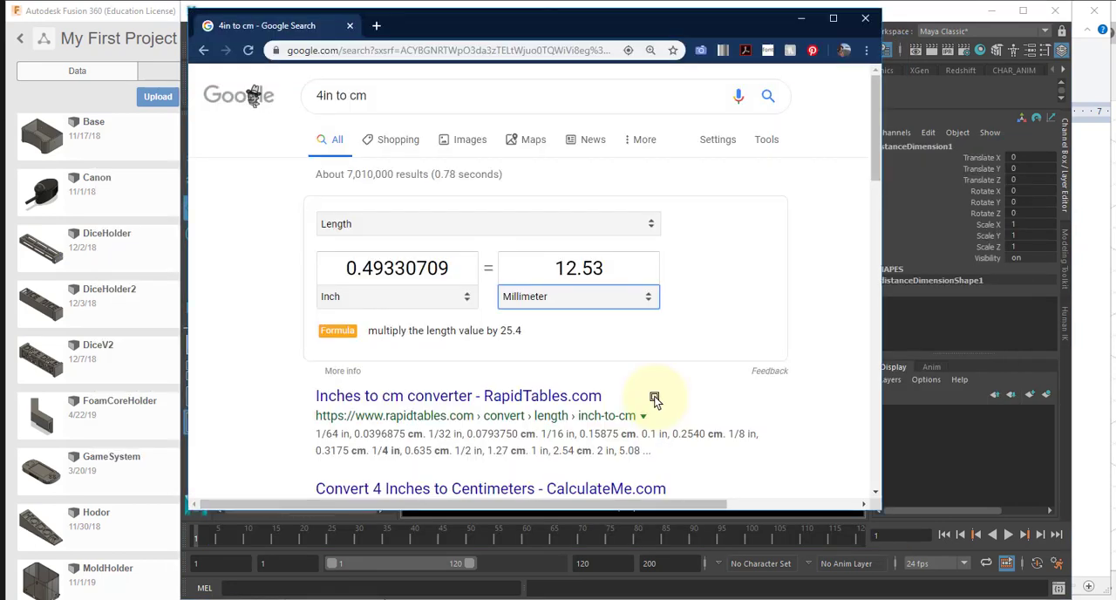
pyautogui.click(613, 297)
pyautogui.click(593, 339)
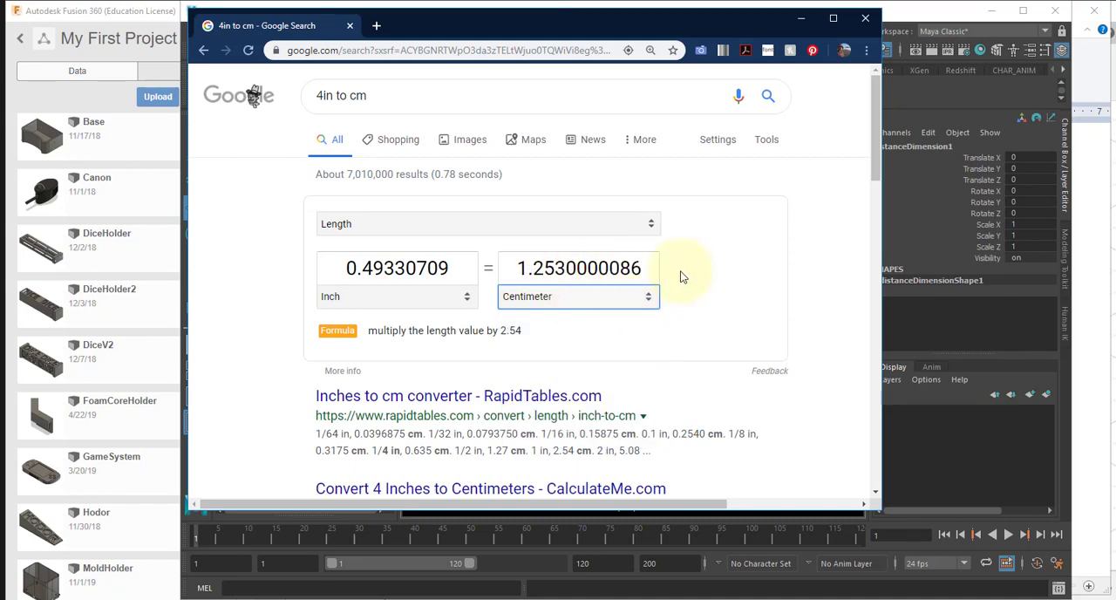
# Step: Switch to Print Studio and set the box model's scale factor to 1000%
pyautogui.hotkey('alt', 'Tab')
pyautogui.hotkey('alt', 'Tab')
pyautogui.press('Tab')
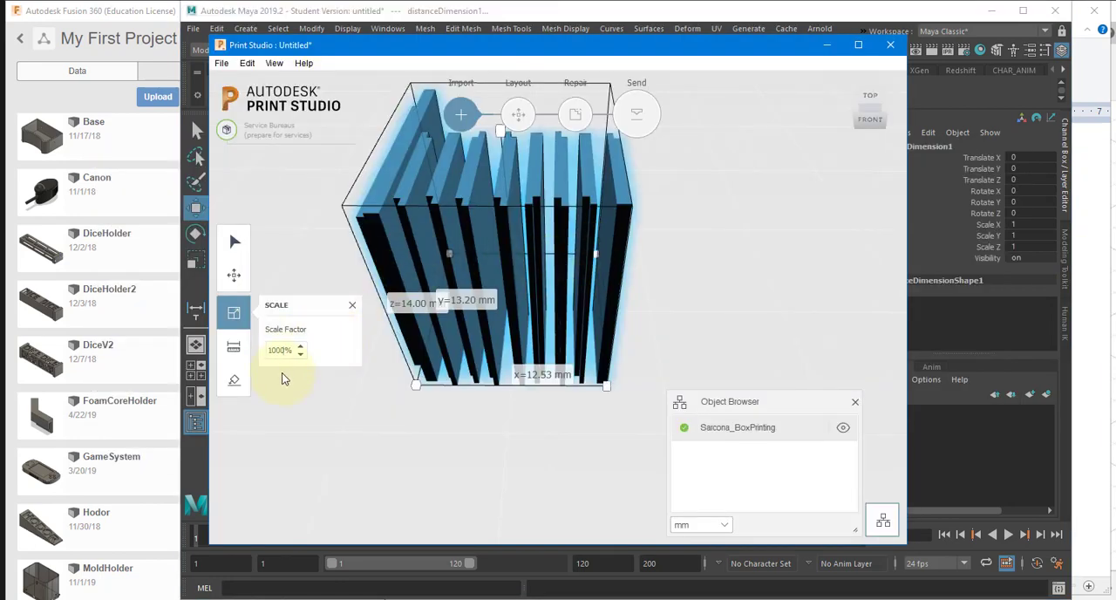
pyautogui.press('Return')
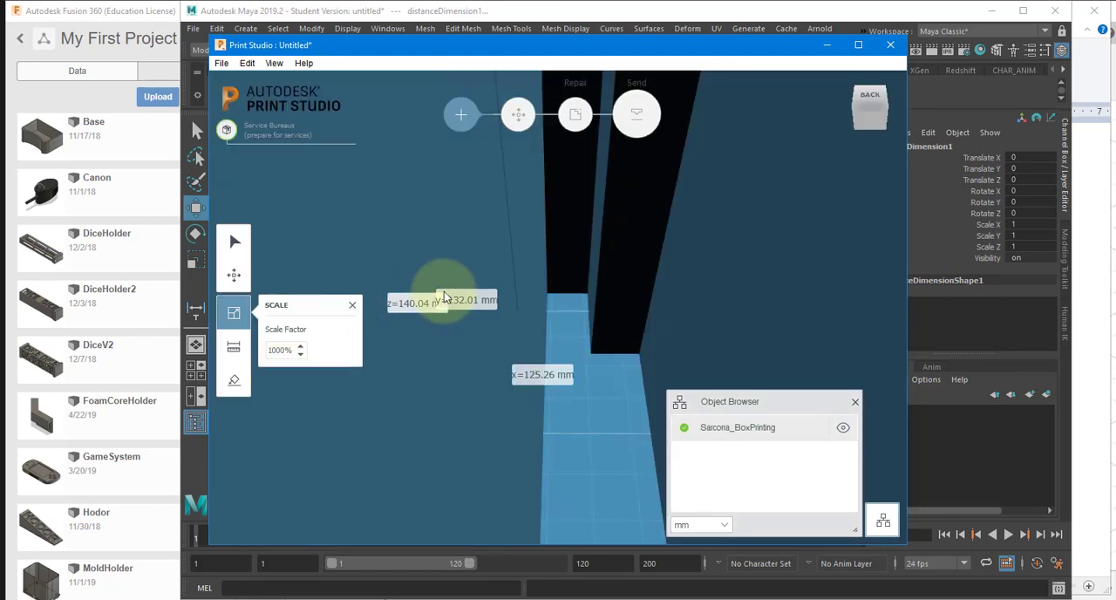
# Step: Start exporting the selected box model from Print Studio and browse to the 2520 folder in P_Drive > Sarcona_Fall2019
pyautogui.scroll(-10, 493, 299)
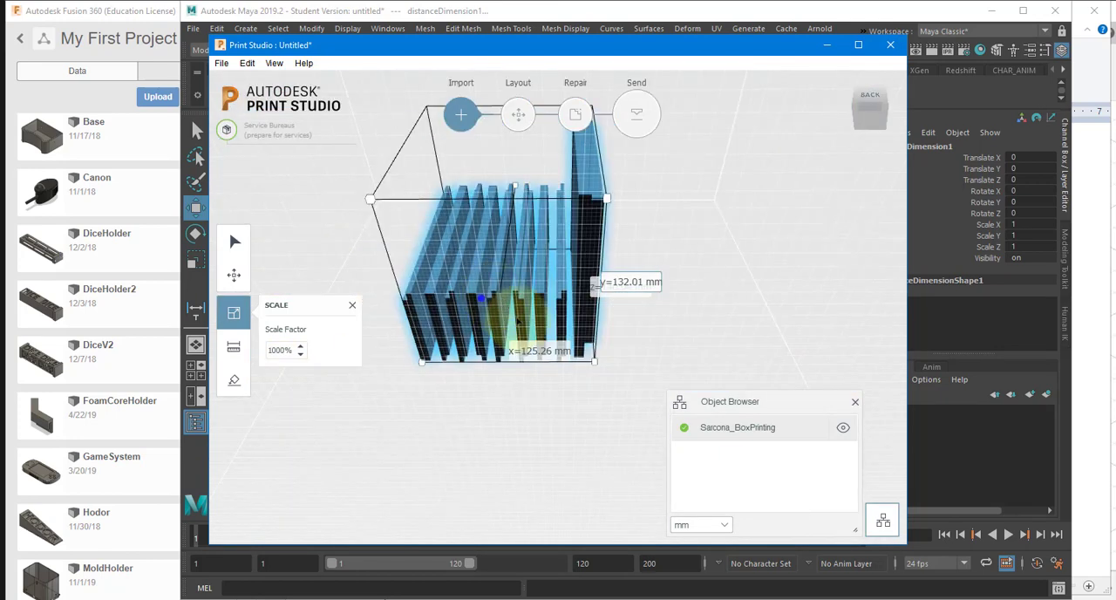
pyautogui.moveTo(643, 352); pyautogui.dragTo(597, 356, button='right')
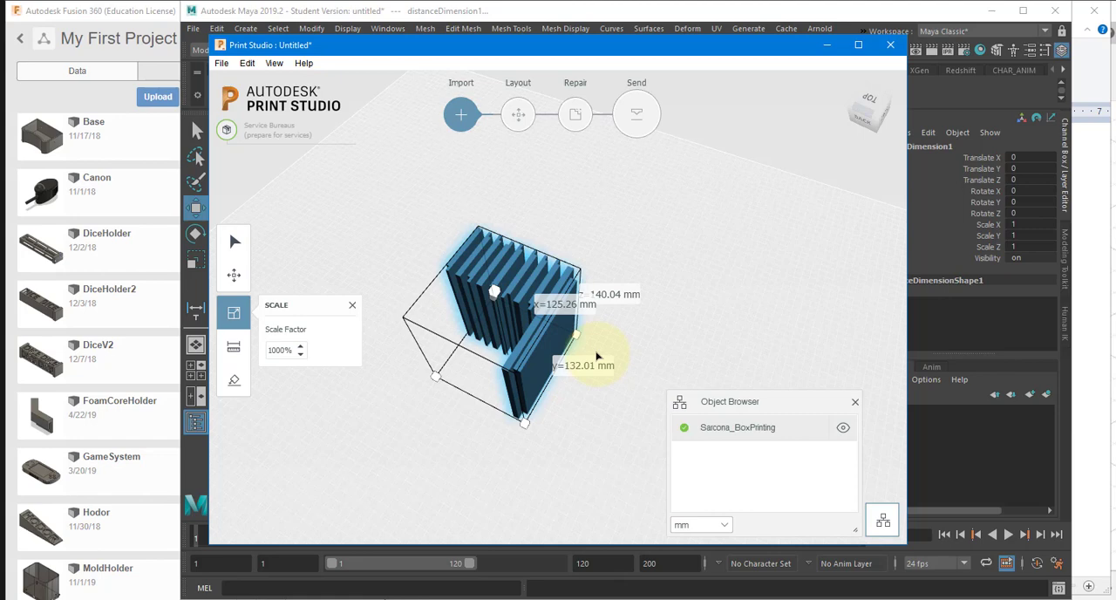
pyautogui.moveTo(585, 337); pyautogui.dragTo(383, 155, button='right')
pyautogui.click(222, 62)
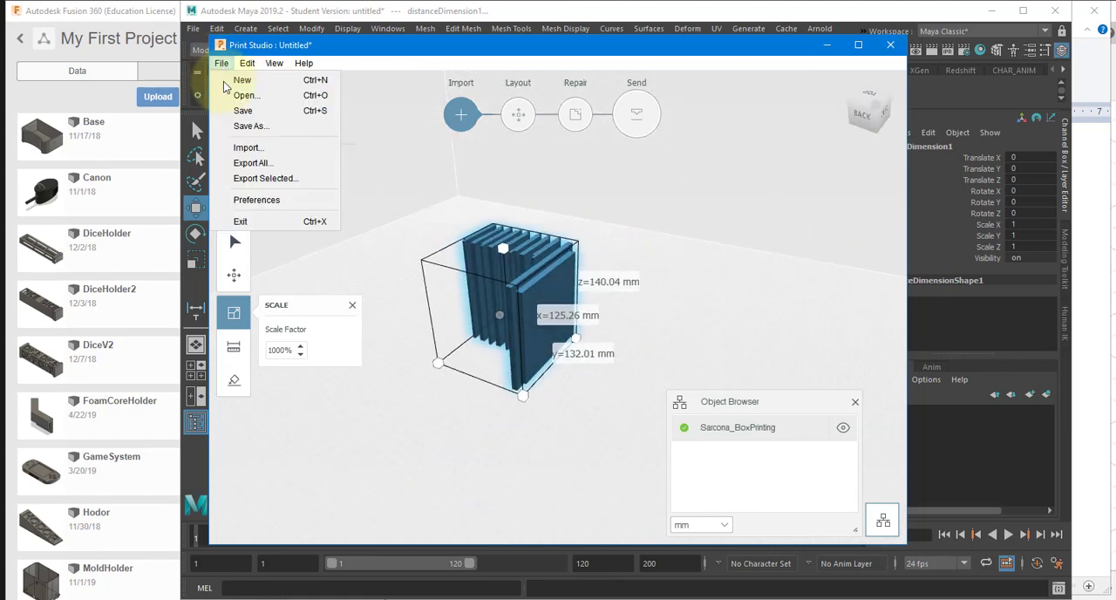
pyautogui.click(262, 179)
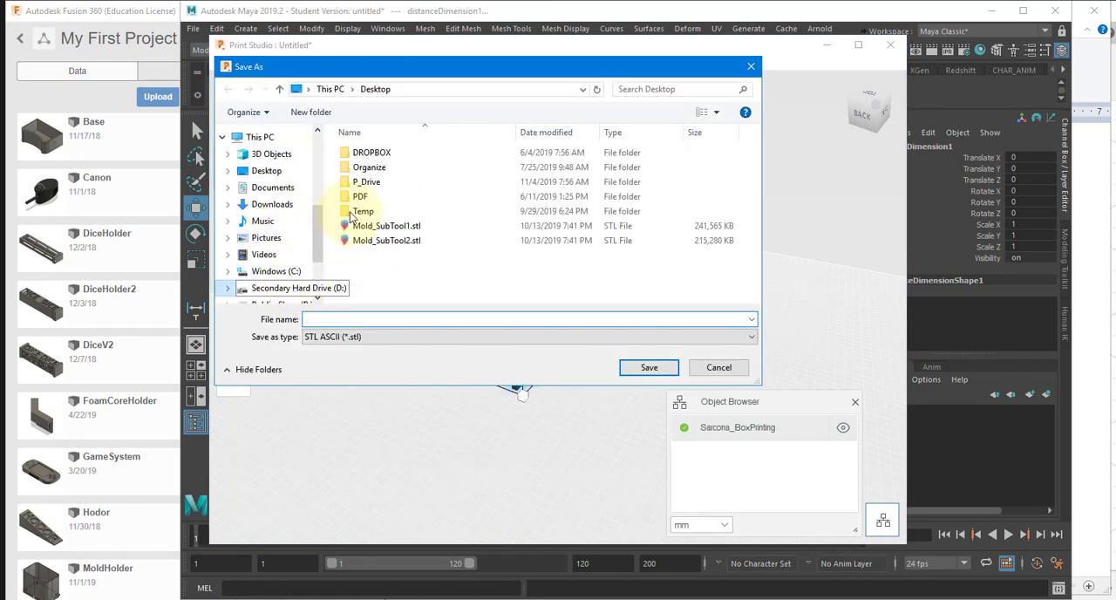
pyautogui.doubleClick(358, 182)
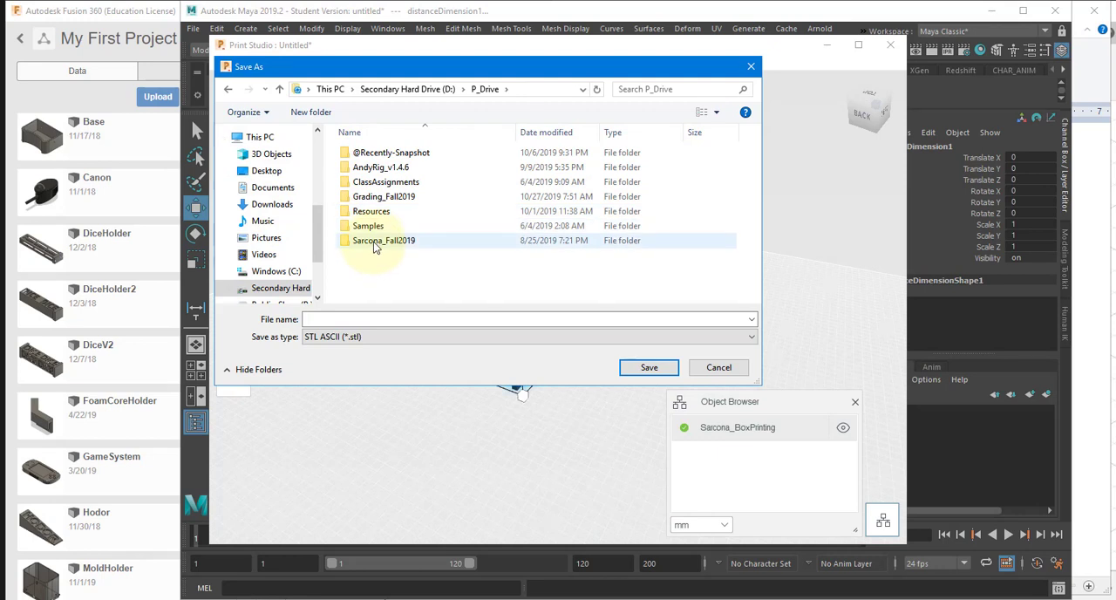
pyautogui.doubleClick(375, 241)
pyautogui.doubleClick(369, 181)
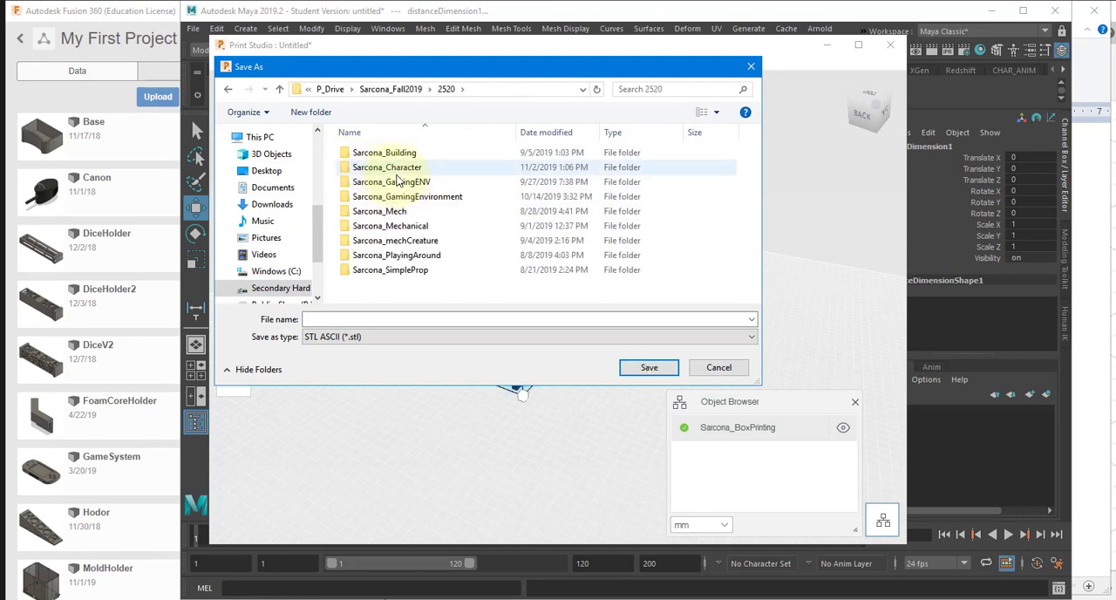
pyautogui.doubleClick(396, 211)
pyautogui.hotkey('alt', 'Left')
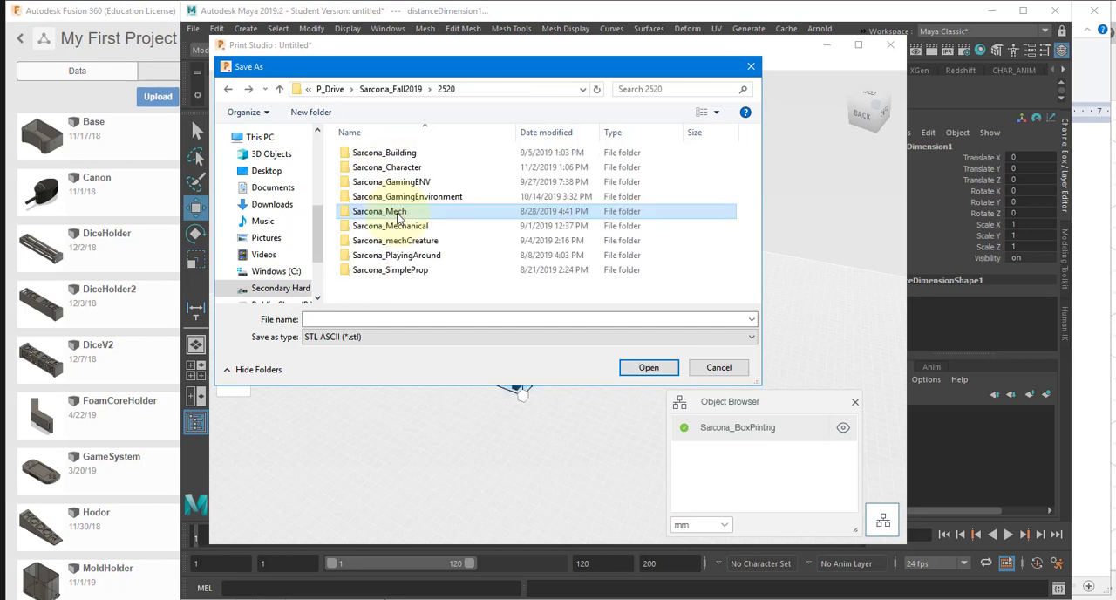
# Step: Export the model as STL ASCII into the Sarcona_Mechanical scenes folder under a name starting with Sarcona_3DPrint_B
pyautogui.doubleClick(399, 226)
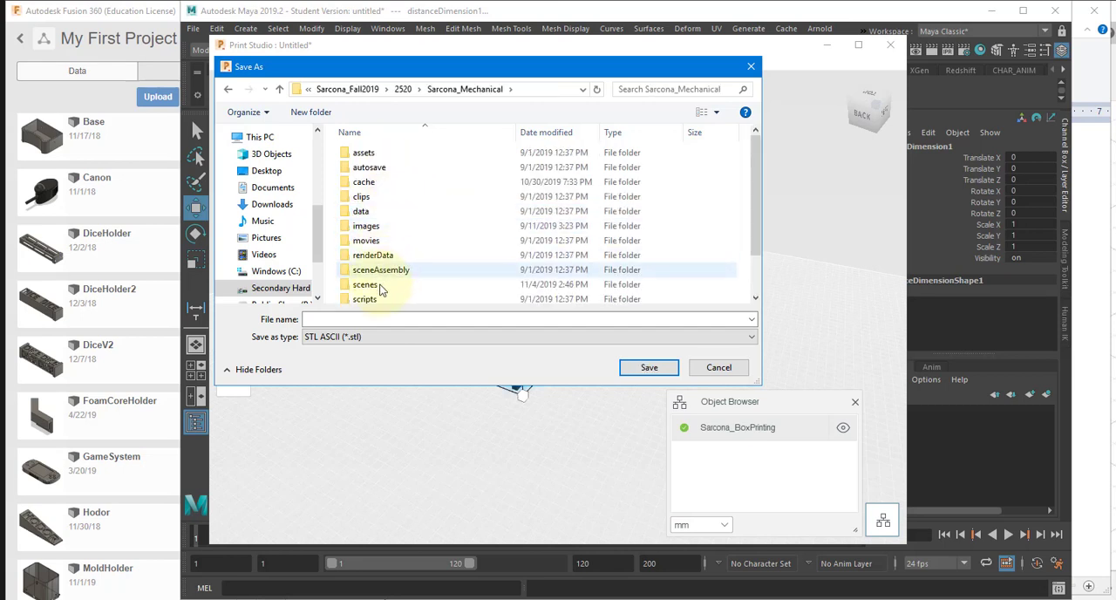
pyautogui.doubleClick(375, 271)
pyautogui.click(377, 318)
pyautogui.write('Sarcona_3DPrint_Box')
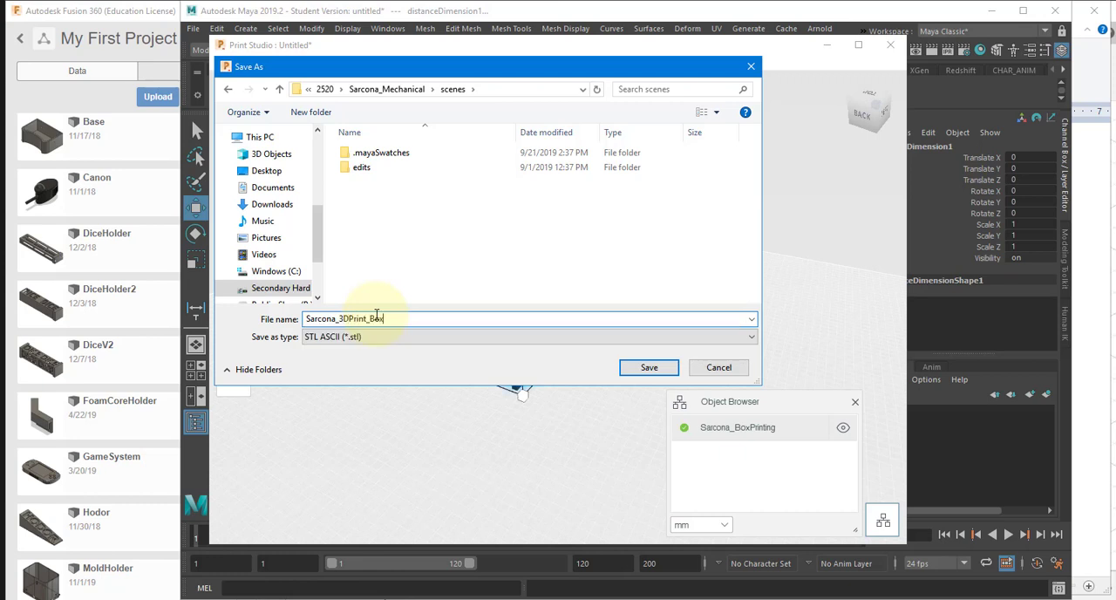
pyautogui.press('Return')
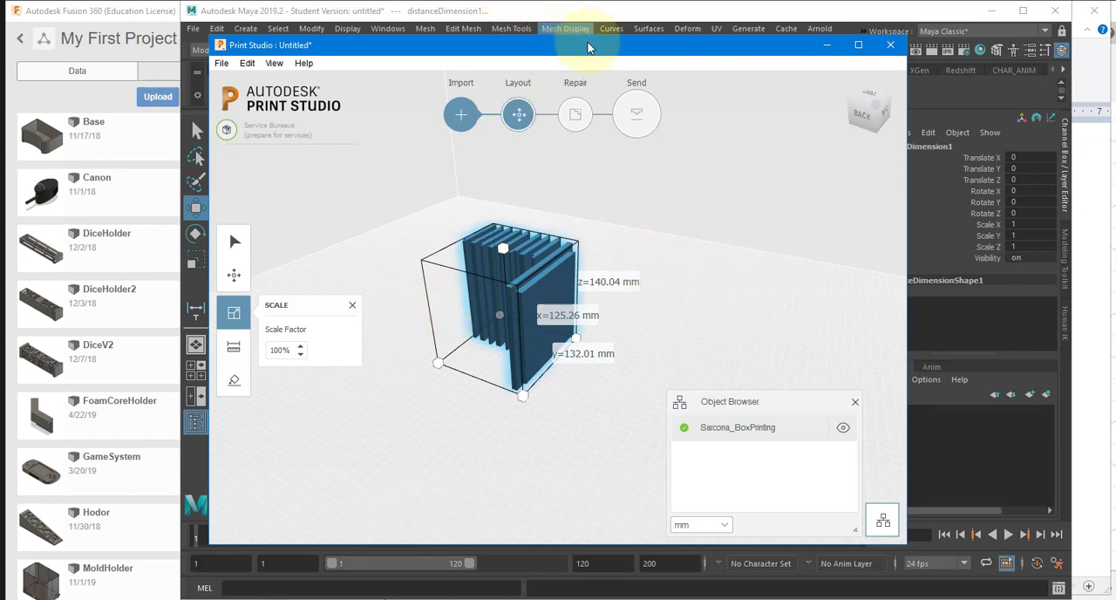
# Step: Close Print Studio discarding the scene changes, and save the Maya scene as PrintCube in Maya Binary format
pyautogui.click(898, 44)
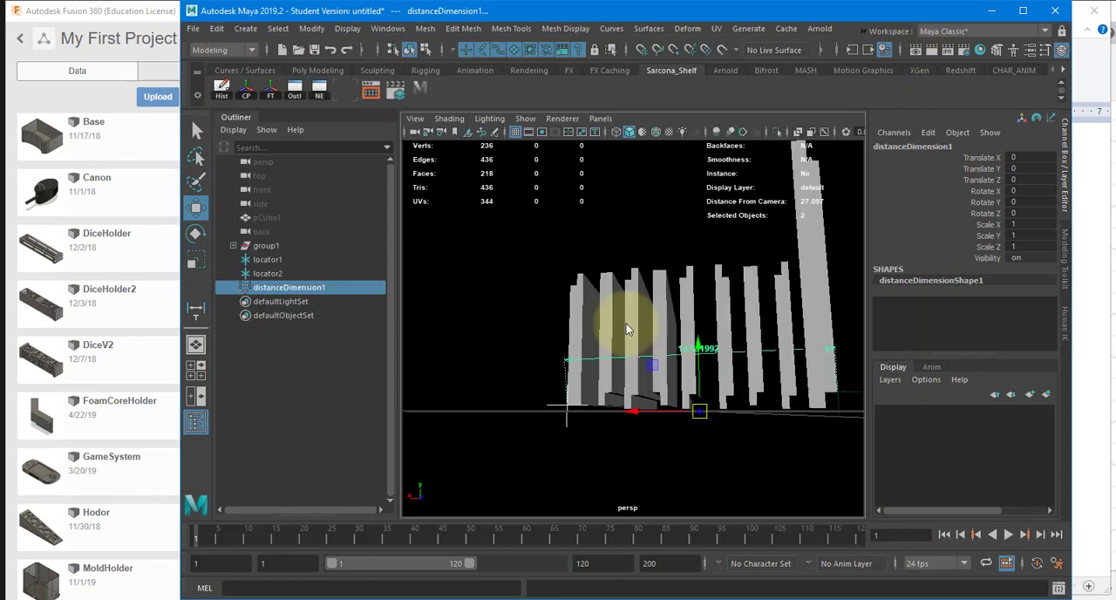
pyautogui.click(621, 318)
pyautogui.hotkey('ctrl', 's')
pyautogui.write('May')
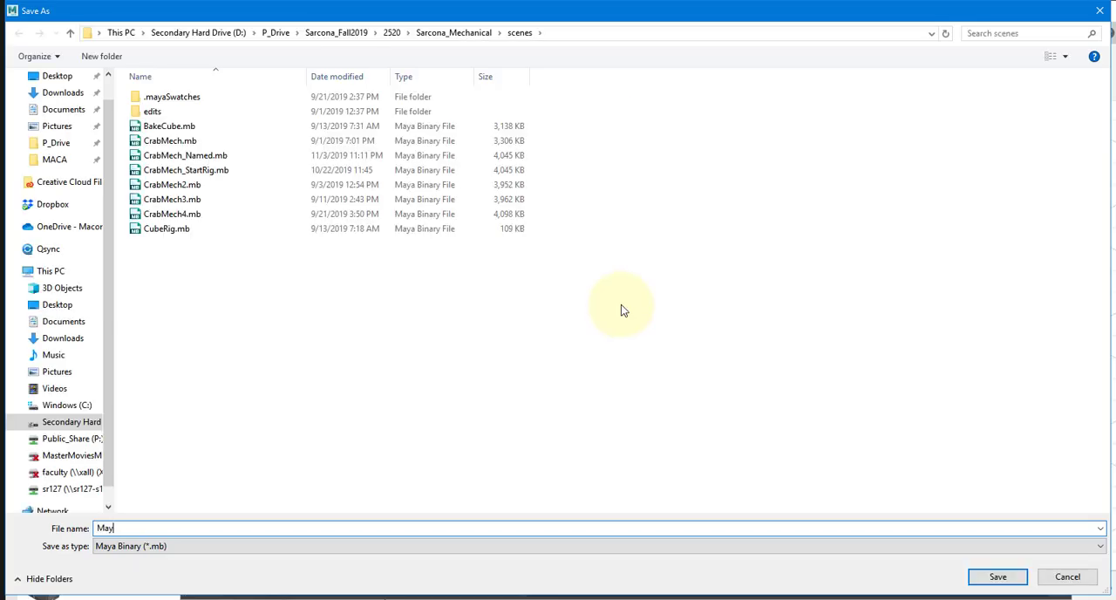
pyautogui.write('ntCube')
pyautogui.press('Return')
pyautogui.press('Return')
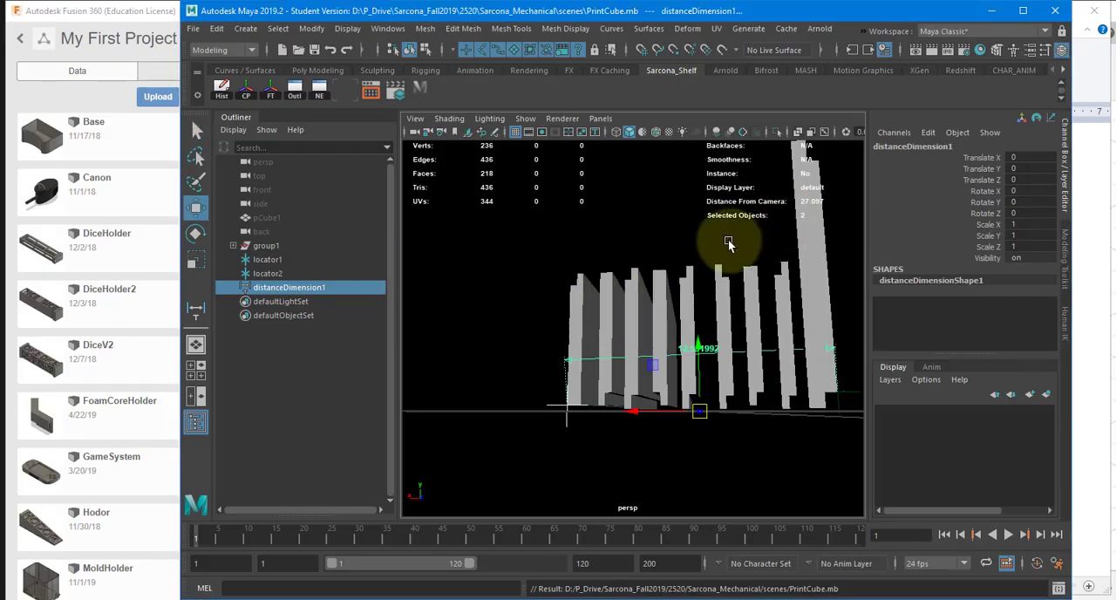
pyautogui.keyDown('alt'); pyautogui.moveTo(729, 244); pyautogui.dragTo(628, 260); pyautogui.keyUp('alt')
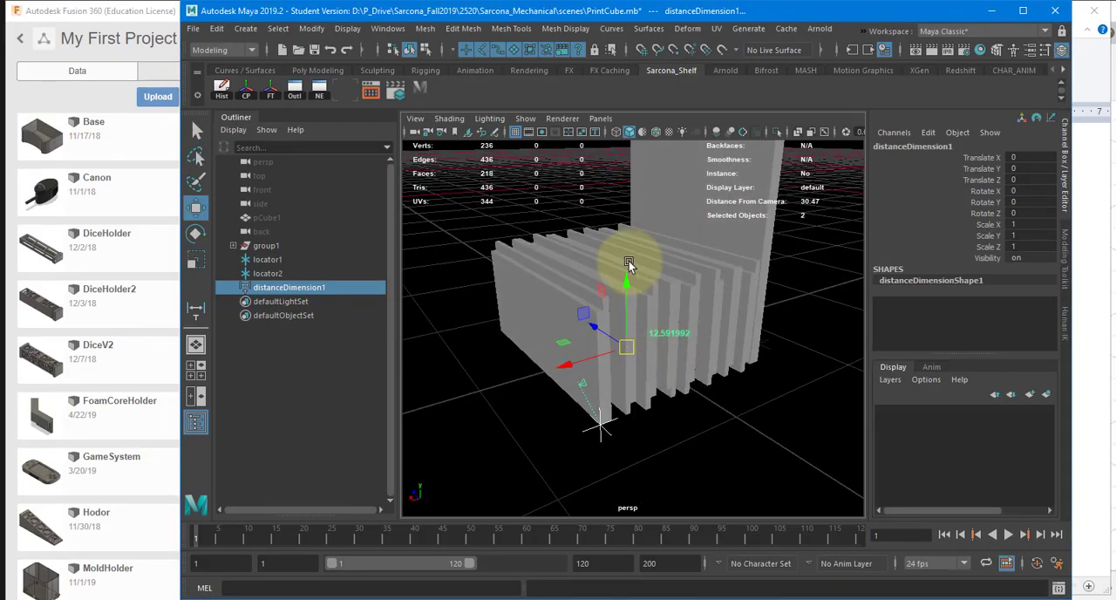
pyautogui.click(193, 30)
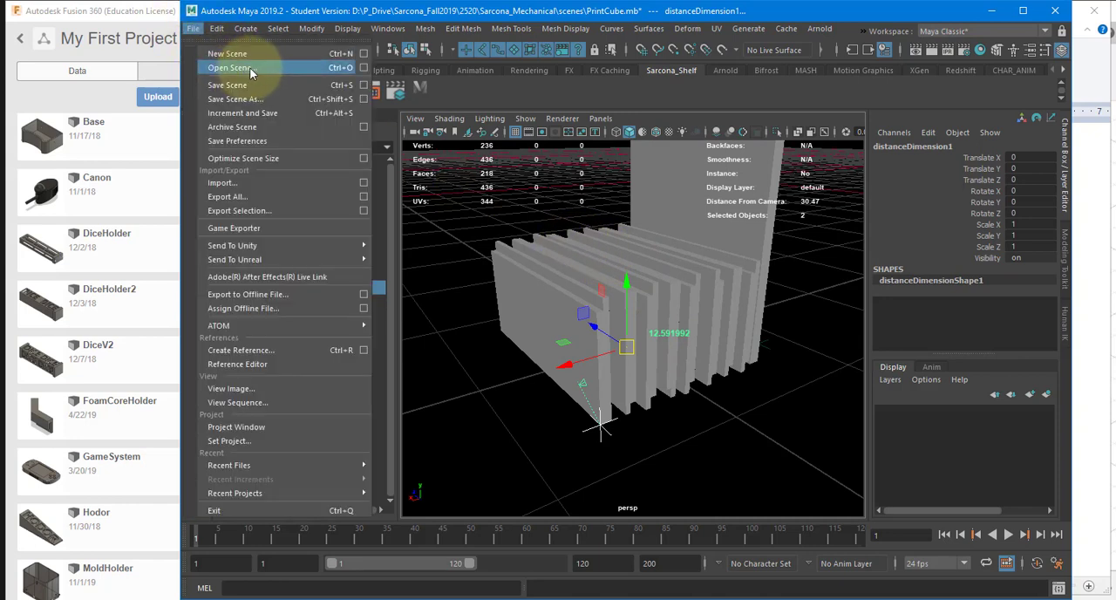
pyautogui.click(714, 300)
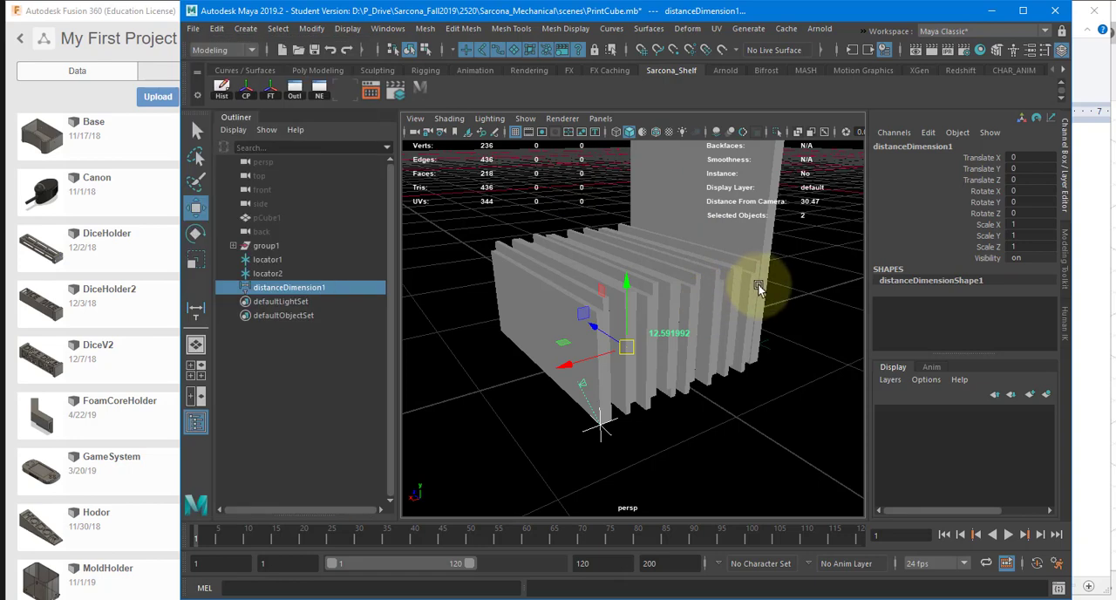
pyautogui.click(753, 286)
pyautogui.keyDown('alt'); pyautogui.moveTo(754, 286); pyautogui.dragTo(705, 283); pyautogui.keyUp('alt')
# Step: Create a polygon plane, scale it uniformly to about 14.6, and place it above and beside the row of pieces
pyautogui.click(235, 32)
pyautogui.moveTo(296, 78)
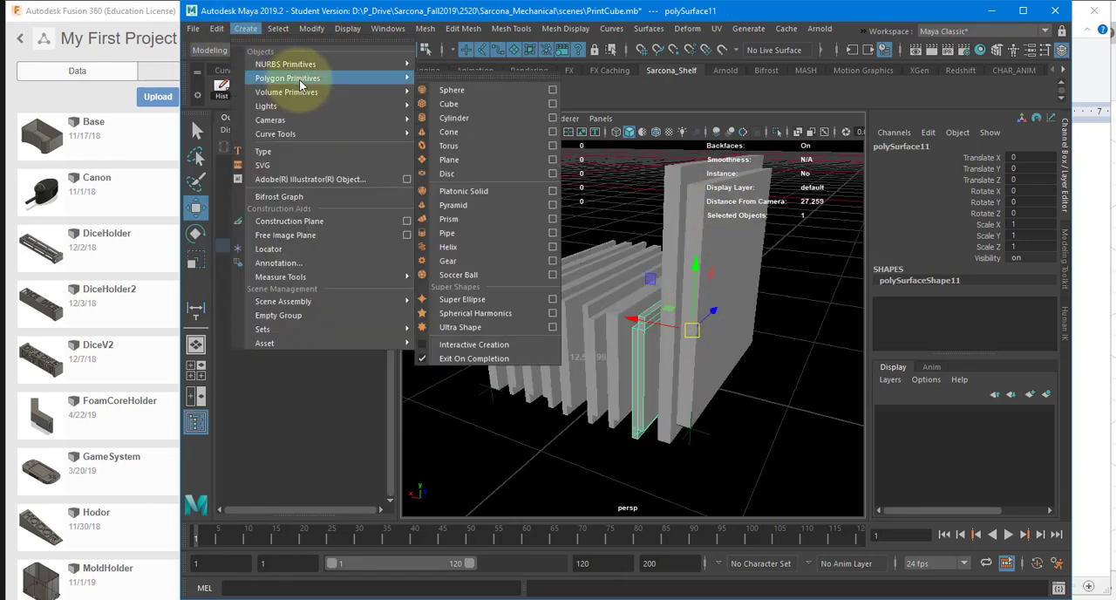
pyautogui.click(478, 159)
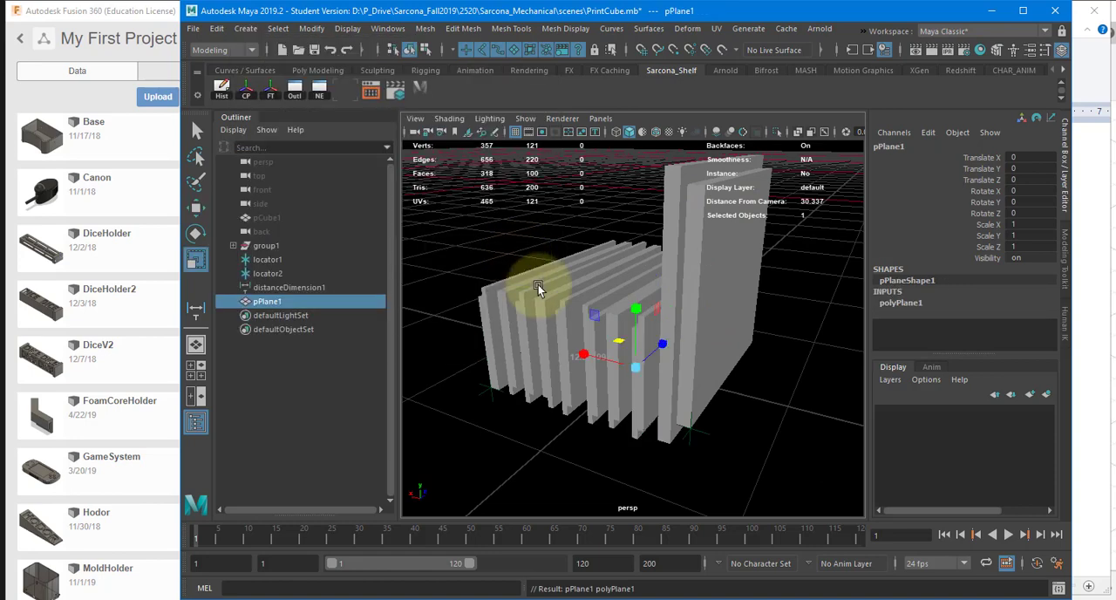
pyautogui.moveTo(634, 367); pyautogui.dragTo(676, 294)
pyautogui.press('f')
pyautogui.keyDown('alt'); pyautogui.moveTo(677, 295); pyautogui.dragTo(720, 274, button='right'); pyautogui.keyUp('alt')
pyautogui.keyDown('alt'); pyautogui.moveTo(720, 274); pyautogui.dragTo(706, 273); pyautogui.keyUp('alt')
# Step: Extrude all the plane's faces upward by about 0.756 to form a slab and return to object mode
pyautogui.hotkey('ctrl', 'e')
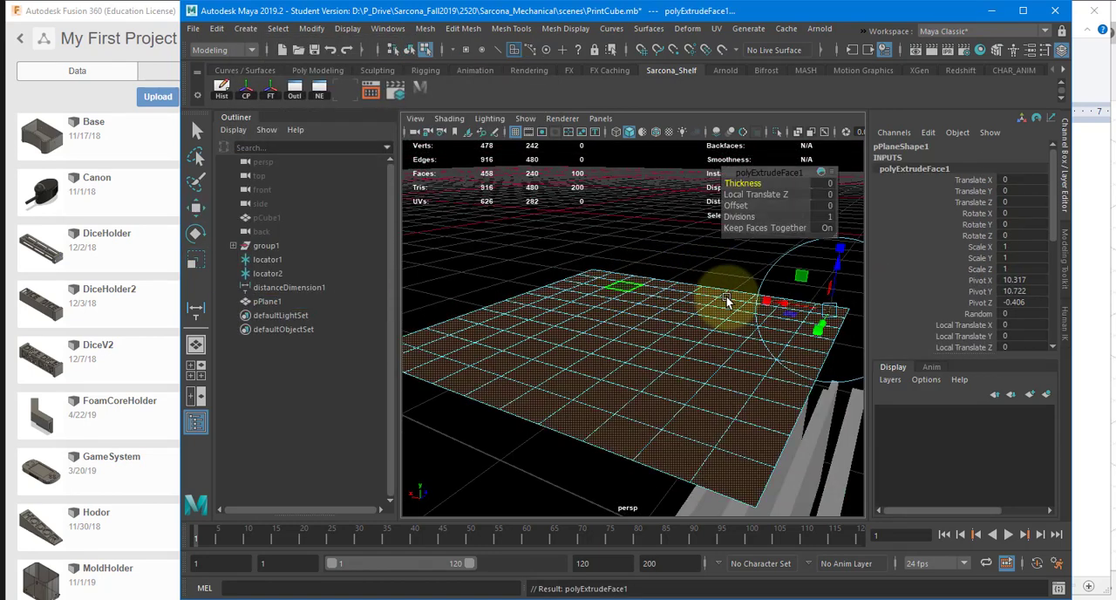
pyautogui.moveTo(832, 265)
pyautogui.mouseDown()
pyautogui.moveTo(838, 278)
pyautogui.moveTo(844, 248)
pyautogui.mouseUp()
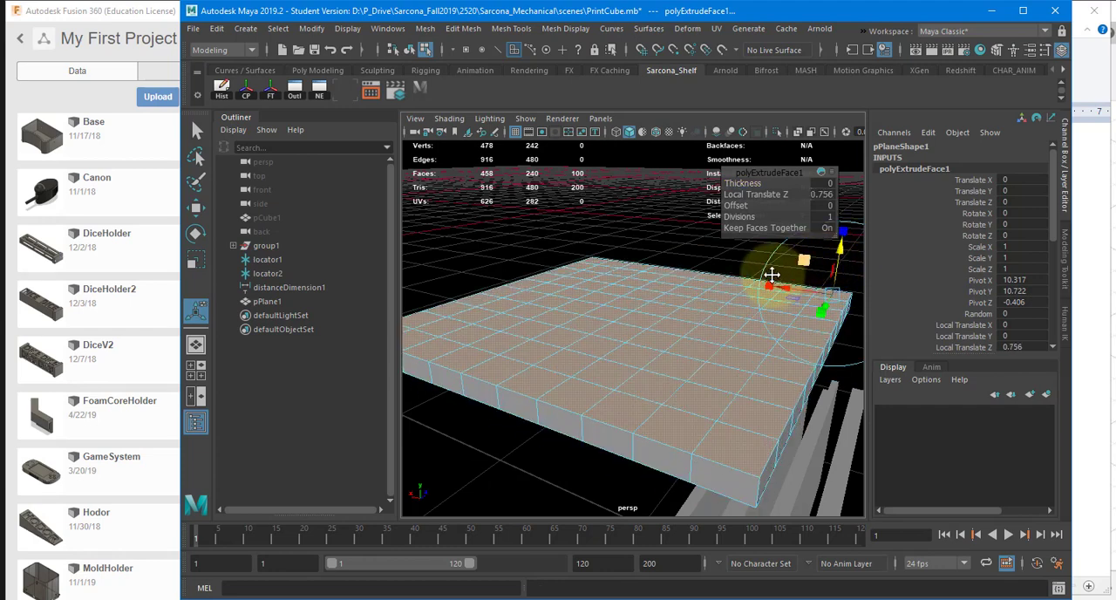
pyautogui.keyDown('alt'); pyautogui.moveTo(755, 253); pyautogui.dragTo(609, 294); pyautogui.keyUp('alt')
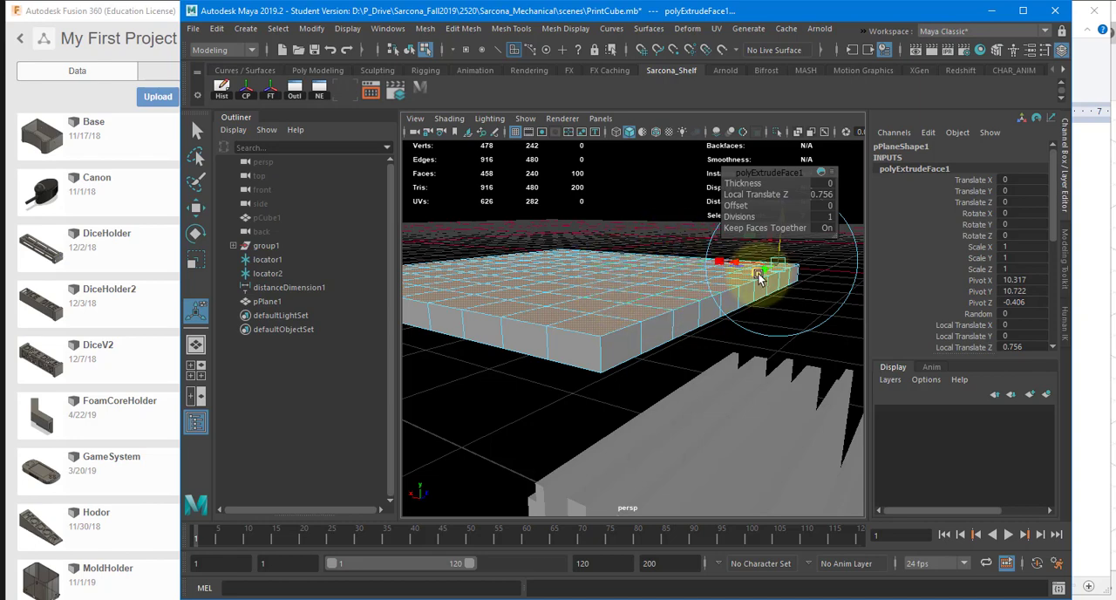
pyautogui.keyDown('alt'); pyautogui.moveTo(760, 273); pyautogui.dragTo(704, 260); pyautogui.keyUp('alt')
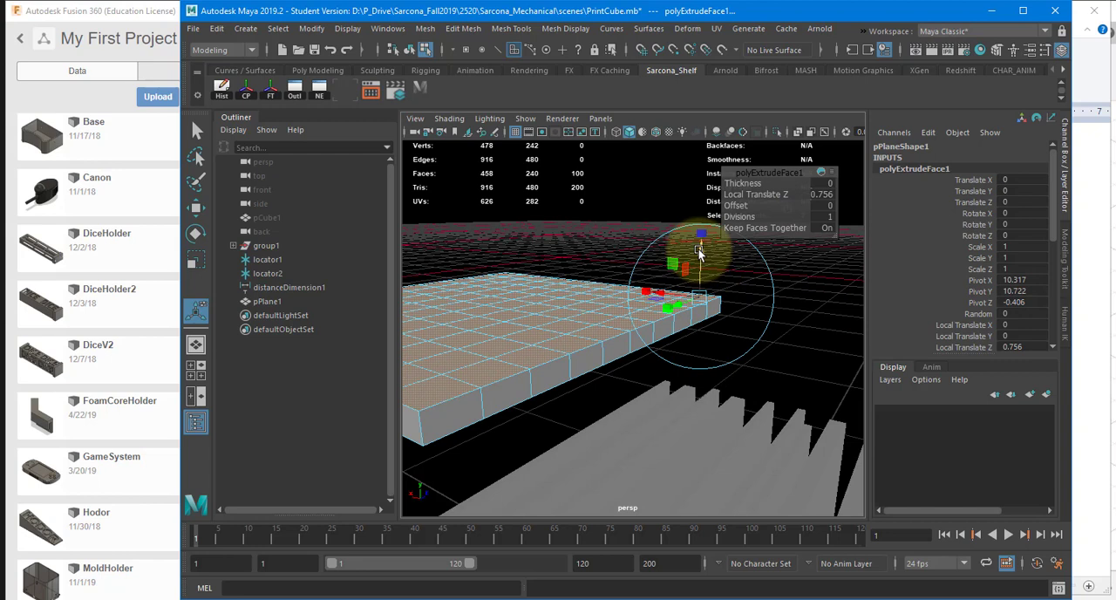
pyautogui.moveTo(699, 252); pyautogui.dragTo(631, 277)
pyautogui.keyDown('alt'); pyautogui.moveTo(631, 278); pyautogui.dragTo(660, 316); pyautogui.keyUp('alt')
pyautogui.hotkey('ctrl', 'z')
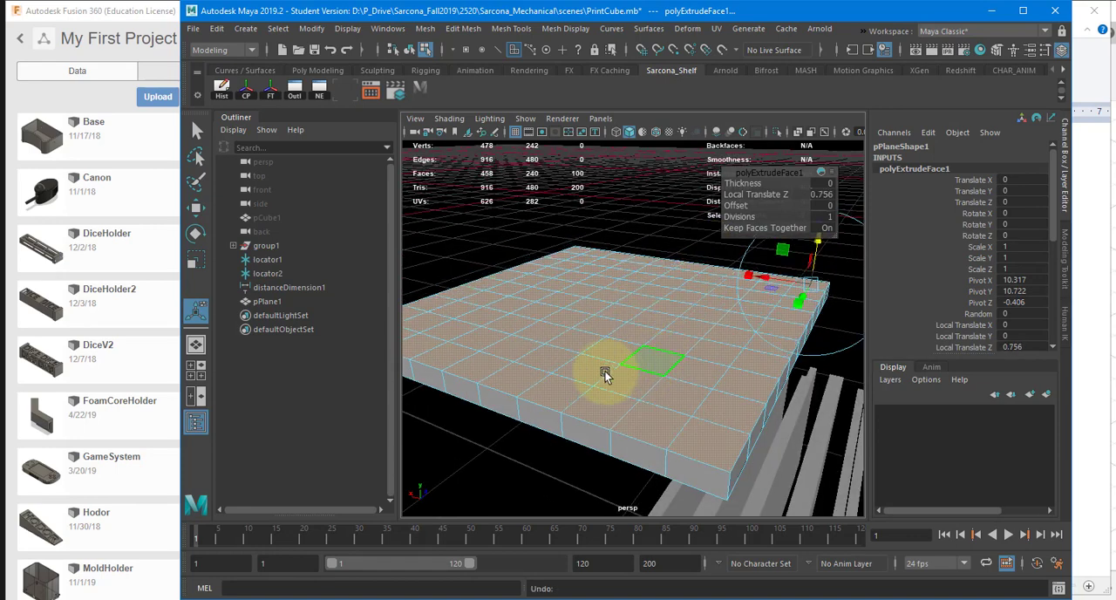
pyautogui.moveTo(605, 373); pyautogui.dragTo(632, 349, button='right')
pyautogui.scroll(-4, 627, 354)
pyautogui.keyDown('alt'); pyautogui.moveTo(625, 358); pyautogui.dragTo(638, 307); pyautogui.keyUp('alt')
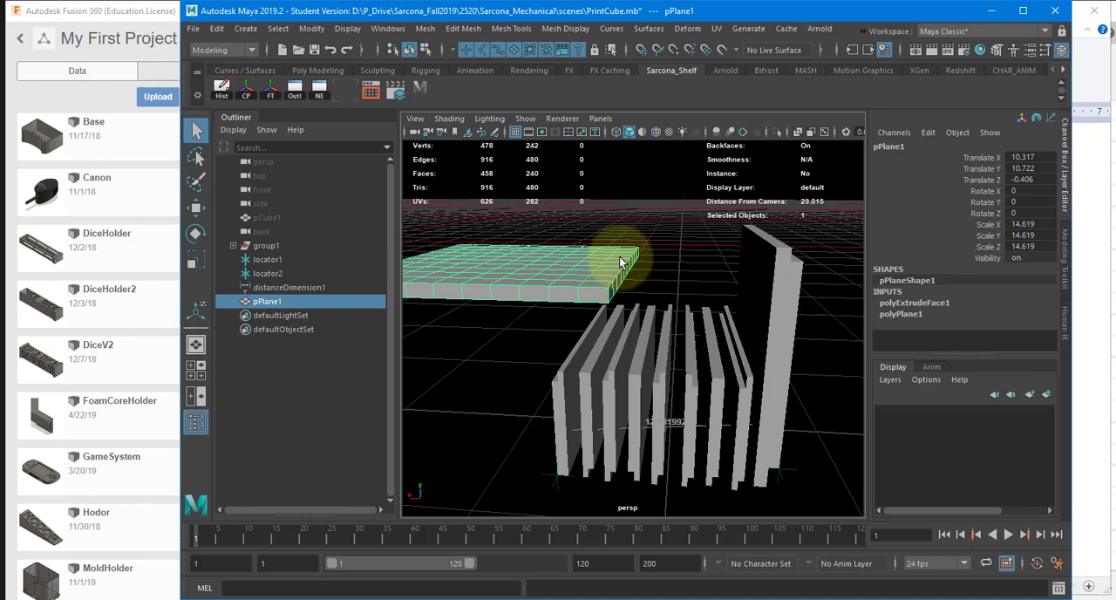
# Step: Create a polygon sphere, scale it uniformly to about 4.7, and raise it above the pieces to about Y 13.06
pyautogui.click(245, 28)
pyautogui.moveTo(383, 92)
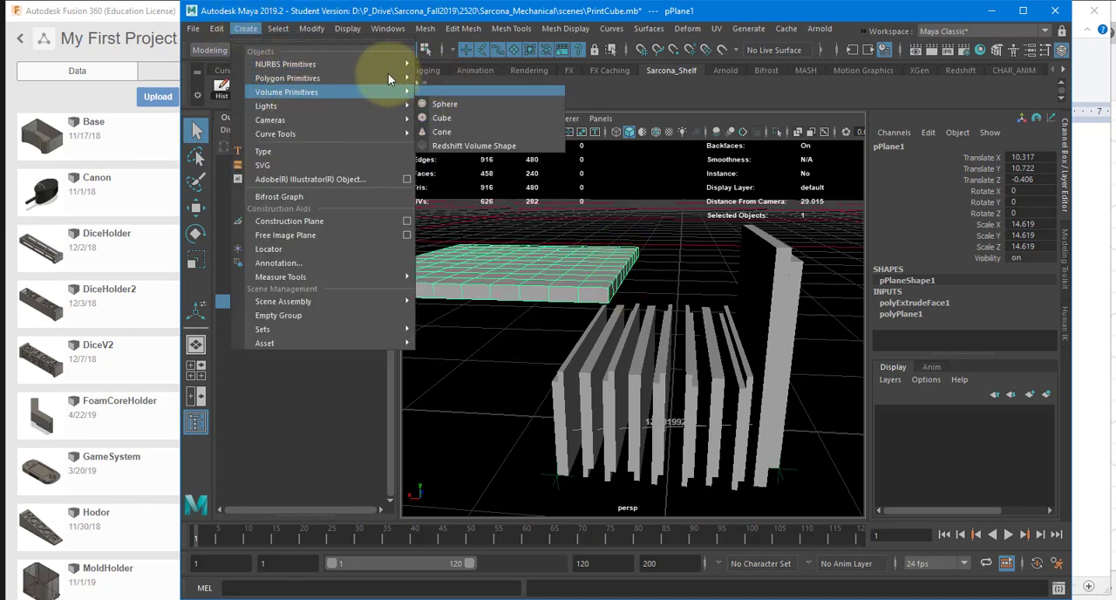
pyautogui.click(447, 87)
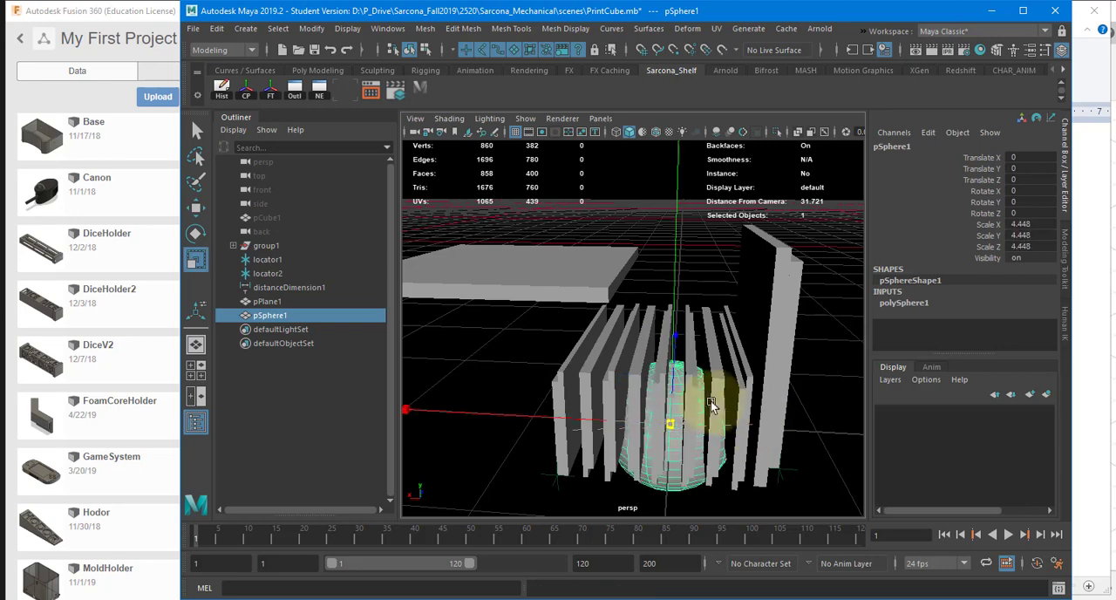
pyautogui.moveTo(711, 402); pyautogui.dragTo(714, 402)
pyautogui.press('w')
pyautogui.moveTo(672, 361); pyautogui.dragTo(656, 153)
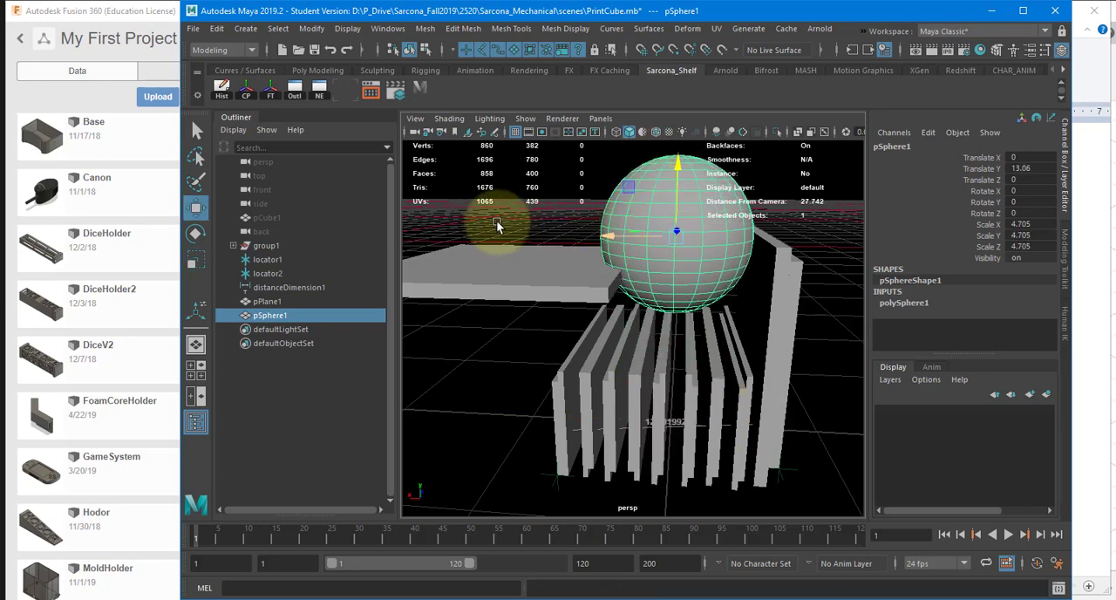
# Step: Move the sphere over the slab to about X 11.23 and Y 15.51 so it rests on the top surface
pyautogui.moveTo(608, 235); pyautogui.dragTo(444, 229)
pyautogui.keyDown('alt'); pyautogui.moveTo(511, 247); pyautogui.dragTo(579, 293, button='middle'); pyautogui.keyUp('alt')
pyautogui.keyDown('alt'); pyautogui.moveTo(579, 293); pyautogui.dragTo(563, 220); pyautogui.keyUp('alt')
pyautogui.moveTo(564, 211); pyautogui.dragTo(568, 175)
# Step: Delete the sphere resting on the slab
pyautogui.click(278, 28)
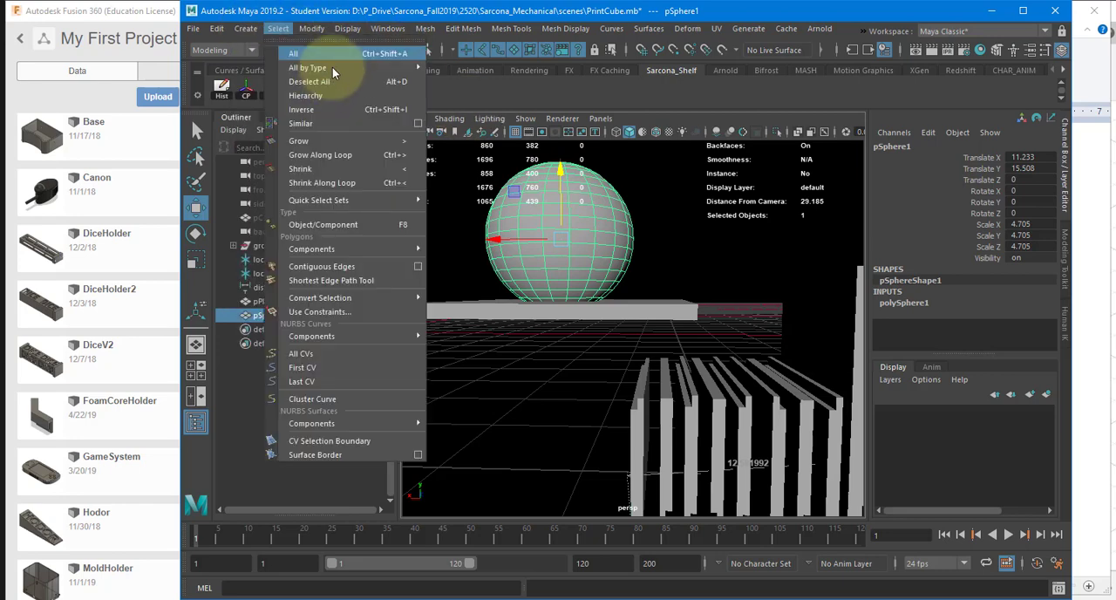
pyautogui.moveTo(246, 28)
pyautogui.moveTo(288, 78)
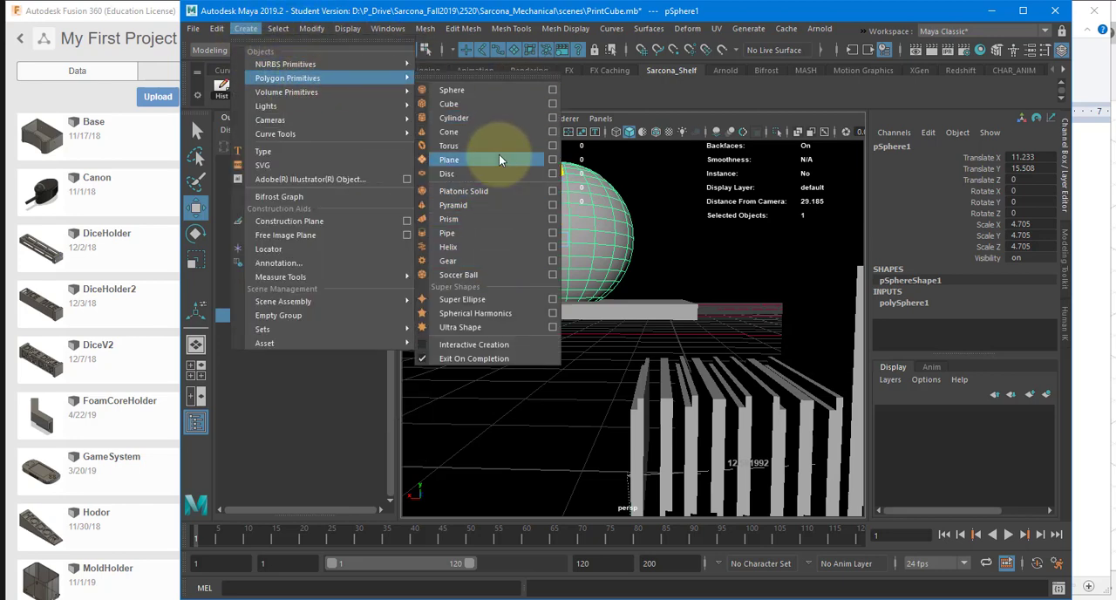
pyautogui.click(614, 234)
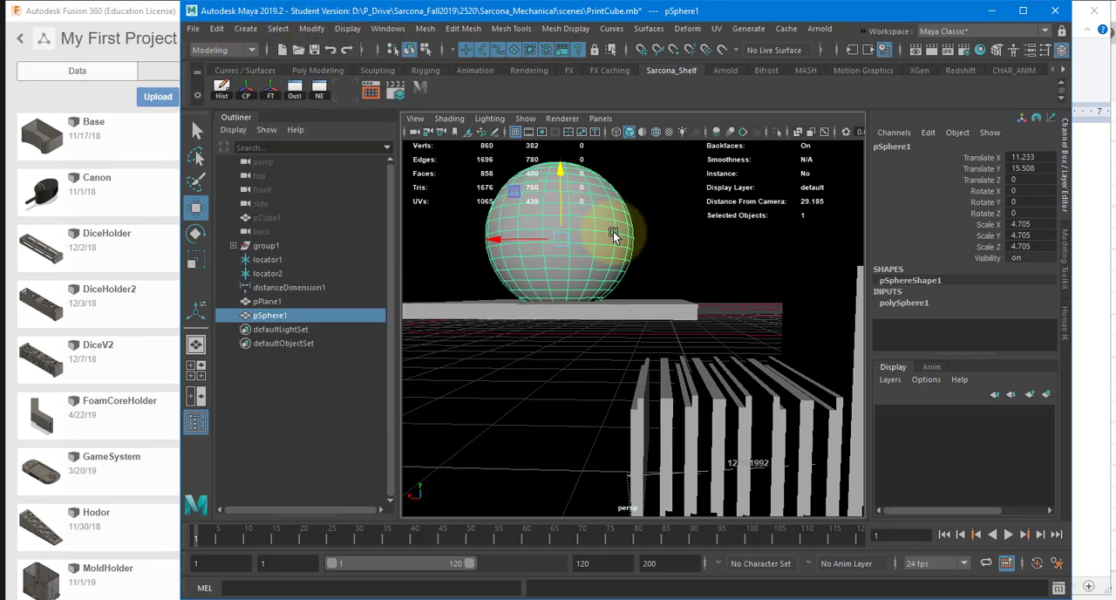
pyautogui.press('Delete')
# Step: Create a polygon cylinder and raise it above the row of pieces to about Y 12.59
pyautogui.click(247, 28)
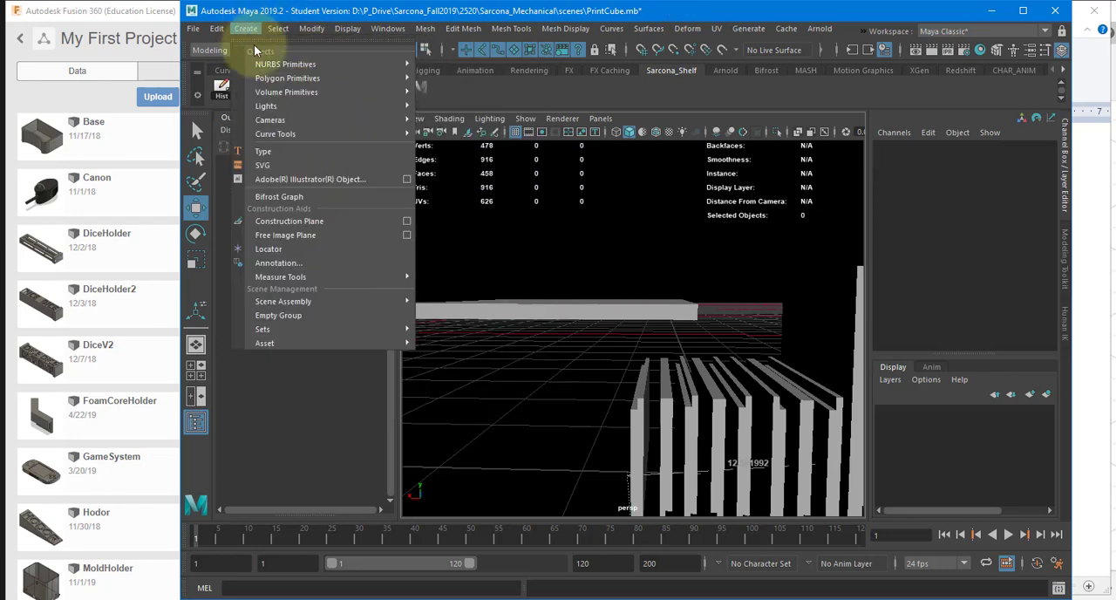
pyautogui.moveTo(288, 78)
pyautogui.click(455, 113)
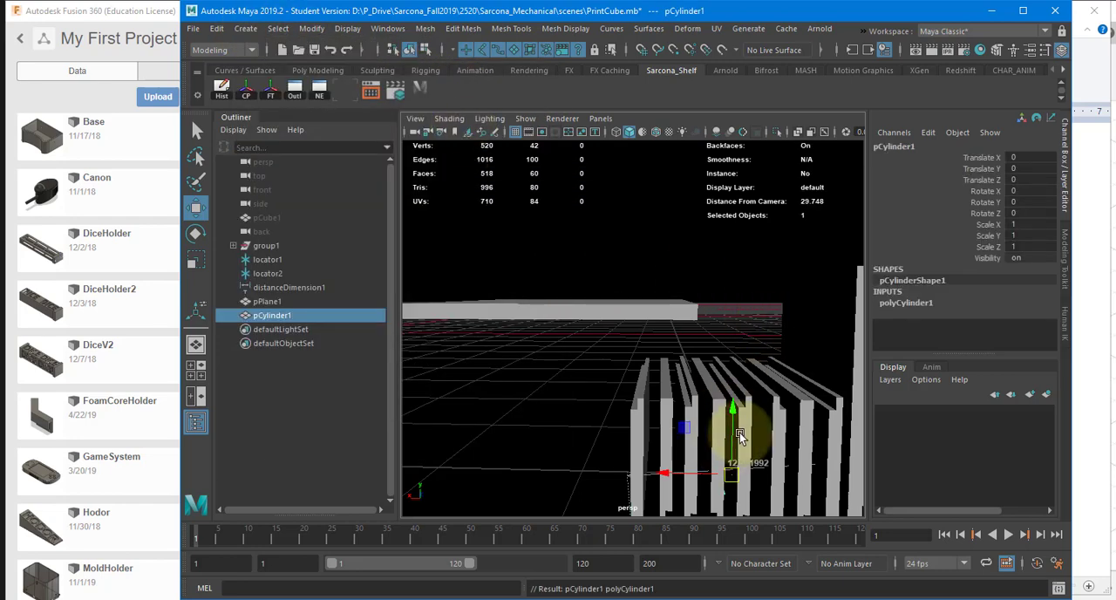
pyautogui.moveTo(738, 416); pyautogui.dragTo(739, 315)
pyautogui.hotkey('ctrl', 'z')
pyautogui.moveTo(735, 412); pyautogui.dragTo(735, 225)
# Step: Scale the cylinder to about 1.8 in X and Z, and stretch its height to about 4.53 in Y
pyautogui.press('r')
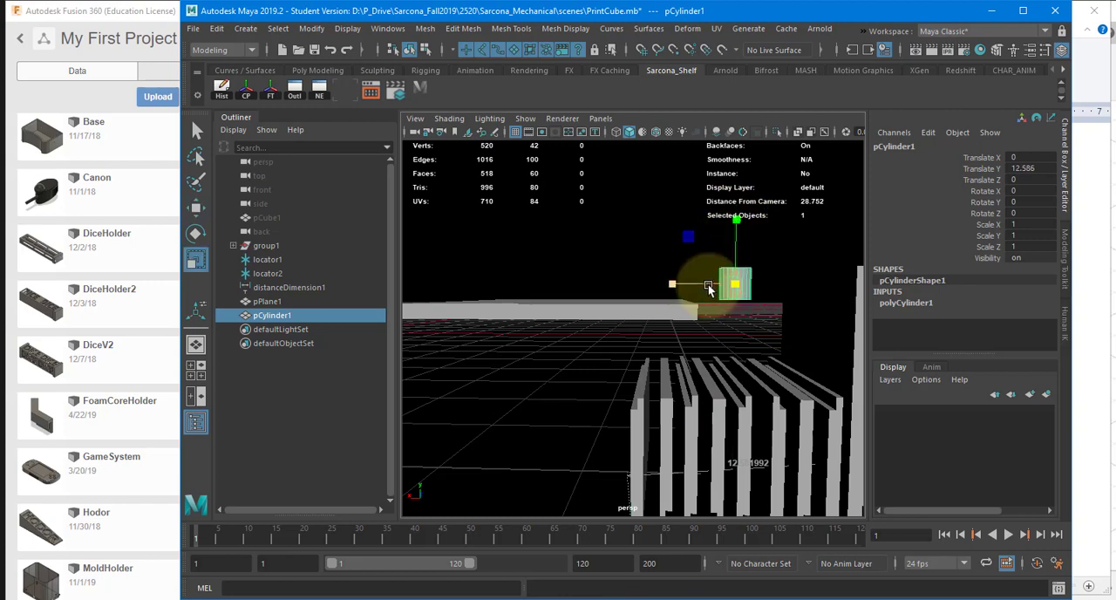
pyautogui.moveTo(734, 284); pyautogui.dragTo(763, 282)
pyautogui.moveTo(736, 219); pyautogui.dragTo(738, 121)
pyautogui.press('w')
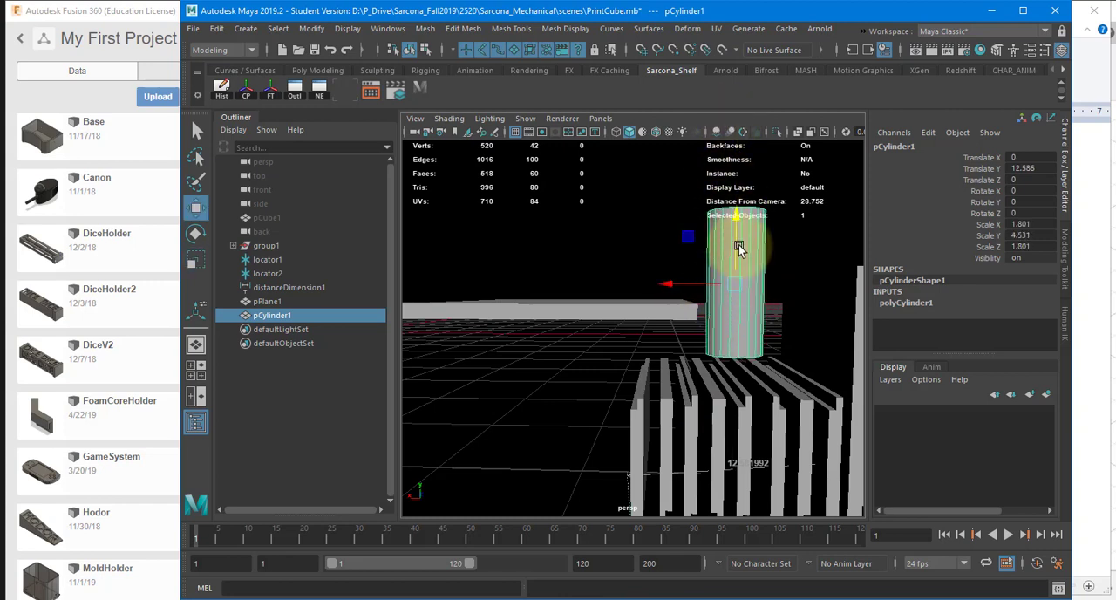
# Step: Move the cylinder onto the slab at about X 11.14 and Y 15.81
pyautogui.moveTo(738, 248); pyautogui.dragTo(523, 193)
# Step: Create a polygon helix and move it over to the cylinder at about X 10.67 and Y 14.54
pyautogui.click(245, 27)
pyautogui.moveTo(348, 77)
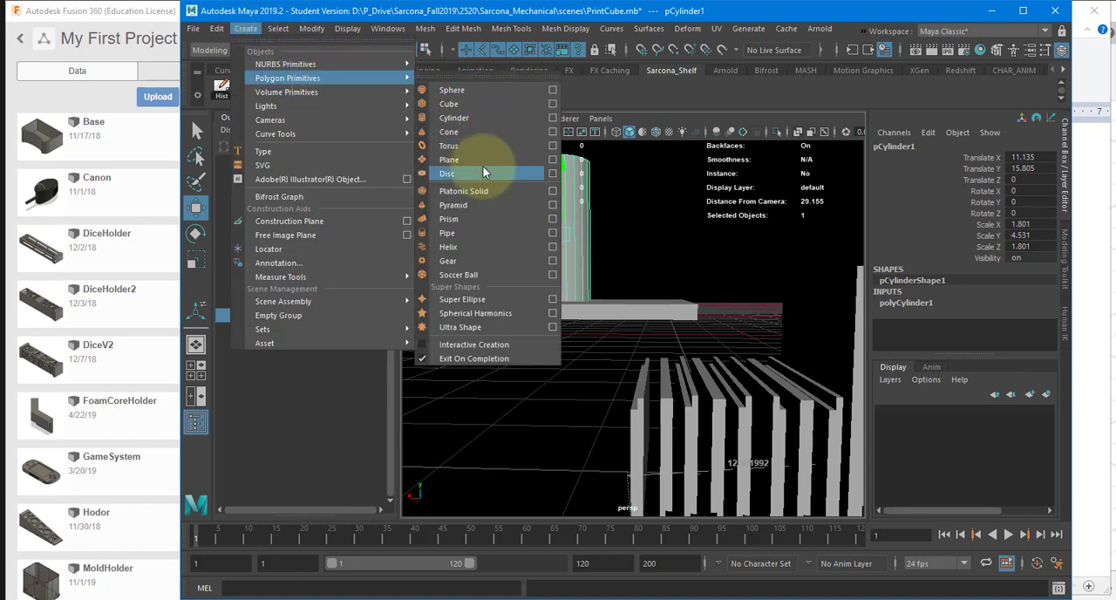
pyautogui.click(478, 248)
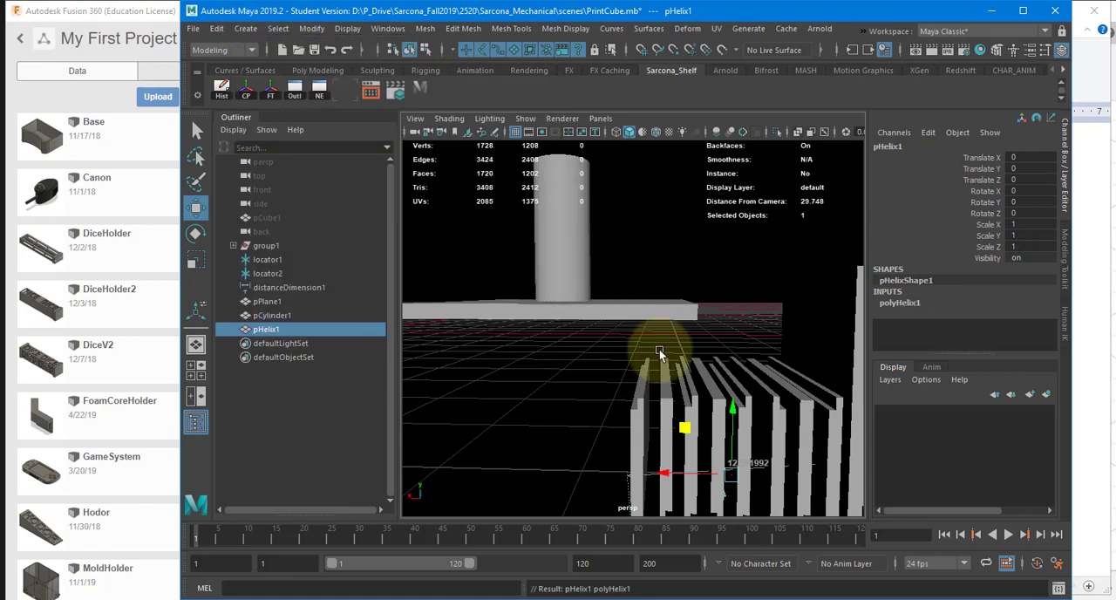
pyautogui.keyDown('alt'); pyautogui.moveTo(659, 349); pyautogui.dragTo(664, 376); pyautogui.keyUp('alt')
pyautogui.moveTo(731, 412); pyautogui.dragTo(743, 193)
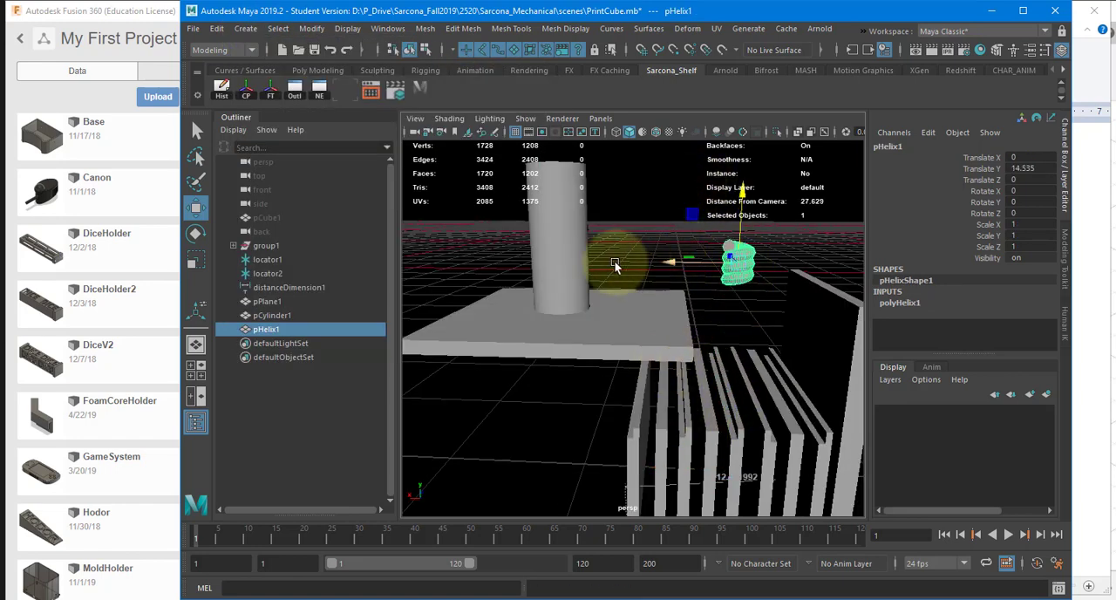
pyautogui.moveTo(614, 261); pyautogui.dragTo(498, 251)
# Step: Set the helix's height to 6.2 and its width to 5.2 so it wraps around the cylinder
pyautogui.click(899, 302)
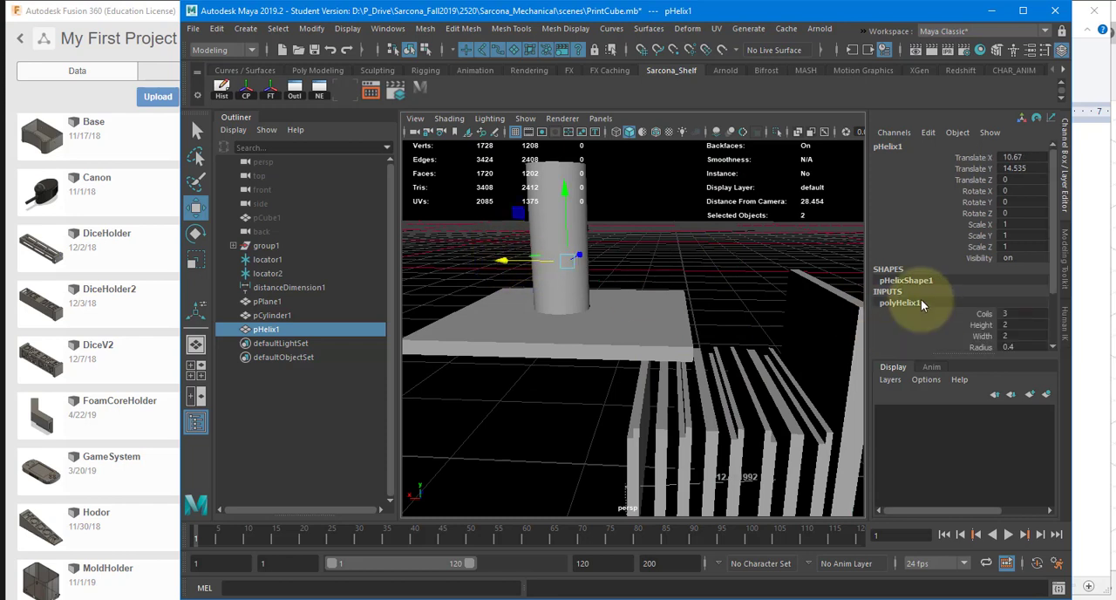
pyautogui.click(981, 325)
pyautogui.moveTo(667, 294)
pyautogui.mouseDown(button='middle')
pyautogui.moveTo(710, 274)
pyautogui.moveTo(720, 293)
pyautogui.mouseUp(button='middle')
pyautogui.press('4')
pyautogui.click(982, 336)
pyautogui.press('5')
pyautogui.keyDown('alt'); pyautogui.moveTo(666, 260); pyautogui.dragTo(662, 298); pyautogui.keyUp('alt')
# Step: Center the helix on the cylinder at about X 11.18 and Y 15.55, and scale it uniformly to about 0.92
pyautogui.press('w')
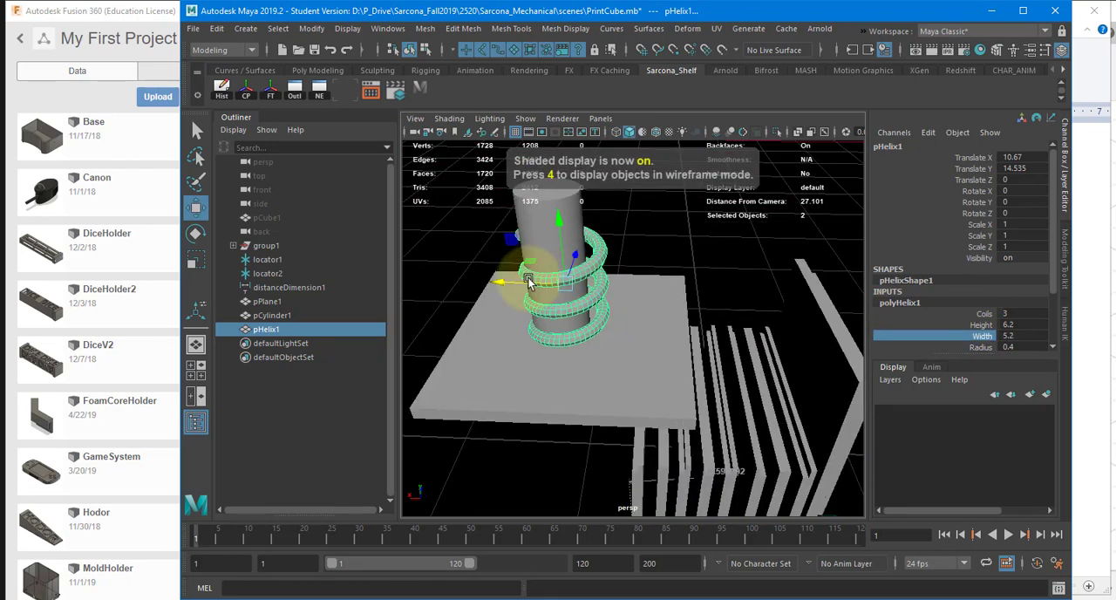
pyautogui.moveTo(528, 278); pyautogui.dragTo(517, 282)
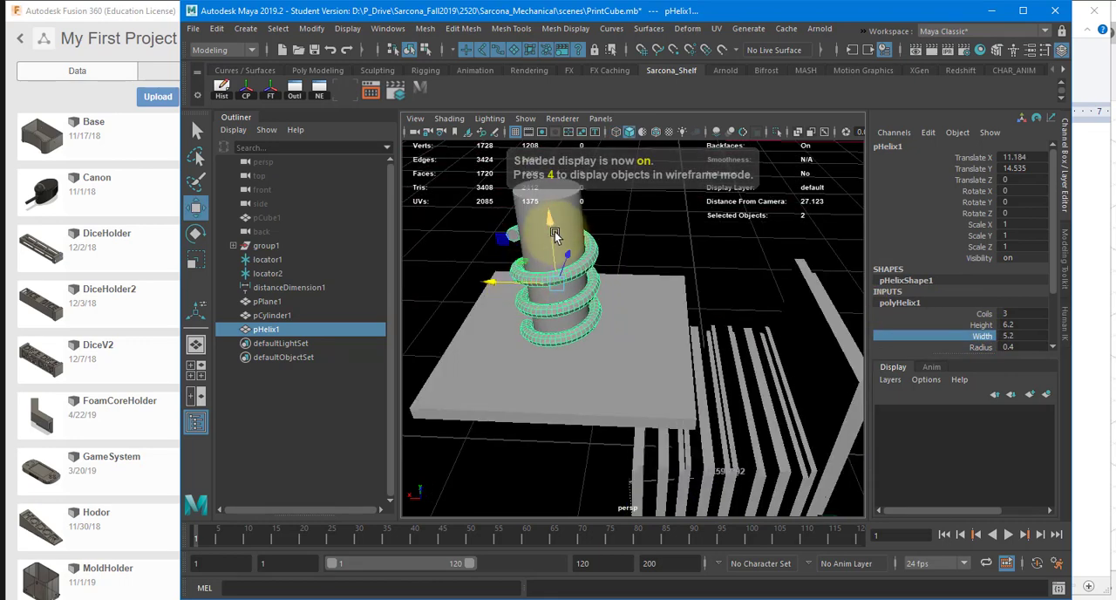
pyautogui.moveTo(551, 230); pyautogui.dragTo(548, 215)
pyautogui.press('r')
pyautogui.keyDown('alt'); pyautogui.moveTo(599, 275); pyautogui.dragTo(609, 204); pyautogui.keyUp('alt')
pyautogui.press('w')
pyautogui.press('r')
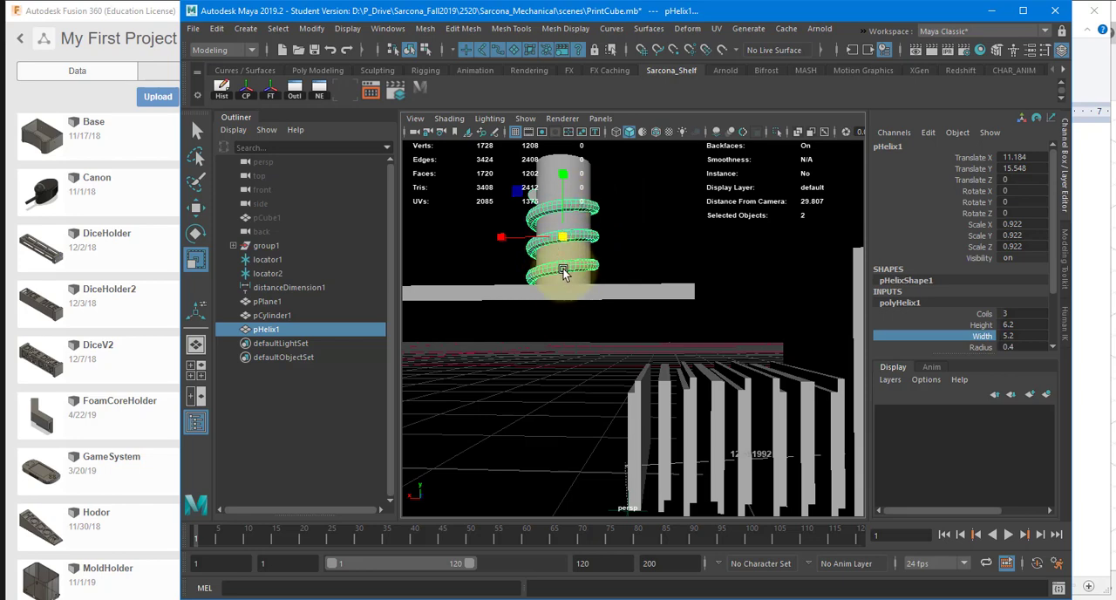
# Step: Examine from outside and inside how the helix coils intersect the cylinder wall
pyautogui.keyDown('alt'); pyautogui.moveTo(651, 267); pyautogui.dragTo(654, 381, button='right'); pyautogui.keyUp('alt')
pyautogui.keyDown('alt'); pyautogui.moveTo(524, 179); pyautogui.dragTo(551, 281, button='middle'); pyautogui.keyUp('alt')
pyautogui.keyDown('alt'); pyautogui.moveTo(552, 280); pyautogui.dragTo(680, 294, button='right'); pyautogui.keyUp('alt')
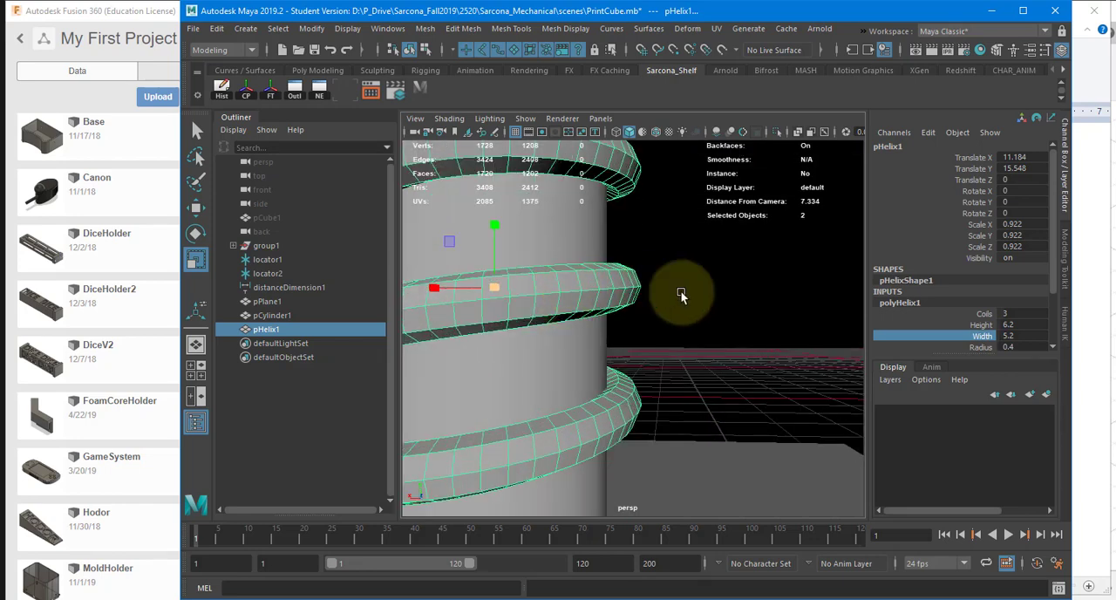
pyautogui.keyDown('alt'); pyautogui.moveTo(665, 342); pyautogui.dragTo(747, 358, button='middle'); pyautogui.keyUp('alt')
pyautogui.keyDown('alt'); pyautogui.moveTo(664, 253); pyautogui.dragTo(656, 379); pyautogui.keyUp('alt')
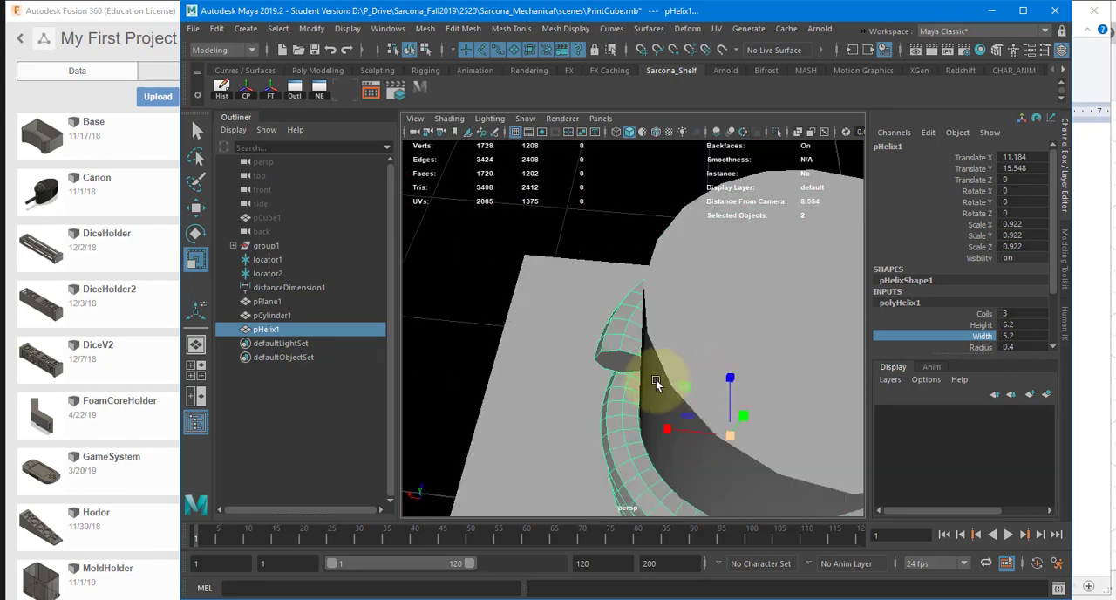
pyautogui.keyDown('alt'); pyautogui.moveTo(655, 380); pyautogui.dragTo(547, 353, button='middle'); pyautogui.keyUp('alt')
pyautogui.keyDown('alt'); pyautogui.moveTo(609, 375); pyautogui.dragTo(741, 387, button='right'); pyautogui.keyUp('alt')
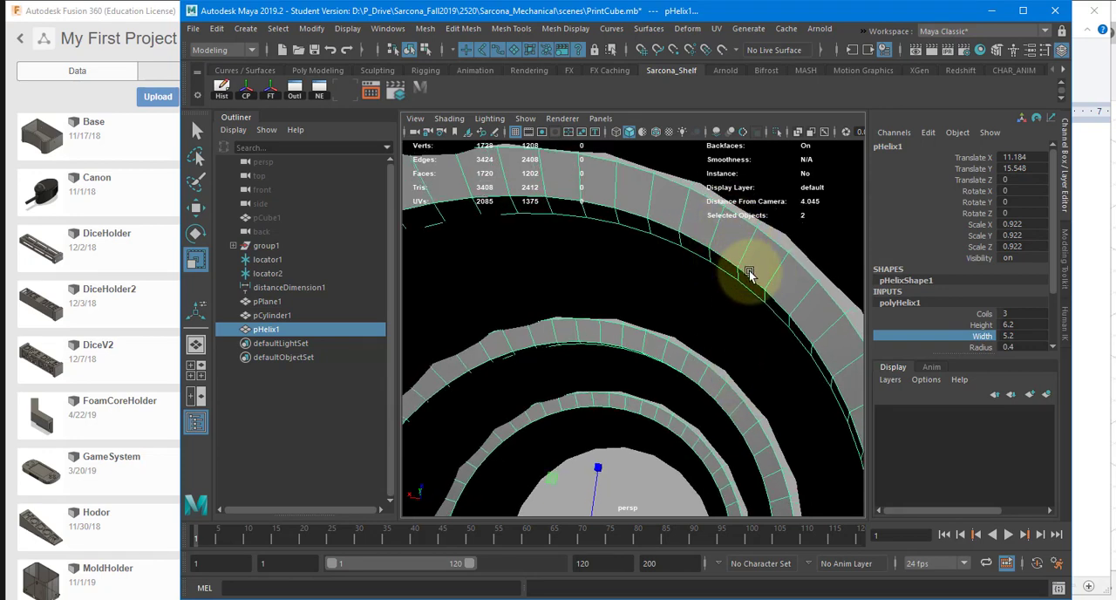
pyautogui.keyDown('alt'); pyautogui.moveTo(750, 274); pyautogui.dragTo(586, 297, button='right'); pyautogui.keyUp('alt')
pyautogui.keyDown('alt'); pyautogui.moveTo(692, 305); pyautogui.dragTo(629, 309); pyautogui.keyUp('alt')
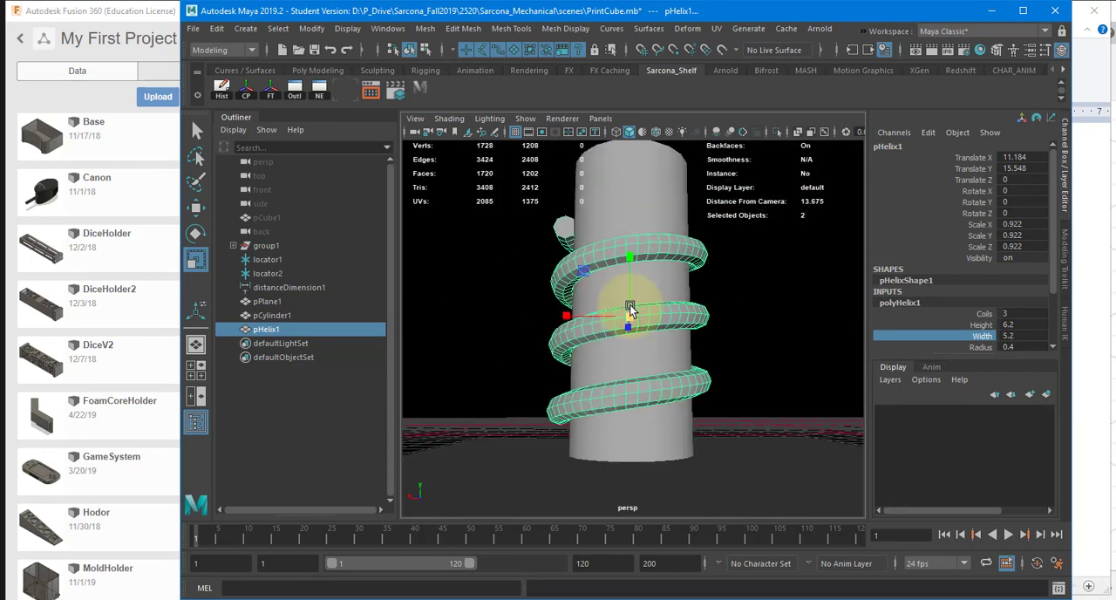
# Step: Join the cylinder and the helix into one mesh with a Boolean Union, leaving the slab out
pyautogui.moveTo(486, 232); pyautogui.dragTo(693, 444)
pyautogui.keyDown('shift'); pyautogui.click(712, 467); pyautogui.keyUp('shift')
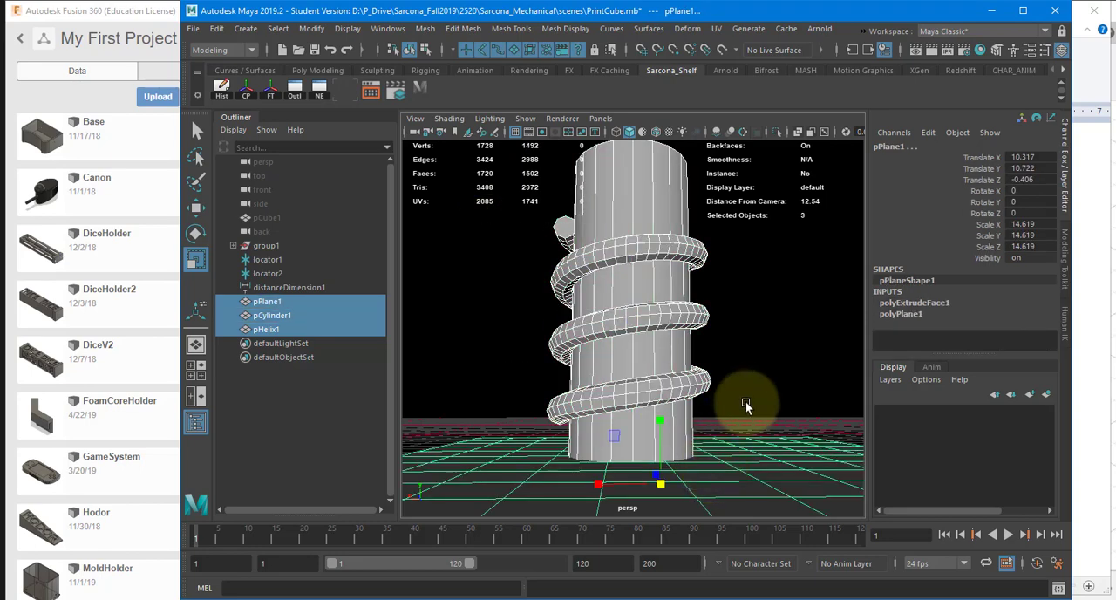
pyautogui.keyDown('alt'); pyautogui.moveTo(745, 401); pyautogui.dragTo(712, 343, button='right'); pyautogui.keyUp('alt')
pyautogui.keyDown('alt'); pyautogui.moveTo(712, 343); pyautogui.dragTo(687, 321); pyautogui.keyUp('alt')
pyautogui.hotkey('ctrl', 'z')
pyautogui.moveTo(566, 258)
pyautogui.keyDown('alt'); pyautogui.mouseDown()
pyautogui.moveTo(601, 257)
pyautogui.moveTo(572, 265)
pyautogui.mouseUp(); pyautogui.keyUp('alt')
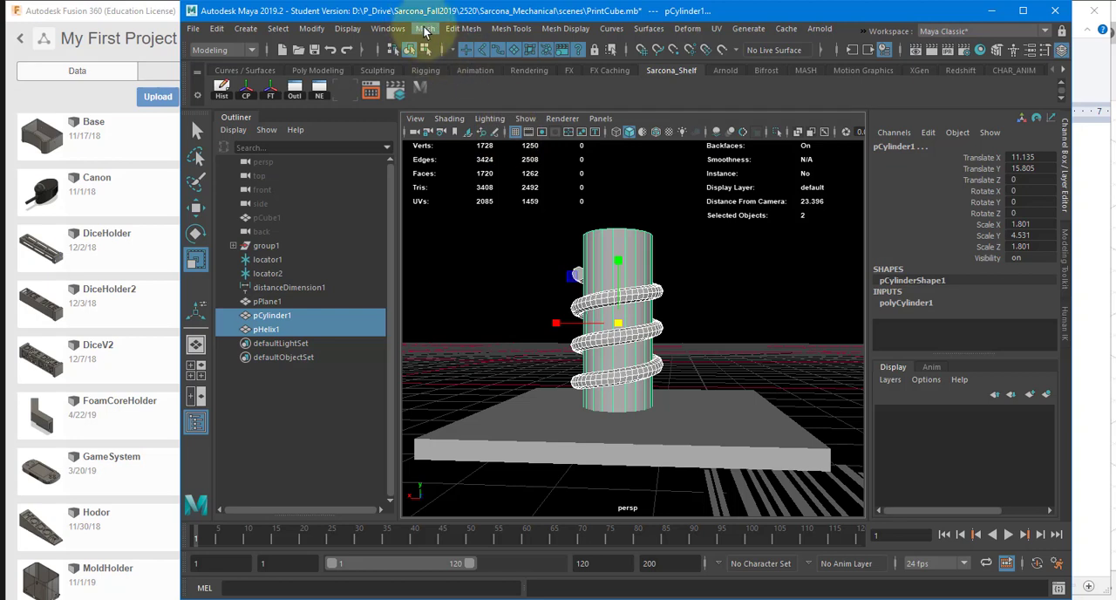
pyautogui.click(424, 30)
pyautogui.moveTo(458, 64)
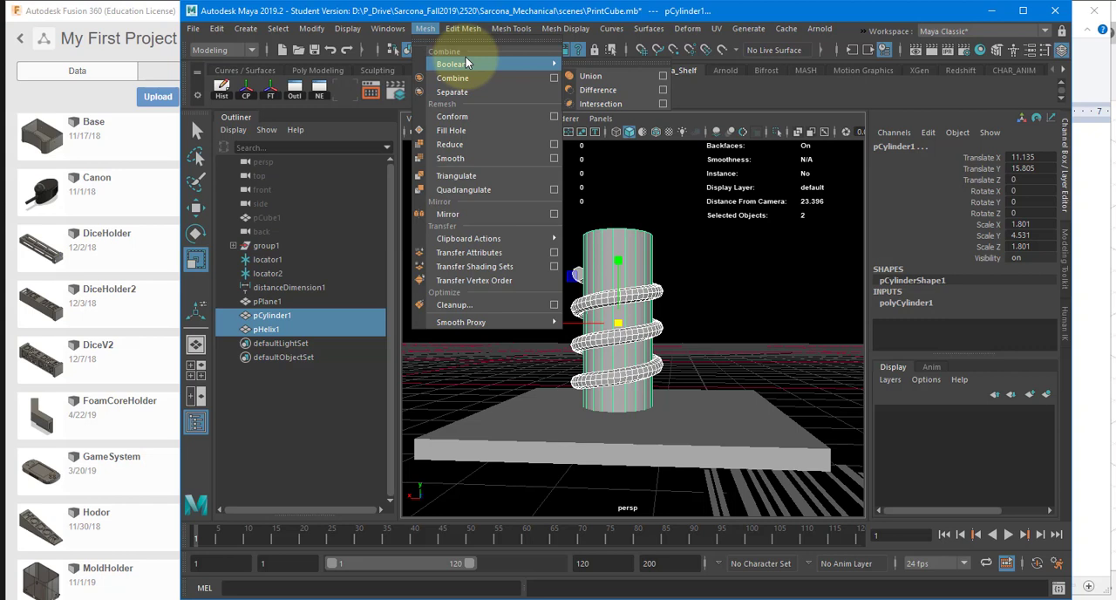
pyautogui.click(595, 76)
# Step: Turn on Two Sided Lighting and examine the inside of the united cylinder and helix
pyautogui.scroll(1, 629, 288)
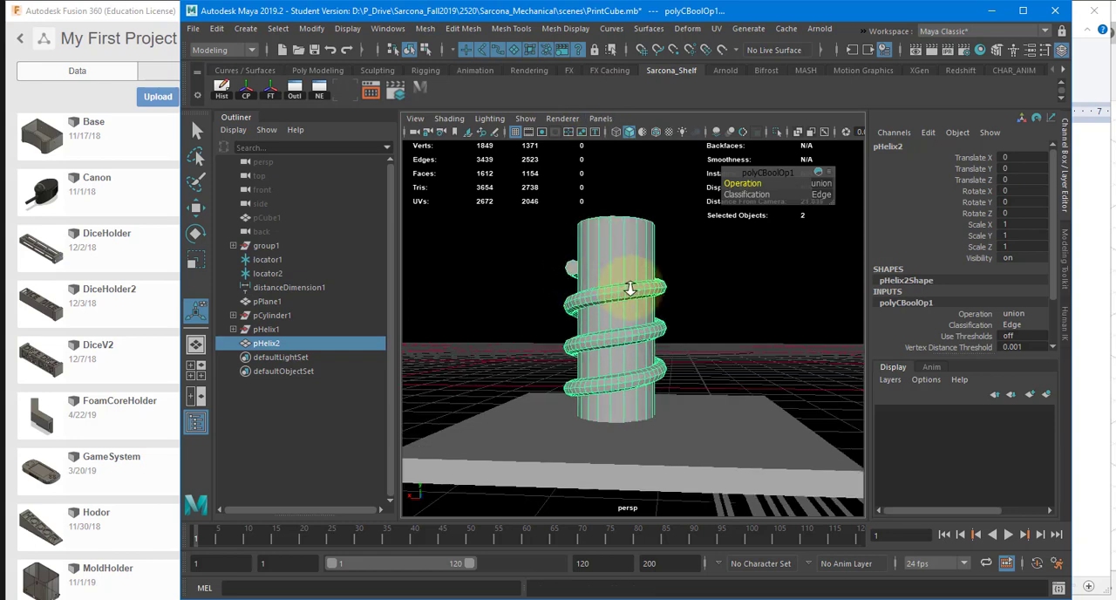
pyautogui.keyDown('alt'); pyautogui.moveTo(629, 288); pyautogui.dragTo(869, 283, button='right'); pyautogui.keyUp('alt')
pyautogui.keyDown('alt'); pyautogui.moveTo(753, 281); pyautogui.dragTo(552, 323, button='middle'); pyautogui.keyUp('alt')
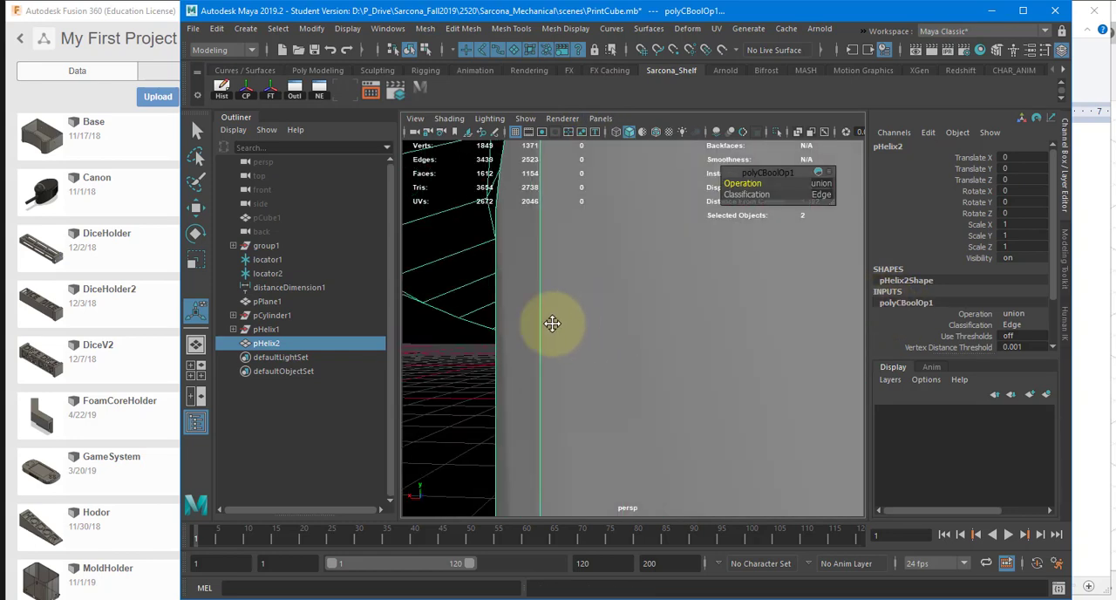
pyautogui.keyDown('alt'); pyautogui.moveTo(551, 324); pyautogui.dragTo(723, 292); pyautogui.keyUp('alt')
pyautogui.click(489, 118)
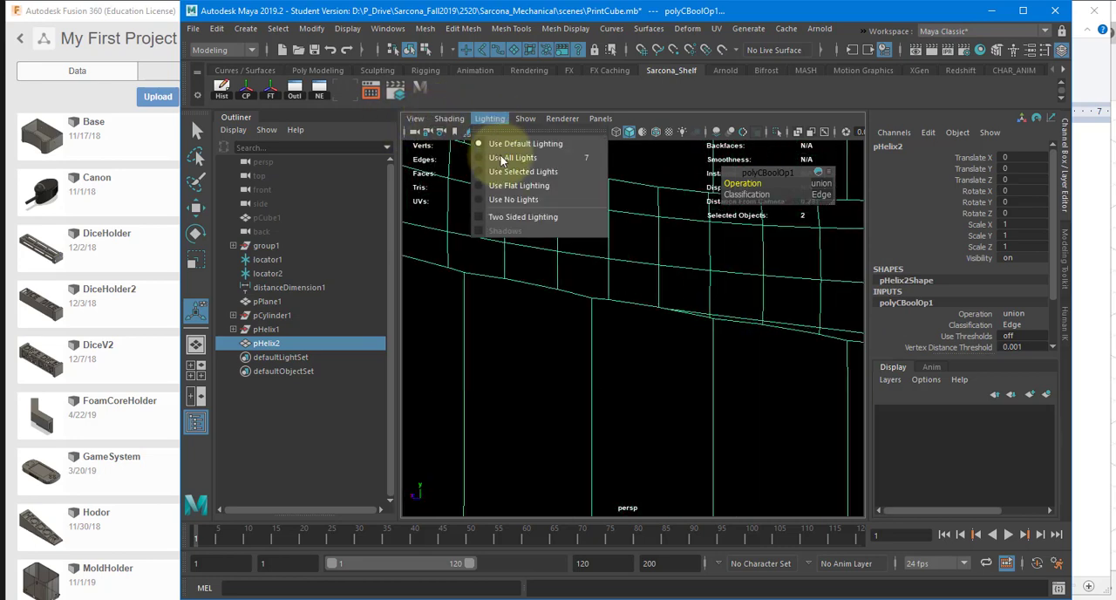
pyautogui.click(511, 217)
pyautogui.moveTo(662, 243)
pyautogui.keyDown('alt'); pyautogui.mouseDown()
pyautogui.moveTo(675, 237)
pyautogui.moveTo(657, 351)
pyautogui.moveTo(705, 343)
pyautogui.moveTo(647, 349)
pyautogui.moveTo(665, 357)
pyautogui.moveTo(658, 340)
pyautogui.moveTo(578, 340)
pyautogui.moveTo(630, 334)
pyautogui.moveTo(508, 291)
pyautogui.mouseUp(); pyautogui.keyUp('alt')
pyautogui.scroll(-10, 654, 384)
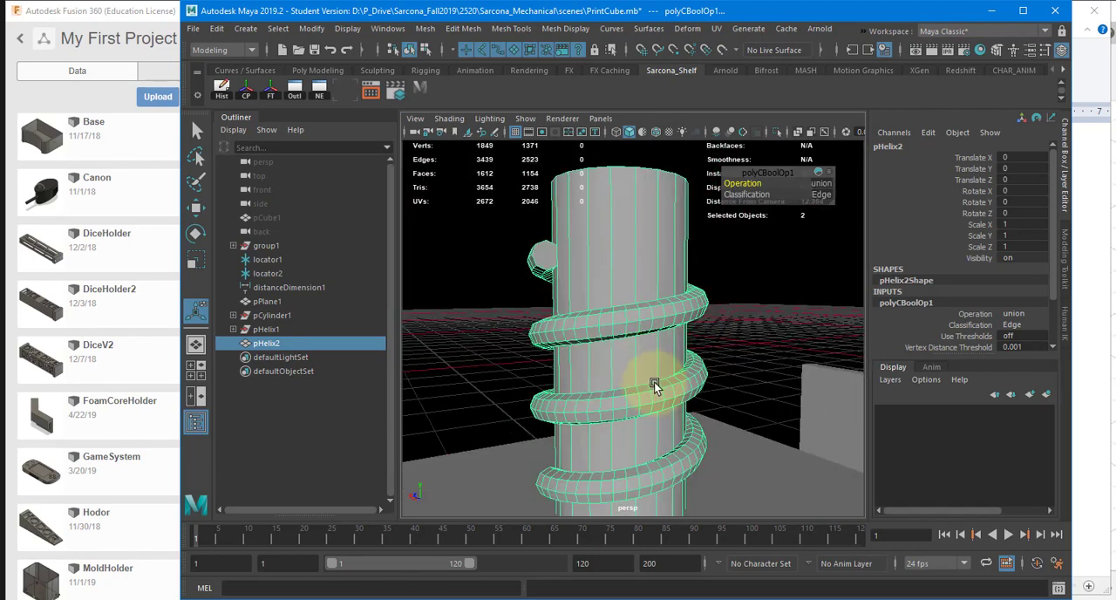
# Step: Join the slab to the cylinder-and-helix mesh with a Boolean Union and check the result from inside
pyautogui.keyDown('alt'); pyautogui.moveTo(655, 385); pyautogui.dragTo(644, 336); pyautogui.keyUp('alt')
pyautogui.keyDown('shift'); pyautogui.click(655, 372); pyautogui.keyUp('shift')
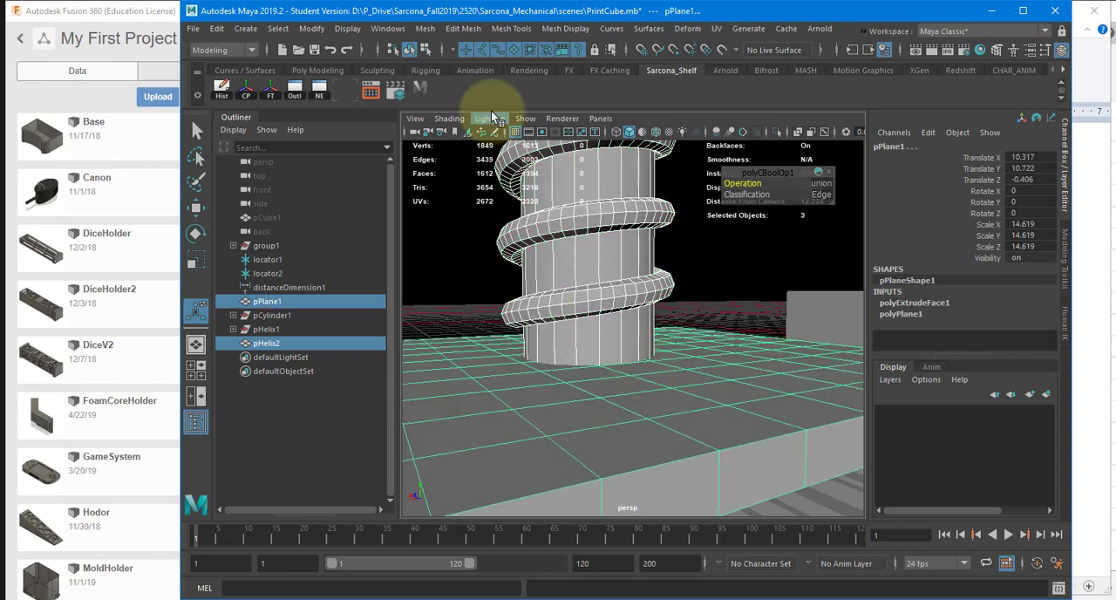
pyautogui.click(425, 28)
pyautogui.moveTo(514, 65)
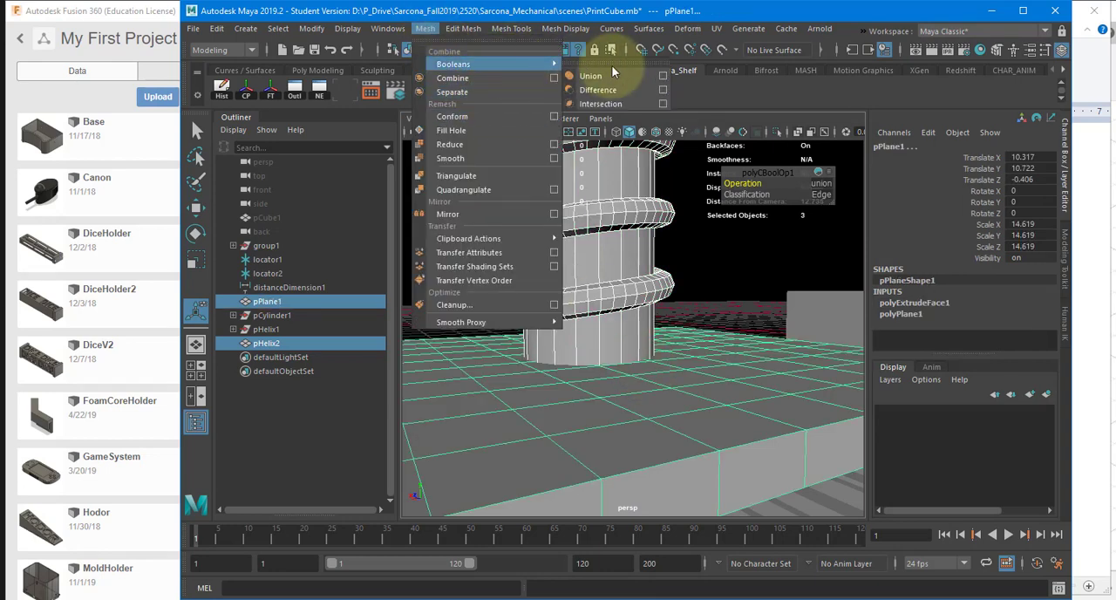
pyautogui.click(614, 75)
pyautogui.keyDown('alt'); pyautogui.moveTo(716, 357); pyautogui.dragTo(585, 354); pyautogui.keyUp('alt')
pyautogui.keyDown('alt'); pyautogui.moveTo(610, 351); pyautogui.dragTo(763, 359, button='right'); pyautogui.keyUp('alt')
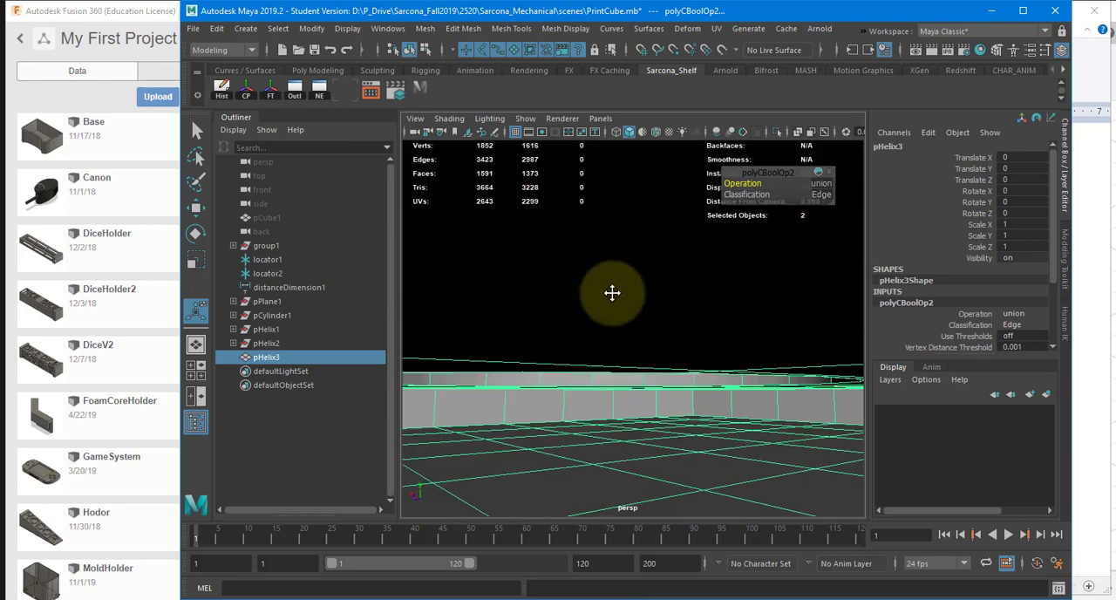
pyautogui.keyDown('alt'); pyautogui.moveTo(612, 294); pyautogui.dragTo(657, 306, button='middle'); pyautogui.keyUp('alt')
pyautogui.scroll(-10, 657, 307)
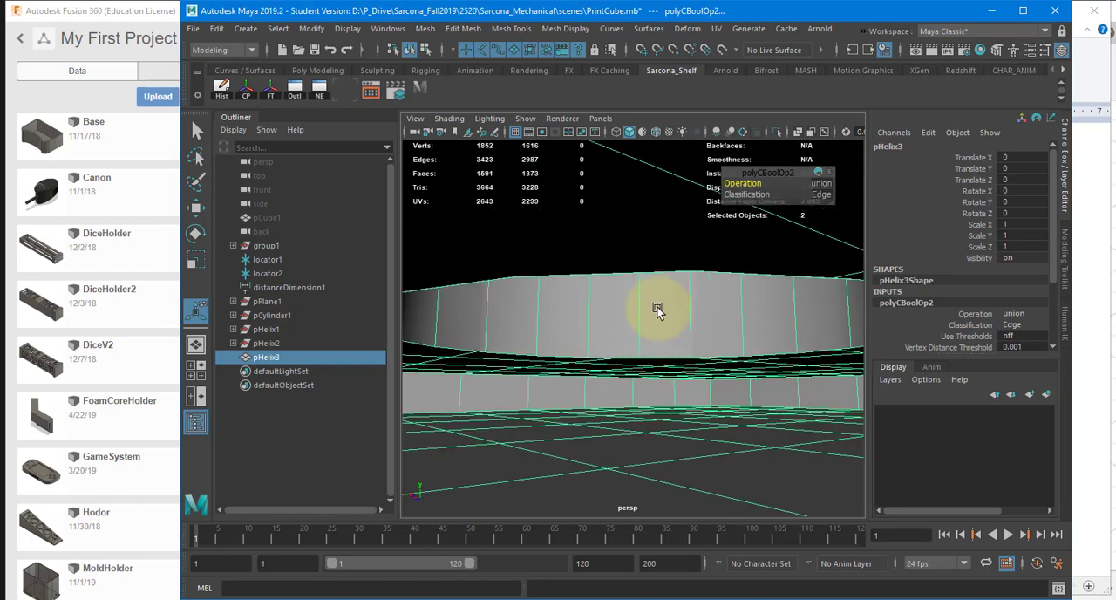
pyautogui.keyDown('alt'); pyautogui.moveTo(653, 282); pyautogui.dragTo(626, 252); pyautogui.keyUp('alt')
pyautogui.scroll(4, 593, 327)
# Step: Preview the united mesh with smoothing and examine the edges where the helix meets the cylinder
pyautogui.press('3')
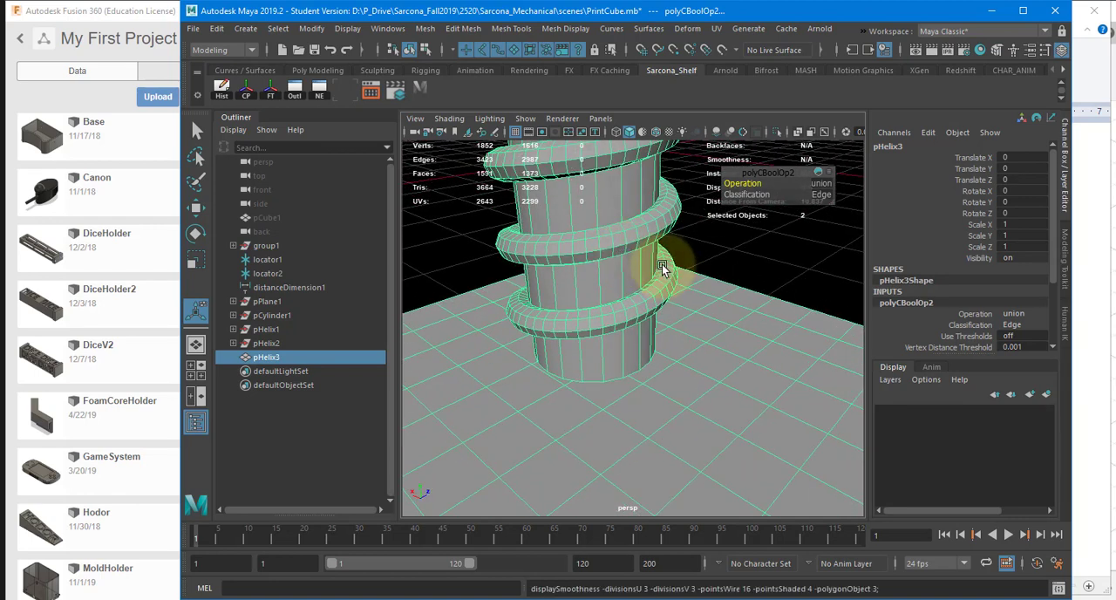
pyautogui.click(785, 281)
pyautogui.keyDown('alt'); pyautogui.moveTo(785, 281); pyautogui.dragTo(751, 295); pyautogui.keyUp('alt')
pyautogui.keyDown('alt'); pyautogui.moveTo(637, 304); pyautogui.dragTo(583, 304); pyautogui.keyUp('alt')
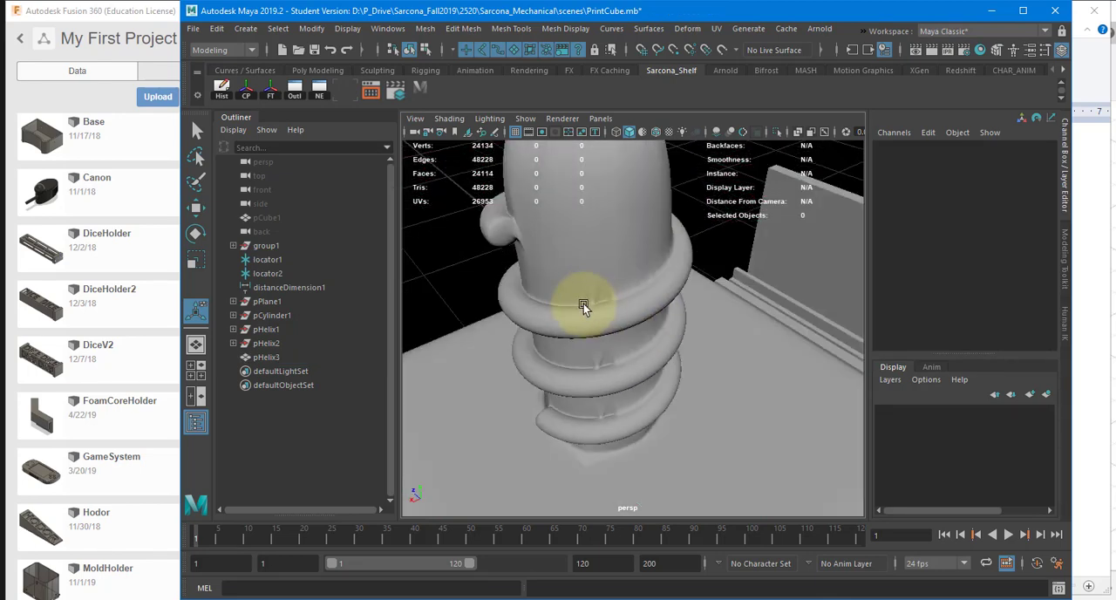
pyautogui.keyDown('alt'); pyautogui.moveTo(583, 302); pyautogui.dragTo(693, 311, button='right'); pyautogui.keyUp('alt')
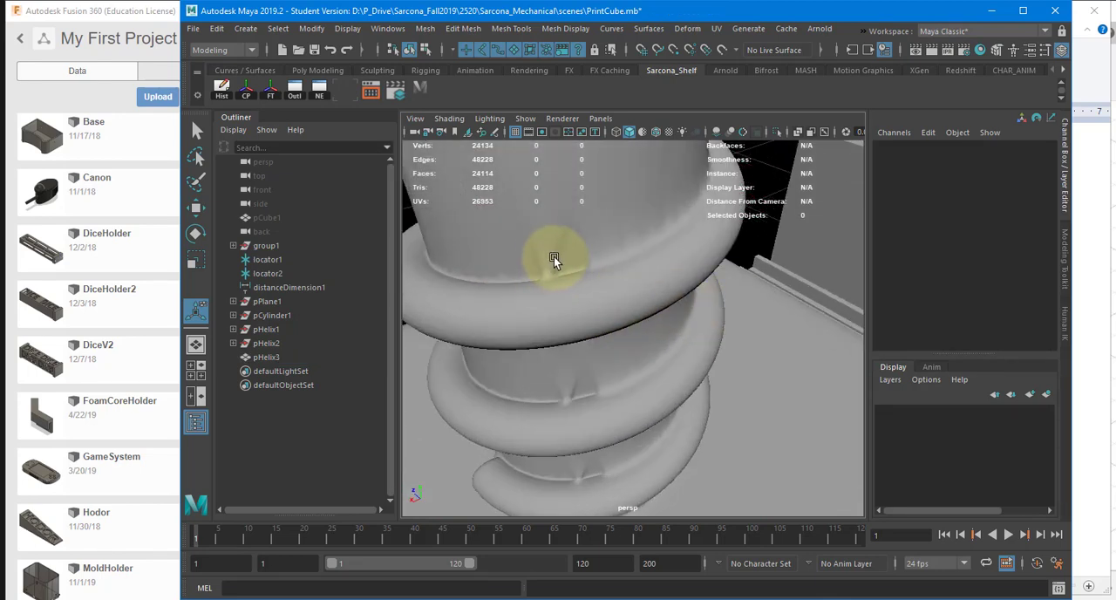
pyautogui.click(554, 256)
pyautogui.keyDown('alt'); pyautogui.moveTo(550, 270); pyautogui.dragTo(618, 399); pyautogui.keyUp('alt')
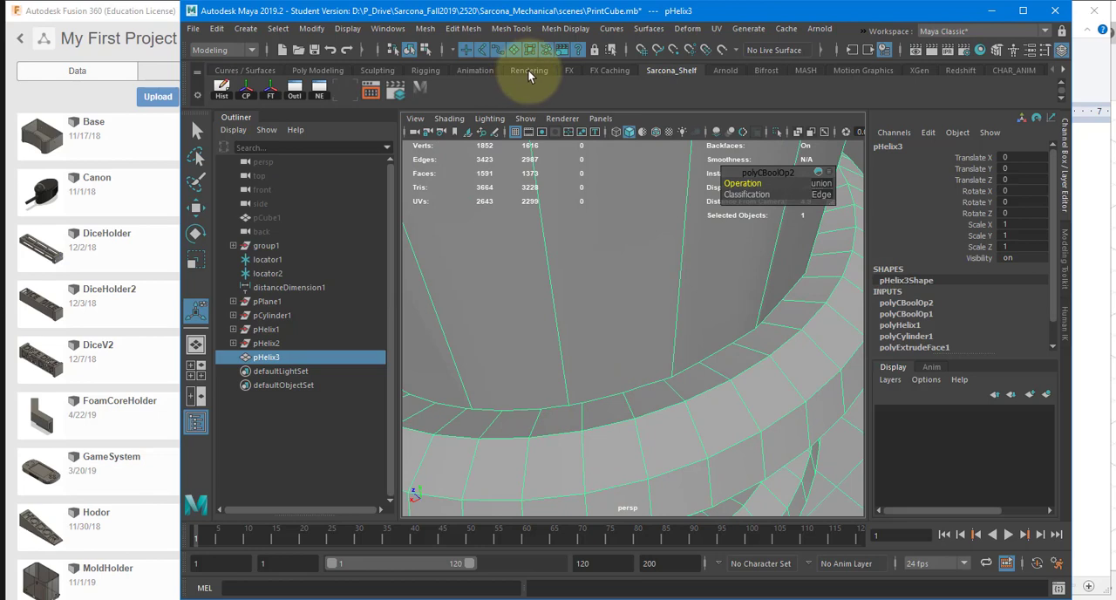
pyautogui.press('f')
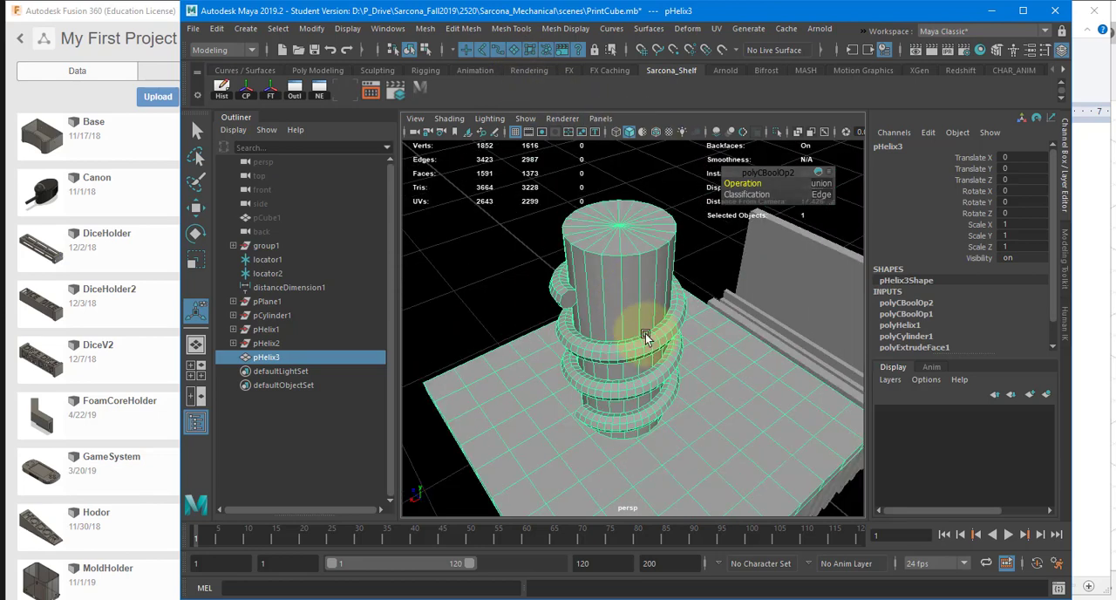
pyautogui.keyDown('alt'); pyautogui.moveTo(663, 341); pyautogui.dragTo(610, 319); pyautogui.keyUp('alt')
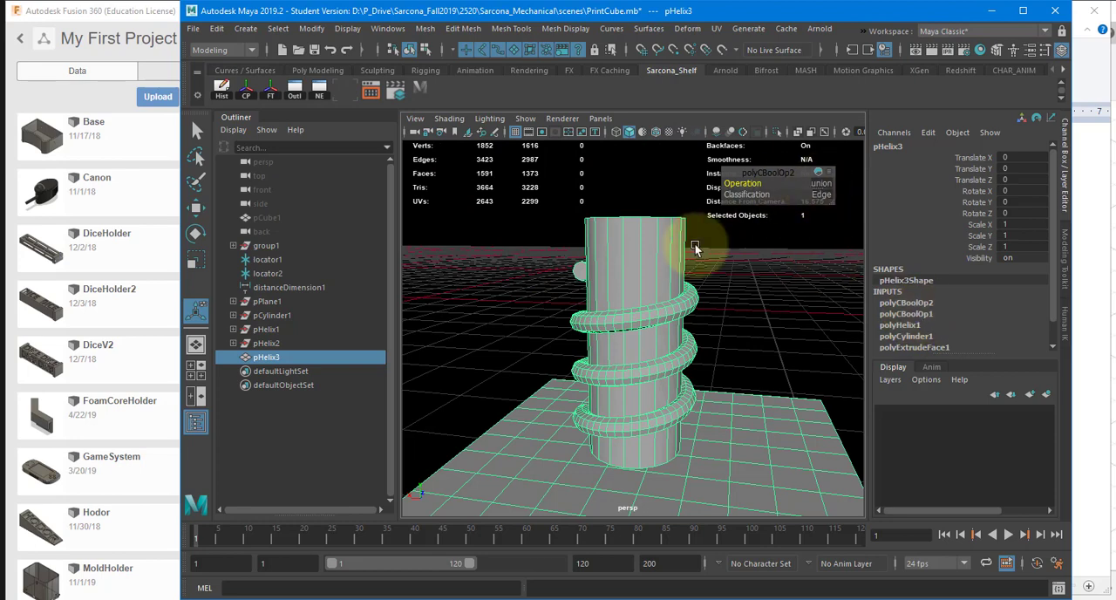
# Step: Undo the Boolean Union with the slab
pyautogui.hotkey('ctrl', 'z')
pyautogui.hotkey('ctrl', 'z')
pyautogui.hotkey('ctrl', 'z')
pyautogui.hotkey('ctrl', 'z')
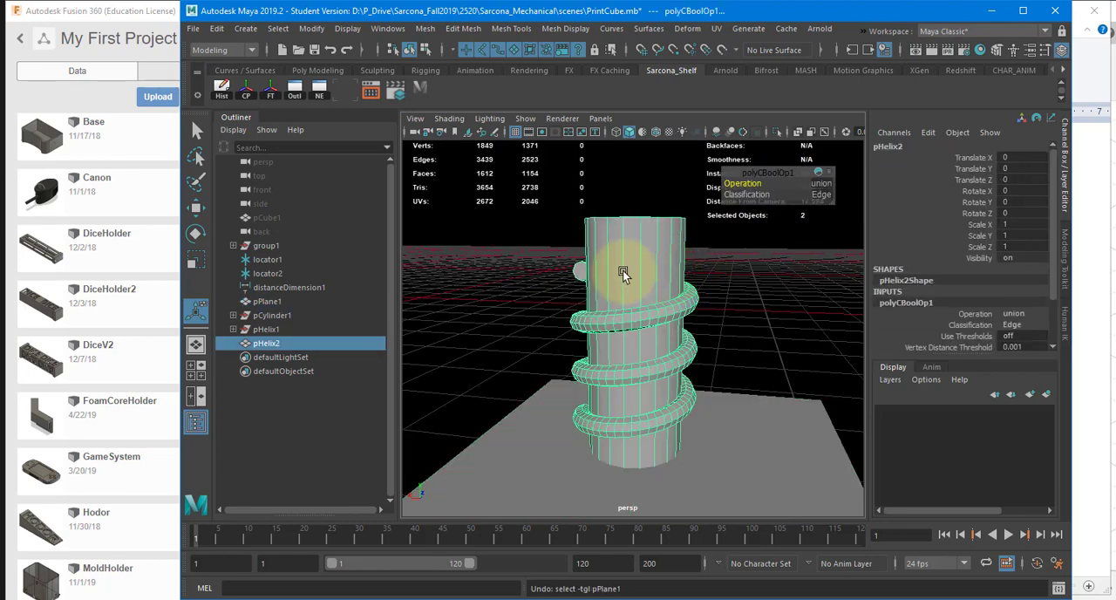
pyautogui.click(930, 301)
pyautogui.click(820, 183)
pyautogui.click(834, 207)
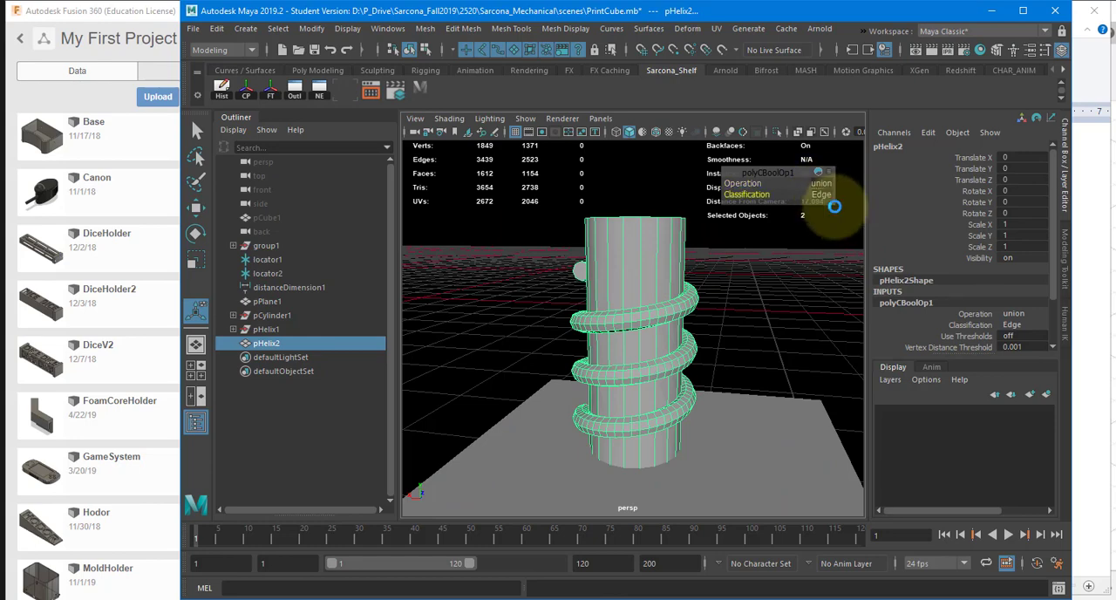
pyautogui.keyDown('alt'); pyautogui.moveTo(770, 294); pyautogui.dragTo(787, 312); pyautogui.keyUp('alt')
# Step: Undo the Boolean Union of the cylinder and helix to get the separate objects back
pyautogui.hotkey('ctrl', 'z')
pyautogui.hotkey('ctrl', 'z')
pyautogui.hotkey('ctrl', 'z')
pyautogui.hotkey('ctrl', 'z')
pyautogui.hotkey('ctrl', 'z')
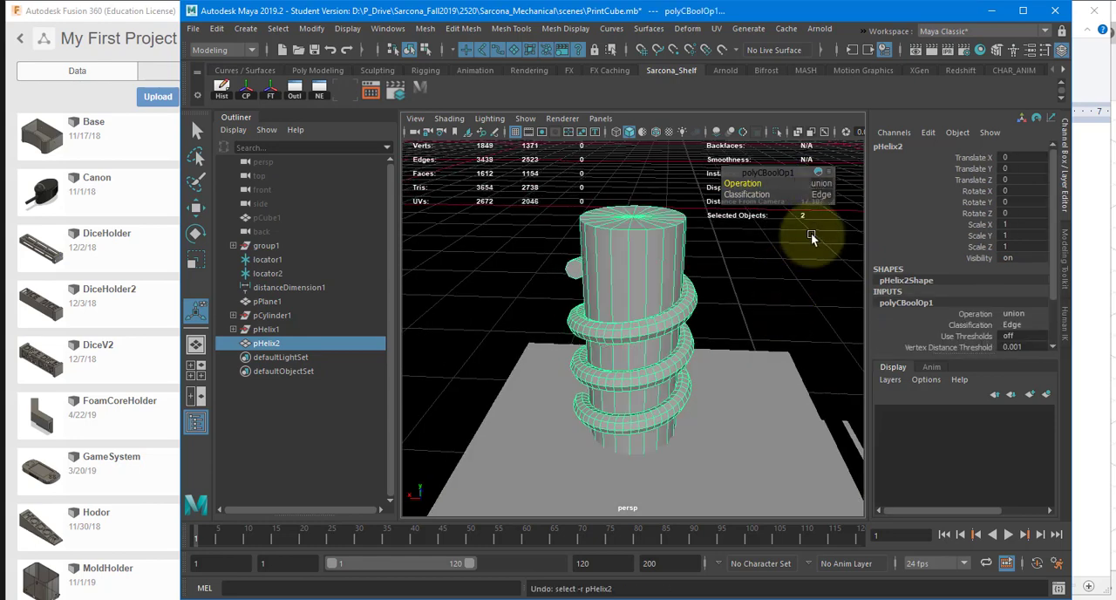
# Step: Subtract the helix from the cylinder with a Boolean Difference and inspect the spiral groove cut into its surface
pyautogui.click(652, 244)
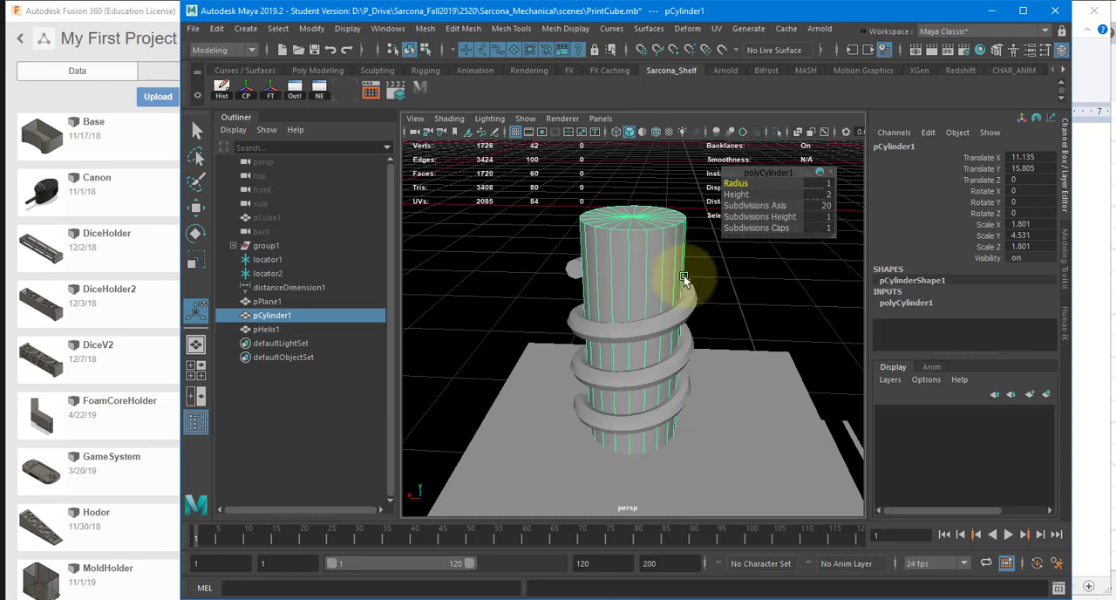
pyautogui.keyDown('shift'); pyautogui.click(688, 294); pyautogui.keyUp('shift')
pyautogui.click(425, 29)
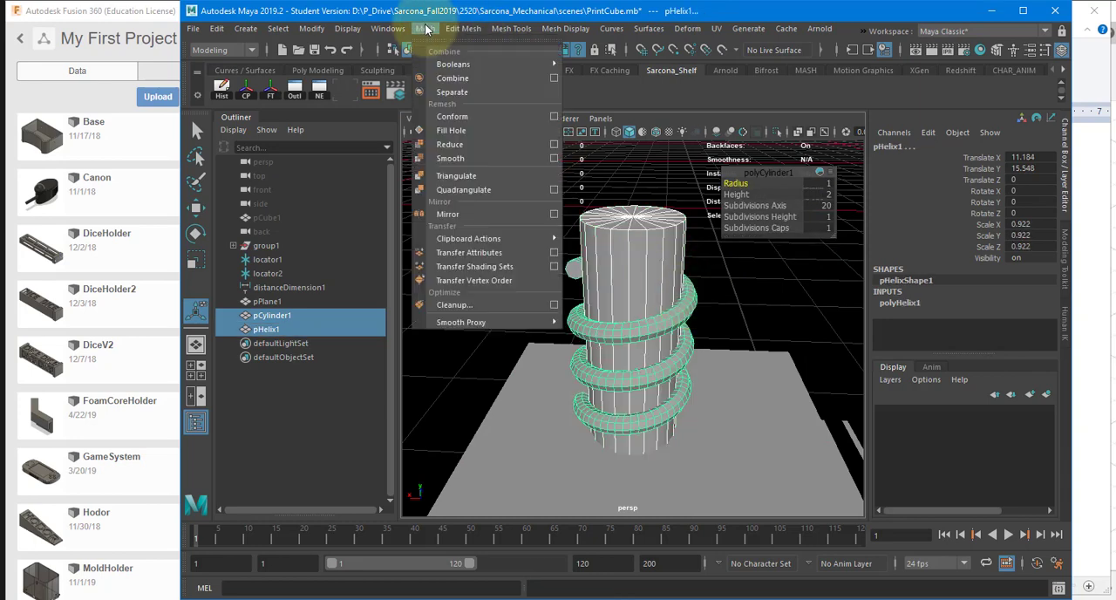
pyautogui.moveTo(497, 68)
pyautogui.click(589, 77)
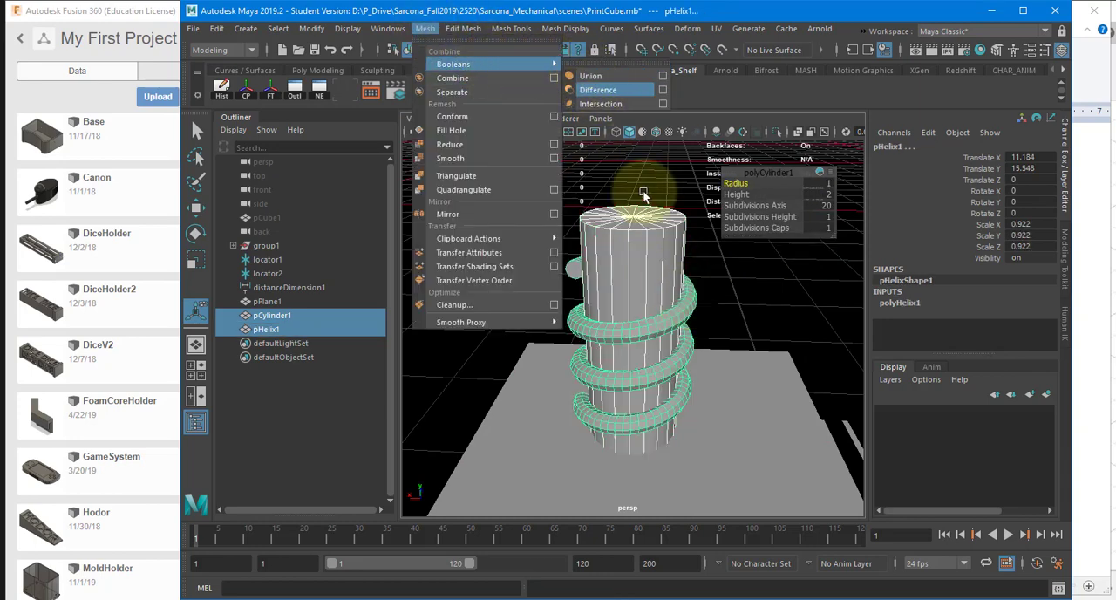
pyautogui.click(763, 309)
pyautogui.keyDown('alt'); pyautogui.moveTo(676, 322); pyautogui.dragTo(642, 321, button='right'); pyautogui.keyUp('alt')
pyautogui.click(636, 324)
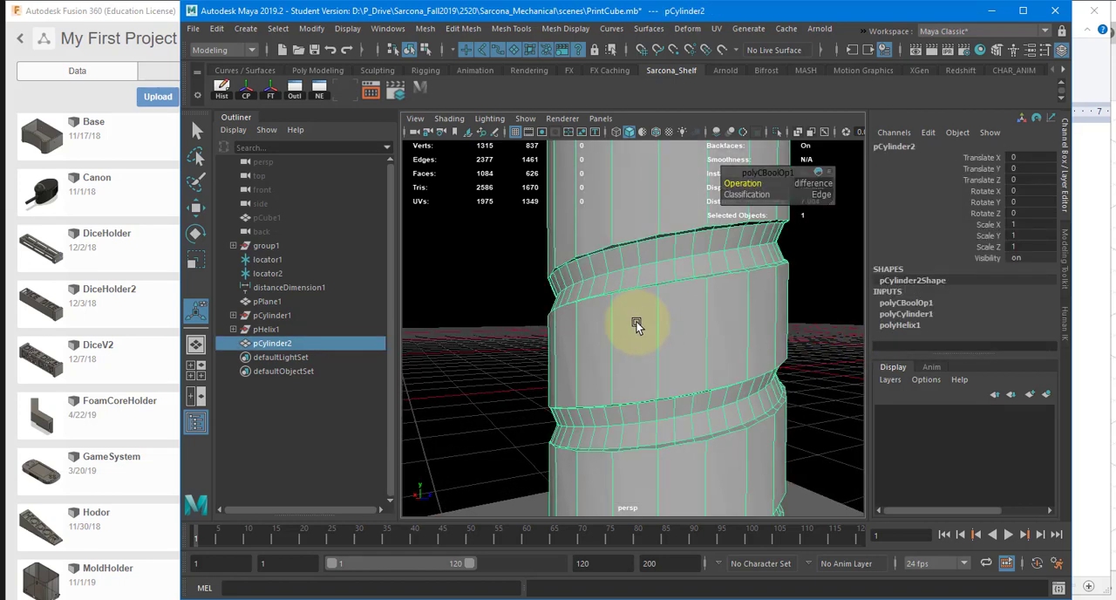
pyautogui.moveTo(635, 336)
pyautogui.keyDown('alt'); pyautogui.mouseDown()
pyautogui.moveTo(742, 349)
pyautogui.moveTo(652, 348)
pyautogui.moveTo(767, 393)
pyautogui.moveTo(814, 368)
pyautogui.moveTo(774, 319)
pyautogui.moveTo(659, 328)
pyautogui.moveTo(581, 294)
pyautogui.moveTo(588, 341)
pyautogui.moveTo(604, 288)
pyautogui.moveTo(640, 286)
pyautogui.mouseUp(); pyautogui.keyUp('alt')
pyautogui.click(769, 315)
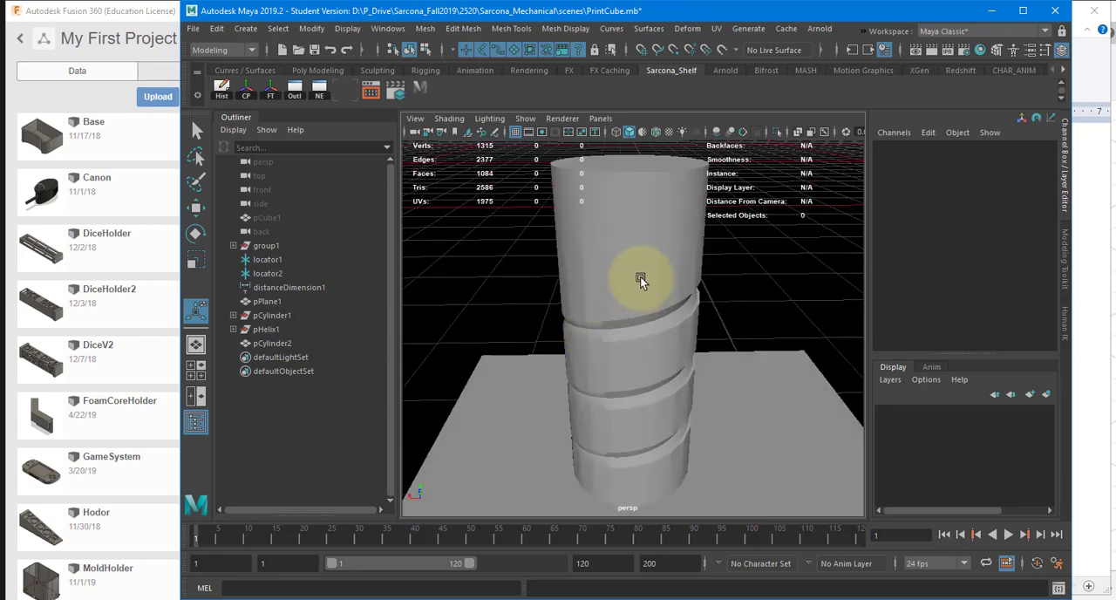
# Step: Apply Soften Edge to the grooved cylinder and inspect the shading around the spiral groove
pyautogui.click(640, 276)
pyautogui.click(567, 27)
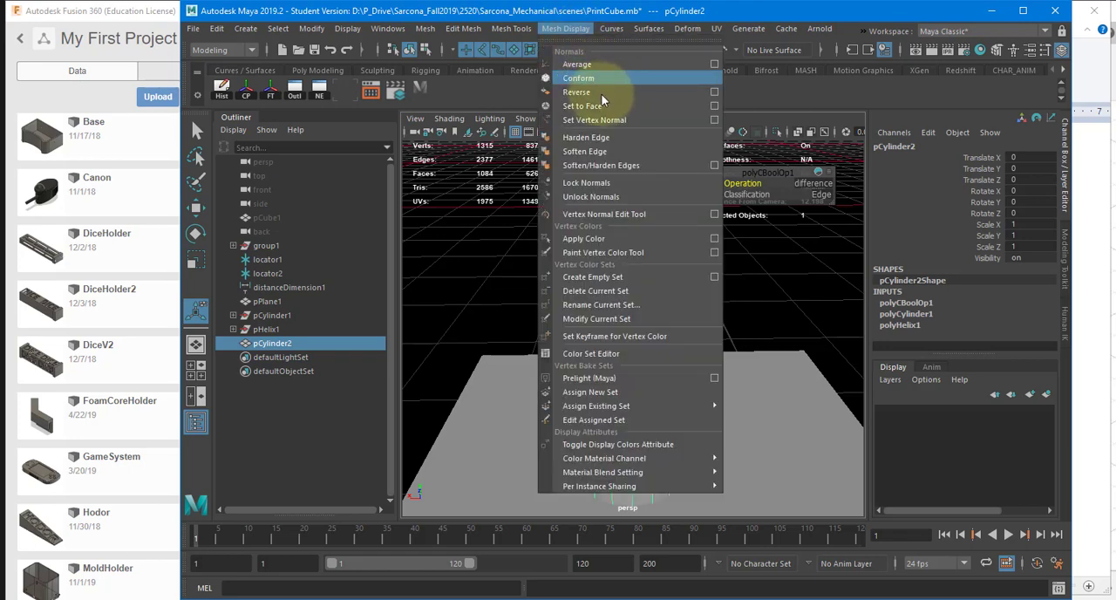
pyautogui.click(582, 151)
pyautogui.click(551, 228)
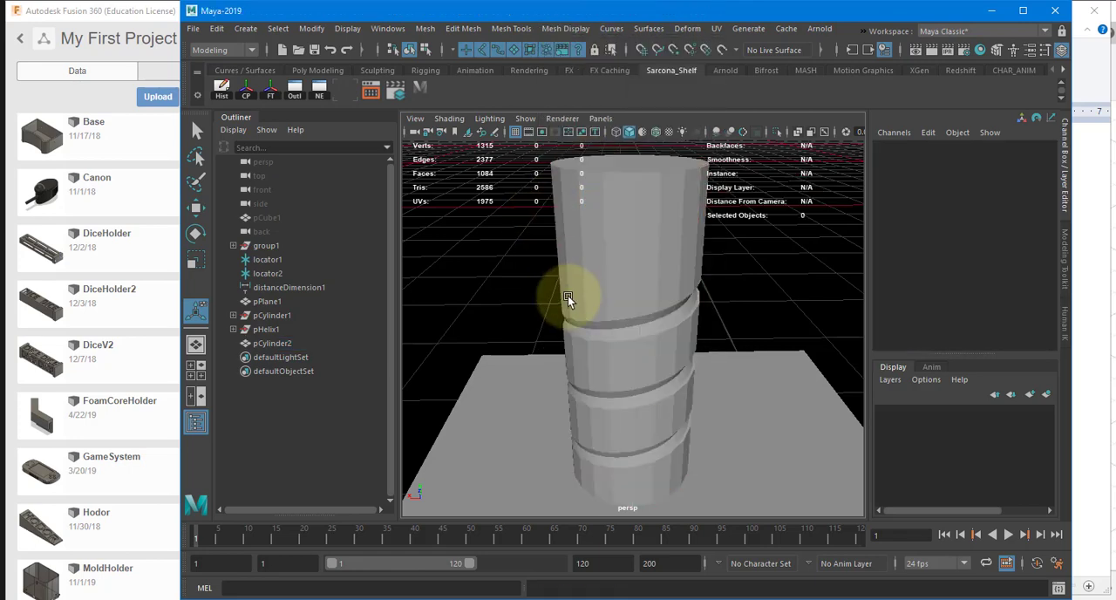
pyautogui.keyDown('alt'); pyautogui.moveTo(543, 308); pyautogui.dragTo(573, 296); pyautogui.keyUp('alt')
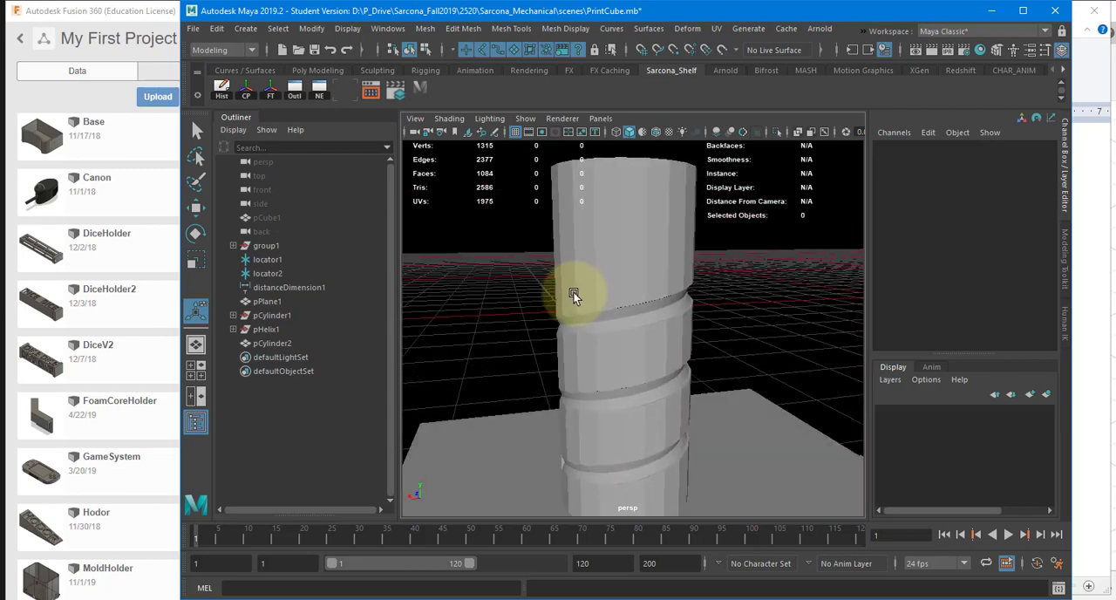
# Step: Undo the edge softening and the Boolean Difference to get the separate cylinder and helix back
pyautogui.click(623, 269)
pyautogui.hotkey('ctrl', 'z')
pyautogui.hotkey('ctrl', 'z')
pyautogui.hotkey('ctrl', 'z')
pyautogui.hotkey('ctrl', 'z')
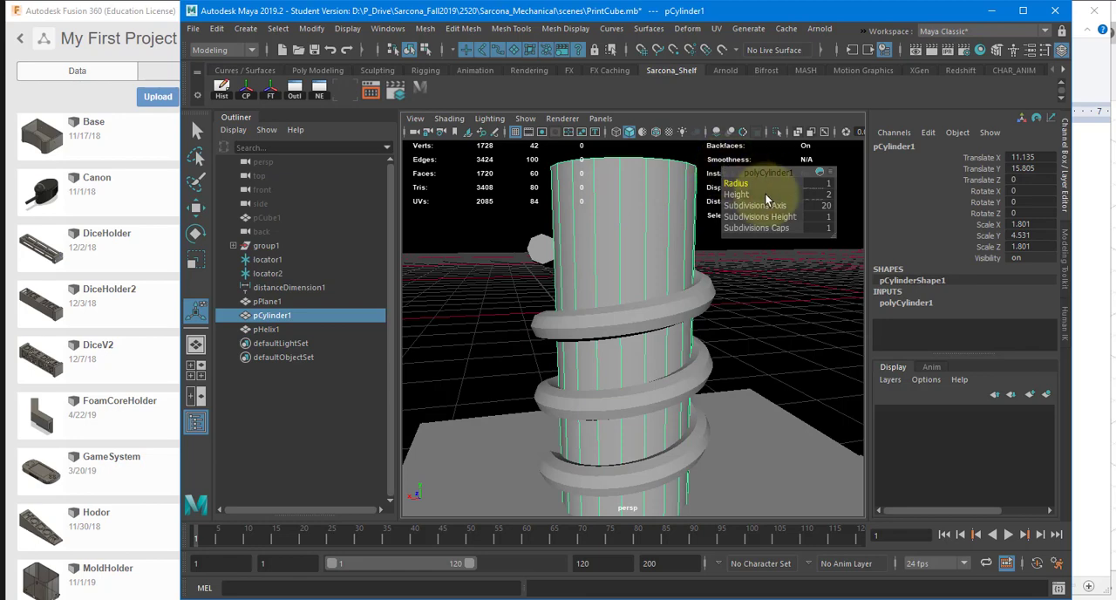
# Step: Raise the cylinder's axis subdivisions to 50, and the helix's subdivisions to 26 around the axis and 112 per coil
pyautogui.moveTo(754, 205); pyautogui.dragTo(874, 218)
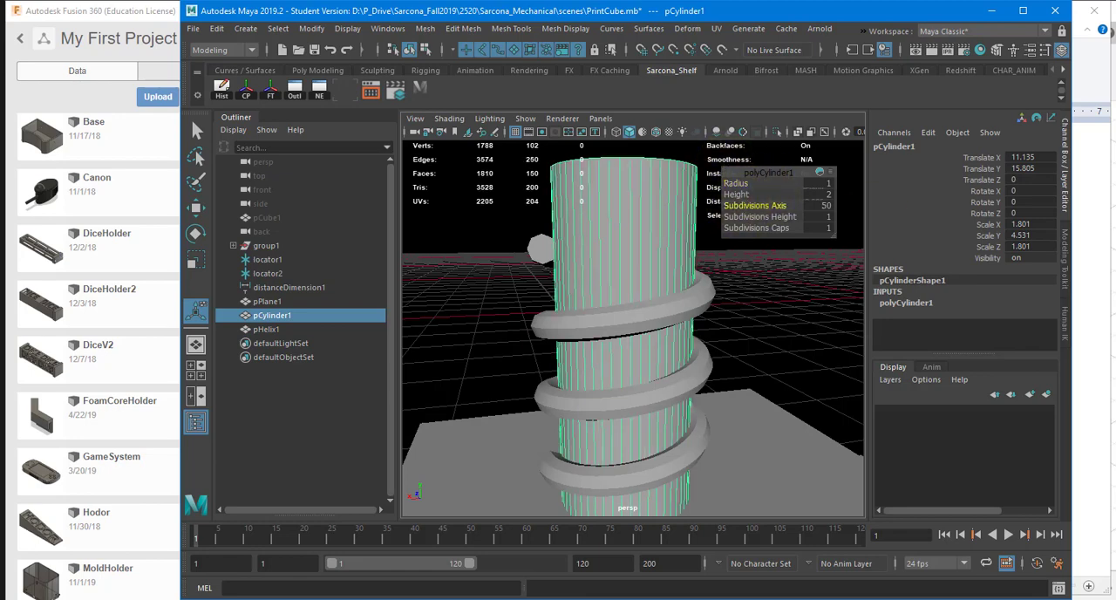
pyautogui.click(656, 308)
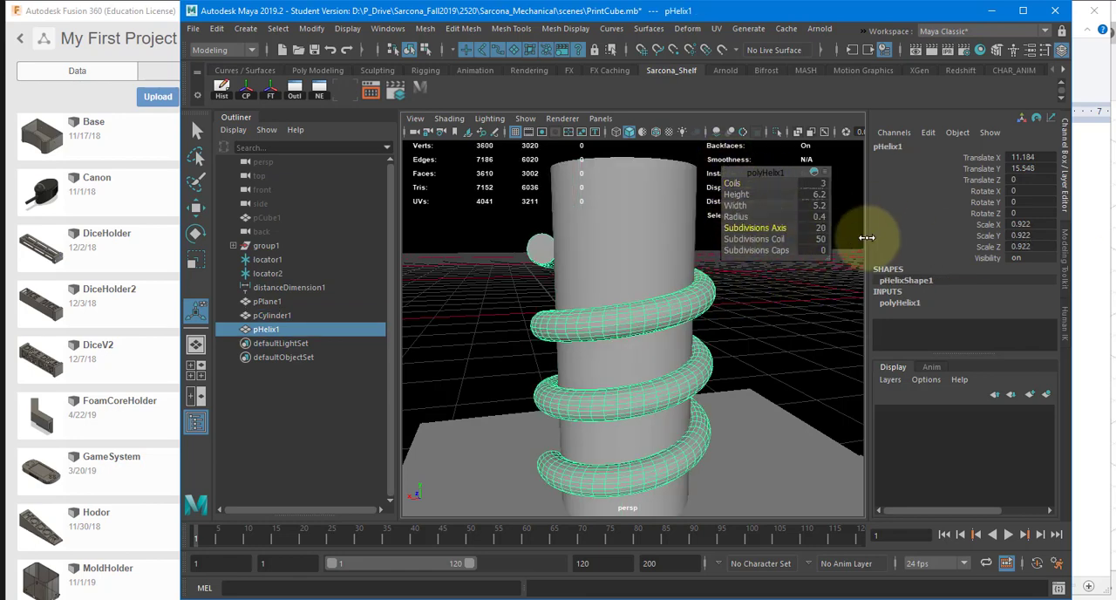
pyautogui.moveTo(866, 237); pyautogui.dragTo(871, 238)
pyautogui.moveTo(755, 239); pyautogui.dragTo(1012, 217)
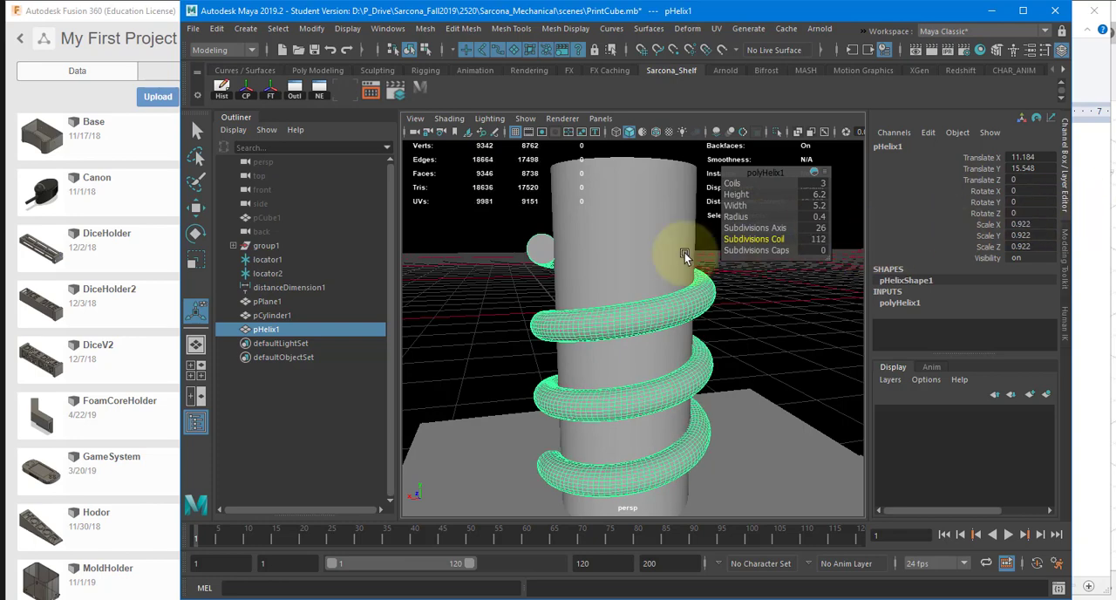
# Step: Set the cylinder's axis subdivisions to 120
pyautogui.click(656, 225)
pyautogui.keyDown('shift'); pyautogui.click(690, 290); pyautogui.keyUp('shift')
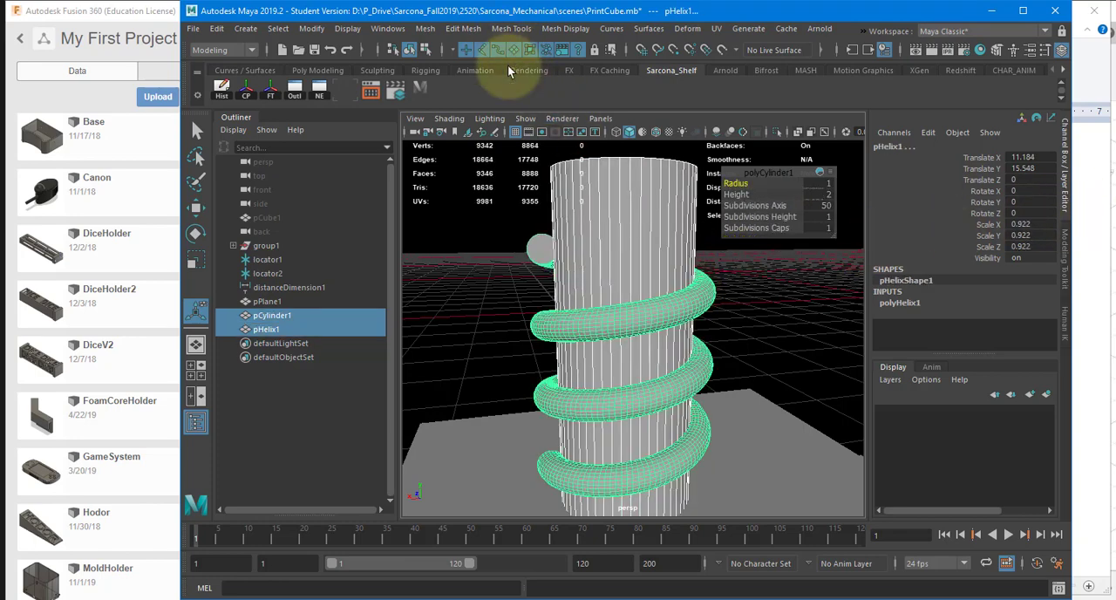
pyautogui.click(609, 214)
pyautogui.click(815, 205)
pyautogui.write('1')
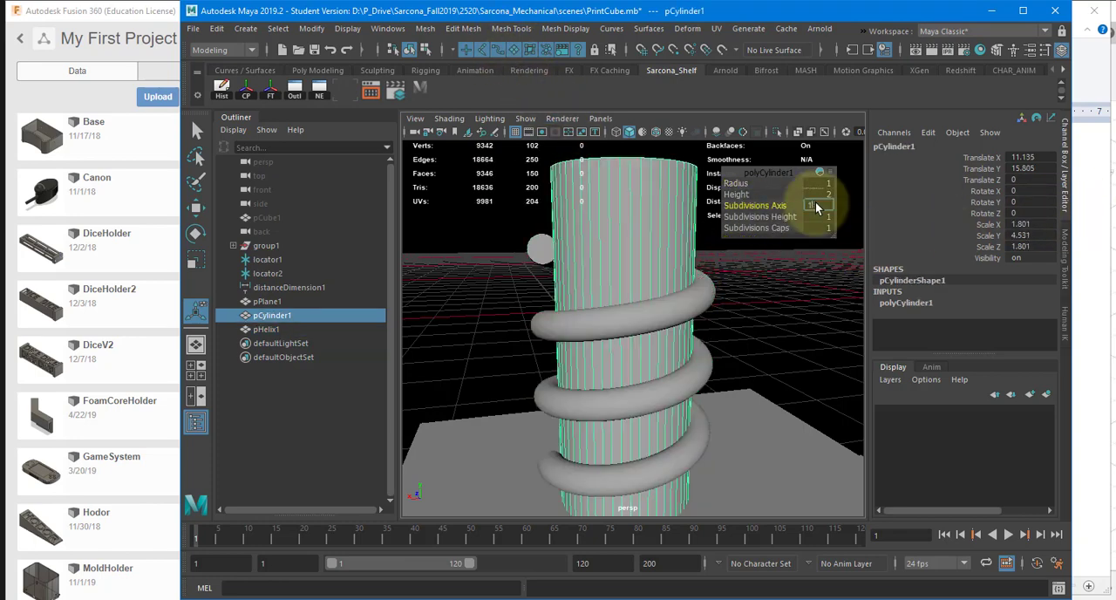
pyautogui.write('20')
pyautogui.press('Return')
# Step: Subtract the denser helix from the cylinder with a Boolean Difference and inspect the smoother spiral groove
pyautogui.keyDown('shift'); pyautogui.click(541, 249); pyautogui.keyUp('shift')
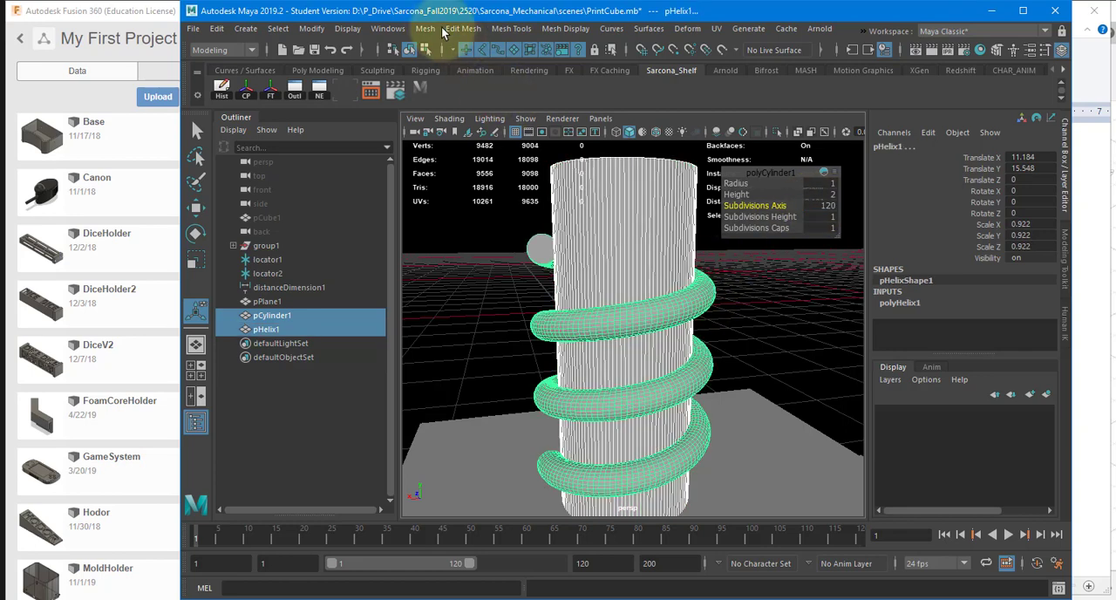
pyautogui.click(425, 28)
pyautogui.moveTo(549, 64)
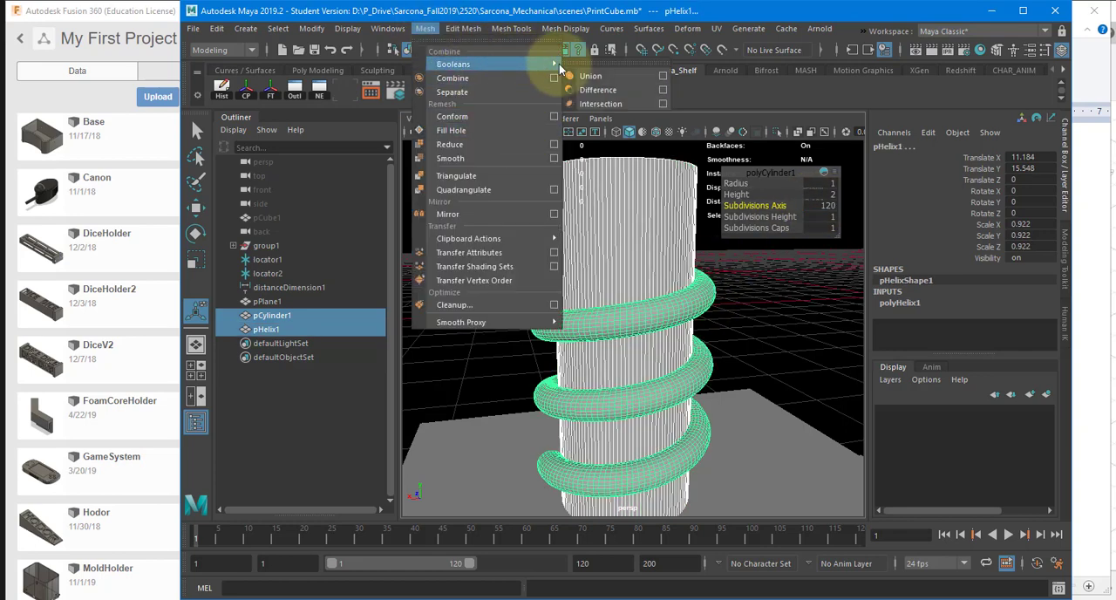
pyautogui.click(600, 78)
pyautogui.click(522, 275)
pyautogui.keyDown('alt'); pyautogui.moveTo(522, 275); pyautogui.dragTo(676, 305); pyautogui.keyUp('alt')
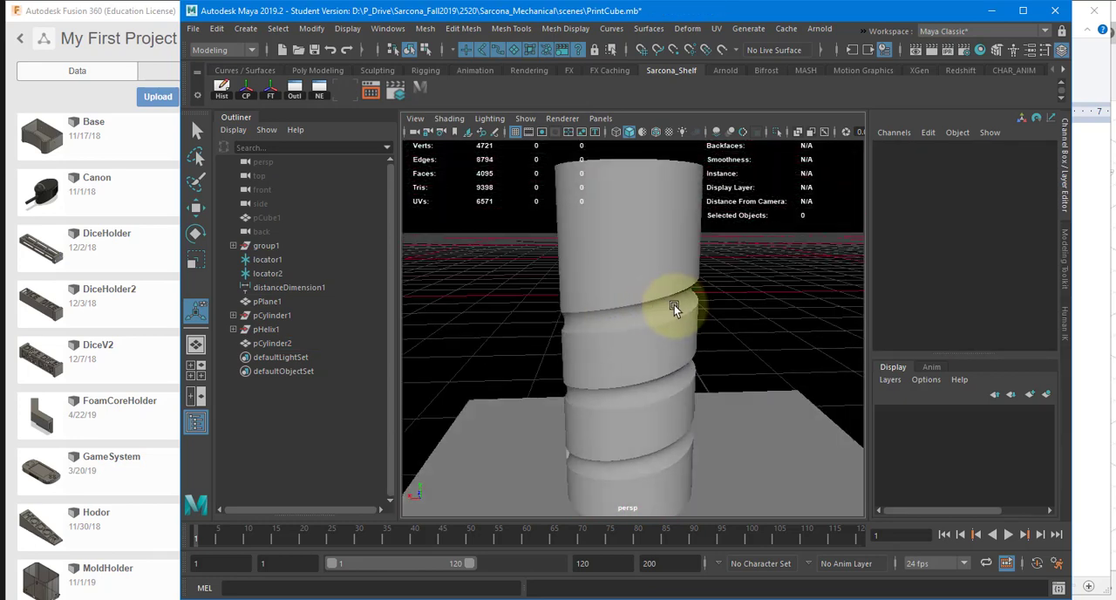
# Step: Join the grooved cylinder to the flat slab with a Boolean Union and inspect the slab up close
pyautogui.click(674, 305)
pyautogui.keyDown('alt'); pyautogui.moveTo(767, 339); pyautogui.dragTo(704, 289, button='right'); pyautogui.keyUp('alt')
pyautogui.keyDown('alt'); pyautogui.moveTo(705, 289); pyautogui.dragTo(626, 340); pyautogui.keyUp('alt')
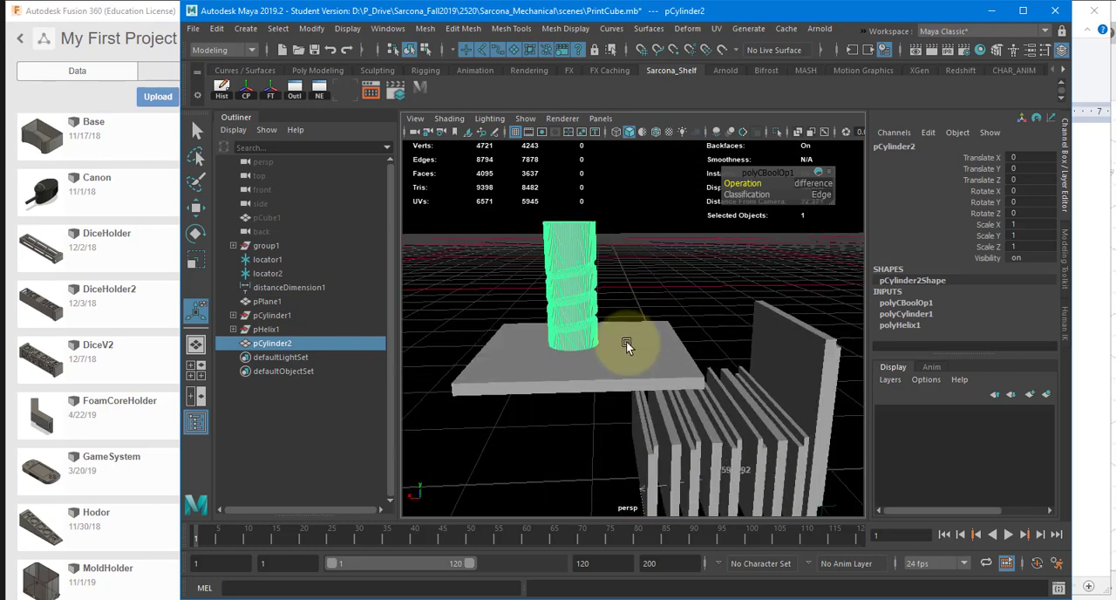
pyautogui.keyDown('shift'); pyautogui.click(622, 361); pyautogui.keyUp('shift')
pyautogui.click(463, 27)
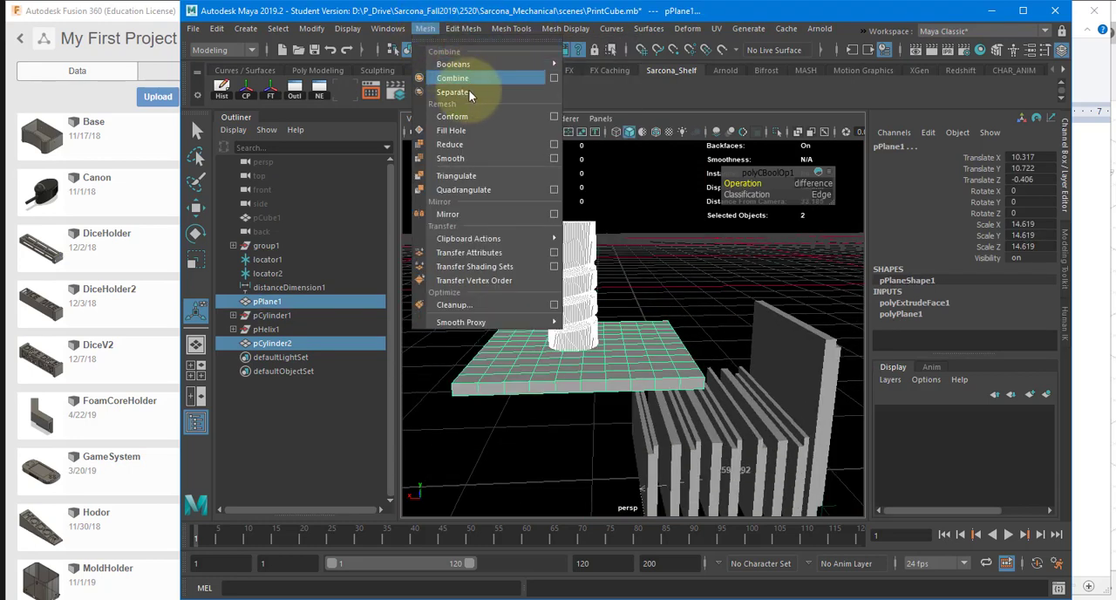
pyautogui.moveTo(505, 64)
pyautogui.click(584, 65)
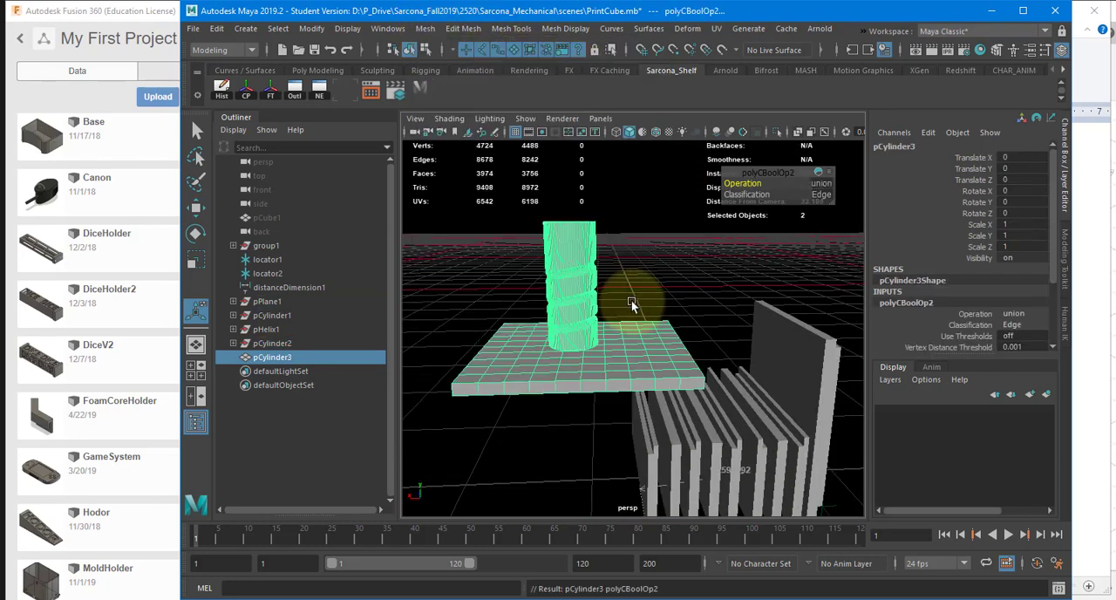
pyautogui.keyDown('alt'); pyautogui.moveTo(560, 343); pyautogui.dragTo(880, 353, button='right'); pyautogui.keyUp('alt')
pyautogui.keyDown('alt'); pyautogui.moveTo(726, 369); pyautogui.dragTo(593, 336); pyautogui.keyUp('alt')
pyautogui.keyDown('alt'); pyautogui.moveTo(593, 337); pyautogui.dragTo(689, 375, button='right'); pyautogui.keyUp('alt')
pyautogui.keyDown('alt'); pyautogui.moveTo(689, 376); pyautogui.dragTo(654, 339, button='middle'); pyautogui.keyUp('alt')
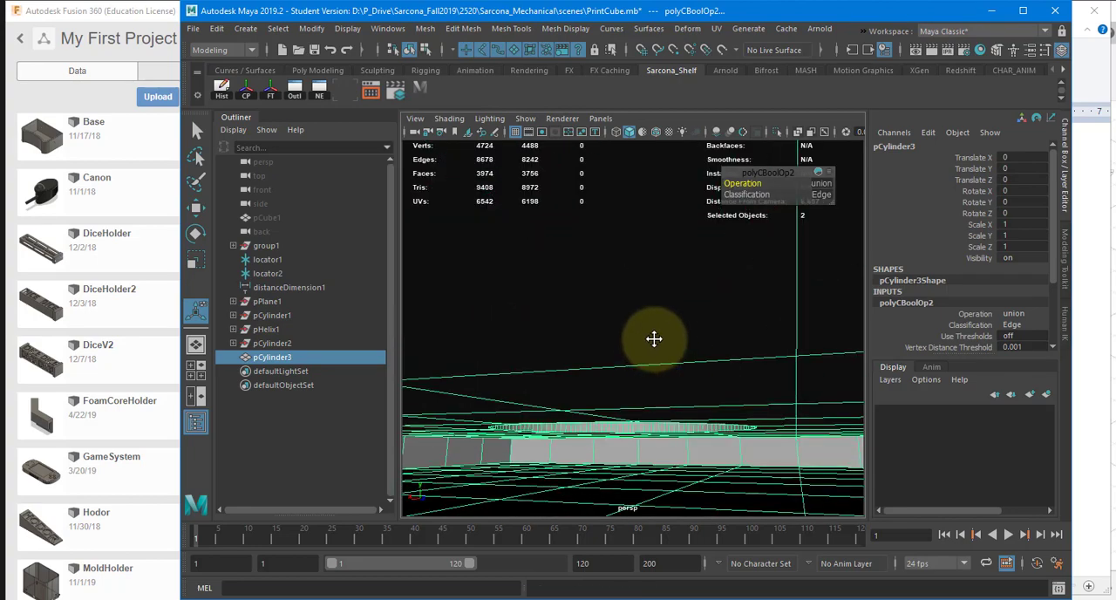
pyautogui.keyDown('alt'); pyautogui.moveTo(654, 339); pyautogui.dragTo(669, 373); pyautogui.keyUp('alt')
# Step: Duplicate the united cylinder and slab and rotate the copy so it crosses the original at an angle
pyautogui.press('f')
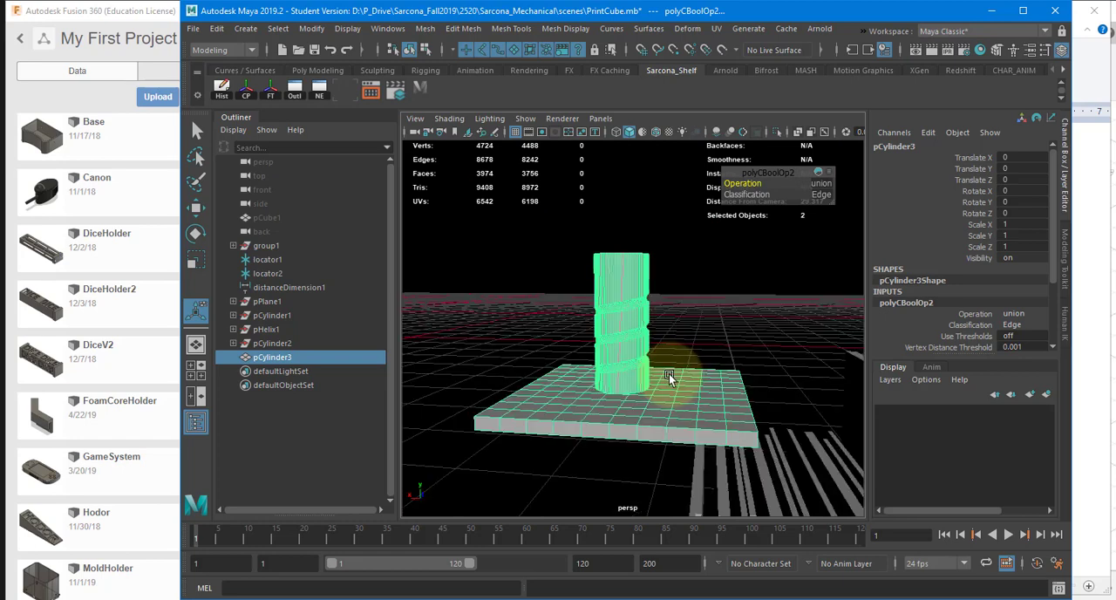
pyautogui.hotkey('ctrl', 'd')
pyautogui.press('e')
pyautogui.moveTo(690, 332); pyautogui.dragTo(643, 339)
pyautogui.press('w')
# Step: Merge the original cylinder-and-slab mesh and its rotated copy with a Boolean Union
pyautogui.keyDown('shift'); pyautogui.click(609, 285); pyautogui.keyUp('shift')
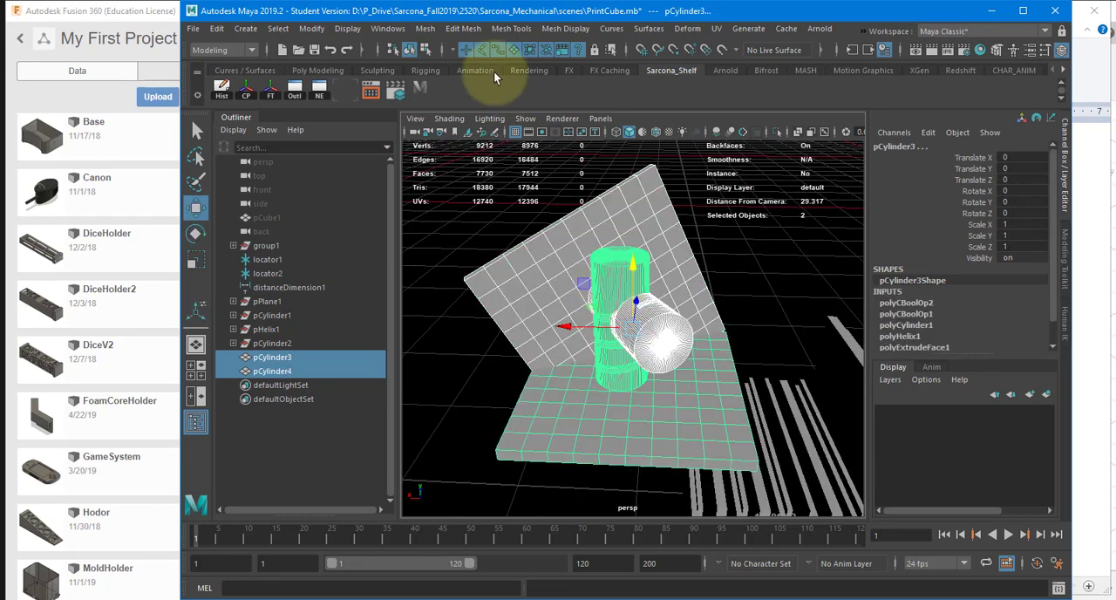
pyautogui.click(426, 27)
pyautogui.moveTo(486, 65)
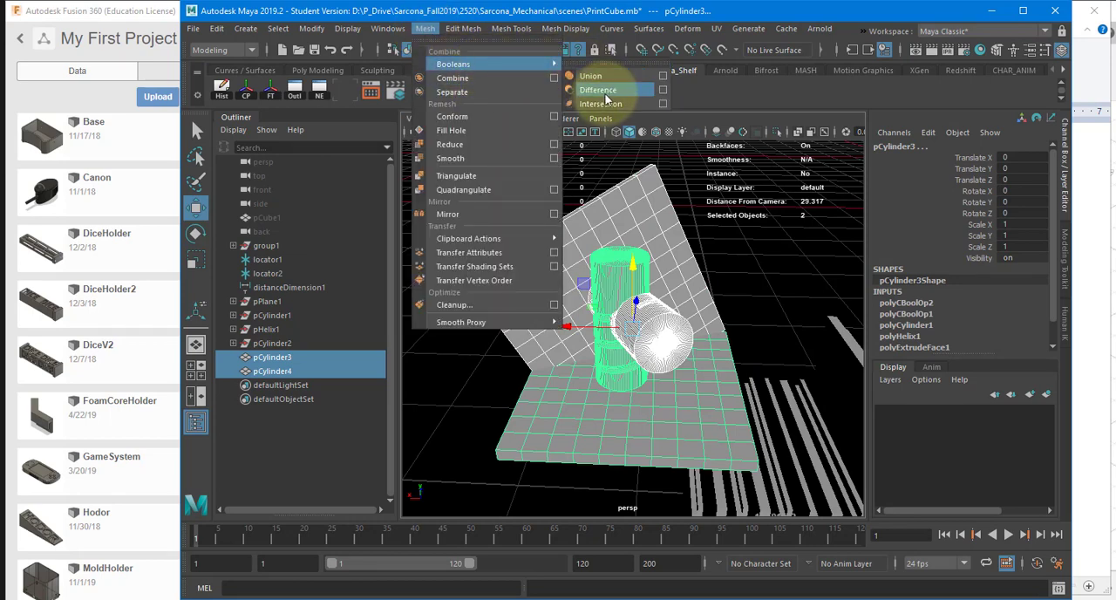
pyautogui.click(601, 76)
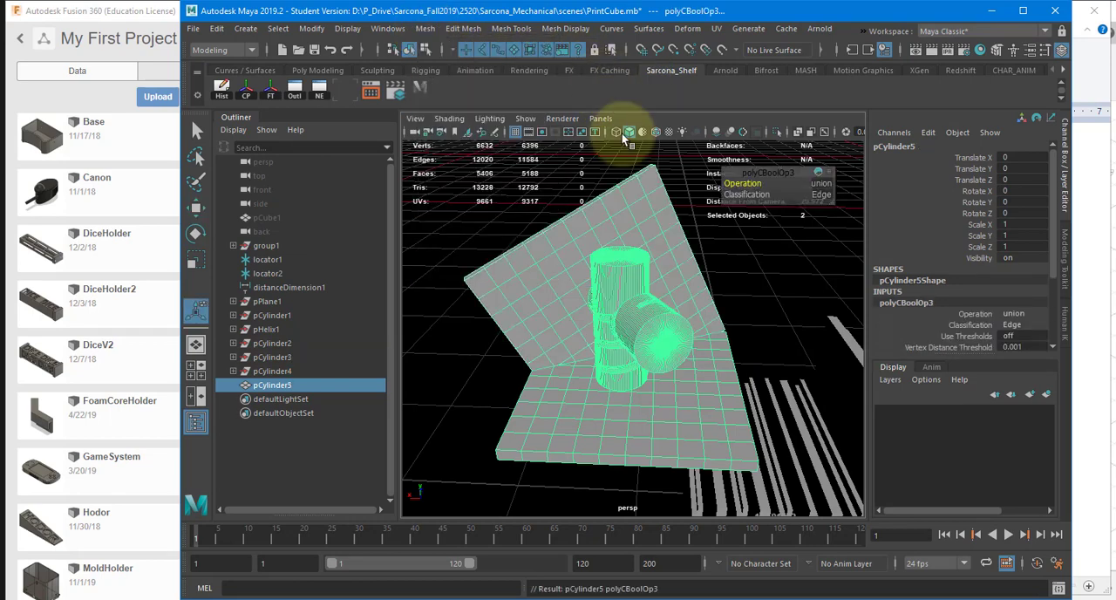
# Step: Duplicate the merged mesh and rotate the copy to about 47.4, -75.3 and -122.6 degrees in X, Y and Z
pyautogui.hotkey('ctrl', 'd')
pyautogui.press('e')
pyautogui.moveTo(561, 333); pyautogui.dragTo(525, 345)
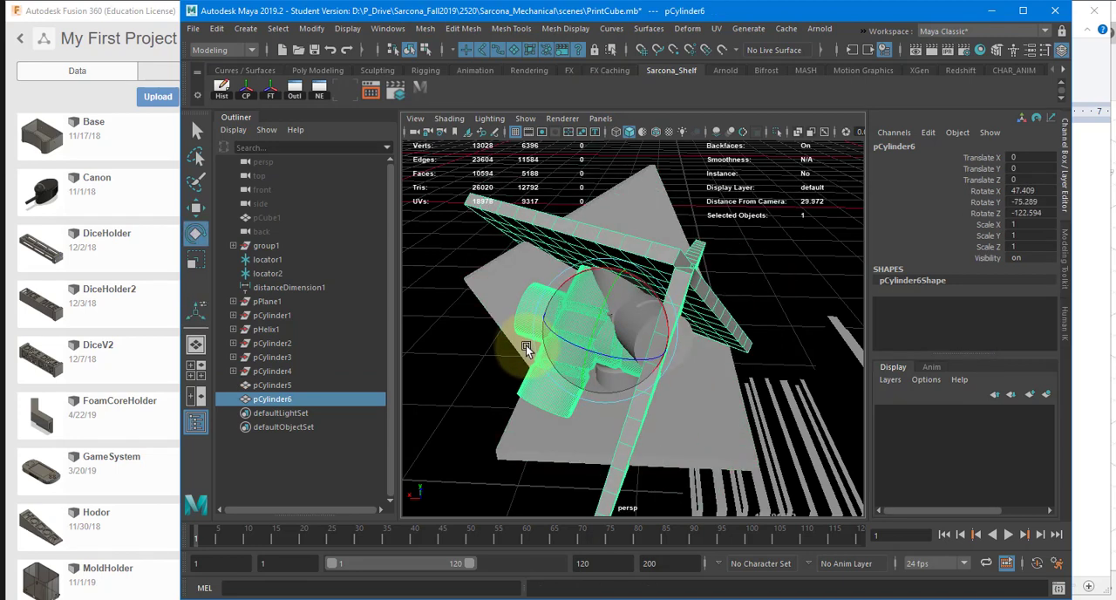
pyautogui.press('w')
# Step: Apply a Boolean Difference between the merged mesh and its rotated duplicate and look over the cut shape
pyautogui.keyDown('shift'); pyautogui.click(527, 270); pyautogui.keyUp('shift')
pyautogui.click(424, 28)
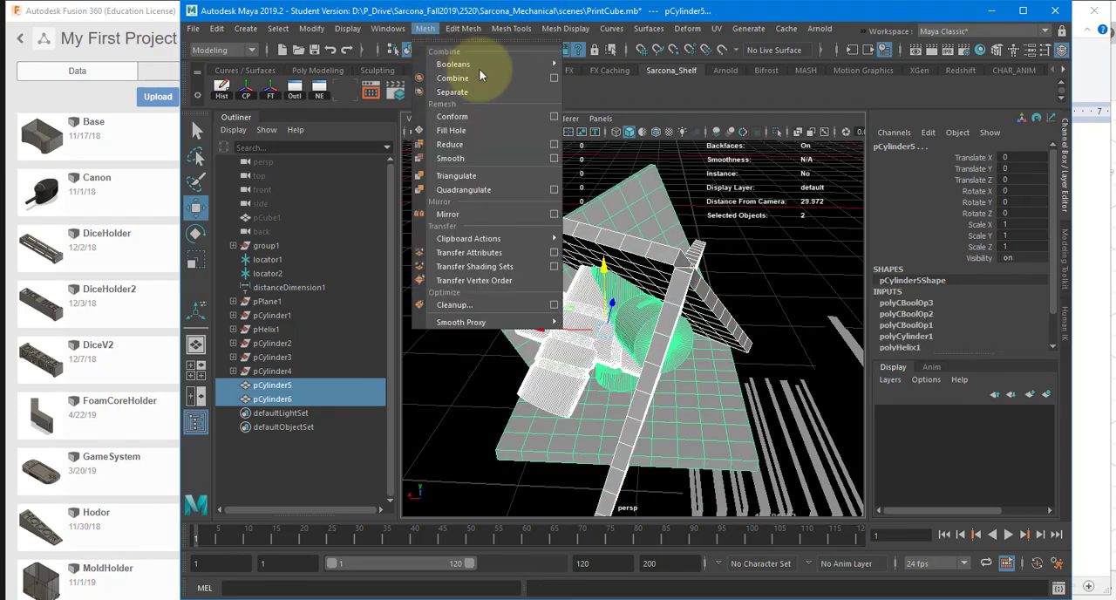
pyautogui.moveTo(489, 64)
pyautogui.click(594, 86)
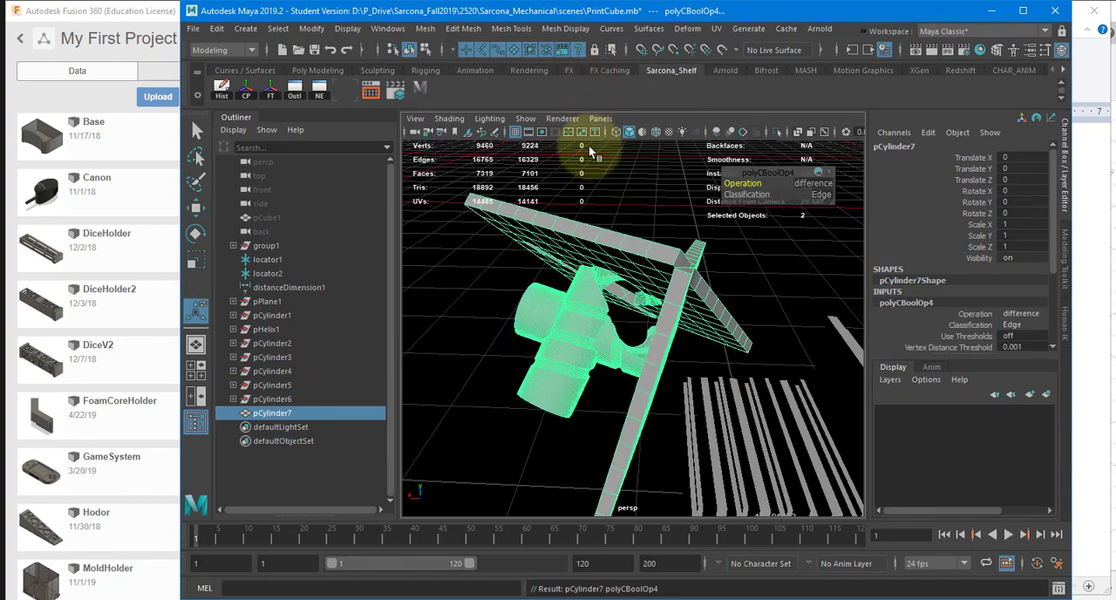
pyautogui.keyDown('alt'); pyautogui.moveTo(588, 144); pyautogui.dragTo(672, 205); pyautogui.keyUp('alt')
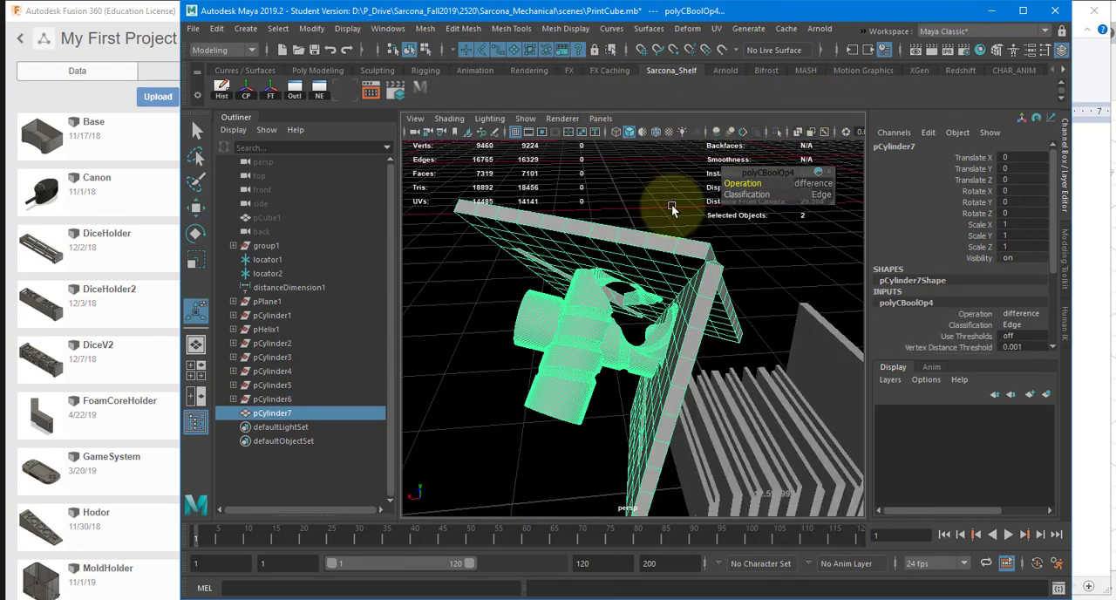
# Step: Duplicate the cut mesh and rotate the copy freely so its slabs intersect the original
pyautogui.hotkey('ctrl', 'd')
pyautogui.press('e')
pyautogui.moveTo(636, 301)
pyautogui.mouseDown()
pyautogui.moveTo(558, 331)
pyautogui.moveTo(546, 365)
pyautogui.moveTo(645, 342)
pyautogui.moveTo(549, 357)
pyautogui.moveTo(634, 294)
pyautogui.mouseUp()
pyautogui.press('w')
# Step: Combine the cut mesh and its rotated copy with a Boolean Union and orbit around the intersecting slabs
pyautogui.keyDown('shift'); pyautogui.click(638, 240); pyautogui.keyUp('shift')
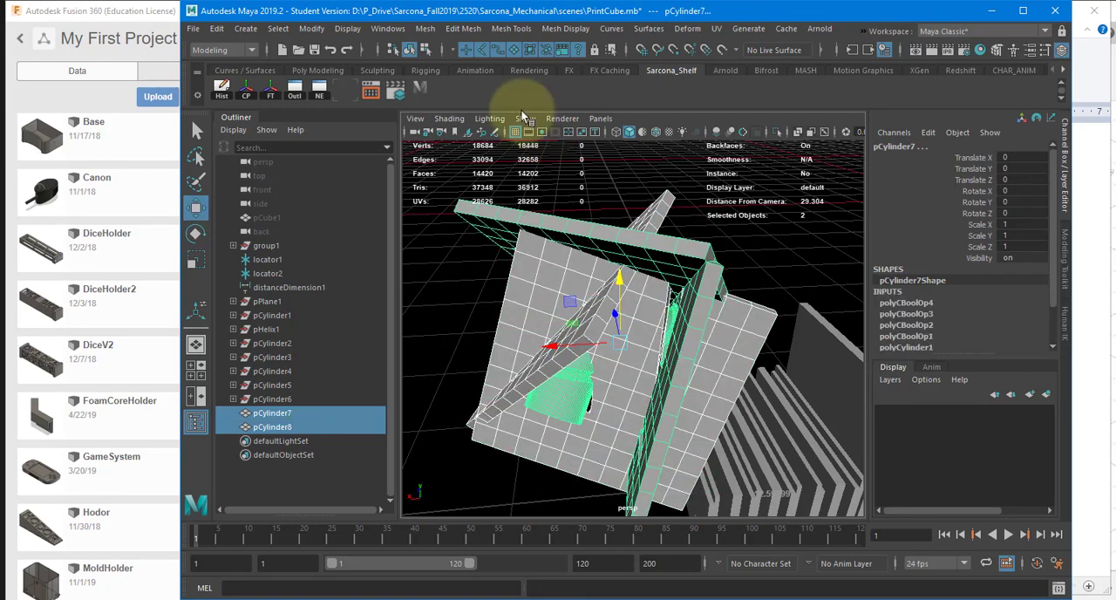
pyautogui.click(425, 31)
pyautogui.moveTo(501, 64)
pyautogui.click(600, 79)
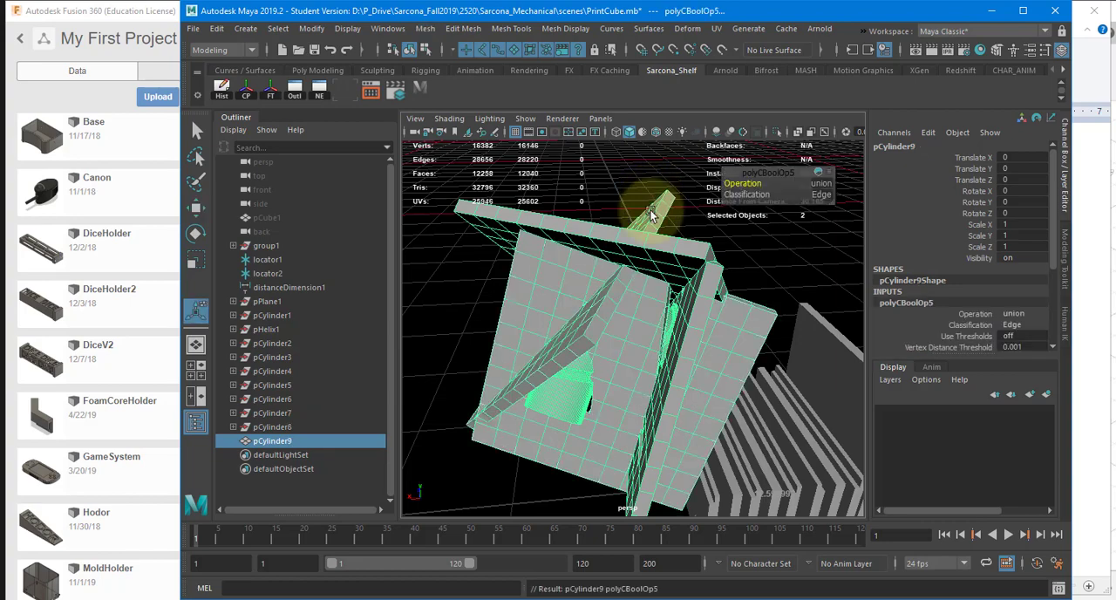
pyautogui.keyDown('alt'); pyautogui.moveTo(676, 325); pyautogui.dragTo(715, 270); pyautogui.keyUp('alt')
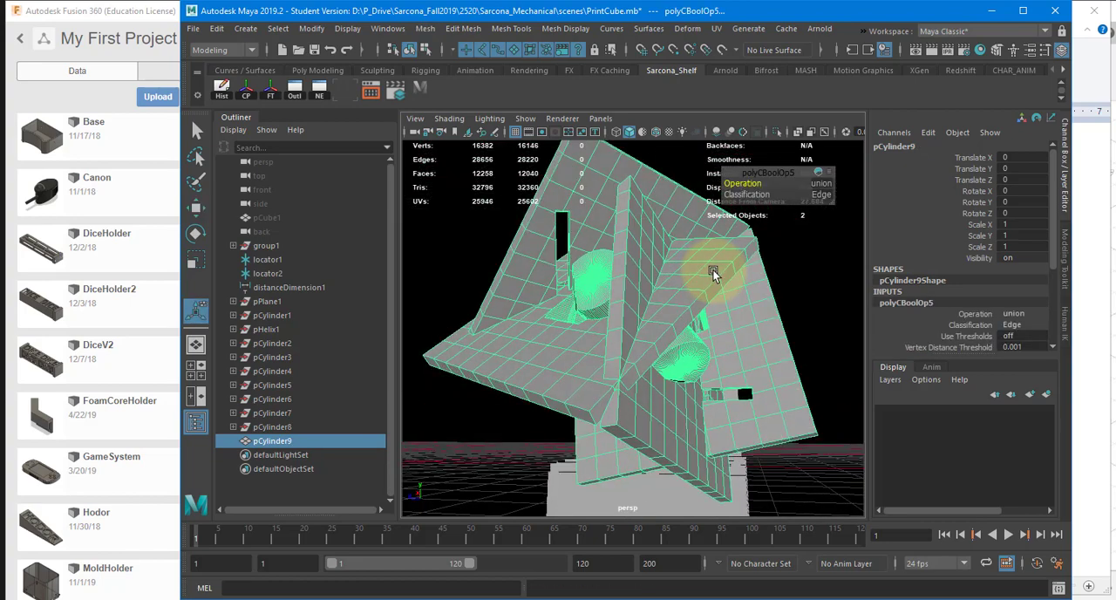
# Step: Duplicate the combined form and rotate the copy to about -104.3, -51.7 and 160 degrees in X, Y and Z
pyautogui.hotkey('ctrl', 'd')
pyautogui.press('e')
pyautogui.moveTo(647, 324); pyautogui.dragTo(650, 267)
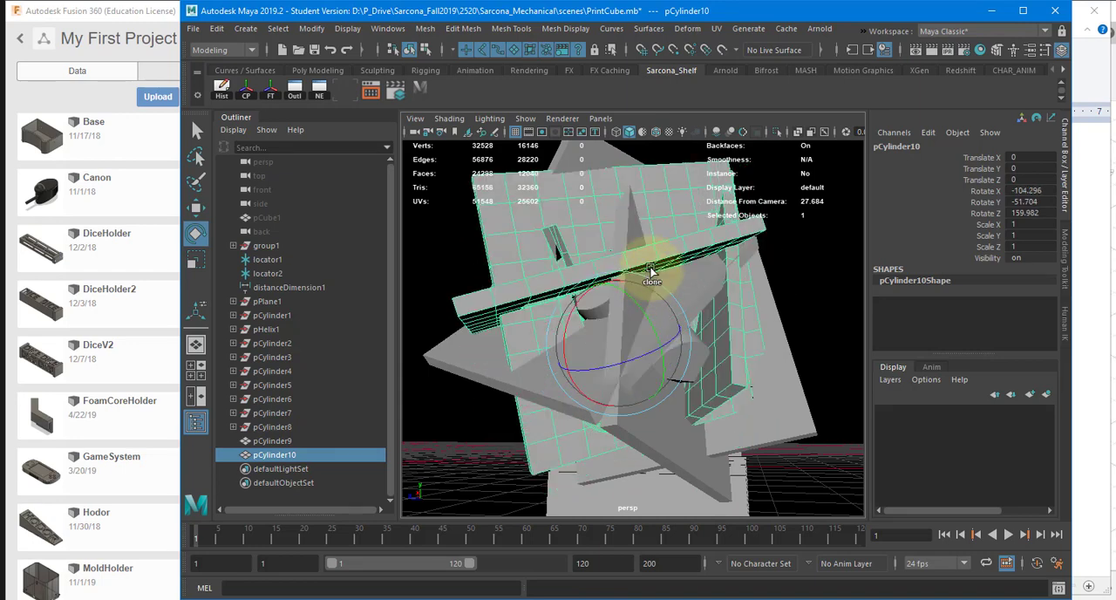
# Step: Unite pCylinder9 and pCylinder10 with a Boolean Union and inspect the resulting complex form from another side
pyautogui.keyDown('shift'); pyautogui.click(627, 198); pyautogui.keyUp('shift')
pyautogui.click(427, 29)
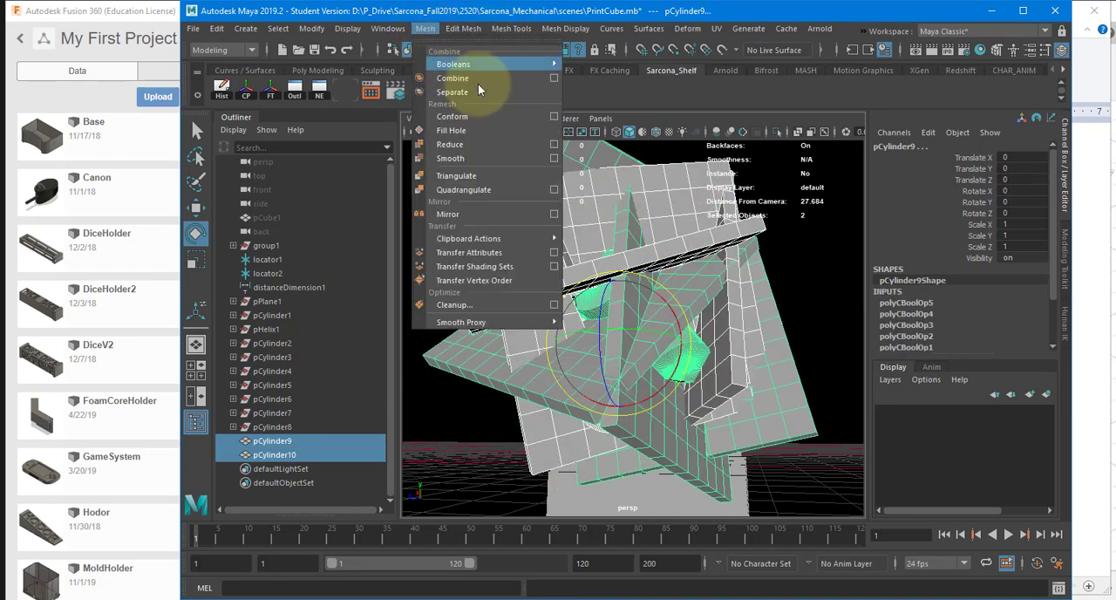
pyautogui.moveTo(493, 63)
pyautogui.click(592, 76)
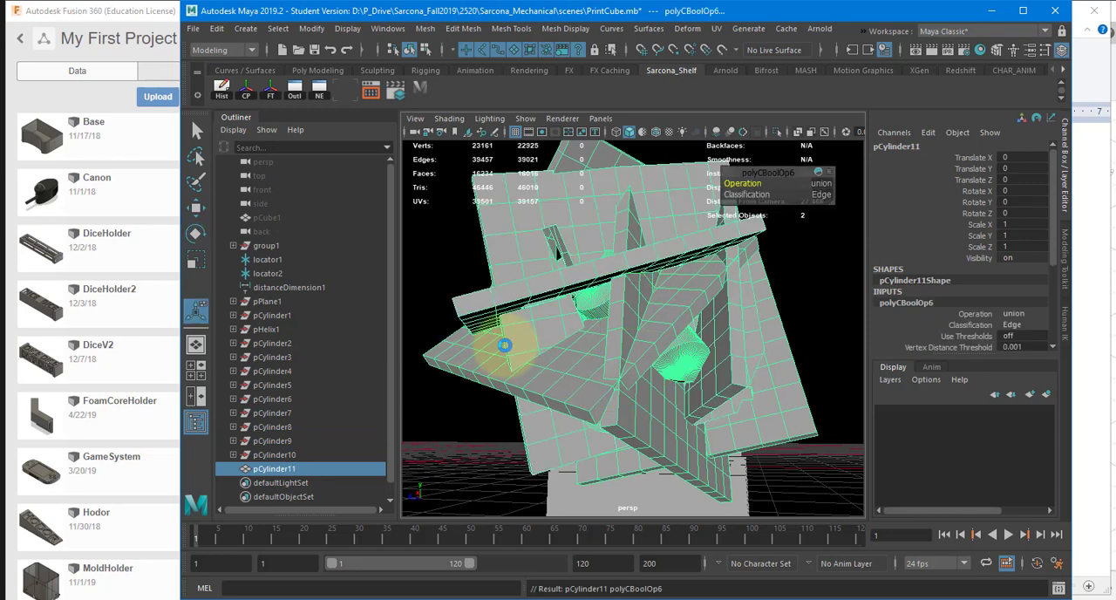
pyautogui.keyDown('alt'); pyautogui.moveTo(509, 347); pyautogui.dragTo(600, 337); pyautogui.keyUp('alt')
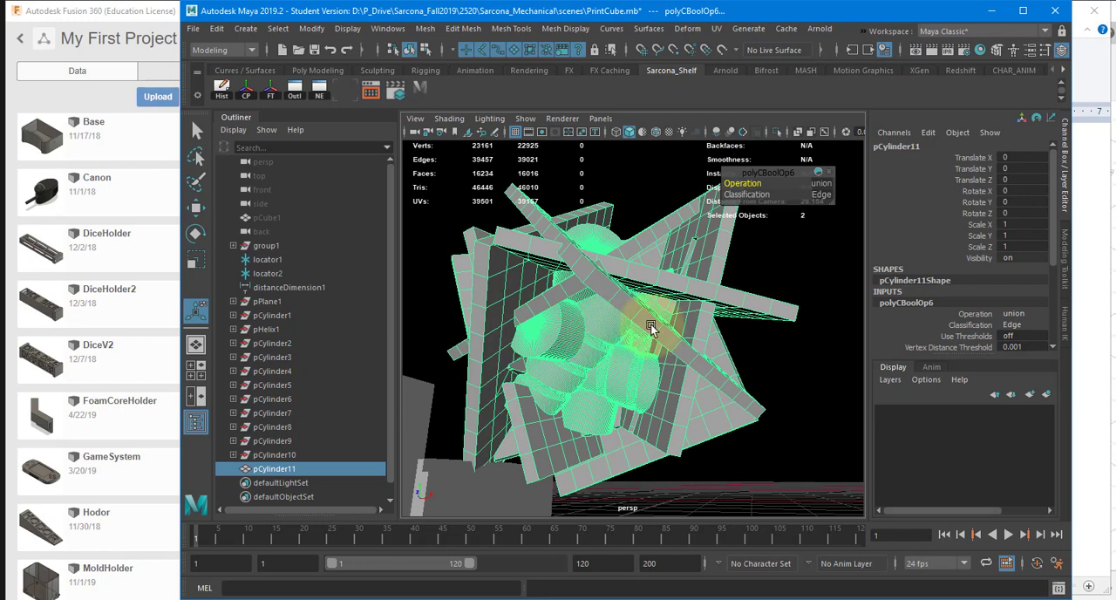
# Step: Examine the leftover Boolean source nodes by selecting everything from pPlane1 through pCylinder10
pyautogui.click(296, 452)
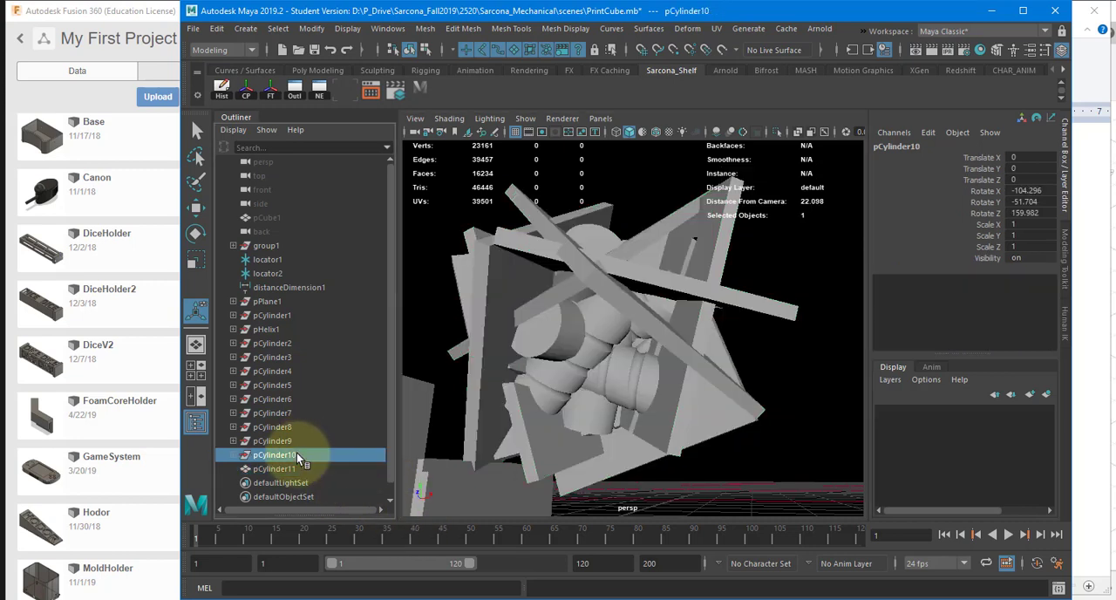
pyautogui.click(286, 441)
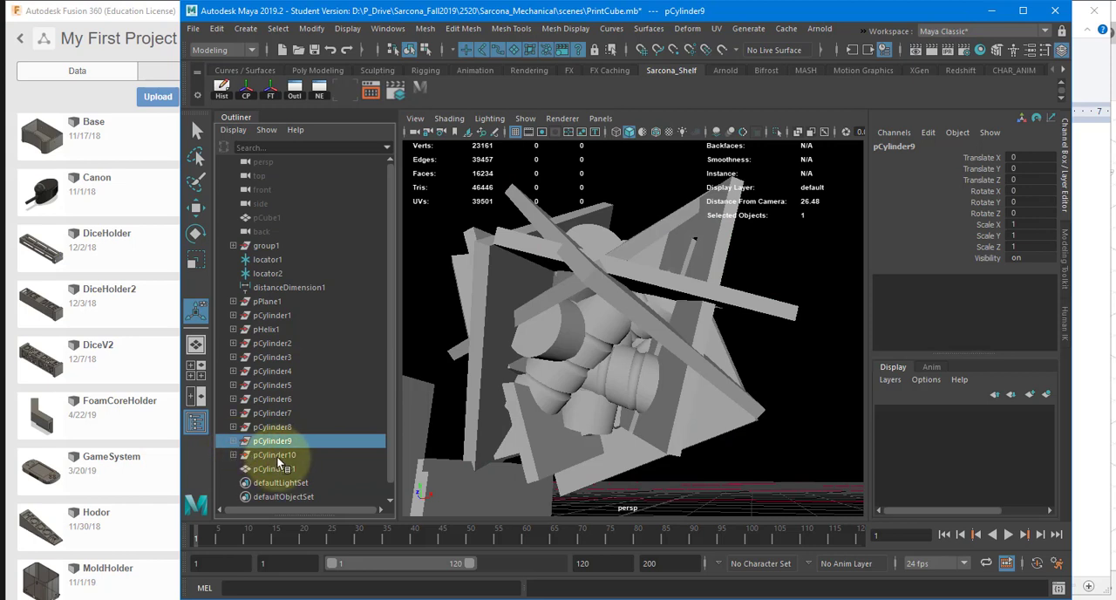
pyautogui.moveTo(276, 454); pyautogui.dragTo(298, 344)
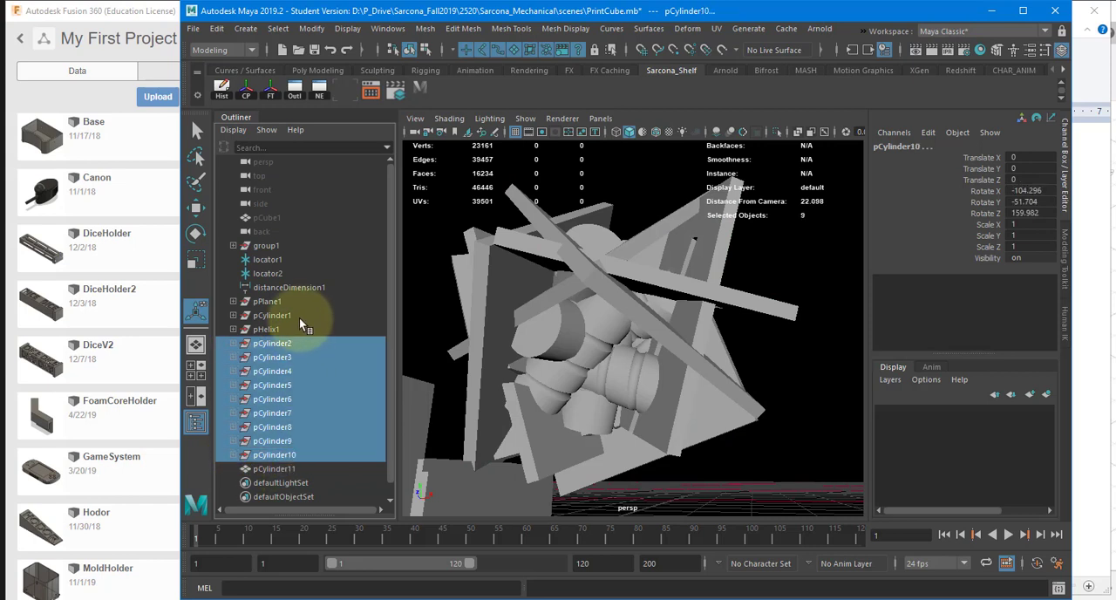
pyautogui.moveTo(293, 304); pyautogui.dragTo(288, 452)
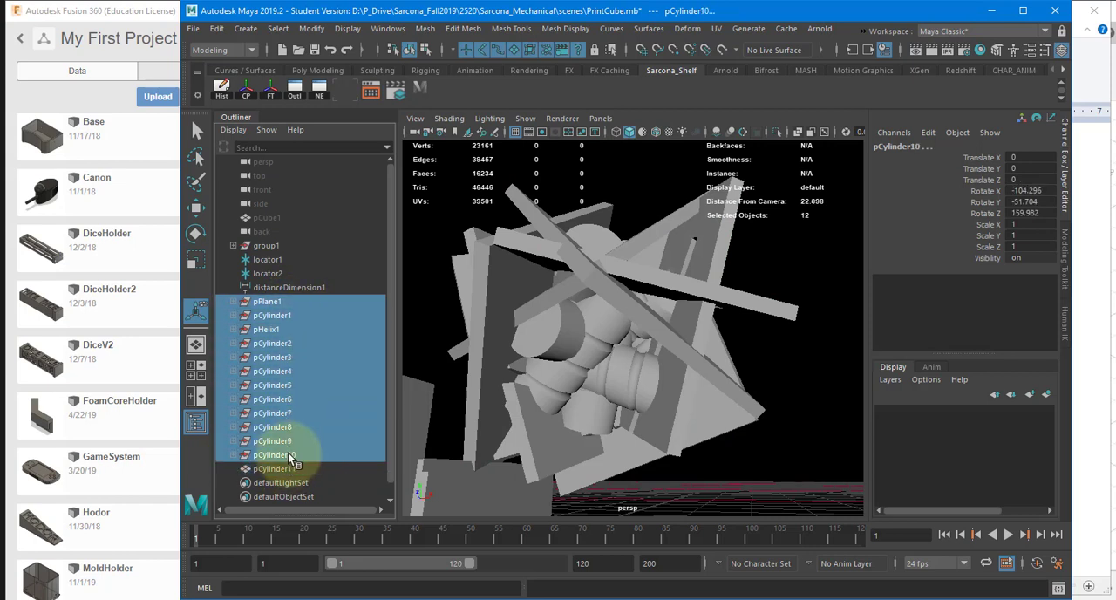
# Step: Move the source node pCylinder9 about 0.743 units along X to test its effect on the Boolean result
pyautogui.click(290, 438)
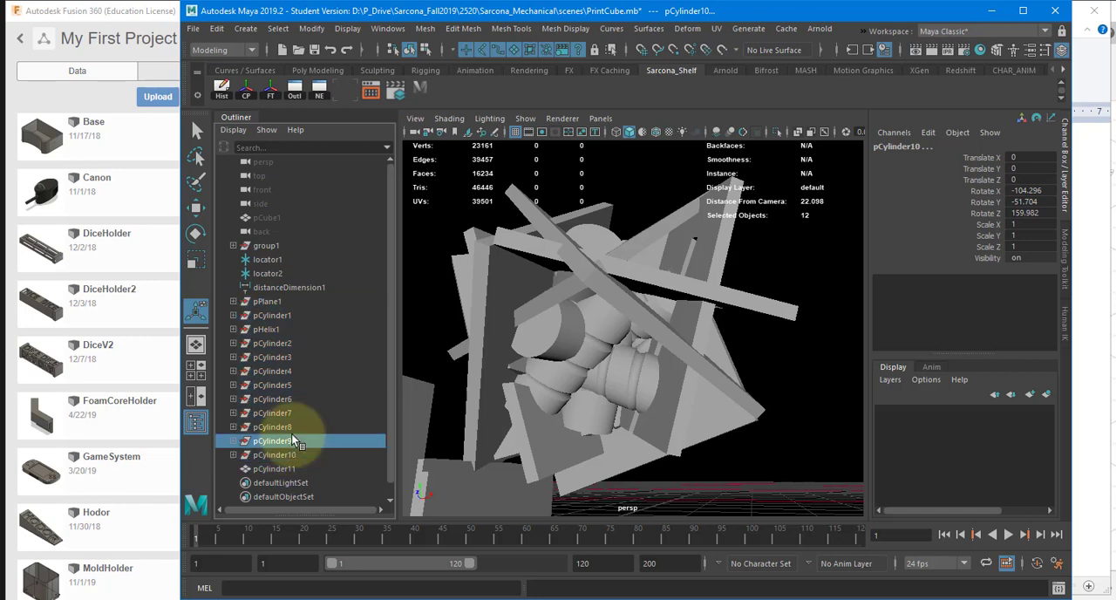
pyautogui.press('w')
pyautogui.moveTo(636, 330); pyautogui.dragTo(684, 331)
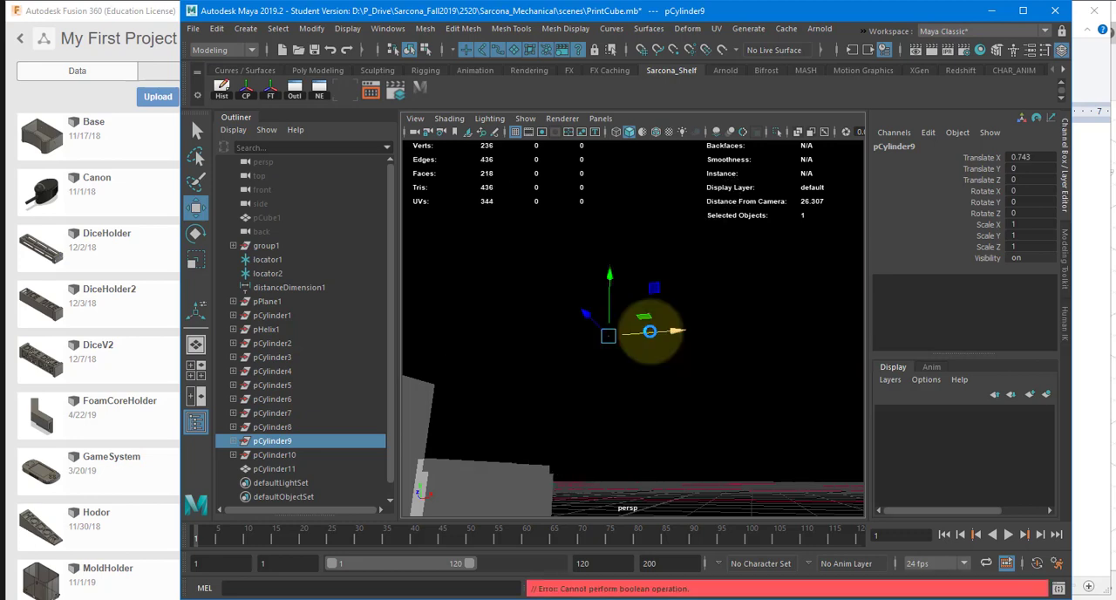
pyautogui.keyDown('alt'); pyautogui.moveTo(643, 349); pyautogui.dragTo(621, 382); pyautogui.keyUp('alt')
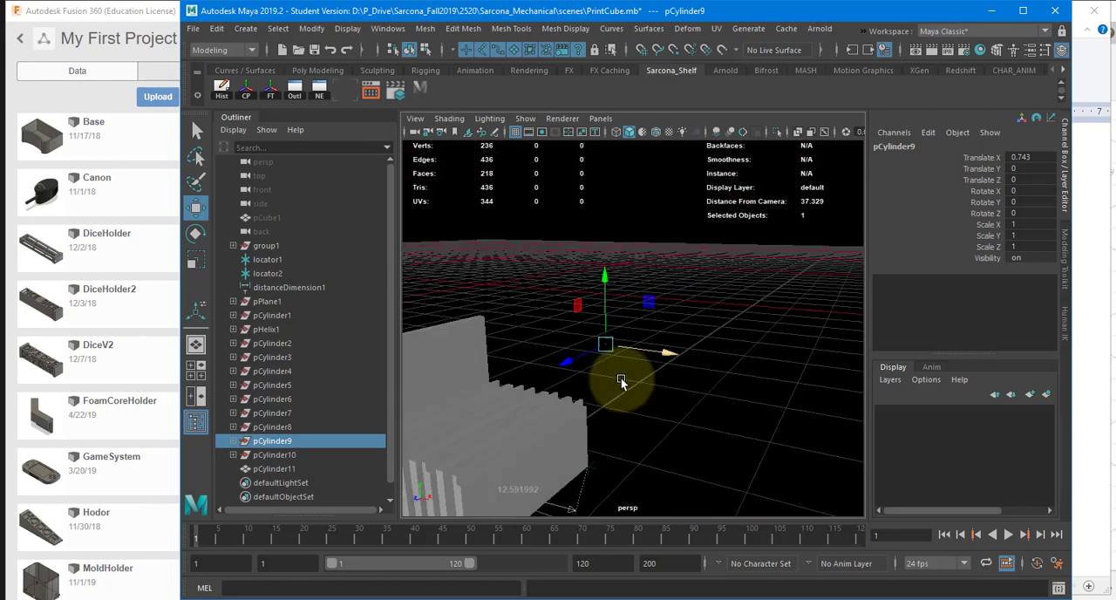
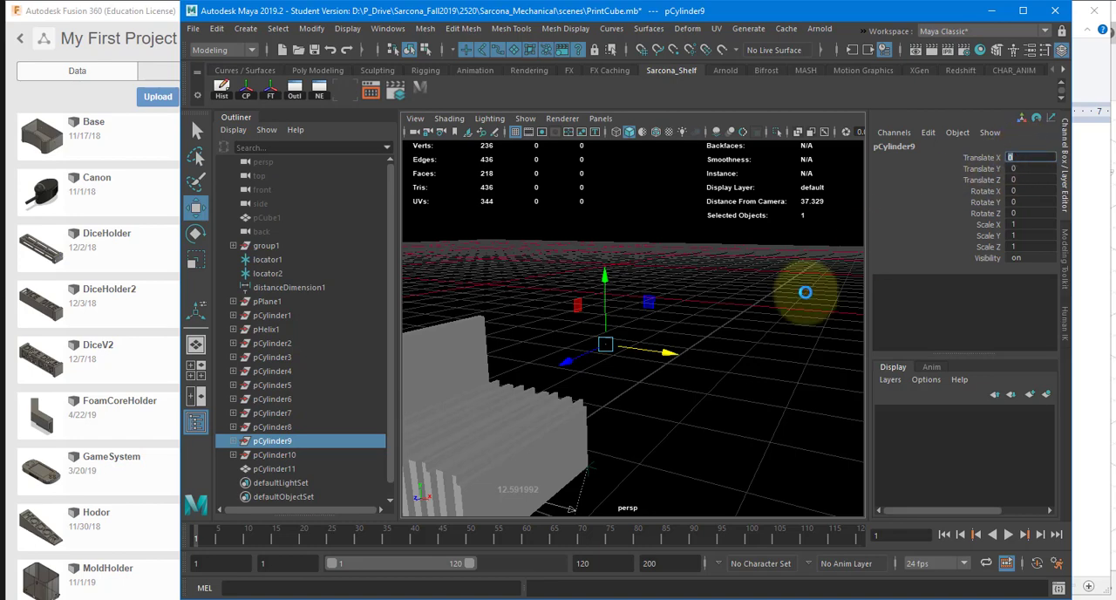
# Step: Delete the Boolean result pCylinder11 and all leftover source nodes from pPlane1 through pCylinder10
pyautogui.click(709, 318)
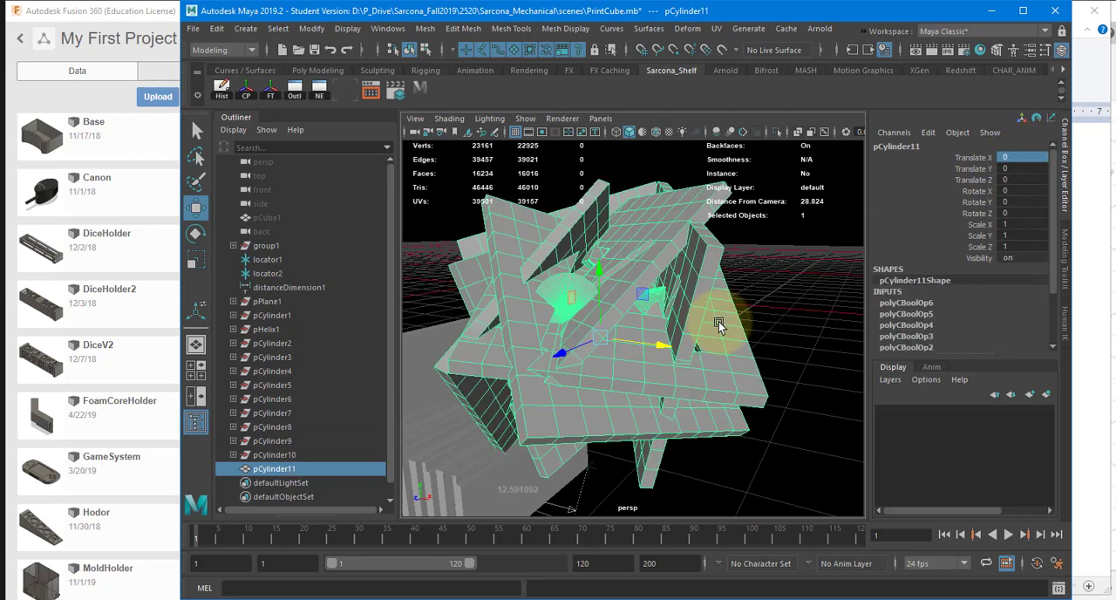
pyautogui.keyDown('alt'); pyautogui.moveTo(704, 342); pyautogui.dragTo(678, 367); pyautogui.keyUp('alt')
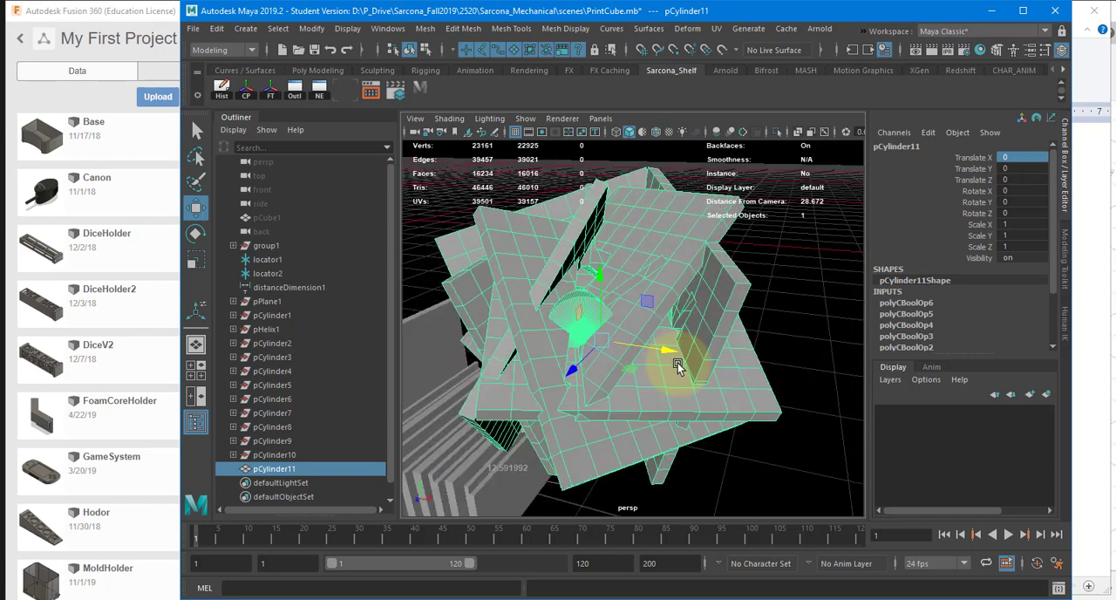
pyautogui.press('Delete')
pyautogui.moveTo(274, 301); pyautogui.dragTo(280, 446)
pyautogui.press('Delete')
# Step: Save the cleaned-up PrintCube.mb scene, accepting the student version notice
pyautogui.keyDown('alt'); pyautogui.moveTo(578, 329); pyautogui.dragTo(700, 280); pyautogui.keyUp('alt')
pyautogui.hotkey('ctrl', 's')
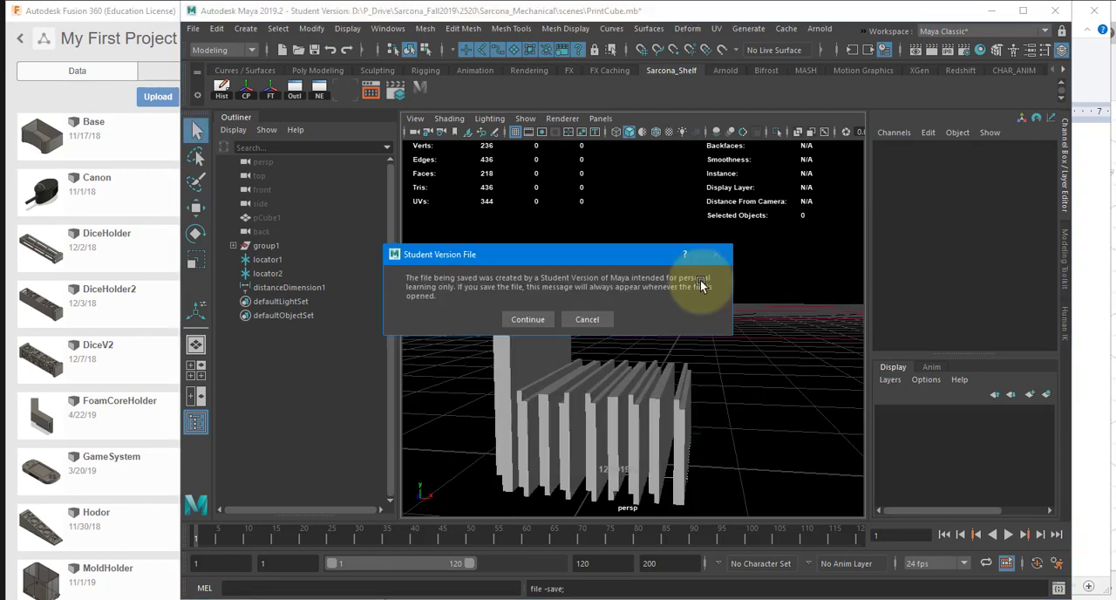
pyautogui.click(525, 319)
pyautogui.click(192, 28)
pyautogui.click(228, 68)
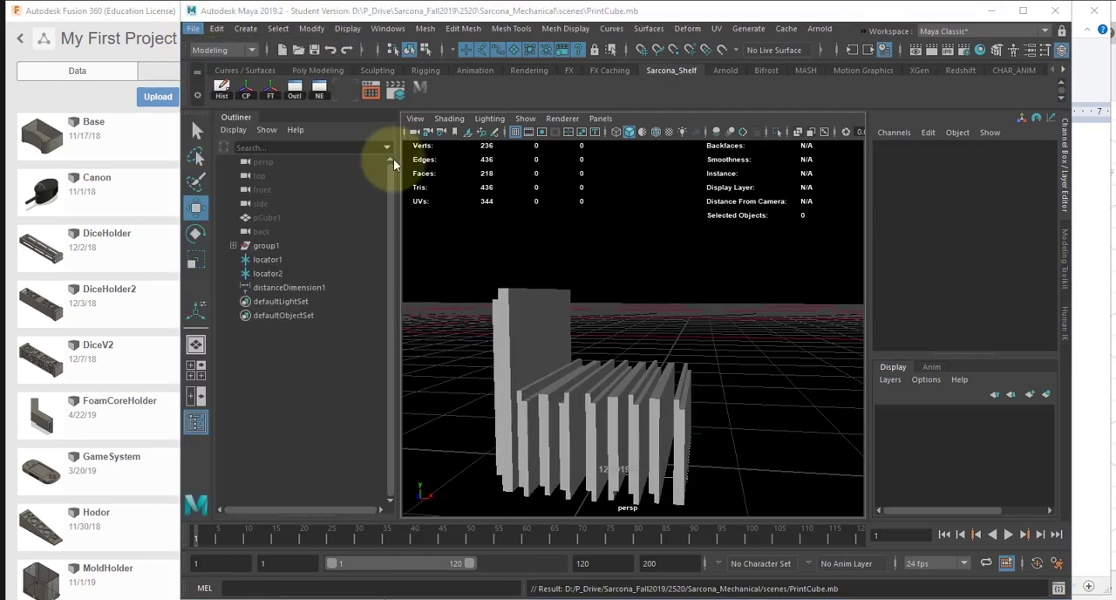
pyautogui.click(233, 35)
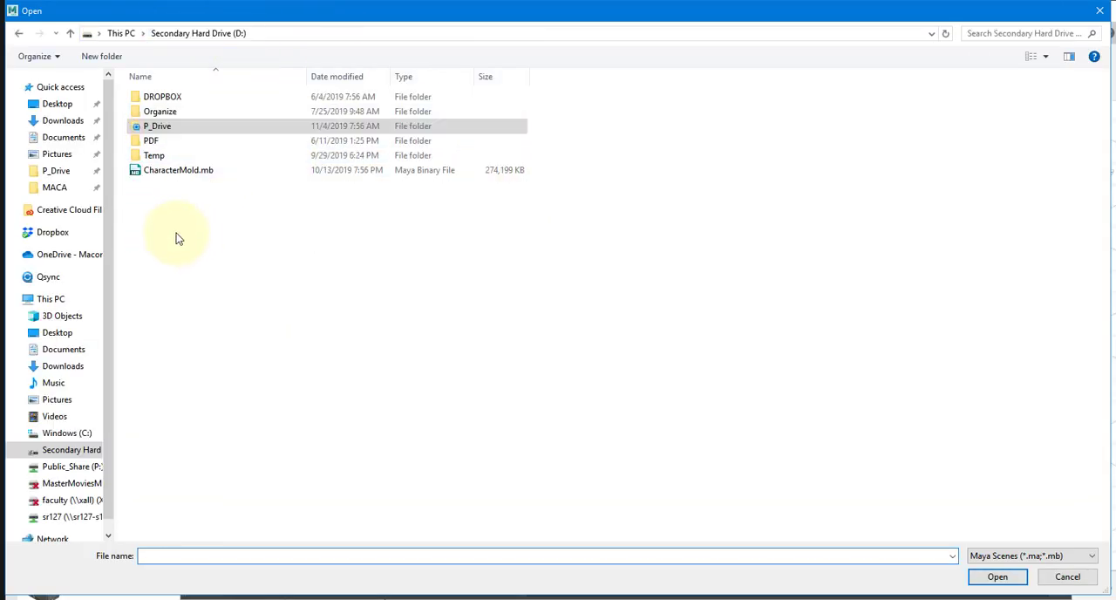
pyautogui.doubleClick(164, 111)
pyautogui.doubleClick(164, 112)
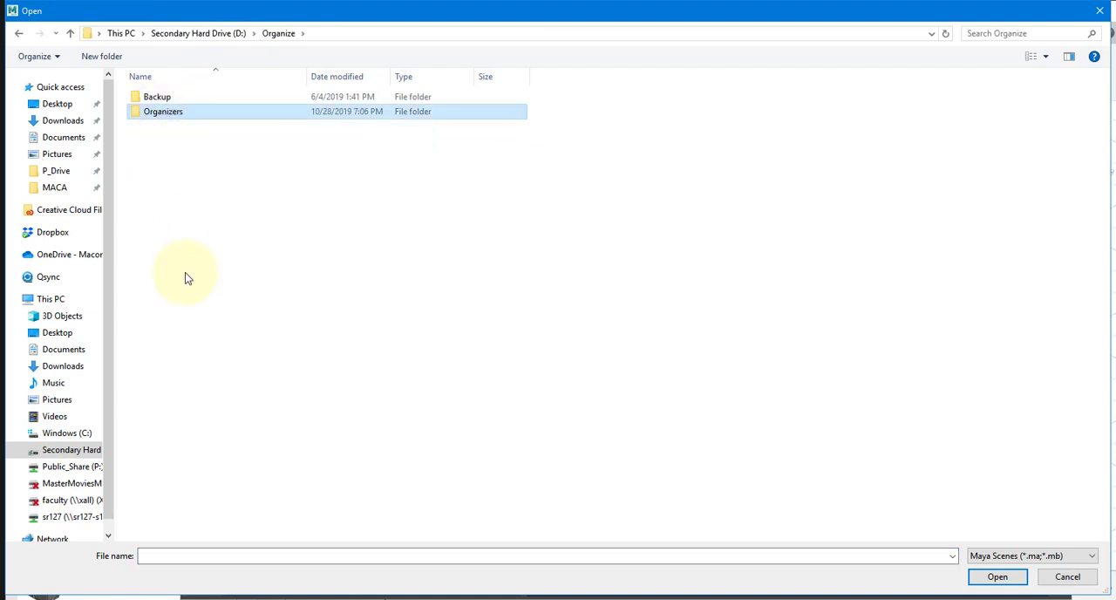
pyautogui.doubleClick(166, 390)
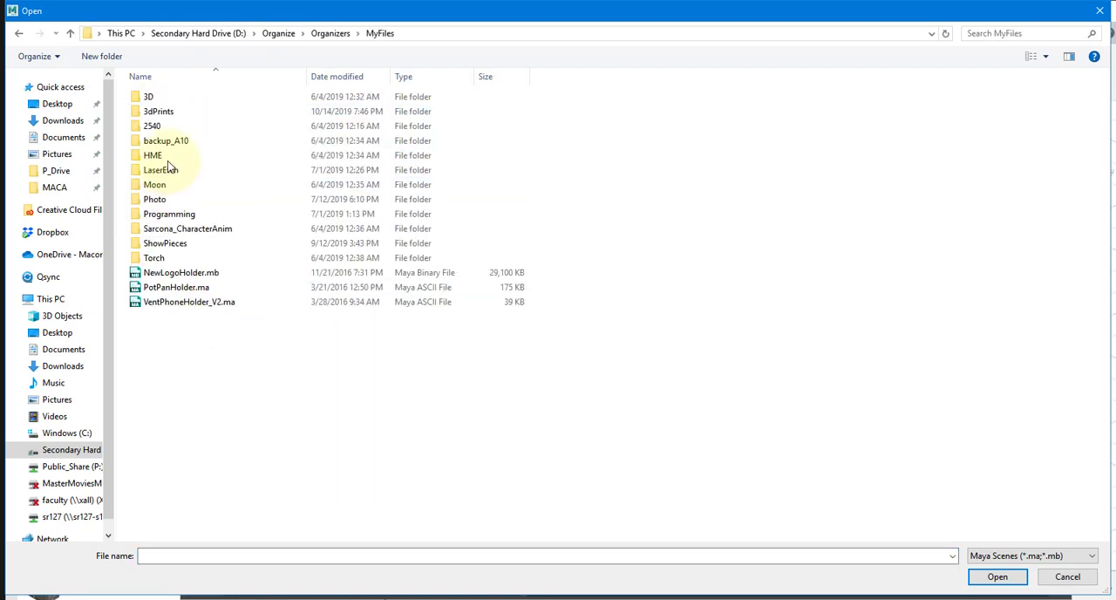
pyautogui.doubleClick(162, 112)
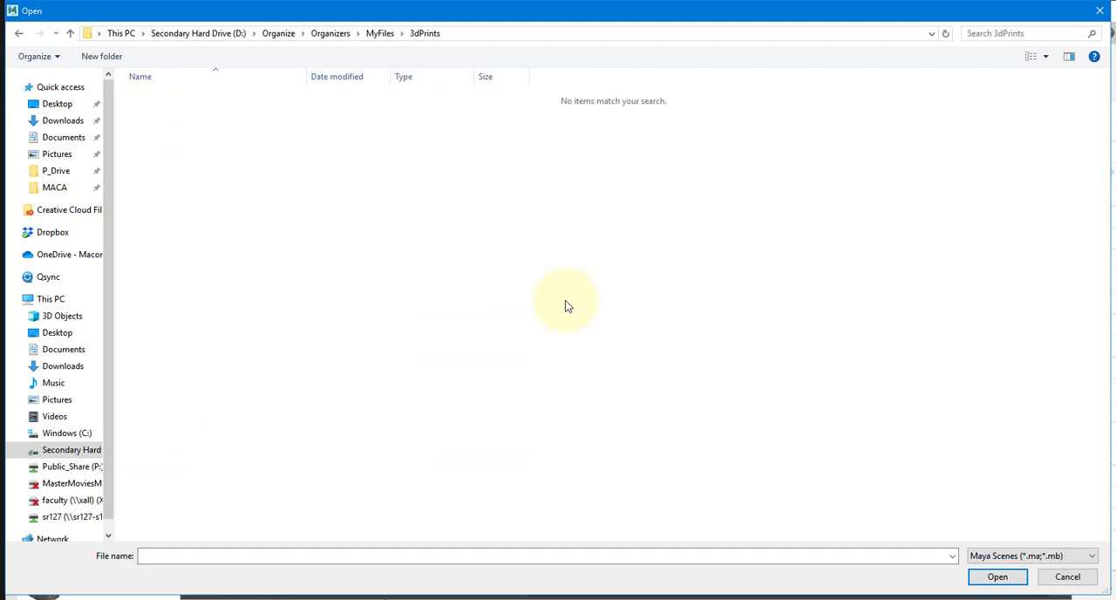
pyautogui.click(1005, 553)
pyautogui.press('Escape')
pyautogui.press('Escape')
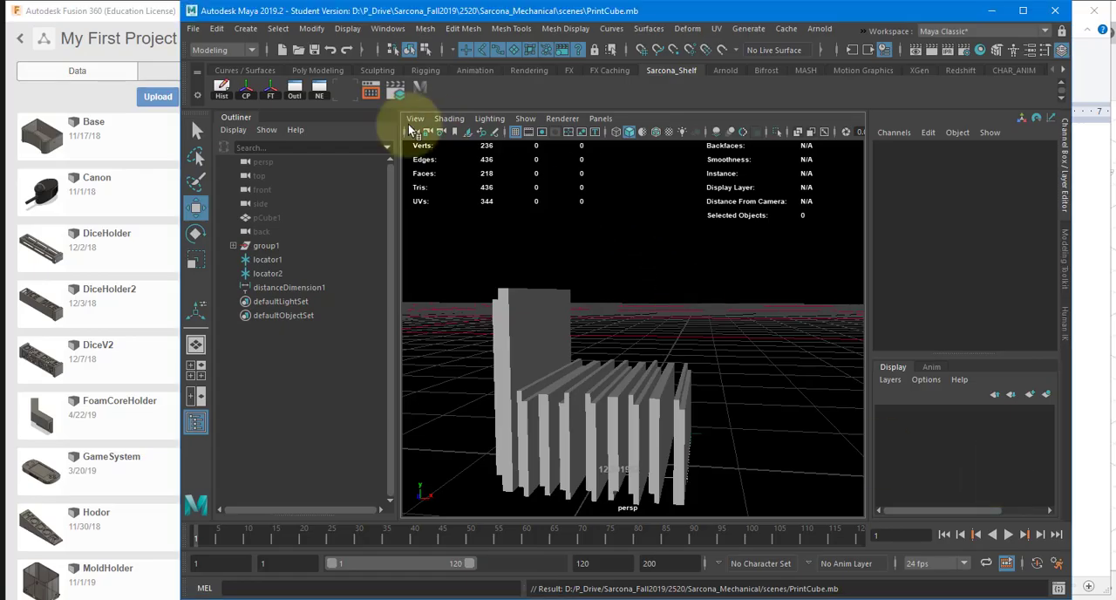
# Step: Start a new scene and try to import CupHolder.stl from the Organize > Organizers > MyFiles > 3dPrints folder on drive D
pyautogui.hotkey('ctrl', 'n')
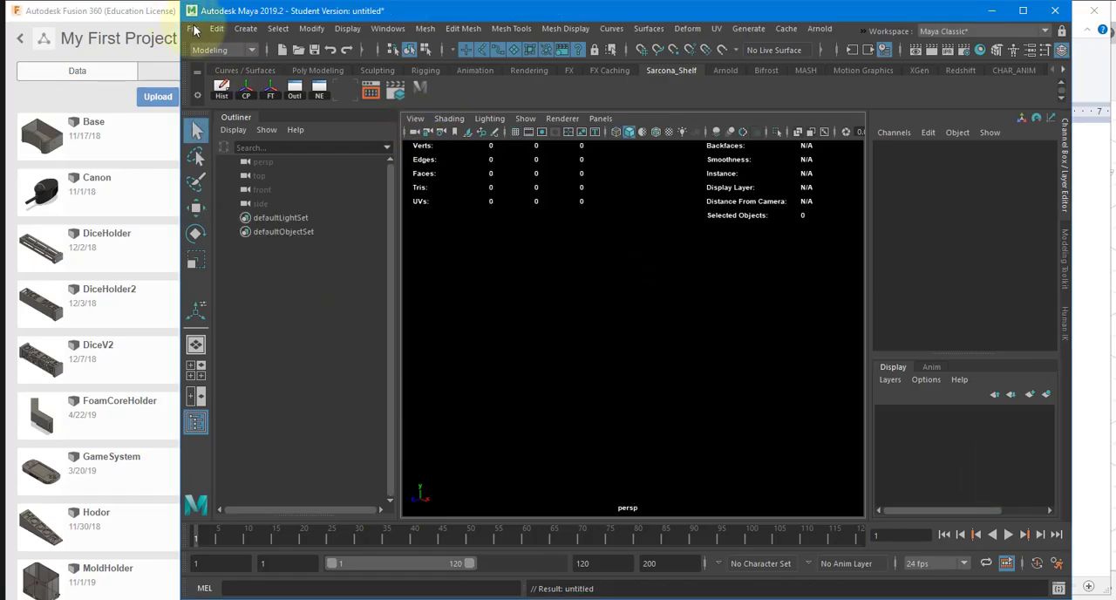
pyautogui.click(195, 30)
pyautogui.click(249, 185)
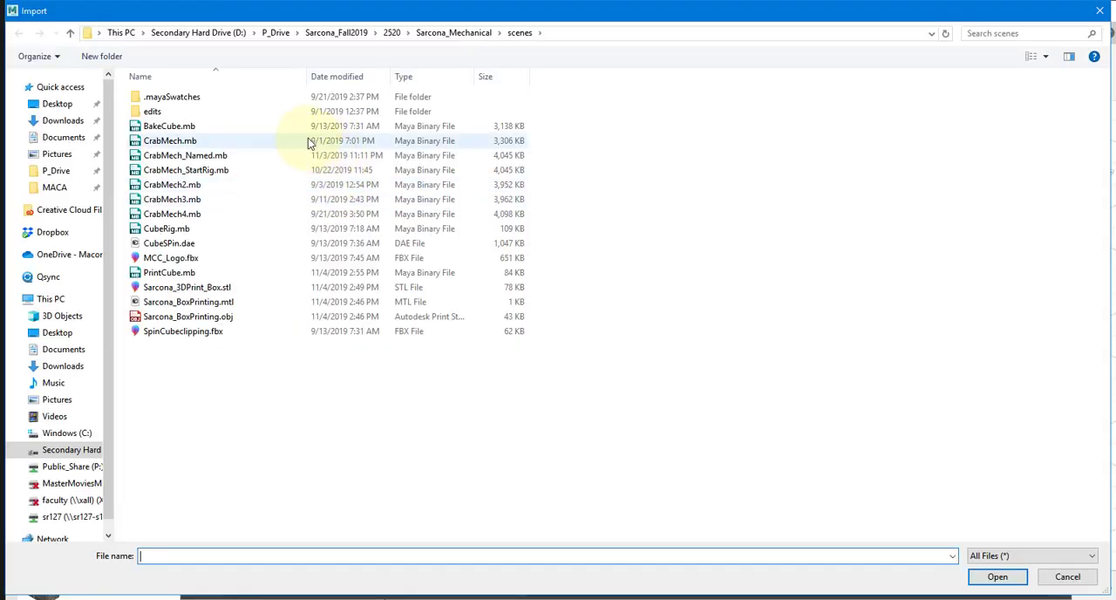
pyautogui.click(186, 33)
pyautogui.doubleClick(179, 112)
pyautogui.click(180, 112)
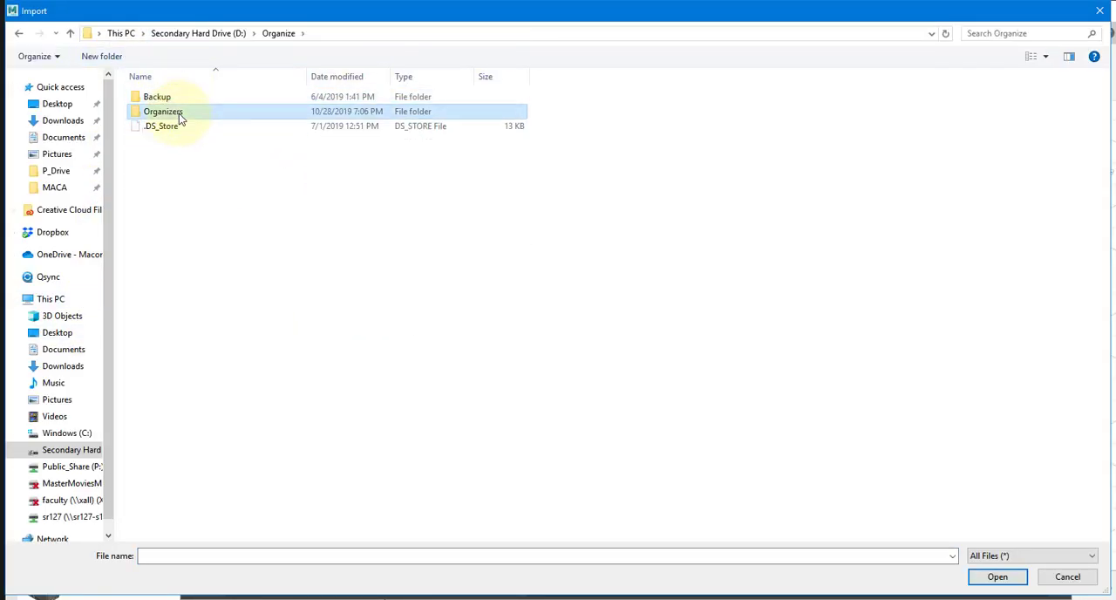
pyautogui.doubleClick(179, 113)
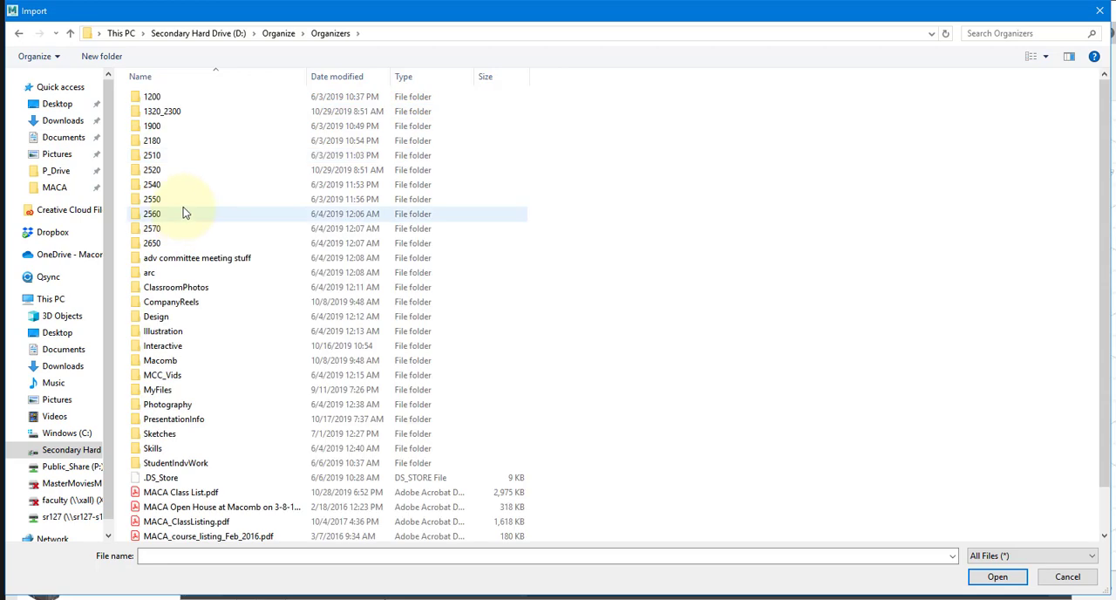
pyautogui.doubleClick(175, 390)
pyautogui.click(184, 112)
pyautogui.doubleClick(199, 106)
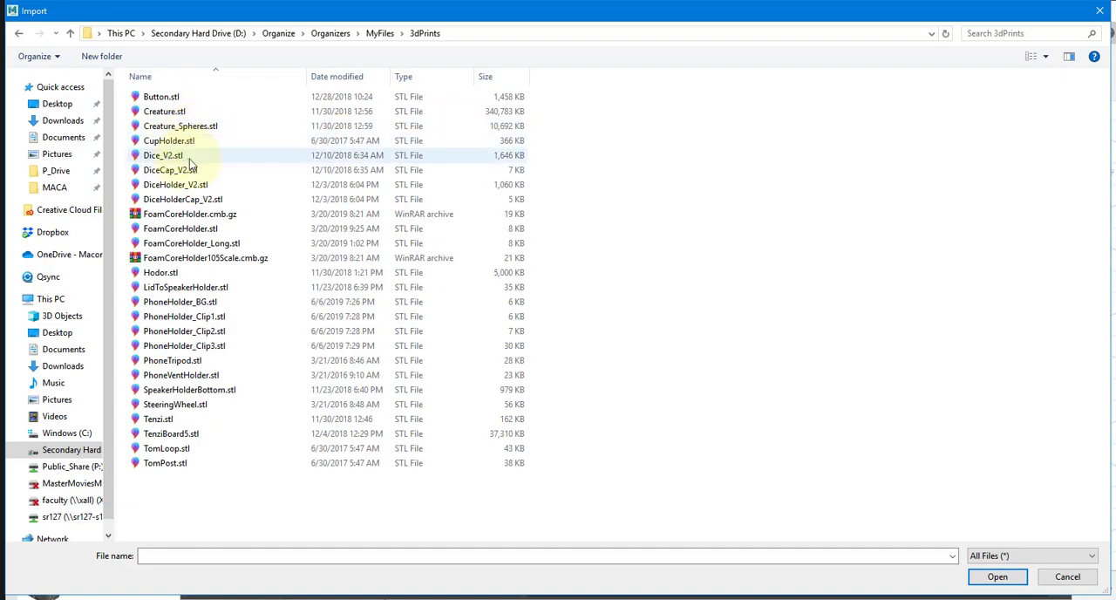
pyautogui.doubleClick(322, 141)
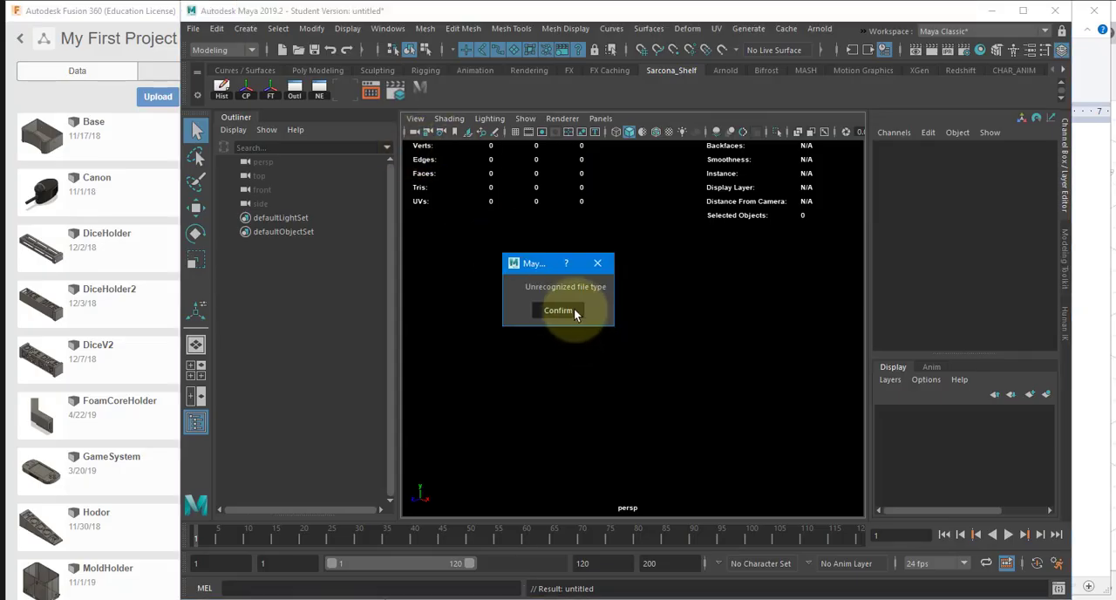
pyautogui.click(558, 310)
pyautogui.click(193, 28)
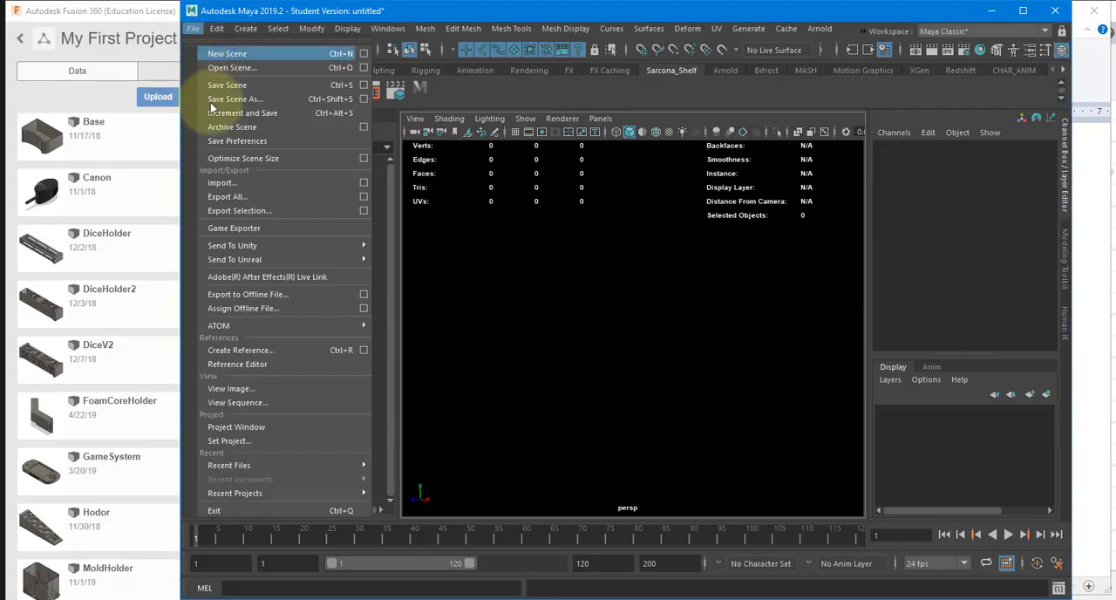
pyautogui.click(228, 182)
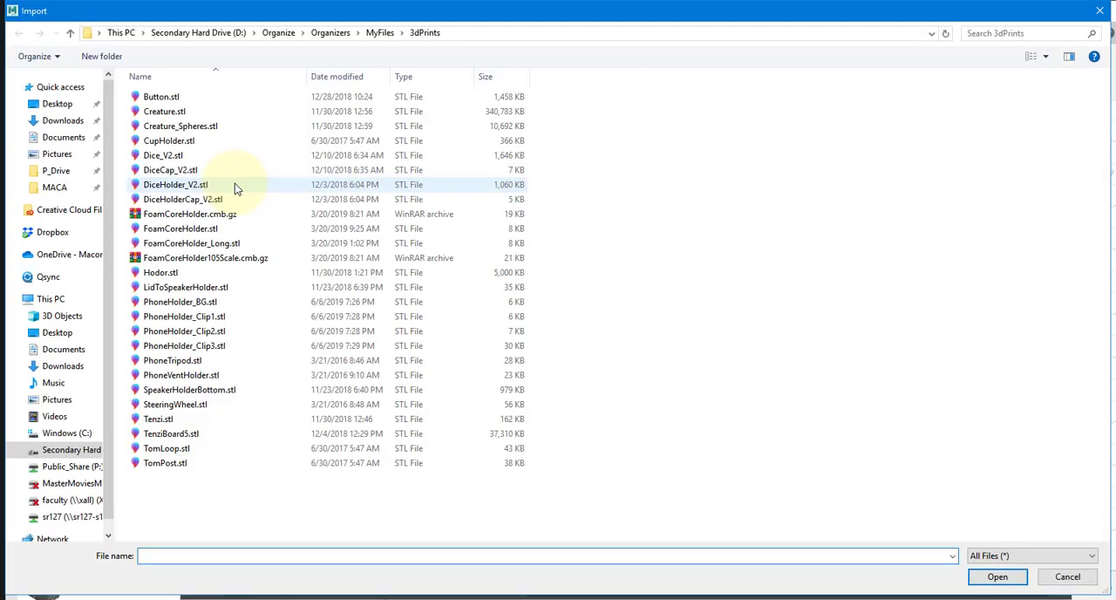
pyautogui.press('Escape')
# Step: Switch to Autodesk Fusion 360 and show its empty untitled design
pyautogui.hotkey('alt', 'Tab')
pyautogui.hotkey('alt', 'Tab')
pyautogui.hotkey('alt', 'Tab')
pyautogui.hotkey('alt', 'Tab')
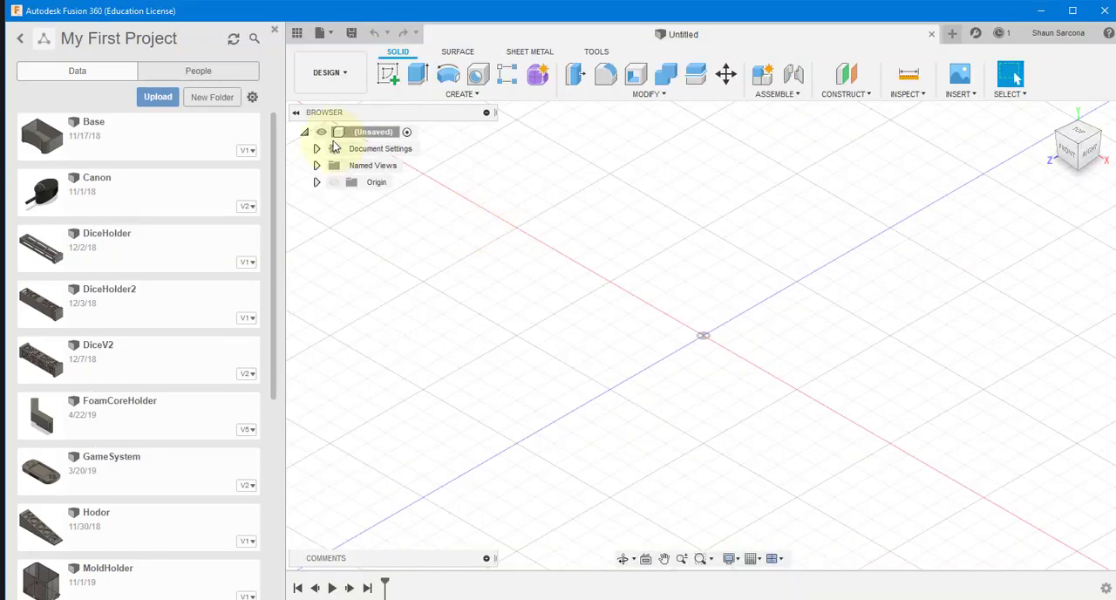
pyautogui.scroll(3, 593, 276)
pyautogui.scroll(-7, 595, 276)
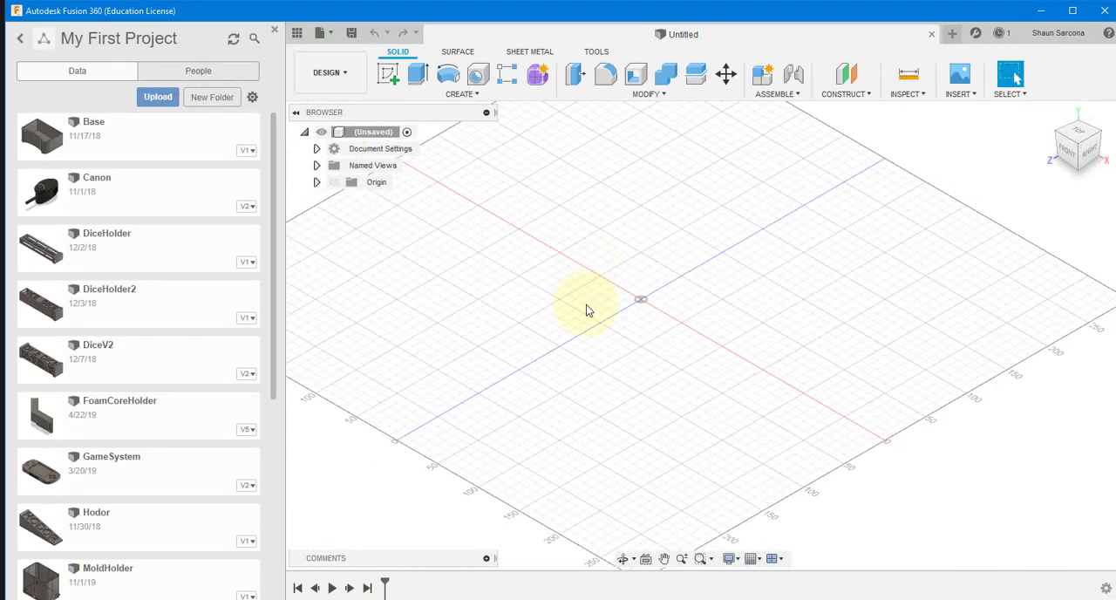
pyautogui.hotkey('alt', 'Tab')
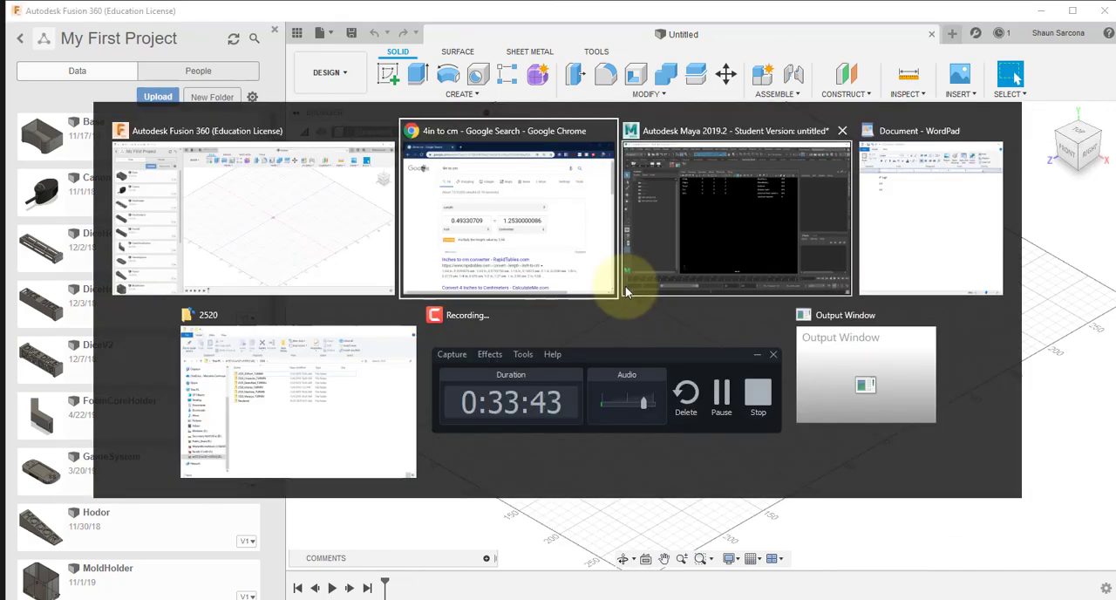
pyautogui.press('Escape')
# Step: Start opening a design file from the local computer instead of from the cloud project
pyautogui.click(335, 35)
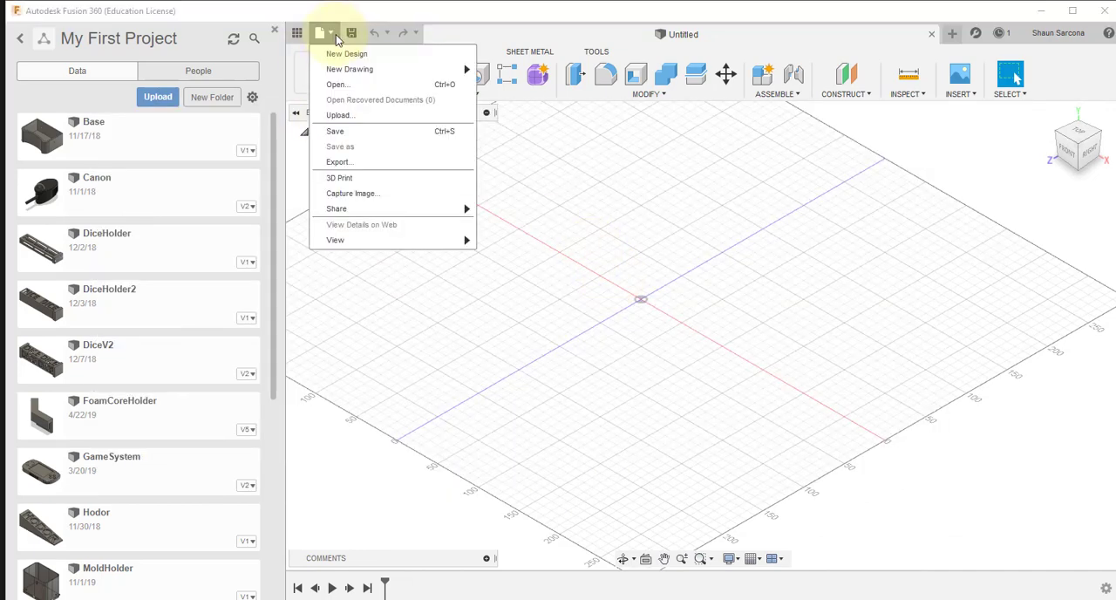
pyautogui.moveTo(377, 215)
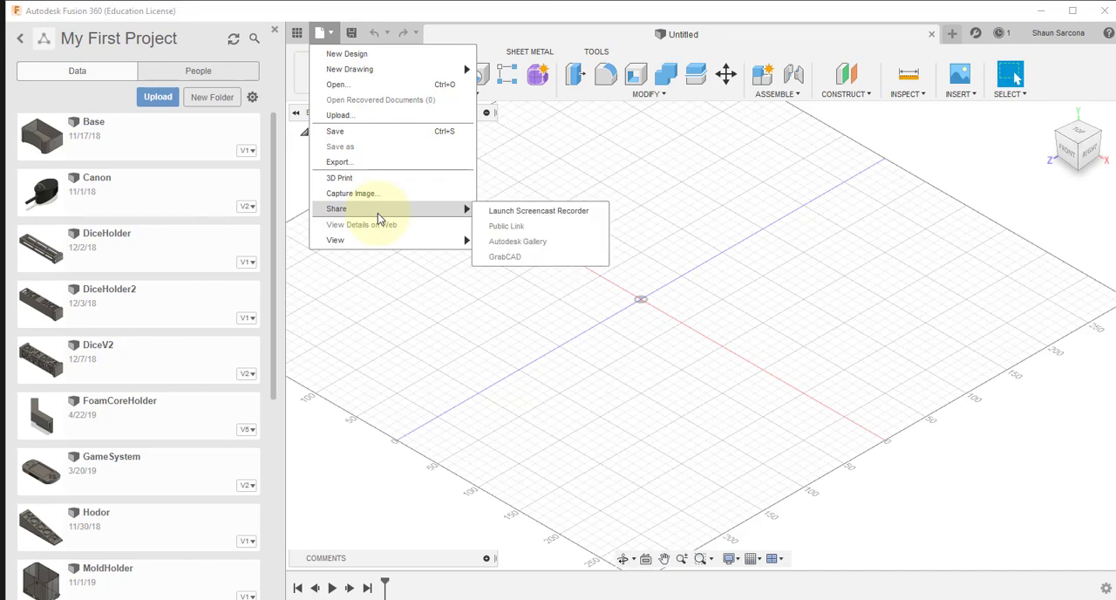
pyautogui.click(353, 85)
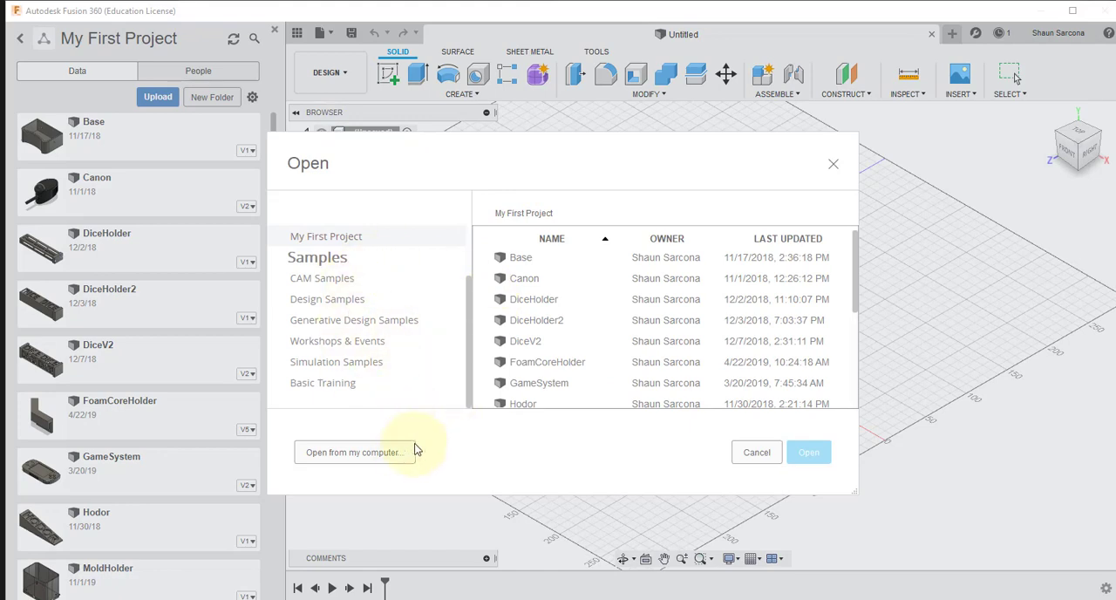
pyautogui.click(387, 447)
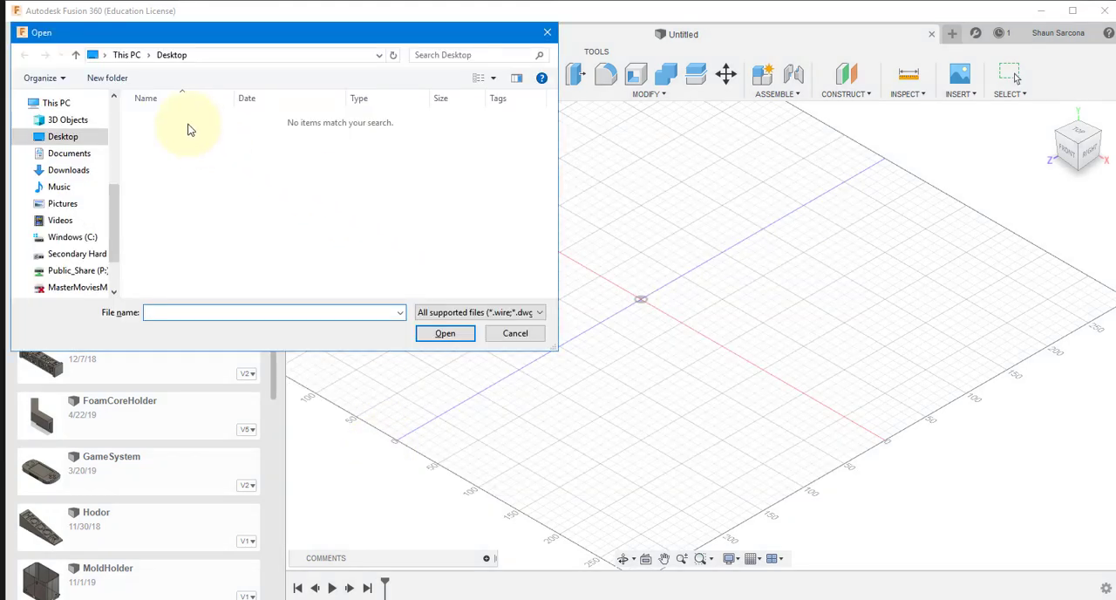
pyautogui.hotkey('alt', 'Tab')
pyautogui.hotkey('alt', 'Tab')
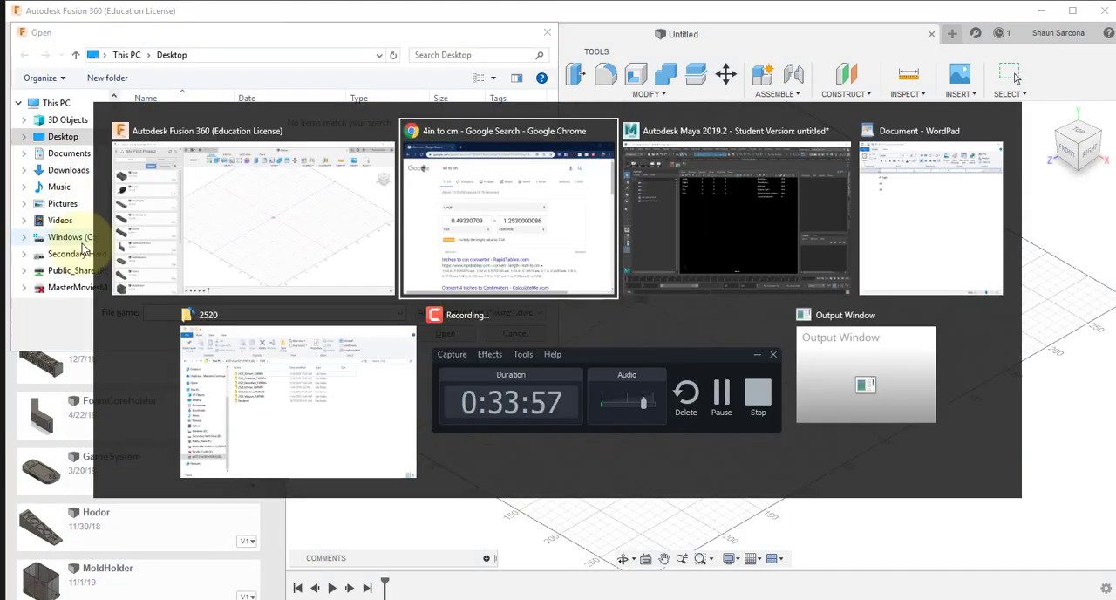
pyautogui.hotkey('alt', 'Tab')
pyautogui.hotkey('alt', 'Tab')
pyautogui.hotkey('alt', 'Tab')
pyautogui.hotkey('alt', 'Tab')
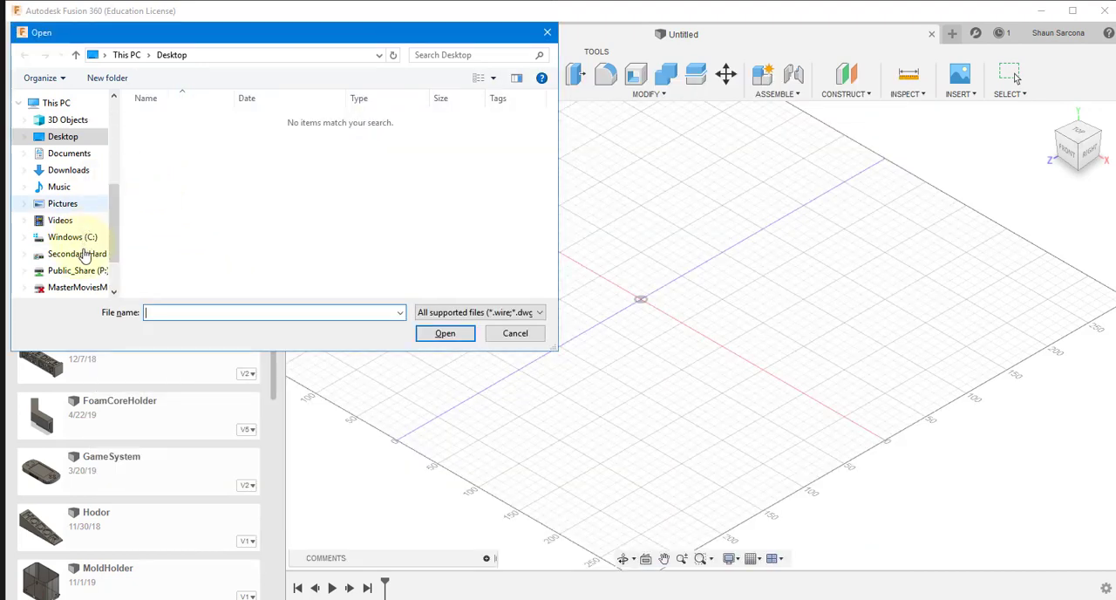
# Step: Open CupHolder.stl from the Organize > Organizers > MyFiles > 3dPrints folder on the secondary hard drive D
pyautogui.click(85, 253)
pyautogui.click(157, 134)
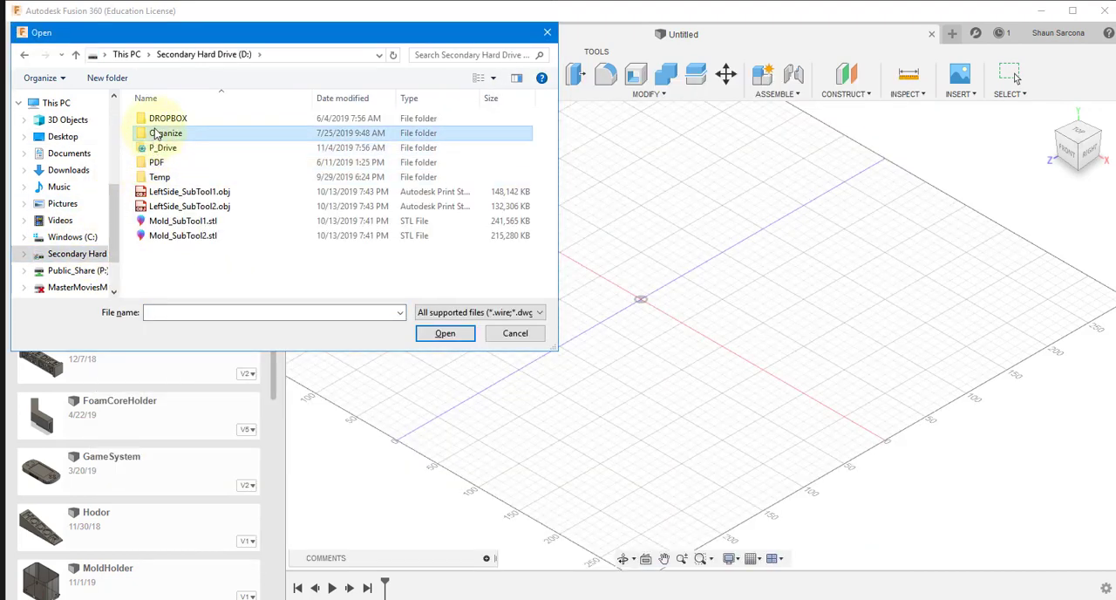
pyautogui.doubleClick(157, 134)
pyautogui.doubleClick(162, 135)
pyautogui.scroll(-2, 170, 259)
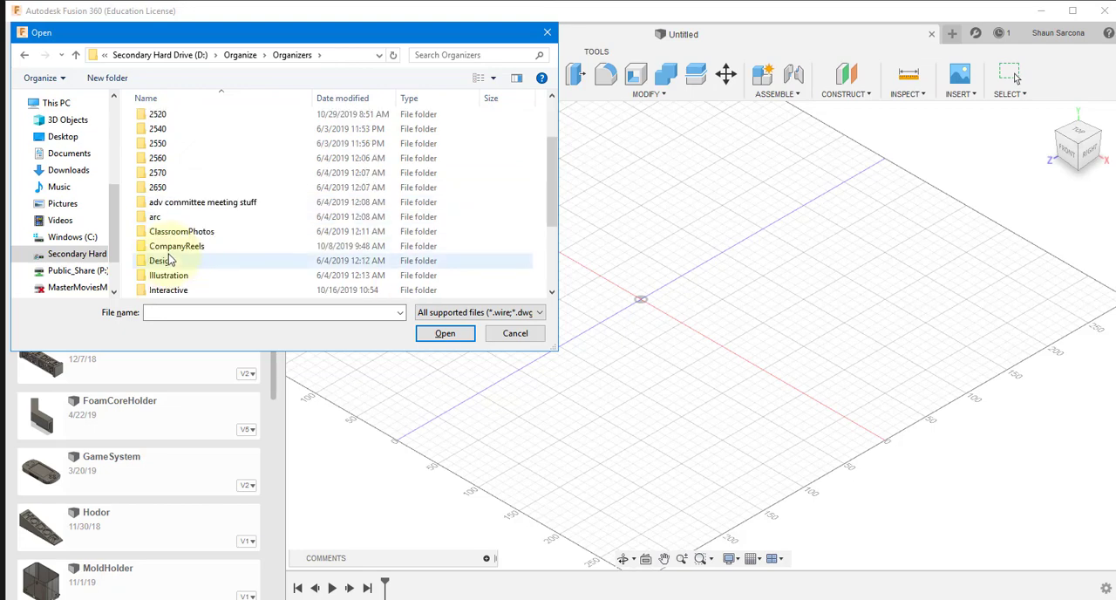
pyautogui.scroll(-3, 169, 260)
pyautogui.doubleClick(164, 214)
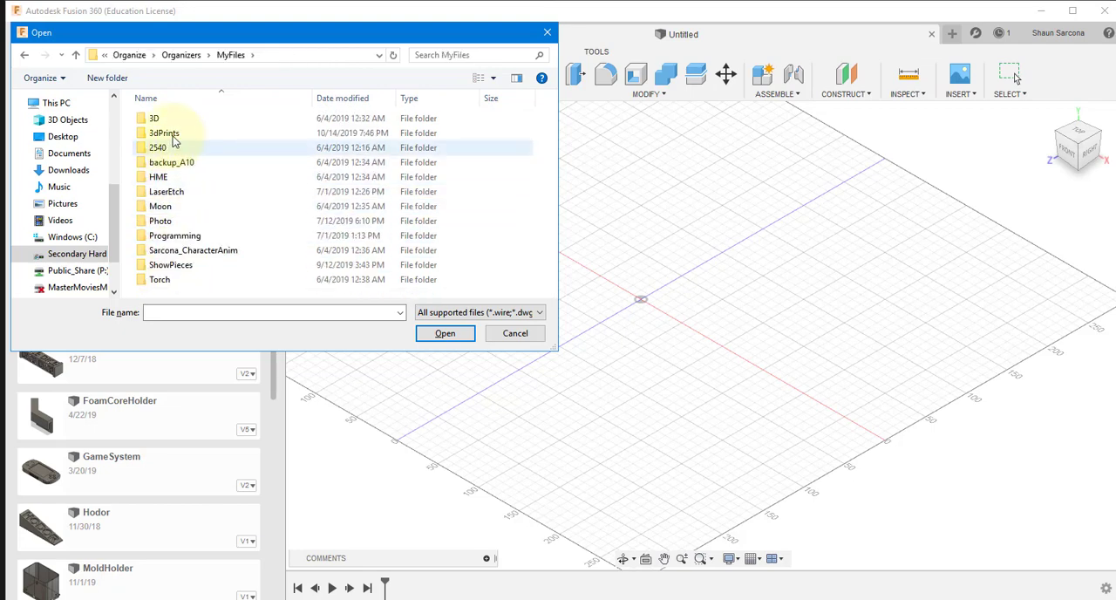
pyautogui.doubleClick(166, 134)
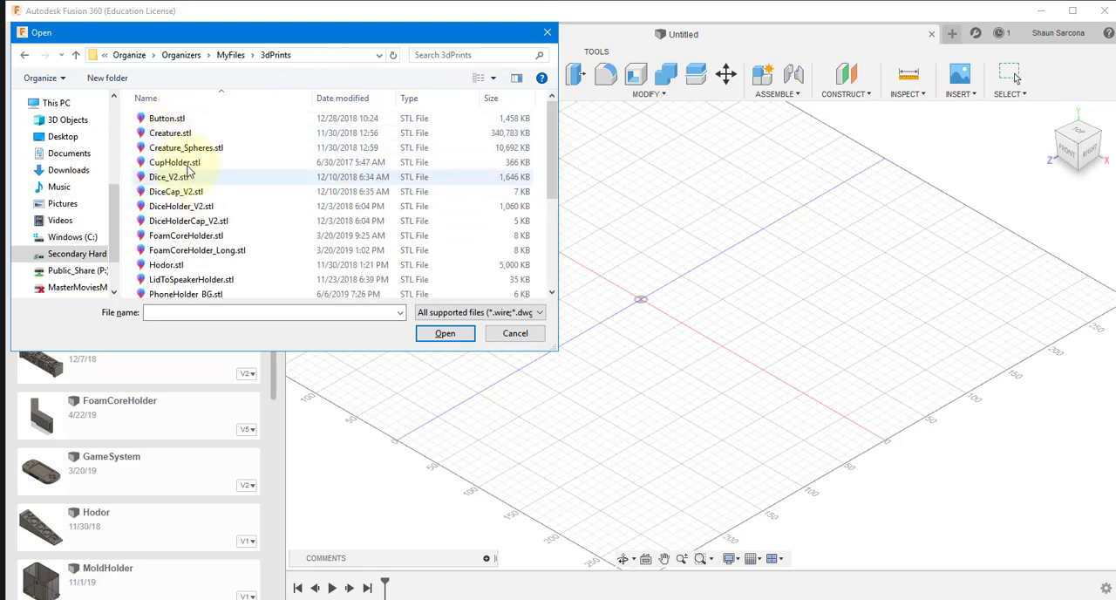
pyautogui.doubleClick(178, 163)
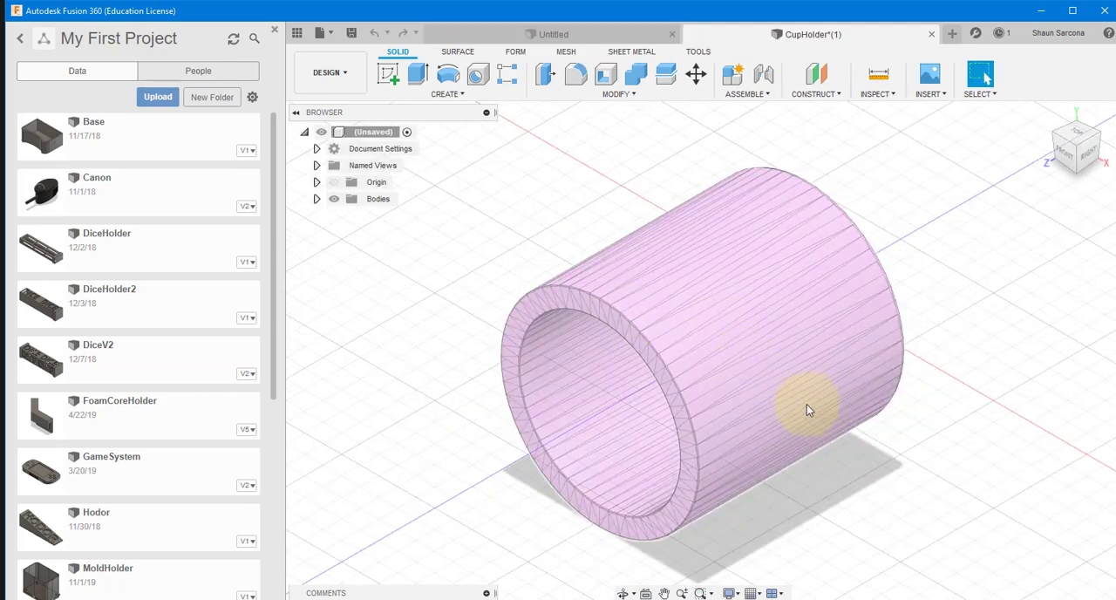
# Step: Examine the imported cup holder mesh, its available commands and its hollow interior from the front
pyautogui.click(806, 407)
pyautogui.moveTo(979, 299); pyautogui.dragTo(929, 297, button='middle')
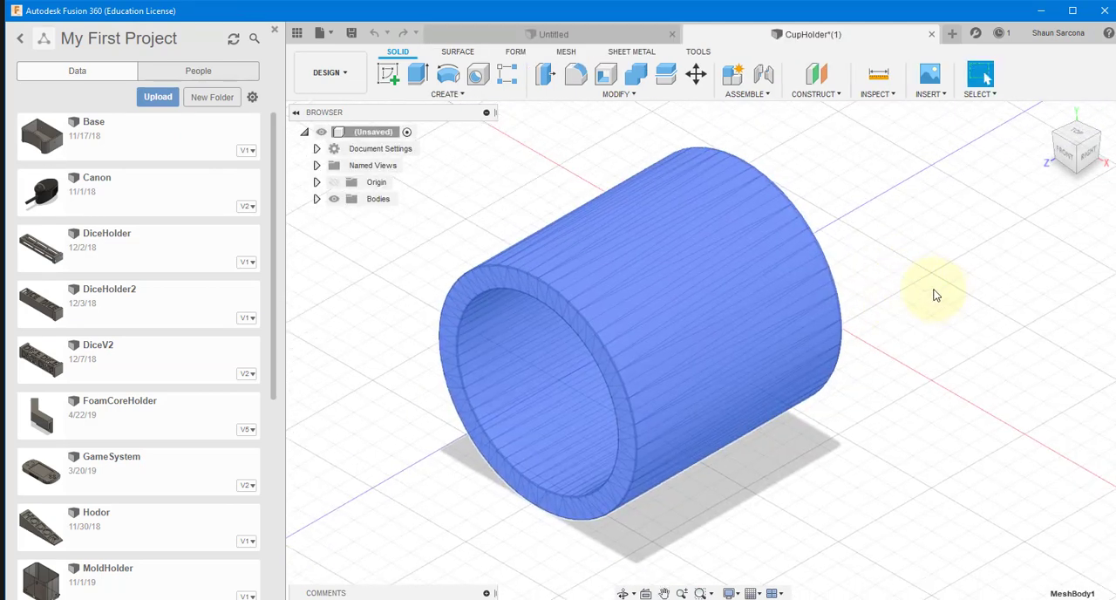
pyautogui.click(930, 282)
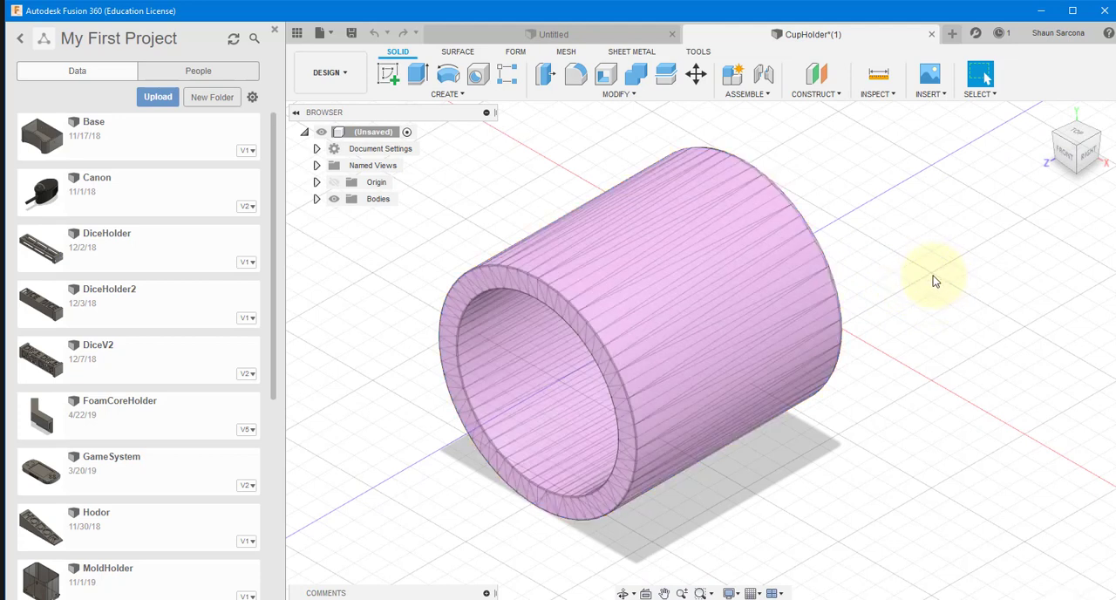
pyautogui.rightClick(940, 274)
pyautogui.click(945, 279)
pyautogui.rightClick(947, 279)
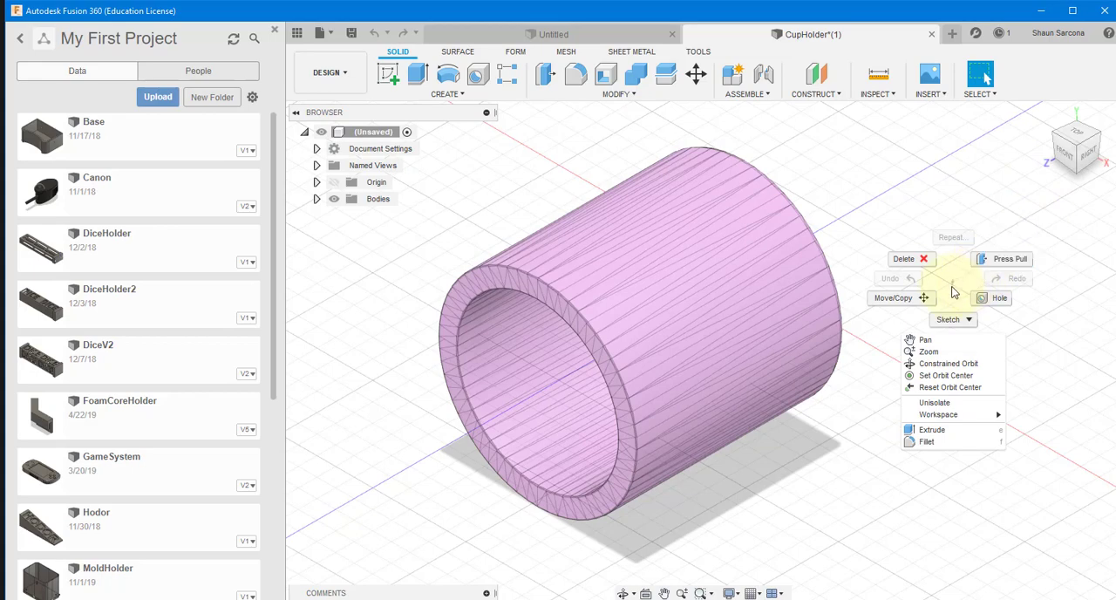
pyautogui.press('Escape')
pyautogui.moveTo(1065, 139)
pyautogui.mouseDown()
pyautogui.moveTo(983, 130)
pyautogui.moveTo(877, 75)
pyautogui.moveTo(924, 122)
pyautogui.moveTo(1089, 69)
pyautogui.moveTo(1080, 157)
pyautogui.moveTo(1099, 113)
pyautogui.moveTo(5, 106)
pyautogui.moveTo(4, 74)
pyautogui.moveTo(1084, 124)
pyautogui.moveTo(1103, 91)
pyautogui.moveTo(1096, 125)
pyautogui.moveTo(1090, 104)
pyautogui.mouseUp()
# Step: Open FoamCoreHolder.stl from the local 3dPrints folder and inspect its slotted shape from several sides
pyautogui.click(330, 35)
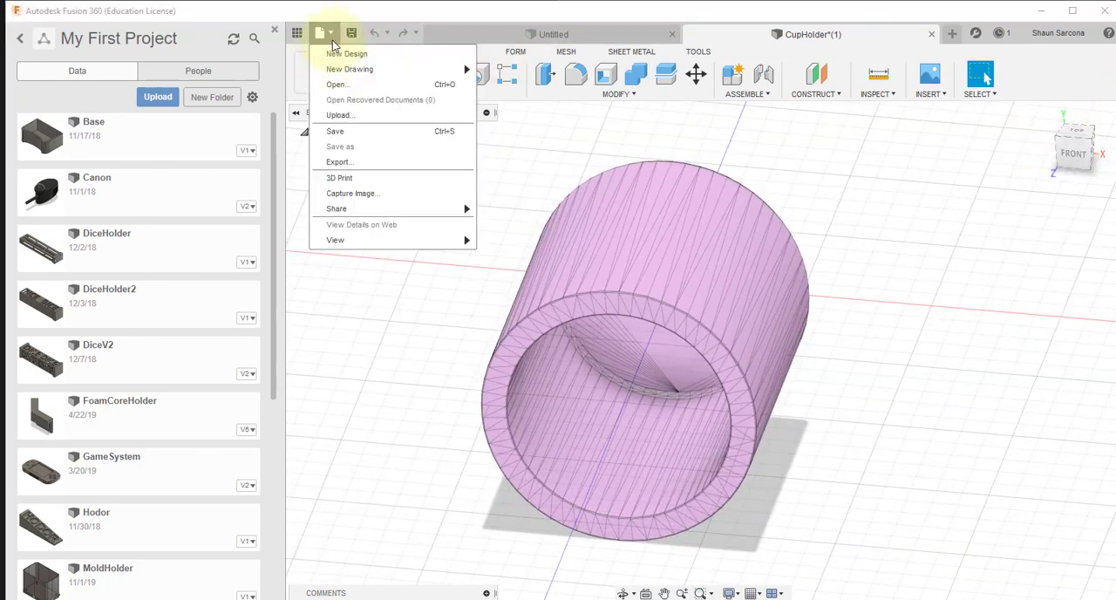
pyautogui.click(338, 85)
pyautogui.click(381, 460)
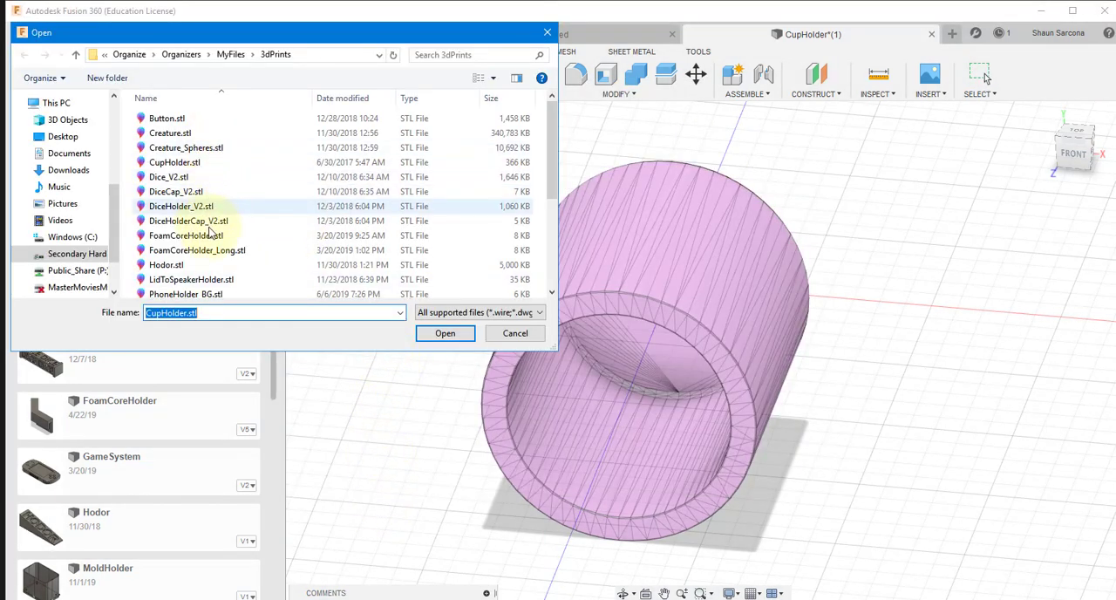
pyautogui.doubleClick(209, 237)
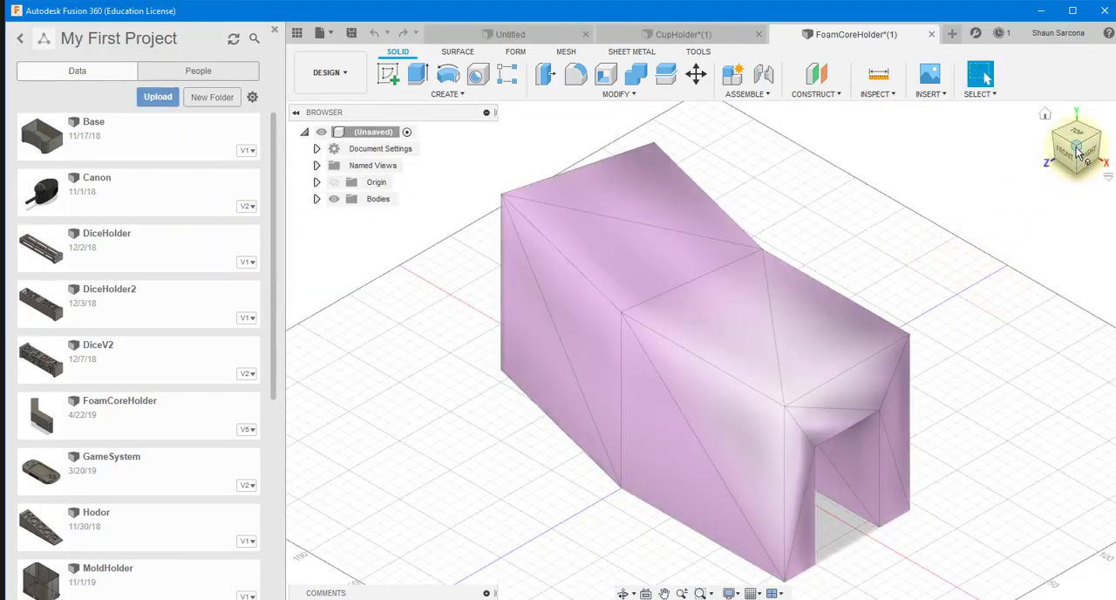
pyautogui.moveTo(1078, 155)
pyautogui.mouseDown()
pyautogui.moveTo(979, 21)
pyautogui.moveTo(964, 542)
pyautogui.moveTo(953, 553)
pyautogui.moveTo(971, 568)
pyautogui.moveTo(4, 553)
pyautogui.moveTo(1039, 580)
pyautogui.moveTo(1077, 149)
pyautogui.mouseUp()
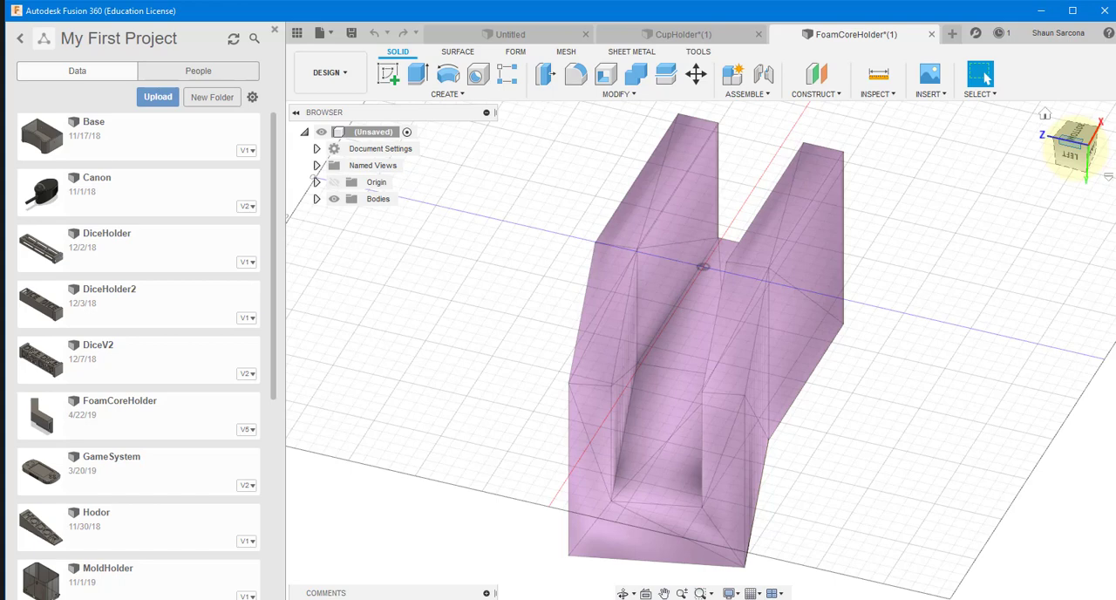
# Step: Hide the project data list and open PhoneTripod.stl from the local 3dPrints folder
pyautogui.click(301, 33)
pyautogui.click(39, 32)
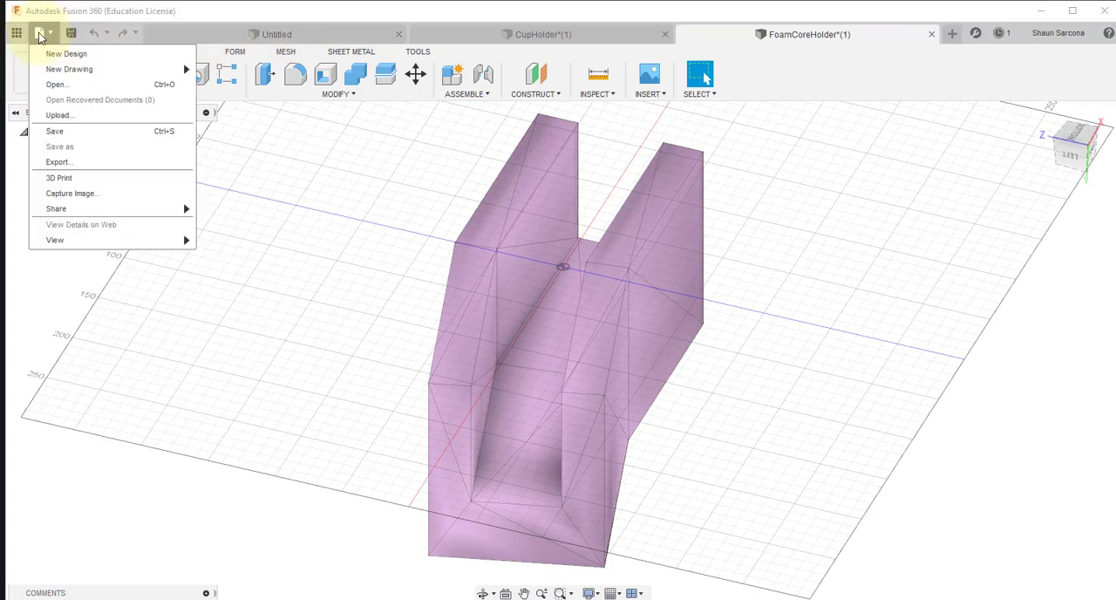
pyautogui.click(63, 86)
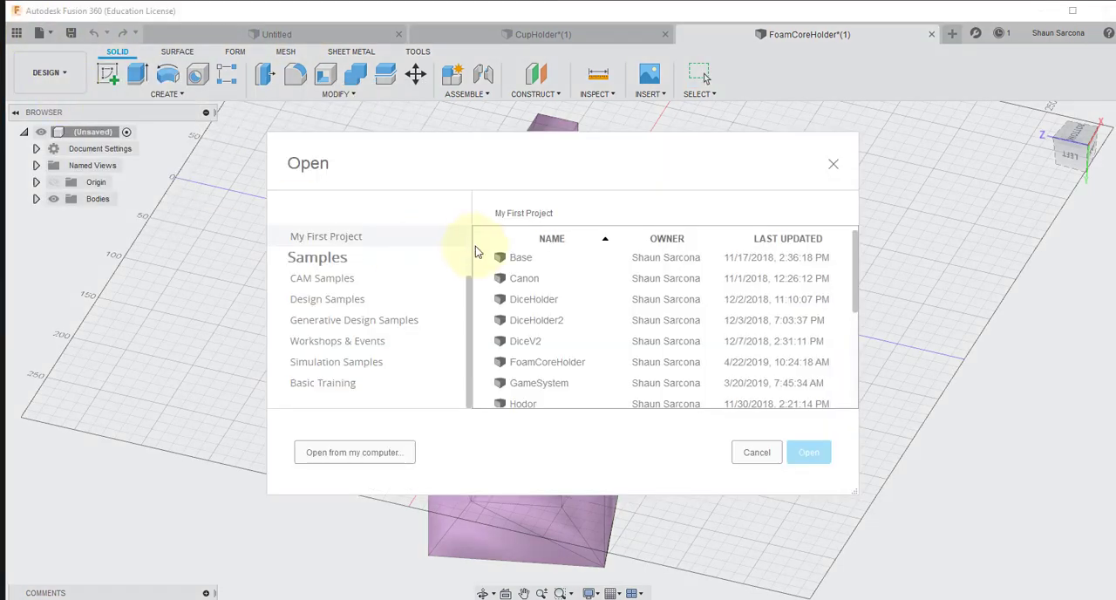
pyautogui.click(340, 451)
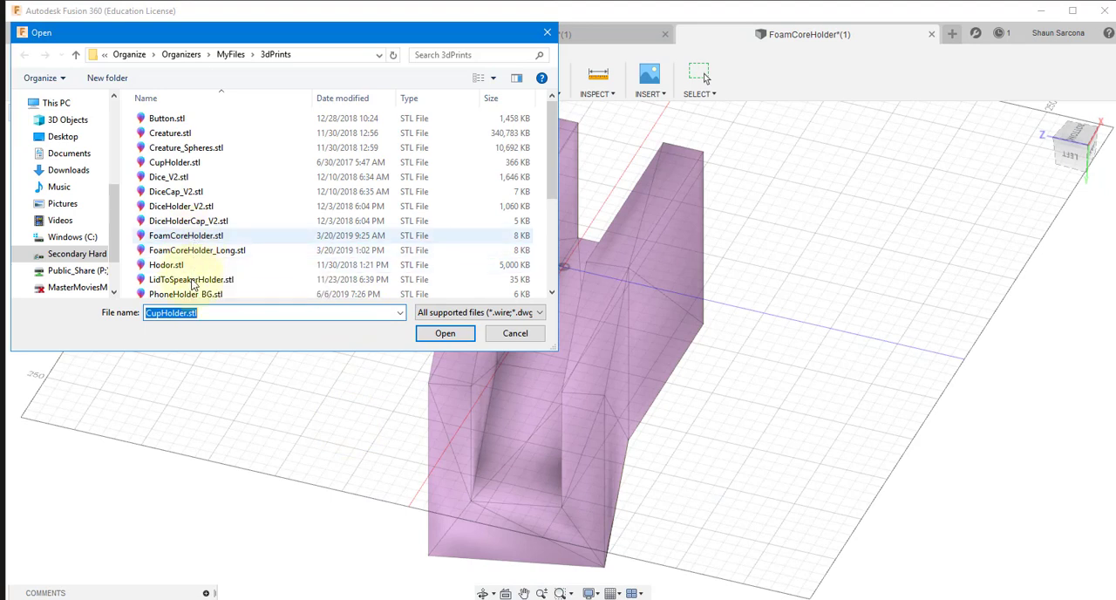
pyautogui.scroll(-2, 199, 235)
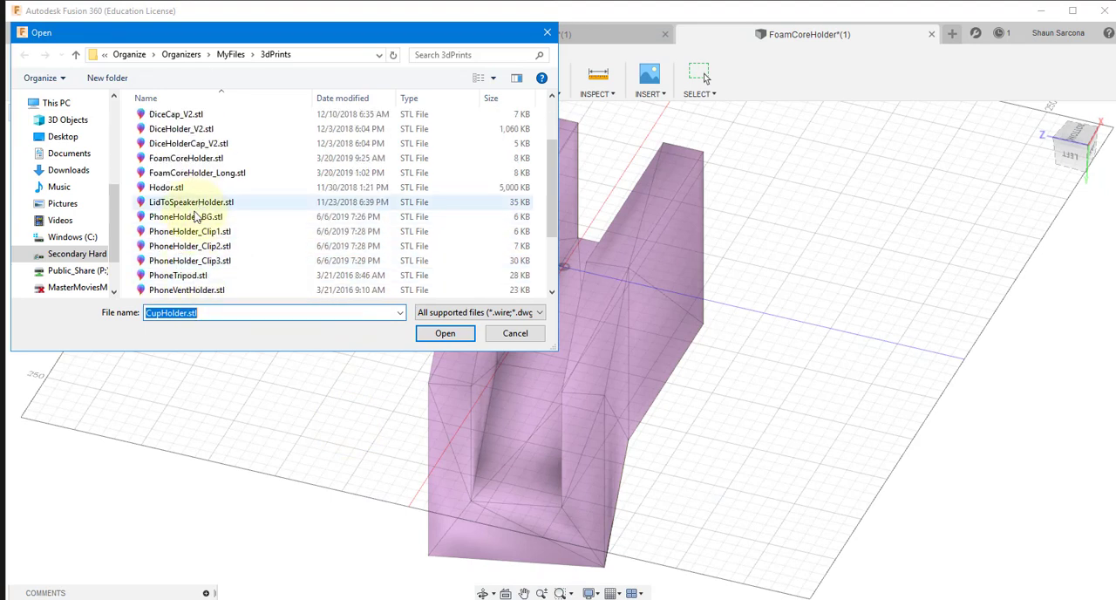
pyautogui.scroll(-1, 192, 229)
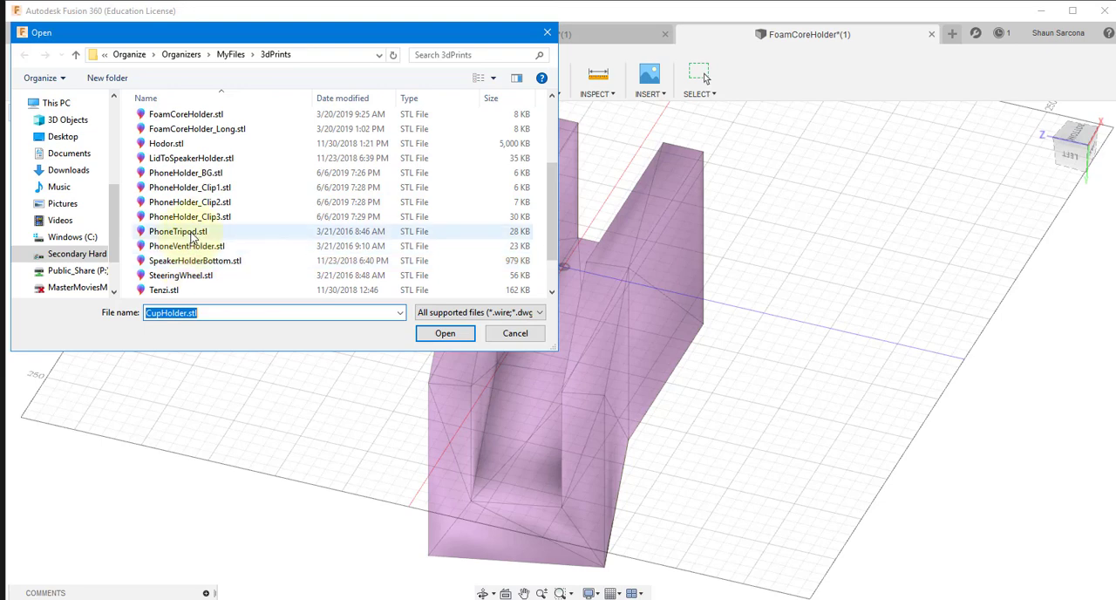
pyautogui.doubleClick(191, 232)
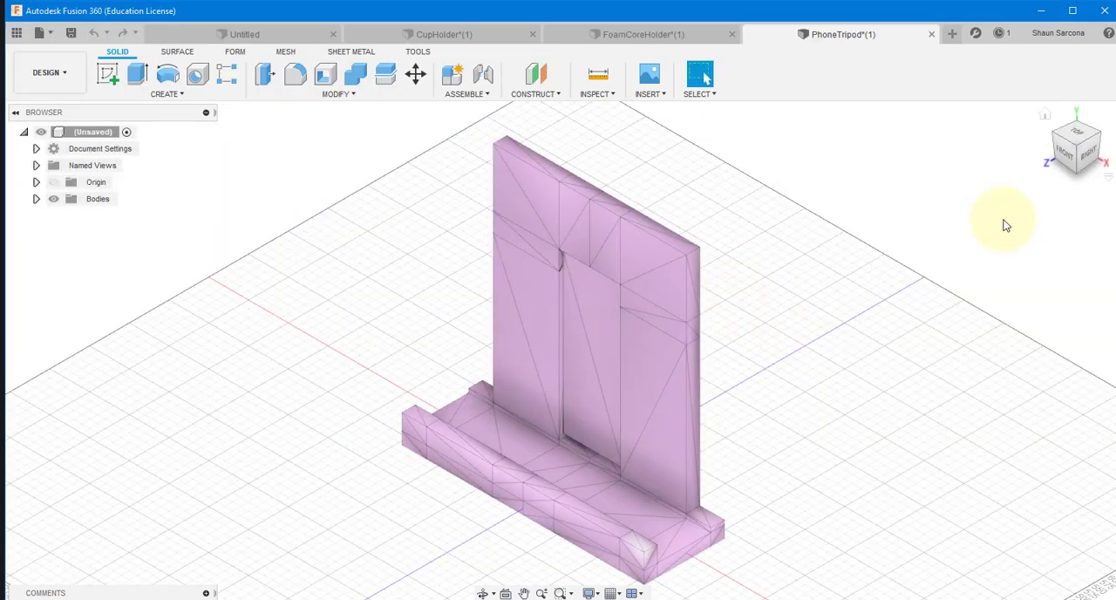
# Step: Examine the phone tripod mesh from the back, front and side, including the slot in its upright plate
pyautogui.moveTo(1078, 150); pyautogui.dragTo(538, 275)
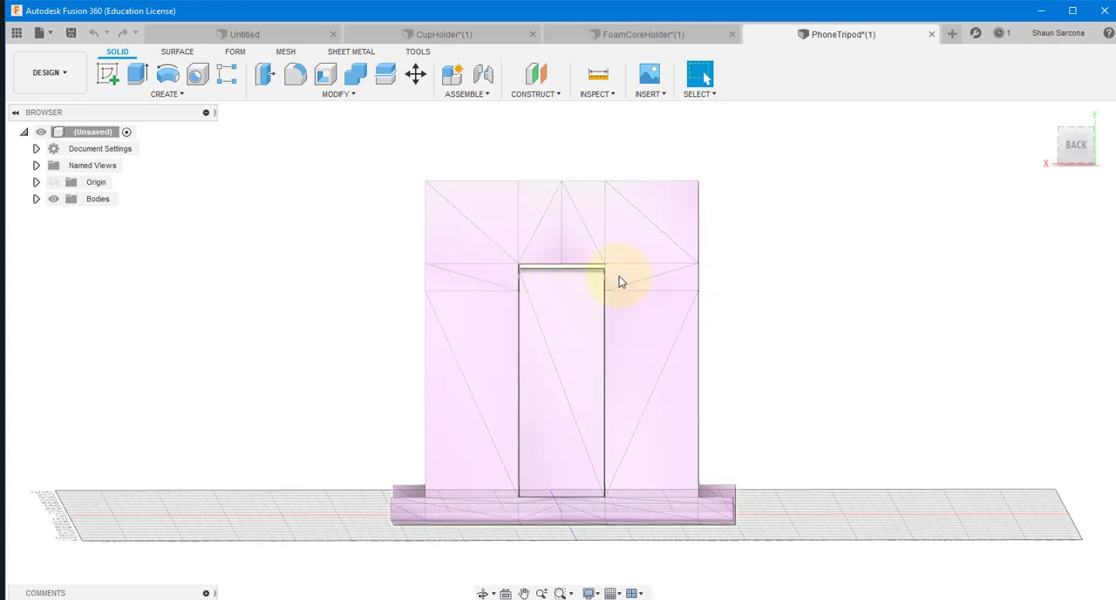
pyautogui.moveTo(695, 294); pyautogui.dragTo(674, 279, button='middle')
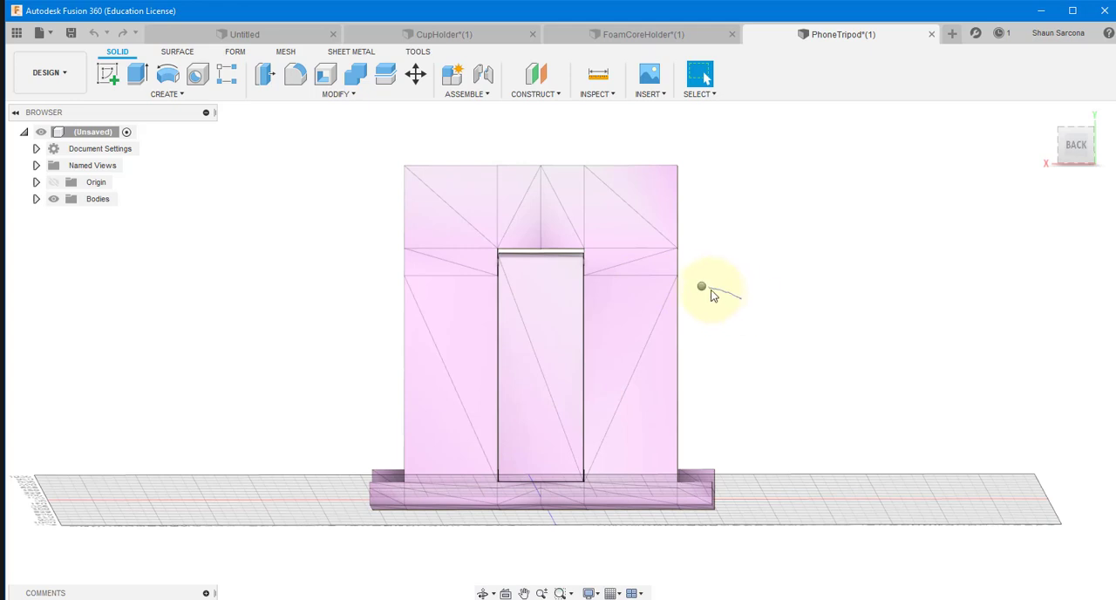
pyautogui.rightClick(702, 287)
pyautogui.click(703, 289)
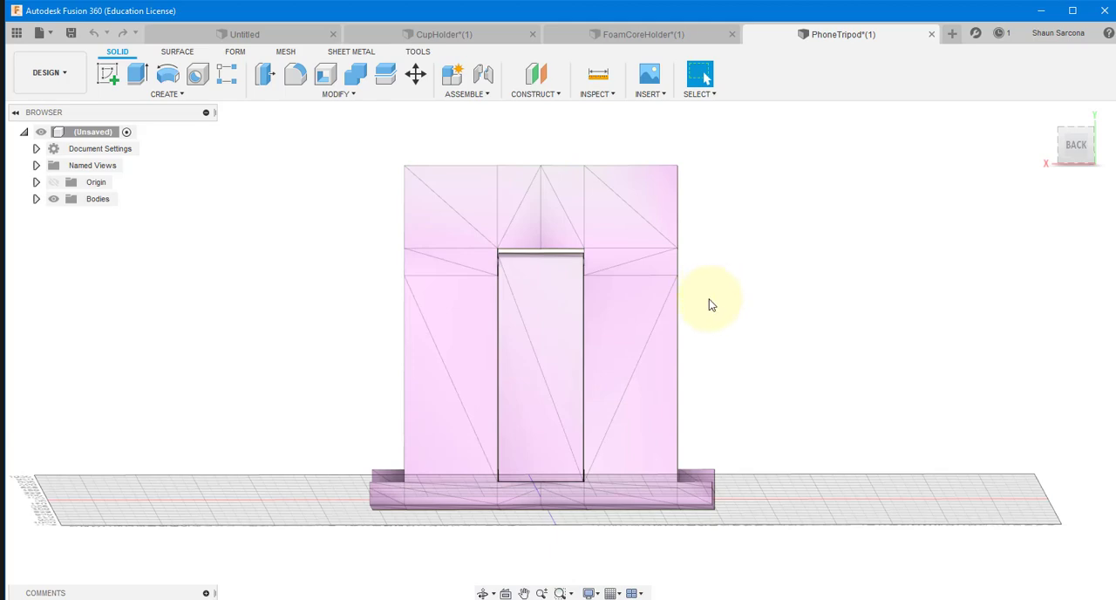
pyautogui.moveTo(708, 304); pyautogui.dragTo(633, 272, button='middle')
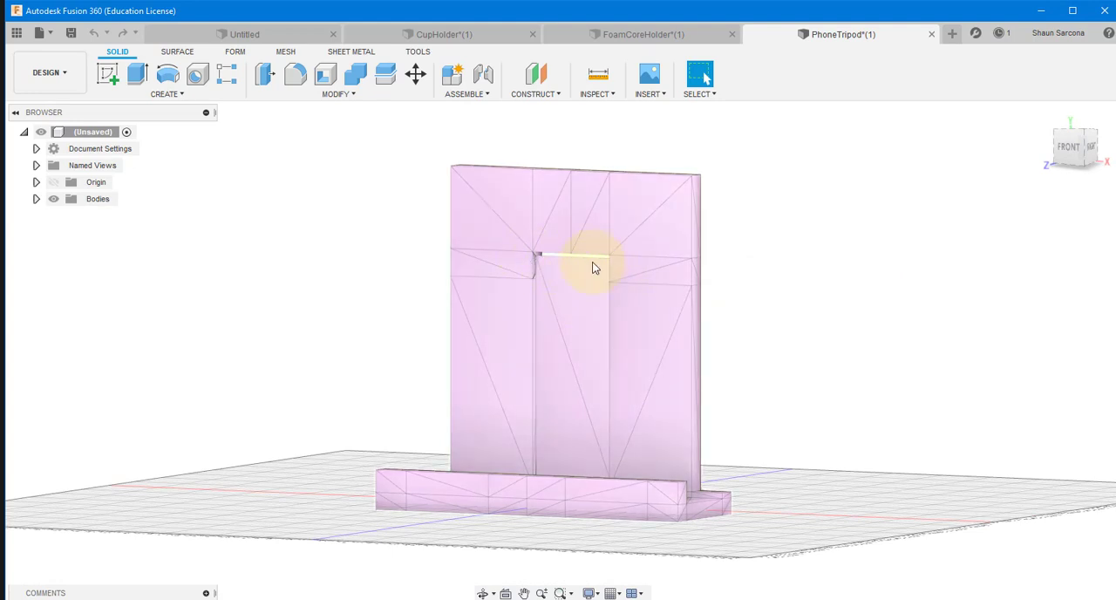
pyautogui.keyDown('shift'); pyautogui.moveTo(737, 336); pyautogui.dragTo(634, 270, button='middle'); pyautogui.keyUp('shift')
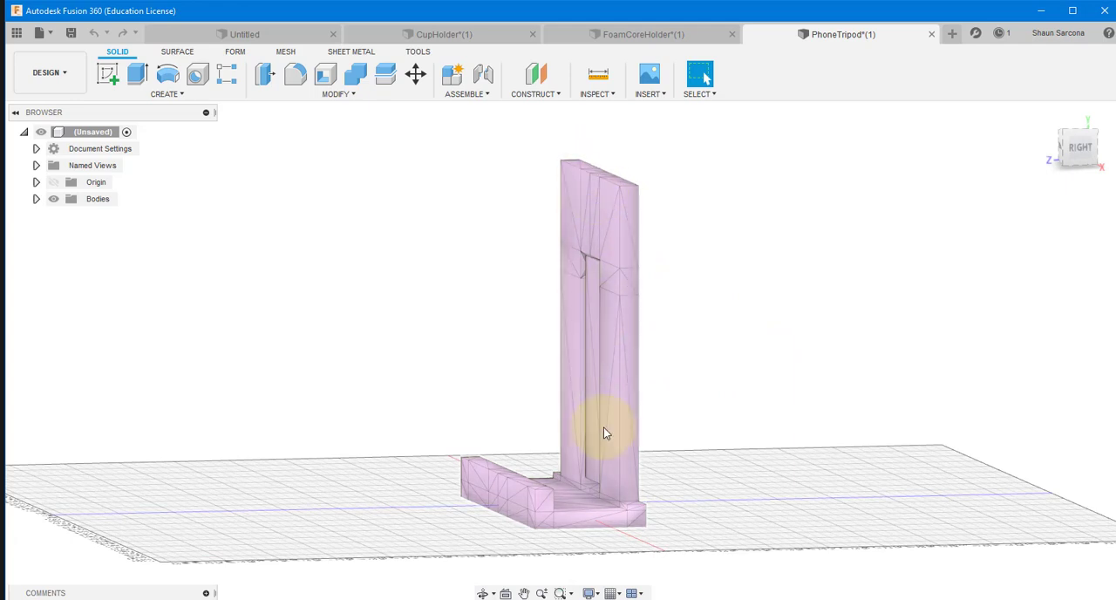
pyautogui.keyDown('shift'); pyautogui.moveTo(740, 411); pyautogui.dragTo(571, 396, button='middle'); pyautogui.keyUp('shift')
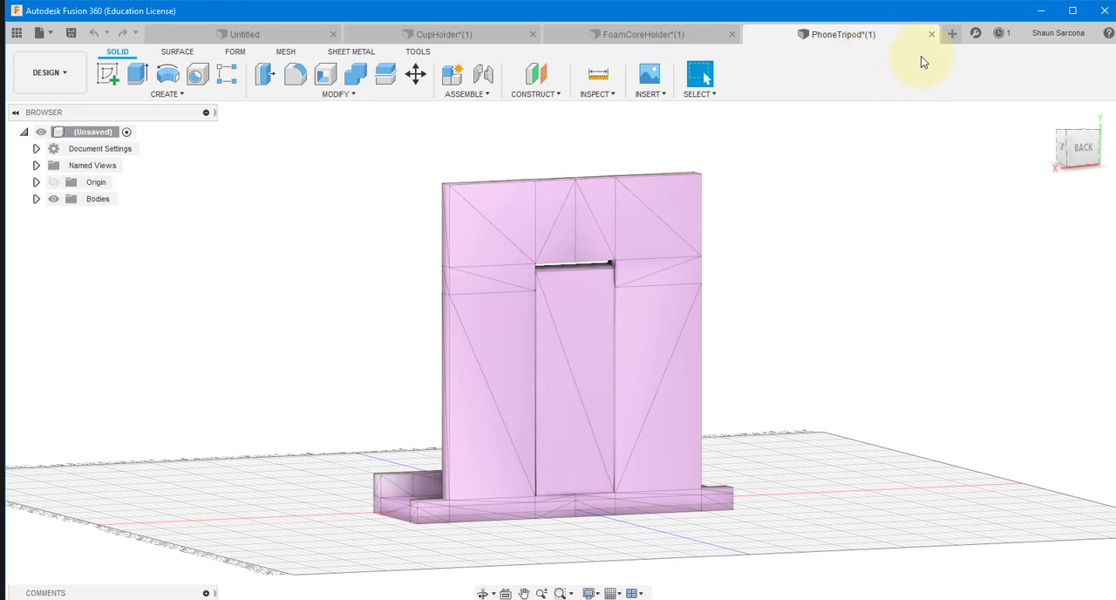
# Step: Close the PhoneTripod, FoamCoreHolder and CupHolder designs without saving them
pyautogui.click(930, 34)
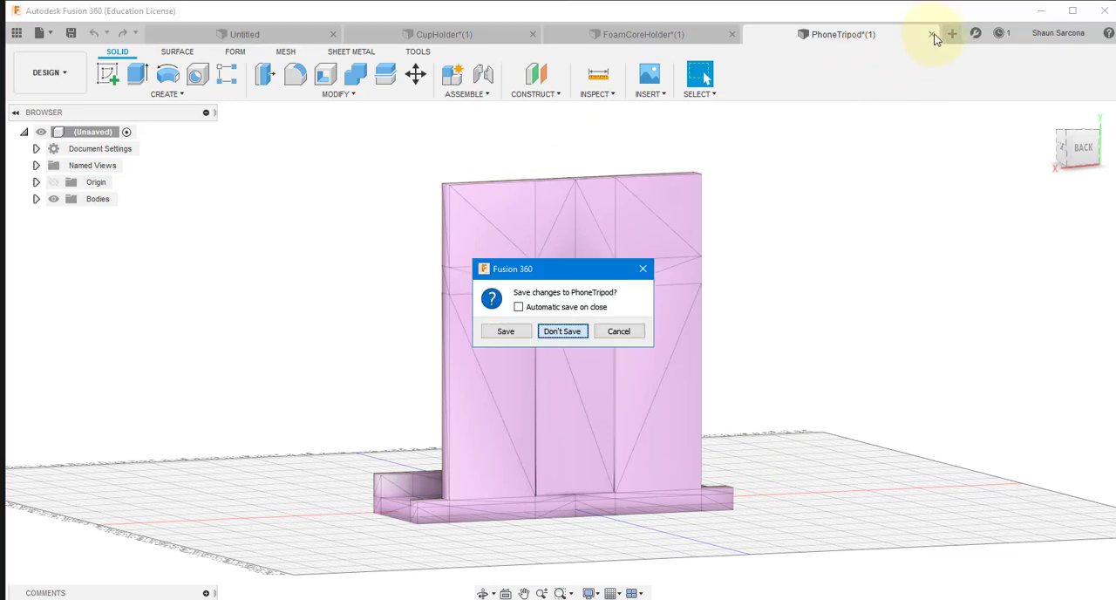
pyautogui.press('n')
pyautogui.middleClick(826, 38)
pyautogui.press('n')
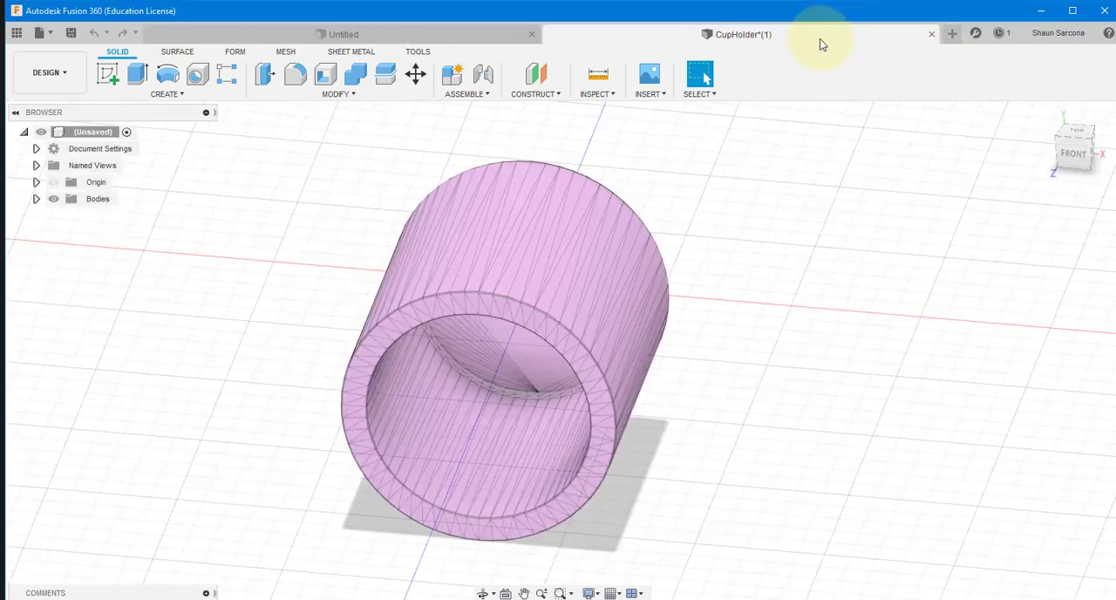
pyautogui.middleClick(819, 38)
pyautogui.press('n')
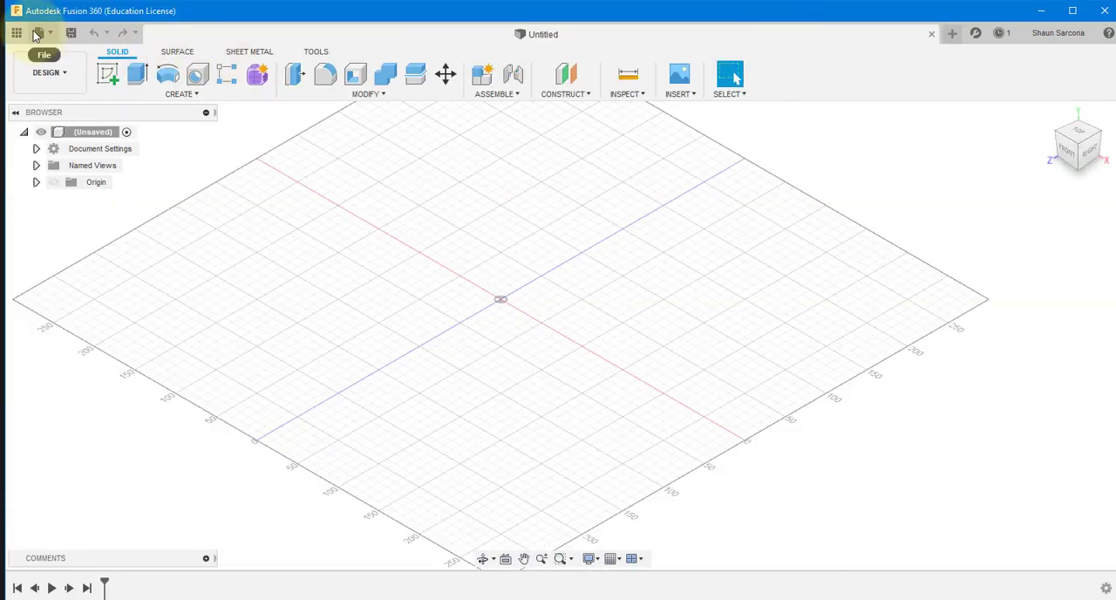
# Step: Open TomLoop.stl from the local 3dPrints folder
pyautogui.click(43, 35)
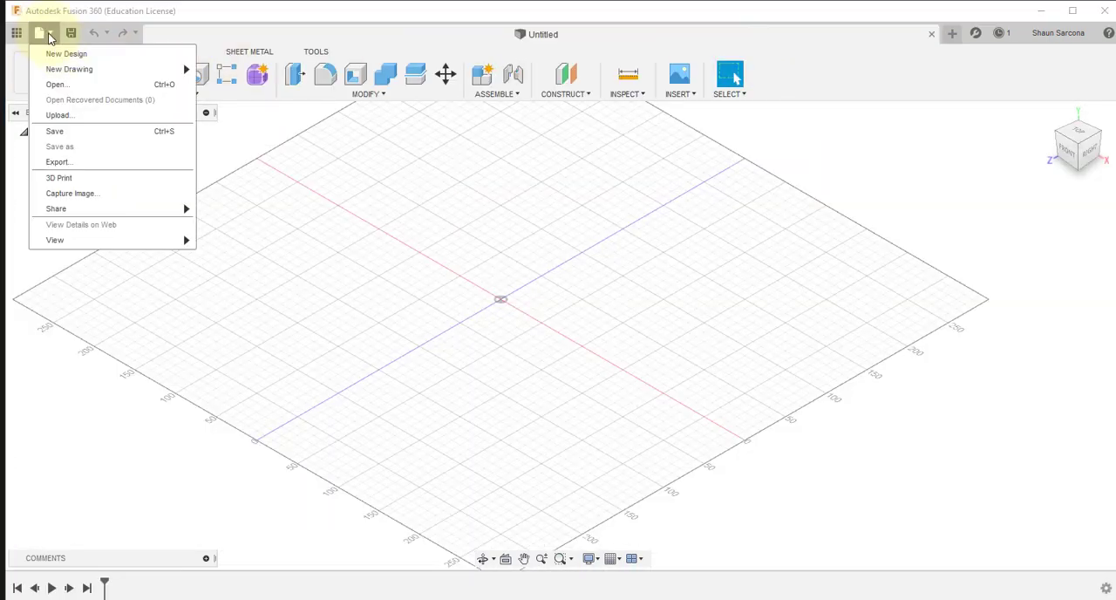
pyautogui.click(65, 85)
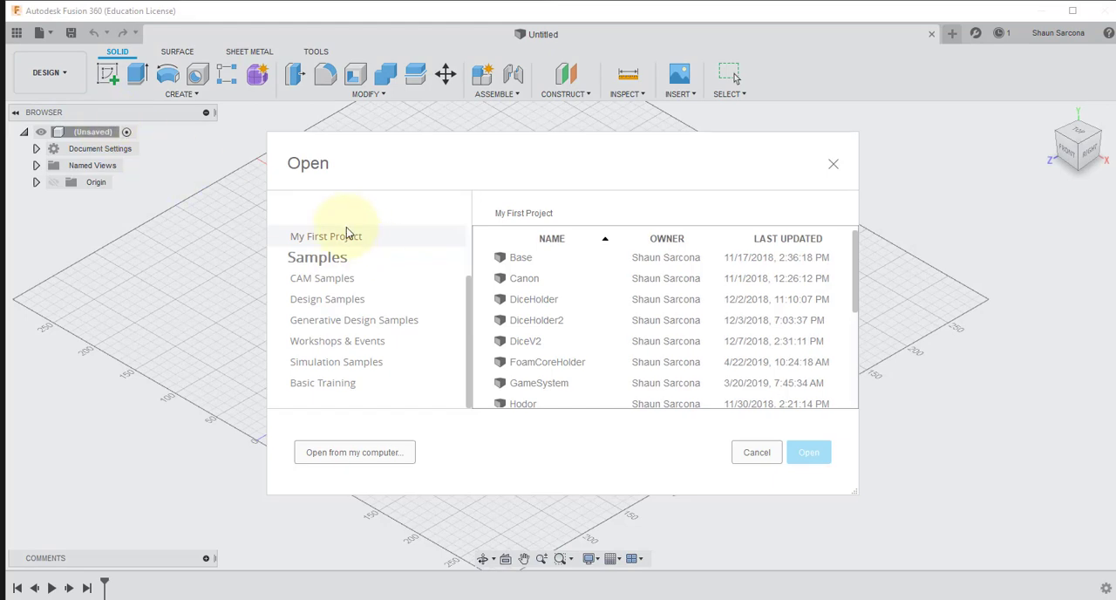
pyautogui.click(374, 451)
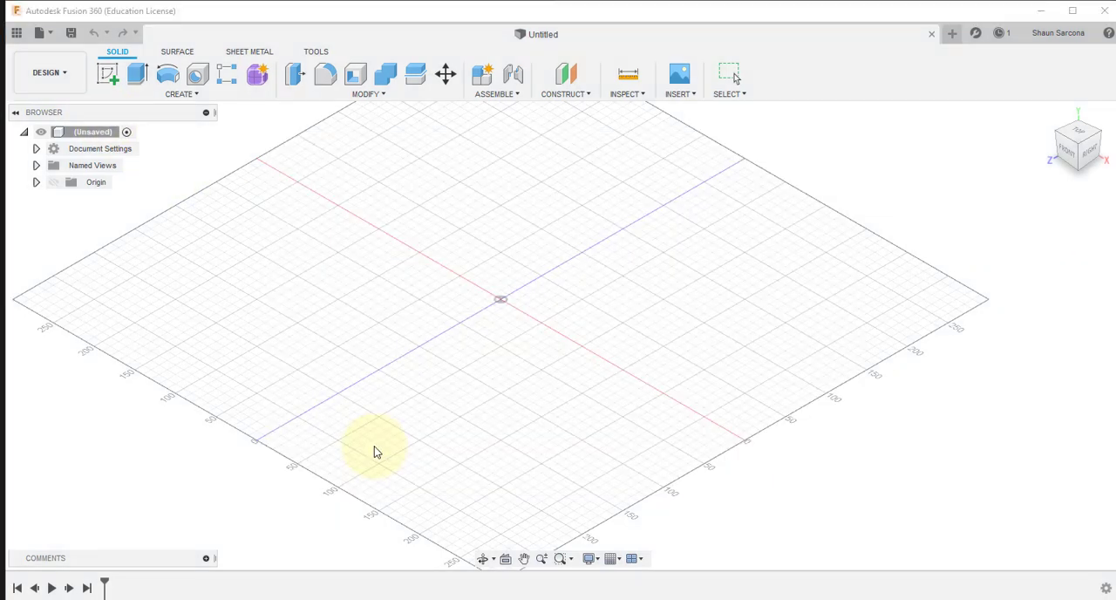
pyautogui.scroll(-3, 323, 261)
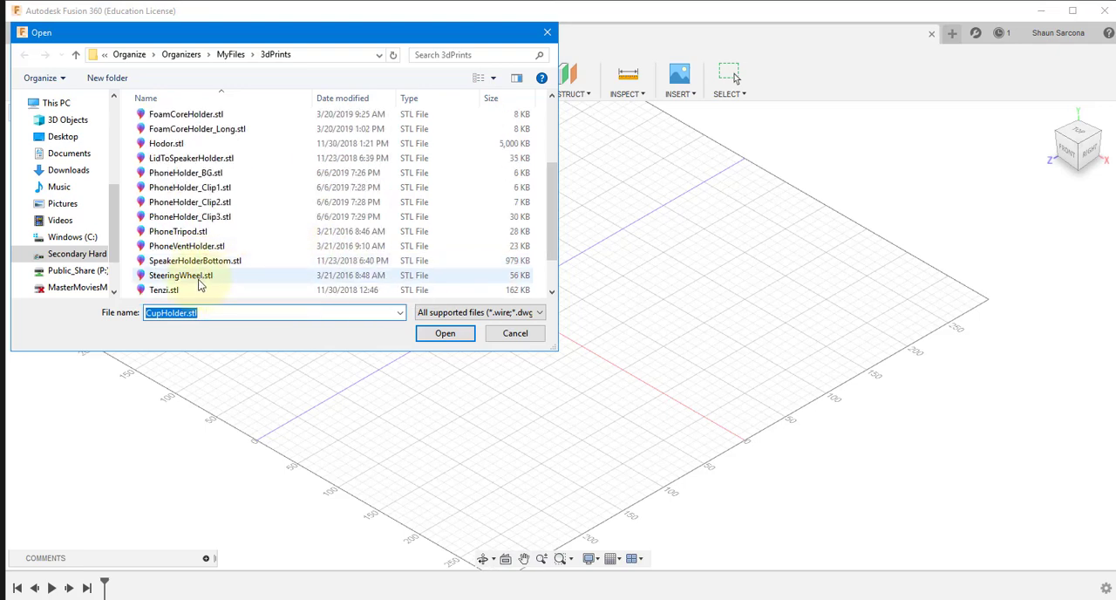
pyautogui.scroll(-1, 194, 290)
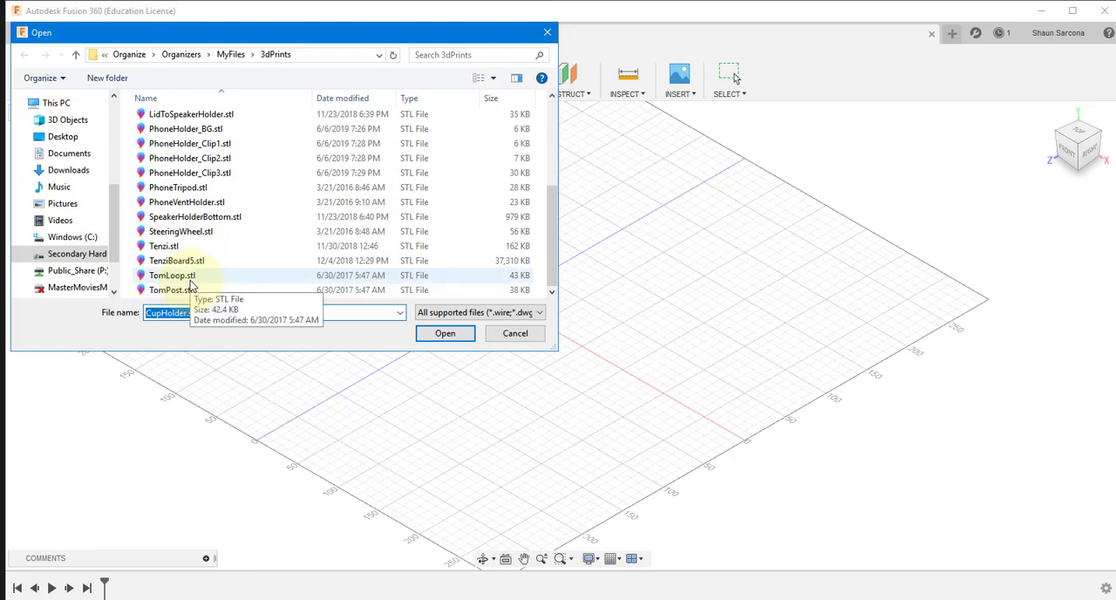
pyautogui.doubleClick(190, 277)
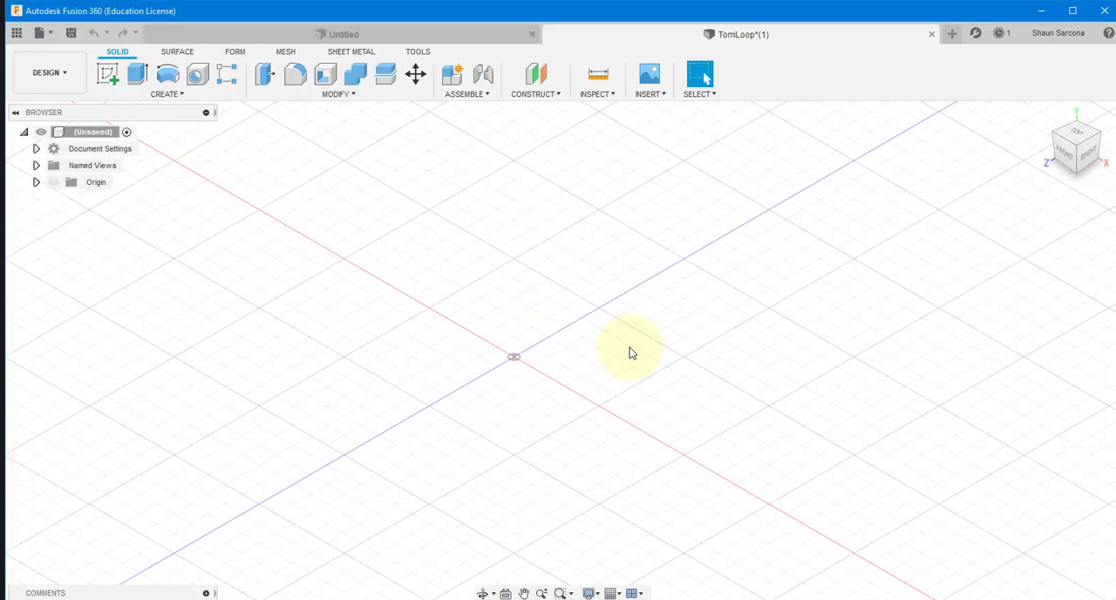
# Step: Look for the TomLoop mesh around the origin and close the design without saving
pyautogui.press('f')
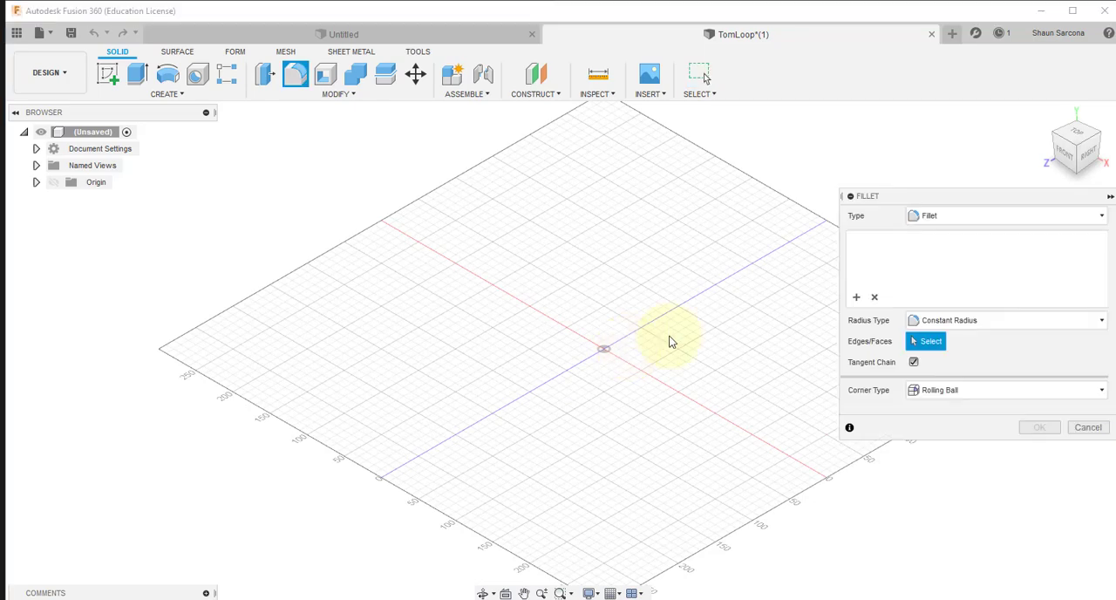
pyautogui.press('Escape')
pyautogui.scroll(-5, 695, 333)
pyautogui.scroll(10, 695, 331)
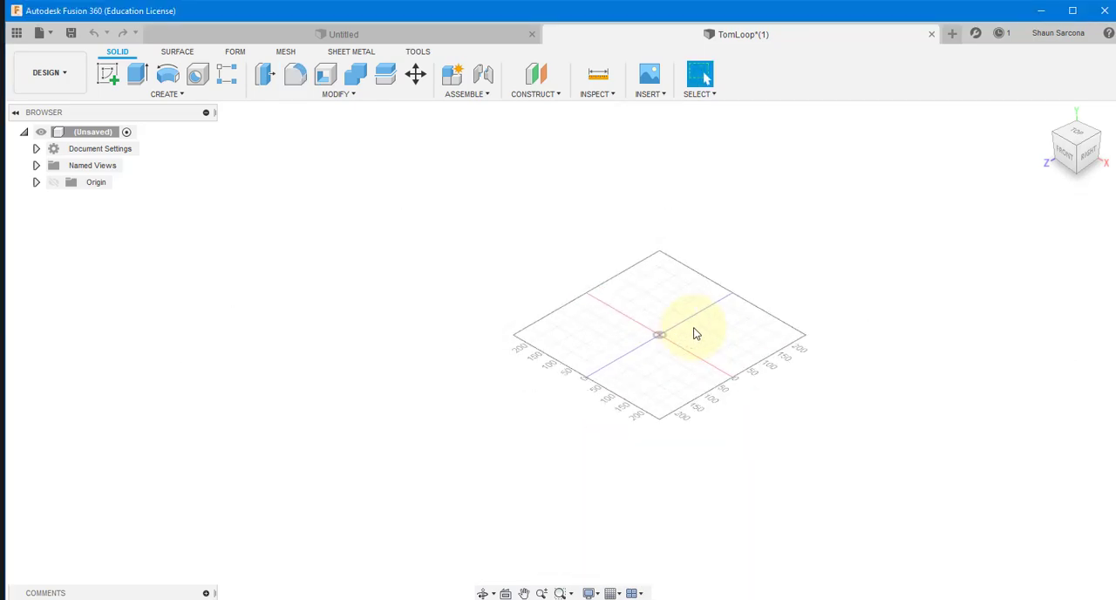
pyautogui.moveTo(581, 359); pyautogui.dragTo(739, 337, button='middle')
pyautogui.moveTo(615, 373); pyautogui.dragTo(576, 379, button='middle')
pyautogui.scroll(2, 577, 380)
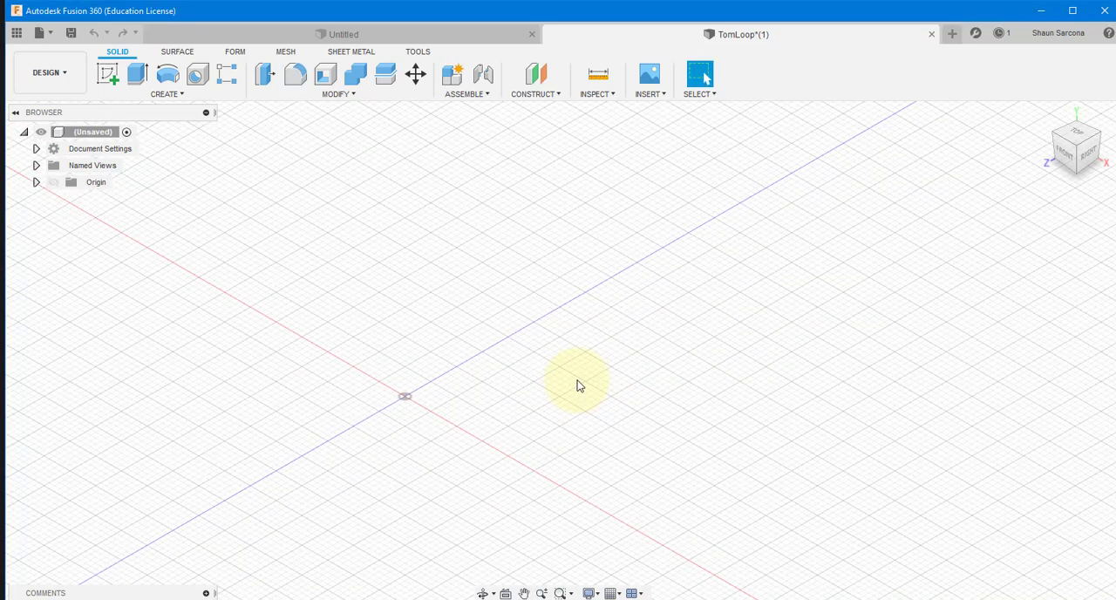
pyautogui.scroll(-2, 577, 356)
pyautogui.hotkey('ctrl', 'w')
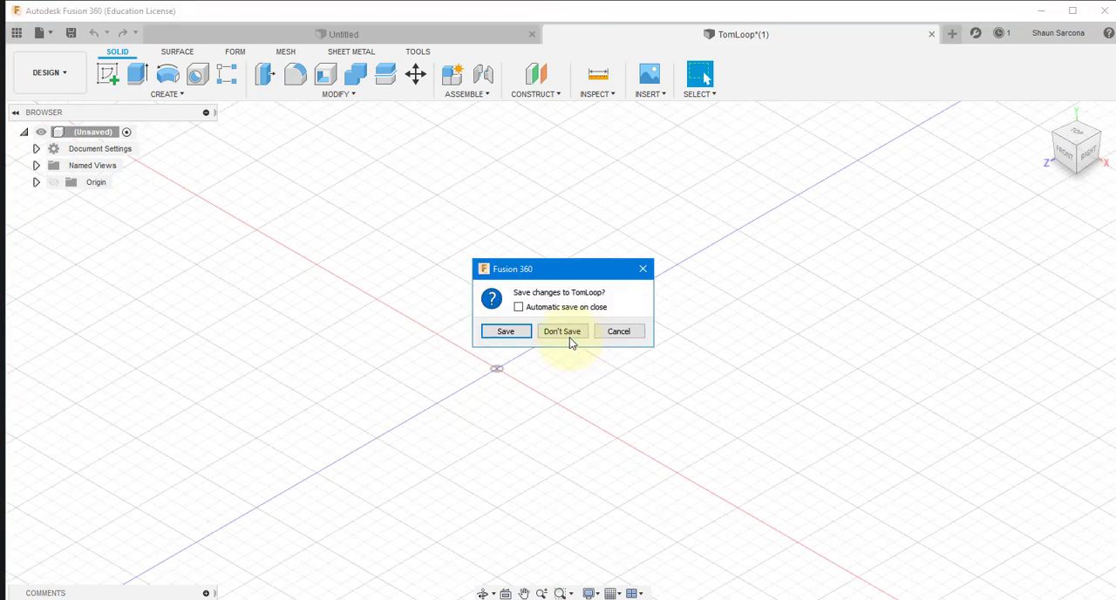
pyautogui.click(562, 331)
# Step: Open SteeringWheel.stl from the local 3dPrints folder
pyautogui.hotkey('ctrl', 'o')
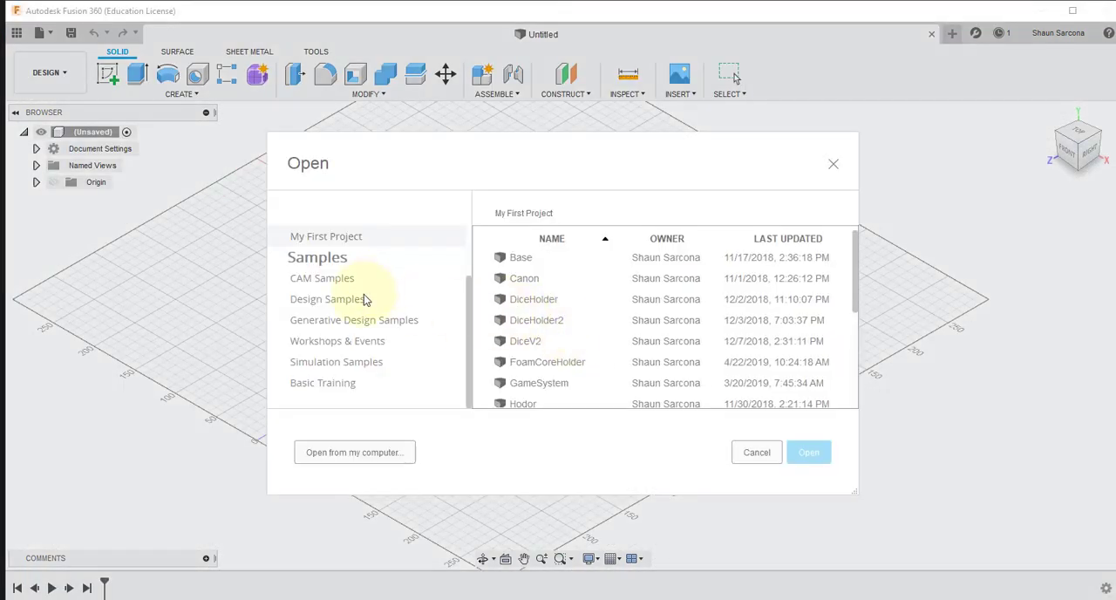
pyautogui.click(366, 453)
pyautogui.scroll(-4, 261, 279)
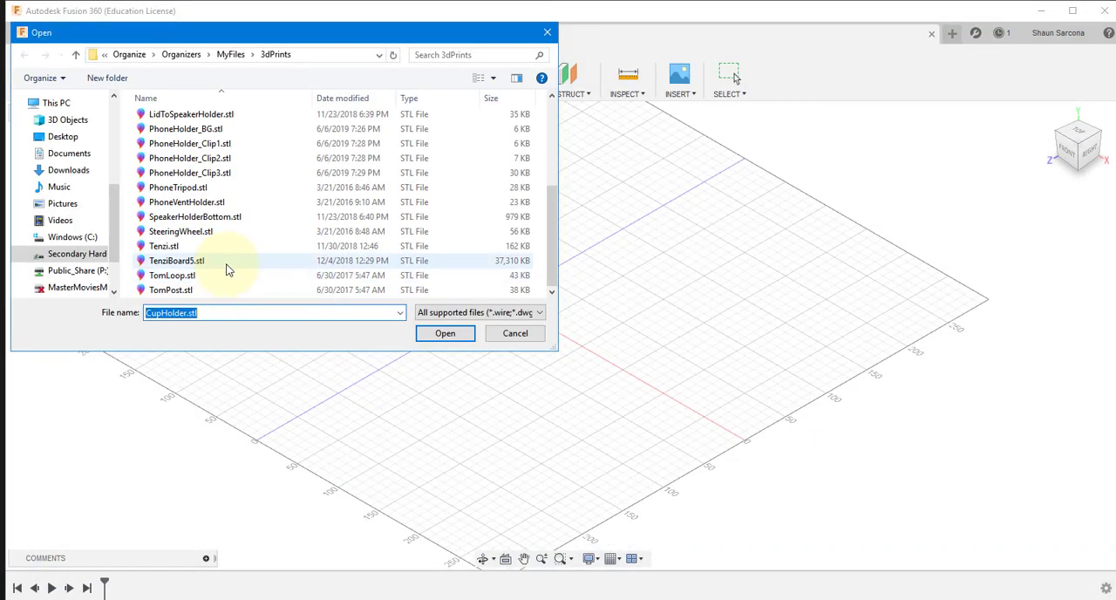
pyautogui.doubleClick(187, 231)
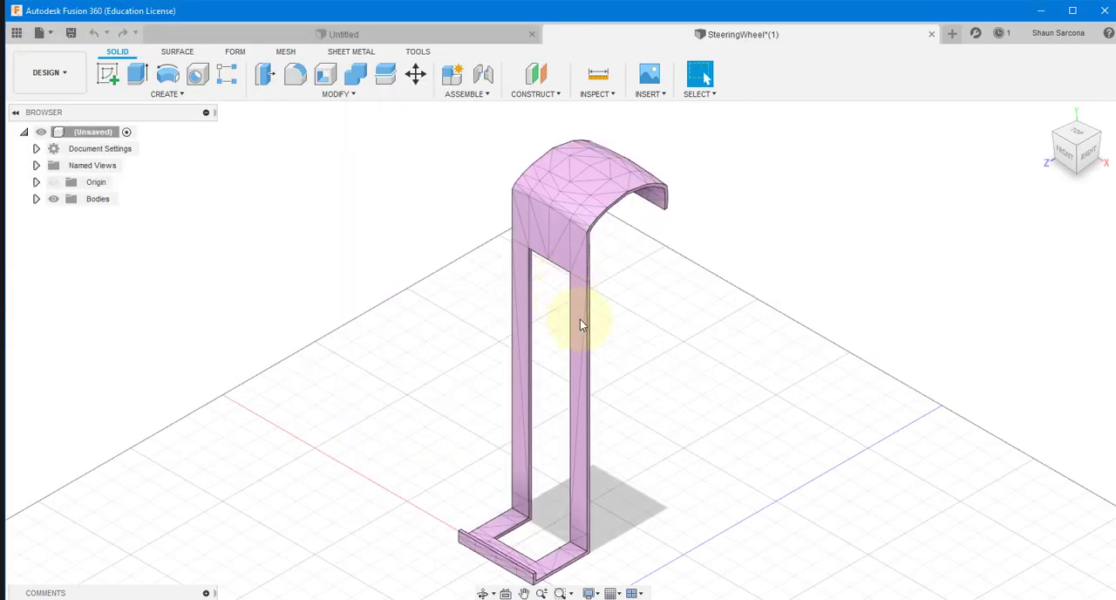
# Step: Examine the SteeringWheel model's curved hook, open frame and bottom ledge from the front, sides and below
pyautogui.keyDown('shift'); pyautogui.moveTo(706, 398); pyautogui.dragTo(535, 536, button='middle'); pyautogui.keyUp('shift')
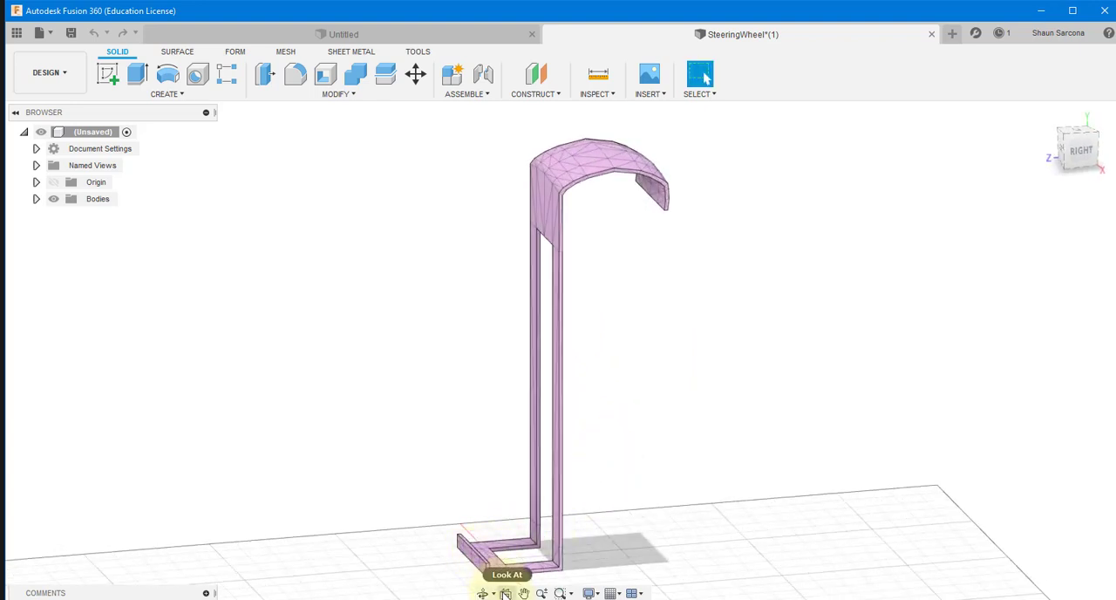
pyautogui.moveTo(613, 513)
pyautogui.keyDown('shift'); pyautogui.mouseDown(button='middle')
pyautogui.moveTo(677, 511)
pyautogui.moveTo(705, 523)
pyautogui.moveTo(598, 528)
pyautogui.mouseUp(button='middle'); pyautogui.keyUp('shift')
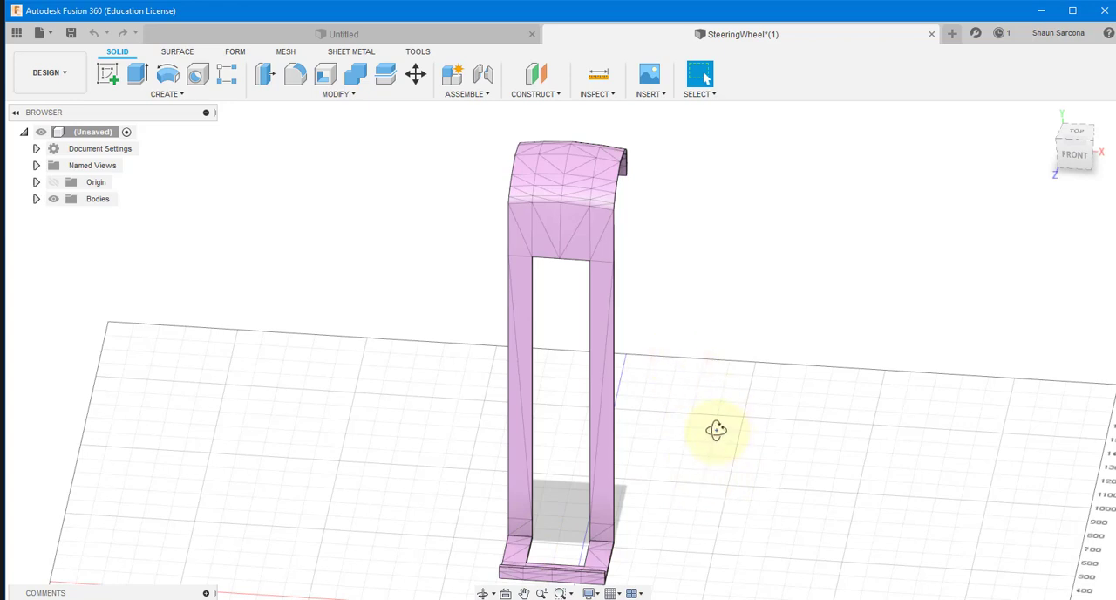
pyautogui.keyDown('shift'); pyautogui.moveTo(715, 431); pyautogui.dragTo(590, 468, button='middle'); pyautogui.keyUp('shift')
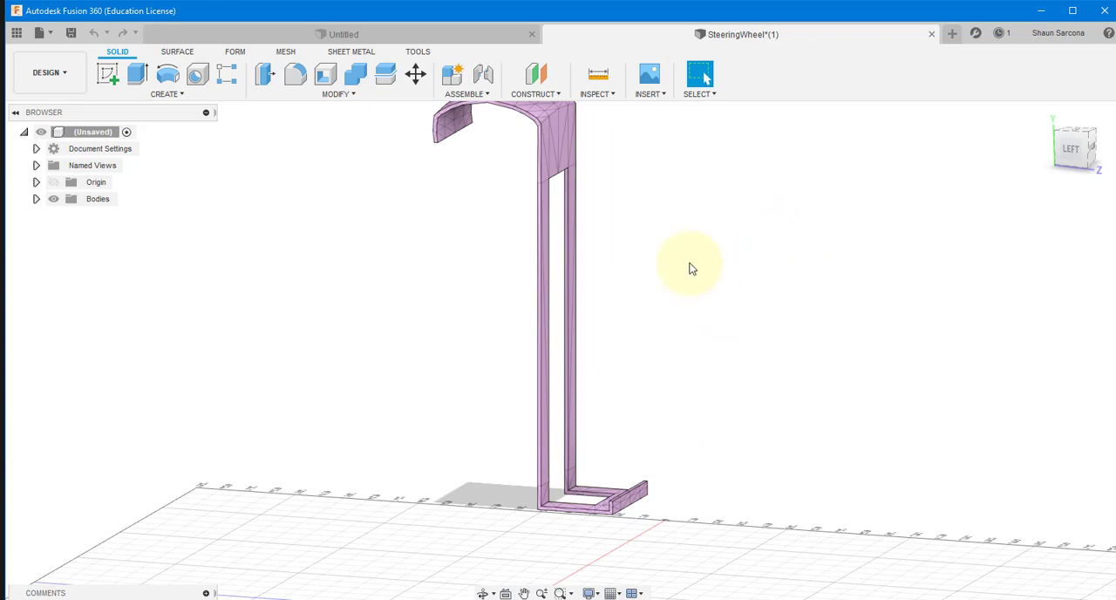
pyautogui.keyDown('shift'); pyautogui.moveTo(690, 266); pyautogui.dragTo(643, 299, button='middle'); pyautogui.keyUp('shift')
pyautogui.keyDown('shift'); pyautogui.moveTo(658, 367); pyautogui.dragTo(552, 279, button='middle'); pyautogui.keyUp('shift')
pyautogui.keyDown('shift'); pyautogui.moveTo(469, 257); pyautogui.dragTo(526, 154, button='middle'); pyautogui.keyUp('shift')
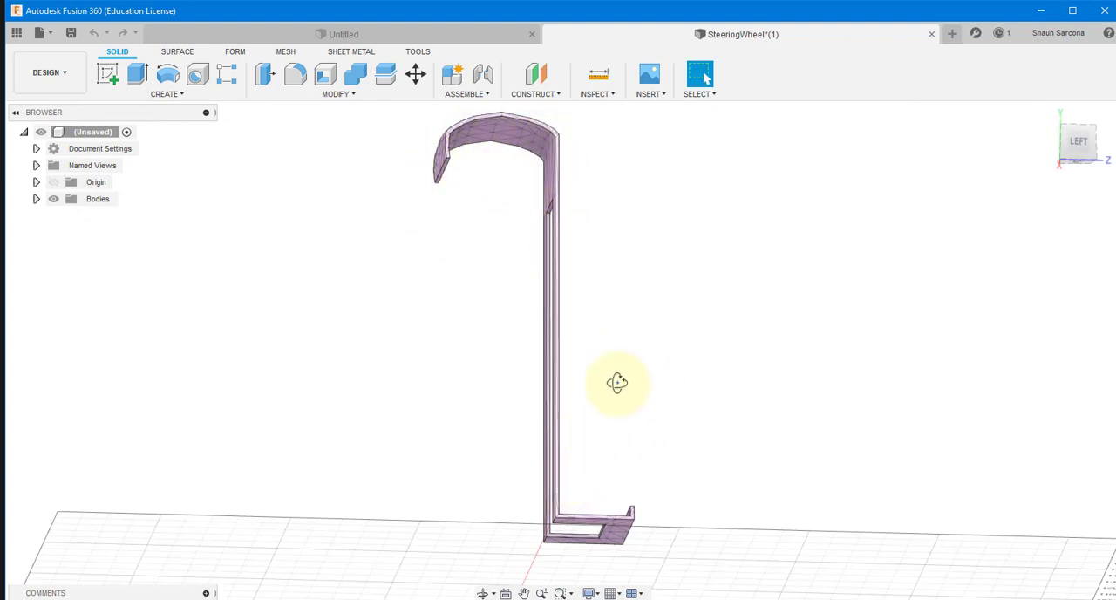
# Step: Inspect the SteeringWheel model's frame, hook and lower ledge from several angles, and close the design without saving
pyautogui.keyDown('shift'); pyautogui.moveTo(617, 382); pyautogui.dragTo(533, 331, button='middle'); pyautogui.keyUp('shift')
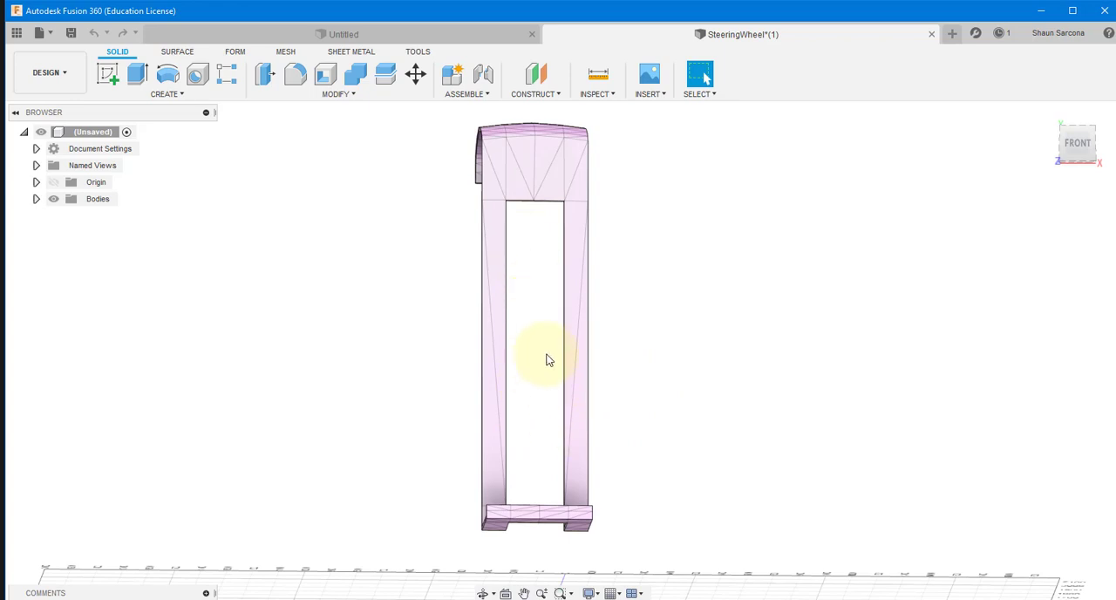
pyautogui.keyDown('shift'); pyautogui.moveTo(550, 419); pyautogui.dragTo(535, 495, button='middle'); pyautogui.keyUp('shift')
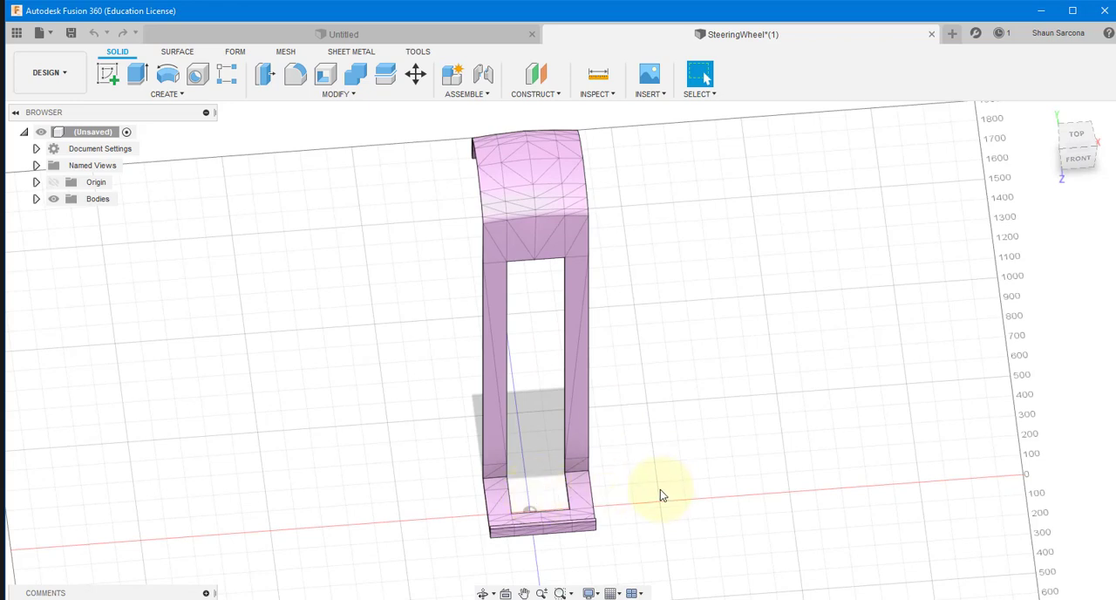
pyautogui.keyDown('shift'); pyautogui.moveTo(660, 491); pyautogui.dragTo(468, 535, button='middle'); pyautogui.keyUp('shift')
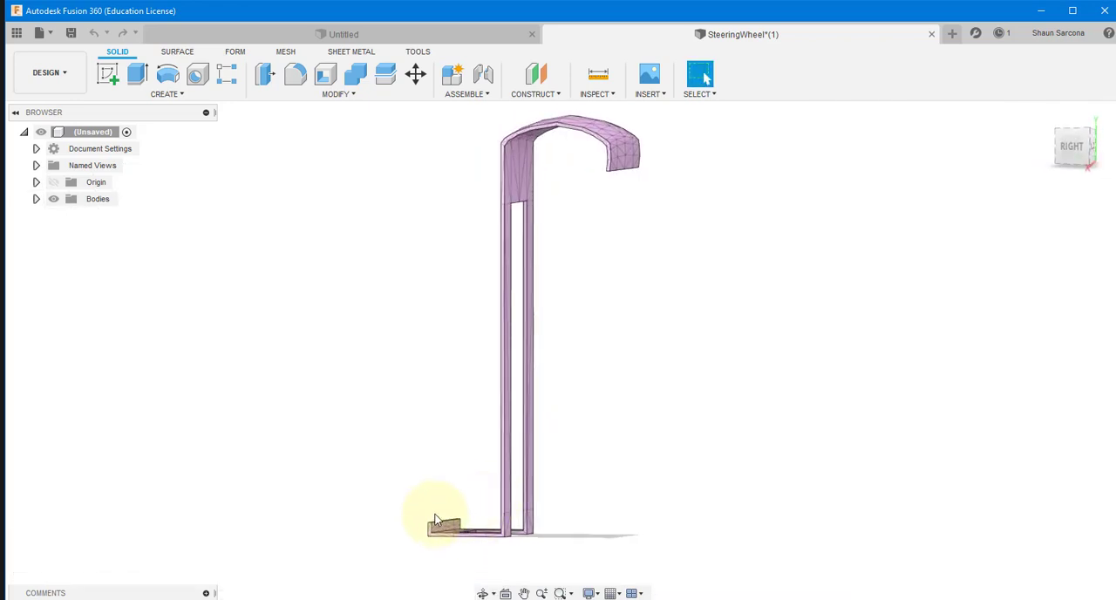
pyautogui.keyDown('shift'); pyautogui.moveTo(377, 419); pyautogui.dragTo(518, 238, button='middle'); pyautogui.keyUp('shift')
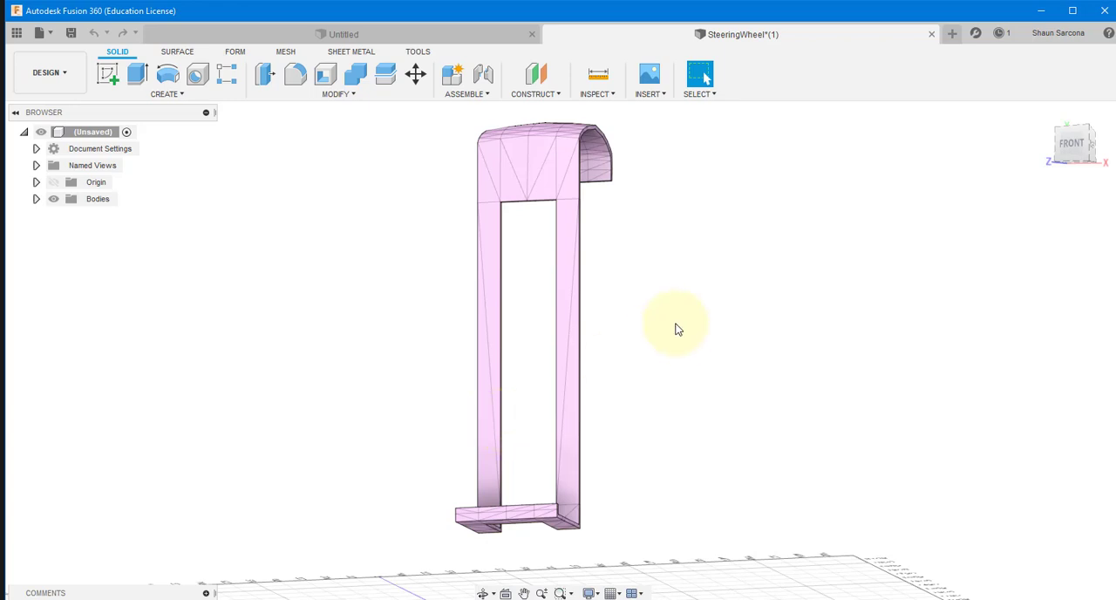
pyautogui.moveTo(674, 326)
pyautogui.keyDown('shift'); pyautogui.mouseDown(button='middle')
pyautogui.moveTo(620, 333)
pyautogui.moveTo(685, 343)
pyautogui.moveTo(565, 341)
pyautogui.moveTo(653, 363)
pyautogui.moveTo(667, 314)
pyautogui.mouseUp(button='middle'); pyautogui.keyUp('shift')
pyautogui.hotkey('ctrl', 'w')
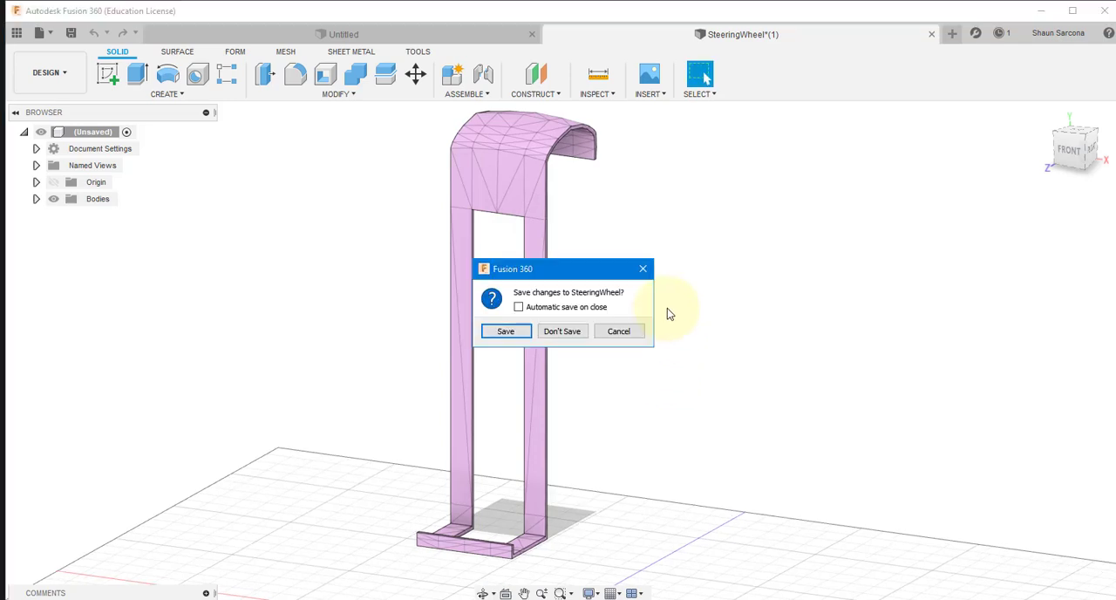
pyautogui.click(555, 329)
# Step: Open PhoneHolder_Clip1.stl from the local 3dPrints folder
pyautogui.hotkey('ctrl', 'o')
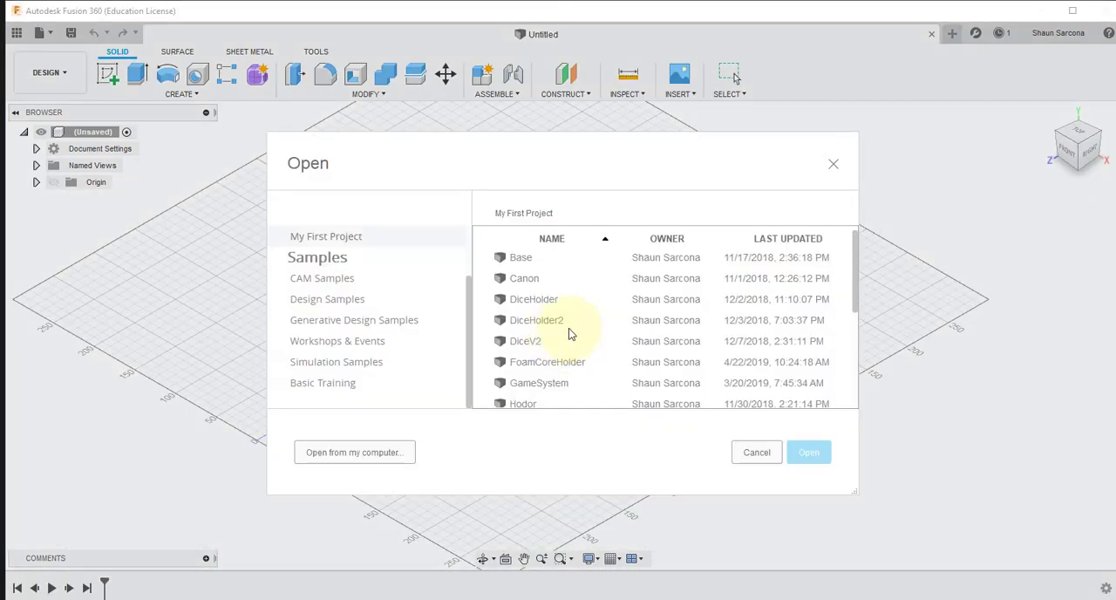
pyautogui.click(366, 450)
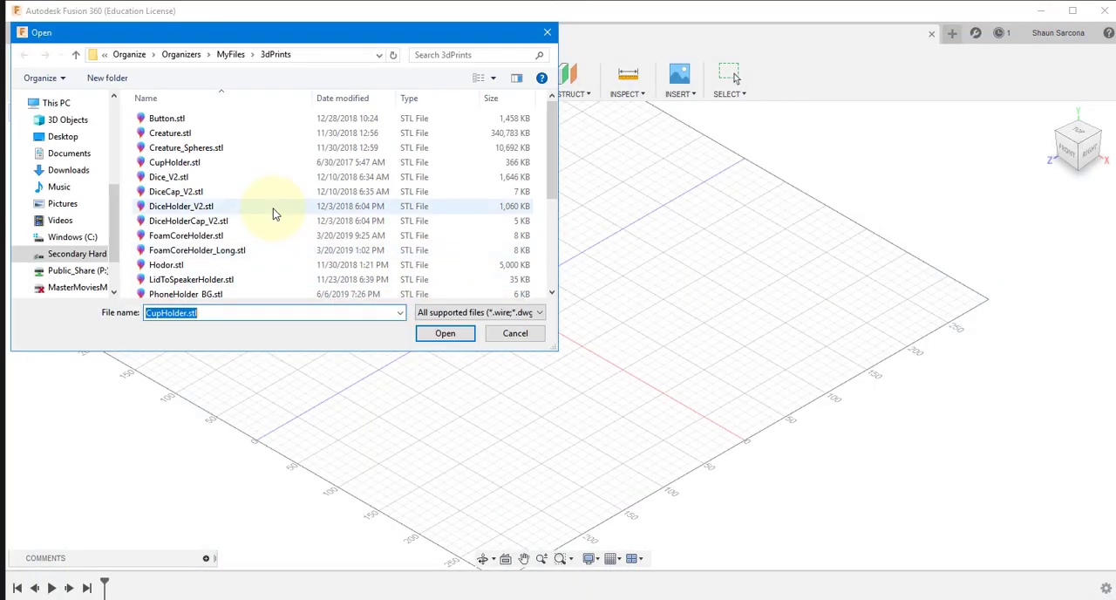
pyautogui.scroll(-1, 214, 249)
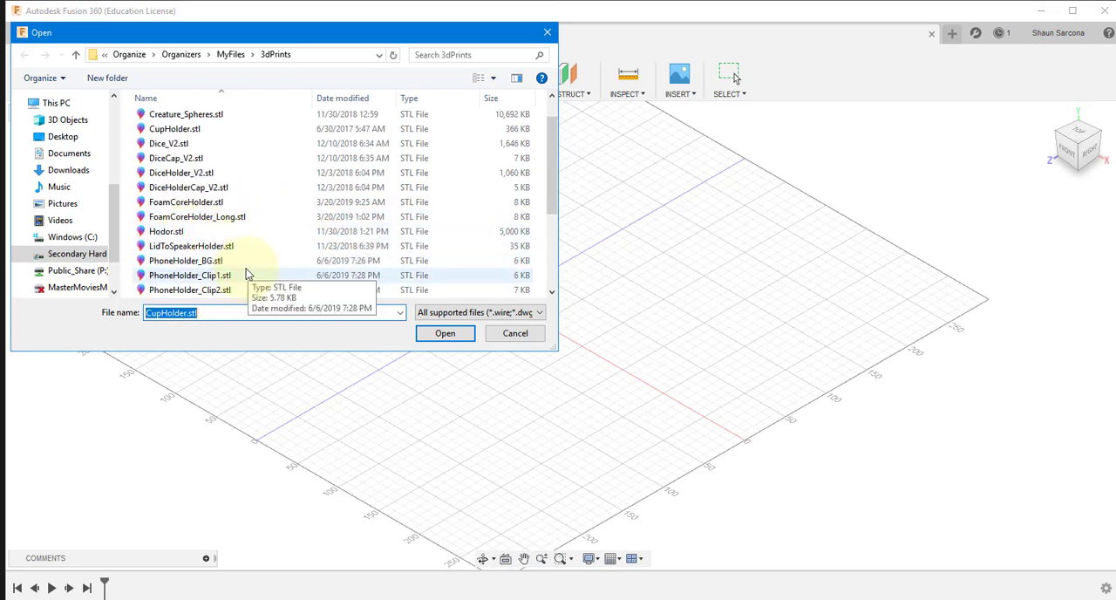
pyautogui.scroll(-1, 228, 230)
pyautogui.doubleClick(230, 234)
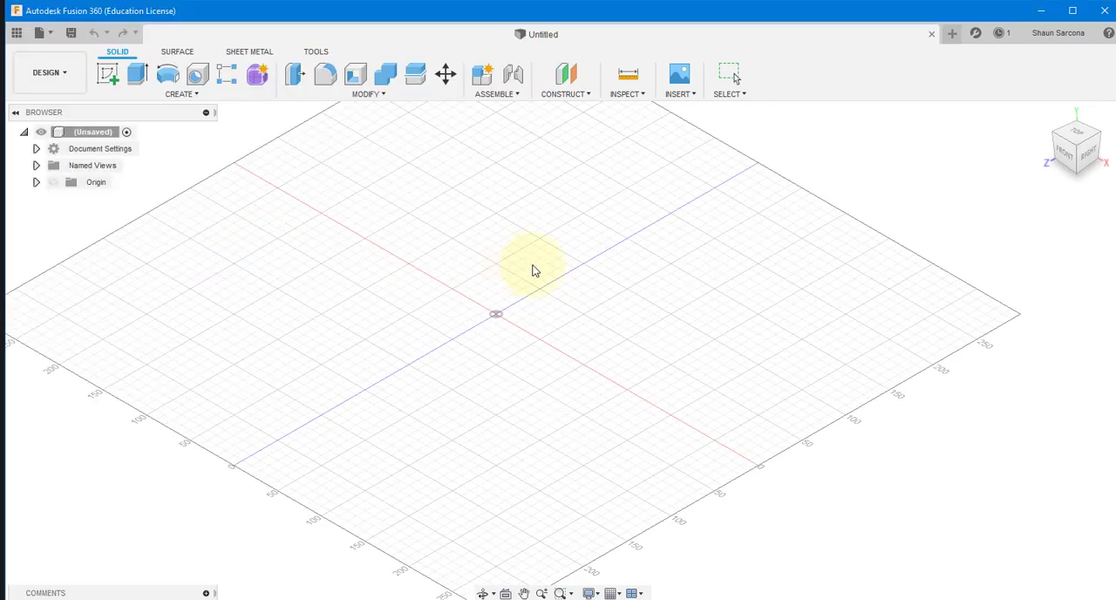
# Step: Examine the phone holder clip's three prongs from above and from the back, and close the design without saving
pyautogui.keyDown('shift'); pyautogui.moveTo(911, 248); pyautogui.dragTo(707, 326, button='middle'); pyautogui.keyUp('shift')
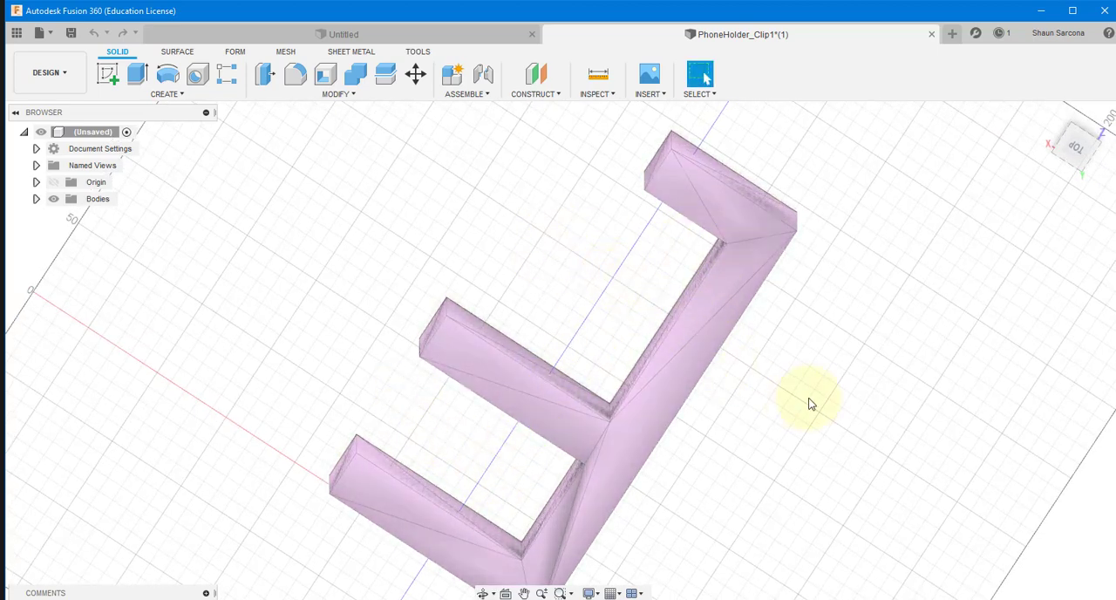
pyautogui.keyDown('shift'); pyautogui.moveTo(808, 403); pyautogui.dragTo(814, 353, button='middle'); pyautogui.keyUp('shift')
pyautogui.click(931, 34)
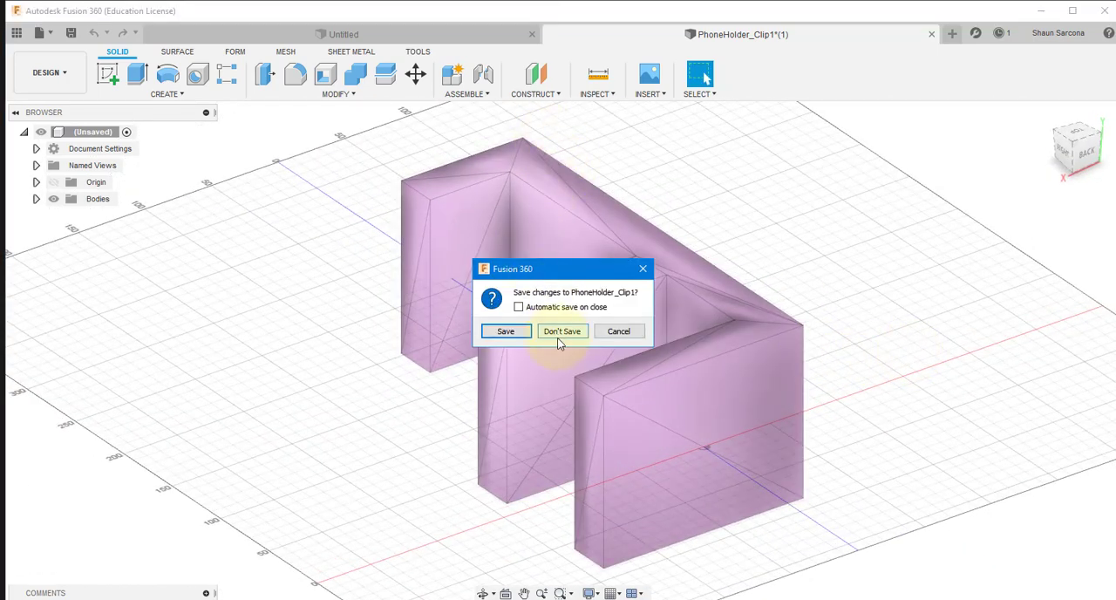
pyautogui.click(561, 331)
pyautogui.hotkey('alt', 'Tab')
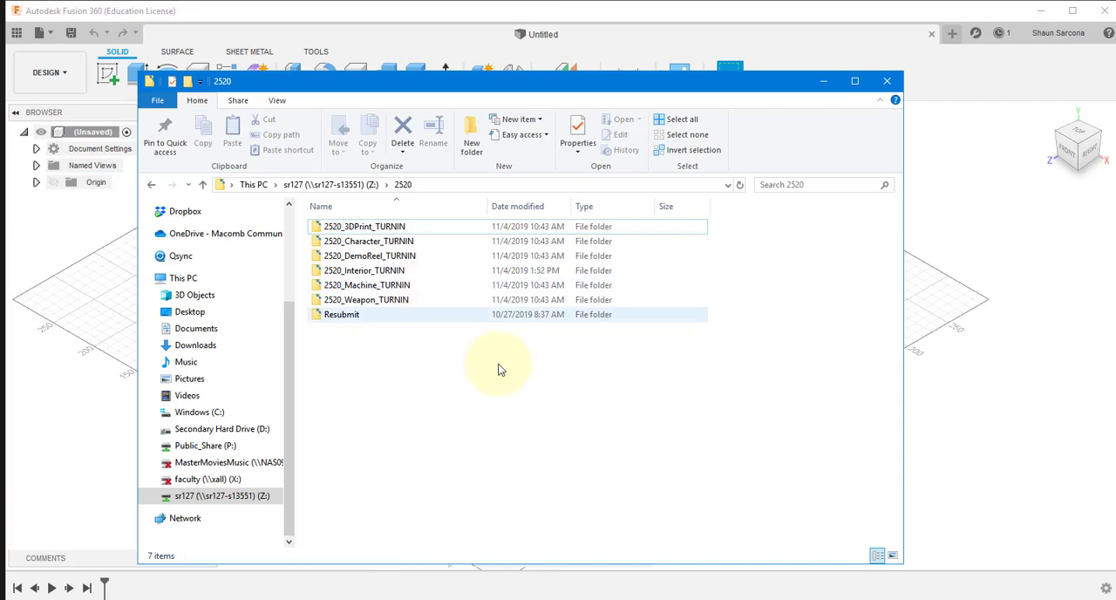
pyautogui.hotkey('alt', 'Tab')
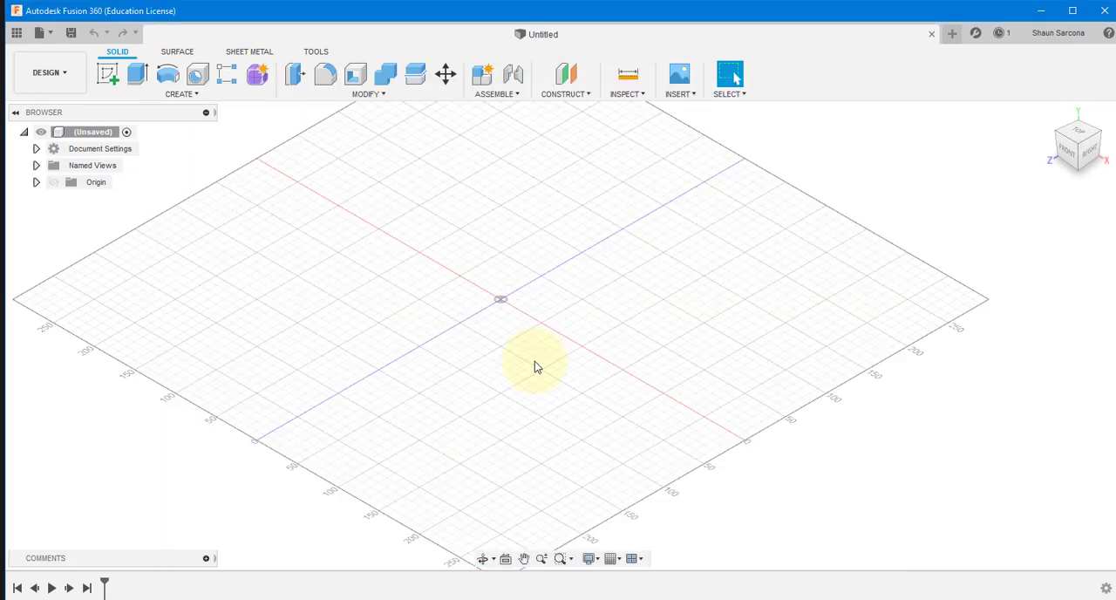